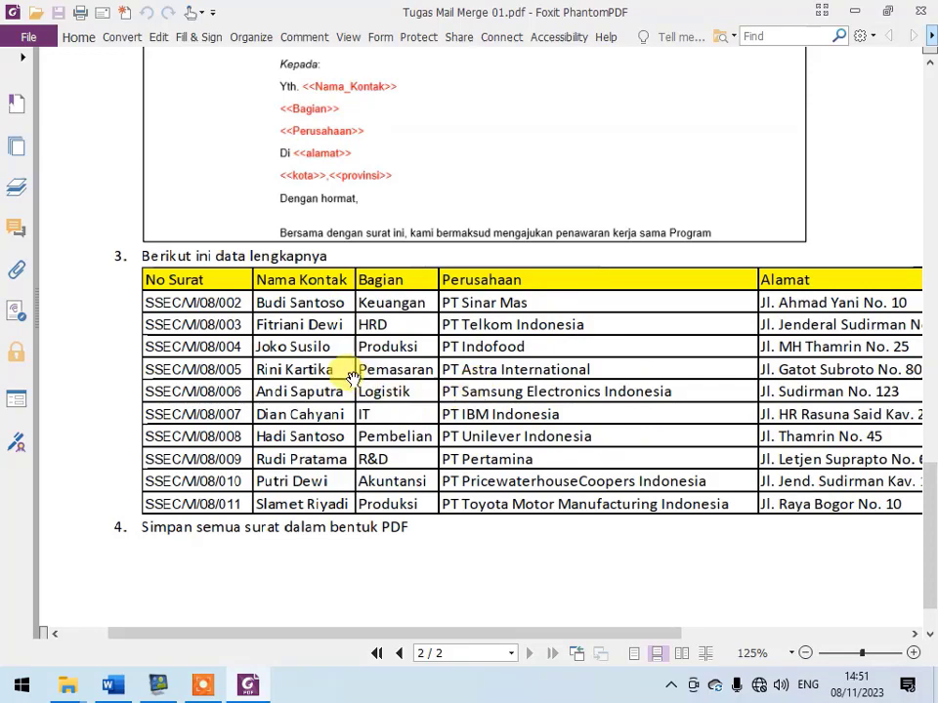
# - Switch from the assignment PDF to the letter in Word and start typing a new mail merge recipient list
pyautogui.scroll(3, 400, 293)
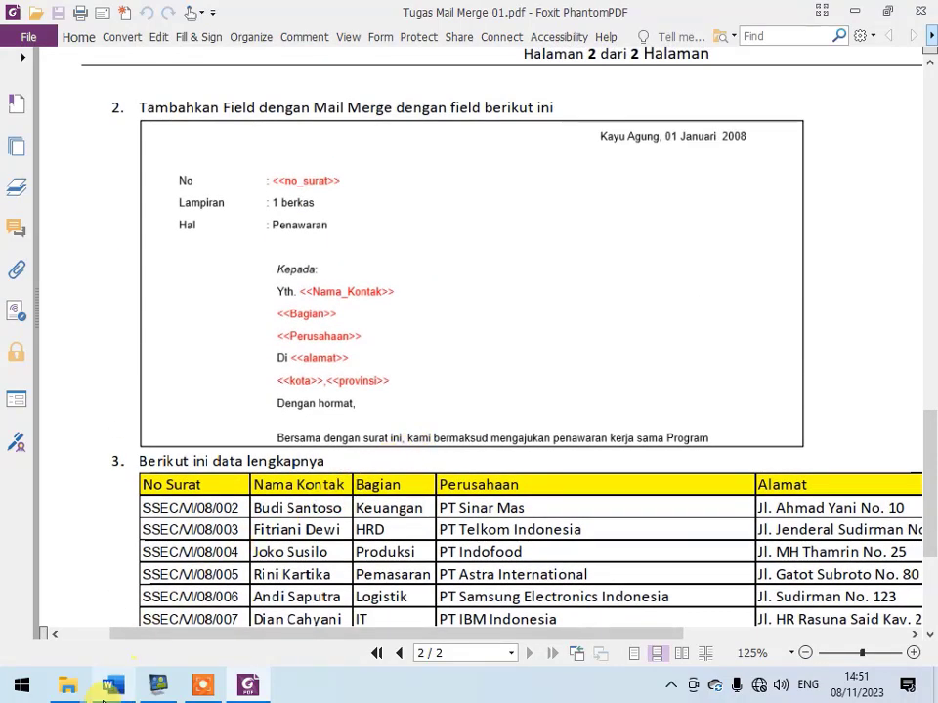
pyautogui.click(112, 685)
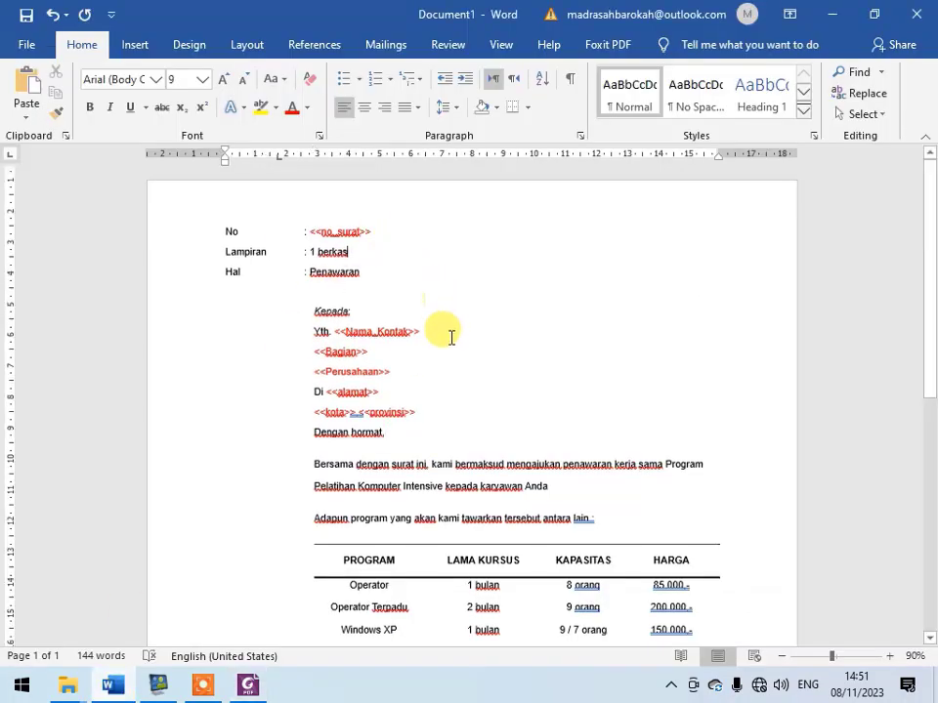
pyautogui.scroll(-8, 440, 336)
pyautogui.scroll(8, 435, 474)
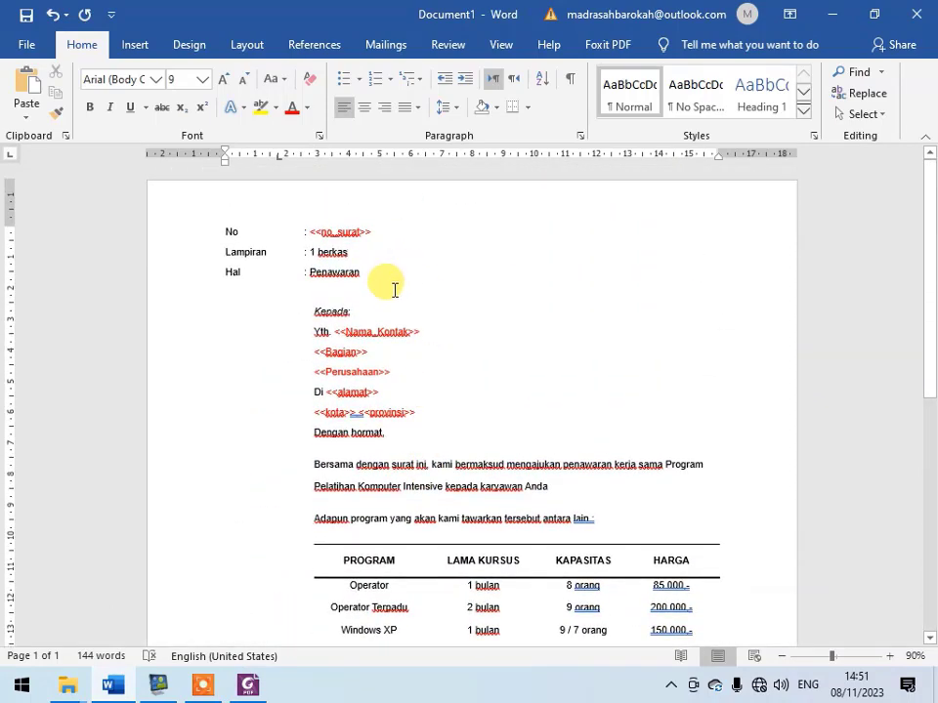
pyautogui.scroll(4, 394, 289)
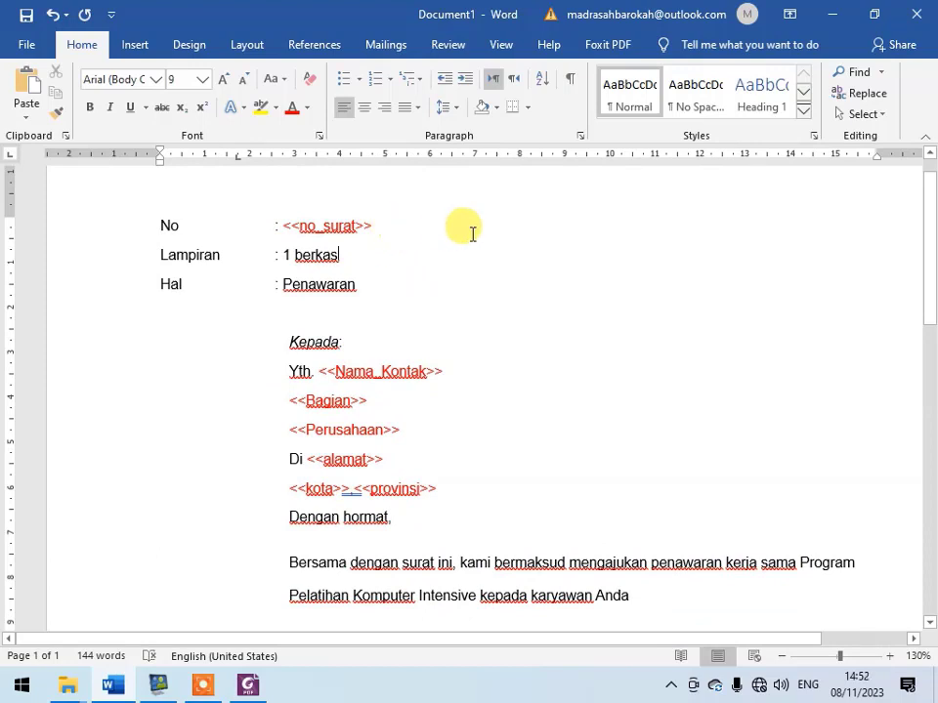
pyautogui.click(387, 45)
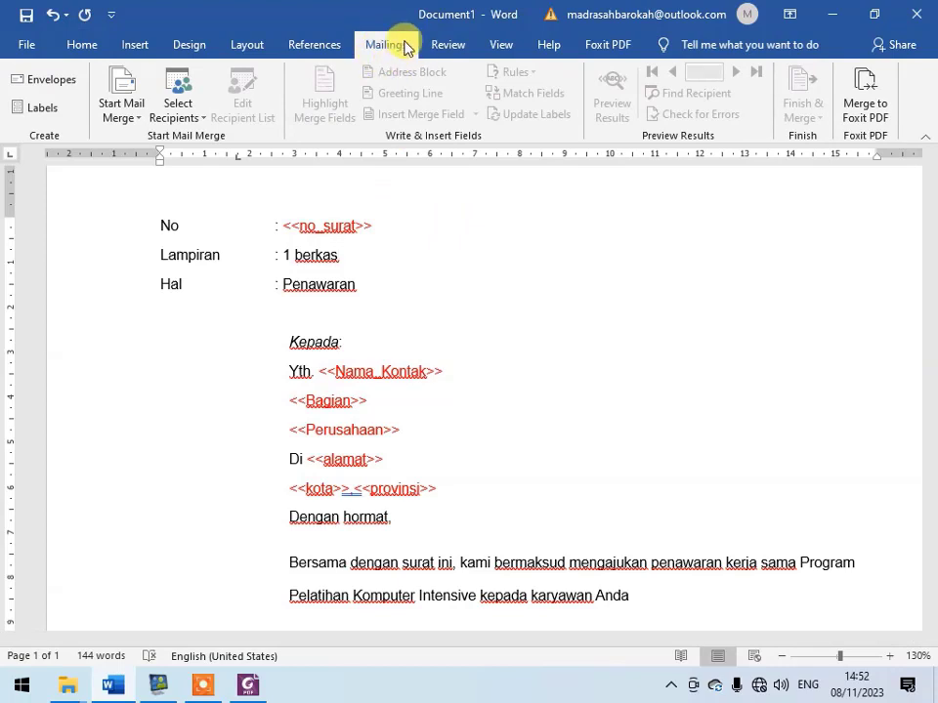
pyautogui.click(205, 125)
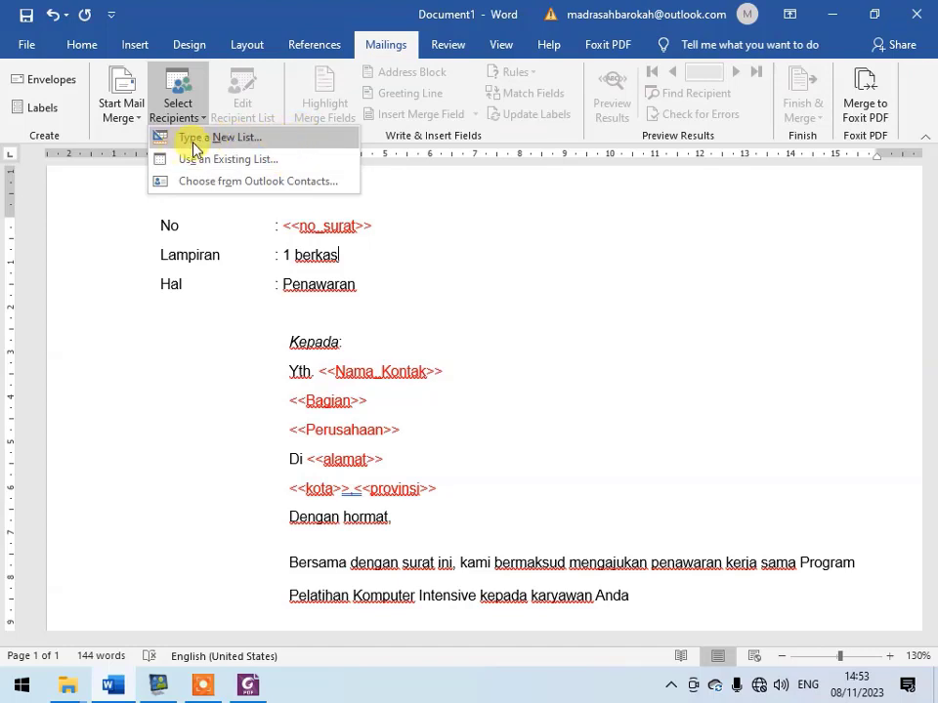
pyautogui.click(238, 139)
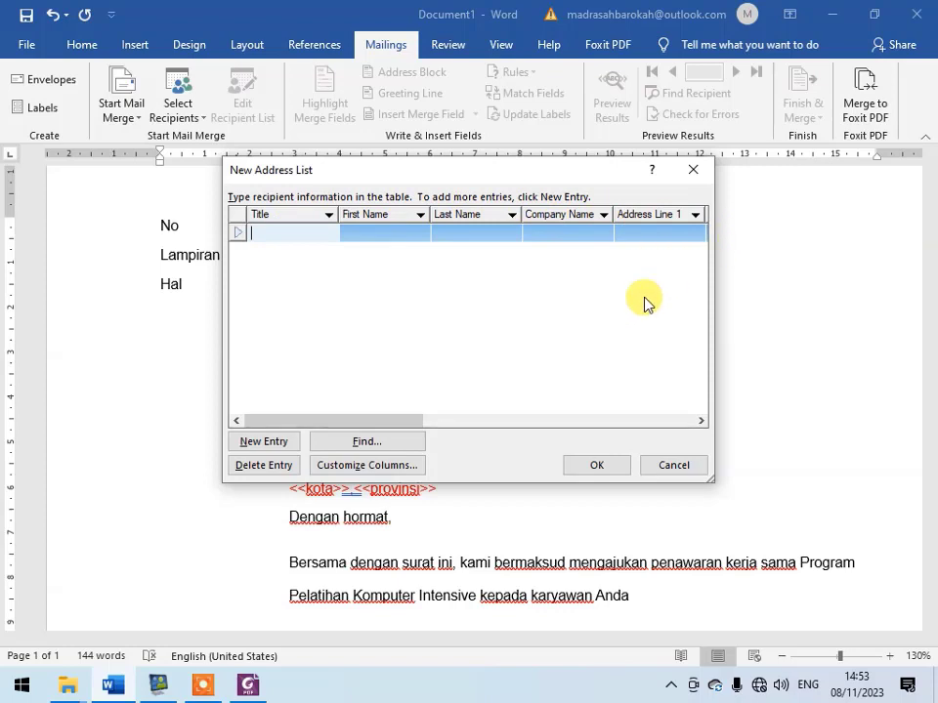
# - Customize the address list columns by renaming the Title field to "Nomor Surat"
pyautogui.click(402, 466)
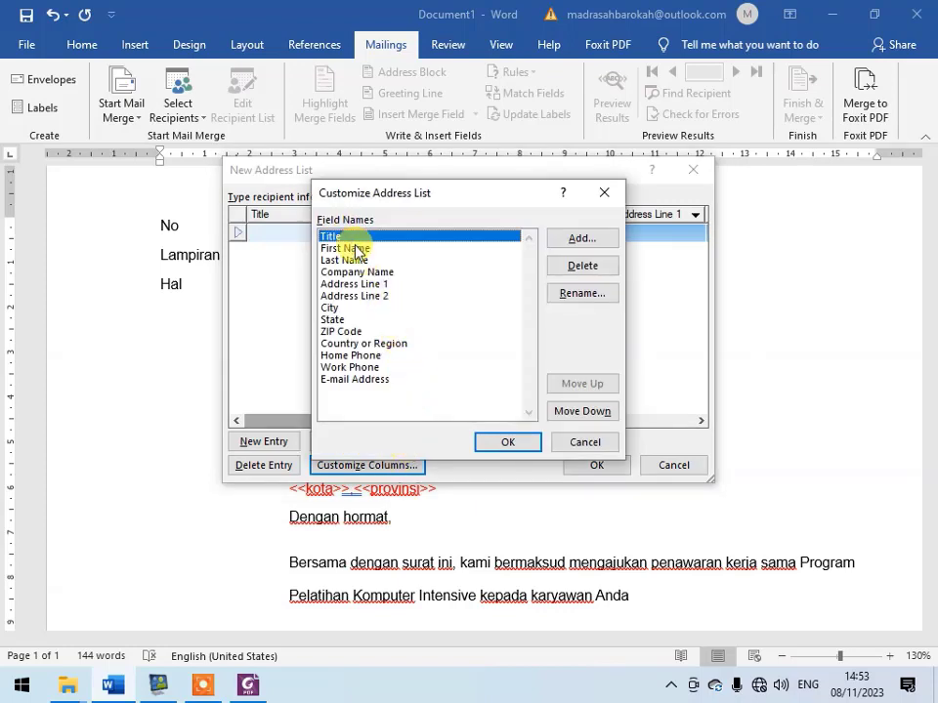
pyautogui.click(586, 298)
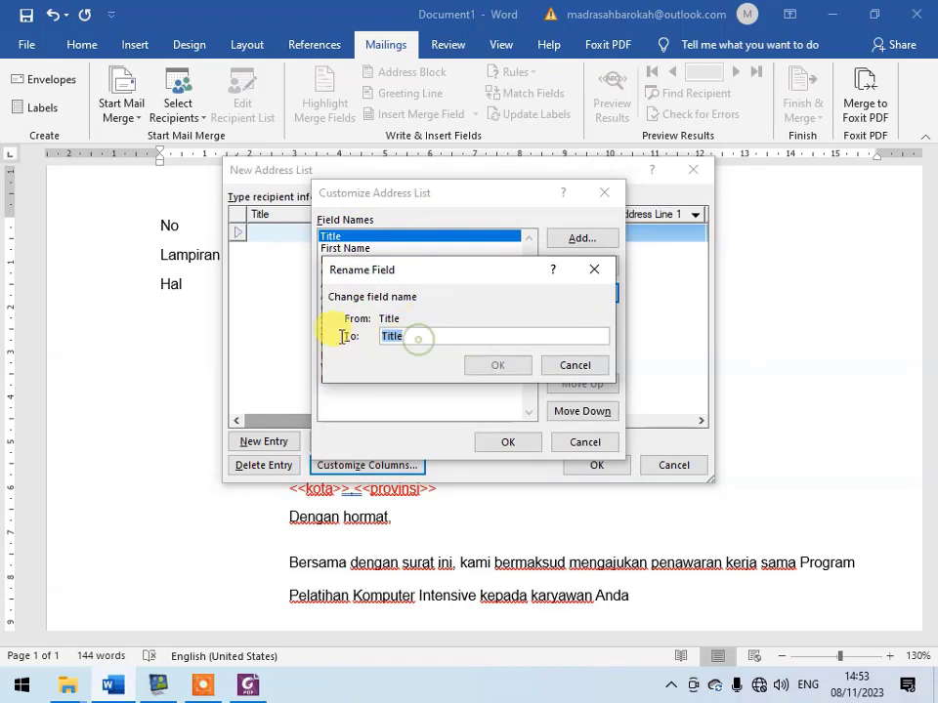
pyautogui.write('Nomor Surat')
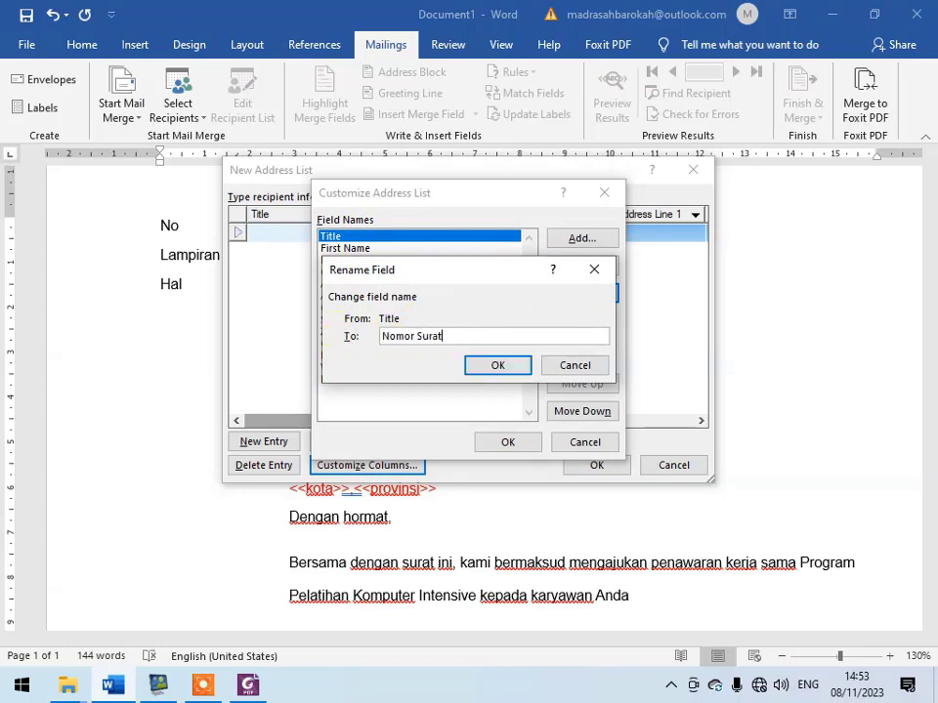
pyautogui.click(499, 366)
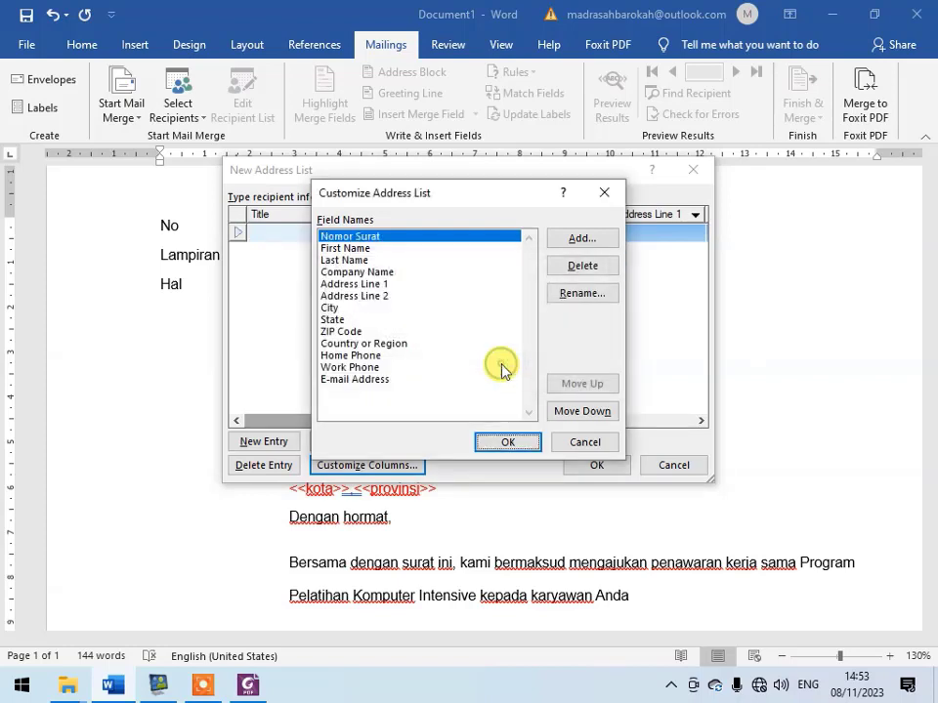
pyautogui.click(508, 444)
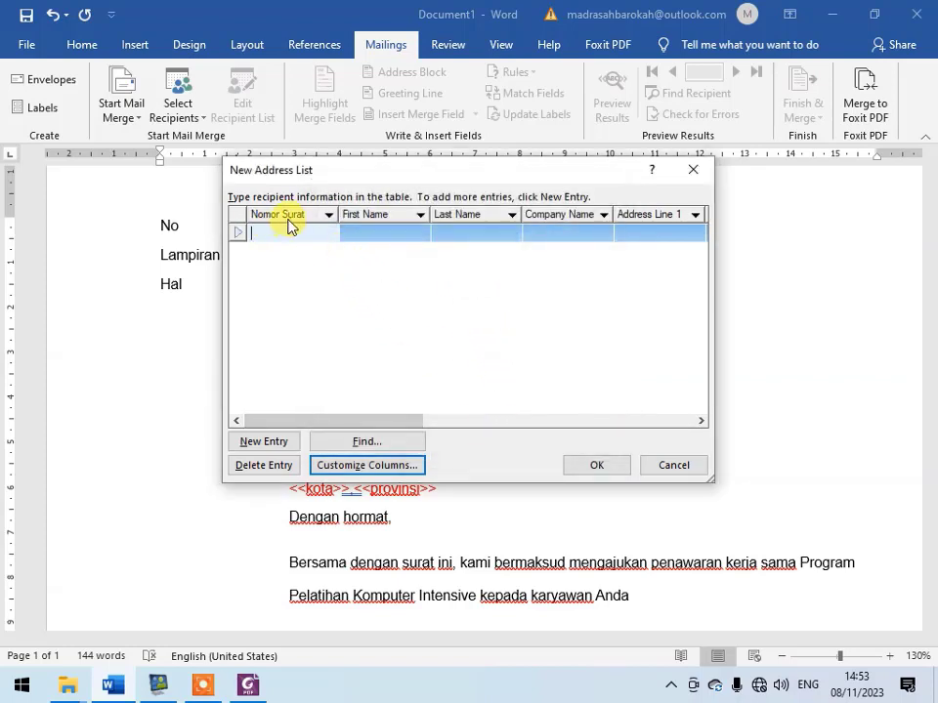
# - Fill the first entry with Nomor Surat 001/02/03, First Name "Perusahaan A" and Last Name "Bagian Humas"
pyautogui.moveTo(327, 178); pyautogui.dragTo(483, 204)
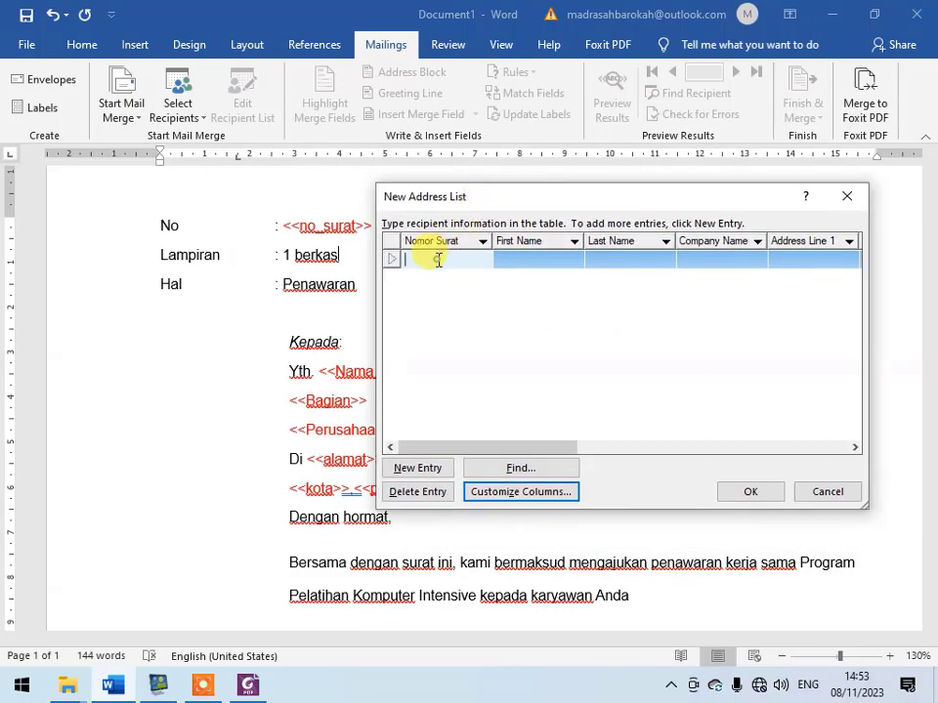
pyautogui.write('001/02/03')
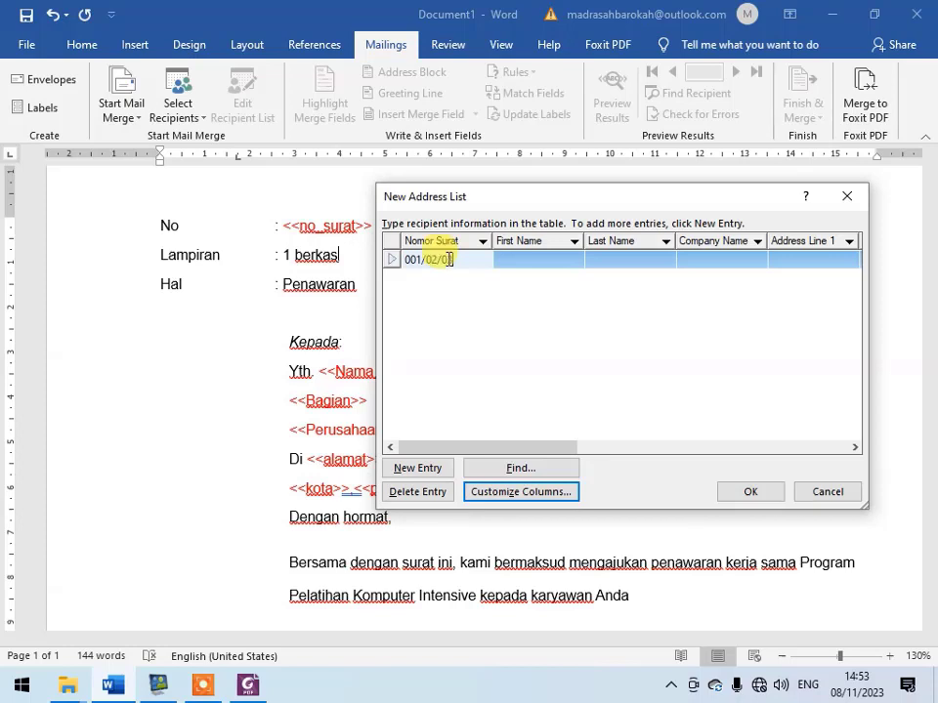
pyautogui.click(546, 262)
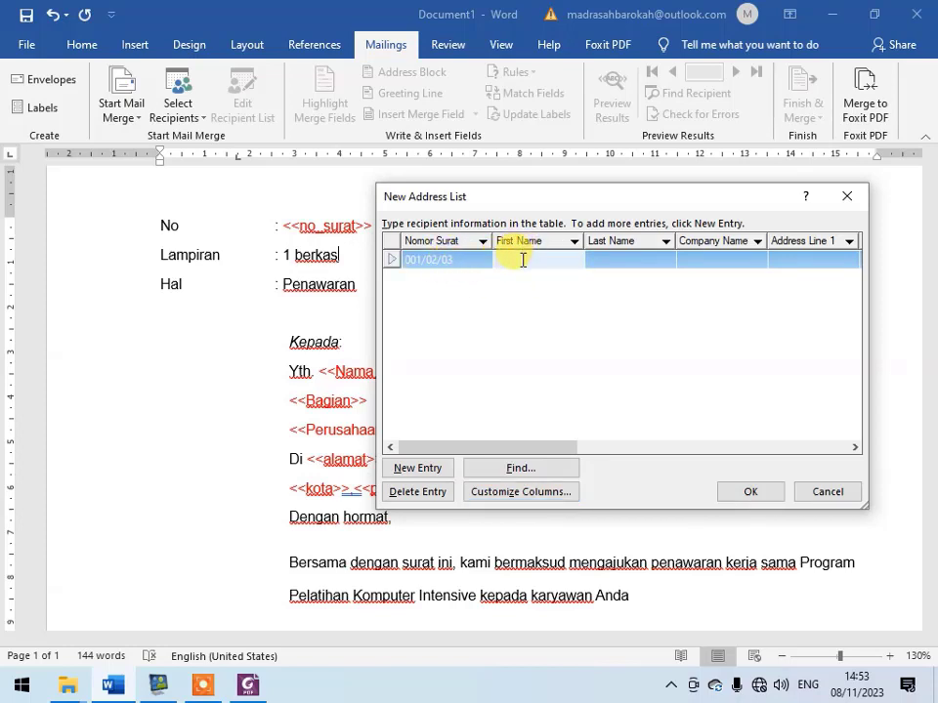
pyautogui.write('Perusahaan A')
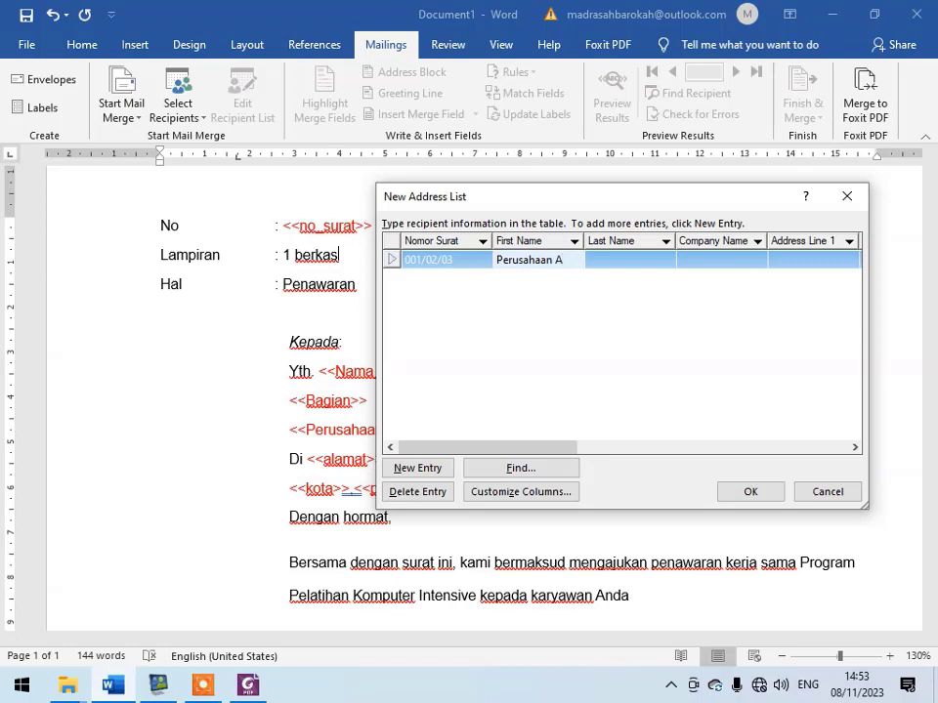
pyautogui.click(651, 261)
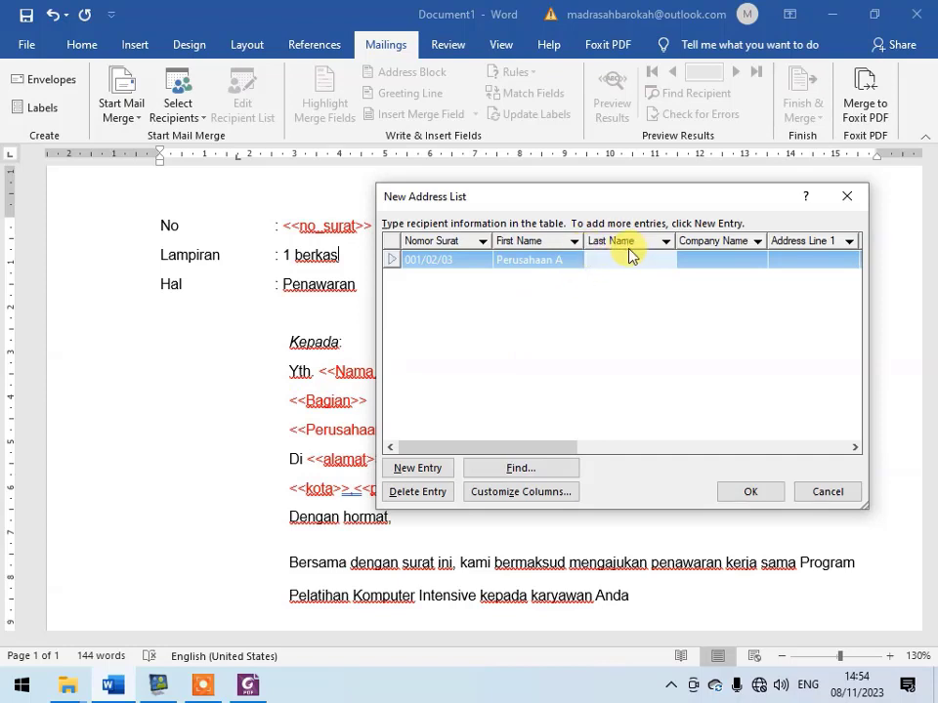
pyautogui.write('Bagian Humas')
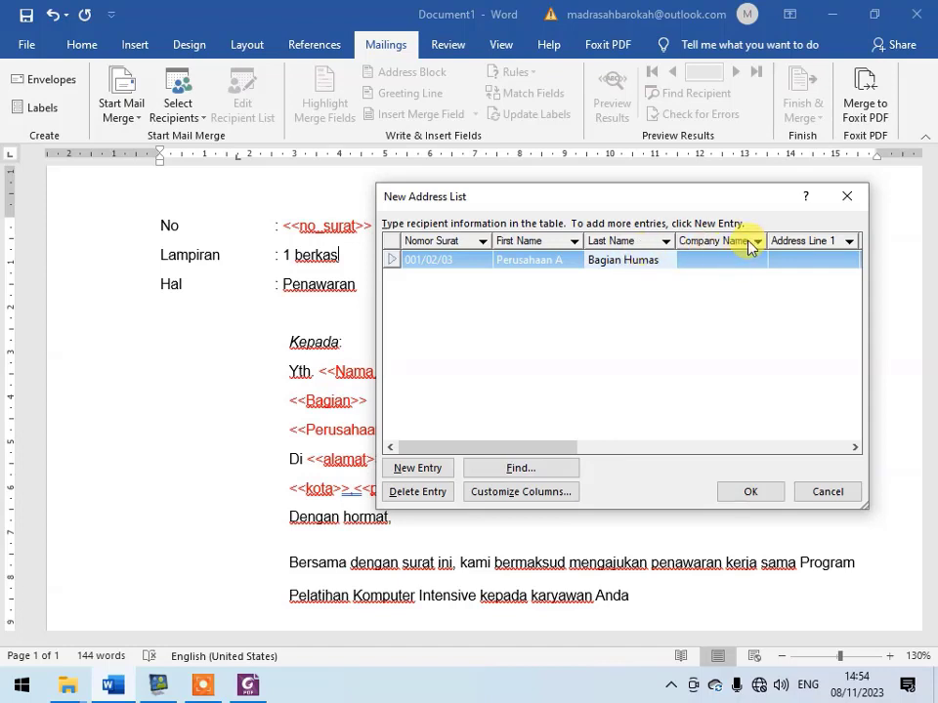
# - Replace the First Name value in the first entry with the contact's title and name
pyautogui.click(728, 262)
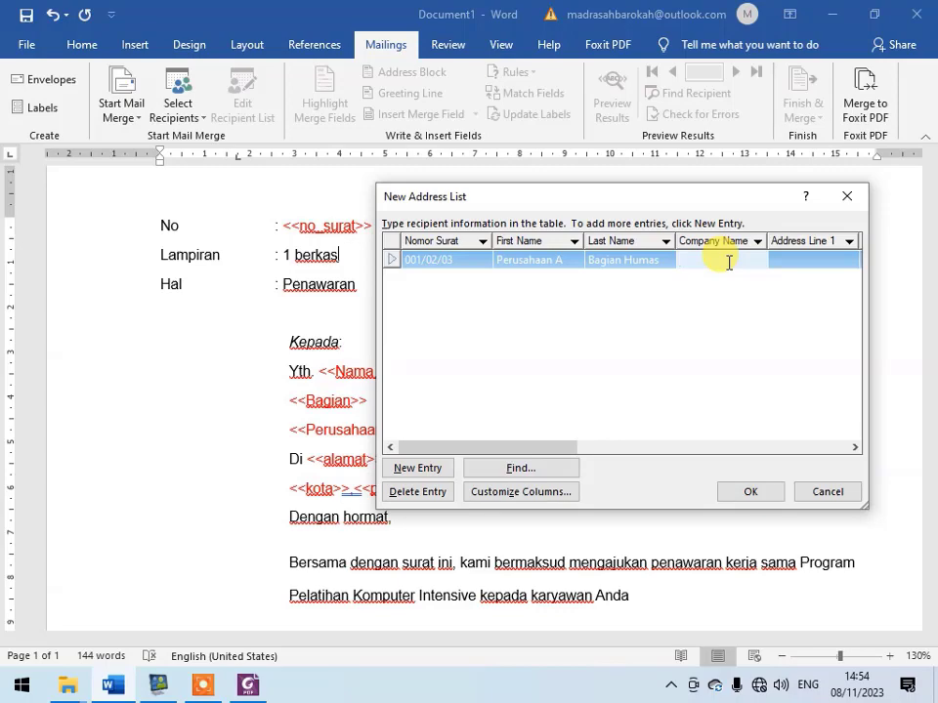
pyautogui.moveTo(681, 199); pyautogui.dragTo(731, 178)
pyautogui.click(607, 240)
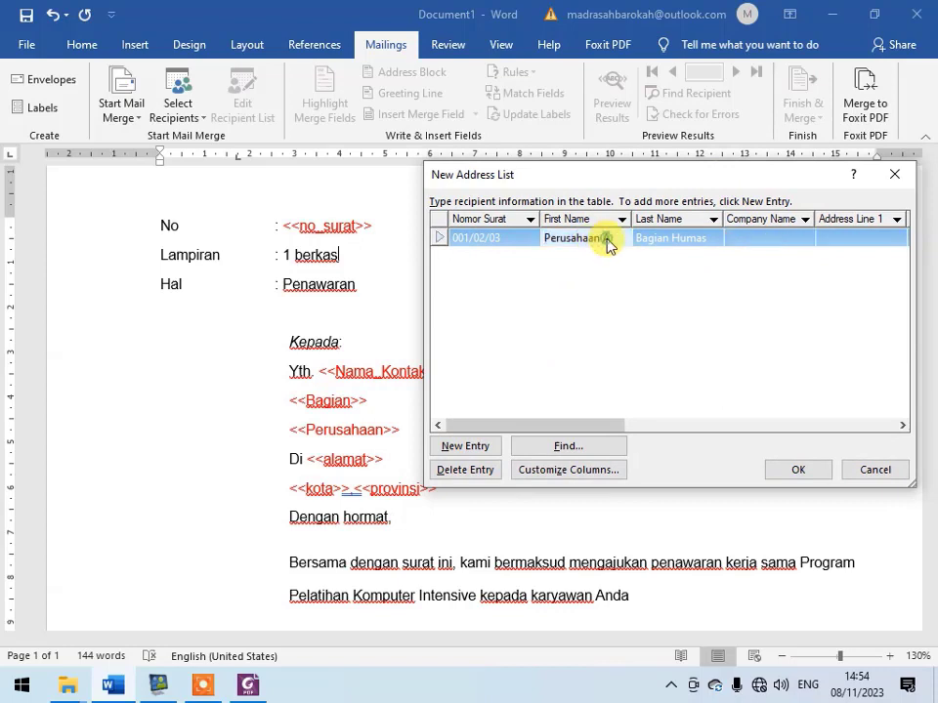
pyautogui.moveTo(610, 238); pyautogui.dragTo(540, 235)
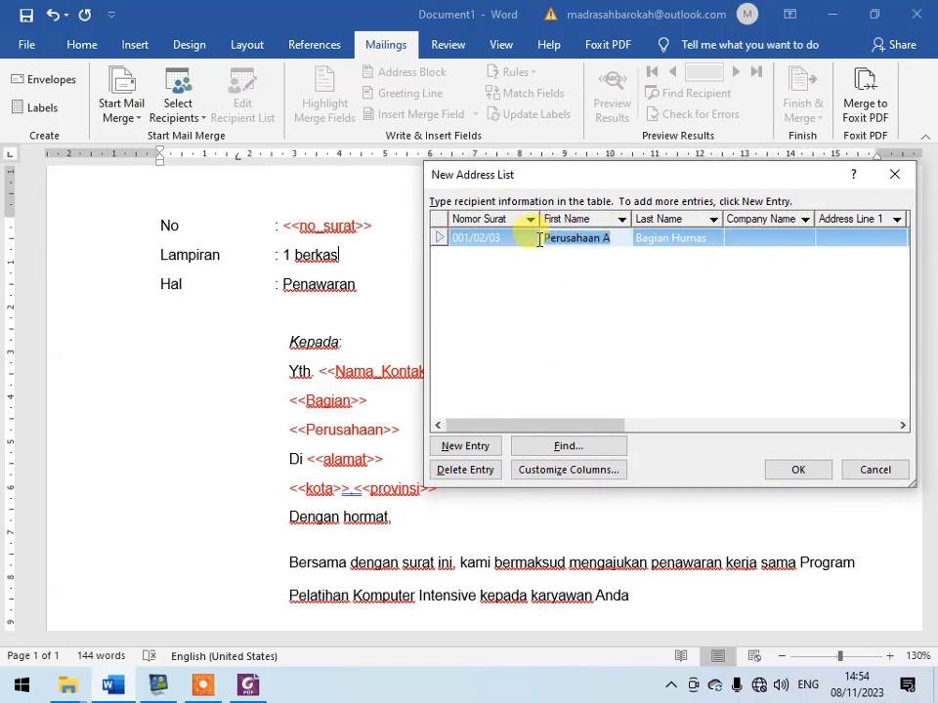
pyautogui.write('Bapak')
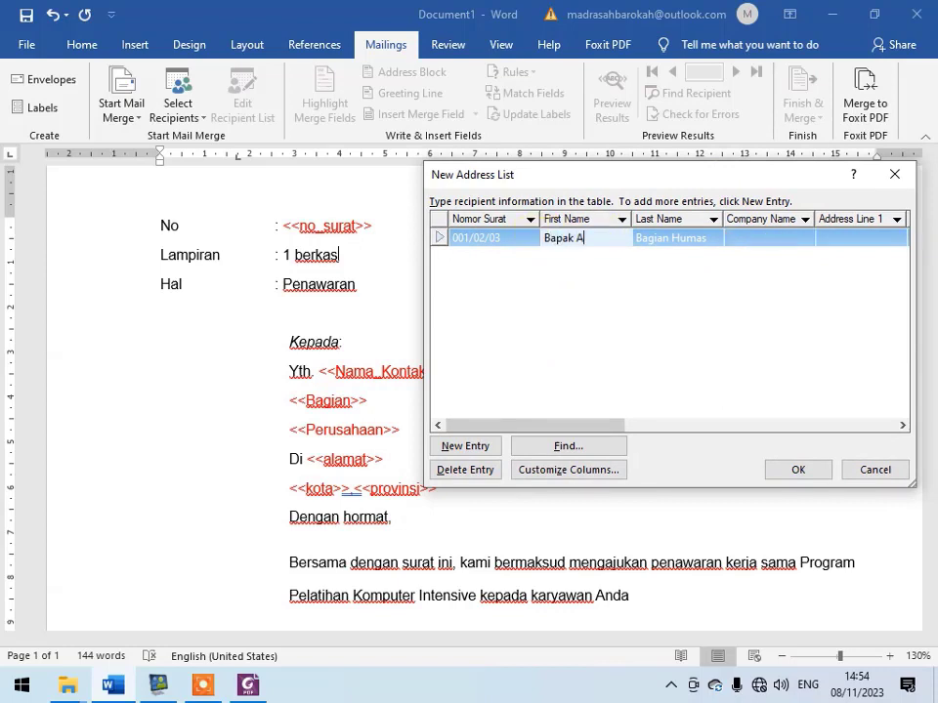
# - Enter "Perusahaan A" as the first entry's Company Name and fill in its street address in Address Line 1
pyautogui.click(801, 237)
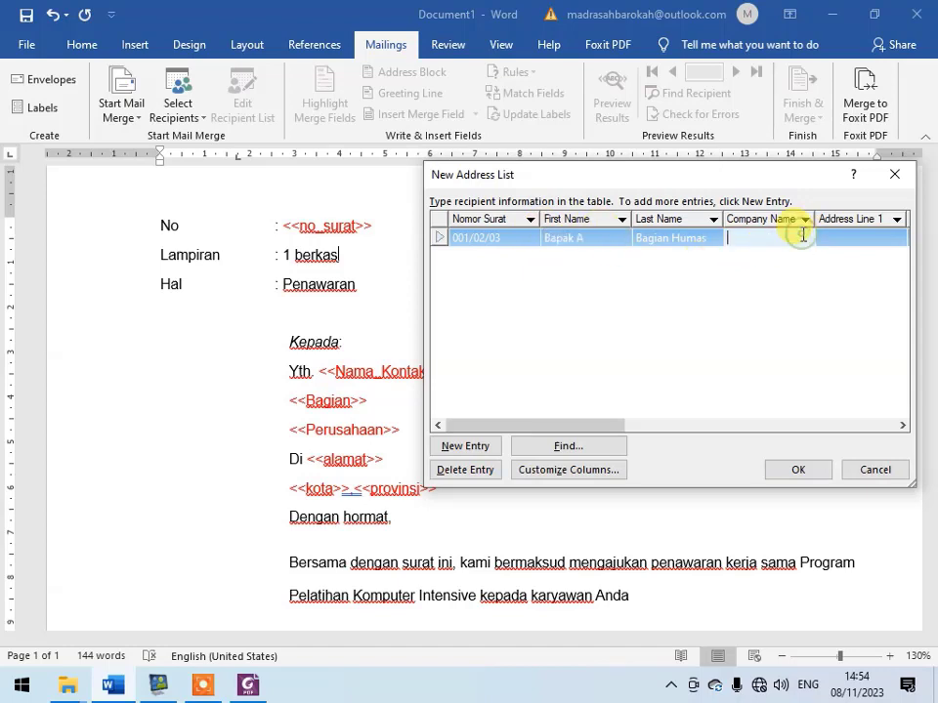
pyautogui.write('Perusahaan A')
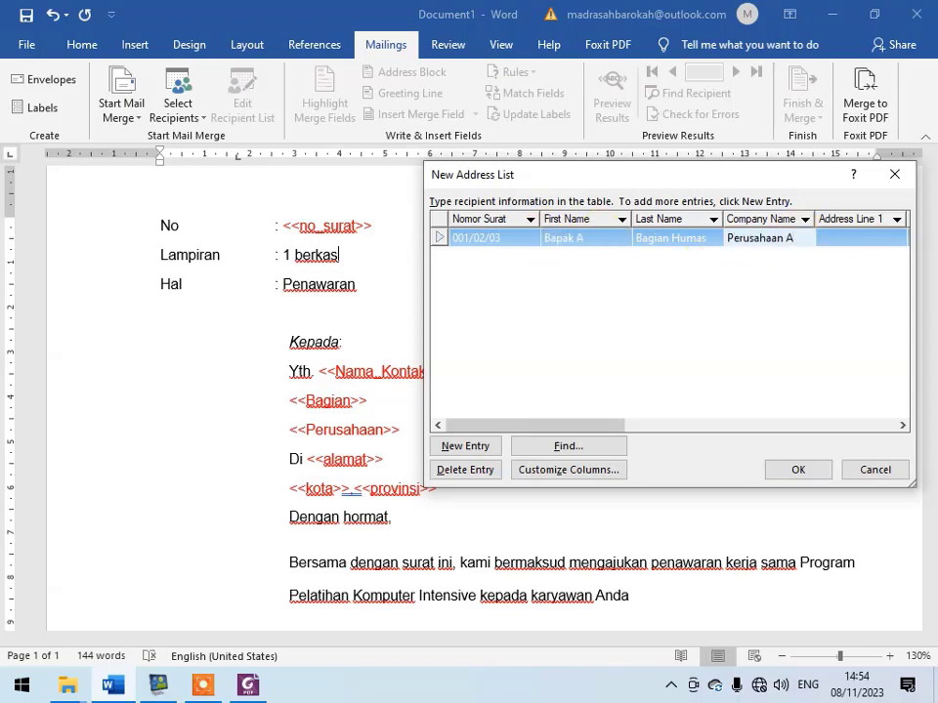
pyautogui.click(839, 237)
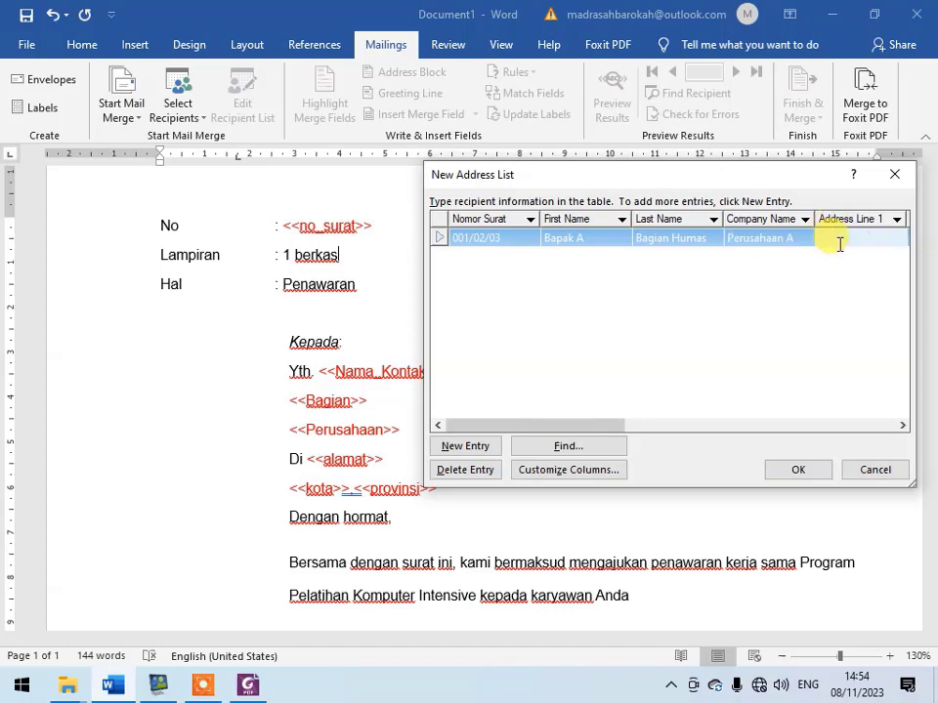
pyautogui.write('Jl Lintas A')
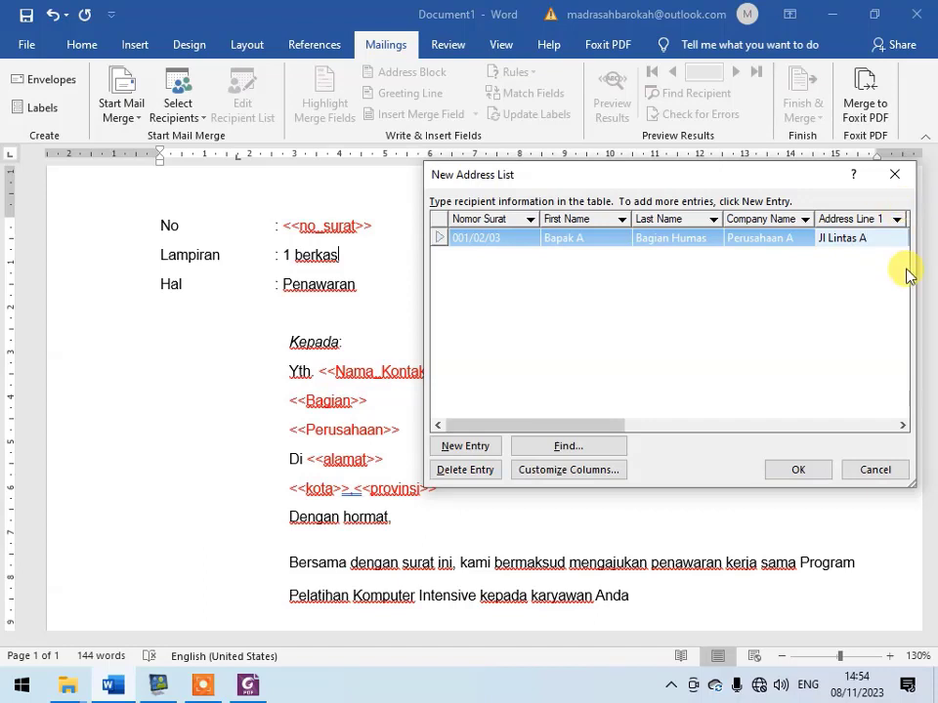
pyautogui.click(900, 426)
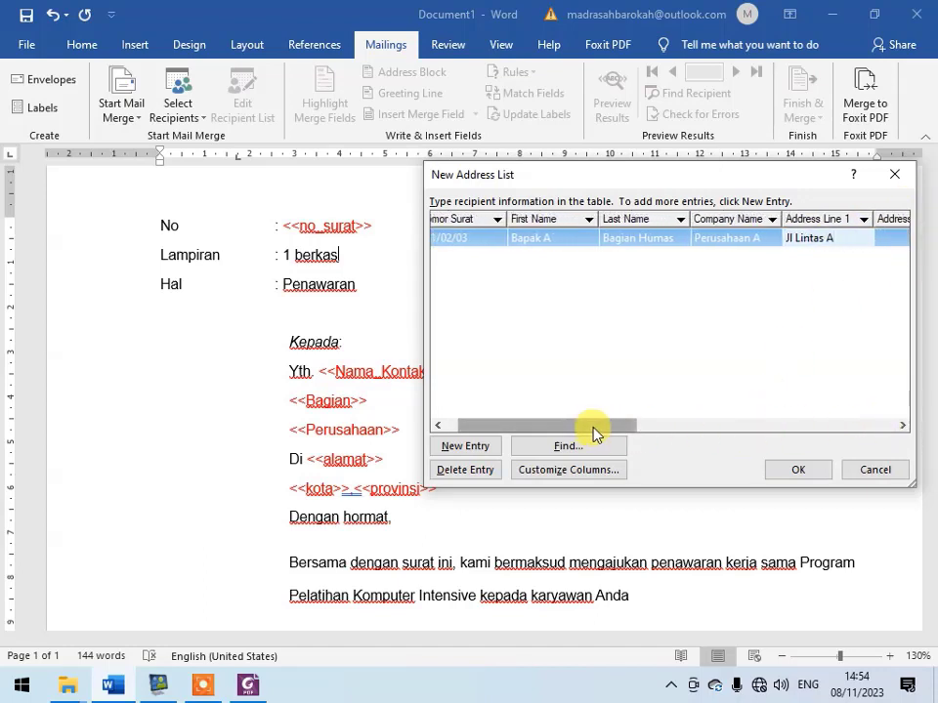
pyautogui.moveTo(597, 431); pyautogui.dragTo(716, 429)
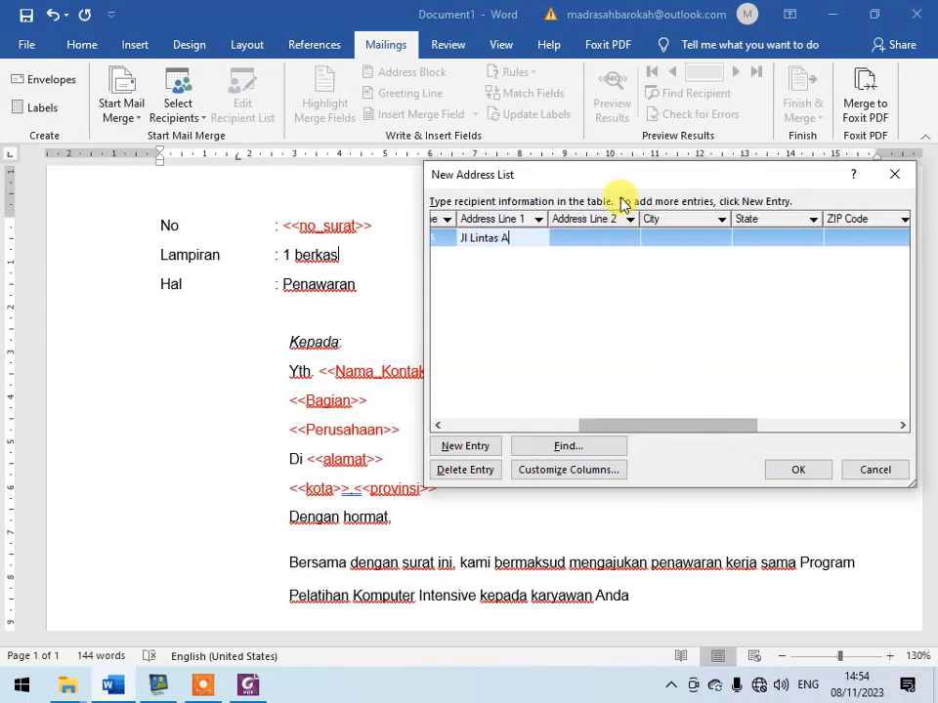
pyautogui.click(615, 237)
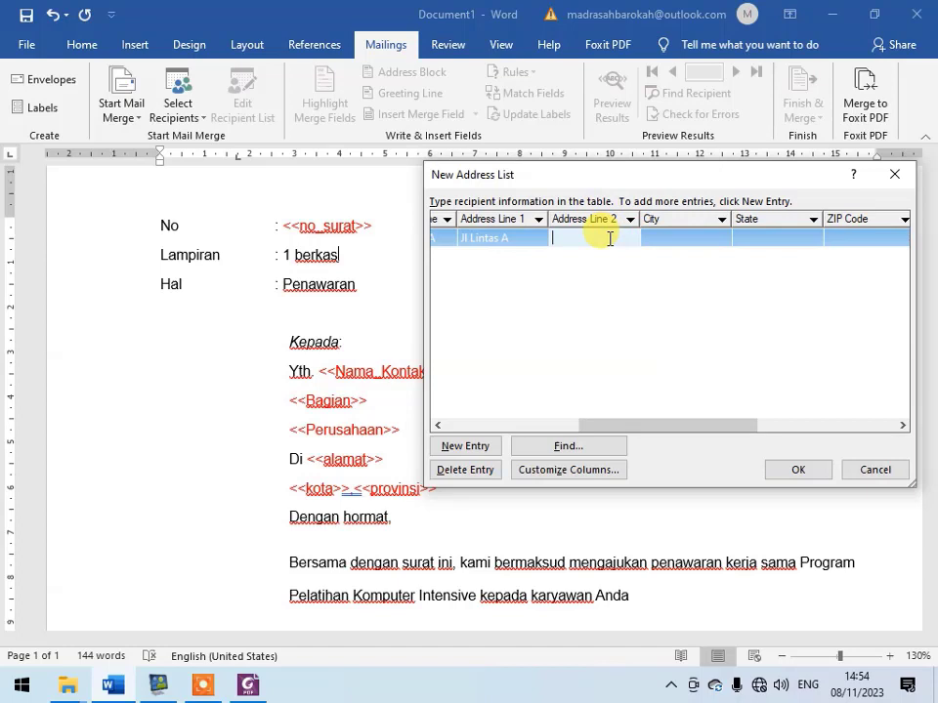
pyautogui.write('Jl Lint')
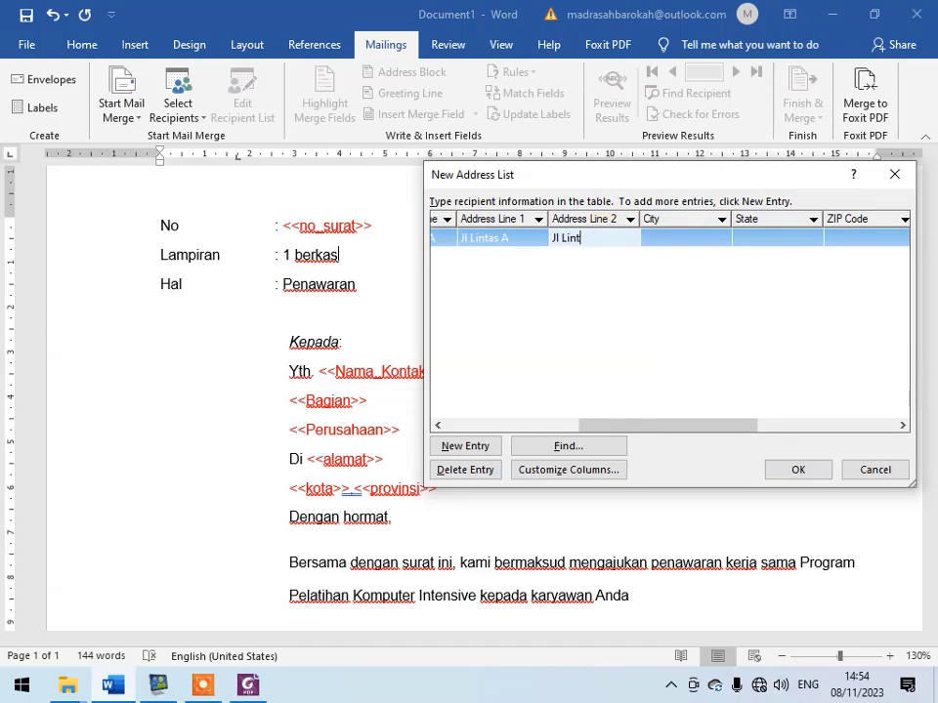
pyautogui.press('BackSpace')
pyautogui.press('BackSpace')
pyautogui.press('BackSpace')
pyautogui.press('BackSpace')
pyautogui.press('BackSpace')
pyautogui.press('BackSpace')
pyautogui.press('BackSpace')
# - Set the first entry's City to "Kota A" and State to "Kota B", and add a blank second entry
pyautogui.click(695, 238)
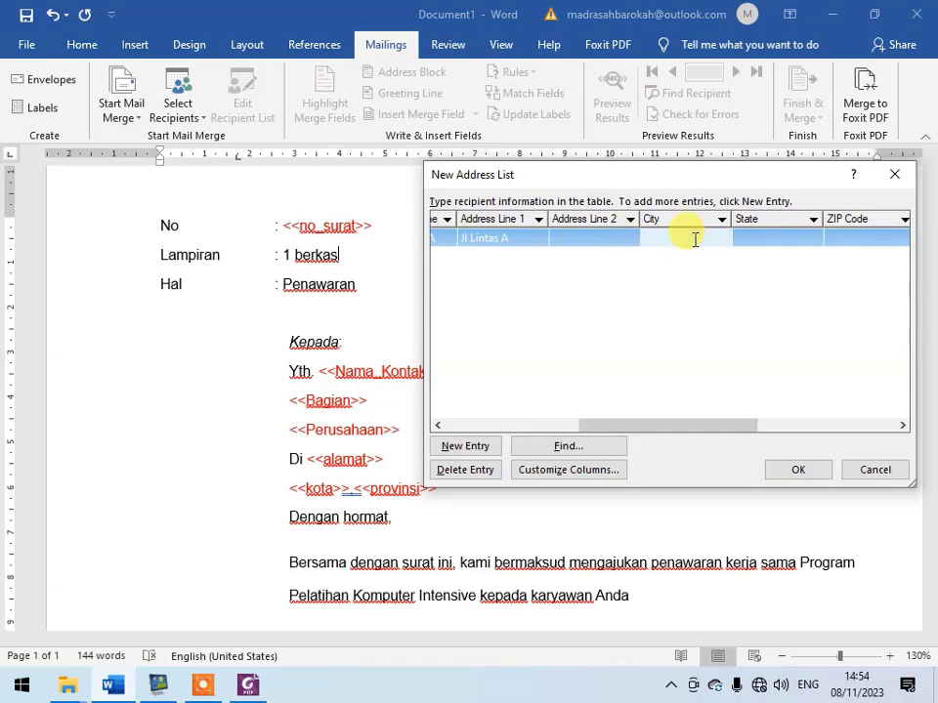
pyautogui.write('Kota A')
pyautogui.click(810, 239)
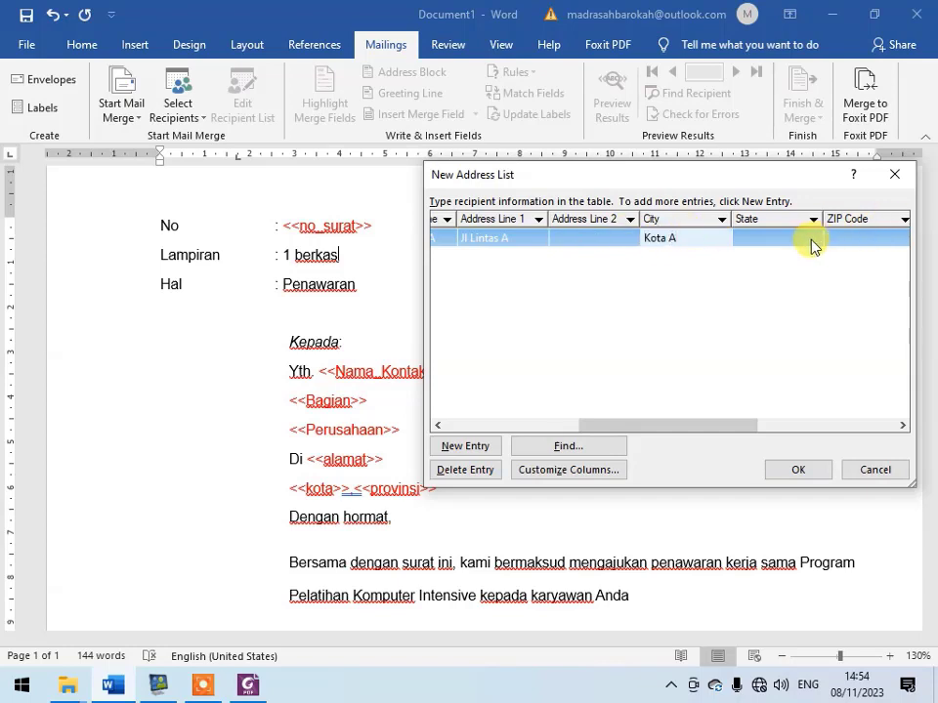
pyautogui.write('Kota B')
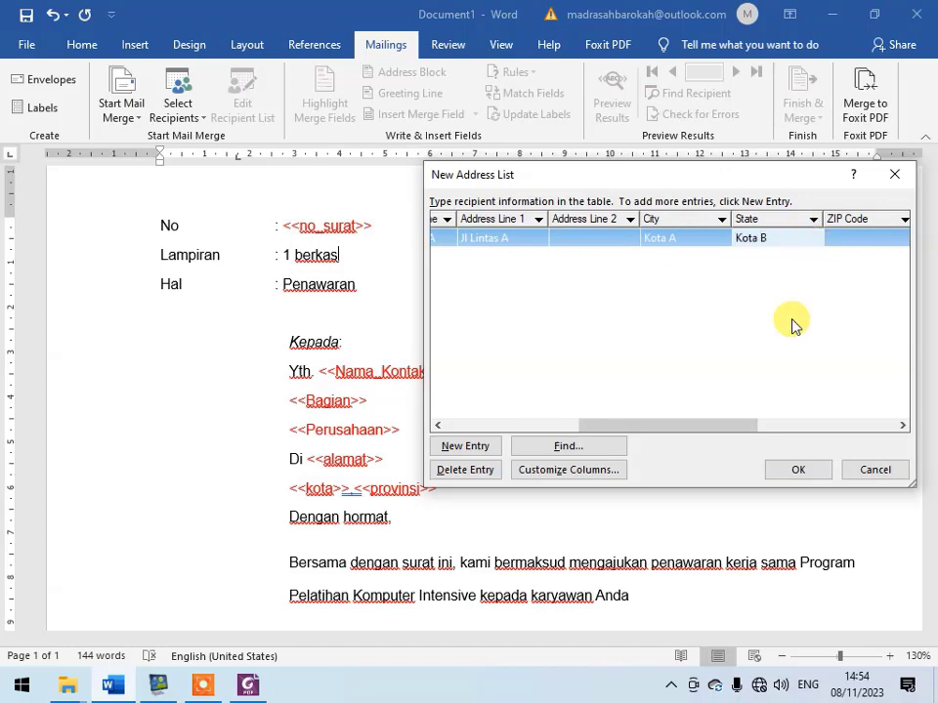
pyautogui.moveTo(704, 425); pyautogui.dragTo(559, 437)
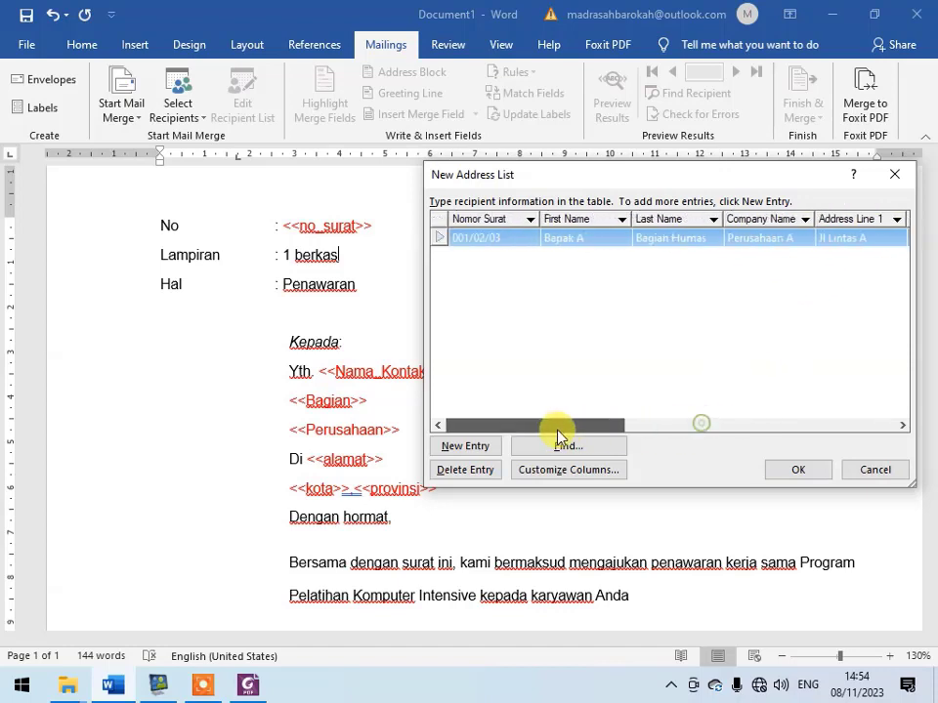
pyautogui.click(467, 446)
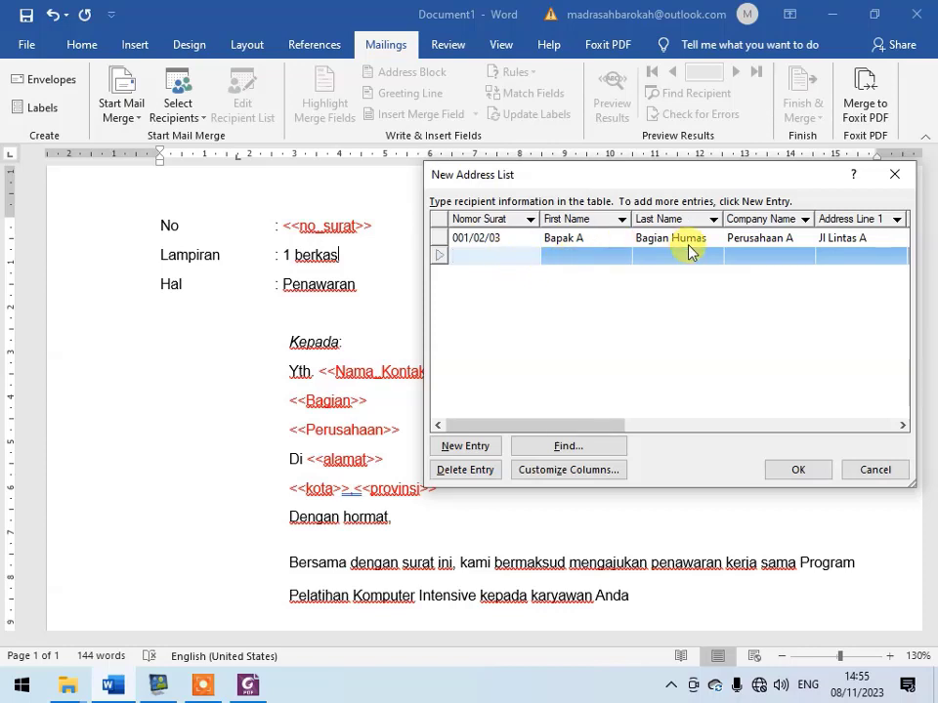
# - Fill the second entry with Nomor Surat 002/03/04, the contact's title and name as First Name, and Last Name "Bagian Umum"
pyautogui.write('002/0')
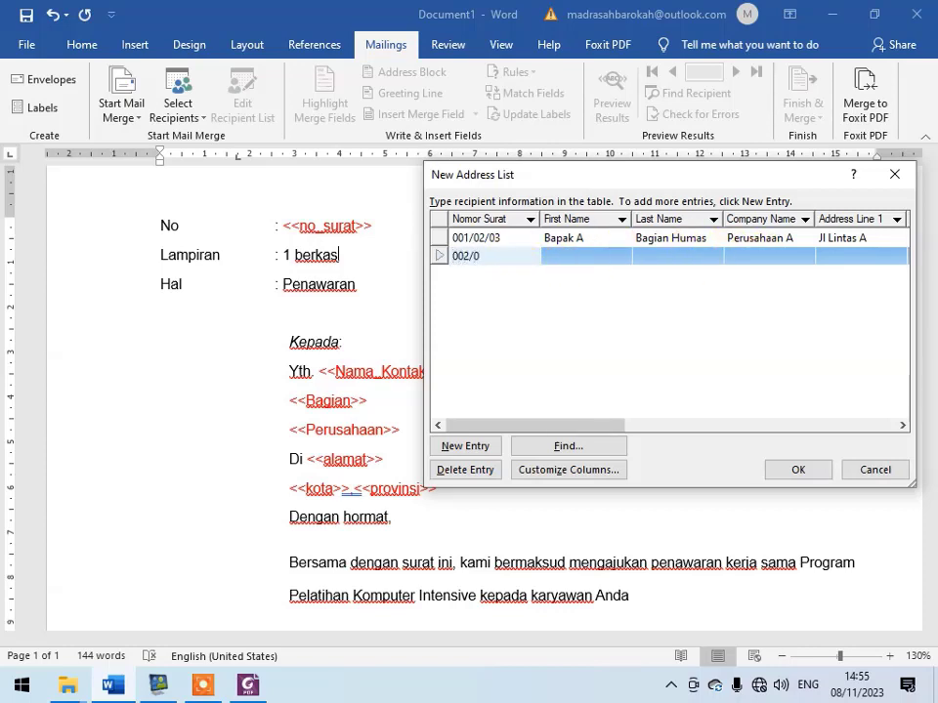
pyautogui.write('3/04')
pyautogui.press('Tab')
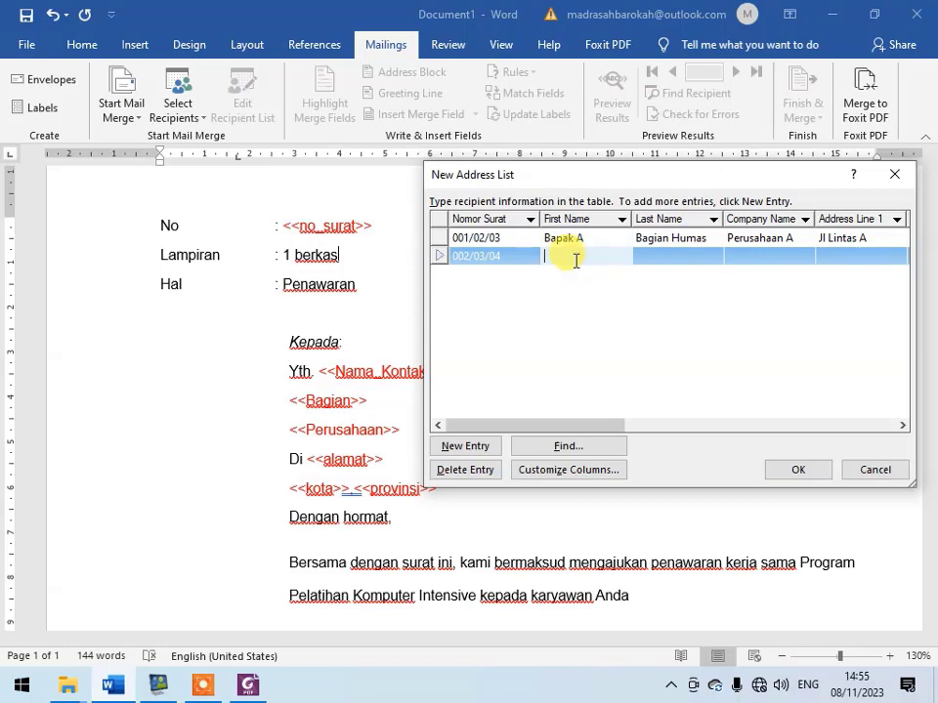
pyautogui.write('Ibu B')
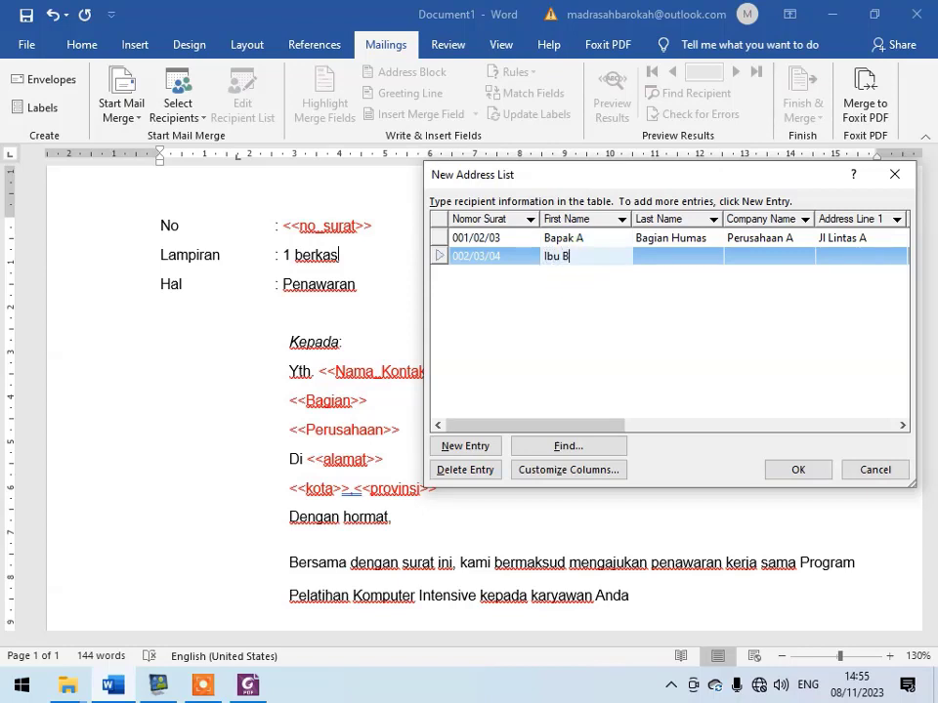
pyautogui.press('Tab')
pyautogui.write('Bagi')
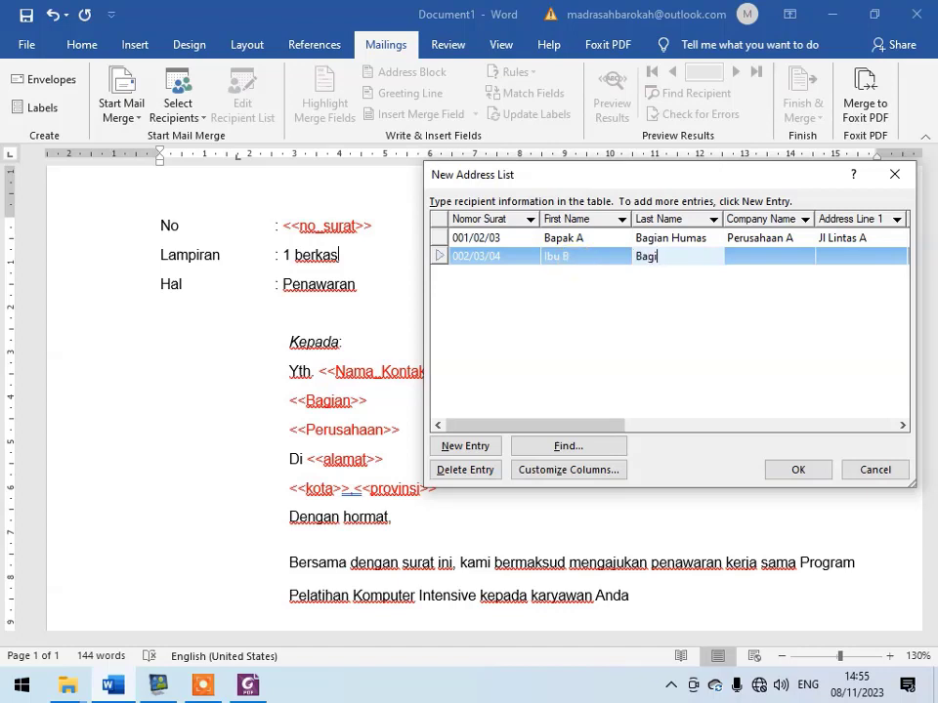
pyautogui.write('an Umum')
pyautogui.press('Tab')
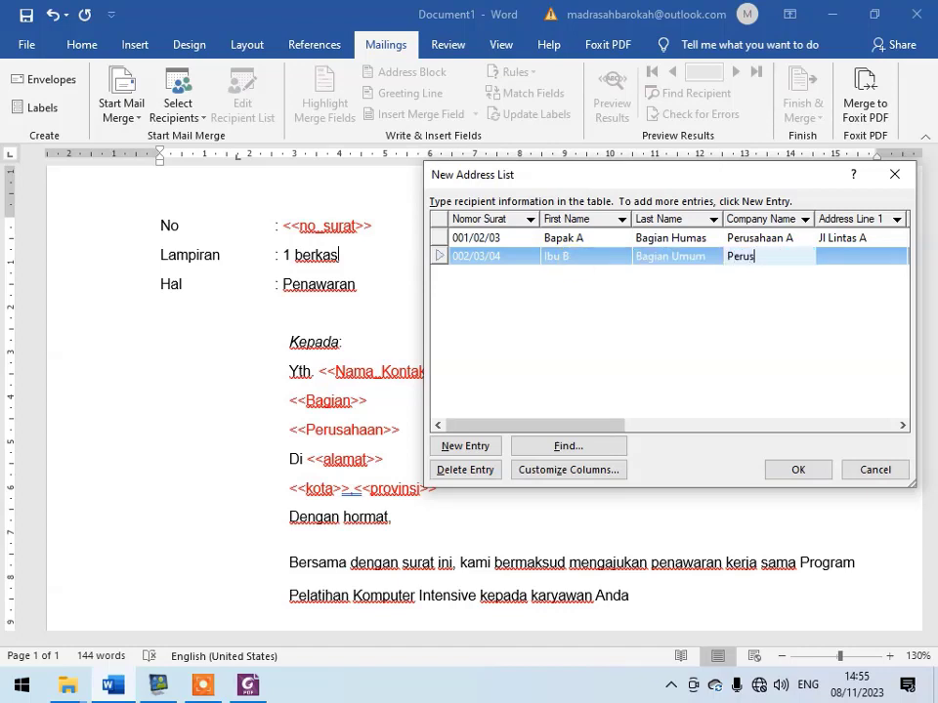
# - Enter "Perusahaan B" as the second entry's Company Name, its street address in Address Line 1, and "Kota B" as City
pyautogui.write('Perusahaan B')
pyautogui.press('Tab')
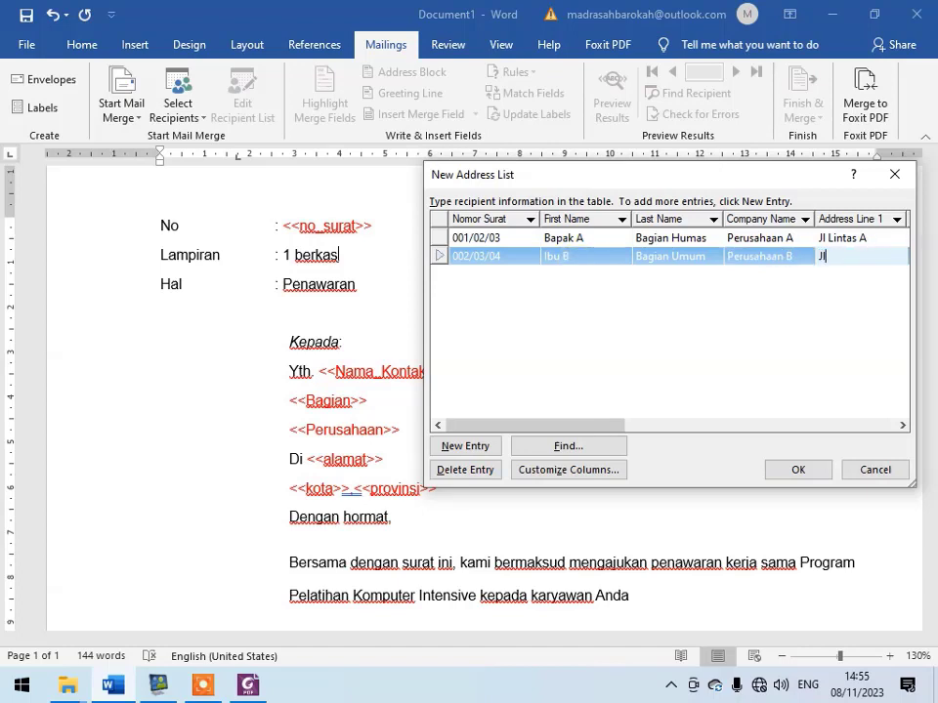
pyautogui.write('Jl Lintas B')
pyautogui.press('Tab')
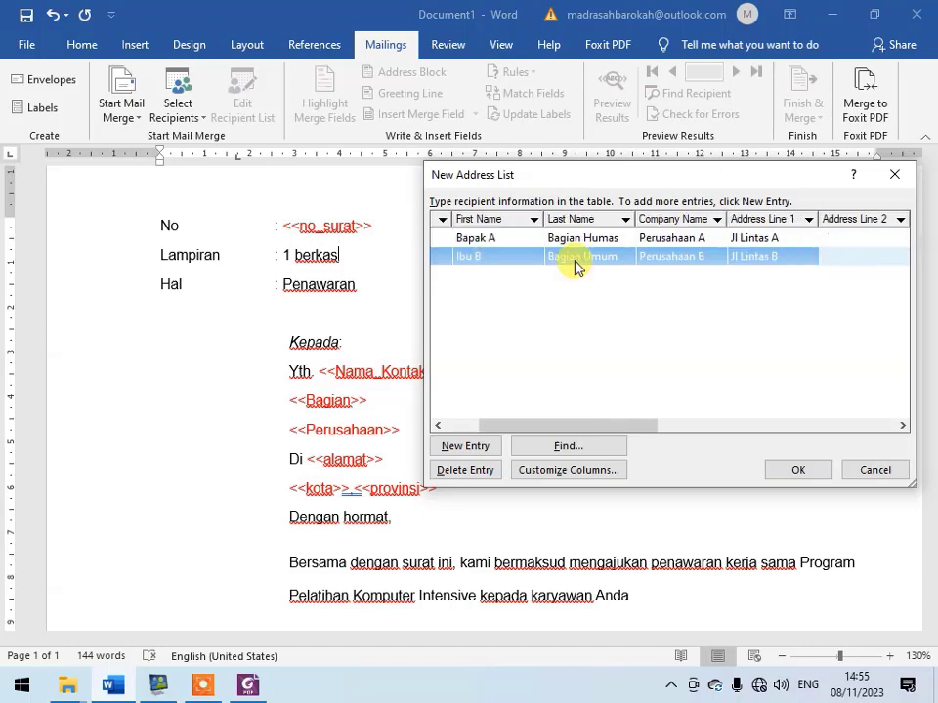
pyautogui.press('Tab')
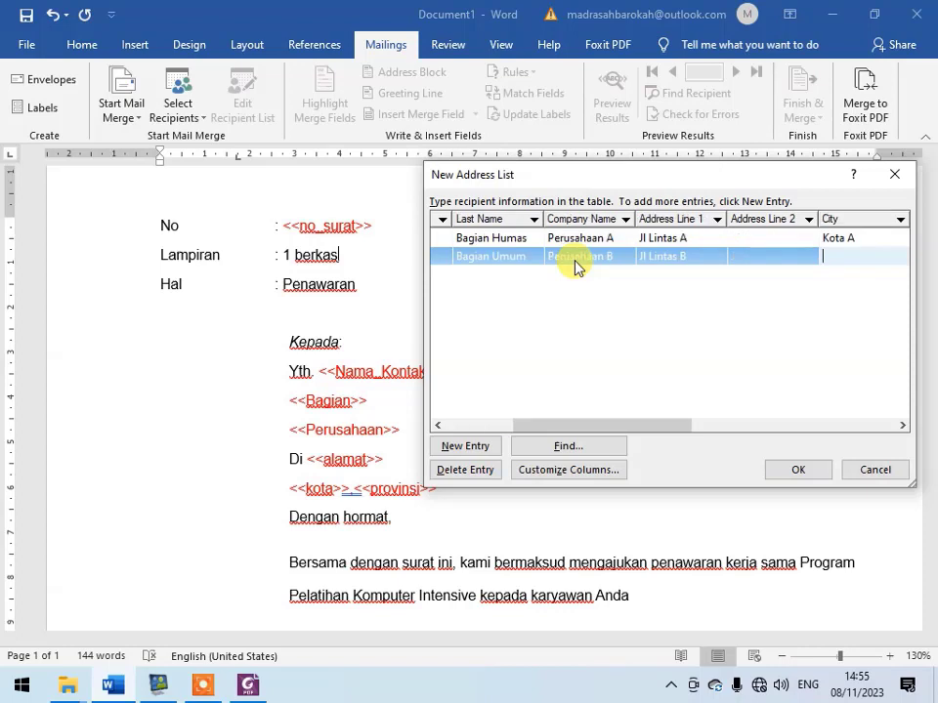
pyautogui.write('Kota B')
pyautogui.press('Tab')
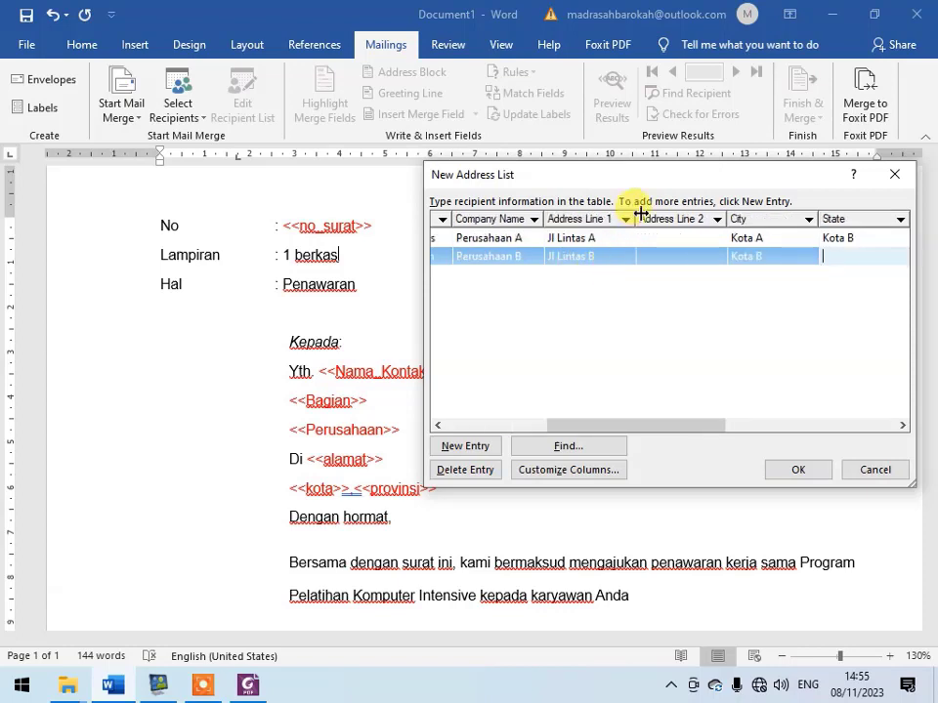
# - Set the State to "Prov A" for the first entry and "Prov B" for the second entry
pyautogui.click(879, 239)
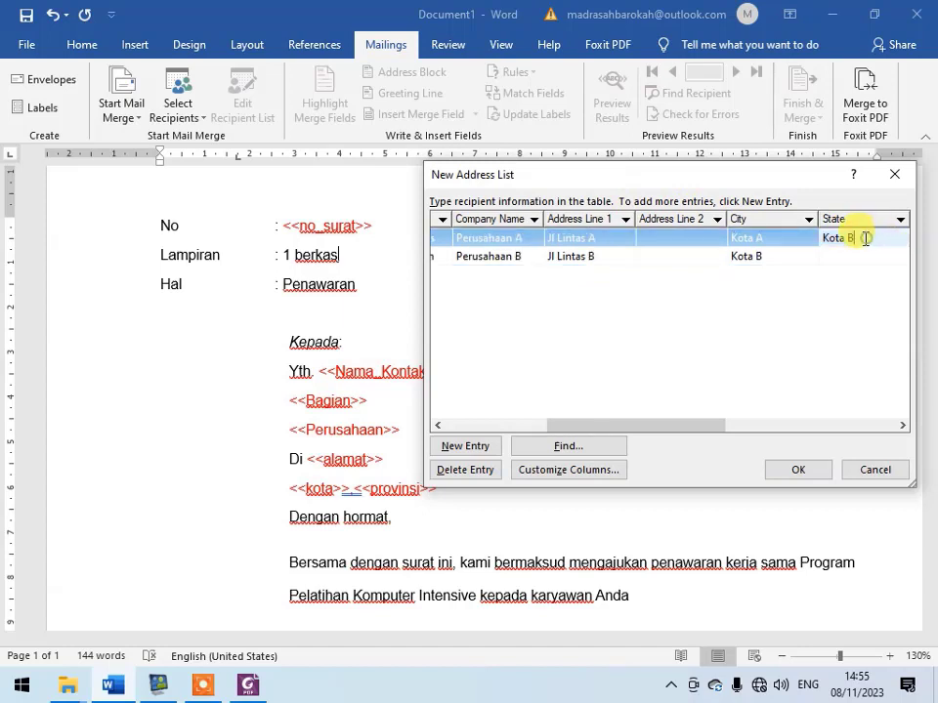
pyautogui.write('Prov A')
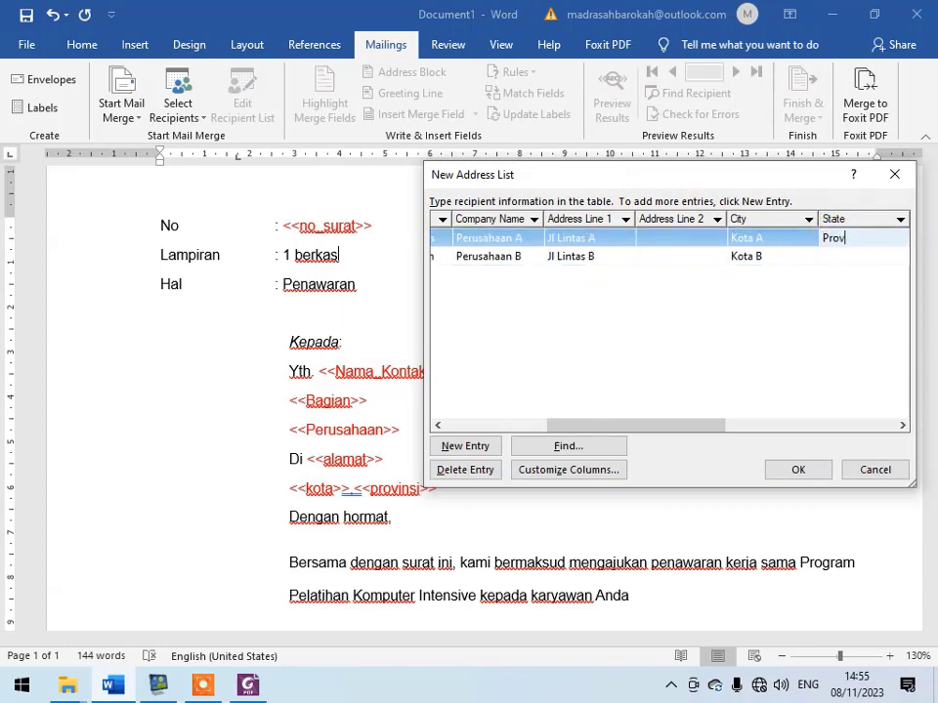
pyautogui.click(834, 256)
pyautogui.write('Prov B')
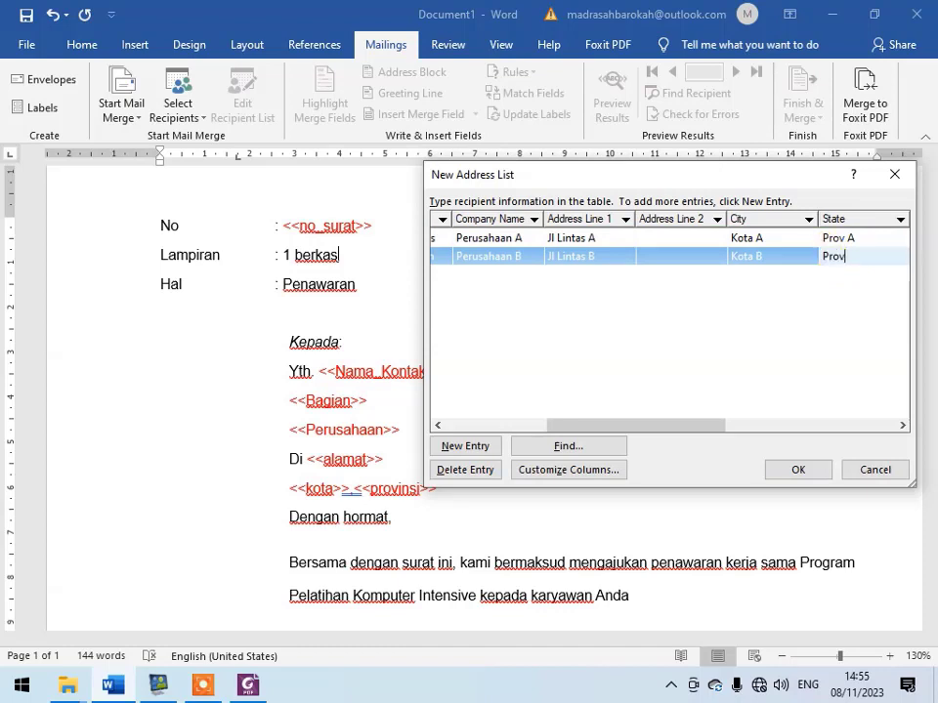
# - Finish the address list and save it on the Desktop as nama_perusahaan
pyautogui.click(794, 471)
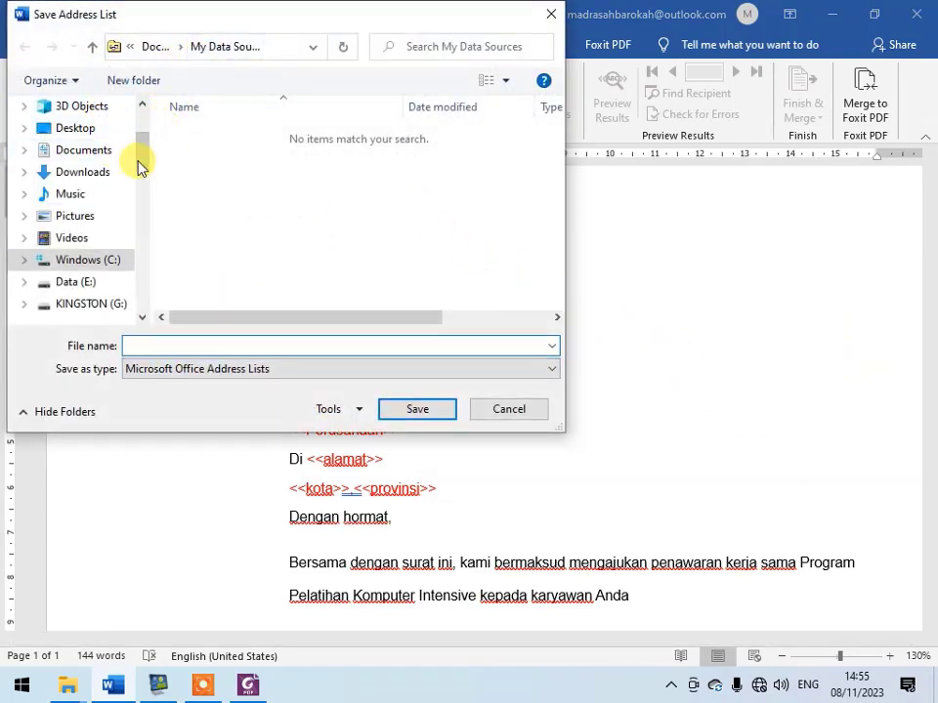
pyautogui.click(98, 128)
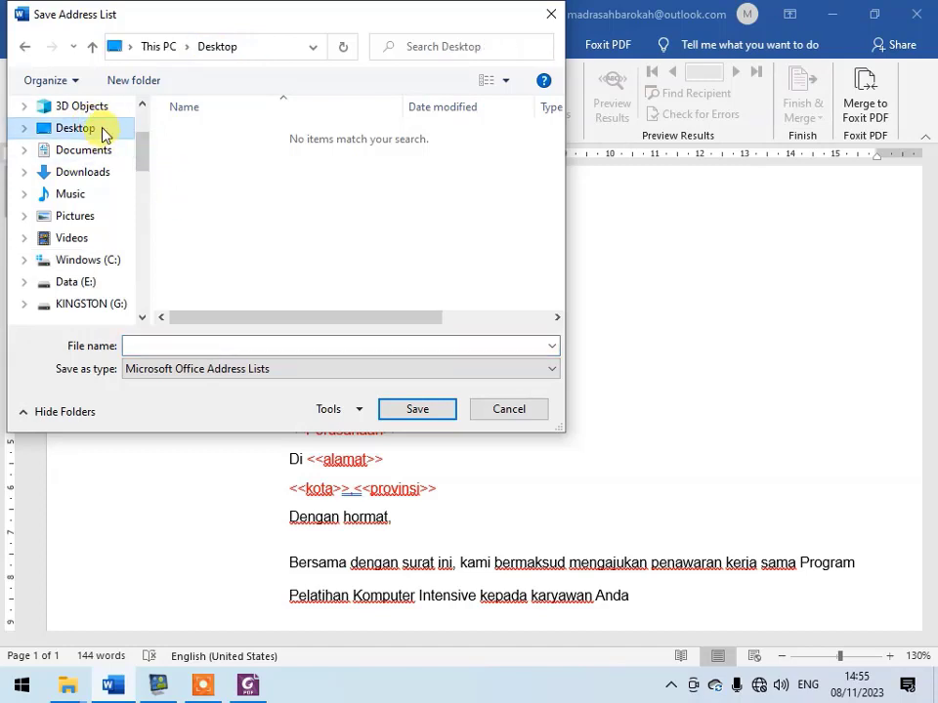
pyautogui.click(208, 346)
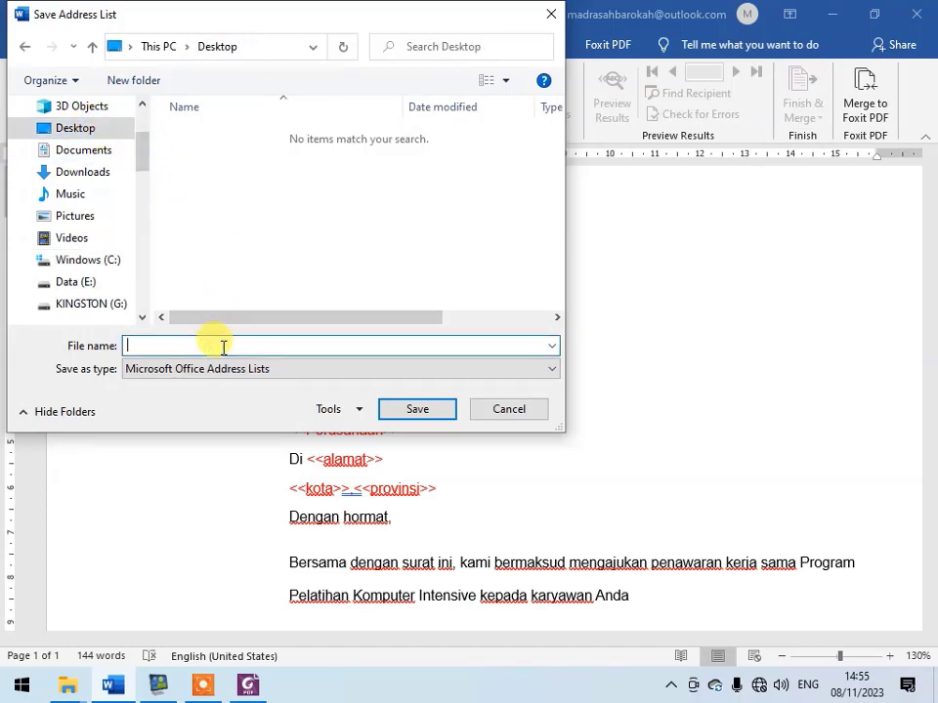
pyautogui.write('nama_perusahaan')
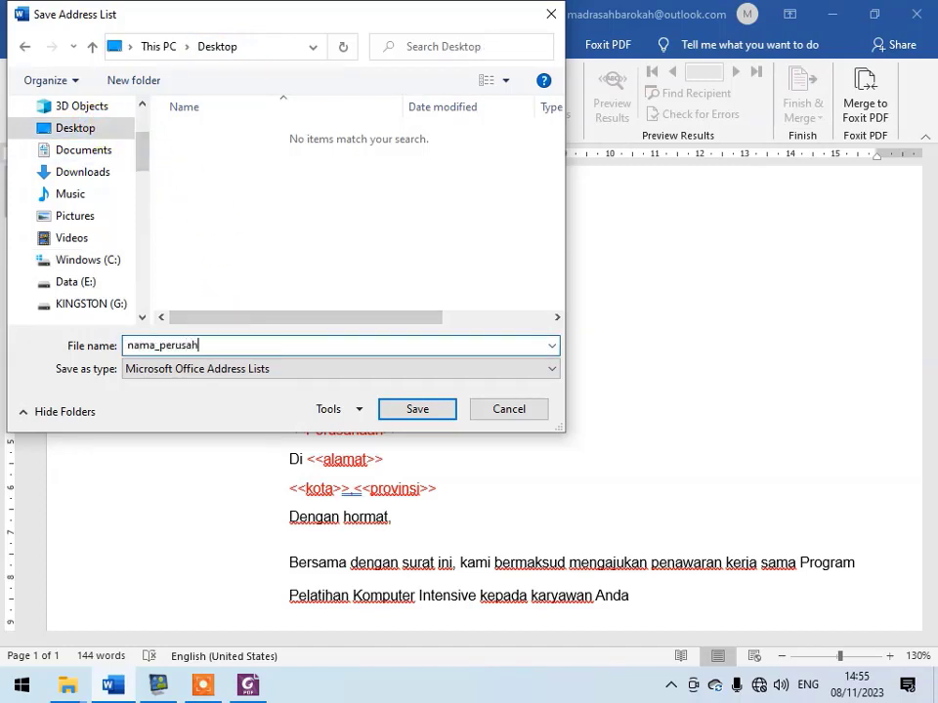
pyautogui.click(436, 409)
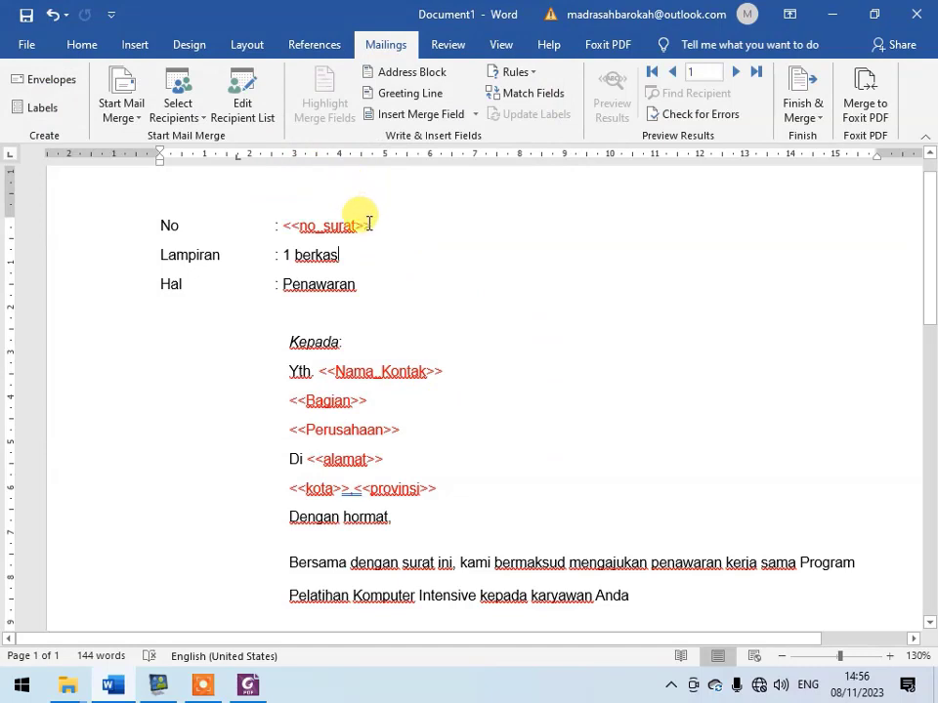
# - Replace the <<no_surat>> placeholder on the No line with the Nomor_Surat merge field, checking the mail merge recipient list before inserting it
pyautogui.moveTo(372, 225); pyautogui.dragTo(285, 225)
pyautogui.press('Delete')
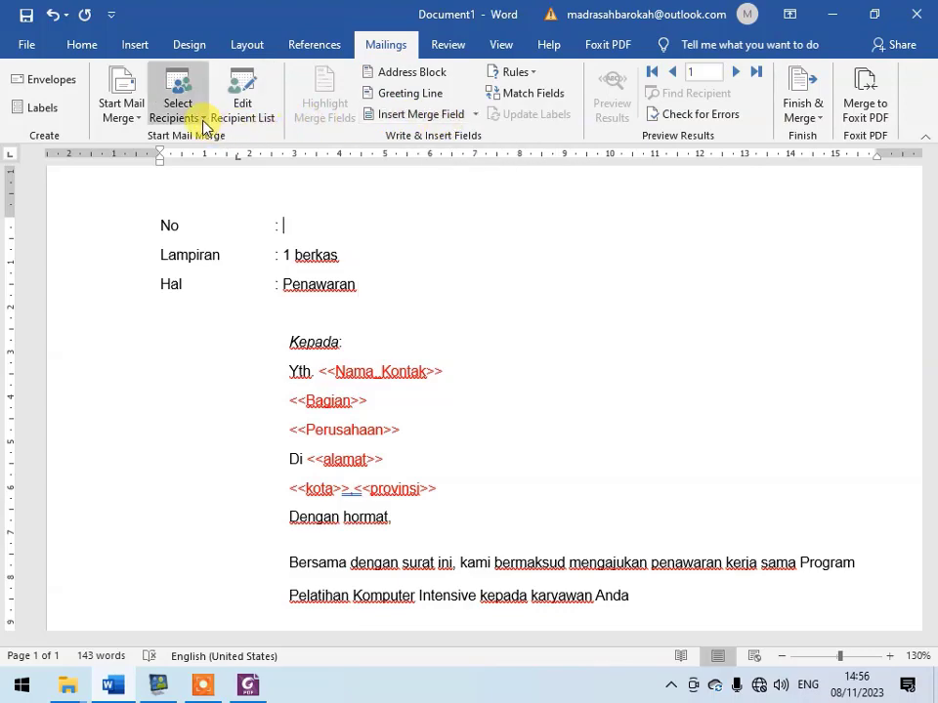
pyautogui.click(243, 87)
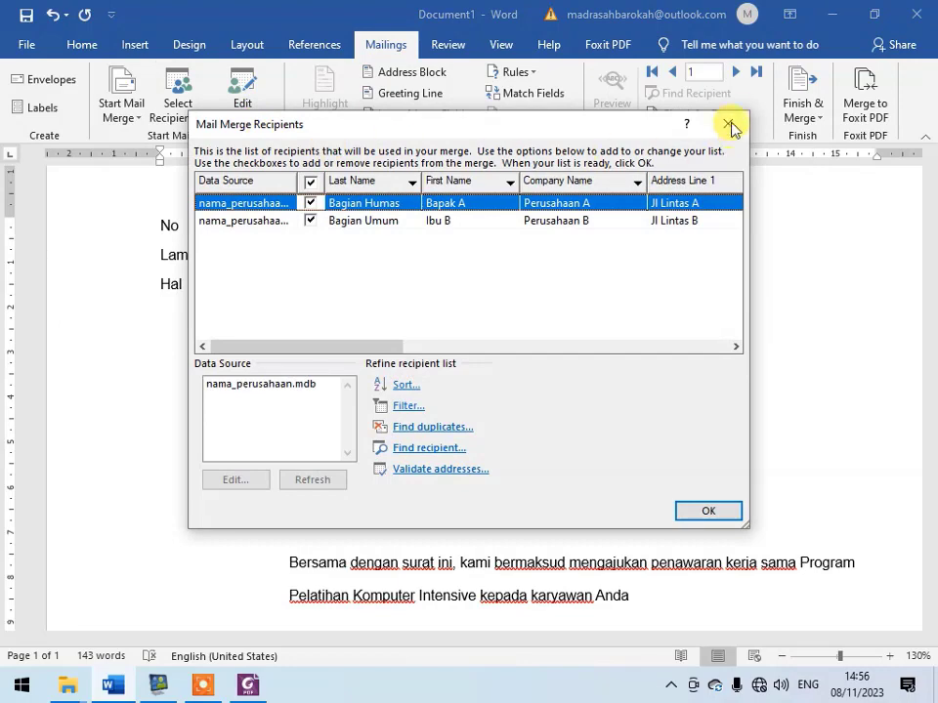
pyautogui.click(729, 125)
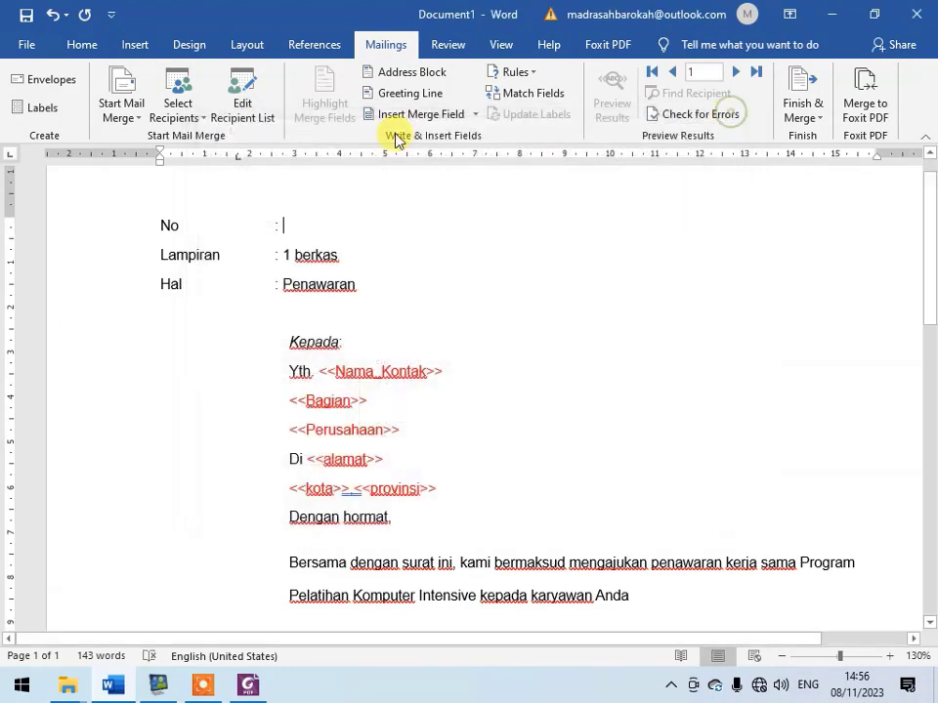
pyautogui.click(245, 122)
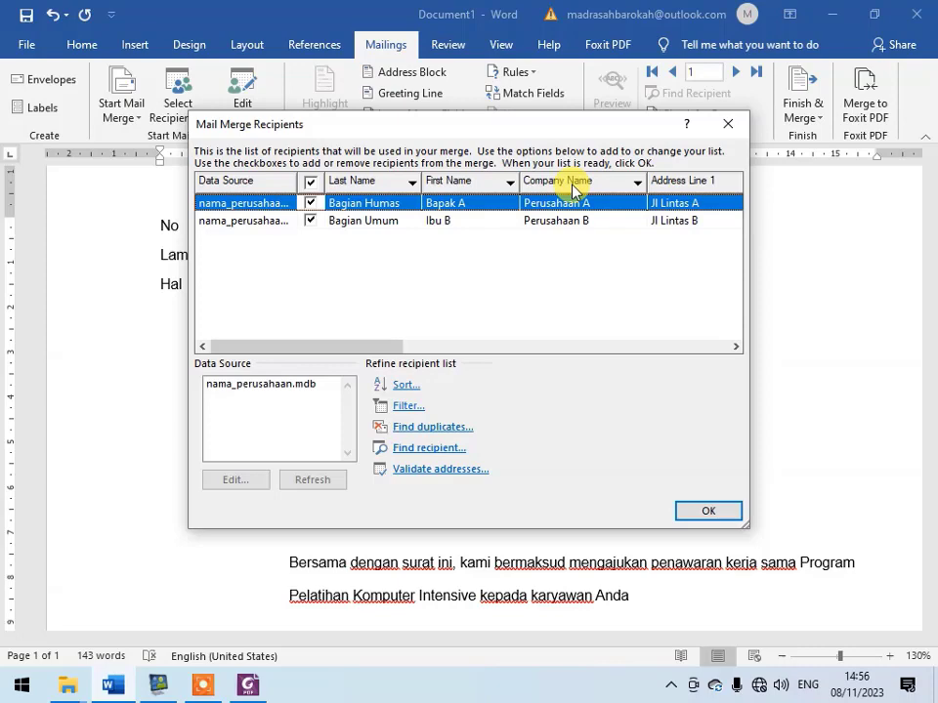
pyautogui.moveTo(465, 125); pyautogui.dragTo(457, 220)
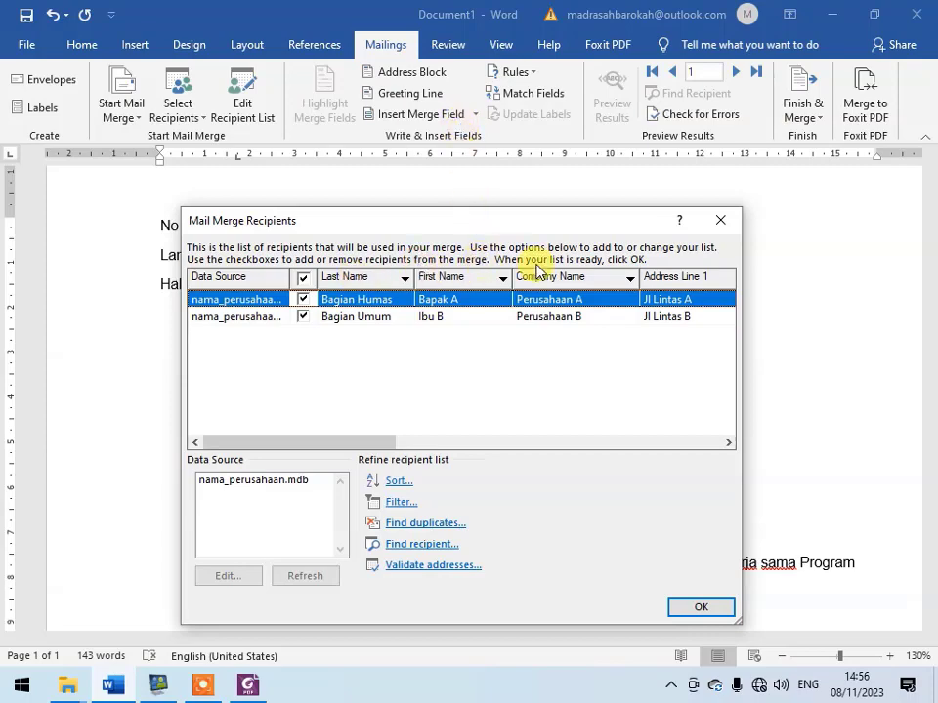
pyautogui.click(721, 222)
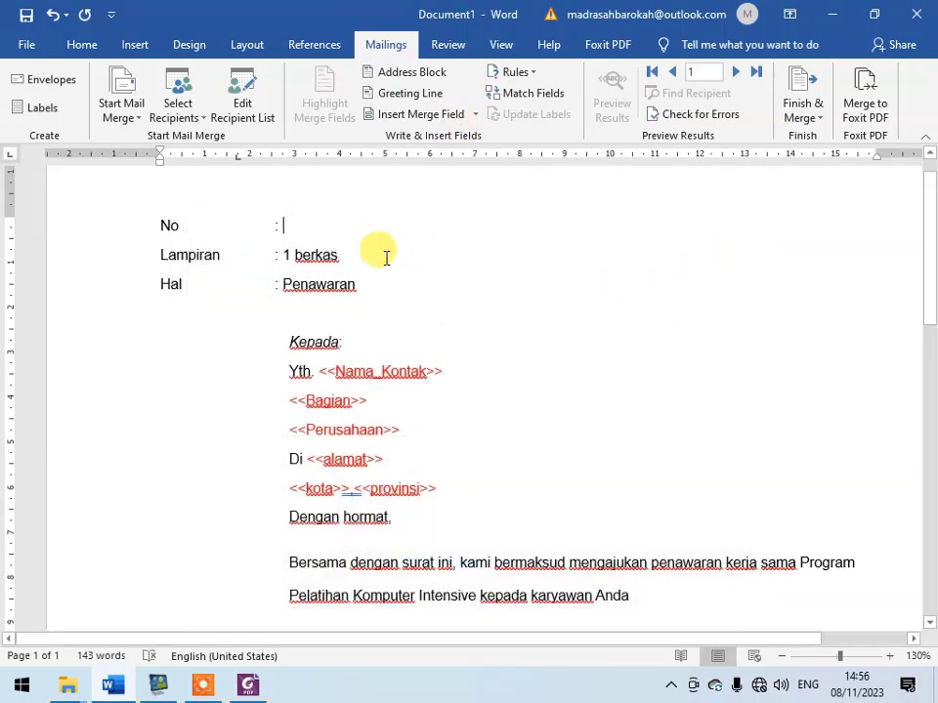
pyautogui.click(475, 116)
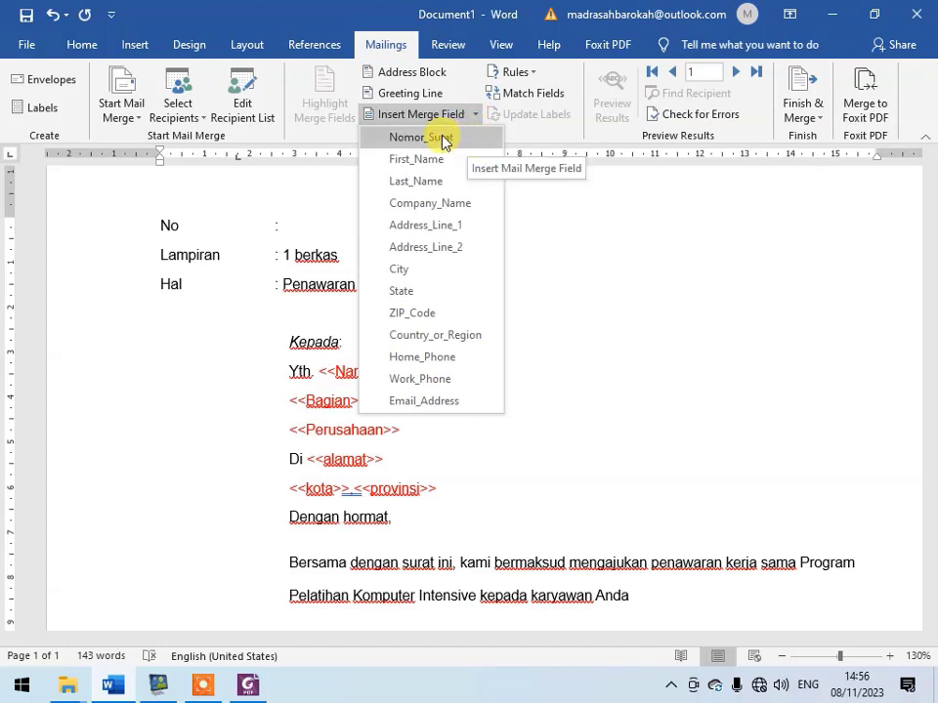
pyautogui.click(470, 140)
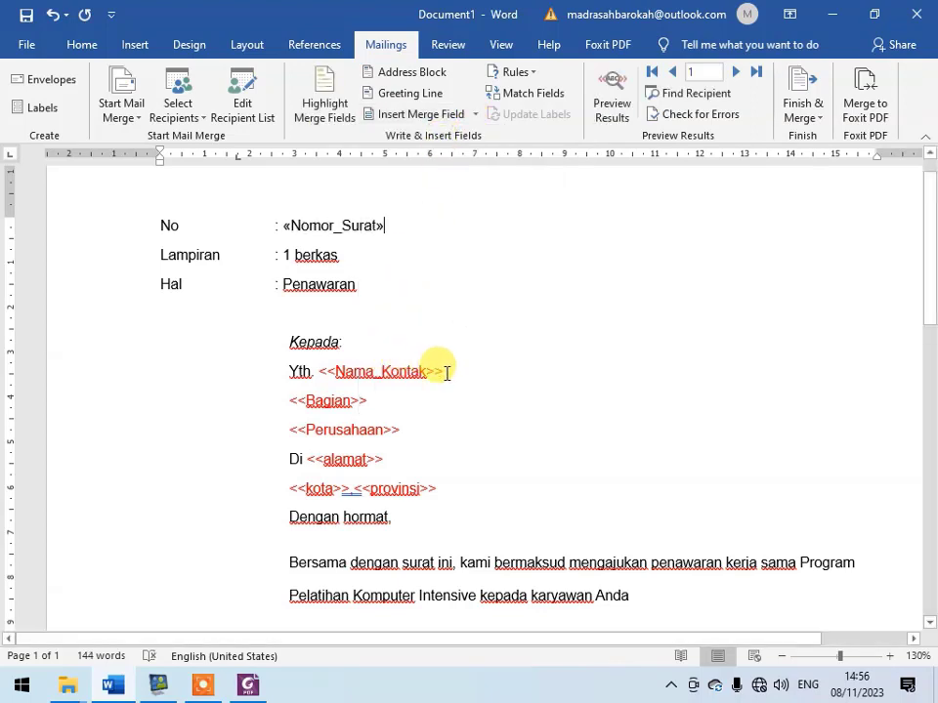
# - Replace the <<Nama_Kontak>> placeholder after "Yth." with the First_Name merge field
pyautogui.moveTo(447, 373); pyautogui.dragTo(327, 371)
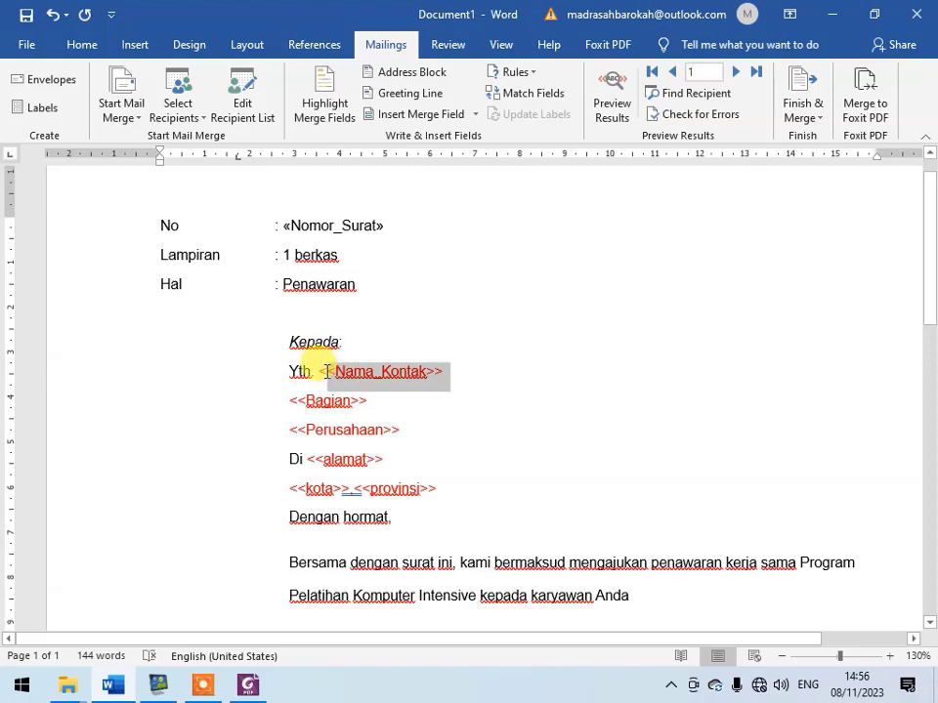
pyautogui.press('Delete')
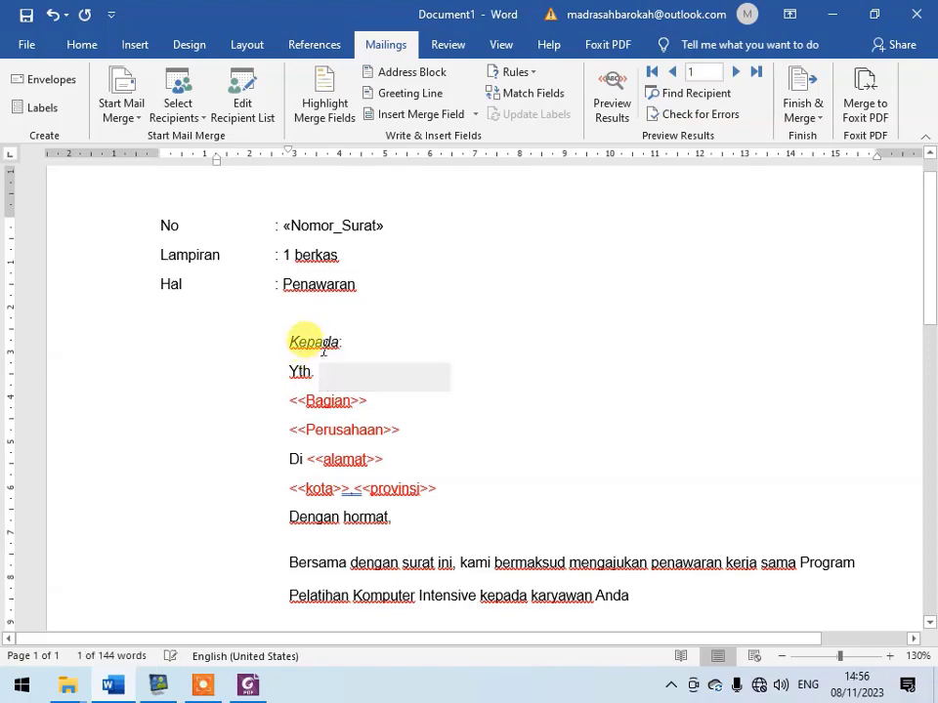
pyautogui.click(473, 117)
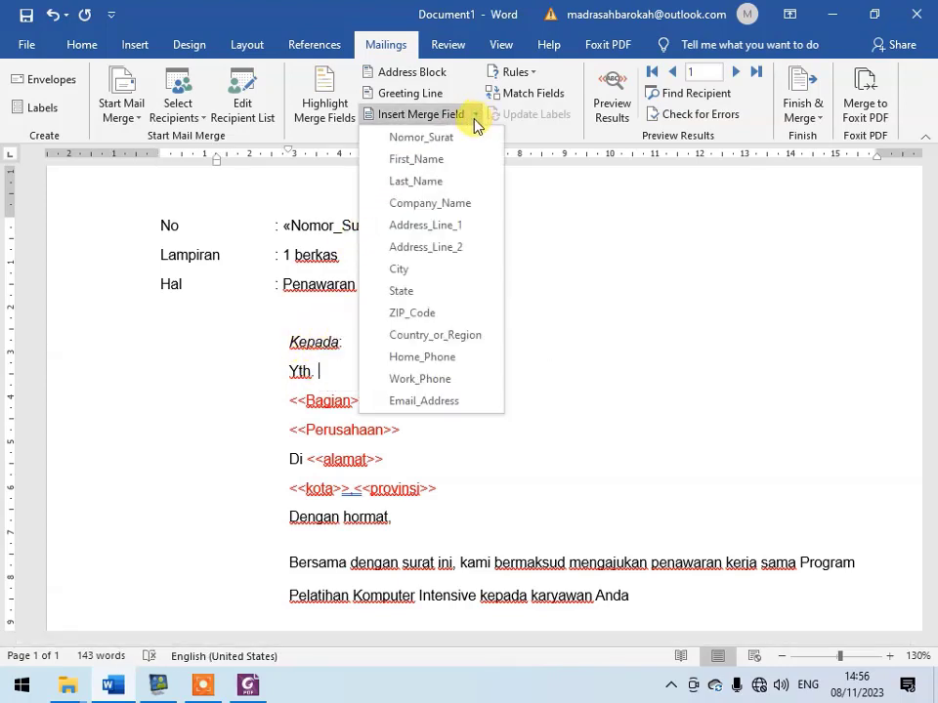
pyautogui.click(474, 162)
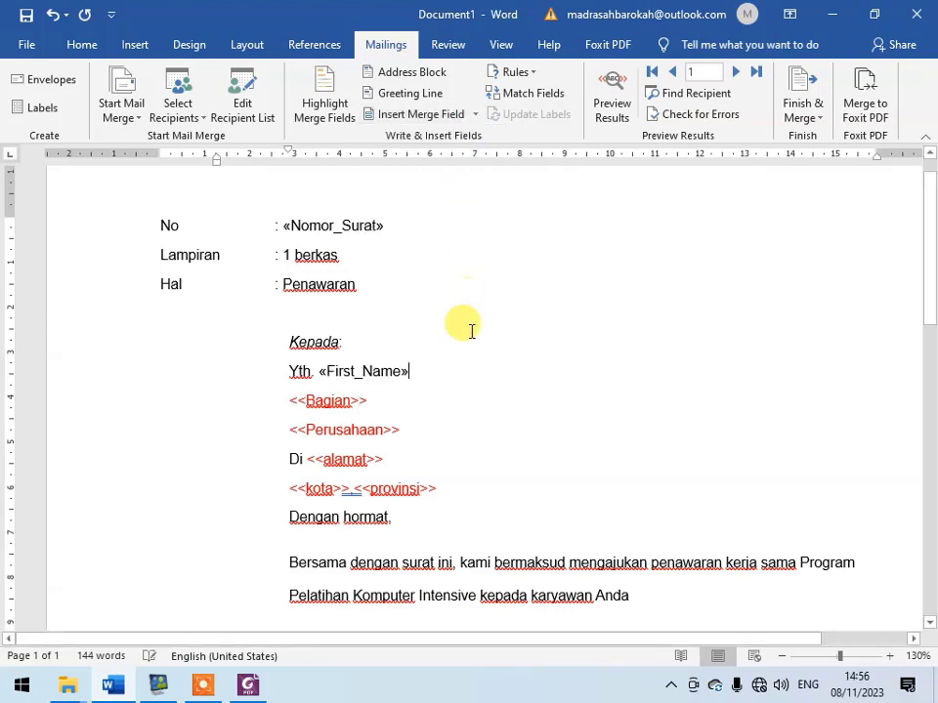
# - Replace the <<Bagian>> placeholder with the Last_Name merge field and put <<Perusahaan>> back on its own line
pyautogui.moveTo(371, 397); pyautogui.dragTo(286, 395)
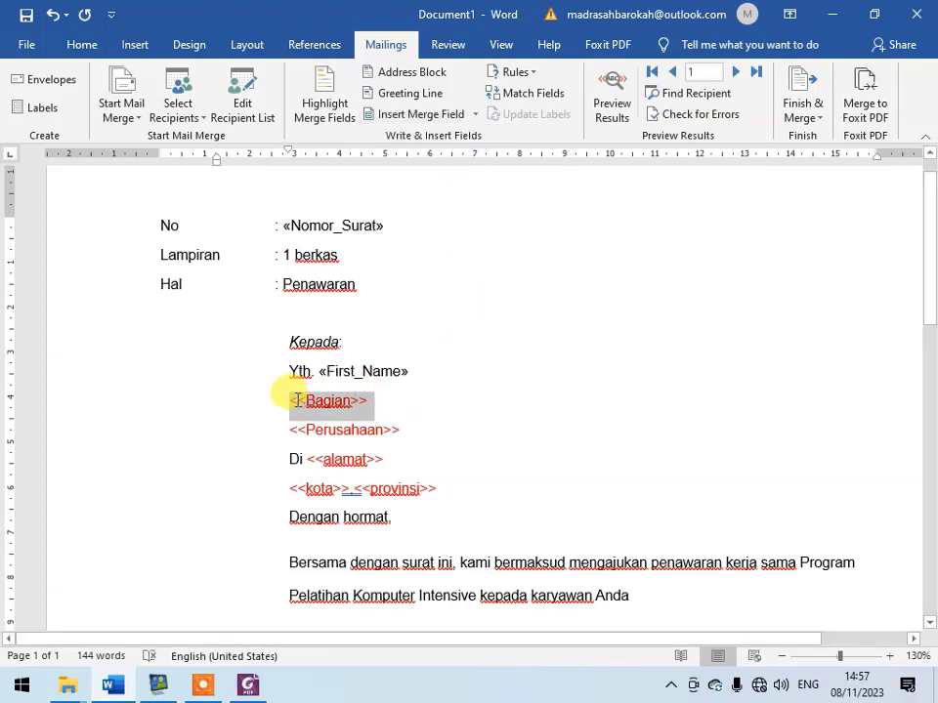
pyautogui.click(476, 115)
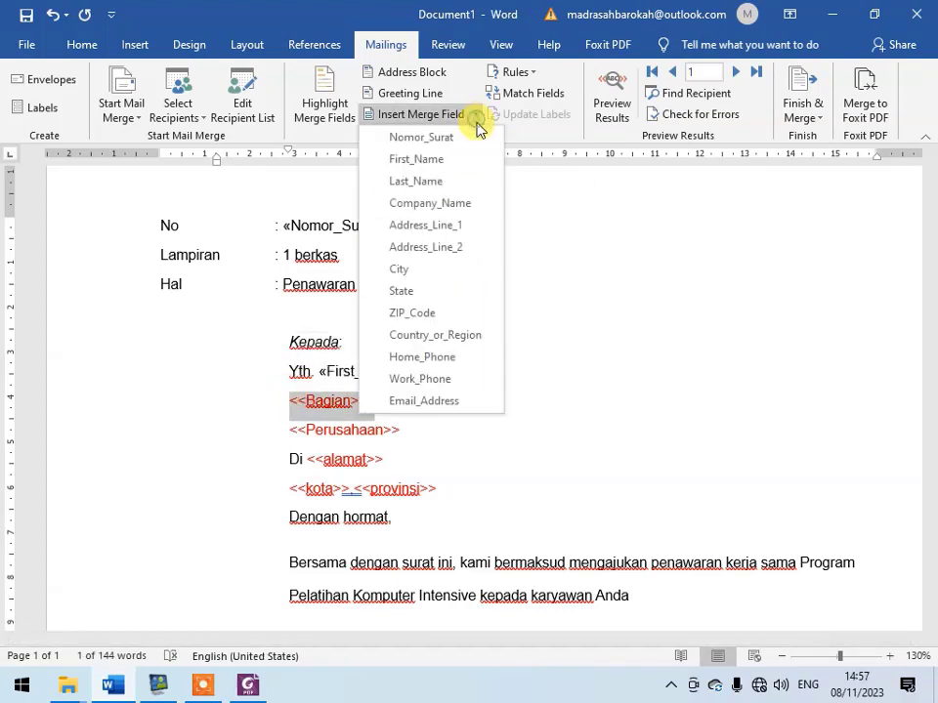
pyautogui.click(457, 183)
pyautogui.click(379, 401)
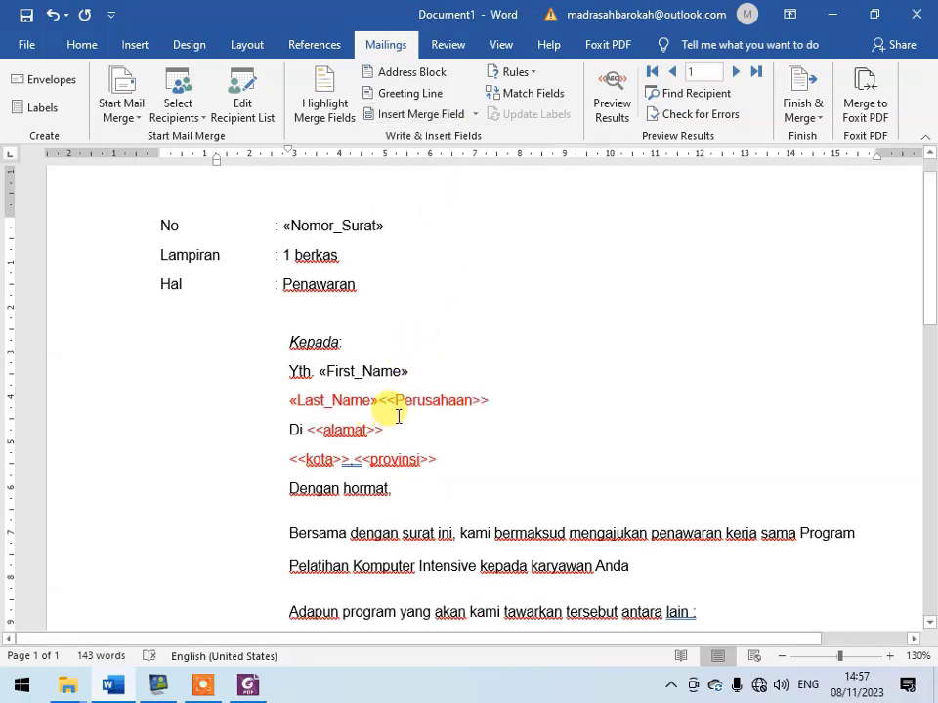
pyautogui.press('Return')
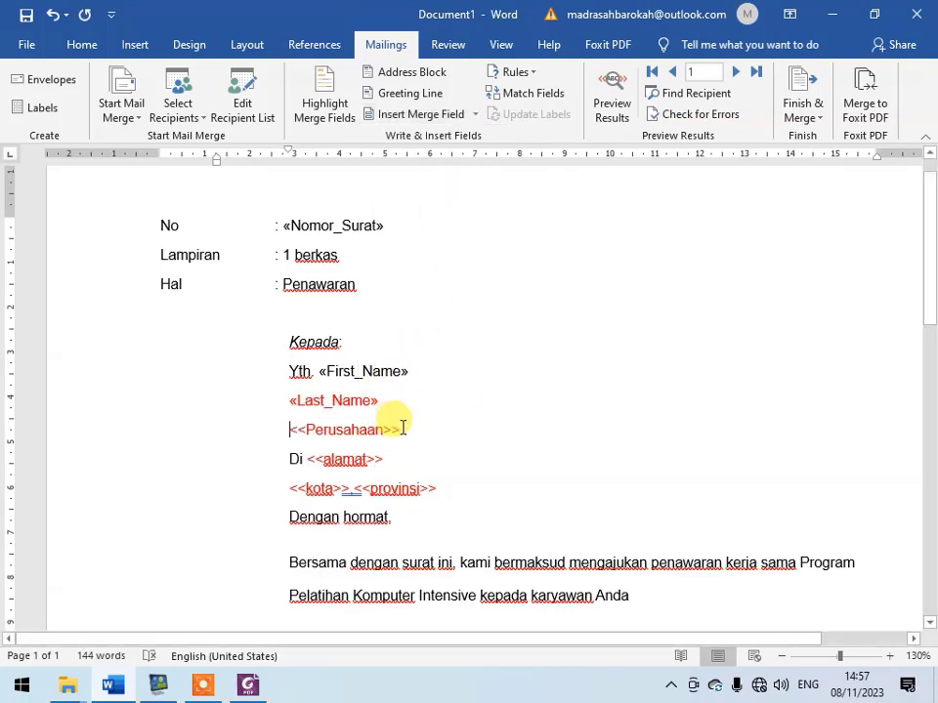
# - Replace the <<Perusahaan>> placeholder with the Company_Name merge field, keeping the "Di" address text on its own line
pyautogui.moveTo(398, 426); pyautogui.dragTo(293, 430)
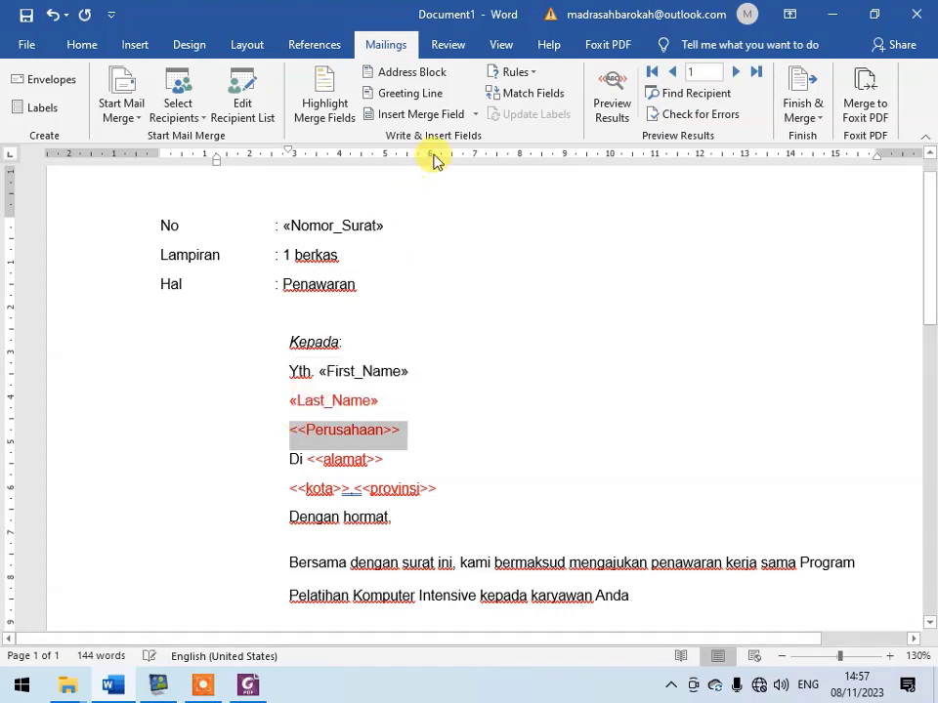
pyautogui.click(477, 115)
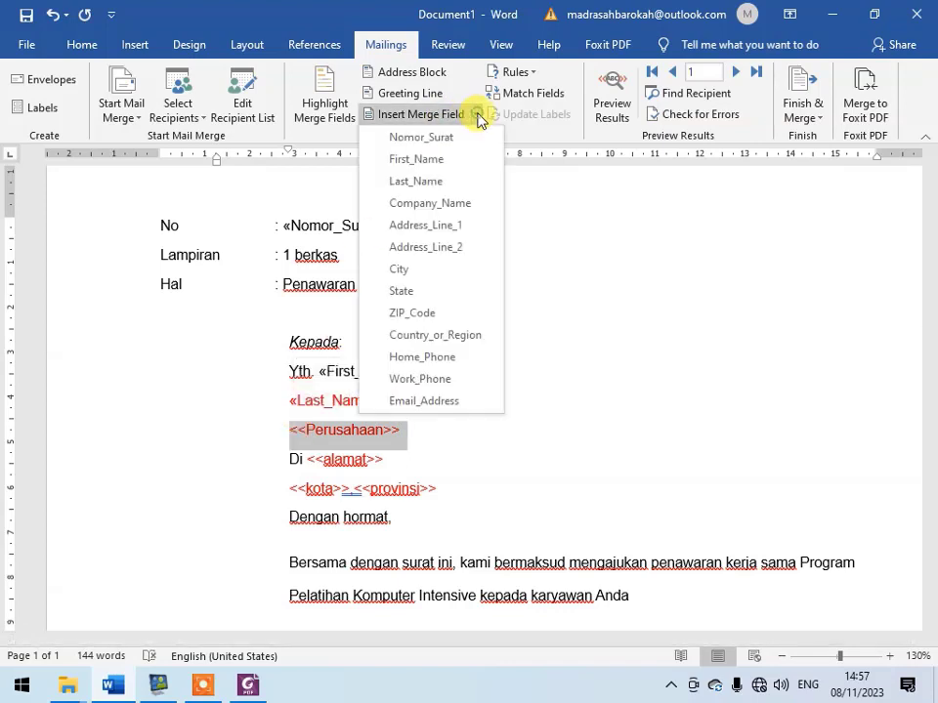
pyautogui.click(467, 203)
pyautogui.press('Return')
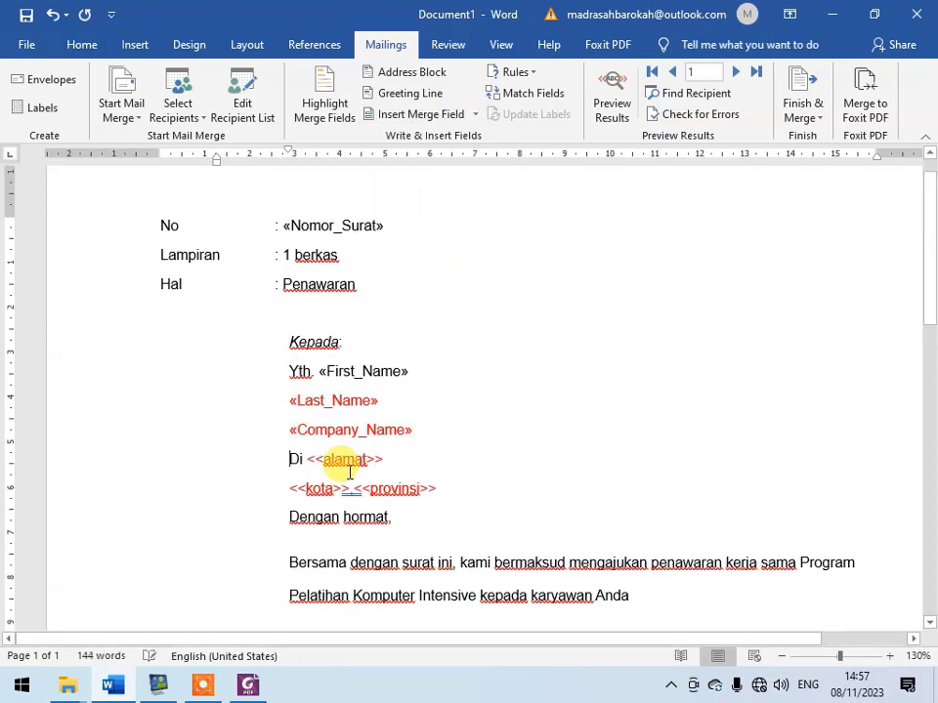
# - Replace the <<alamat>> placeholder after "Di" with the Address_Line_1 merge field
pyautogui.moveTo(388, 460); pyautogui.dragTo(309, 460)
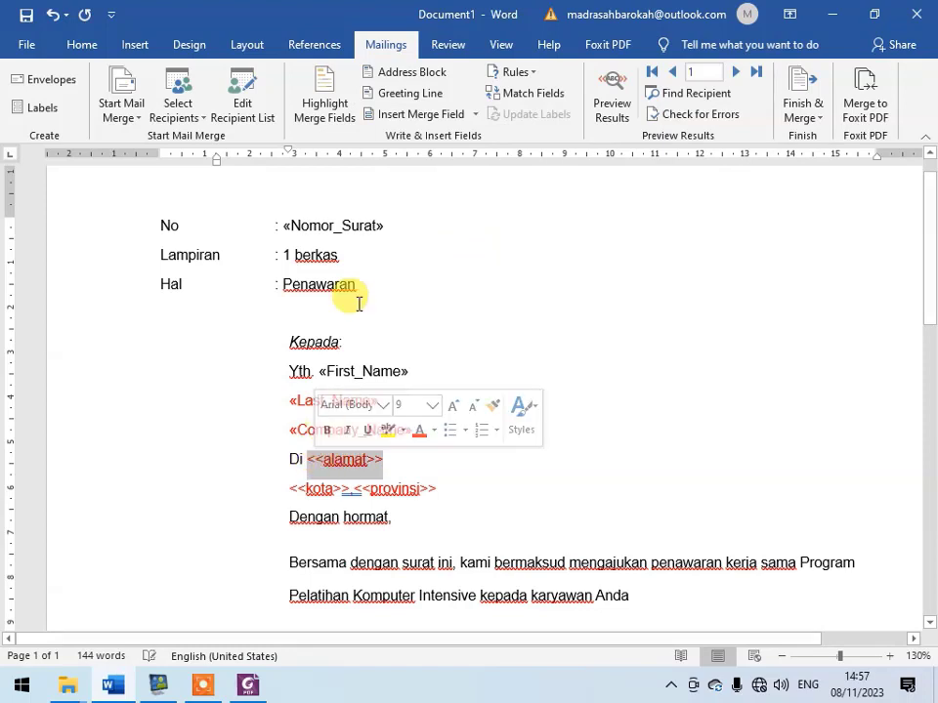
pyautogui.click(477, 117)
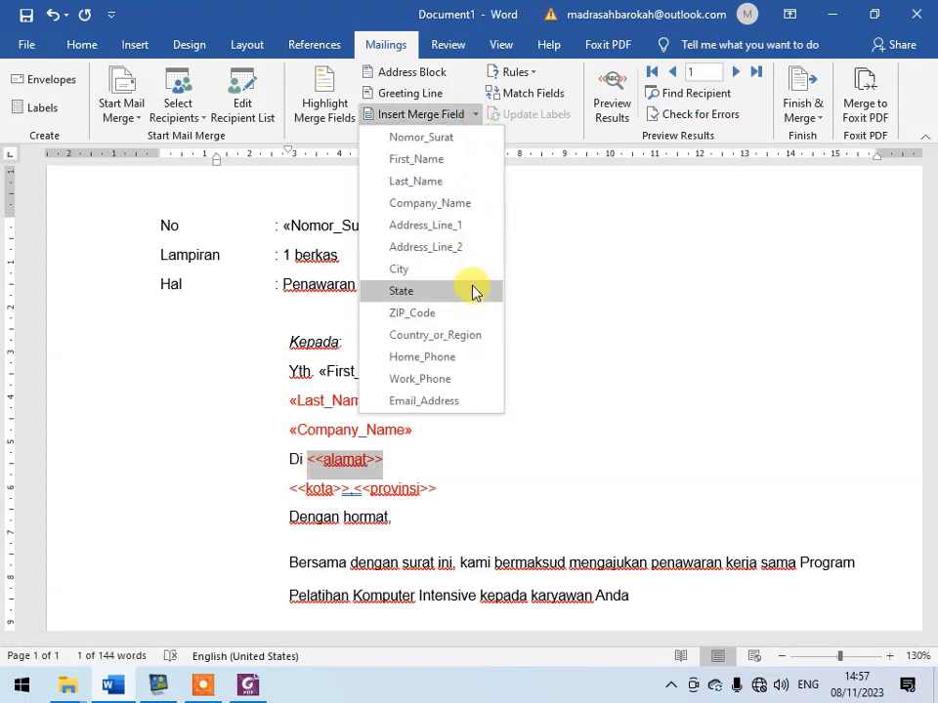
pyautogui.click(479, 230)
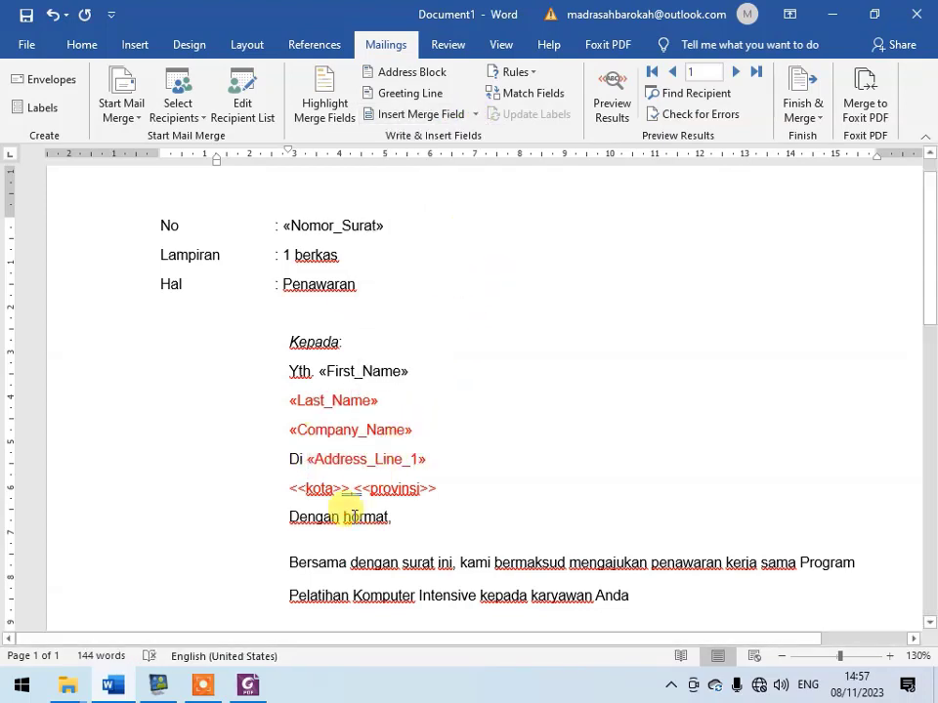
# - Replace the <<kota>> placeholder with the City merge field, keeping the comma after it
pyautogui.moveTo(350, 490)
pyautogui.mouseDown()
pyautogui.moveTo(291, 490)
pyautogui.moveTo(344, 486)
pyautogui.mouseUp()
pyautogui.click(291, 490)
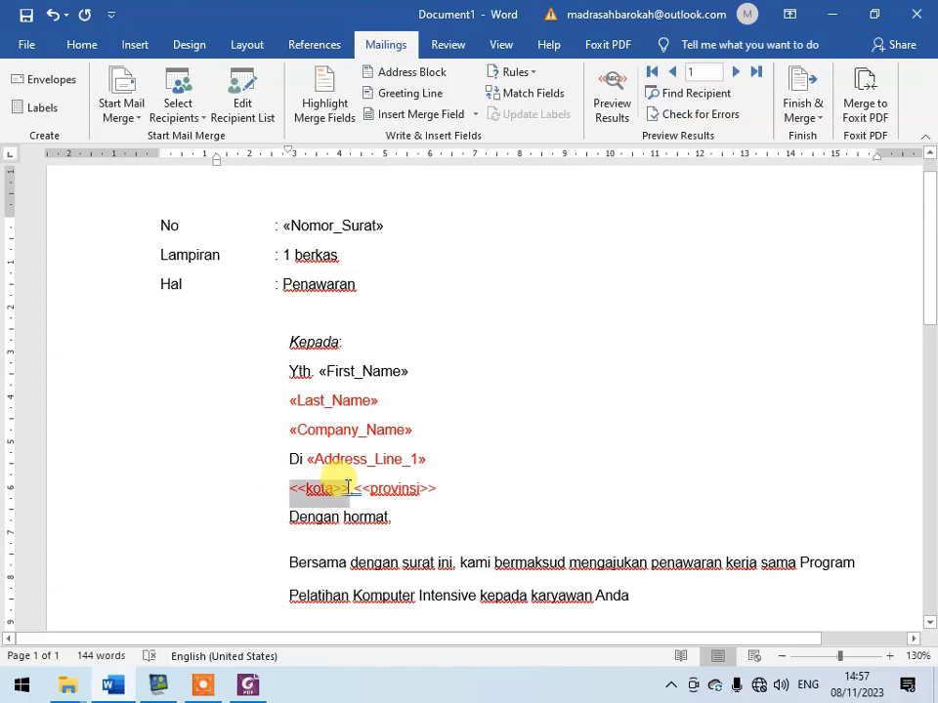
pyautogui.click(475, 114)
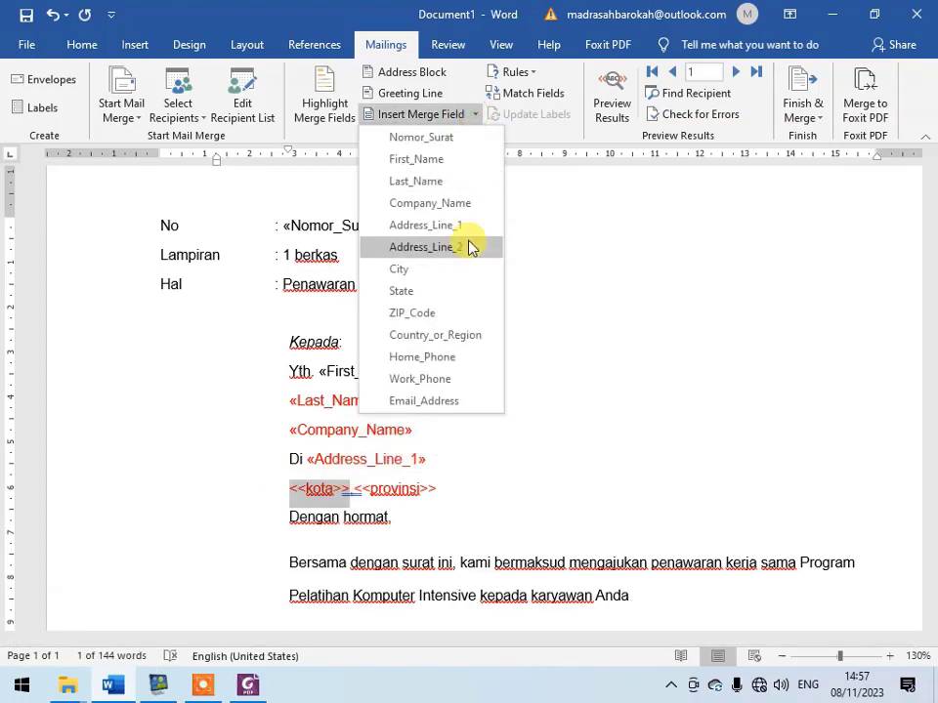
pyautogui.click(465, 270)
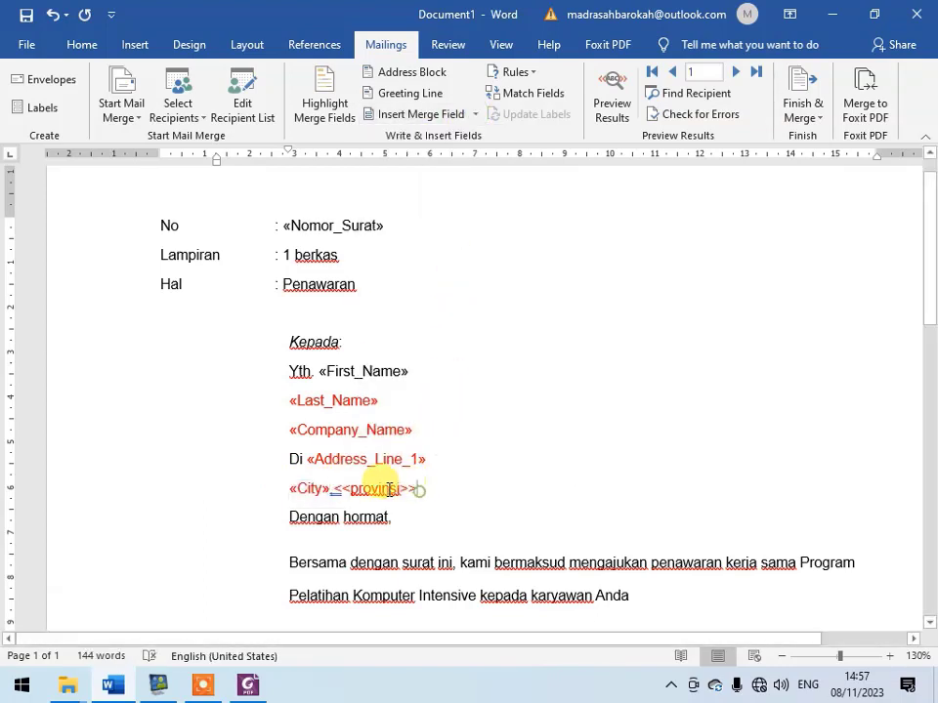
# - Replace the <<provinsi>> placeholder after the City field and comma with the State merge field
pyautogui.moveTo(389, 488); pyautogui.dragTo(352, 489)
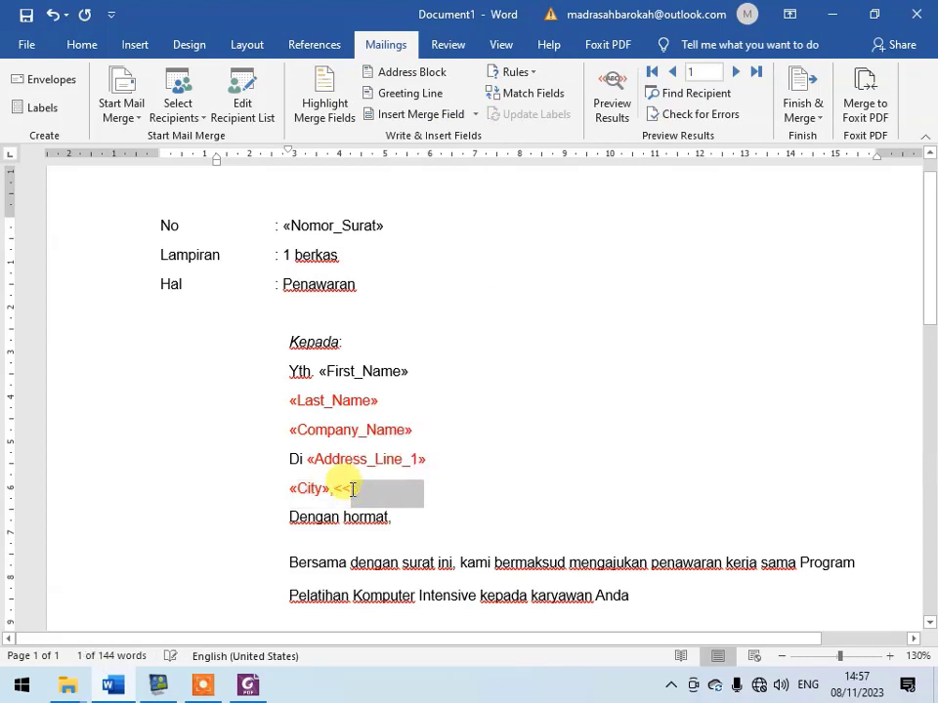
pyautogui.press('Delete')
pyautogui.click(476, 114)
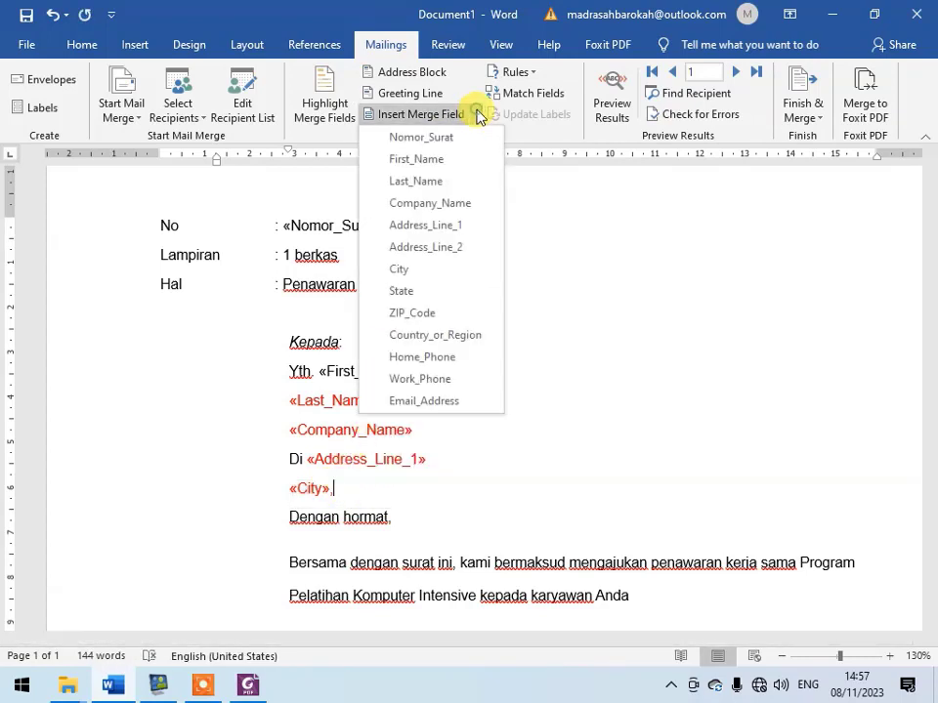
pyautogui.click(450, 292)
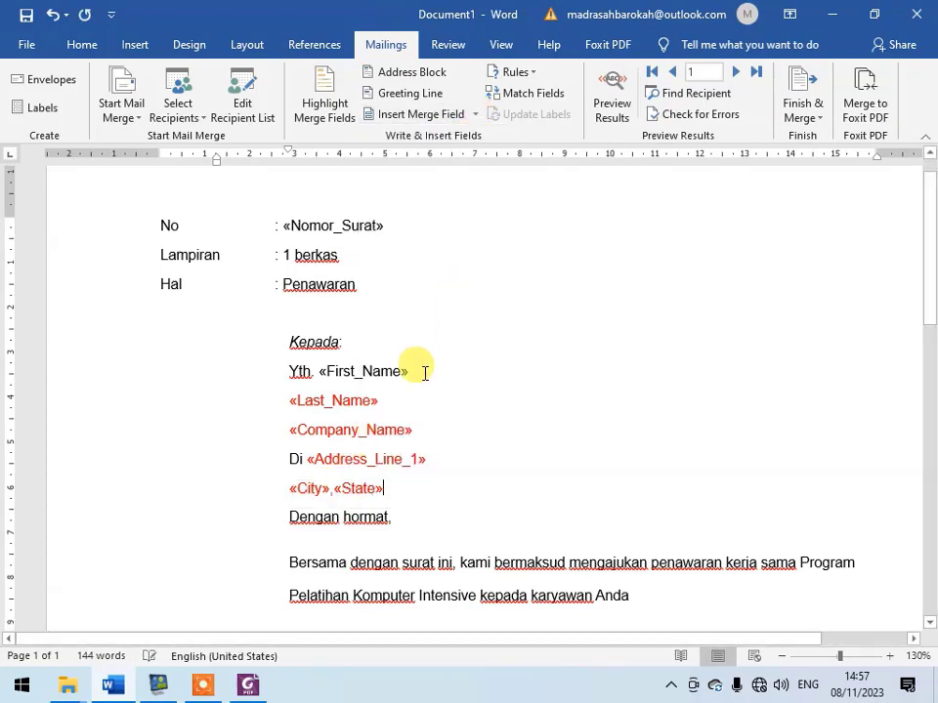
pyautogui.scroll(-2, 462, 370)
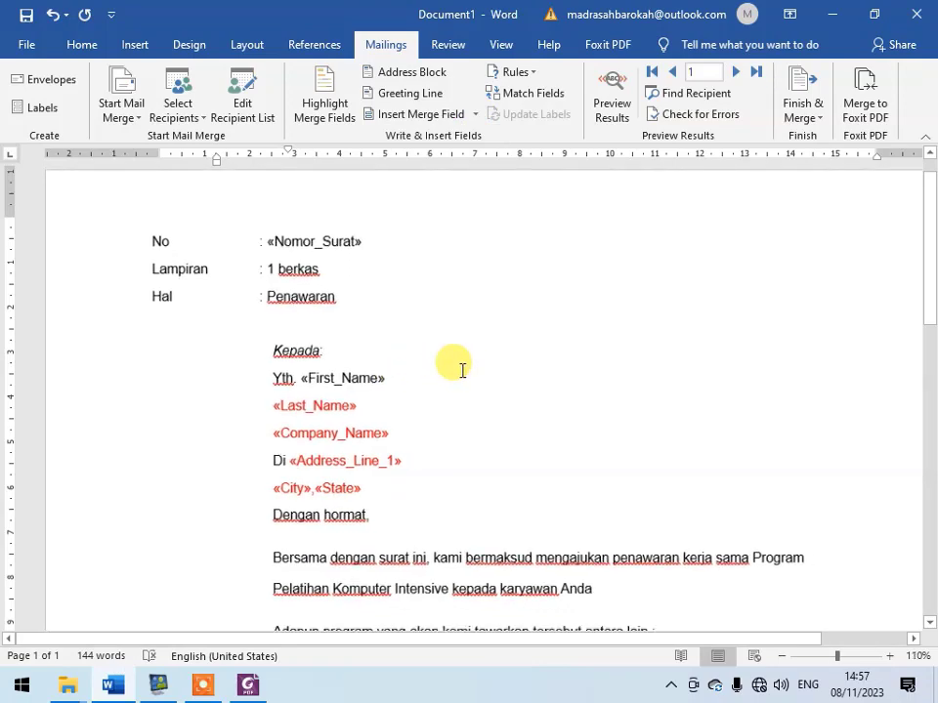
pyautogui.scroll(-1, 462, 370)
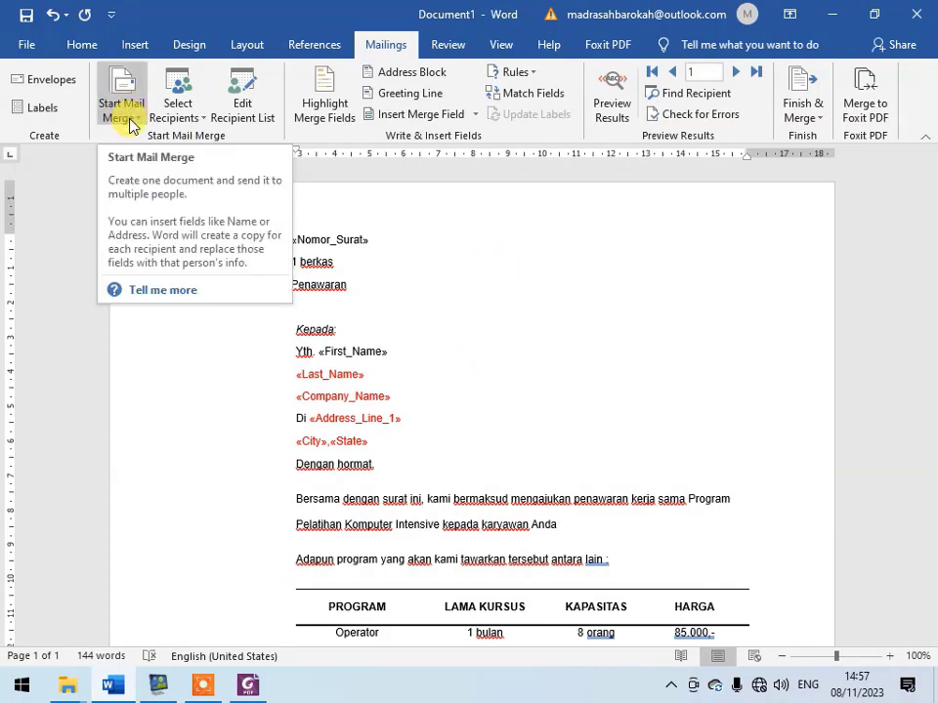
pyautogui.click(423, 281)
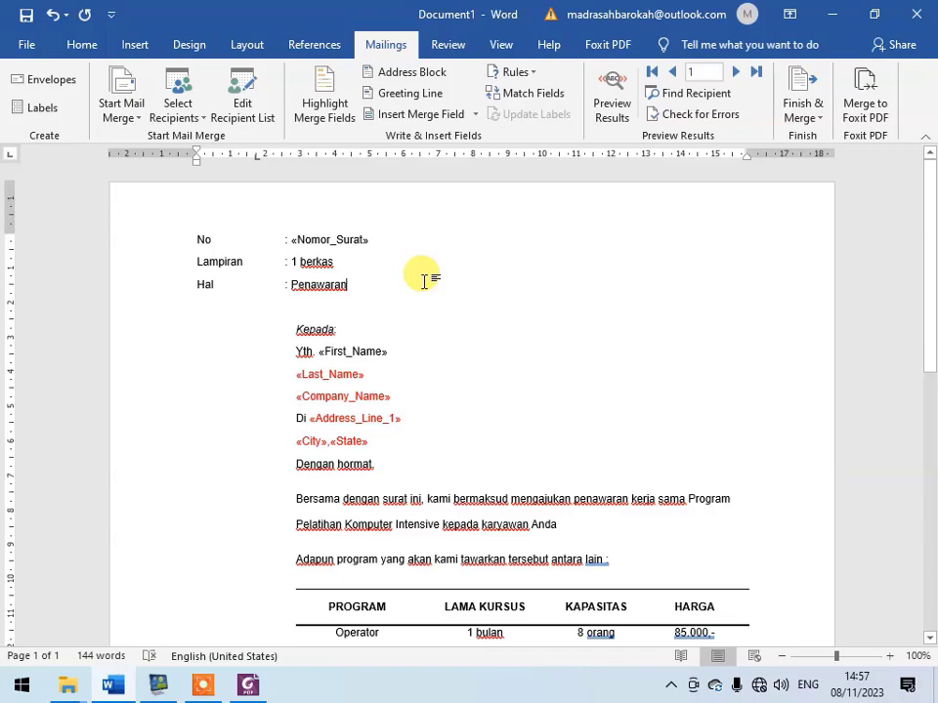
pyautogui.scroll(-2, 423, 289)
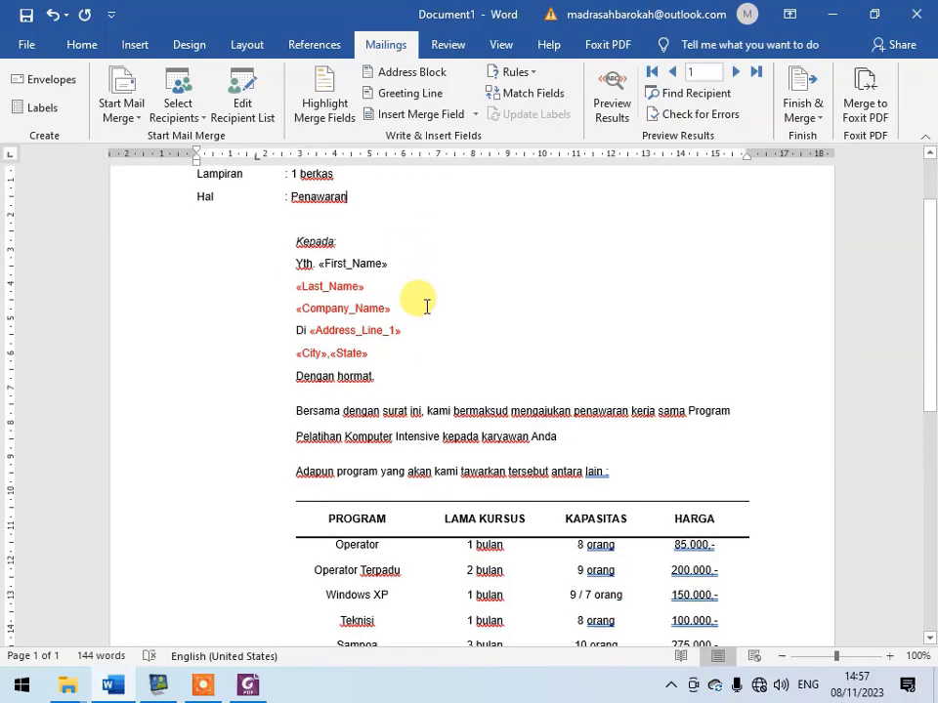
pyautogui.keyDown('ctrl'); pyautogui.scroll(-2, 426, 306); pyautogui.keyUp('ctrl')
pyautogui.scroll(2, 425, 306)
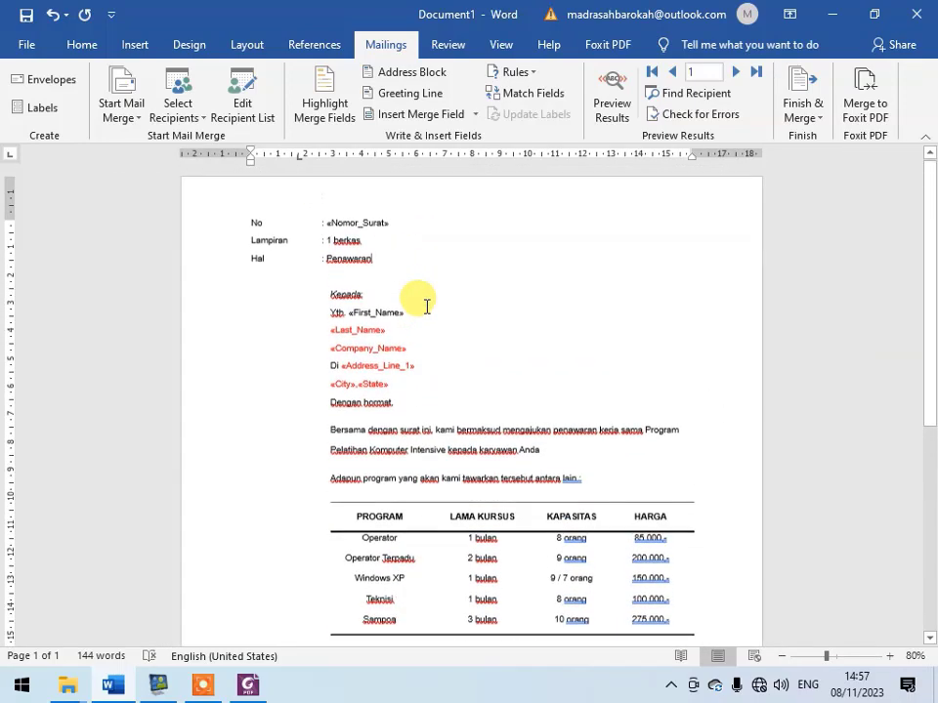
pyautogui.keyDown('ctrl'); pyautogui.scroll(2, 420, 317); pyautogui.keyUp('ctrl')
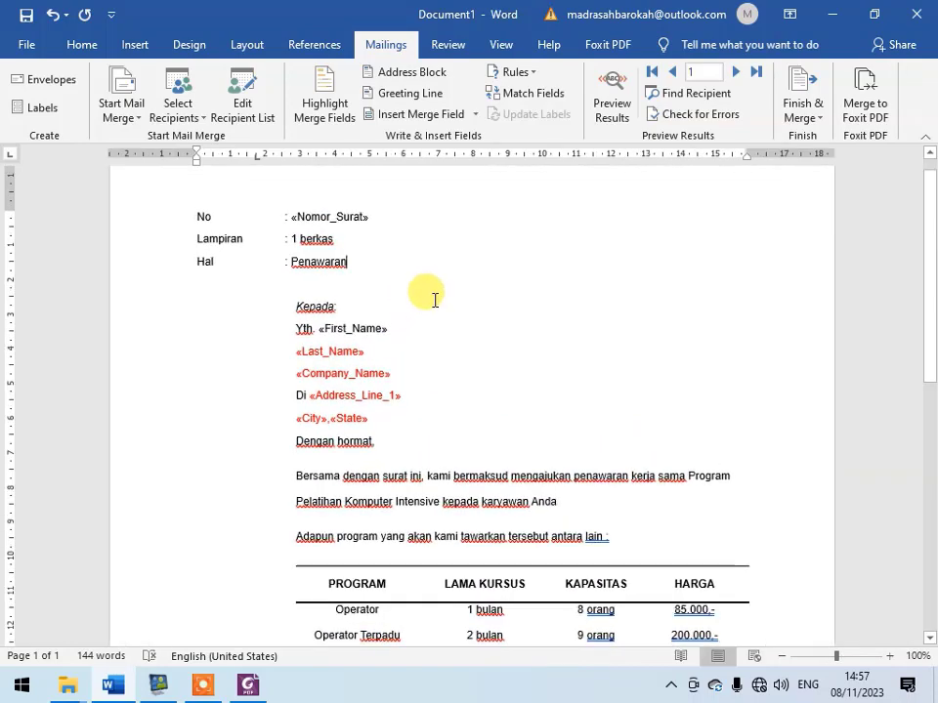
pyautogui.click(354, 306)
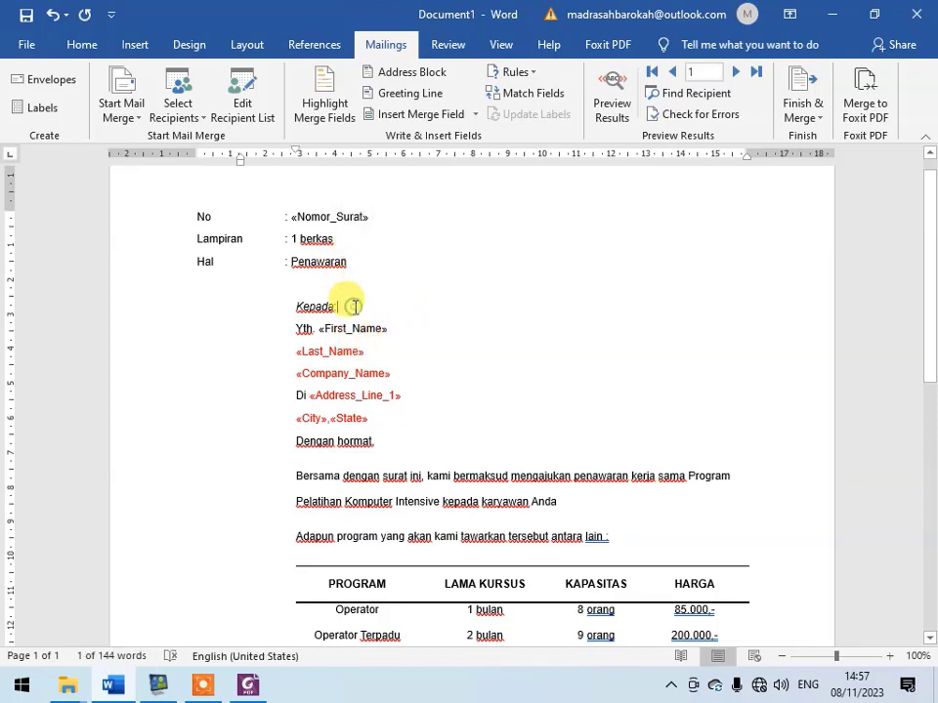
pyautogui.press('Return')
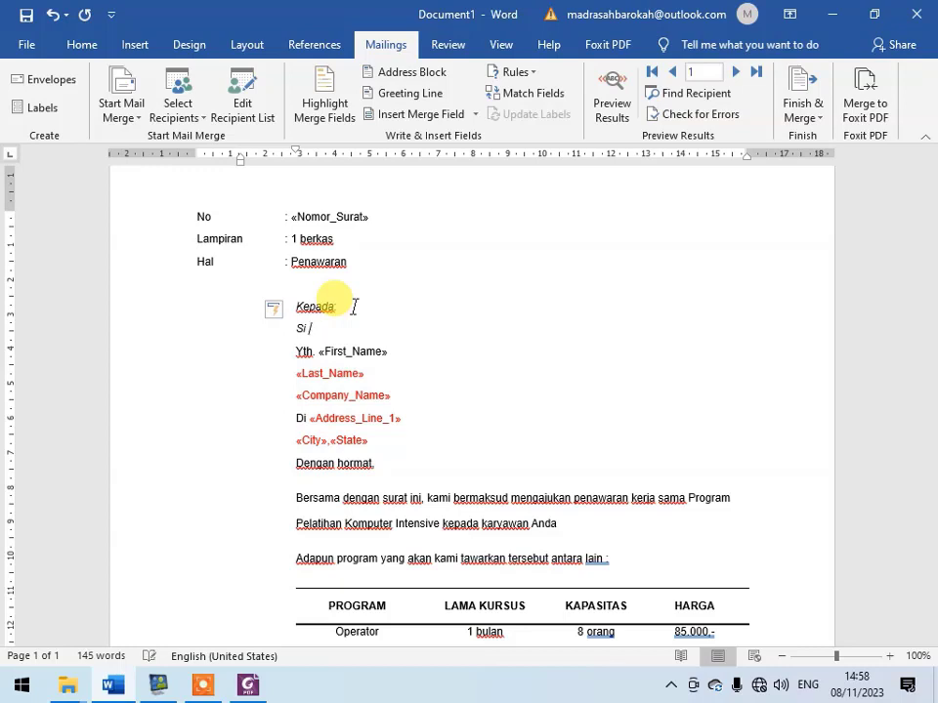
pyautogui.write('BC')
pyautogui.press('BackSpace')
pyautogui.press('BackSpace')
pyautogui.press('BackSpace')
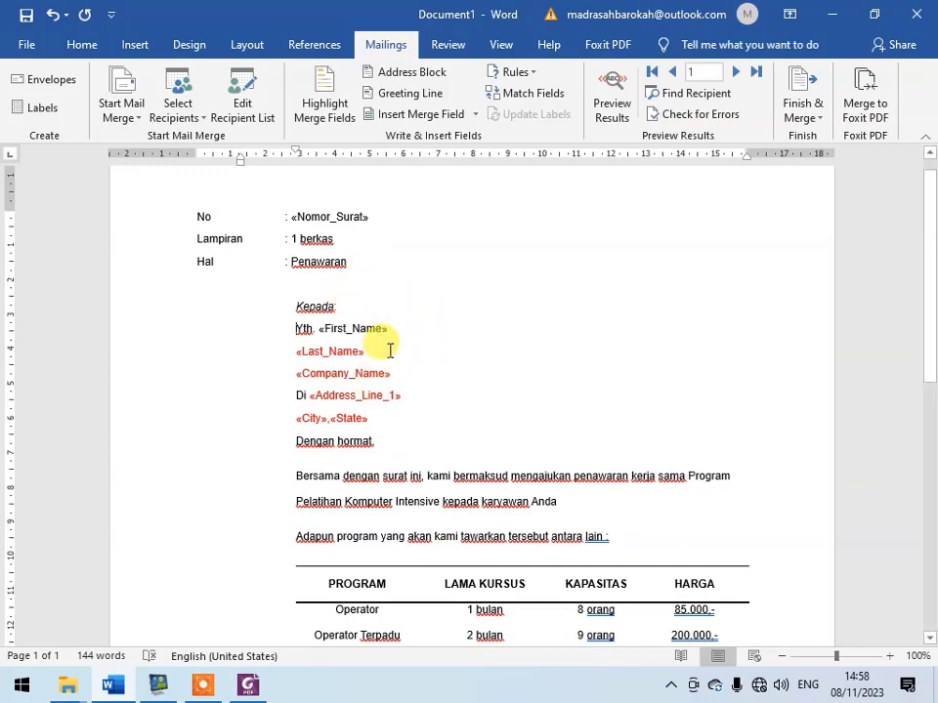
pyautogui.moveTo(198, 216); pyautogui.dragTo(465, 283)
pyautogui.click(236, 258)
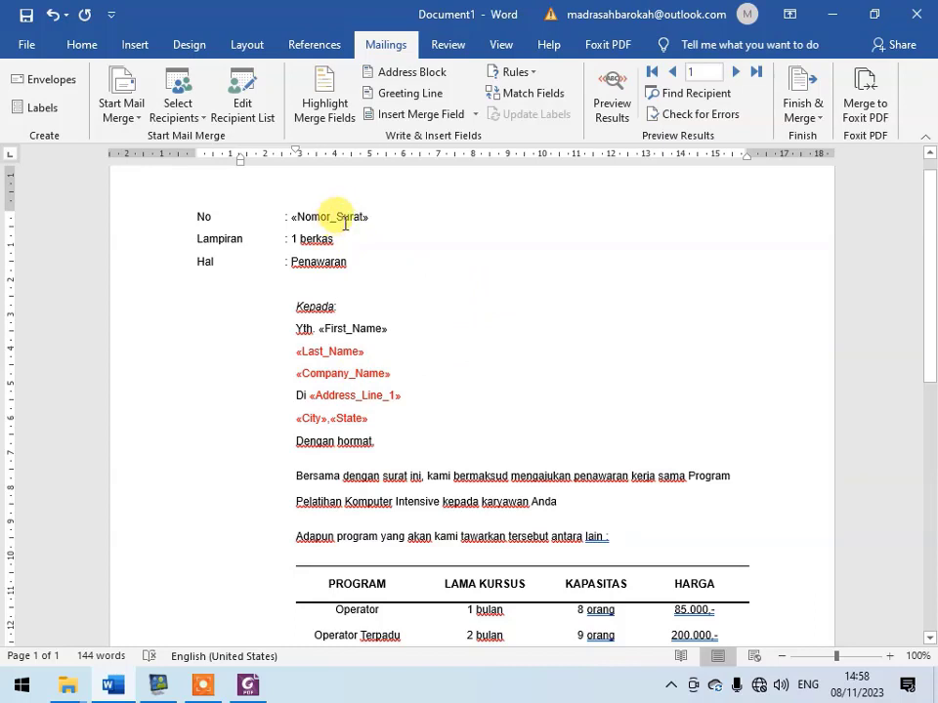
pyautogui.click(389, 309)
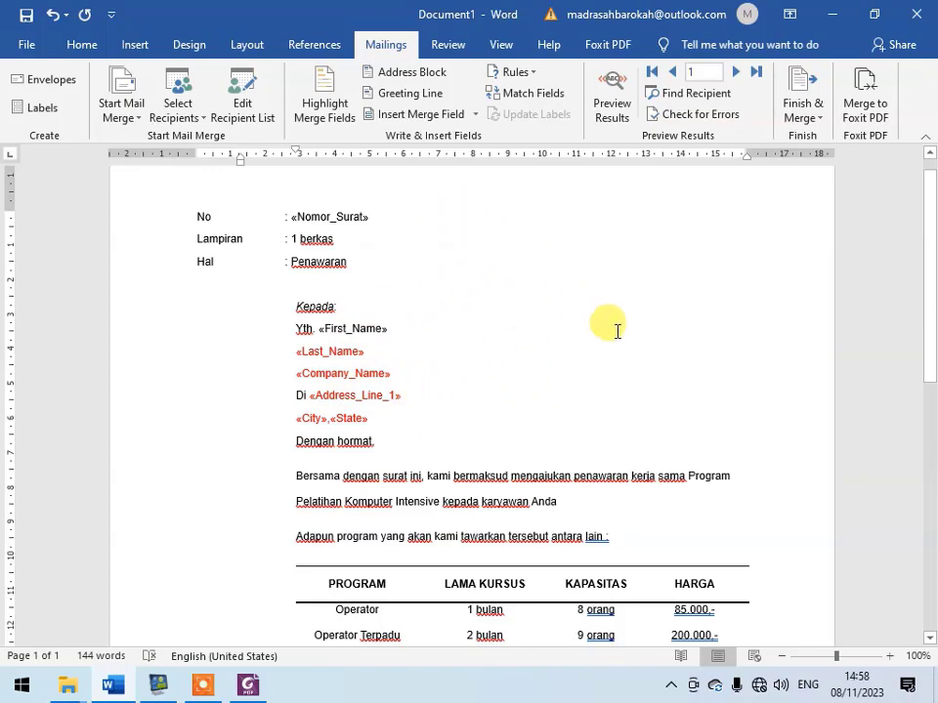
pyautogui.scroll(-5, 607, 328)
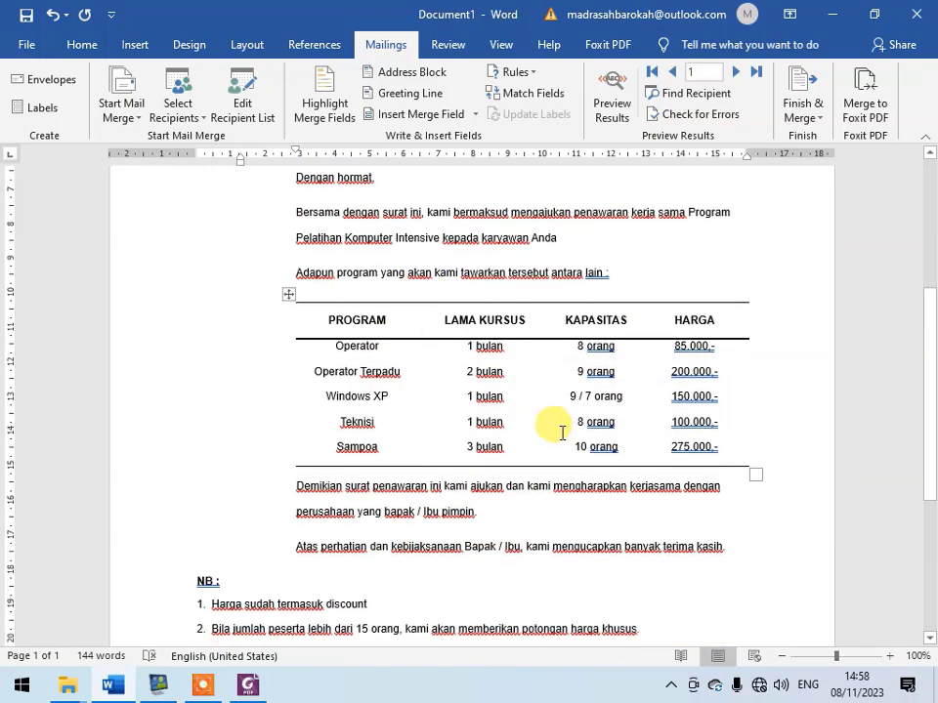
pyautogui.scroll(5, 560, 433)
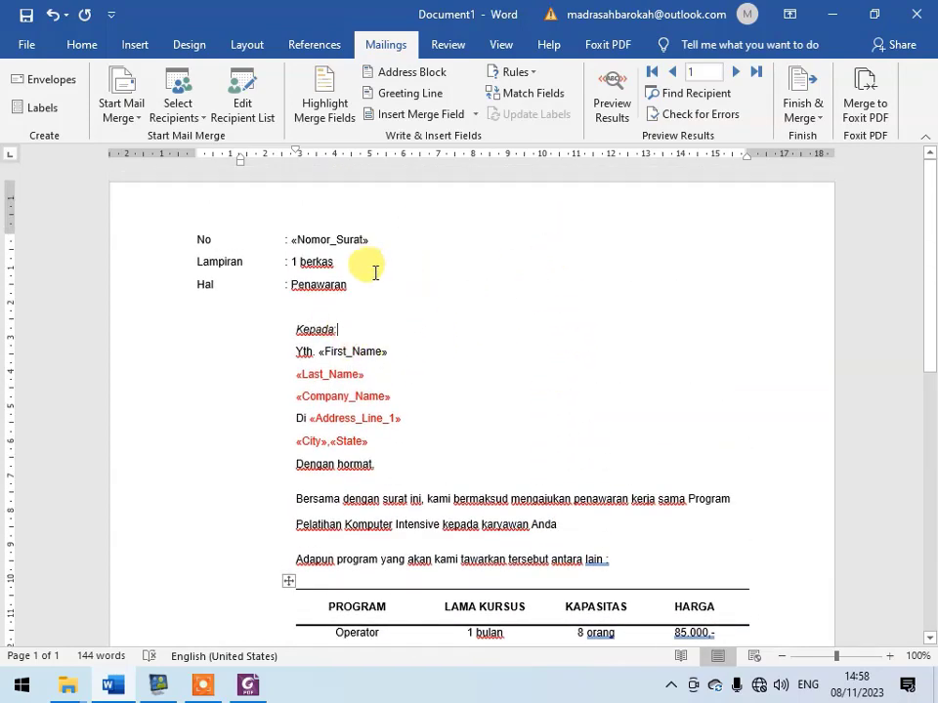
# - Preview the merge results in the letter, switching repeatedly between recipient data and merge fields and leaving the preview on
pyautogui.click(622, 103)
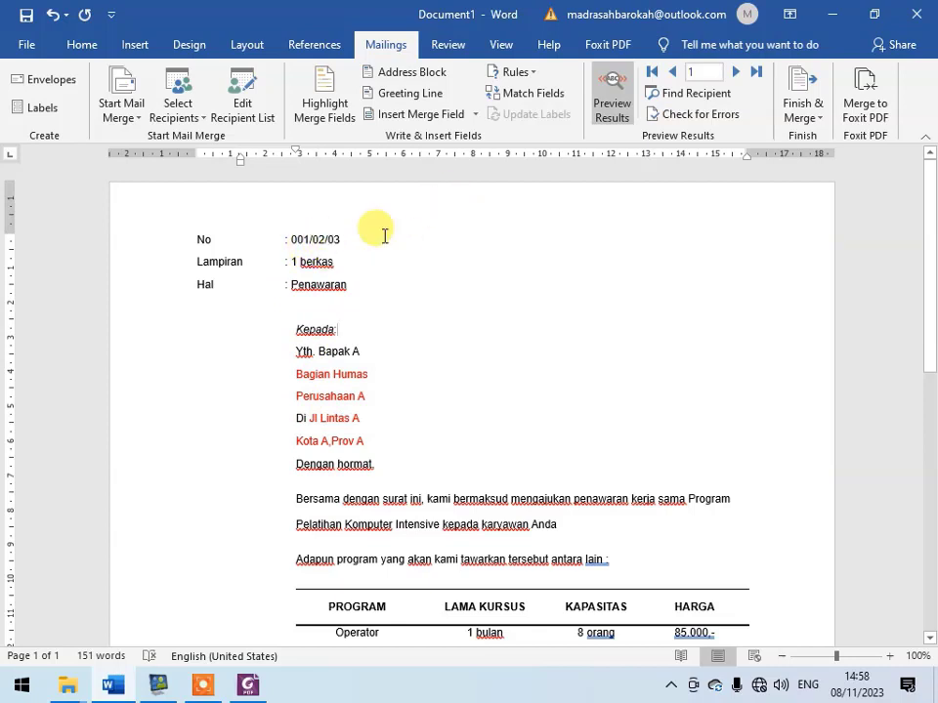
pyautogui.click(623, 90)
pyautogui.click(626, 88)
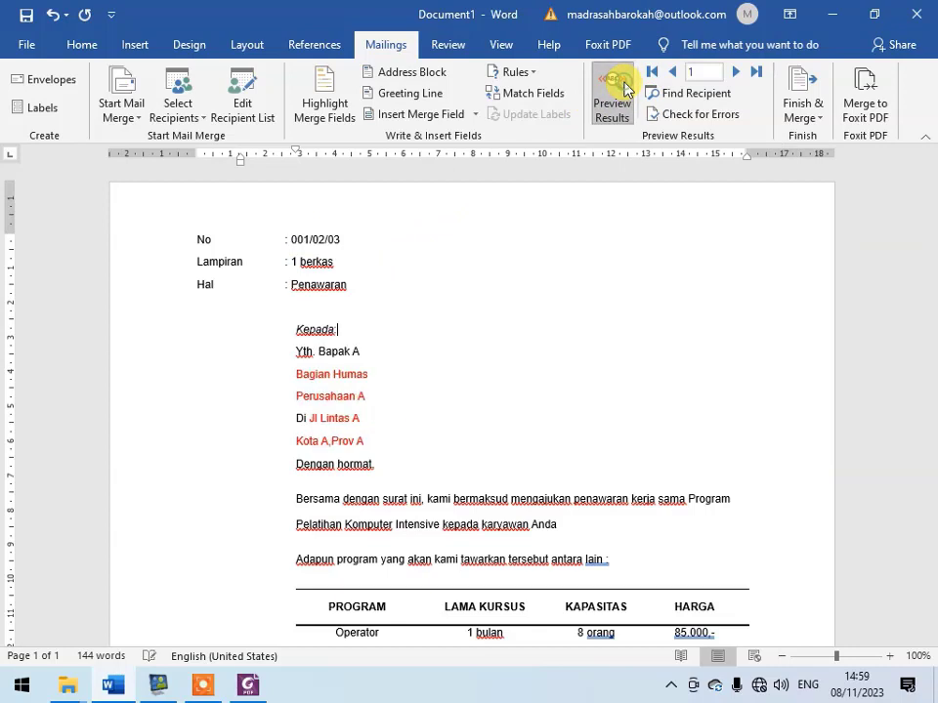
pyautogui.click(625, 88)
pyautogui.click(625, 88)
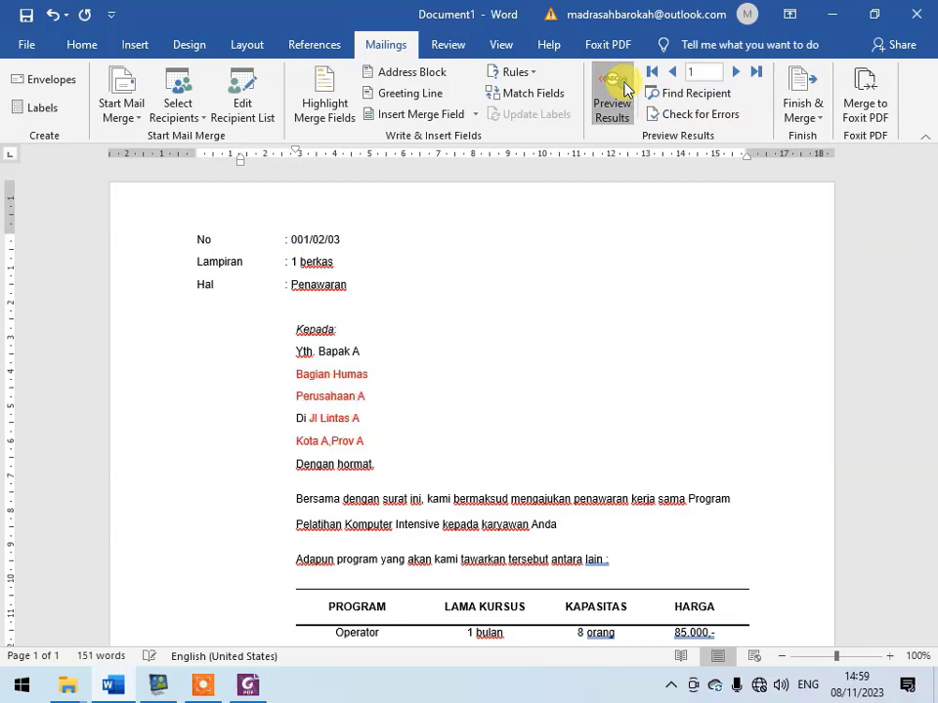
pyautogui.click(625, 88)
pyautogui.click(625, 88)
pyautogui.click(625, 87)
pyautogui.click(625, 88)
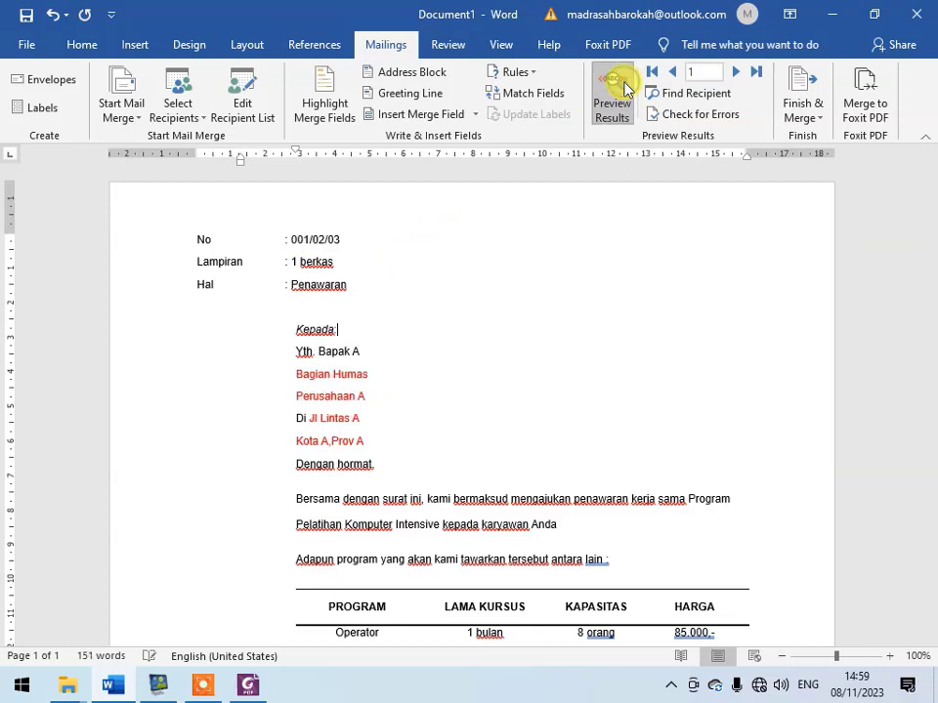
pyautogui.click(626, 88)
pyautogui.click(626, 88)
pyautogui.click(625, 88)
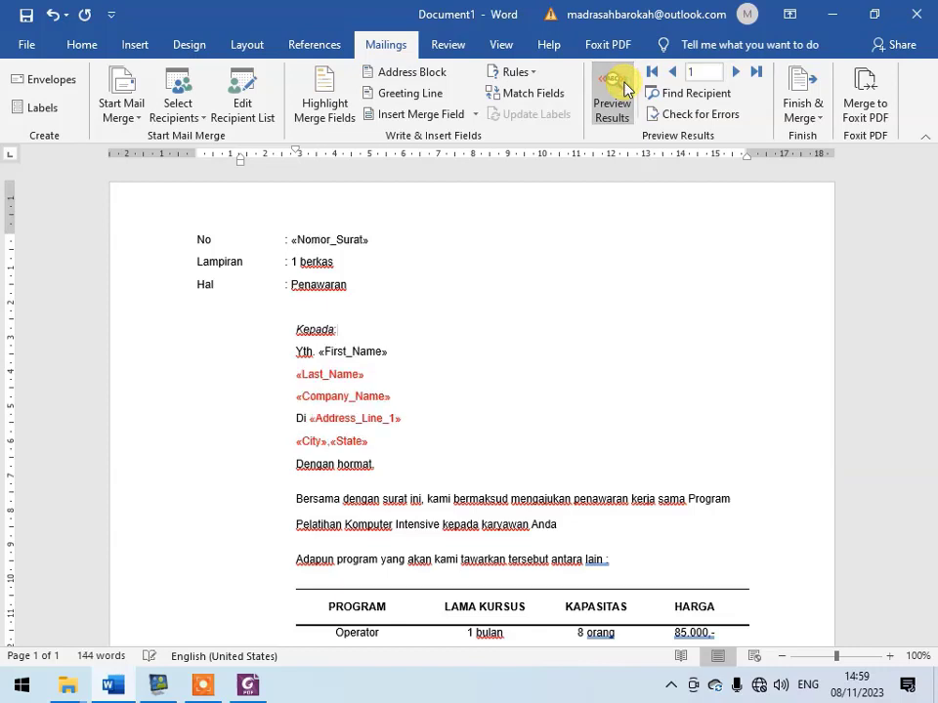
pyautogui.click(619, 88)
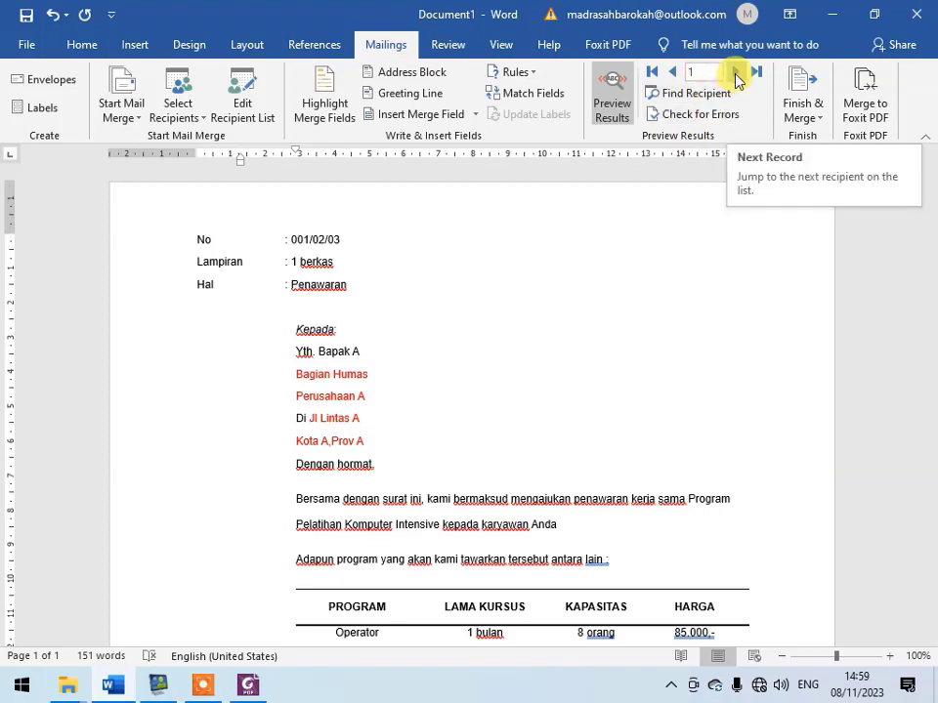
# - Compare the previewed letters for recipient records 1 and 2, going back and forth and ending on record 1
pyautogui.click(735, 77)
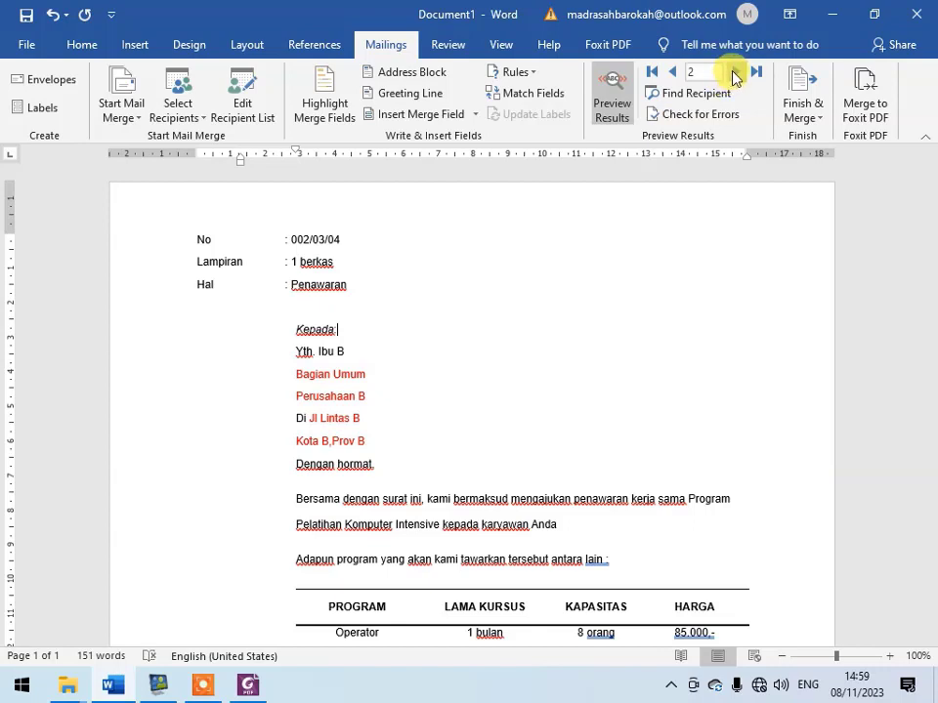
pyautogui.click(682, 79)
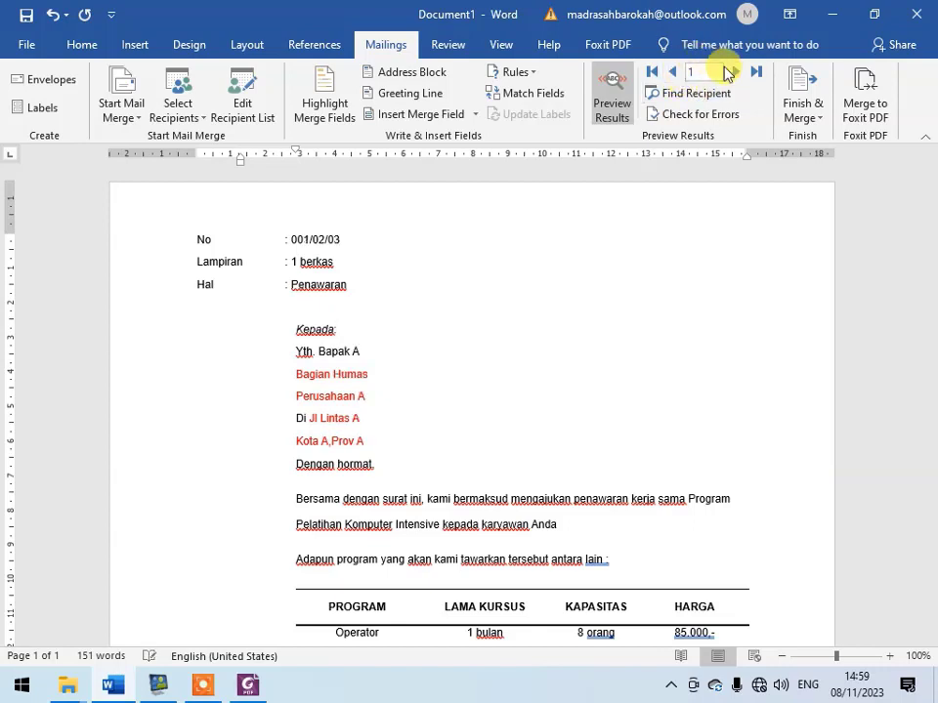
pyautogui.click(737, 76)
pyautogui.click(675, 75)
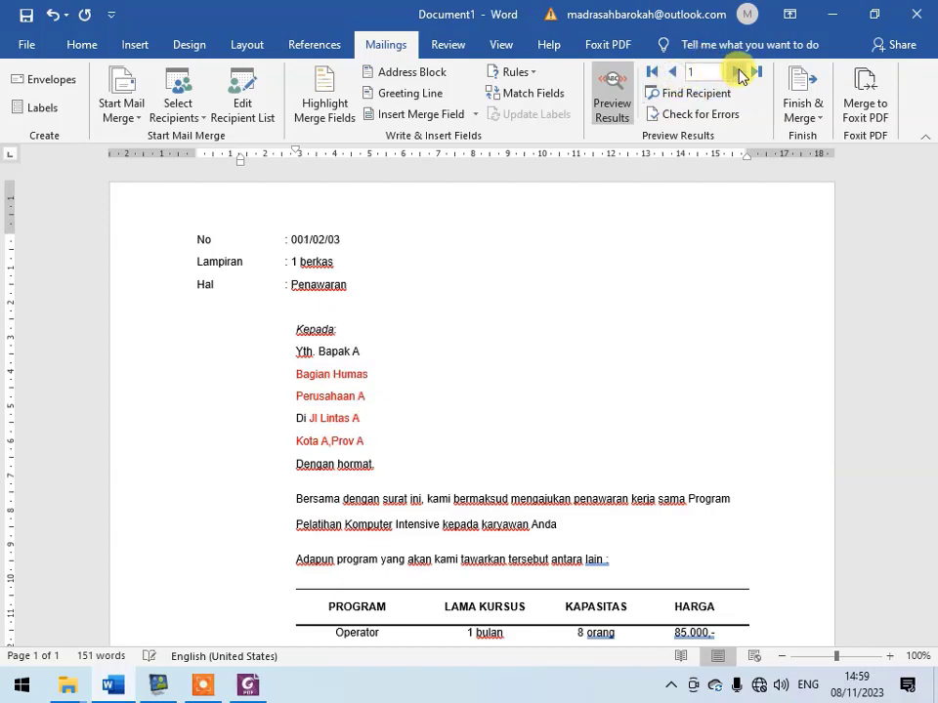
pyautogui.click(737, 73)
pyautogui.click(673, 74)
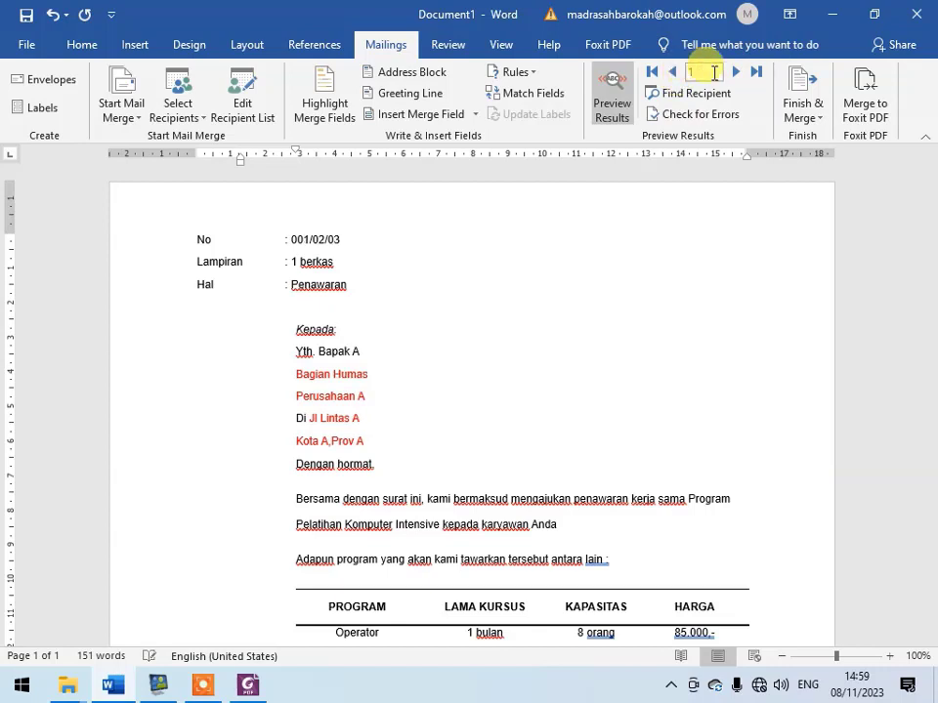
# - Preview the letter for record 2, check the mail merge recipient list, and toggle the preview off and on again
pyautogui.click(737, 74)
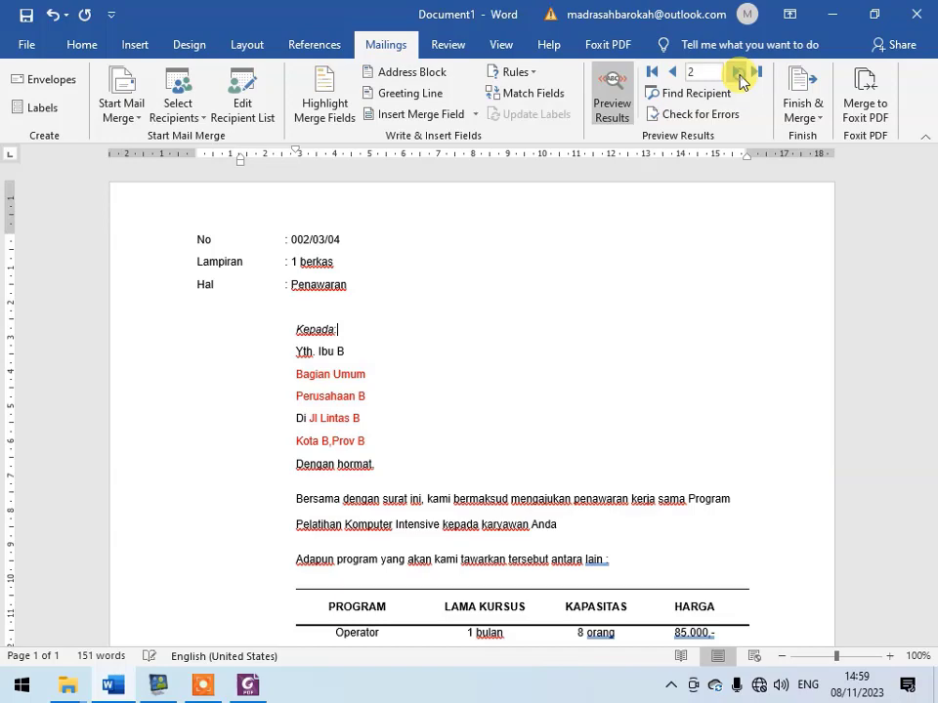
pyautogui.click(249, 105)
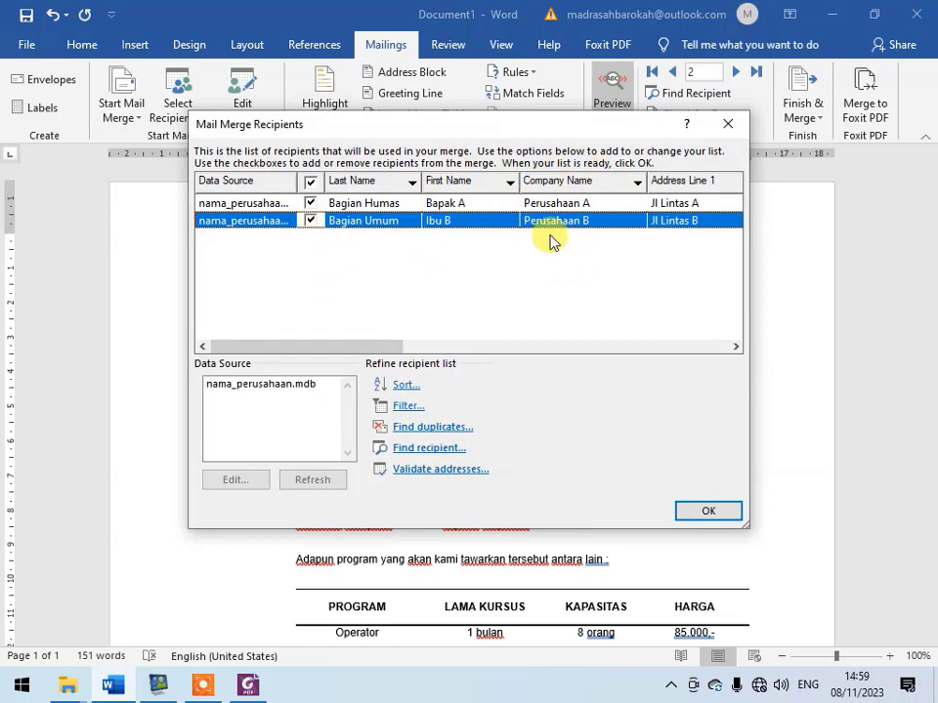
pyautogui.click(727, 125)
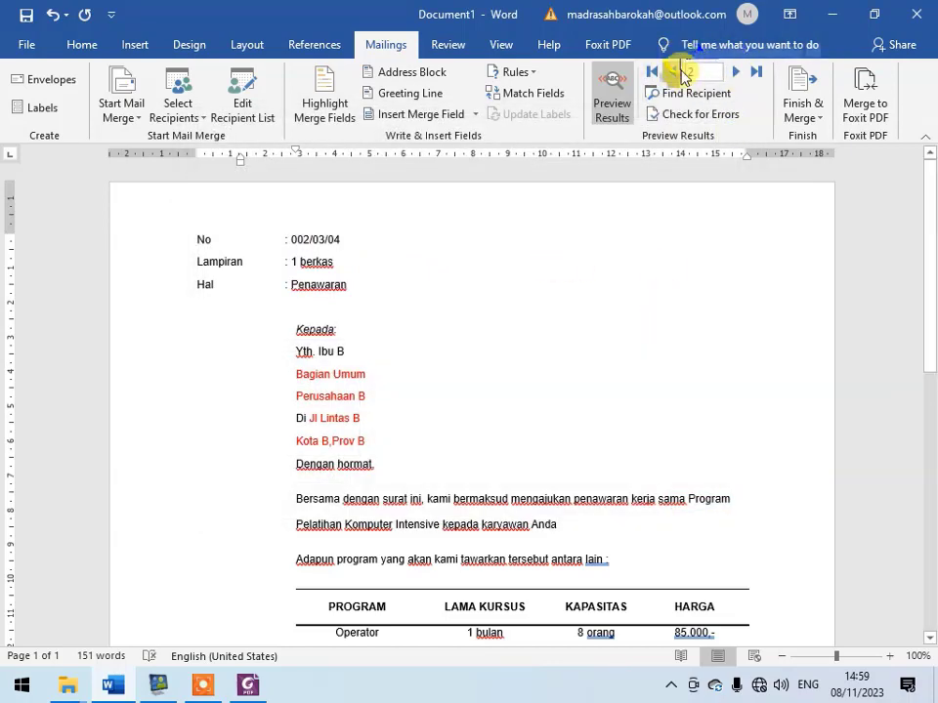
pyautogui.click(611, 101)
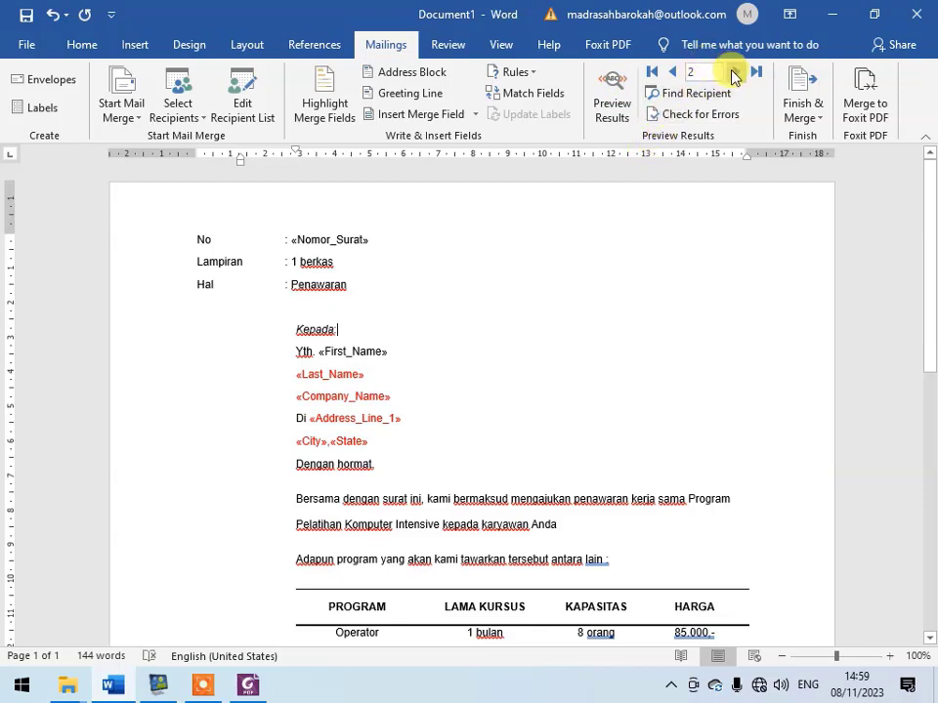
pyautogui.click(613, 103)
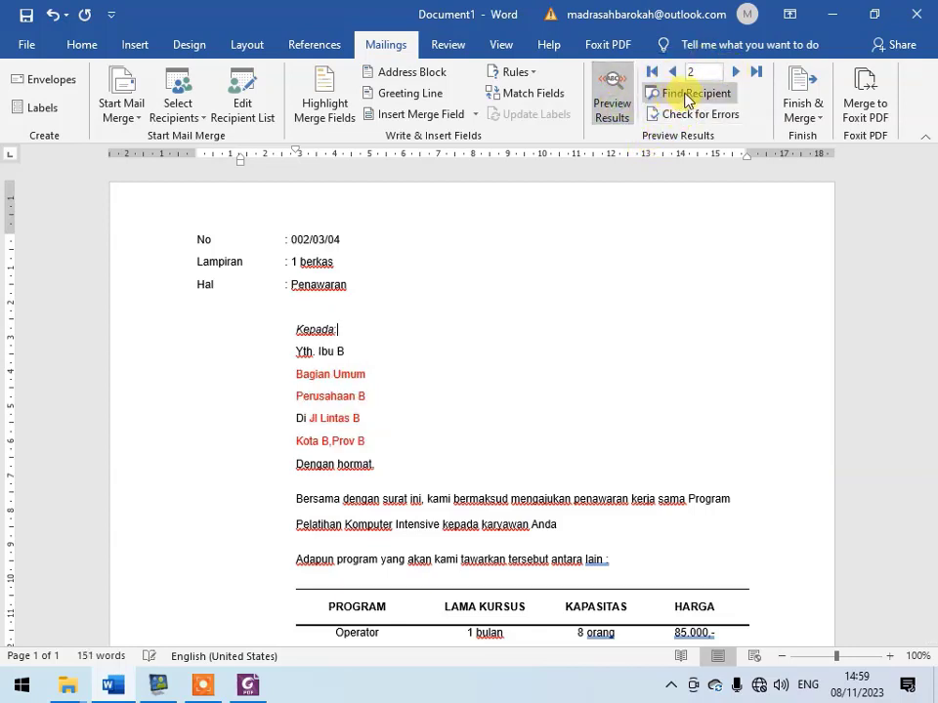
# - Search all fields of the recipient list for the second recipient's name
pyautogui.click(713, 95)
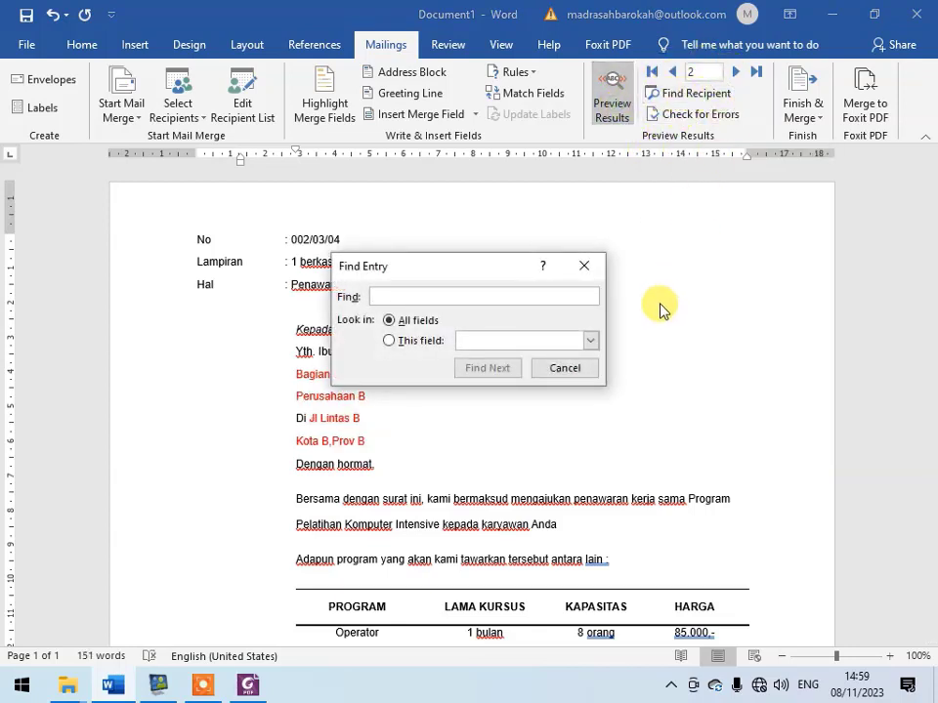
pyautogui.click(590, 341)
pyautogui.click(590, 341)
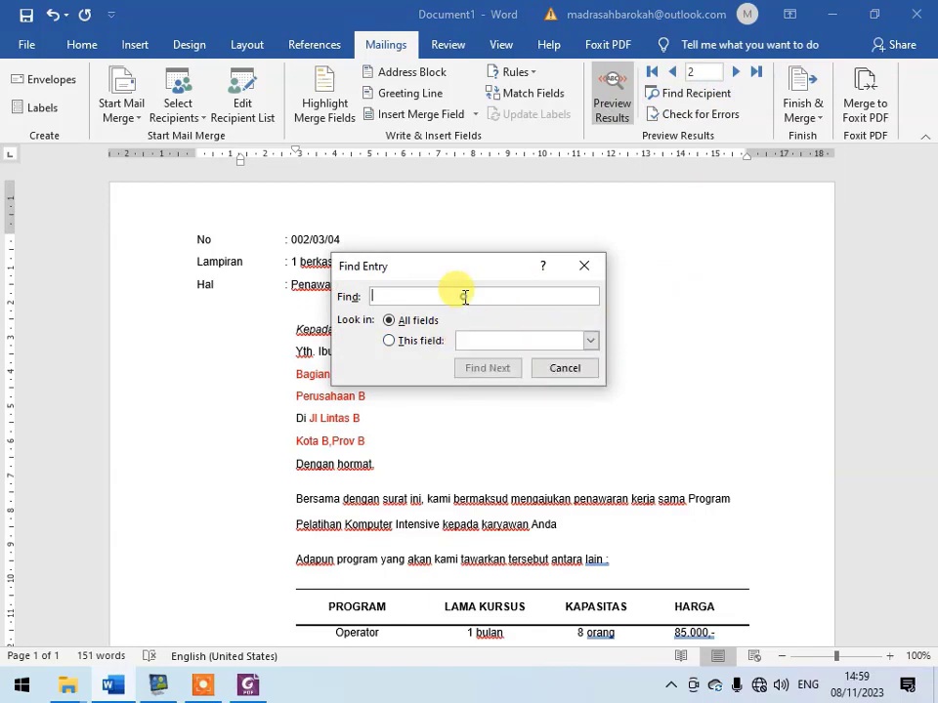
pyautogui.write('l')
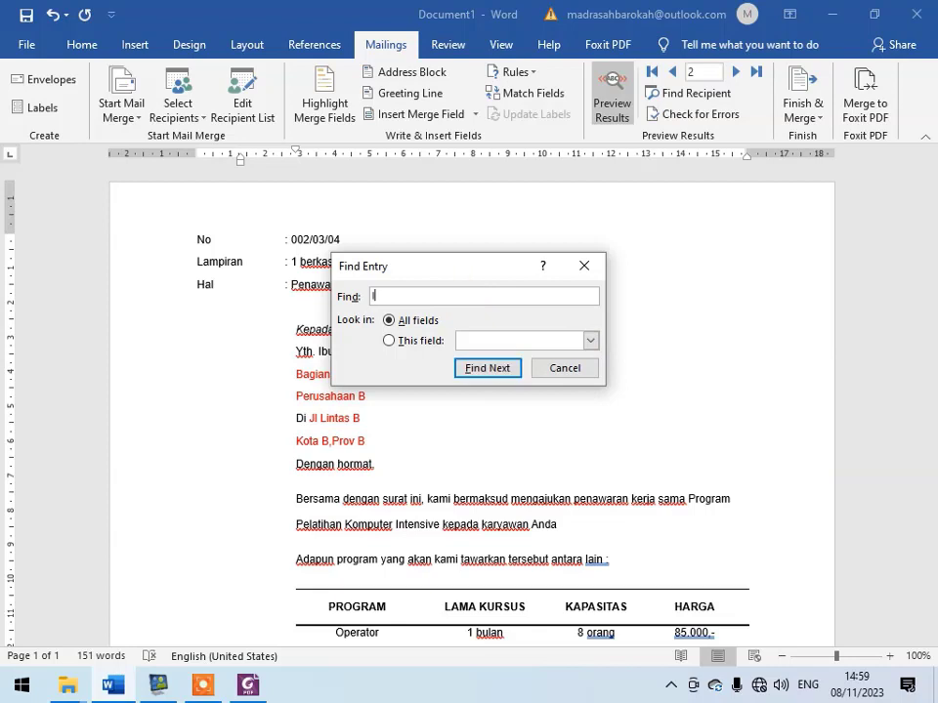
pyautogui.click(479, 368)
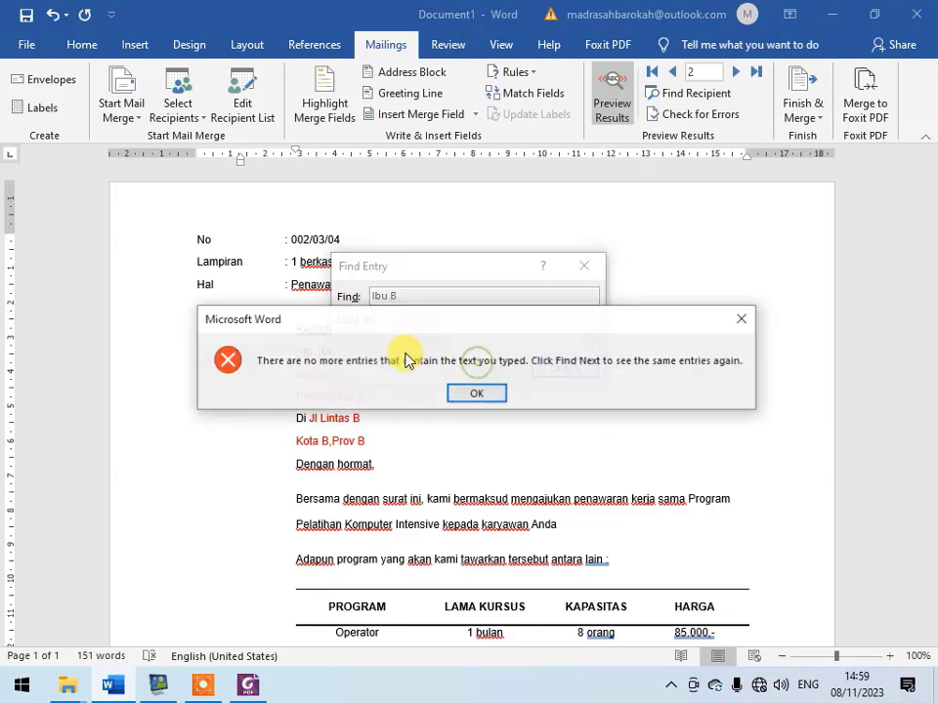
pyautogui.click(477, 395)
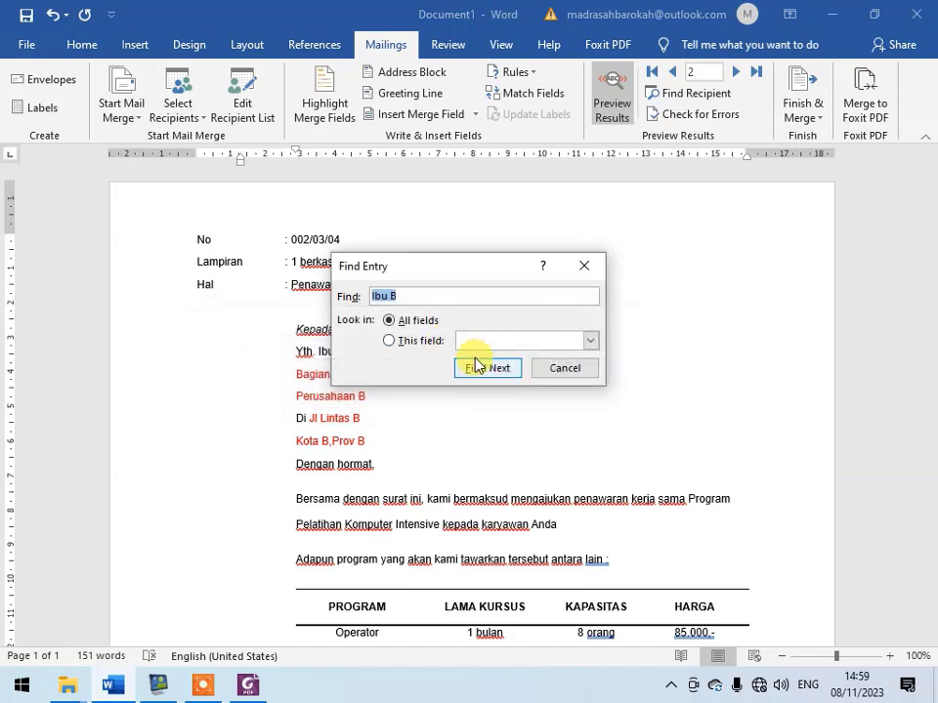
# - Repeat the recipient search in the First Name field only, move the search dialog off the letter, and close it
pyautogui.click(430, 343)
pyautogui.click(590, 340)
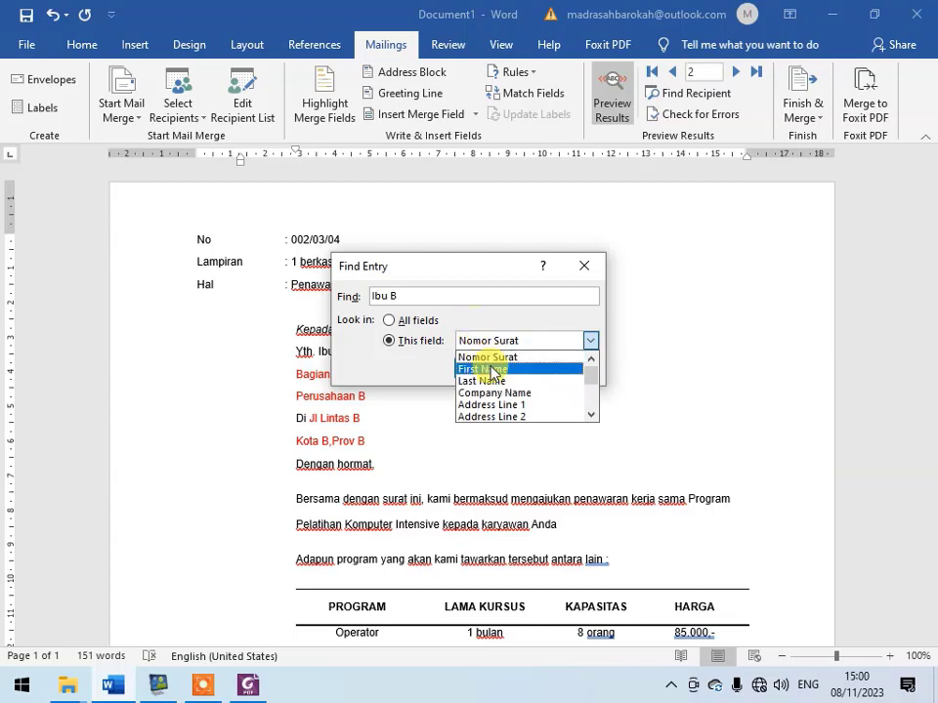
pyautogui.click(532, 370)
pyautogui.click(498, 374)
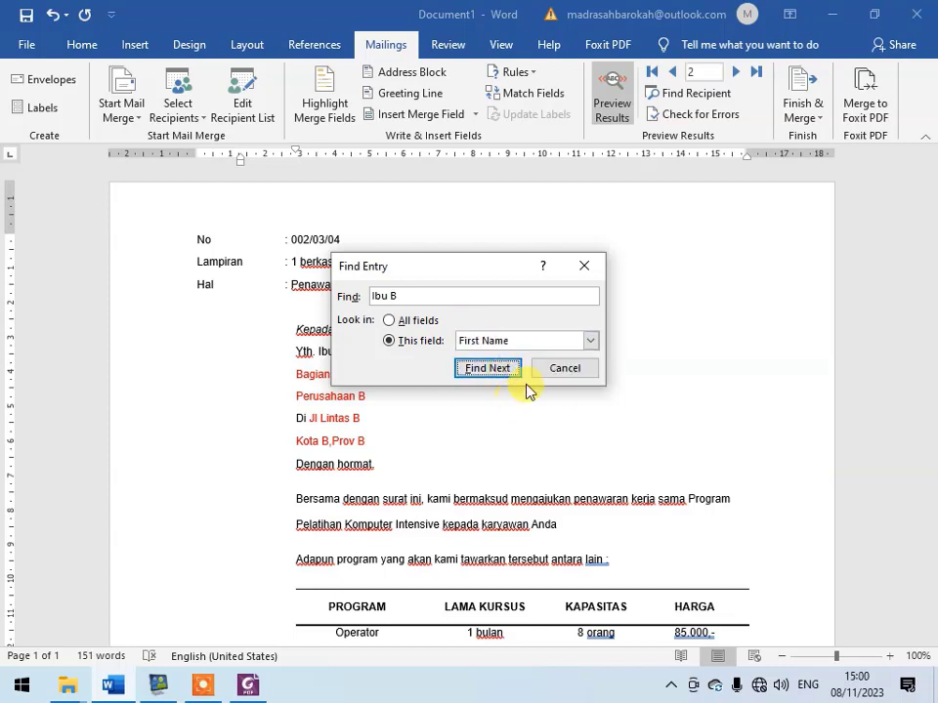
pyautogui.moveTo(451, 274); pyautogui.dragTo(620, 271)
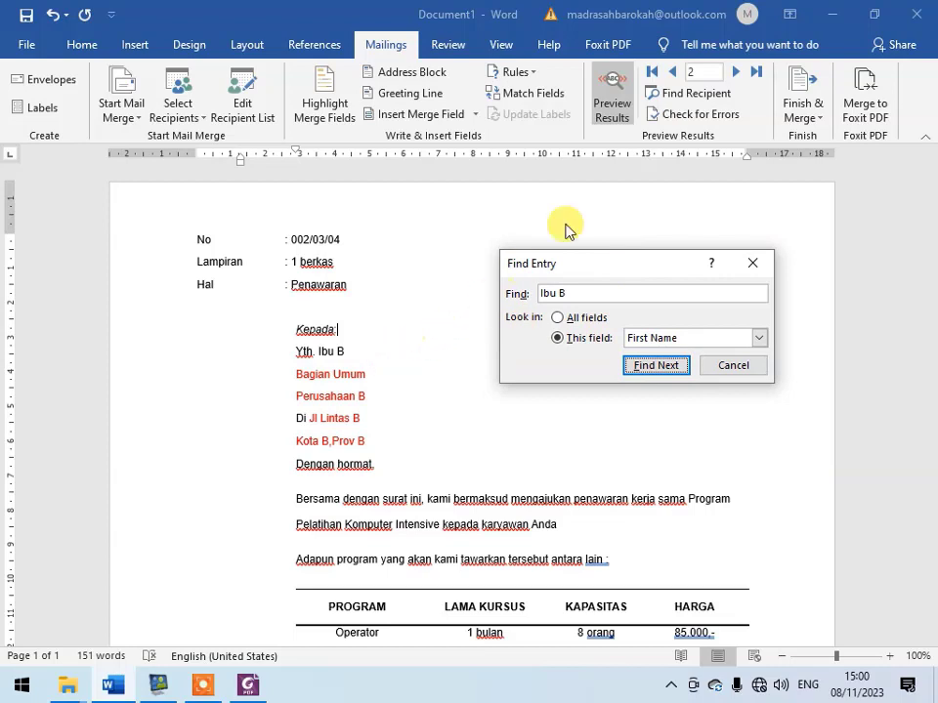
pyautogui.click(760, 263)
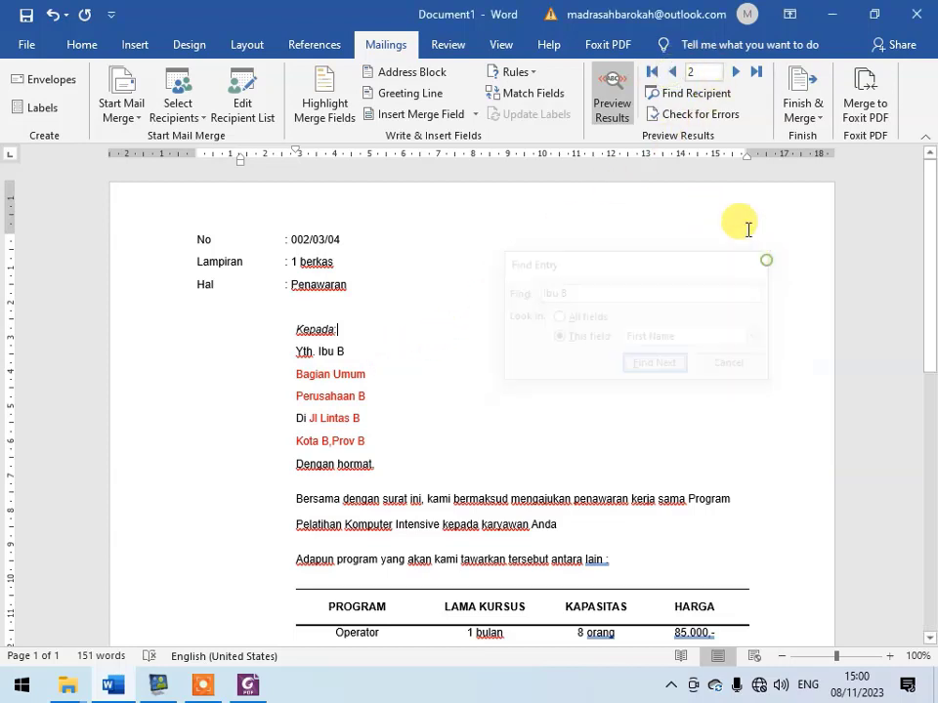
# - Return the preview to record 1 and find the second recipient's letter by name across all fields
pyautogui.click(675, 72)
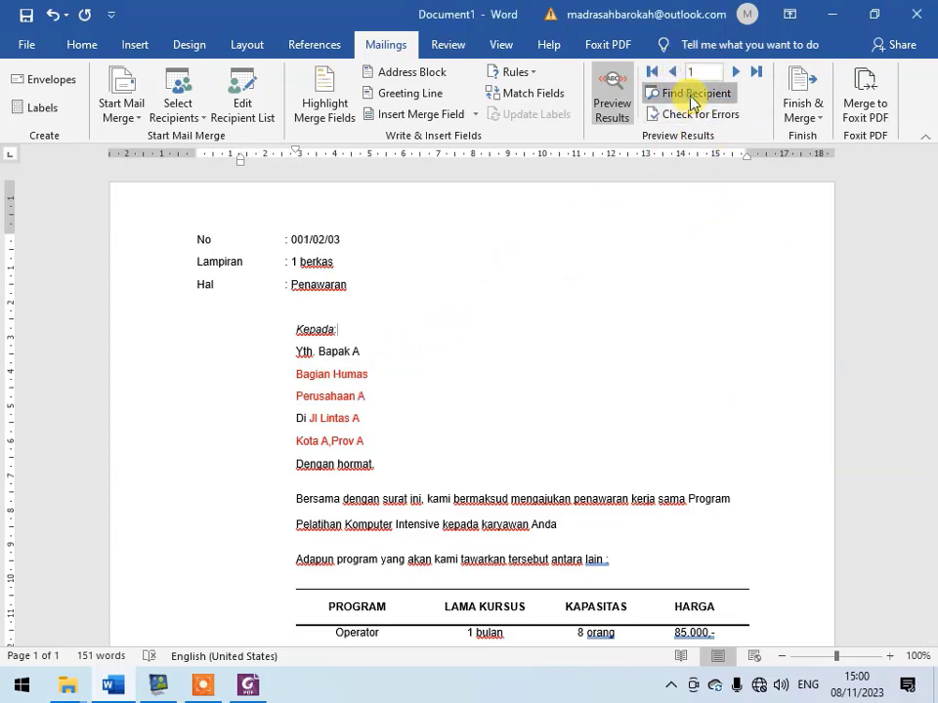
pyautogui.click(692, 97)
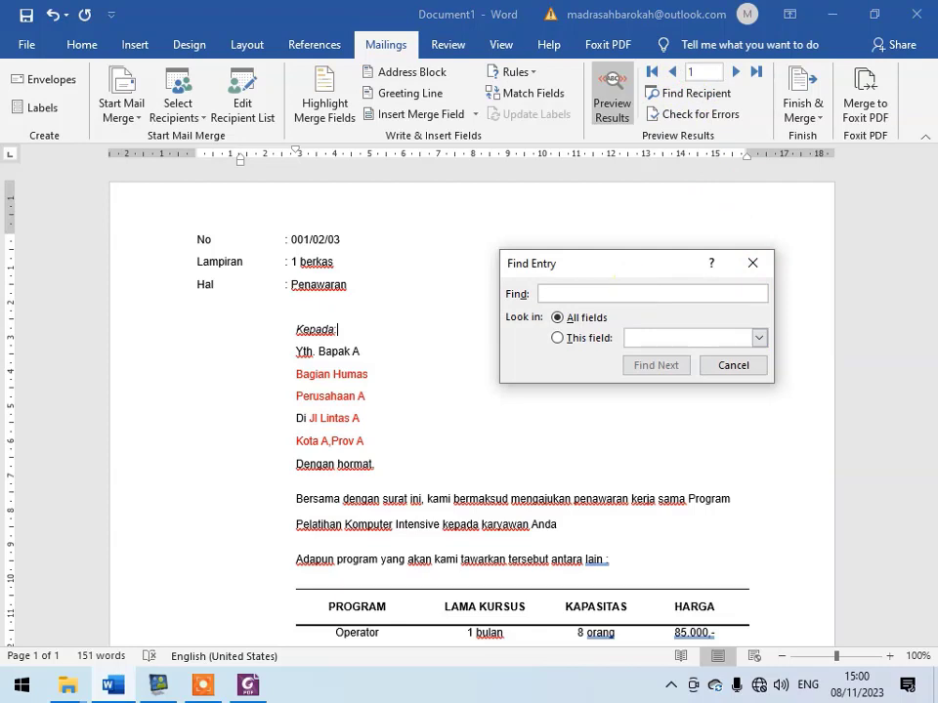
pyautogui.click(645, 366)
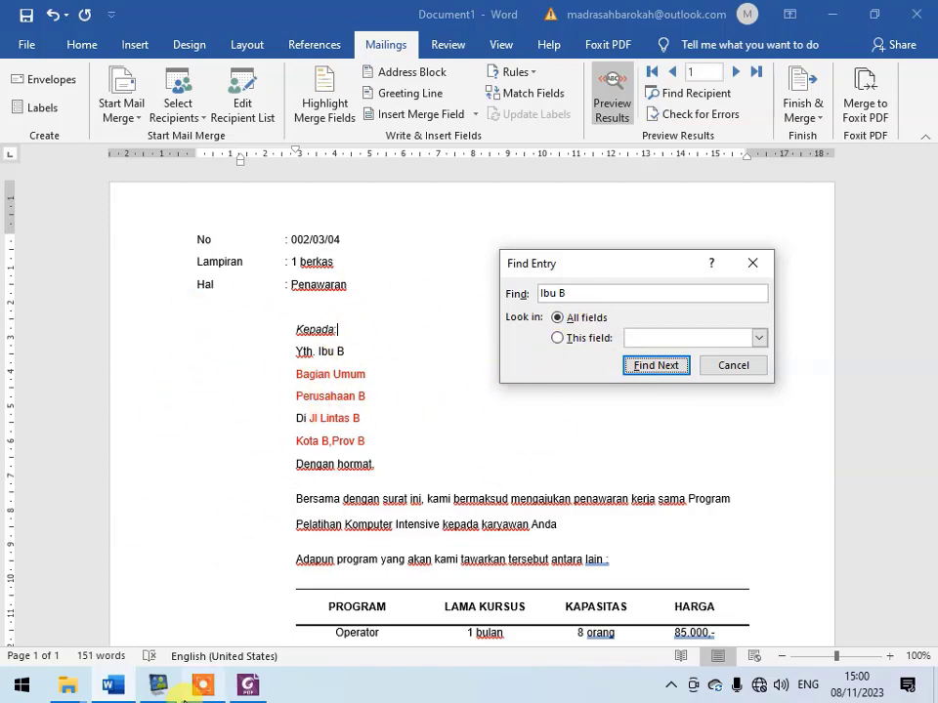
pyautogui.click(735, 367)
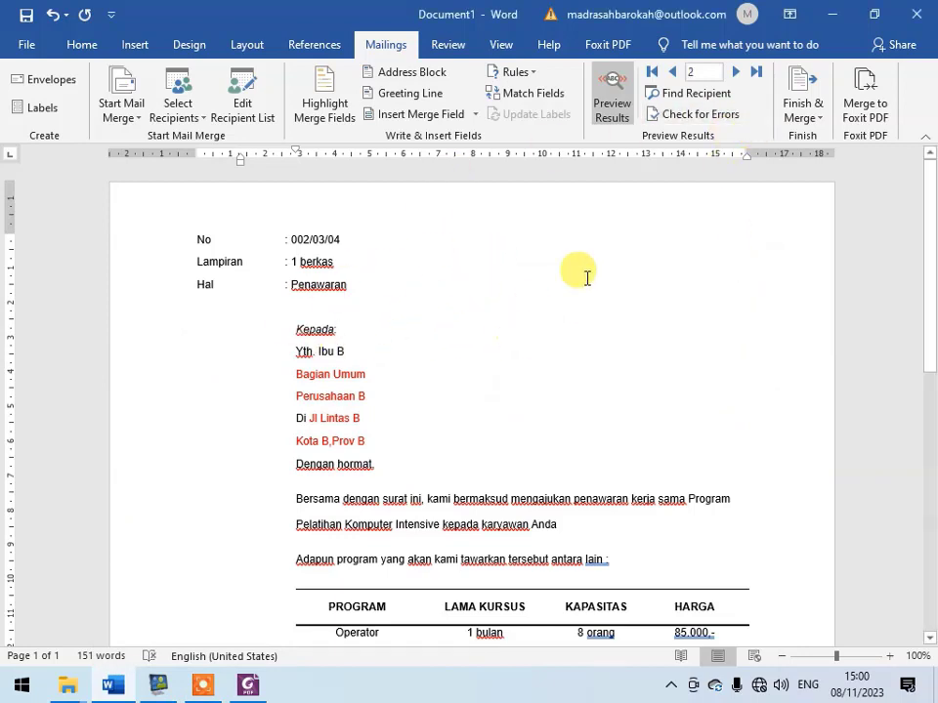
# - Merge all recipient records to the printer, using Microsoft Print to PDF as the output device
pyautogui.click(812, 120)
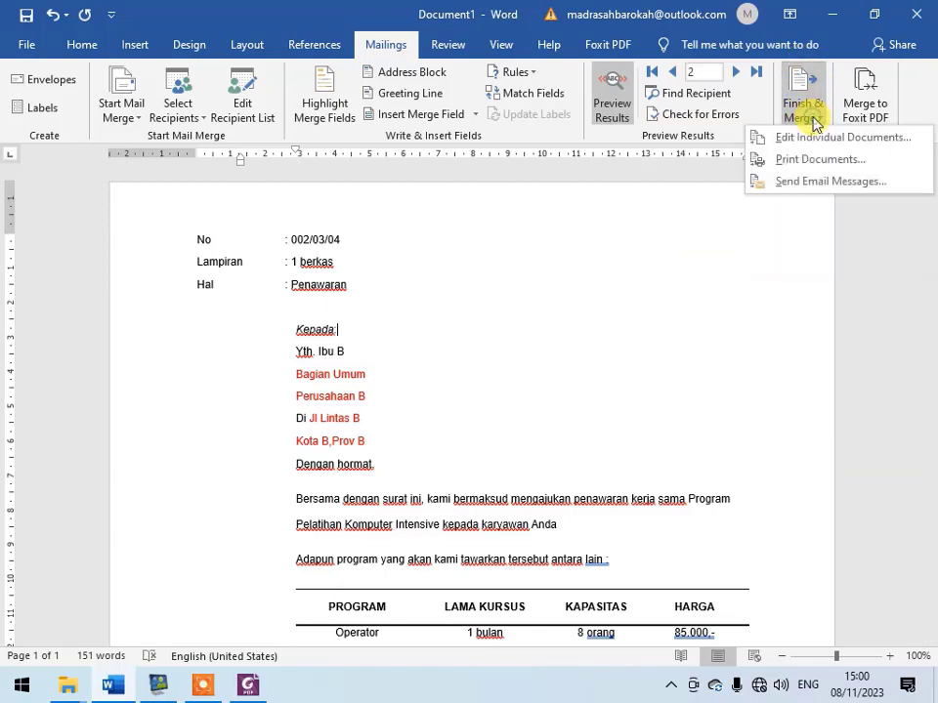
pyautogui.click(807, 163)
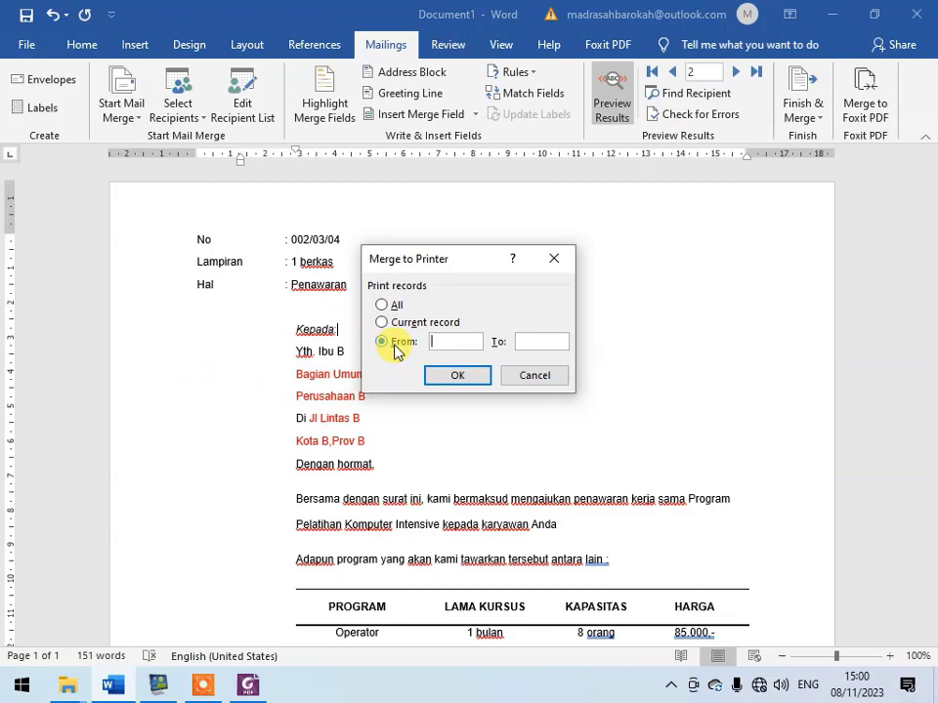
pyautogui.click(460, 340)
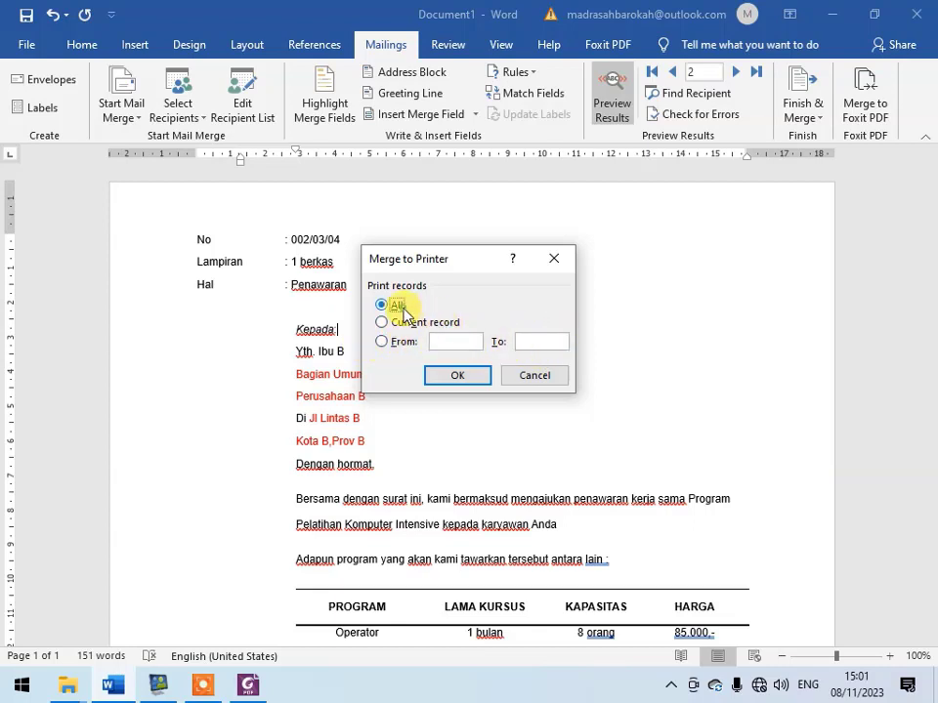
pyautogui.click(463, 382)
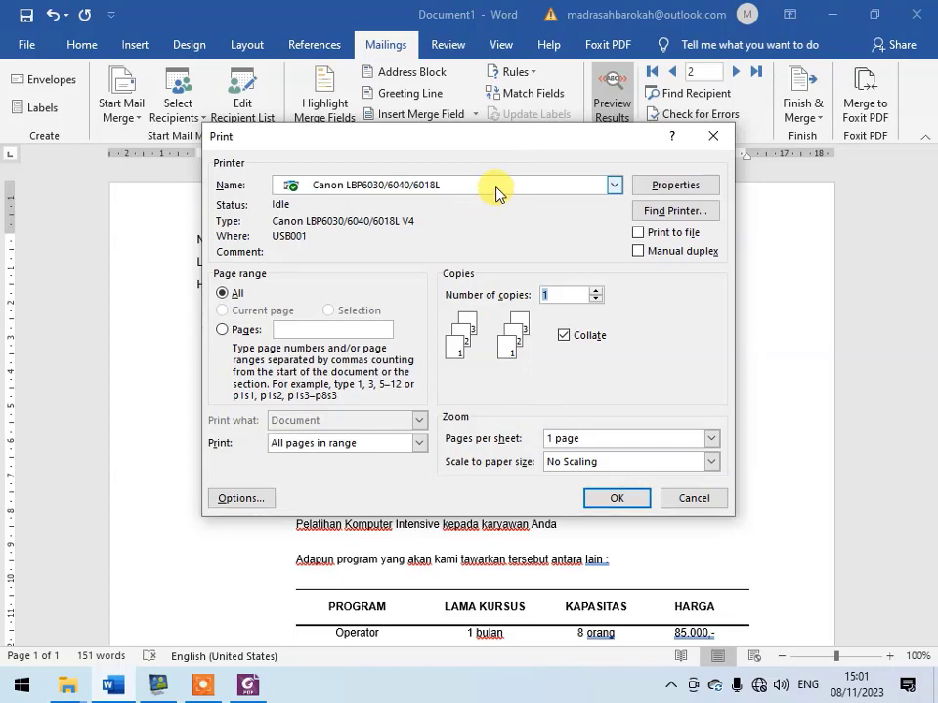
pyautogui.click(496, 193)
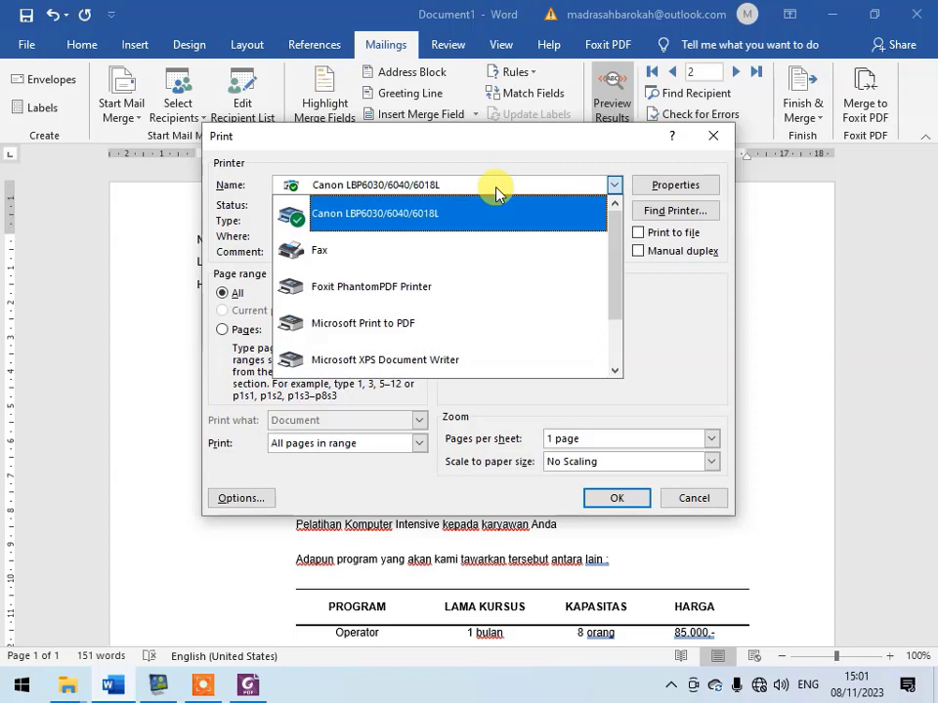
pyautogui.click(413, 330)
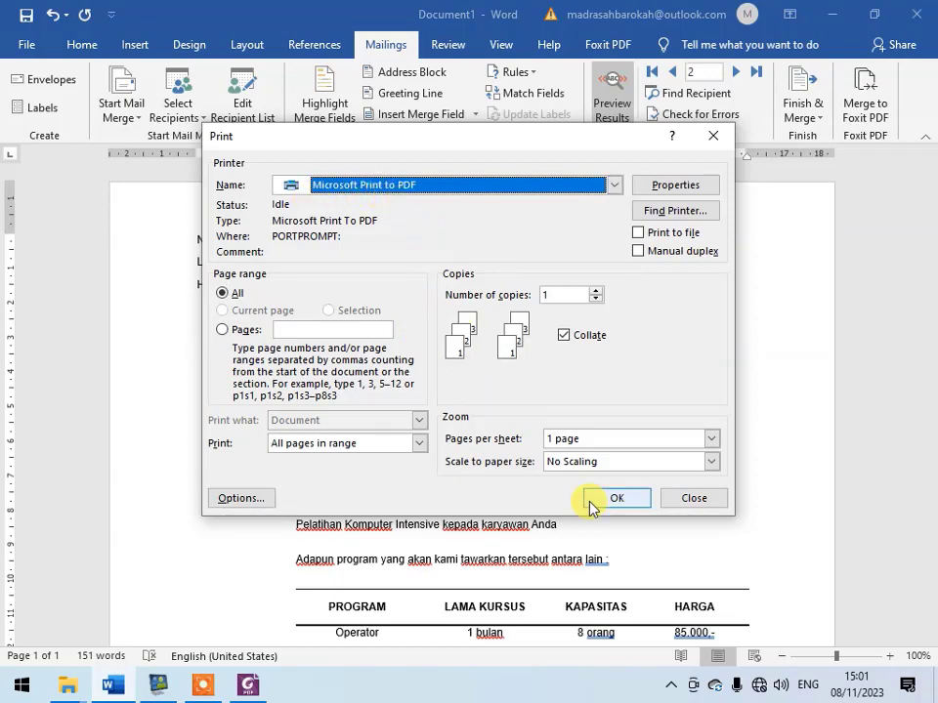
pyautogui.click(625, 502)
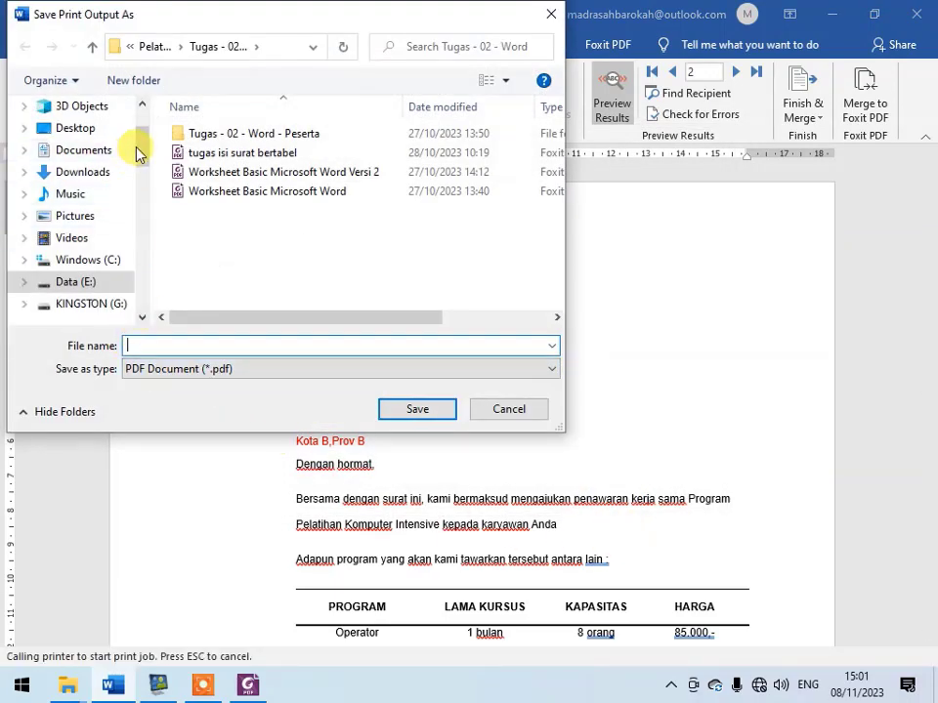
# - Save the merged print output as a PDF named "hasil tugas surat" on the Desktop
pyautogui.scroll(2, 137, 148)
pyautogui.click(65, 223)
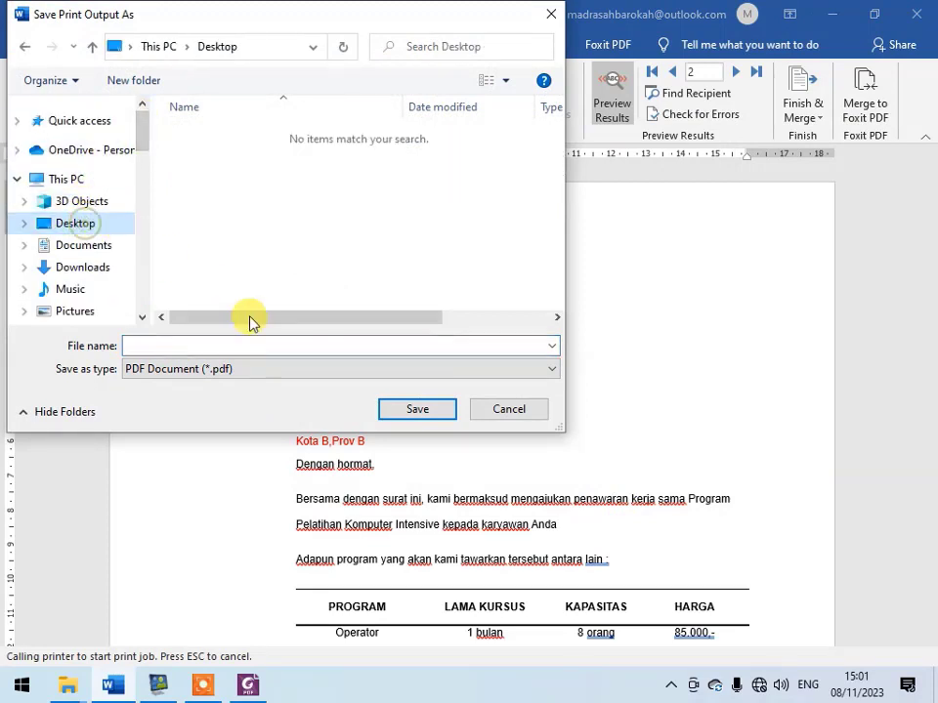
pyautogui.click(250, 347)
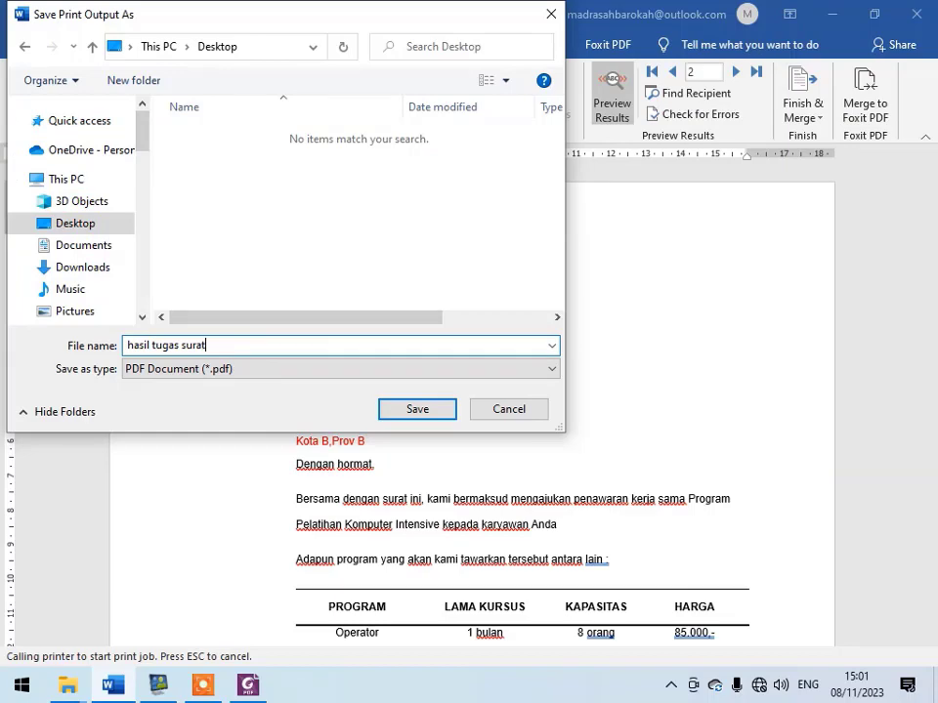
pyautogui.write('hasil tugas surat')
pyautogui.click(418, 409)
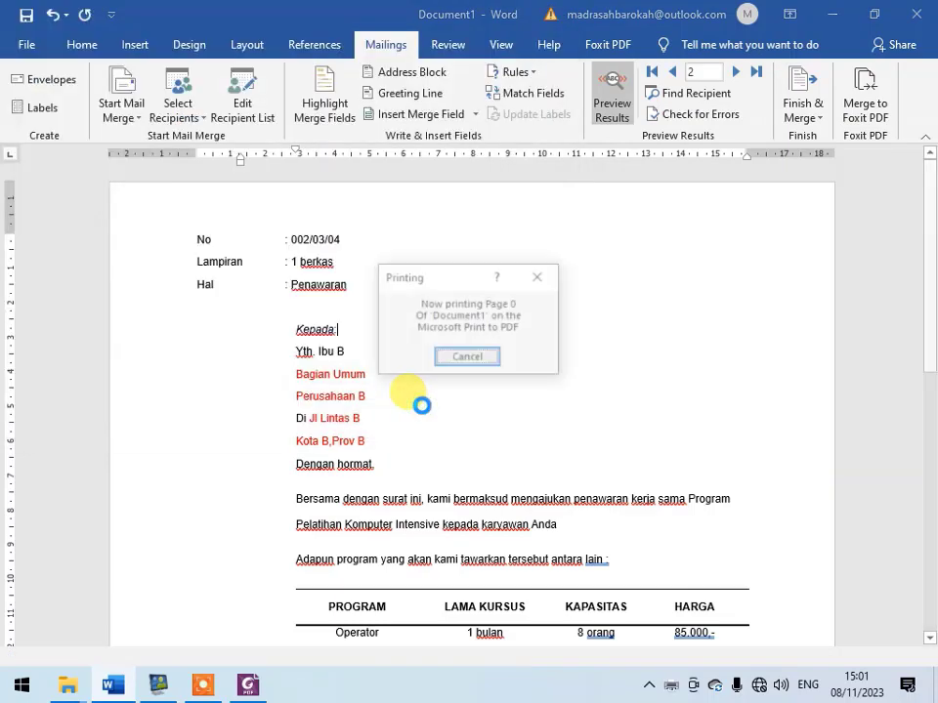
# - Switch to the Windows desktop, refresh it, and open the "hasil tugas surat" PDF in Foxit PhantomPDF
pyautogui.click(933, 684)
pyautogui.rightClick(178, 149)
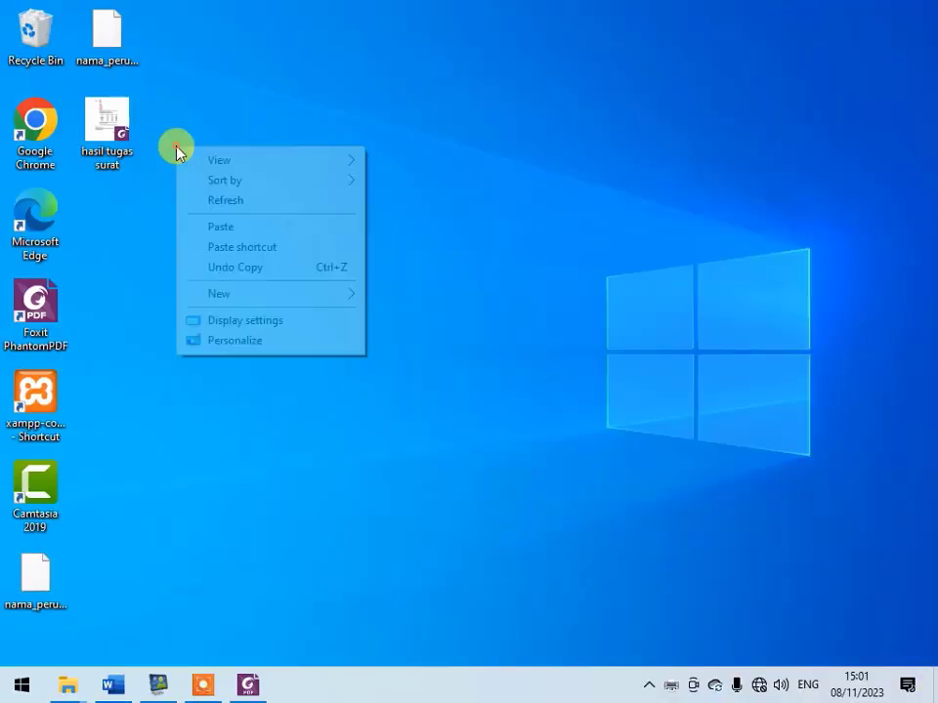
pyautogui.click(193, 200)
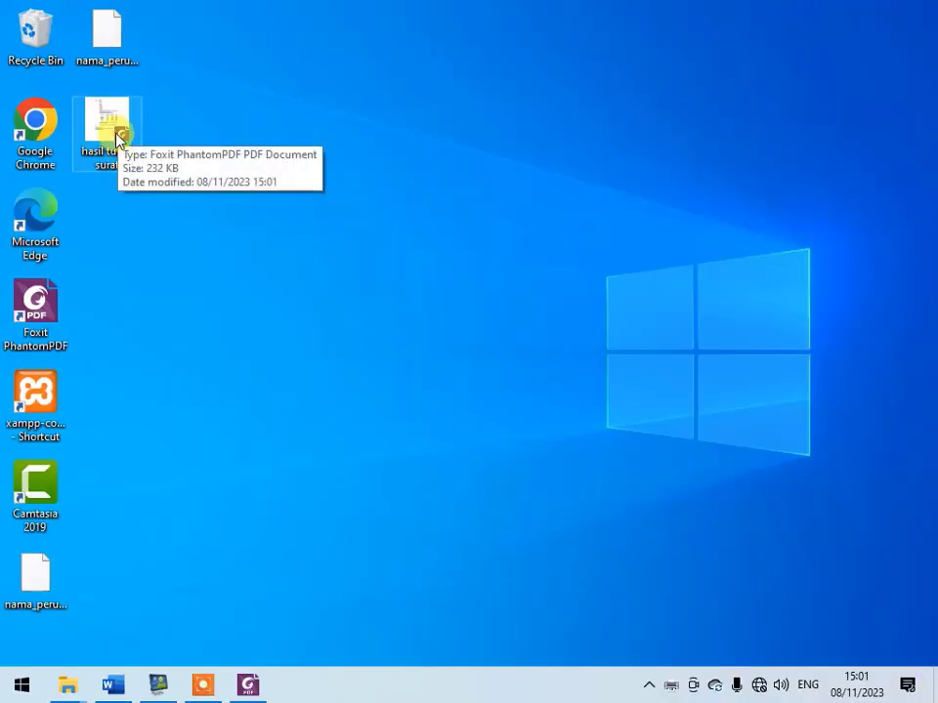
pyautogui.doubleClick(121, 133)
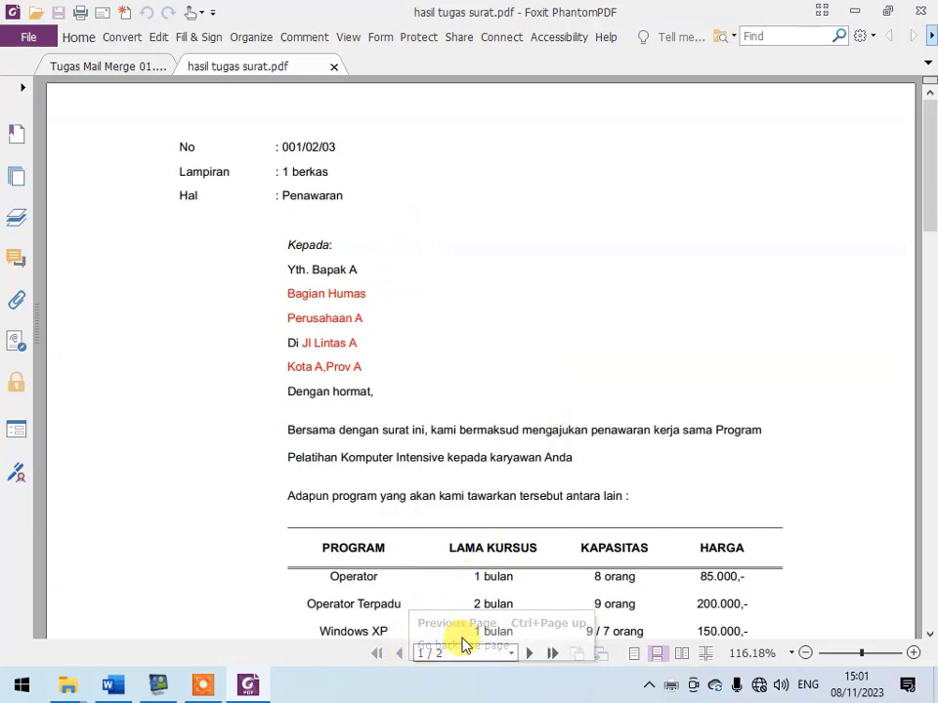
# - Review both pages of the merged PDF, comparing each letter's number and recipient details, and view the two pages together
pyautogui.click(528, 653)
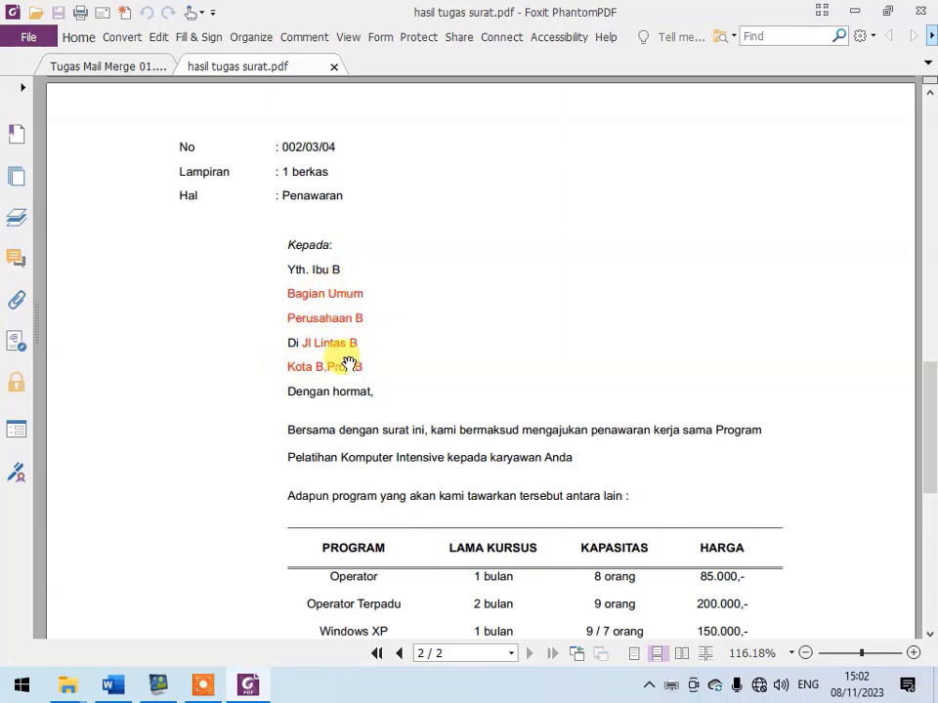
pyautogui.scroll(4, 386, 368)
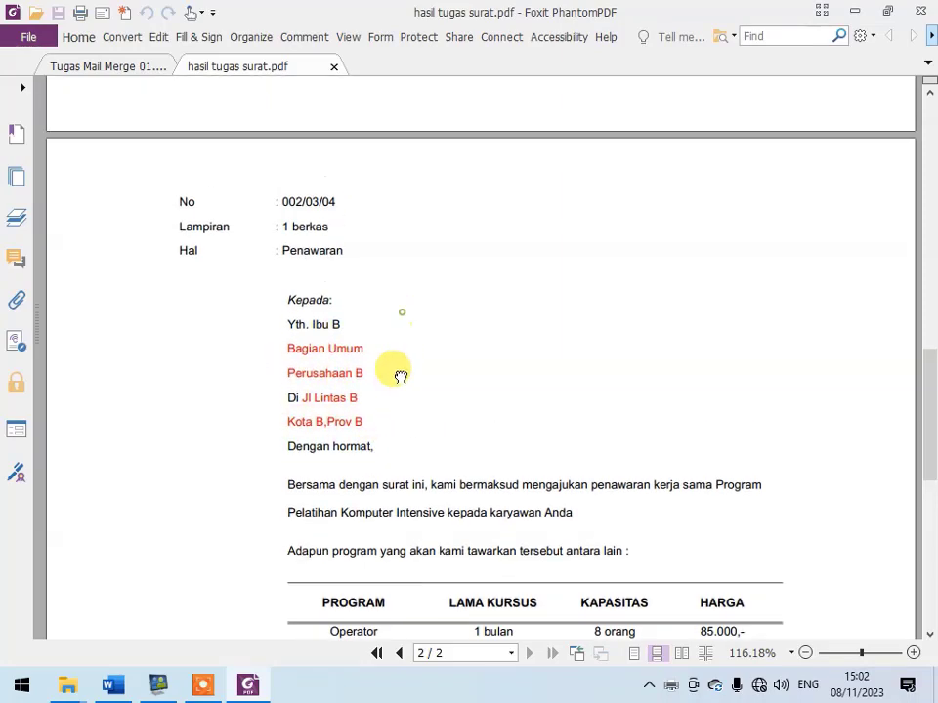
pyautogui.scroll(20, 494, 338)
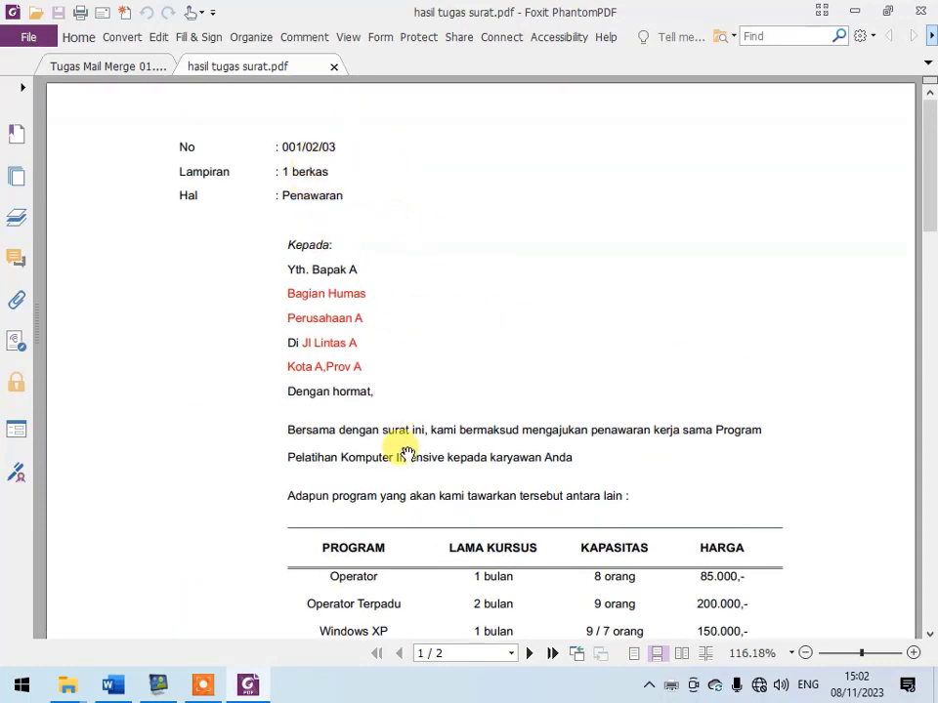
pyautogui.moveTo(404, 445); pyautogui.dragTo(424, 307)
pyautogui.scroll(-4, 446, 322)
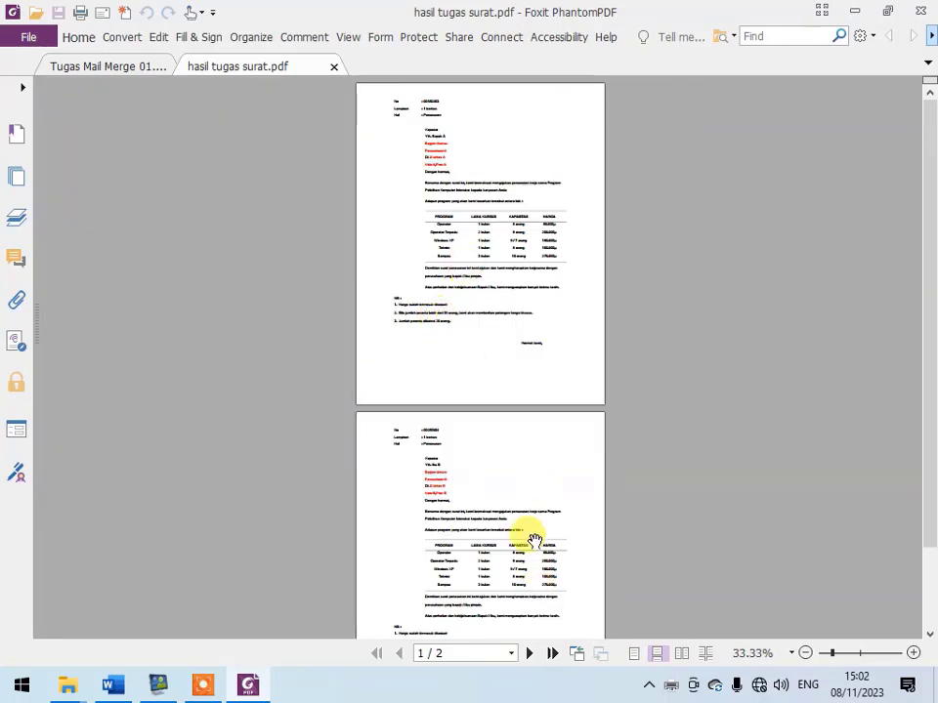
# - Examine both merged letters in the PDF up close, comparing the recipient details and the program table on each page
pyautogui.scroll(3, 519, 237)
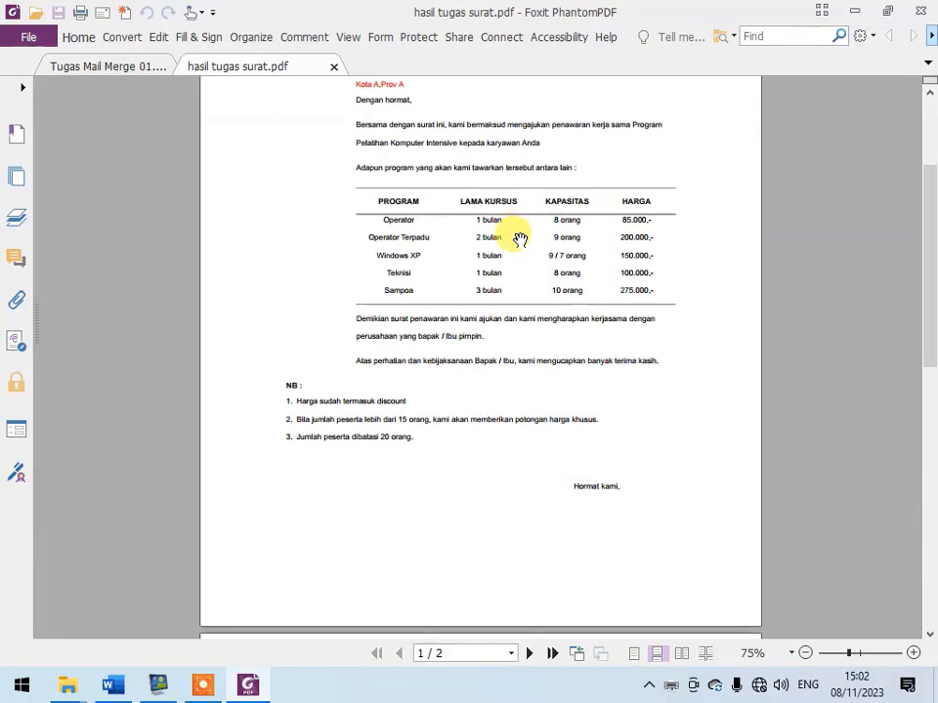
pyautogui.moveTo(519, 236); pyautogui.dragTo(531, 487)
pyautogui.scroll(-5, 628, 361)
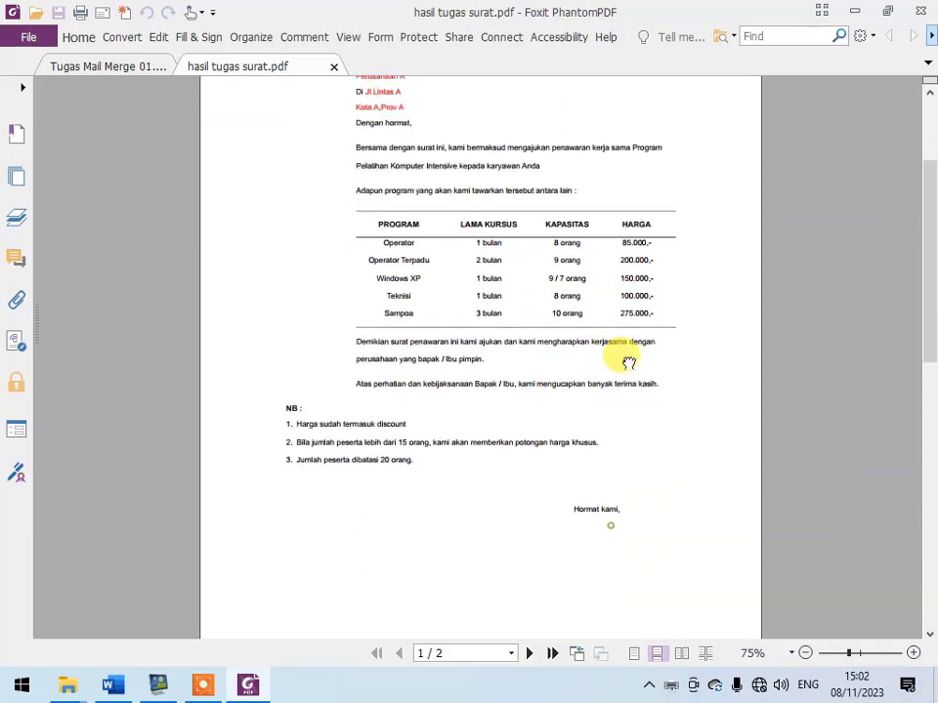
pyautogui.moveTo(629, 525); pyautogui.dragTo(637, 224)
pyautogui.moveTo(592, 530); pyautogui.dragTo(581, 449)
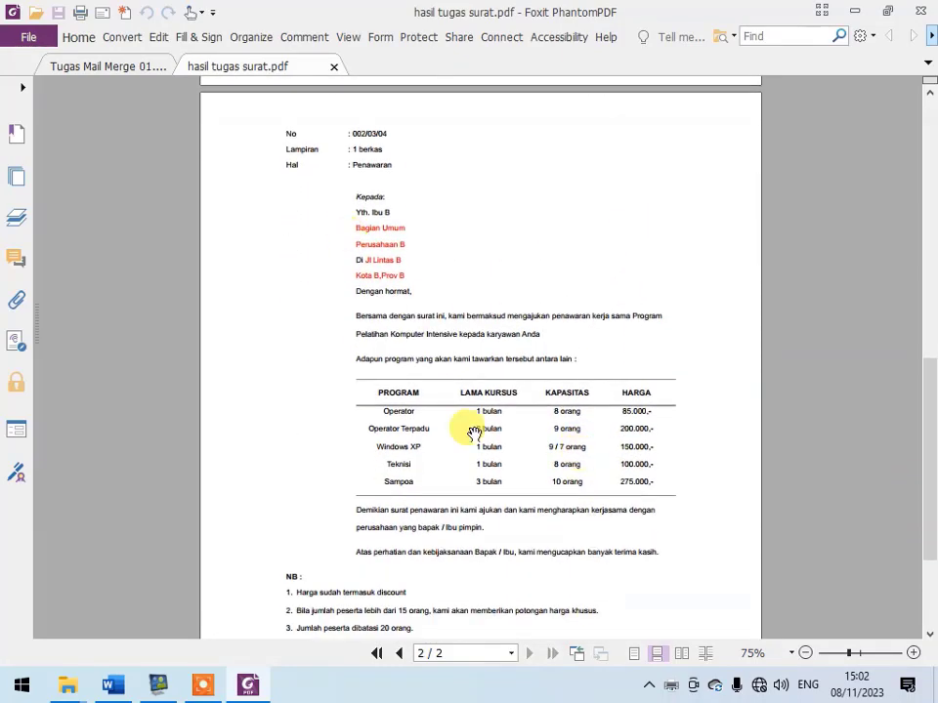
pyautogui.moveTo(502, 557); pyautogui.dragTo(507, 441)
pyautogui.moveTo(533, 569); pyautogui.dragTo(505, 456)
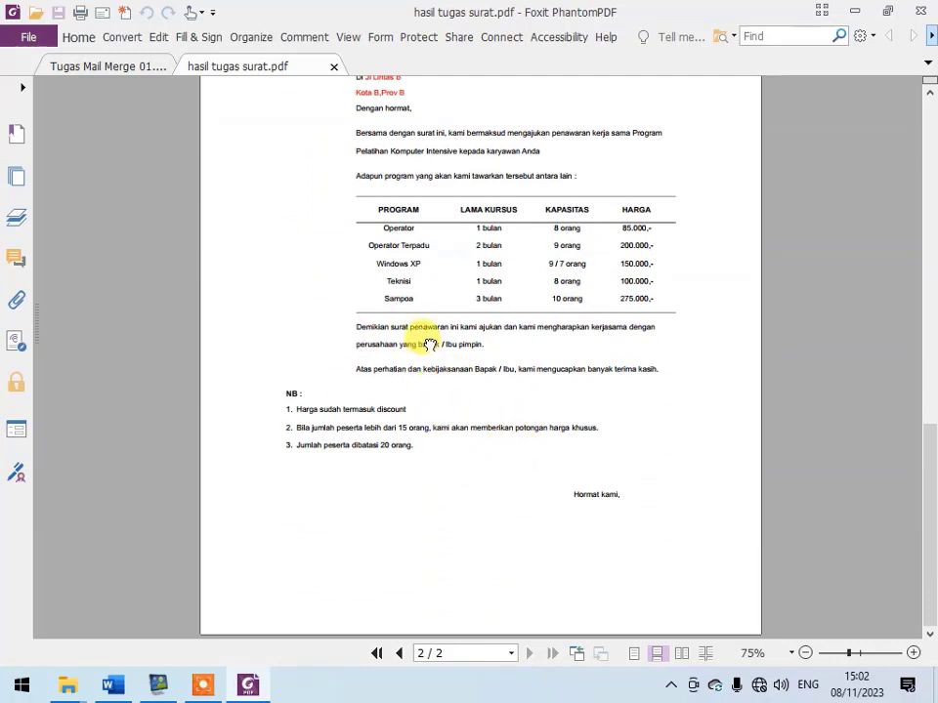
pyautogui.moveTo(429, 348); pyautogui.dragTo(419, 511)
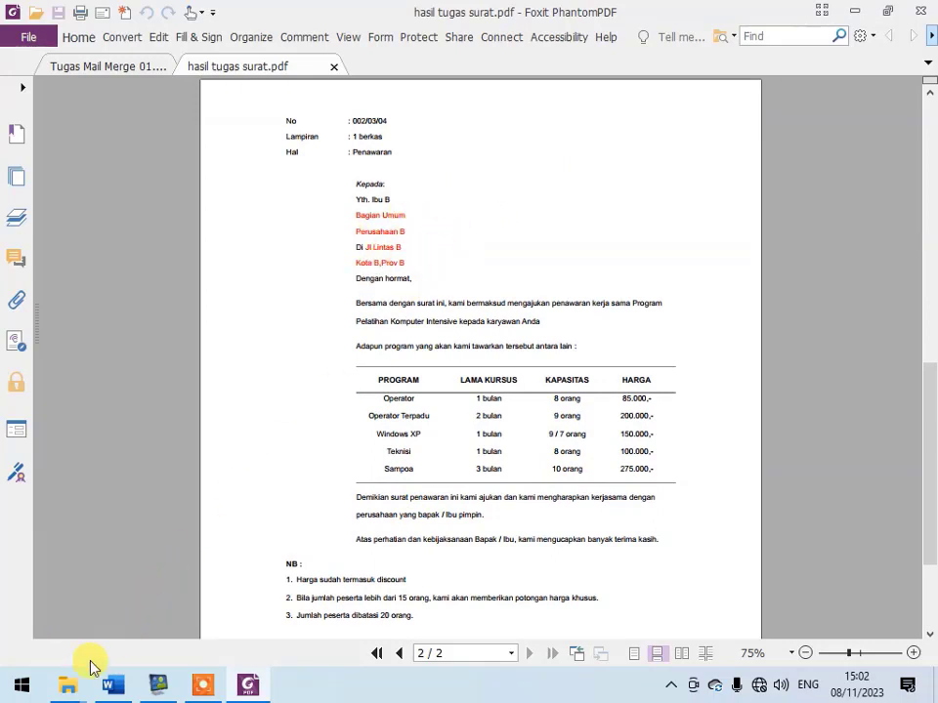
# - Switch to the Tugas folder in File Explorer and open the "Tugas Mail Merge 02" PDF
pyautogui.moveTo(69, 694)
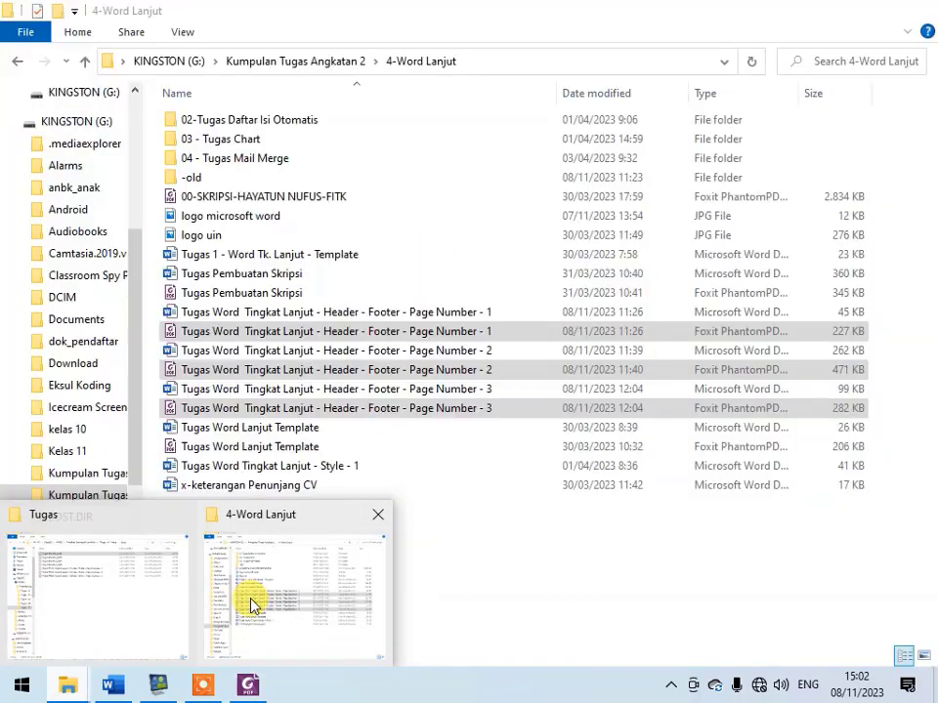
pyautogui.click(251, 606)
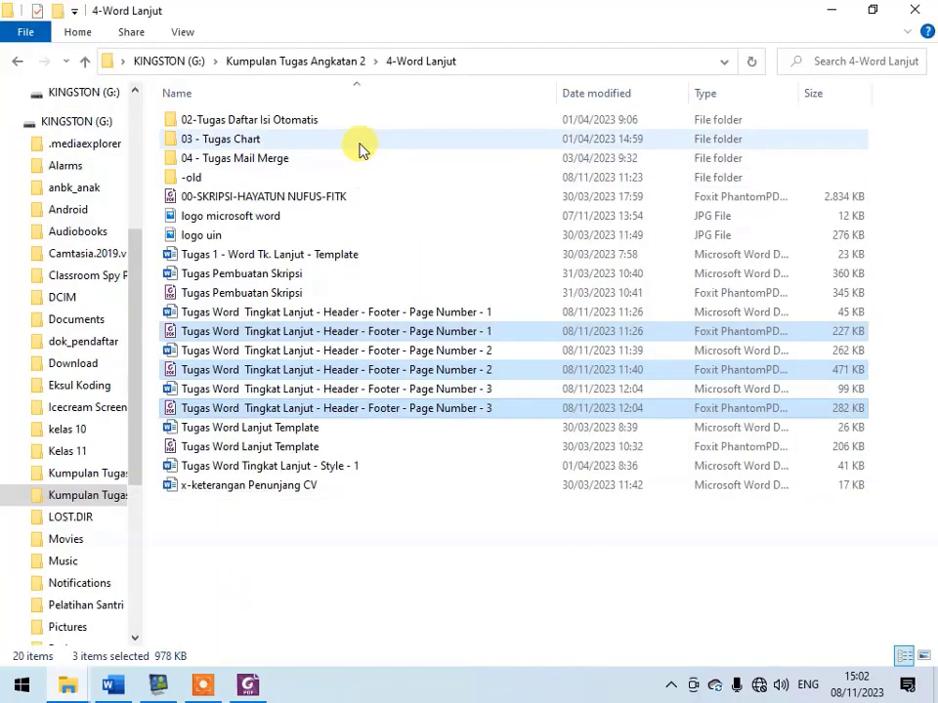
pyautogui.click(70, 693)
pyautogui.click(66, 620)
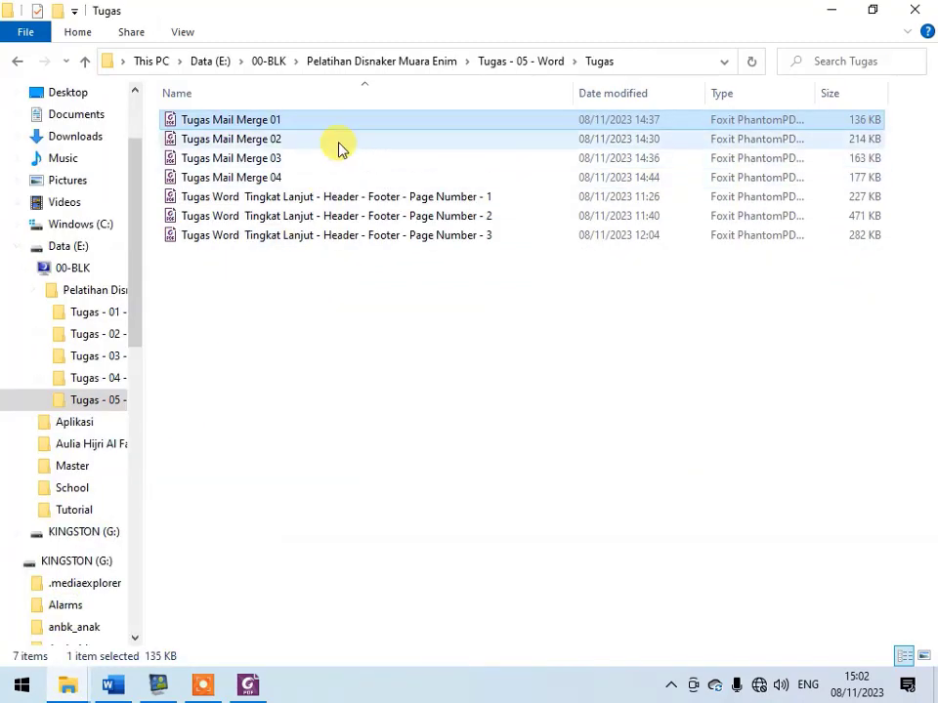
pyautogui.doubleClick(338, 142)
# - Read the invoice mail merge assignment, examining the invoice layout, its merge fields, and the data table on page 3
pyautogui.scroll(-3, 543, 415)
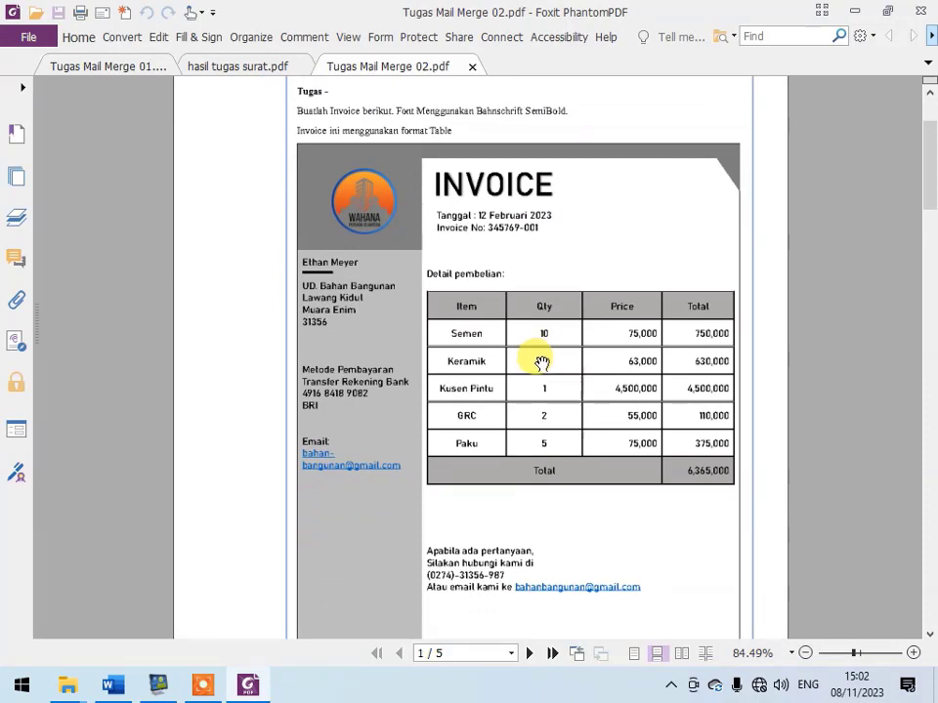
pyautogui.scroll(3, 546, 375)
pyautogui.scroll(-15, 547, 371)
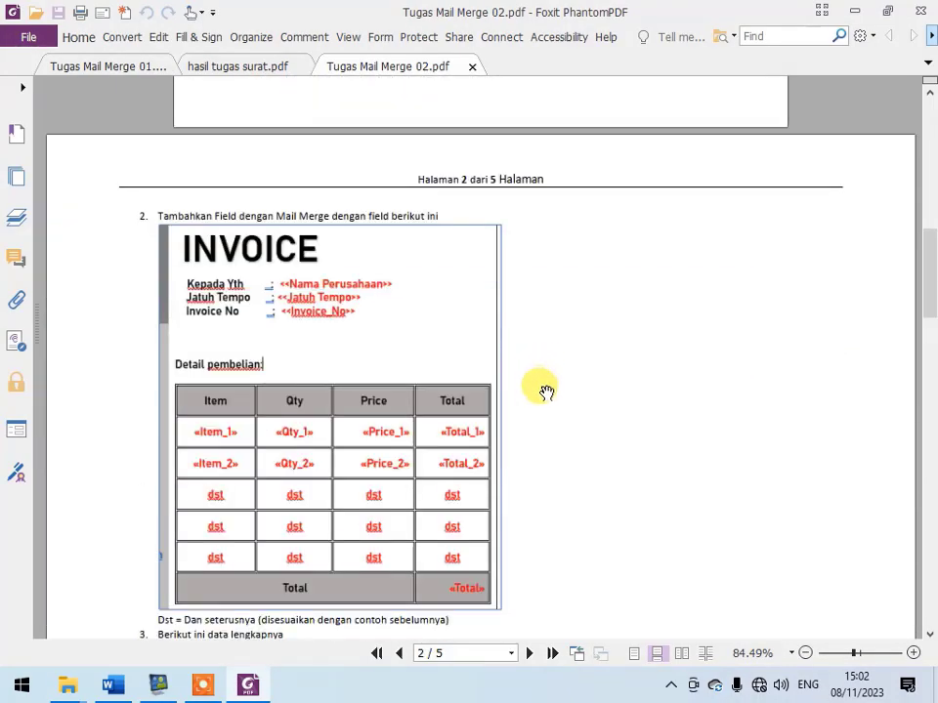
pyautogui.scroll(-8, 478, 490)
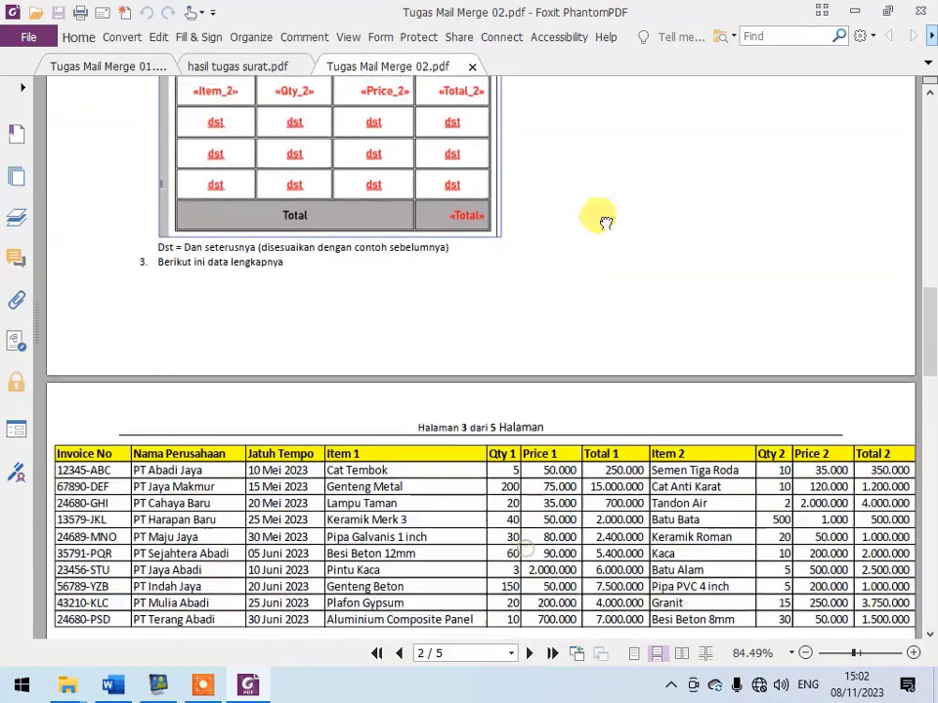
pyautogui.scroll(-3, 616, 547)
pyautogui.scroll(4, 626, 344)
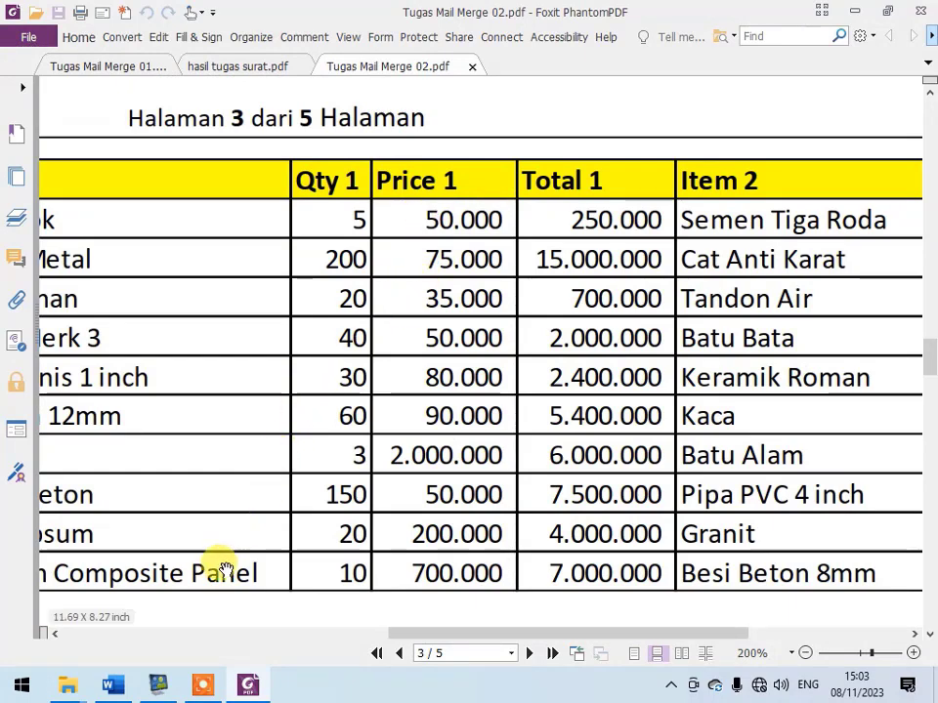
# - Switch to Word and view the default columns offered for a new recipient list, leaving without creating it
pyautogui.click(114, 684)
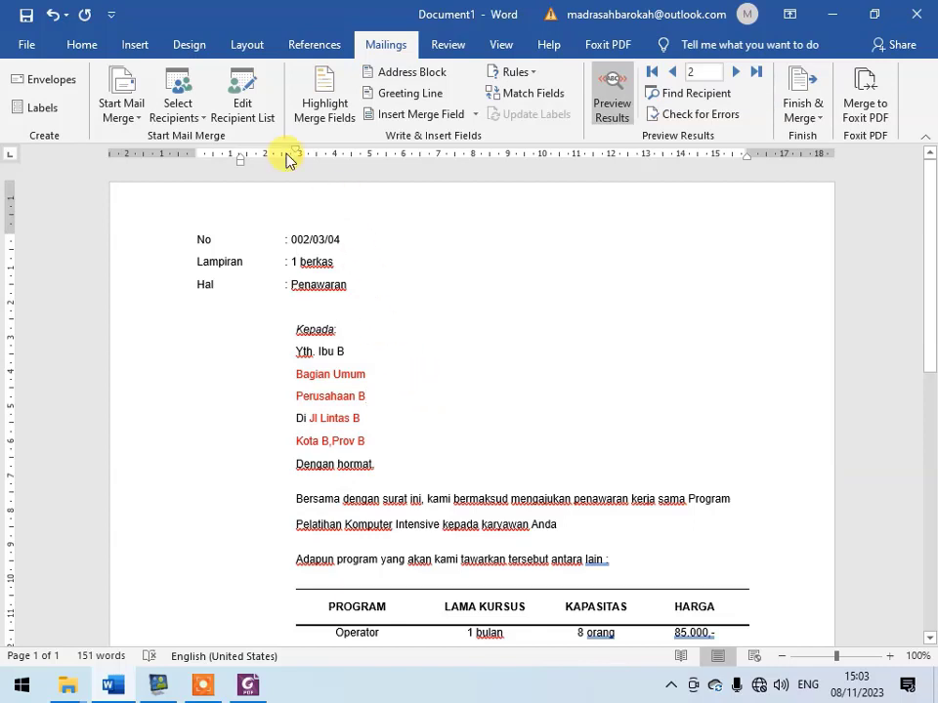
pyautogui.click(190, 96)
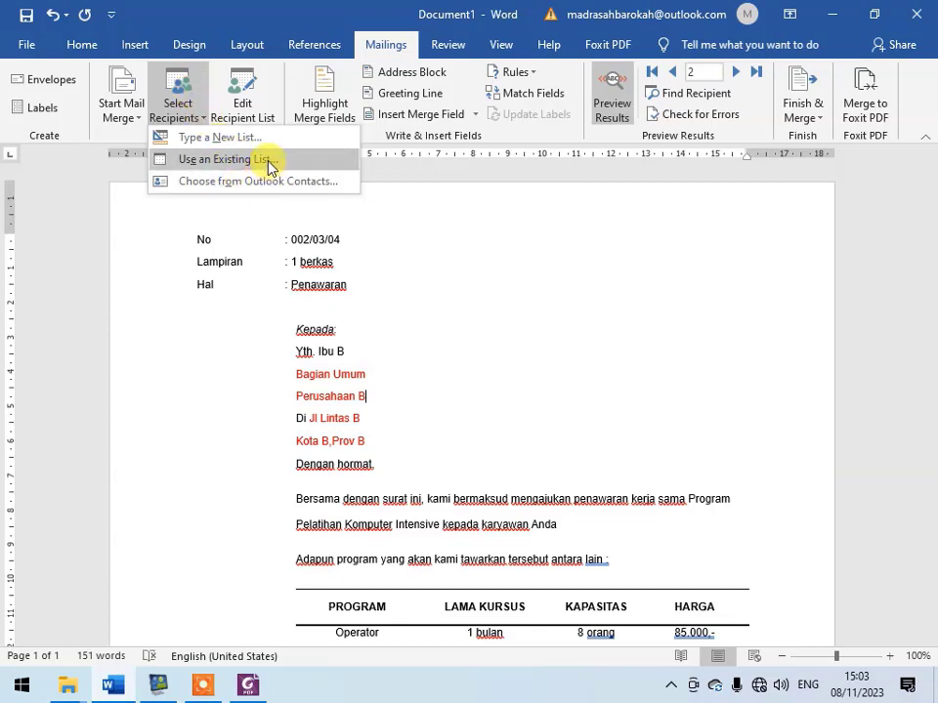
pyautogui.click(323, 308)
pyautogui.click(206, 125)
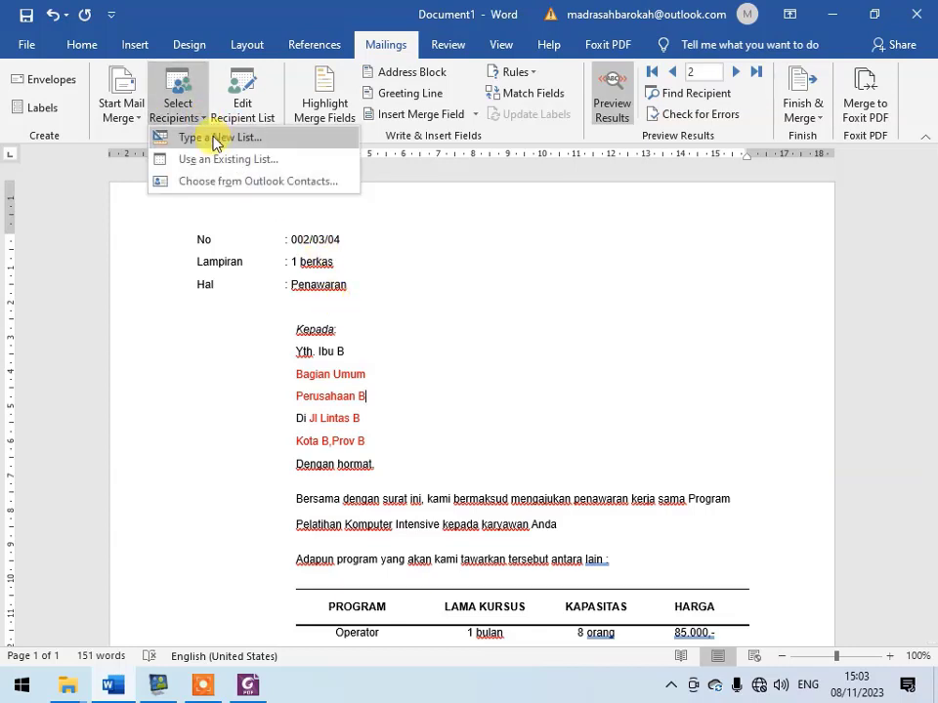
pyautogui.click(227, 138)
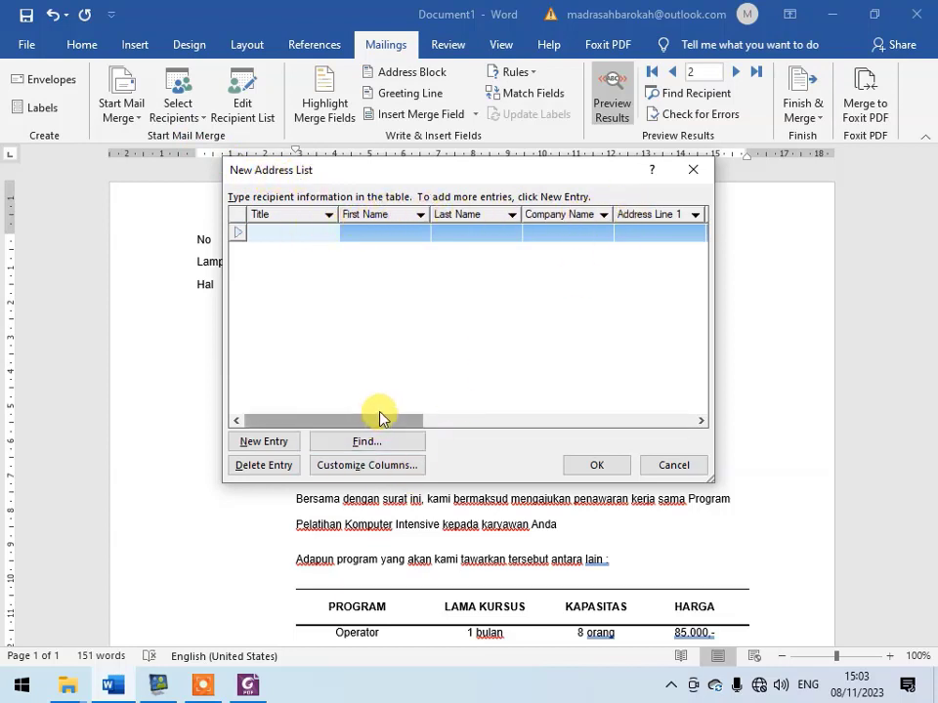
pyautogui.moveTo(379, 416); pyautogui.dragTo(306, 404)
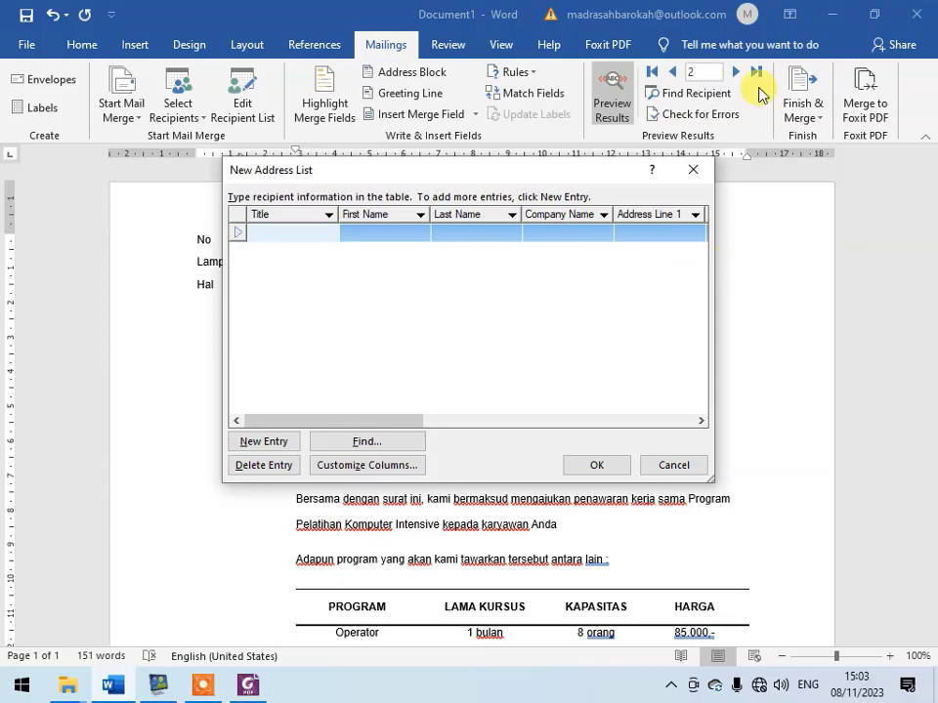
pyautogui.click(691, 461)
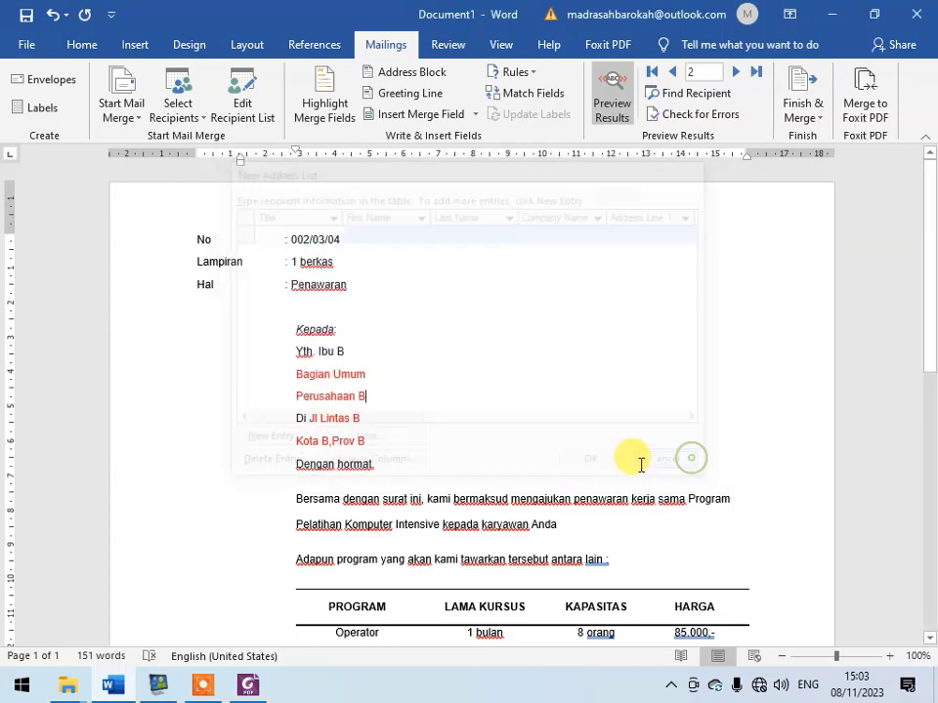
# - Inspect the customizable field names for a new recipient list, then close the dialogs without making changes
pyautogui.click(202, 125)
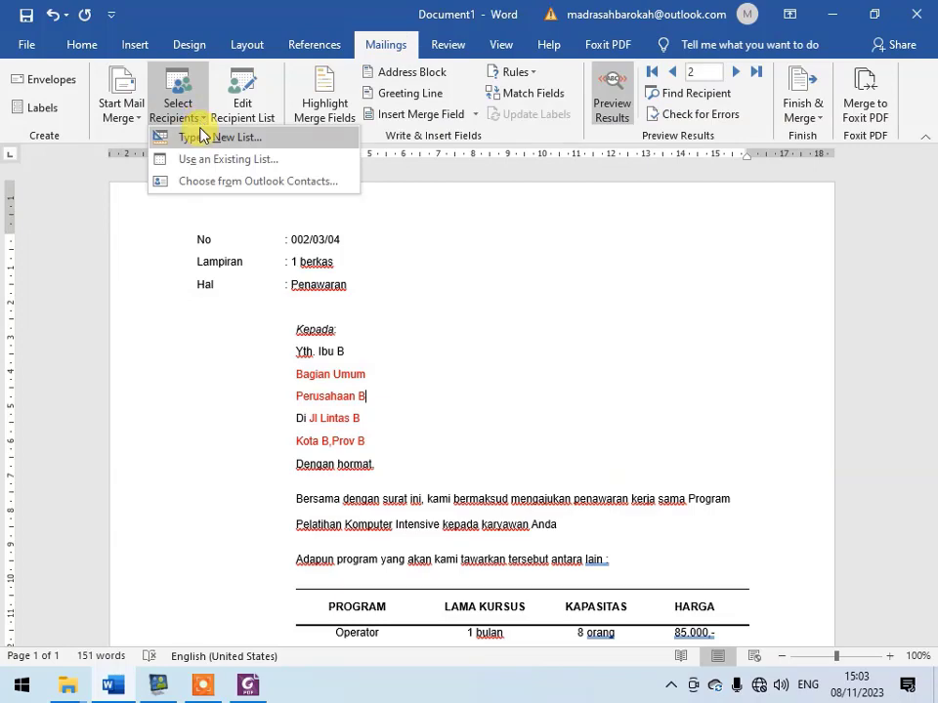
pyautogui.click(202, 136)
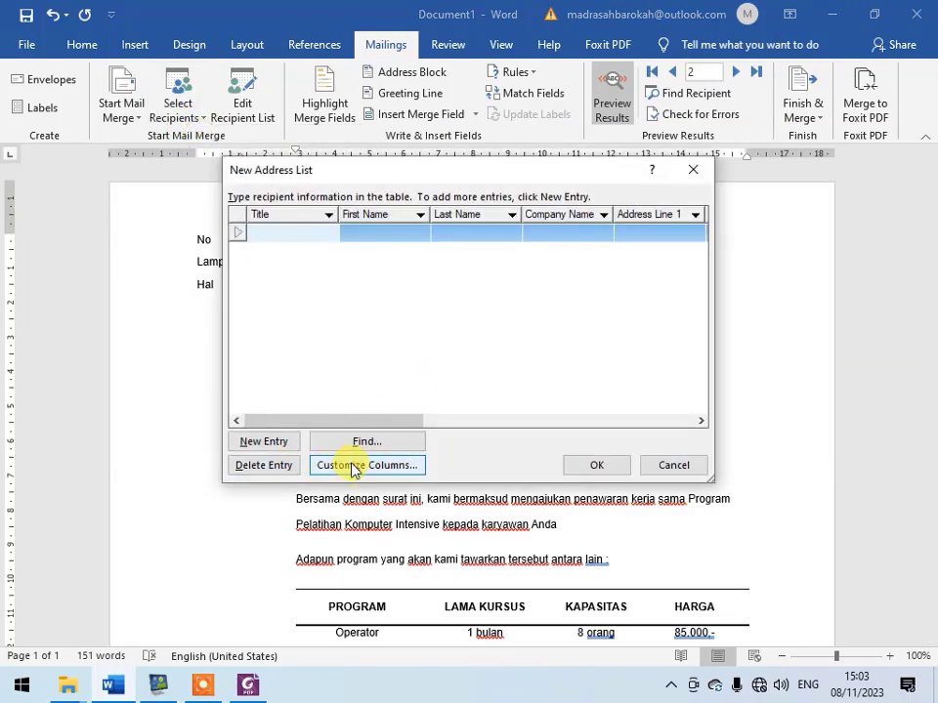
pyautogui.click(357, 467)
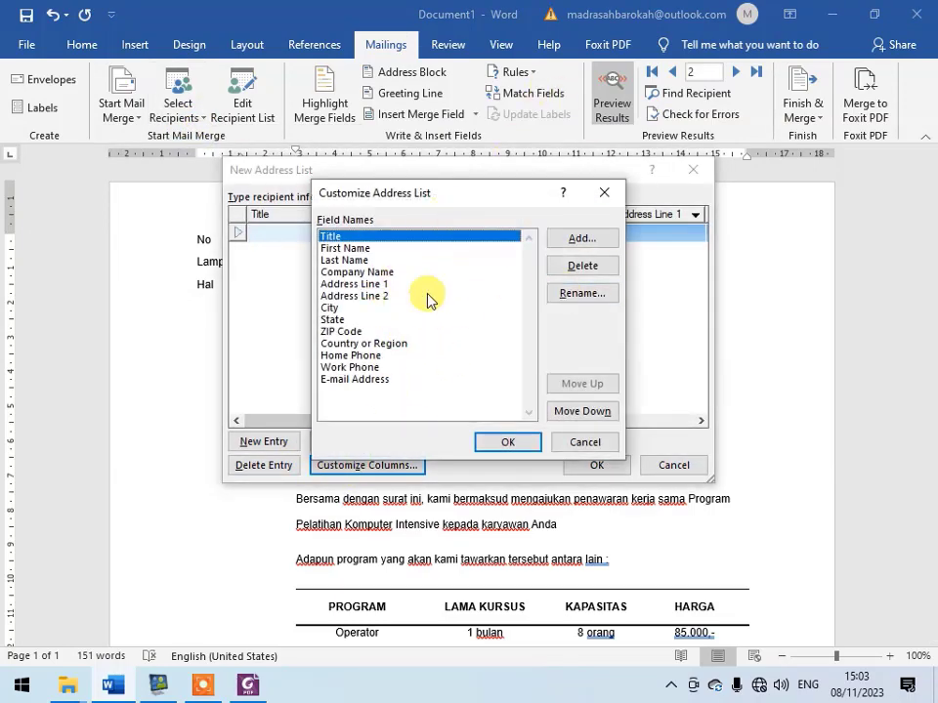
pyautogui.click(605, 194)
pyautogui.click(689, 172)
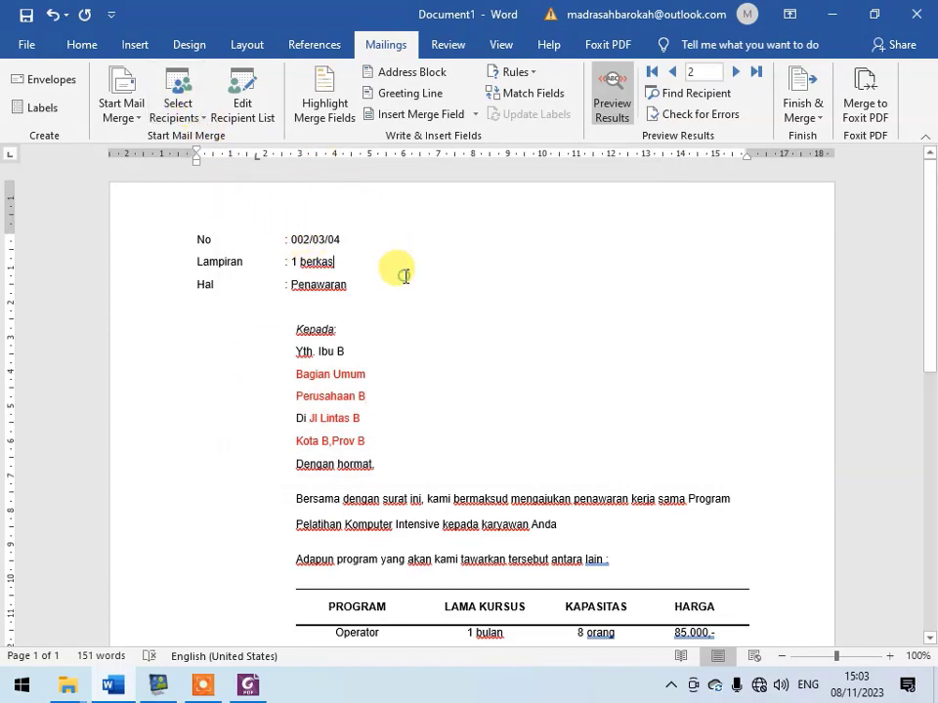
# - Save the mail merge letter as a Word document named "tugas surat 01" on the Desktop
pyautogui.click(27, 44)
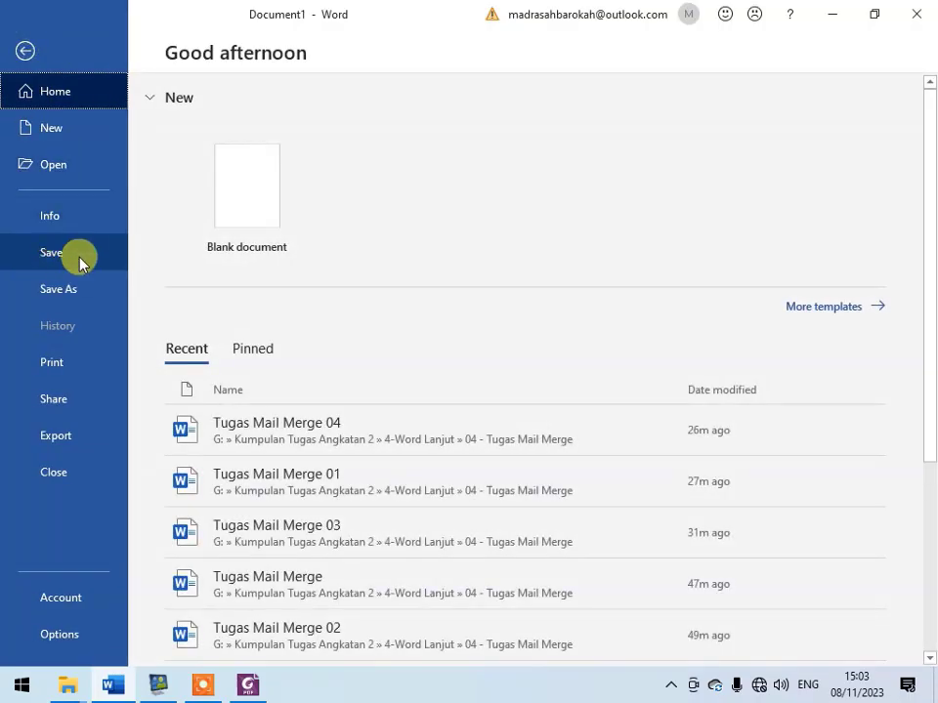
pyautogui.click(79, 260)
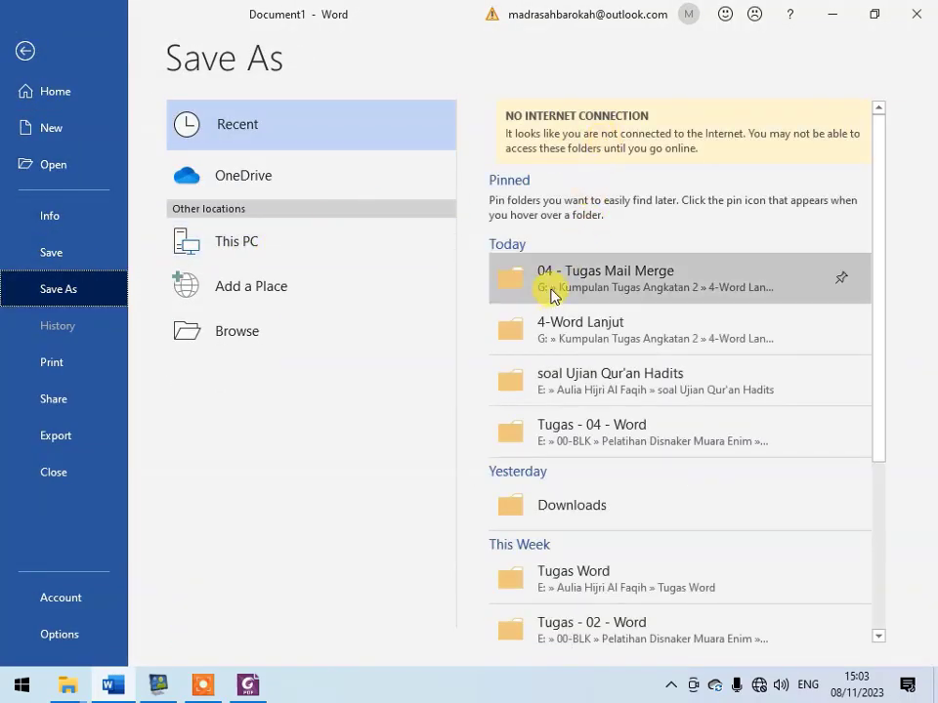
pyautogui.click(331, 337)
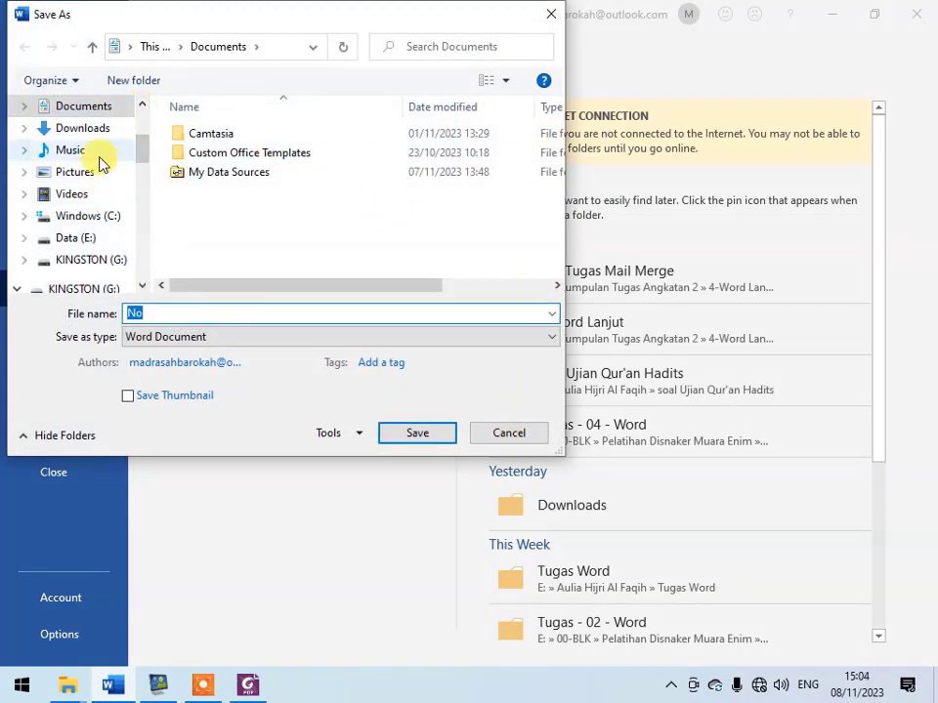
pyautogui.scroll(3, 94, 154)
pyautogui.scroll(-1, 92, 152)
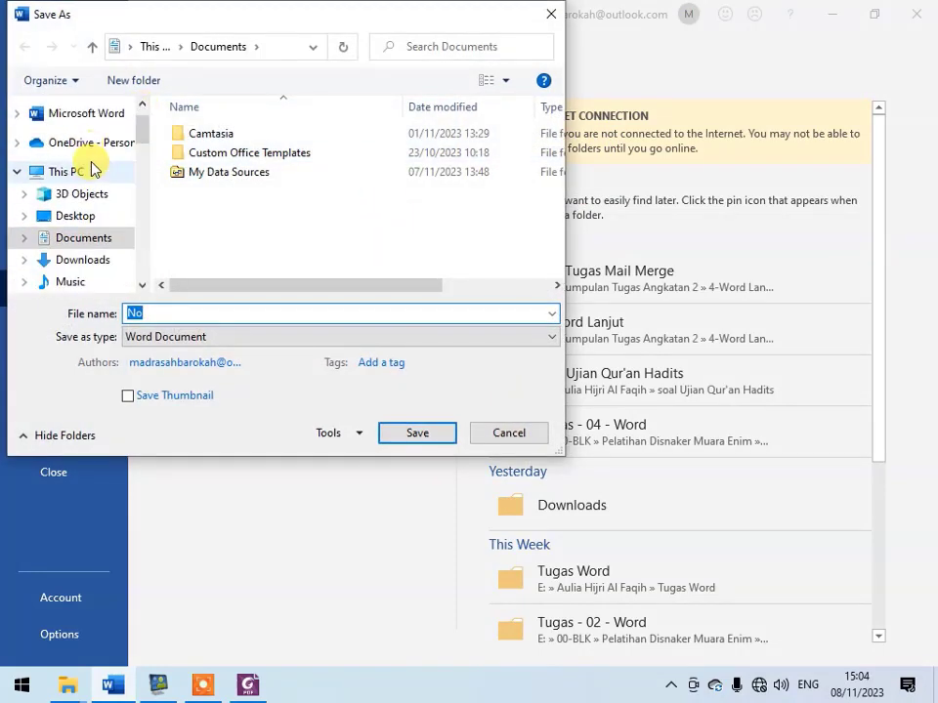
pyautogui.scroll(1, 94, 146)
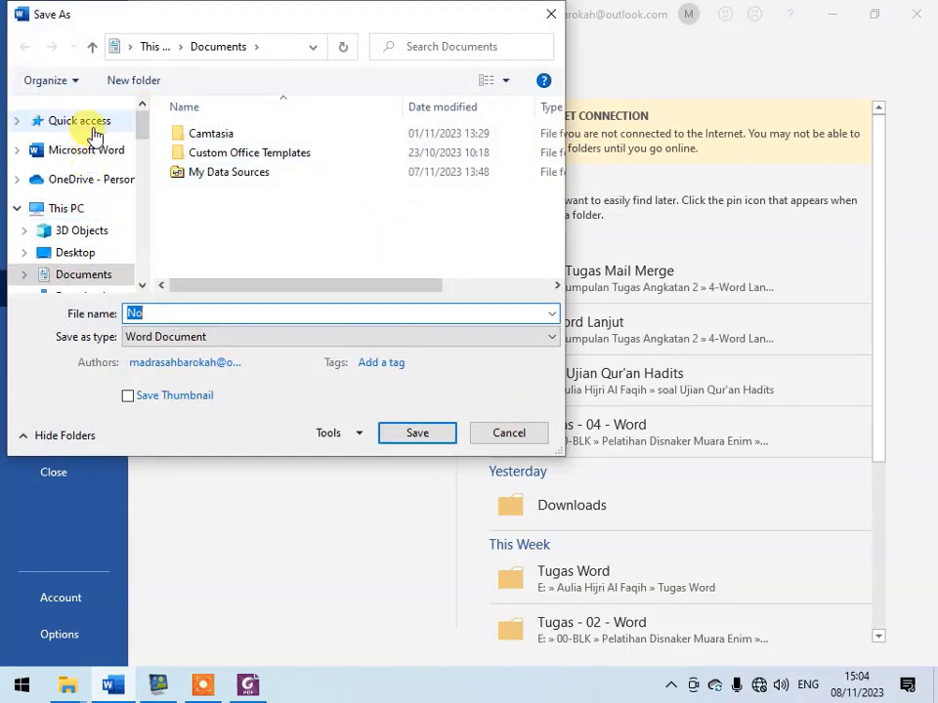
pyautogui.click(98, 251)
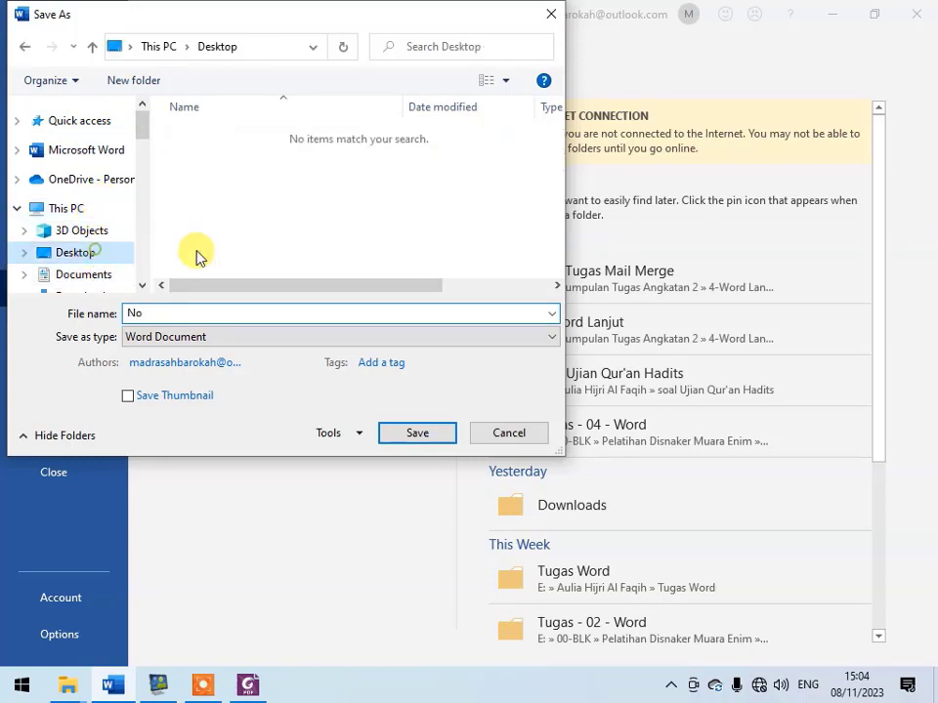
pyautogui.doubleClick(264, 312)
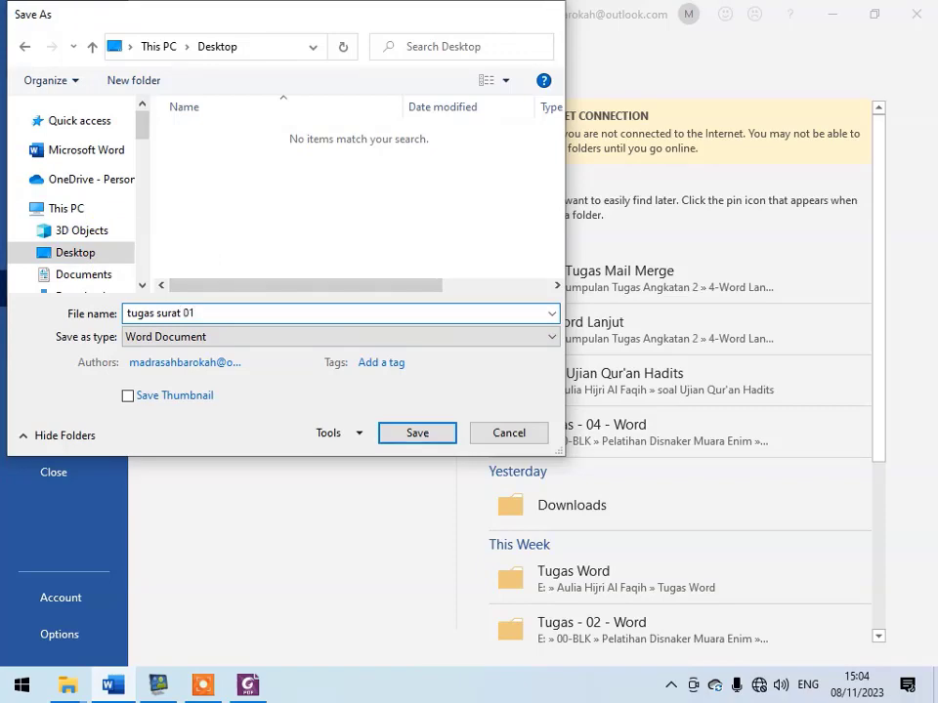
pyautogui.press('Return')
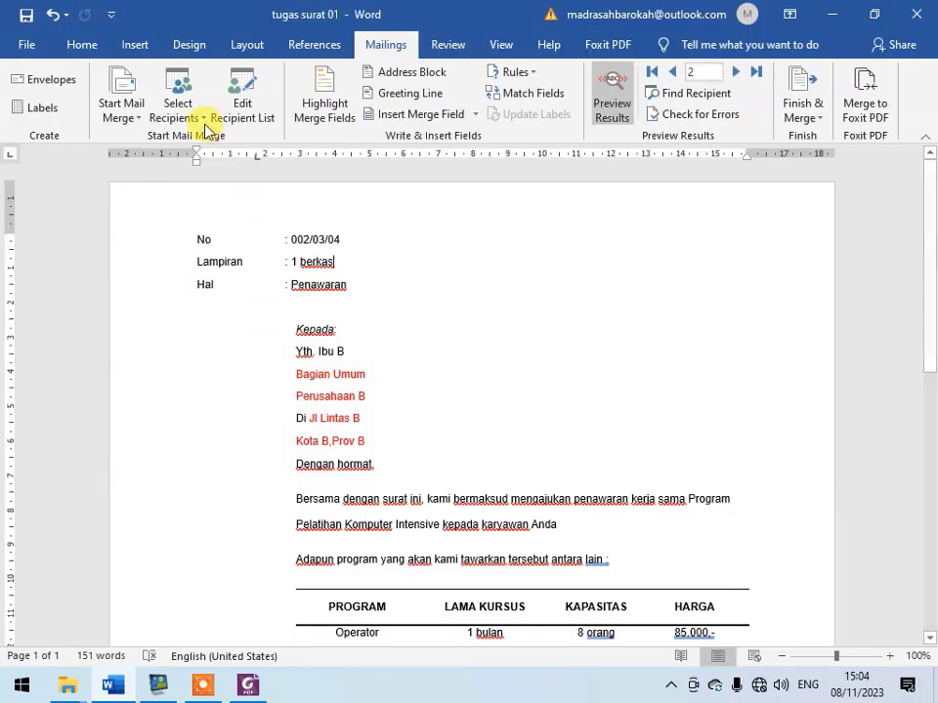
# - Save a copy of the letter on the Desktop under the name "tugas surat 02"
pyautogui.click(30, 46)
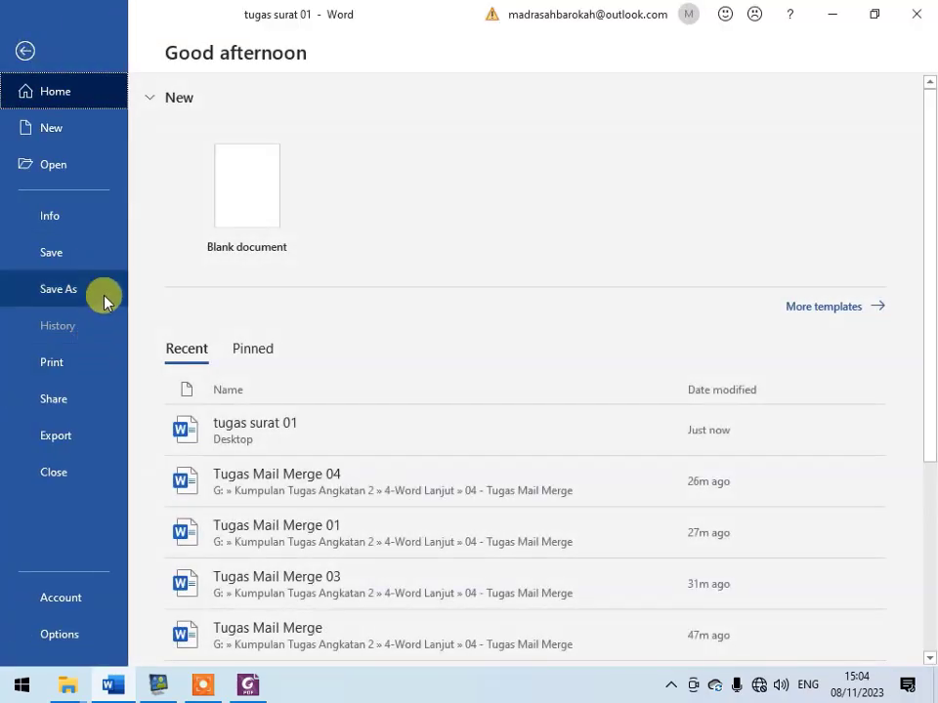
pyautogui.click(101, 292)
pyautogui.click(576, 225)
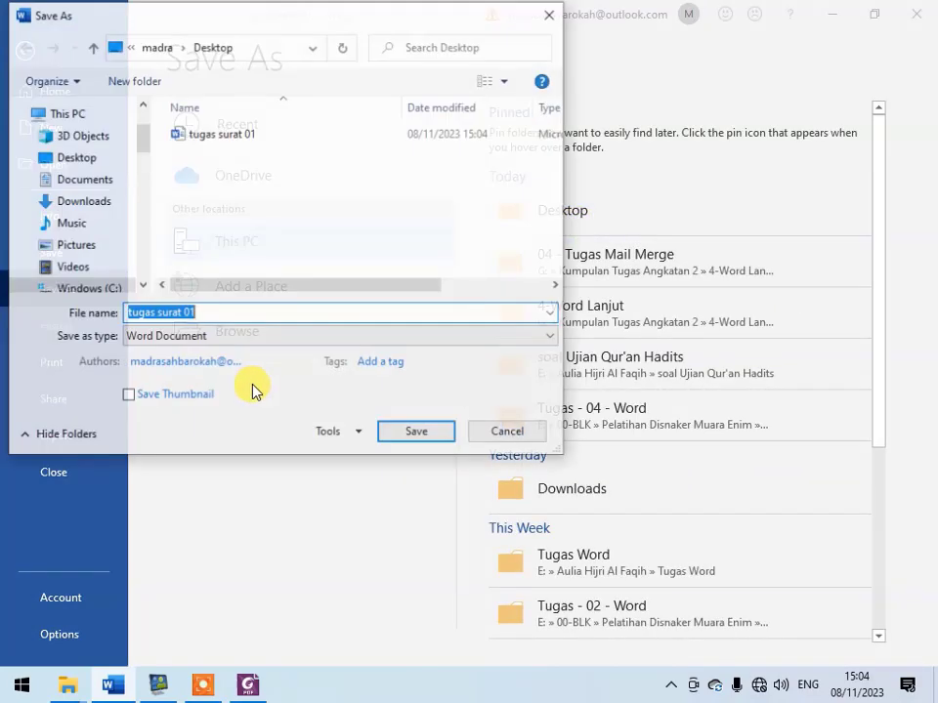
pyautogui.press('End')
pyautogui.press('BackSpace')
pyautogui.write('2')
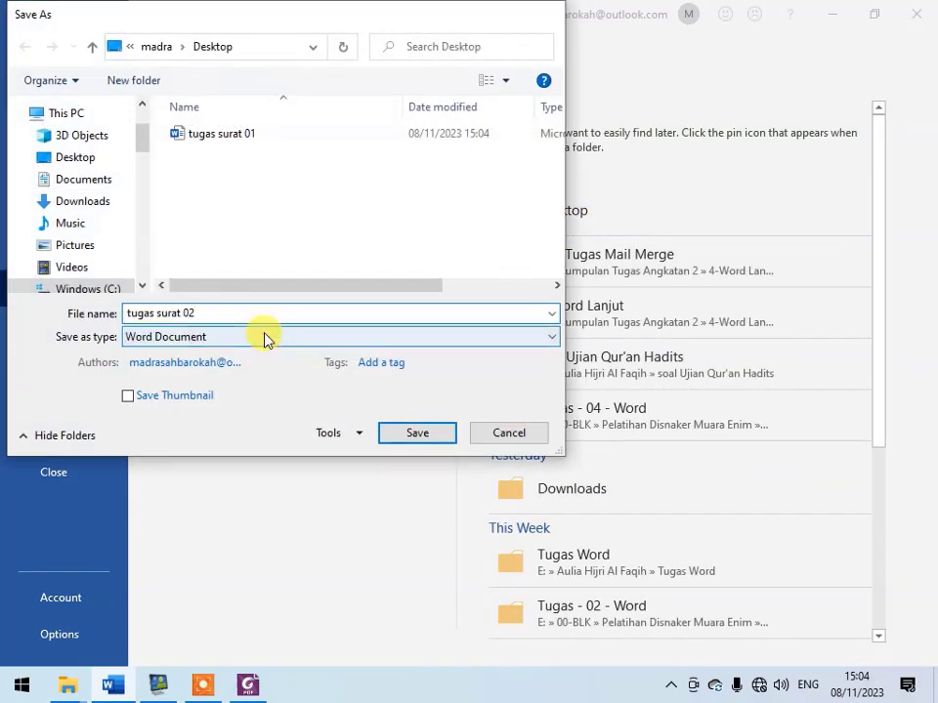
pyautogui.press('Return')
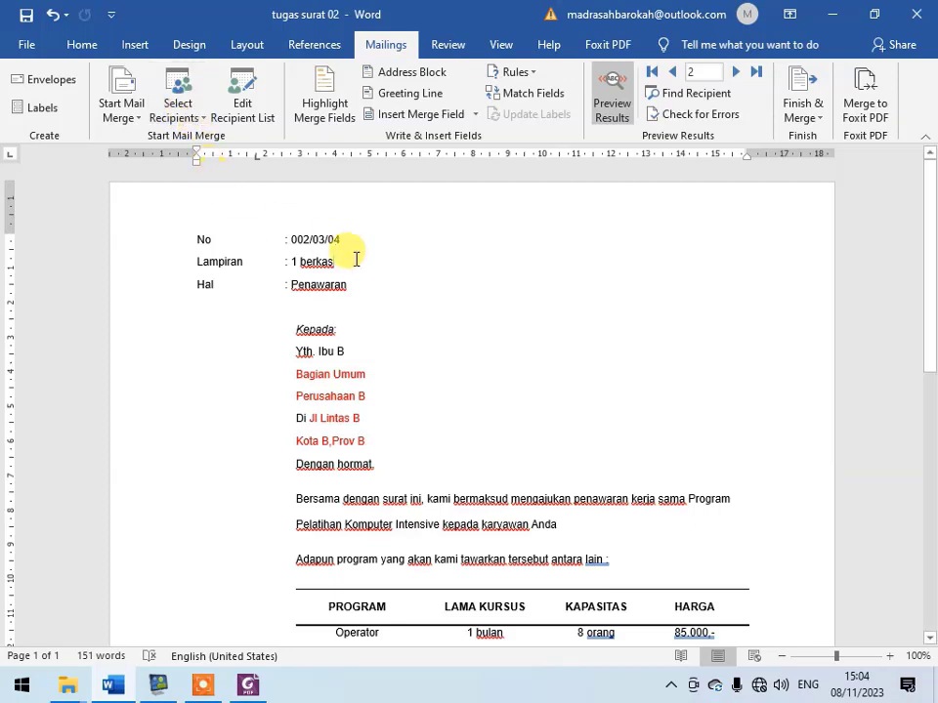
# - Turn off the merge results preview and delete the letter number merge field from the "No" line
pyautogui.click(622, 110)
pyautogui.click(301, 244)
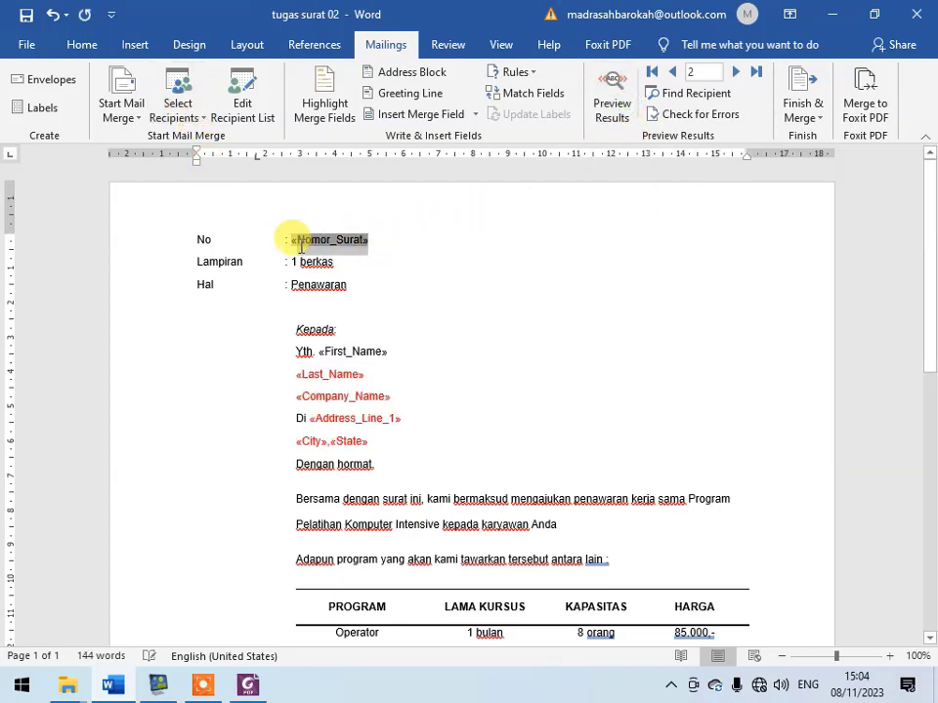
pyautogui.doubleClick(294, 244)
pyautogui.press('Delete')
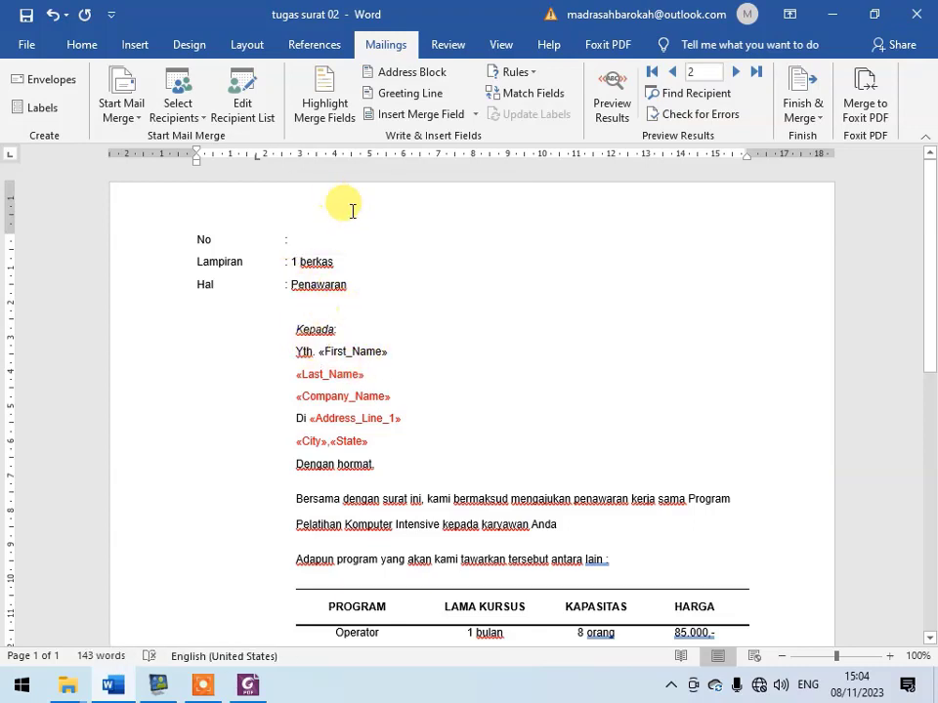
# - View the recipient source options, including using an existing list, and leave without choosing one
pyautogui.click(200, 118)
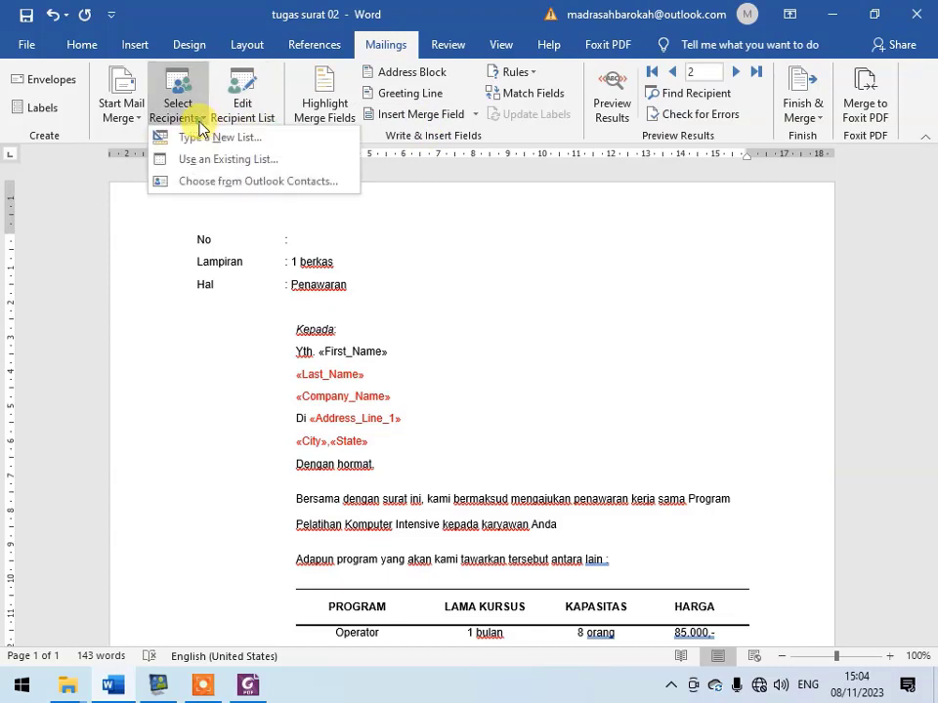
pyautogui.click(200, 117)
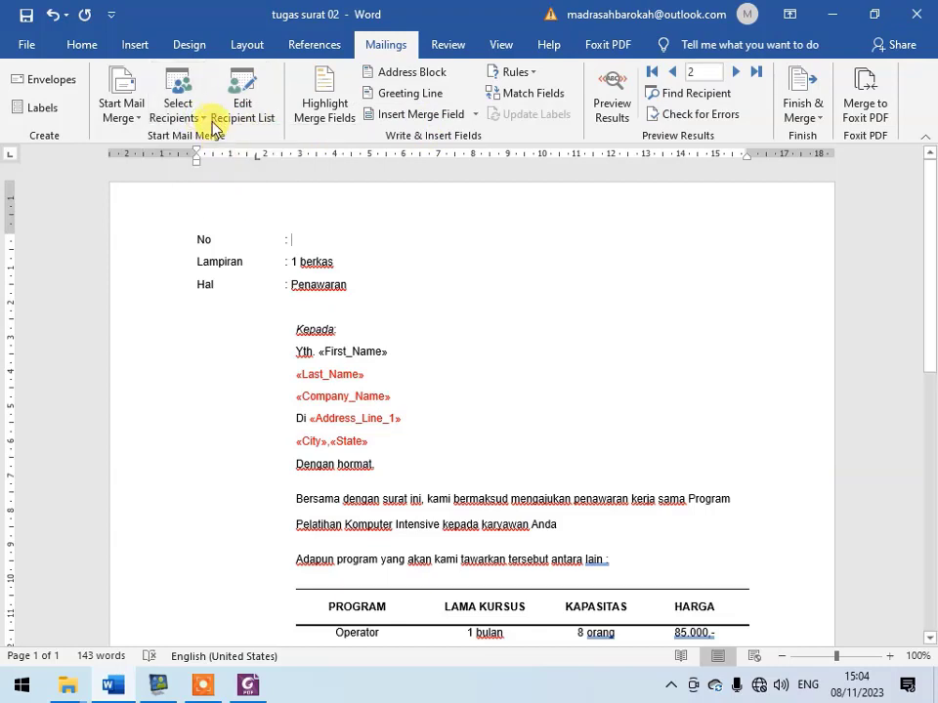
pyautogui.click(193, 119)
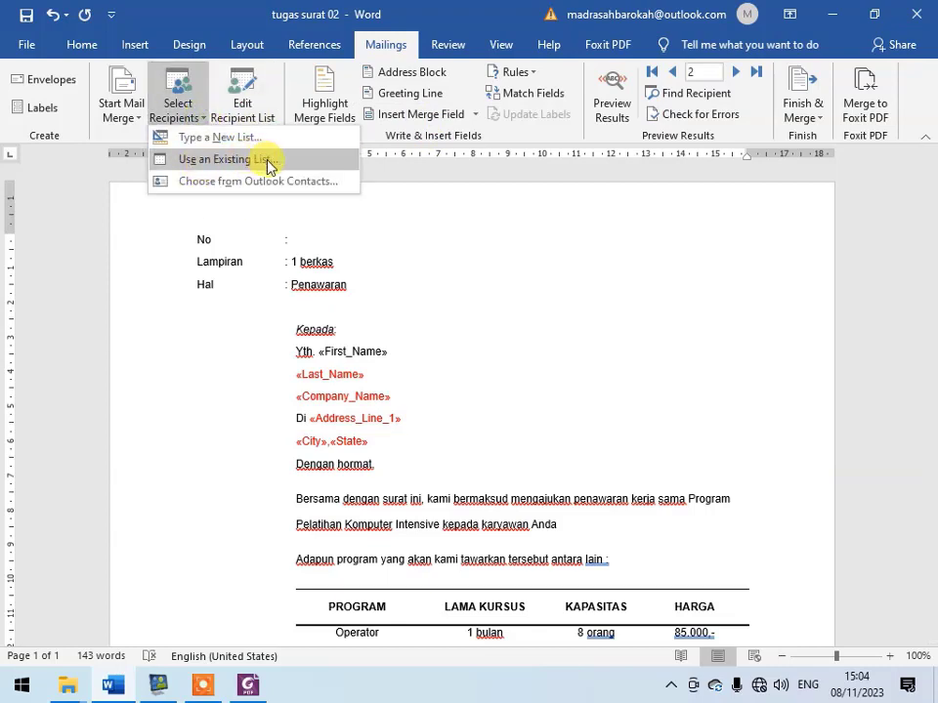
pyautogui.click(346, 327)
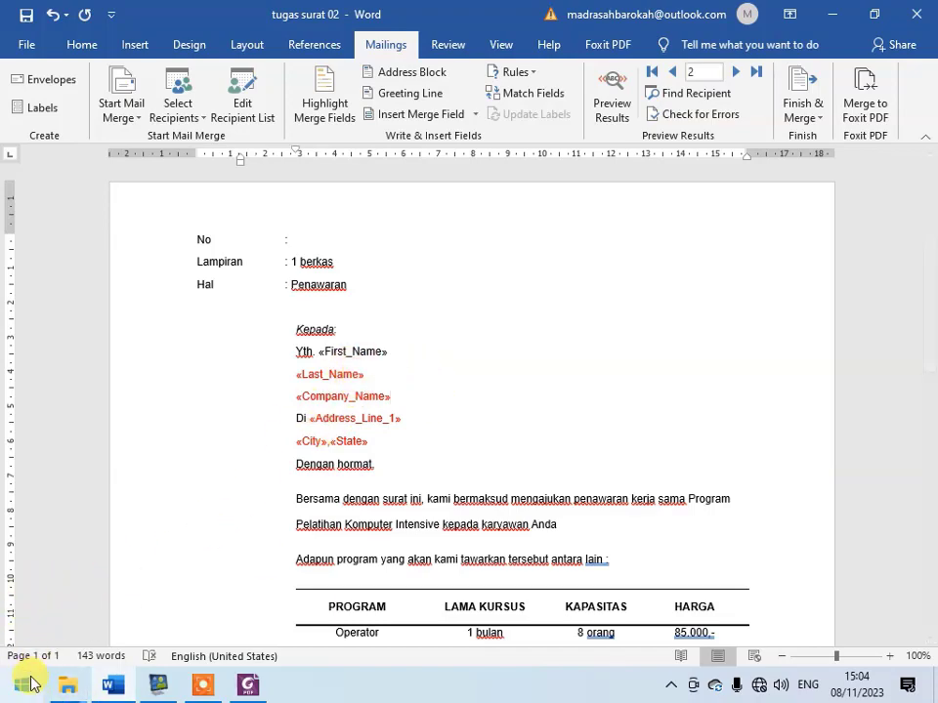
# - Launch Excel and create a blank workbook for the recipient data
pyautogui.click(22, 686)
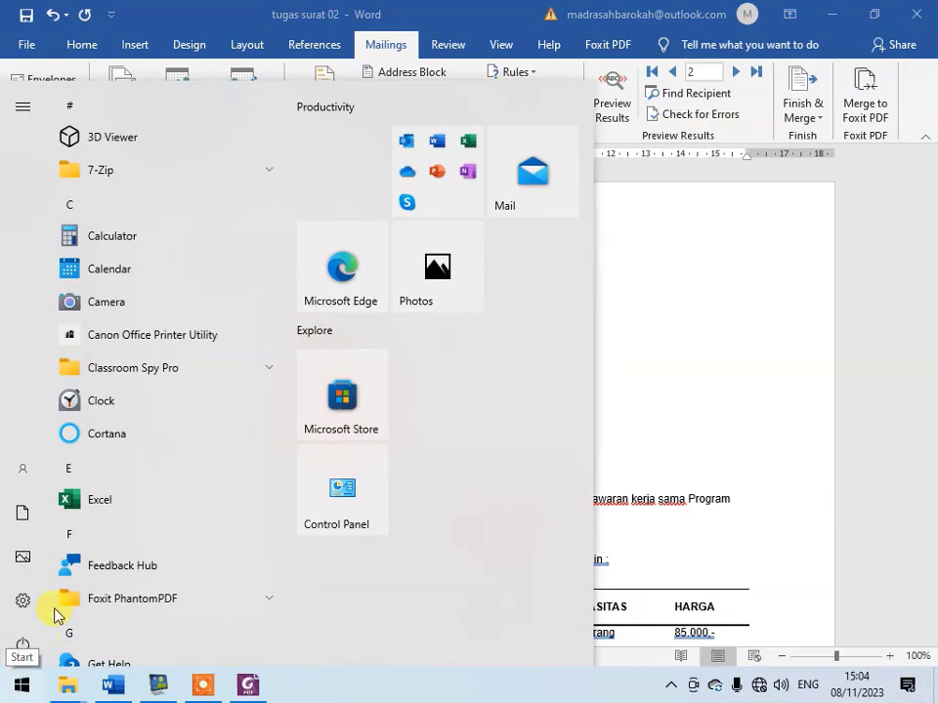
pyautogui.click(130, 499)
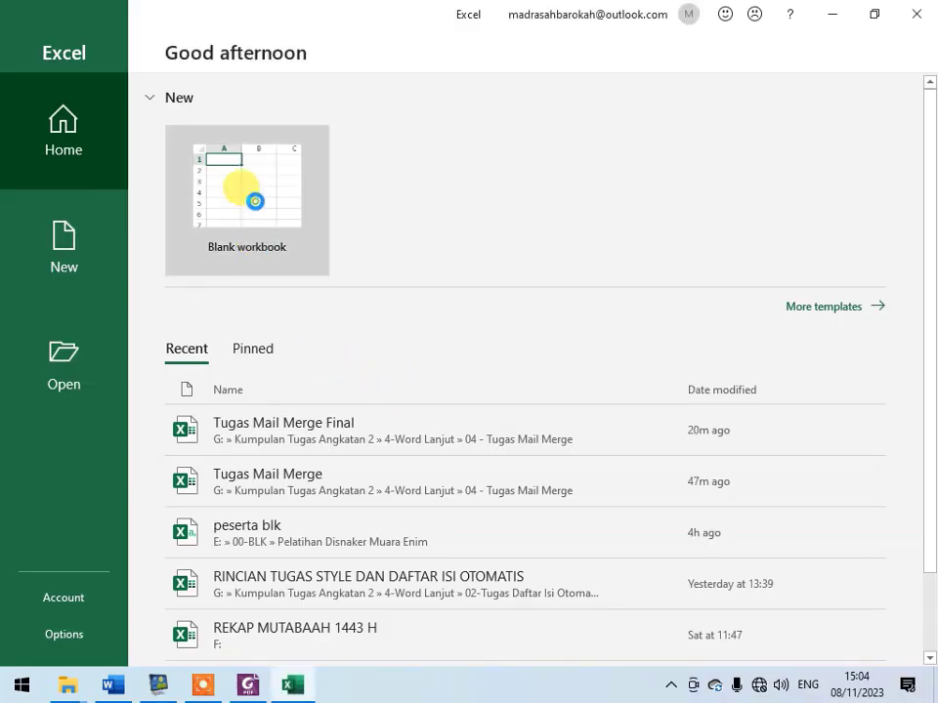
pyautogui.click(254, 200)
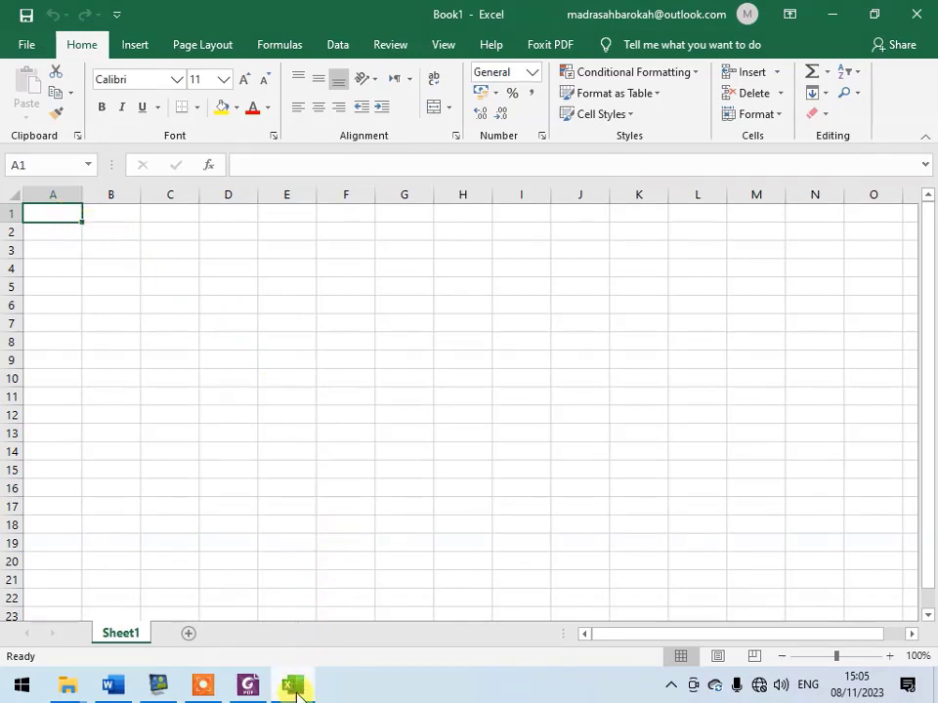
# - Enter the column header "Nomor Surat" in cell A1 of the new workbook
pyautogui.click(221, 688)
pyautogui.click(247, 687)
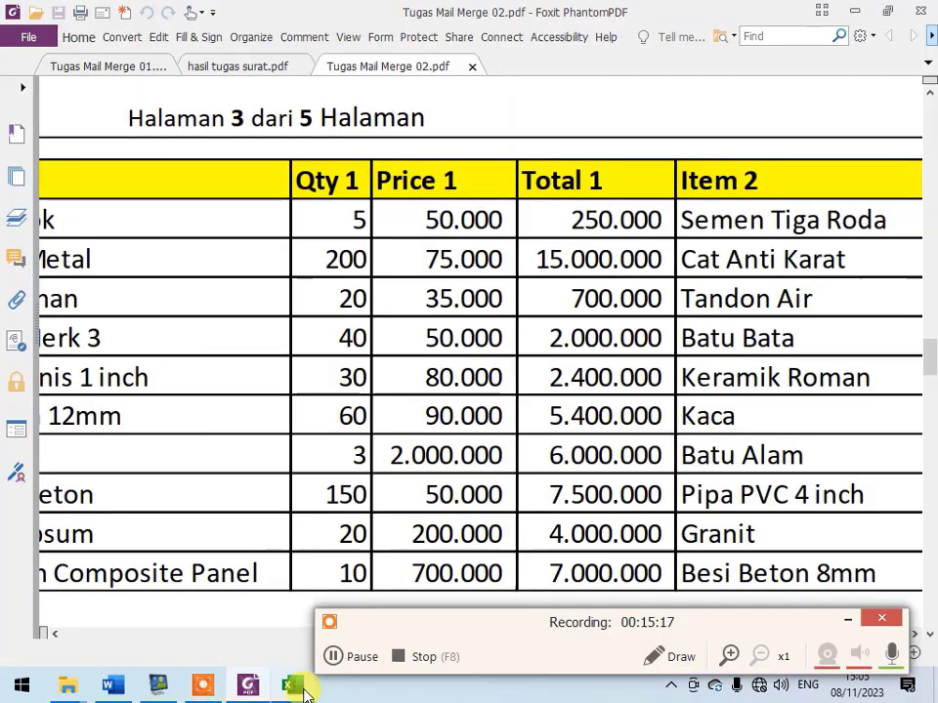
pyautogui.click(297, 686)
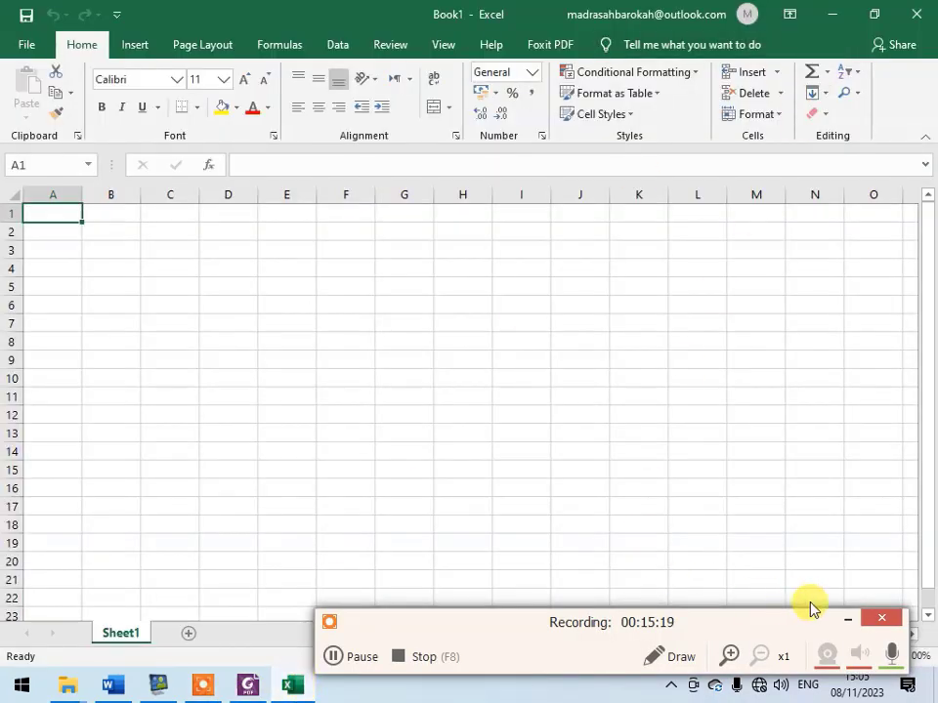
pyautogui.click(845, 618)
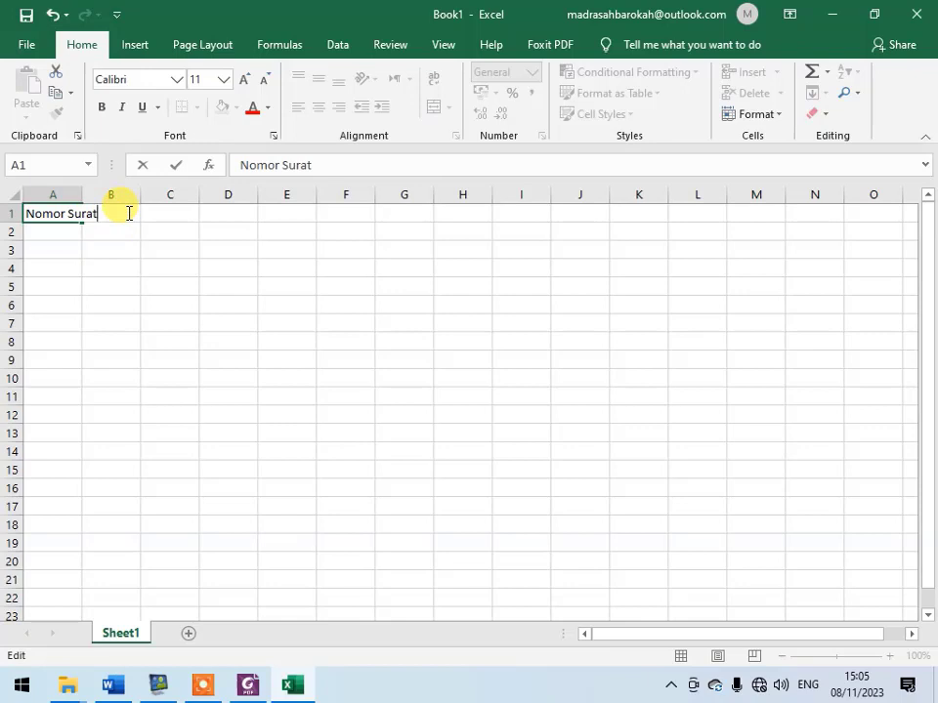
pyautogui.click(128, 213)
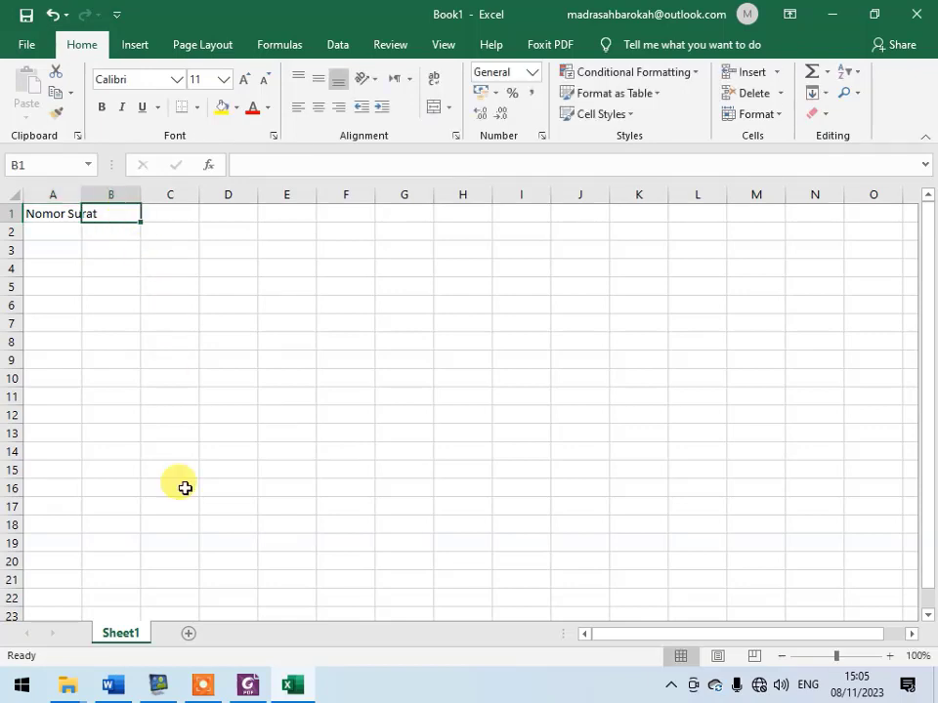
# - Preview the merged letter in Word, and enter the headers "Nama" in B1 and "Bagian" in C1 of the Excel sheet
pyautogui.click(114, 685)
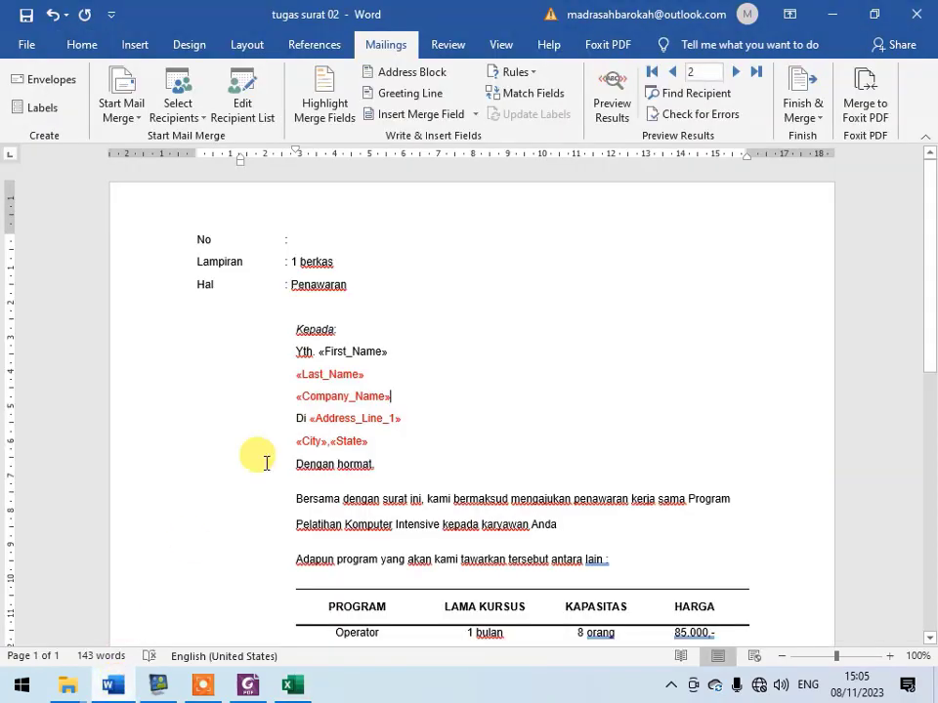
pyautogui.hotkey('alt', 'Tab')
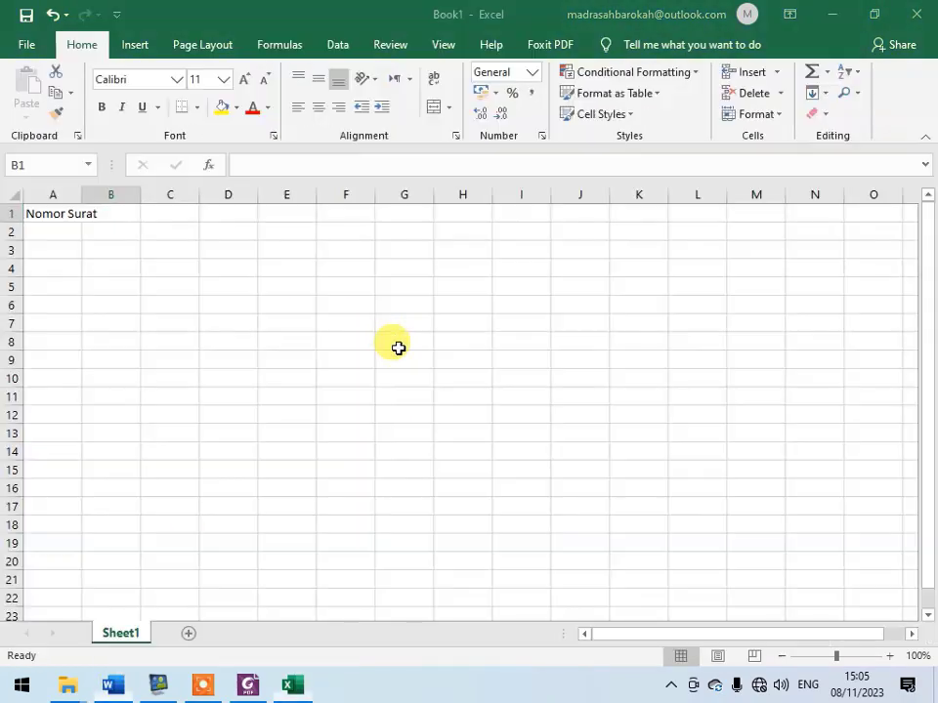
pyautogui.hotkey('alt', 'Tab')
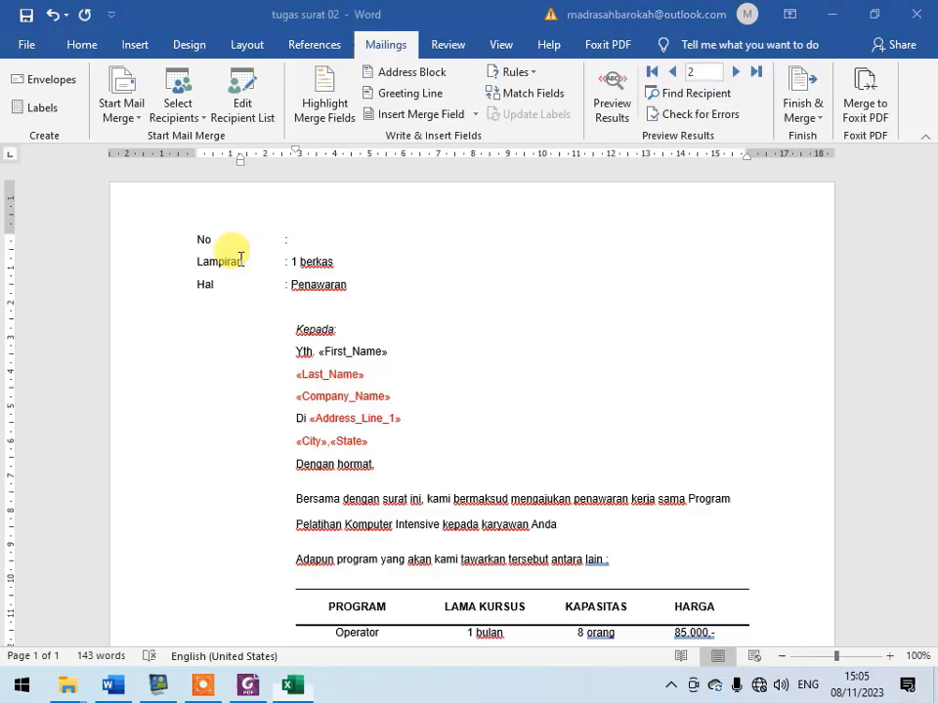
pyautogui.click(612, 98)
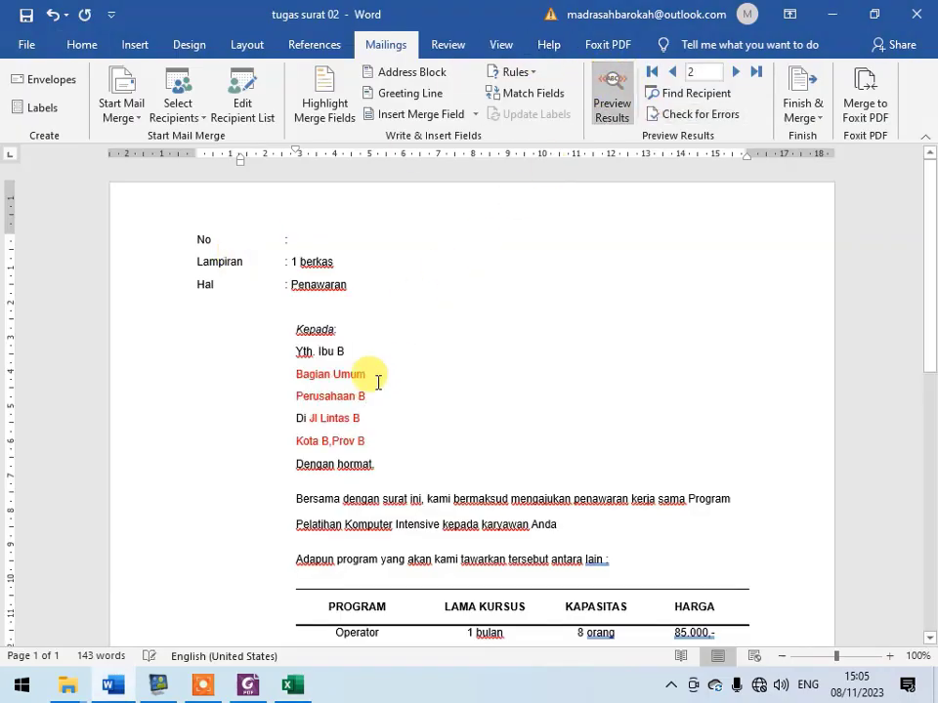
pyautogui.hotkey('alt', 'Tab')
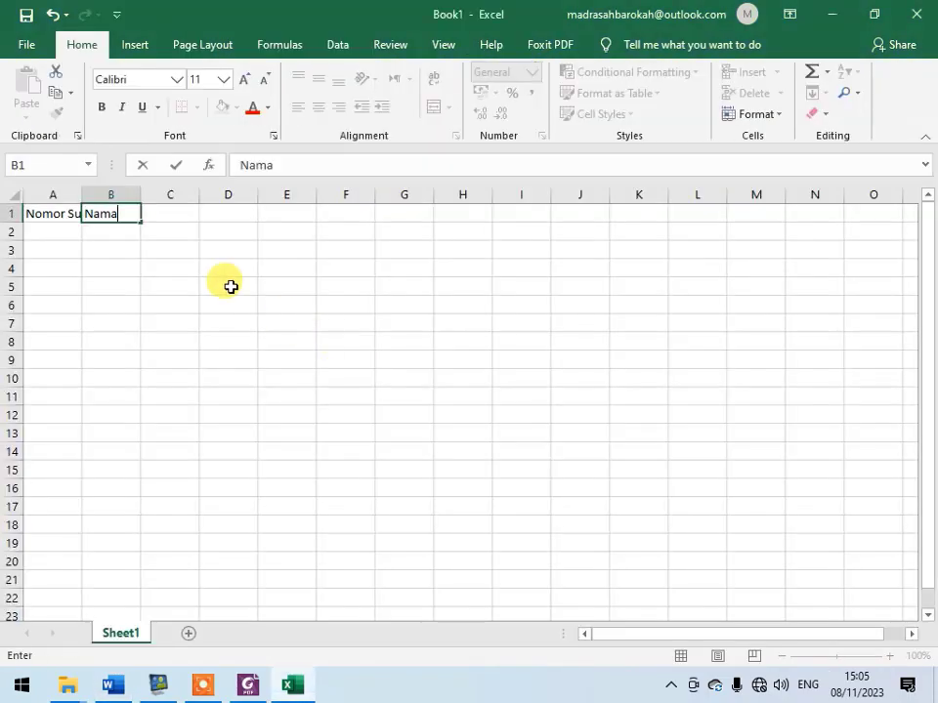
pyautogui.click(184, 214)
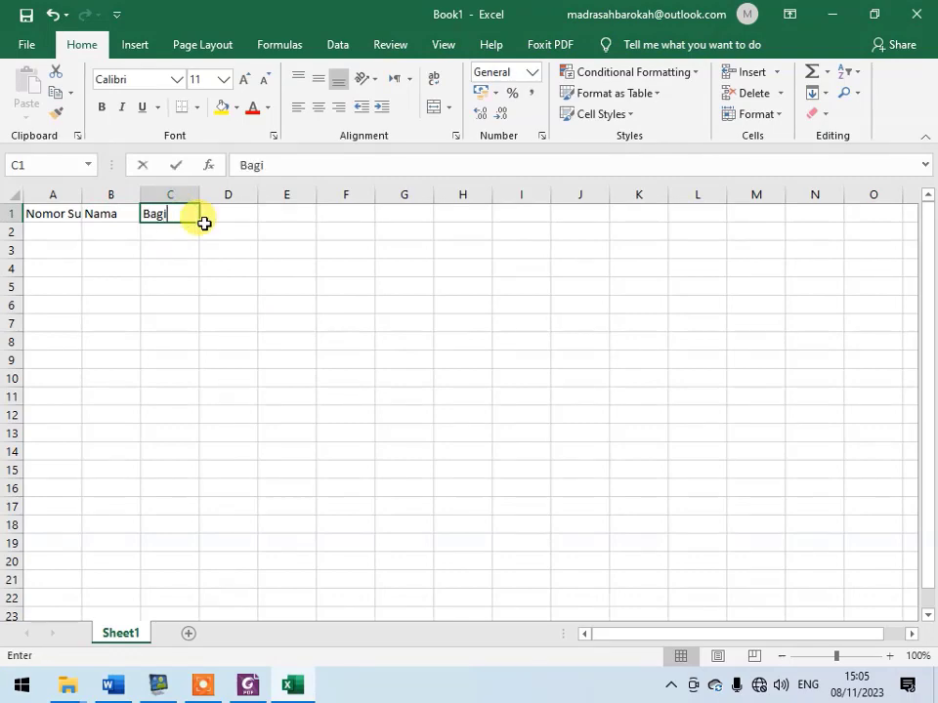
pyautogui.press('Tab')
# - Check the letter's address lines in Word, and add the headers "Perusahaan" in D1 and "Alamat" in E1 of the Excel sheet
pyautogui.hotkey('alt', 'Tab')
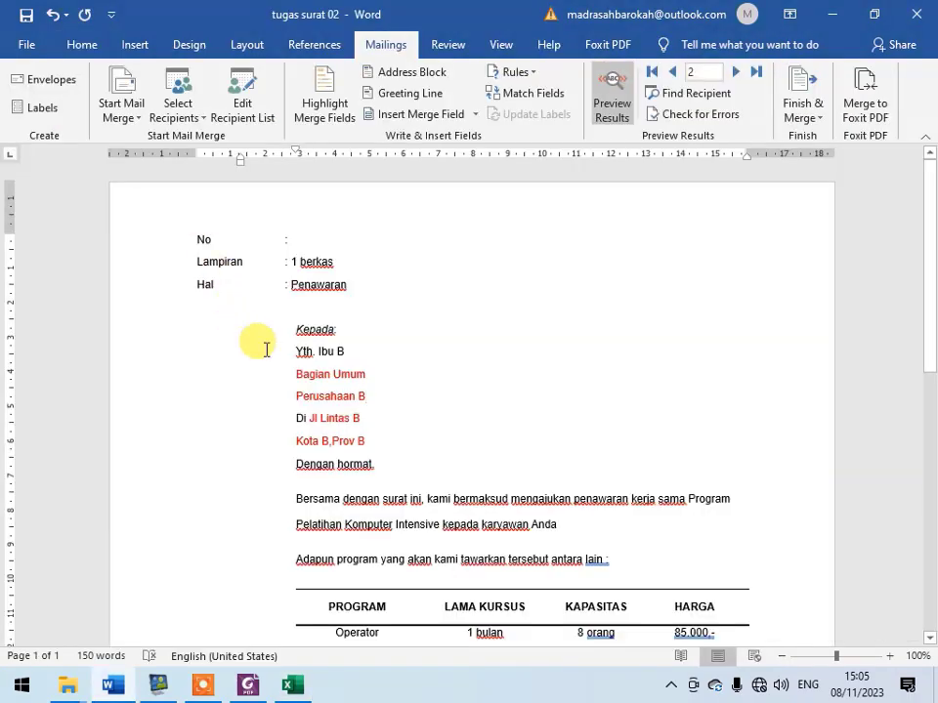
pyautogui.hotkey('alt', 'Tab')
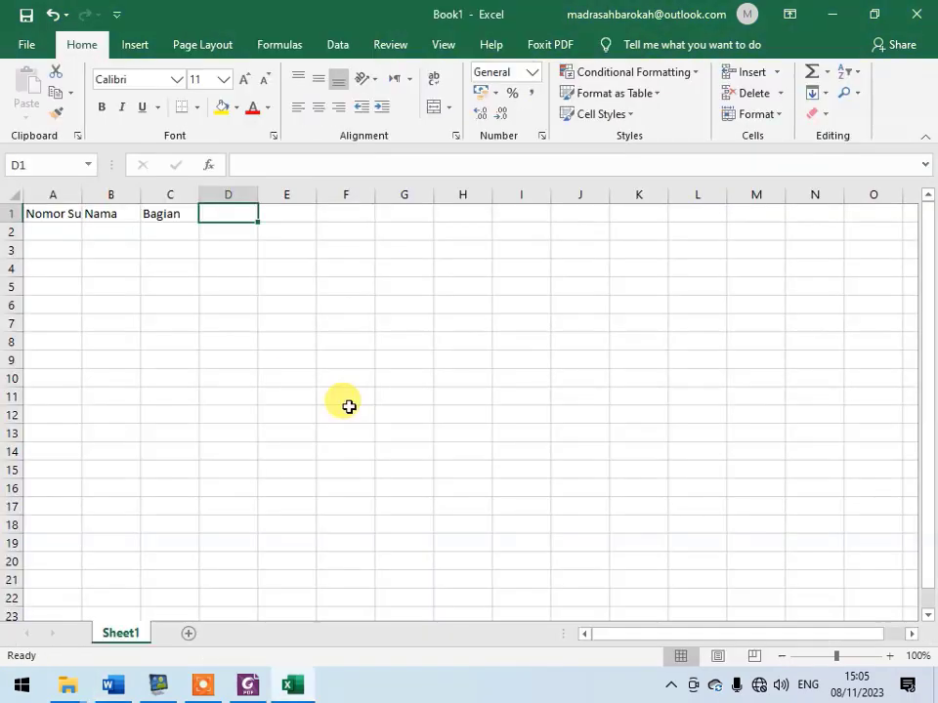
pyautogui.write('Perusahaan')
pyautogui.press('Tab')
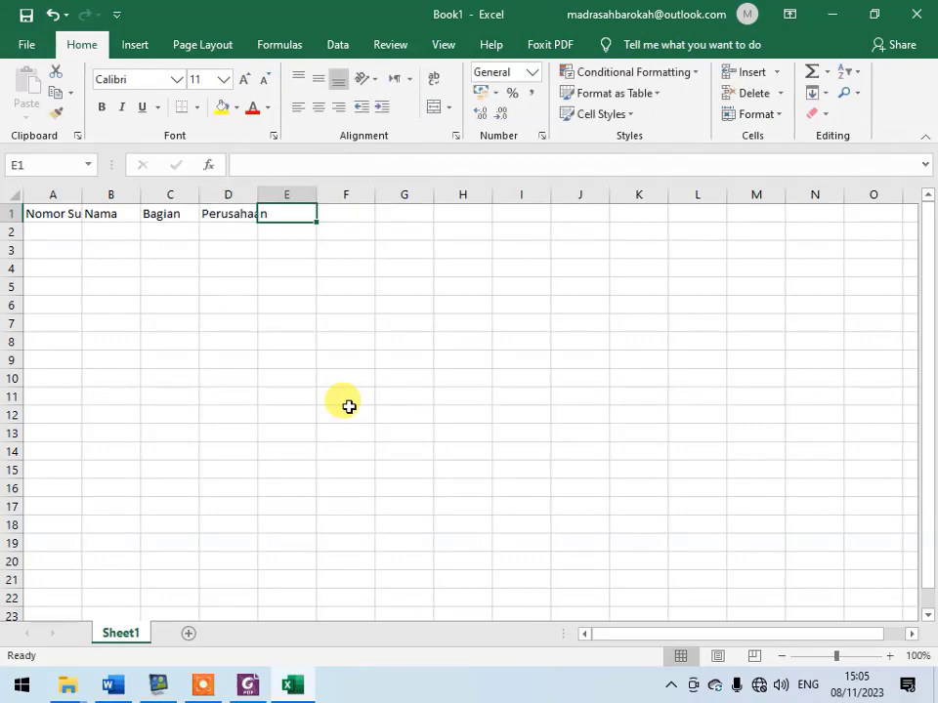
pyautogui.hotkey('alt', 'Tab')
# - Complete the header row with "Kota" in cell F1 and "Provinsi" in cell G1
pyautogui.hotkey('alt', 'Tab')
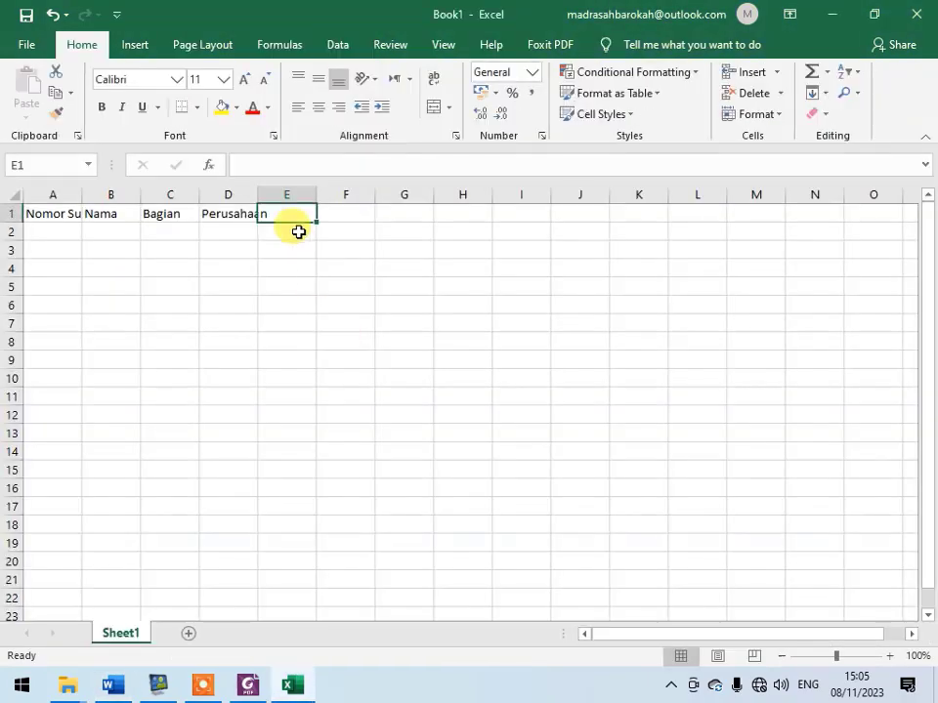
pyautogui.write('Alamat')
pyautogui.press('Tab')
pyautogui.hotkey('alt', 'Tab')
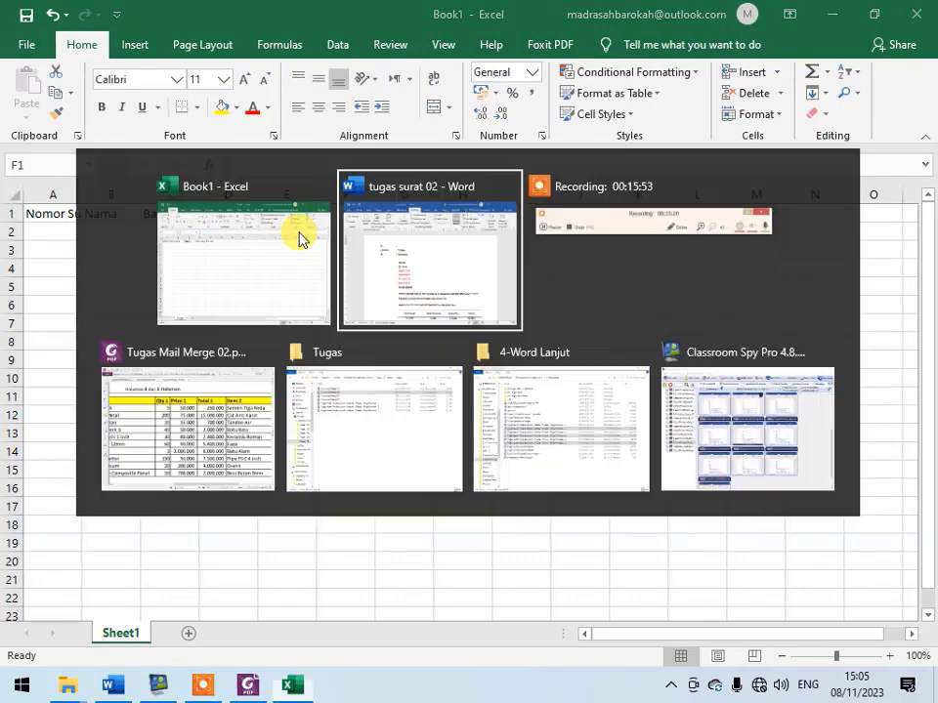
pyautogui.hotkey('alt', 'Tab')
pyautogui.write('Kot')
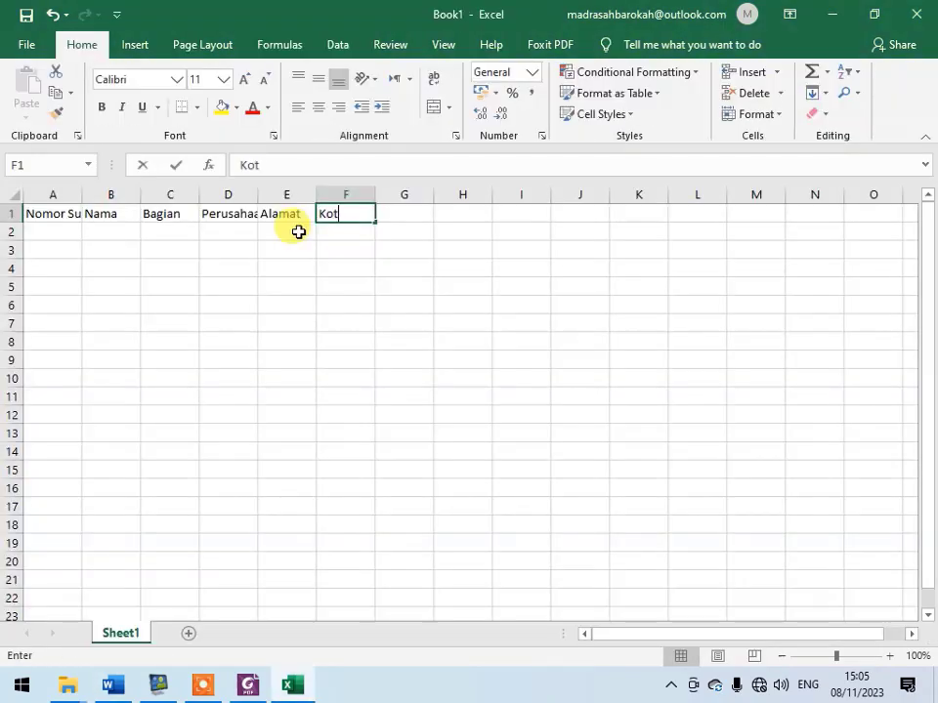
pyautogui.write('a')
pyautogui.press('Tab')
pyautogui.write('Provin')
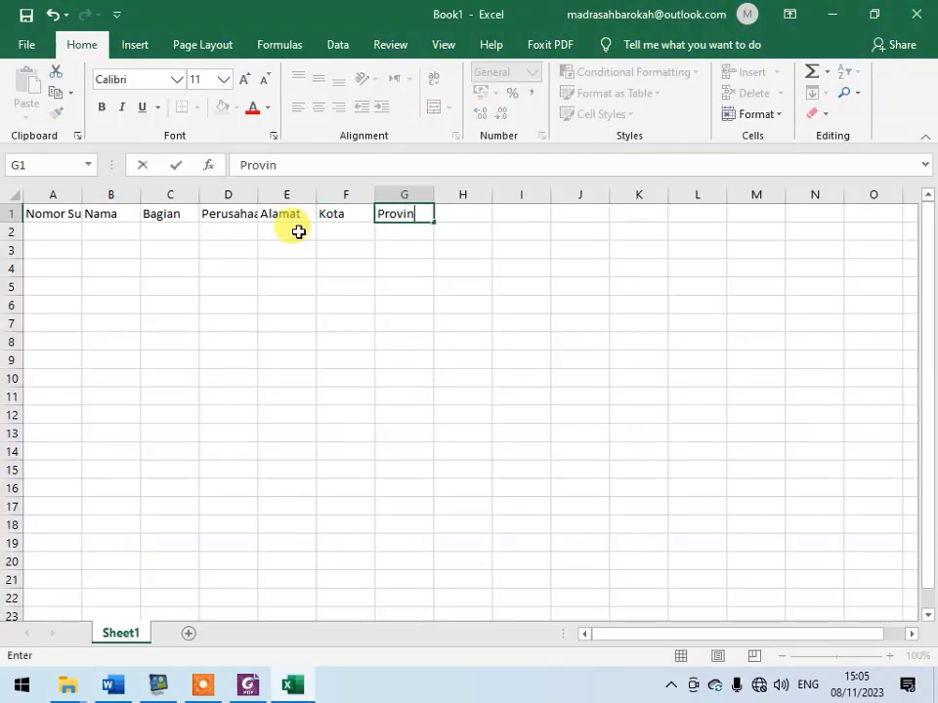
pyautogui.write('si')
pyautogui.press('Return')
# - Switch to Foxit PhantomPDF and examine the recipient data table in "Tugas Mail Merge 01.pdf"
pyautogui.click(250, 686)
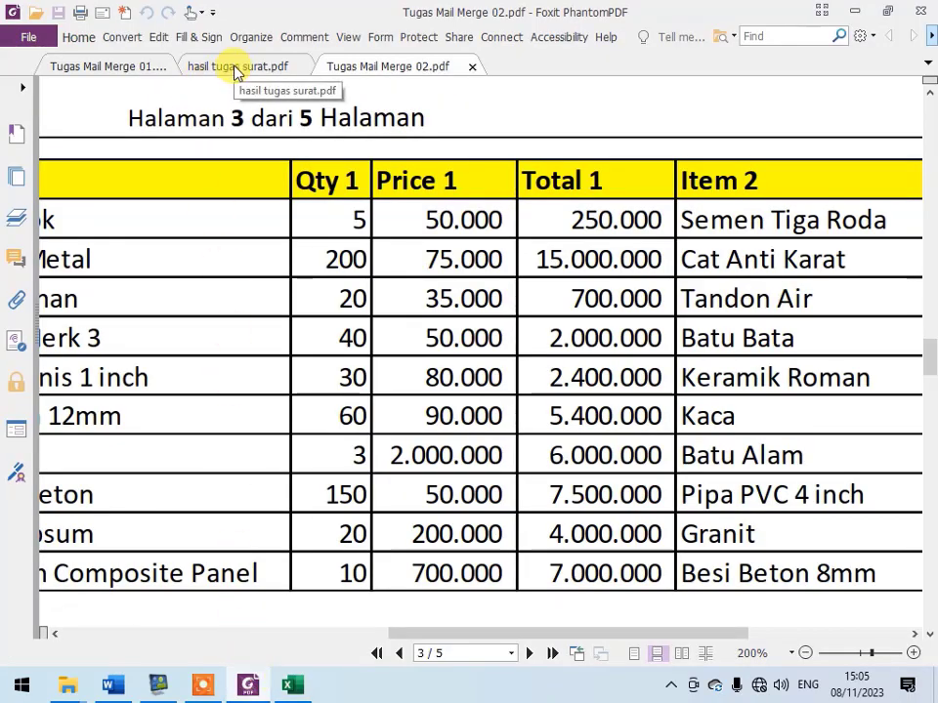
pyautogui.click(149, 68)
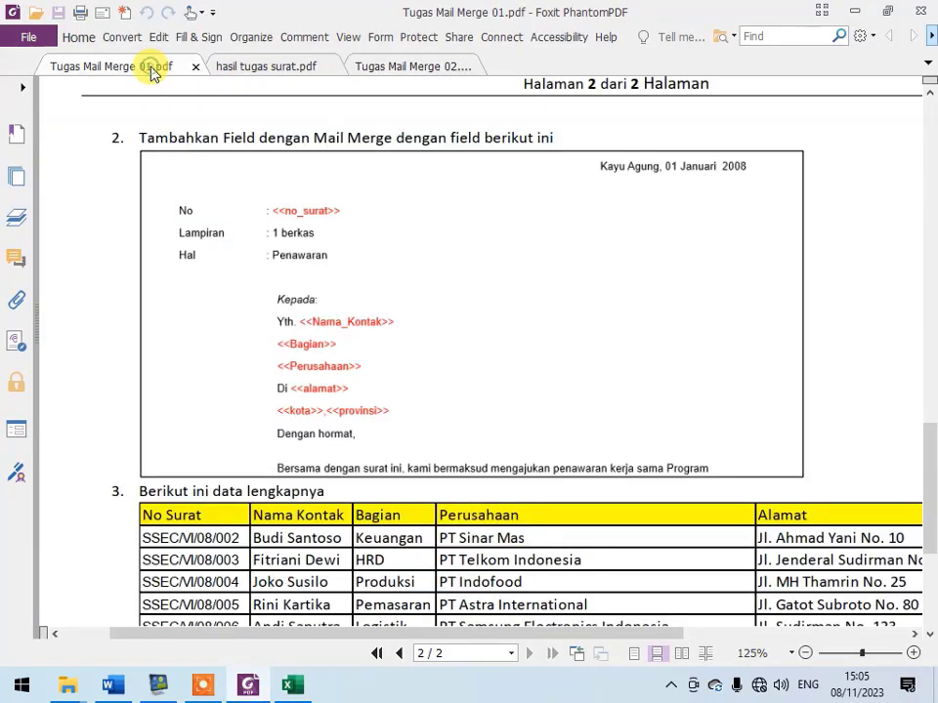
pyautogui.scroll(-3, 337, 427)
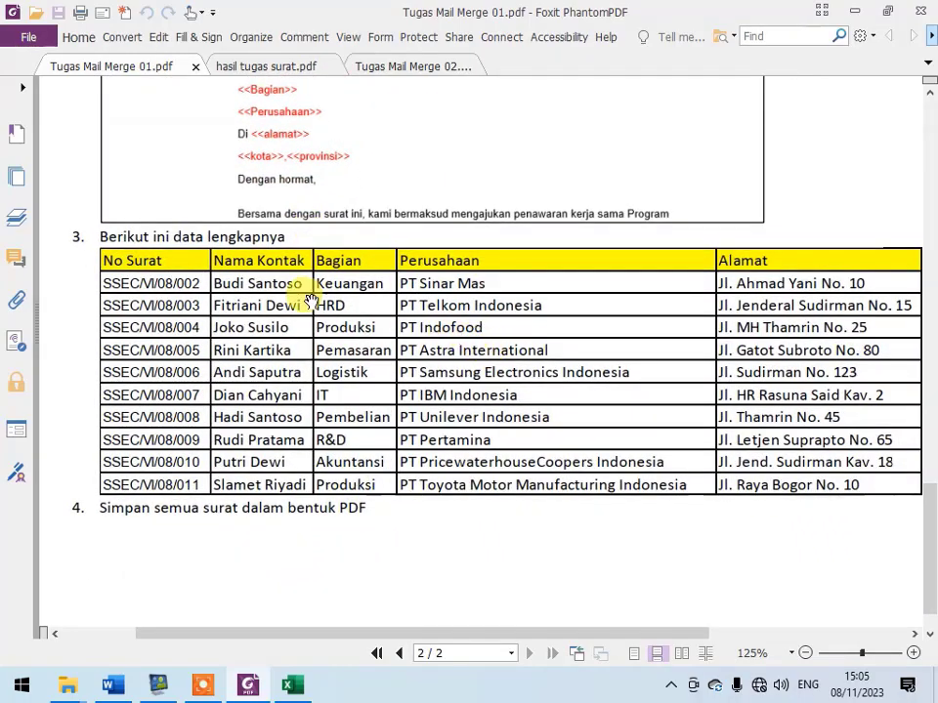
pyautogui.keyDown('ctrl'); pyautogui.scroll(1, 366, 367); pyautogui.keyUp('ctrl')
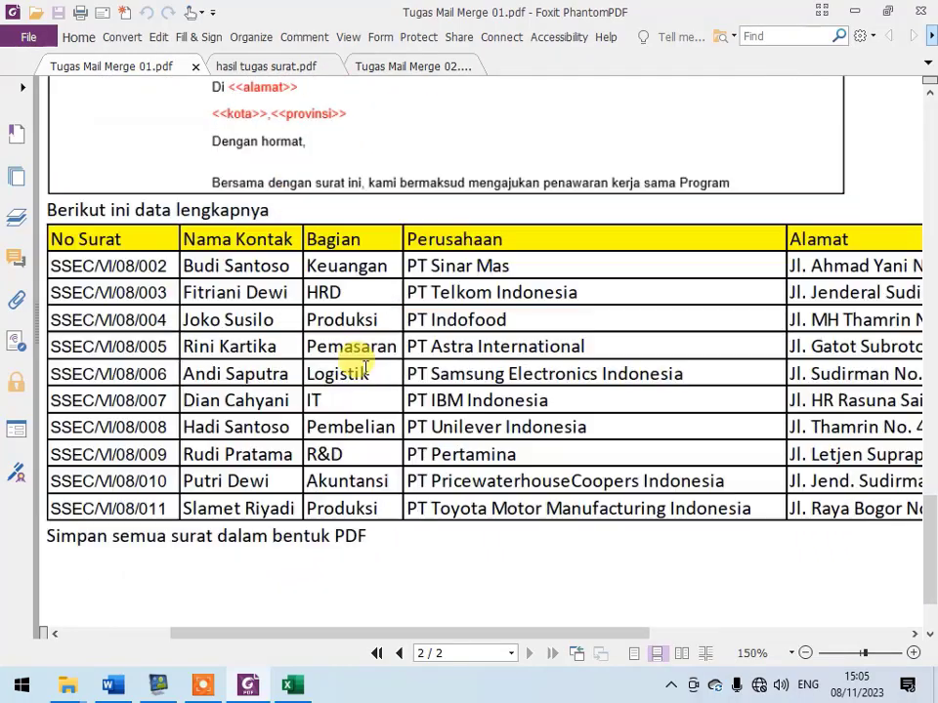
pyautogui.keyDown('ctrl'); pyautogui.scroll(-1, 369, 361); pyautogui.keyUp('ctrl')
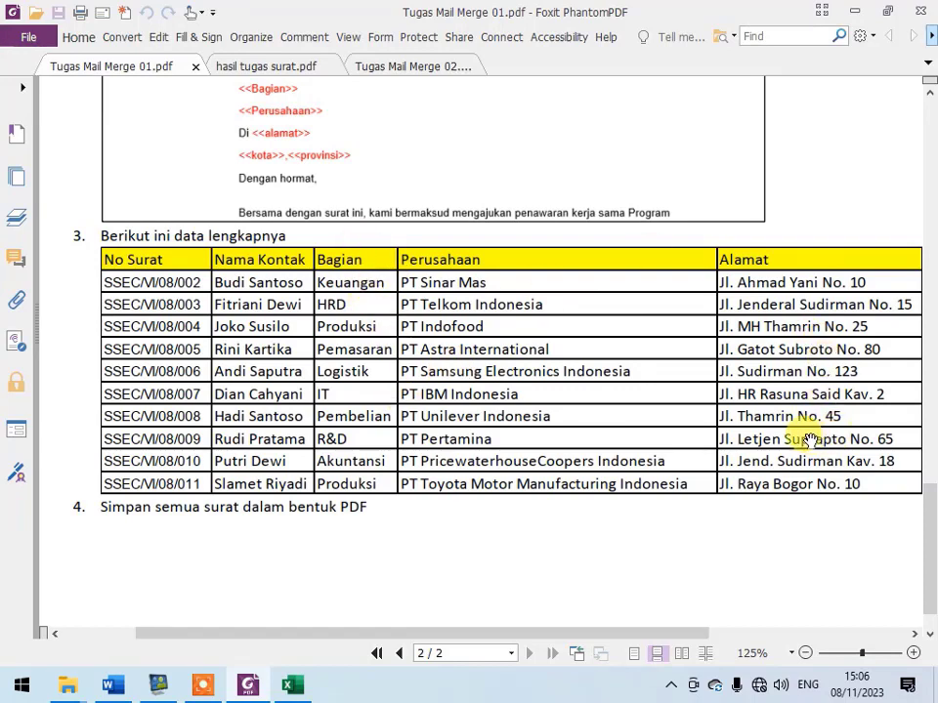
# - Switch back to Excel and enter 001 as text in cell A2
pyautogui.hotkey('alt', 'Tab')
pyautogui.click(57, 234)
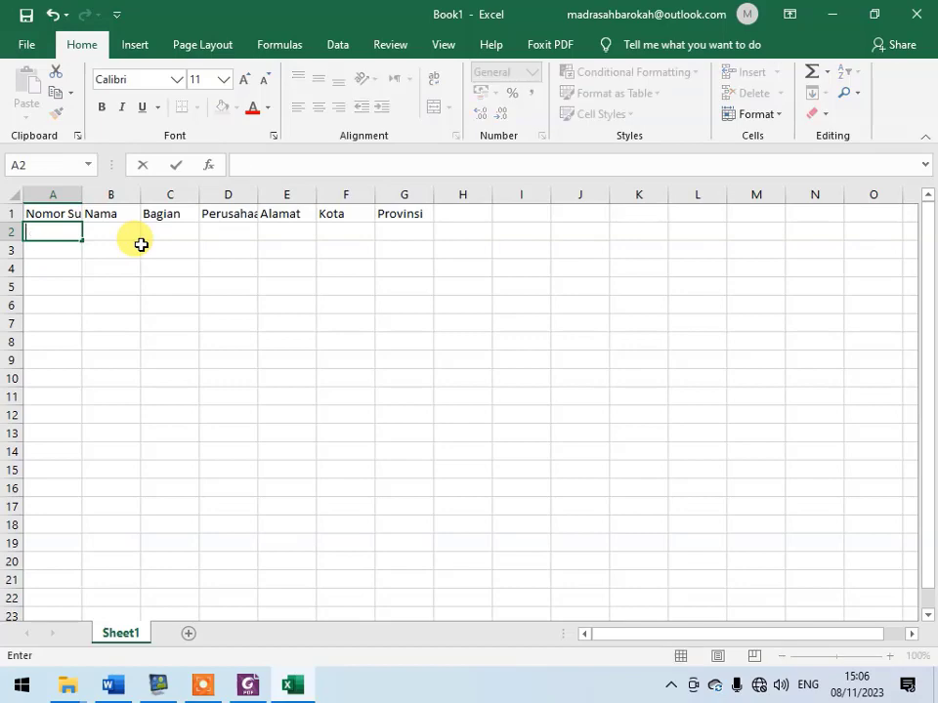
pyautogui.write("'001")
pyautogui.press('Return')
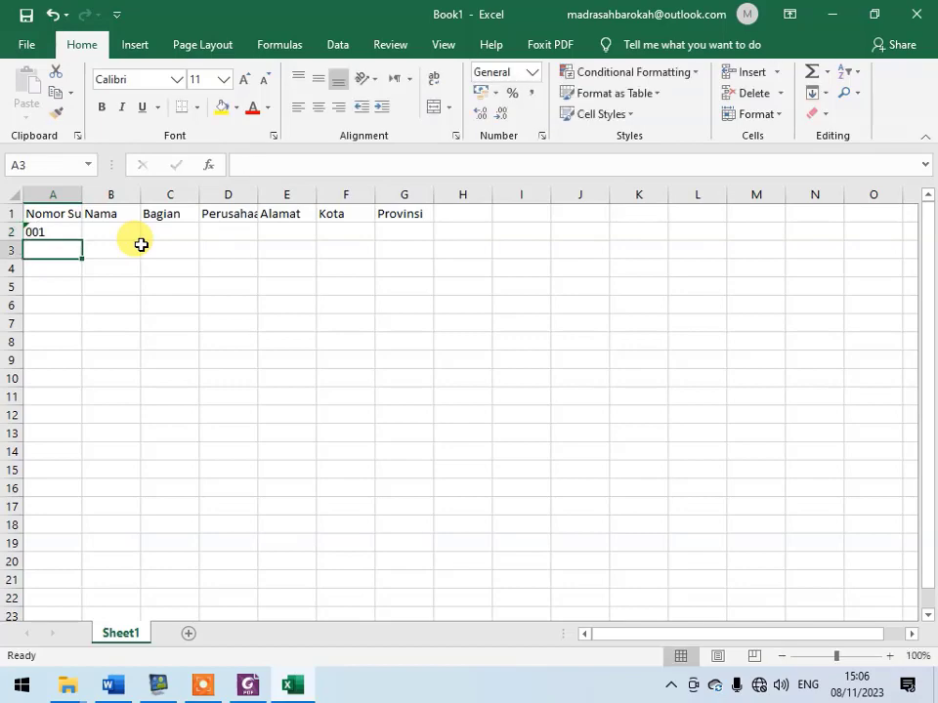
# - Replace the entry in cell A2 with SSCE/001 and fill the number series down to SSCE/004 in A5
pyautogui.hotkey('alt', 'Tab')
pyautogui.hotkey('alt', 'Tab')
pyautogui.press('Up')
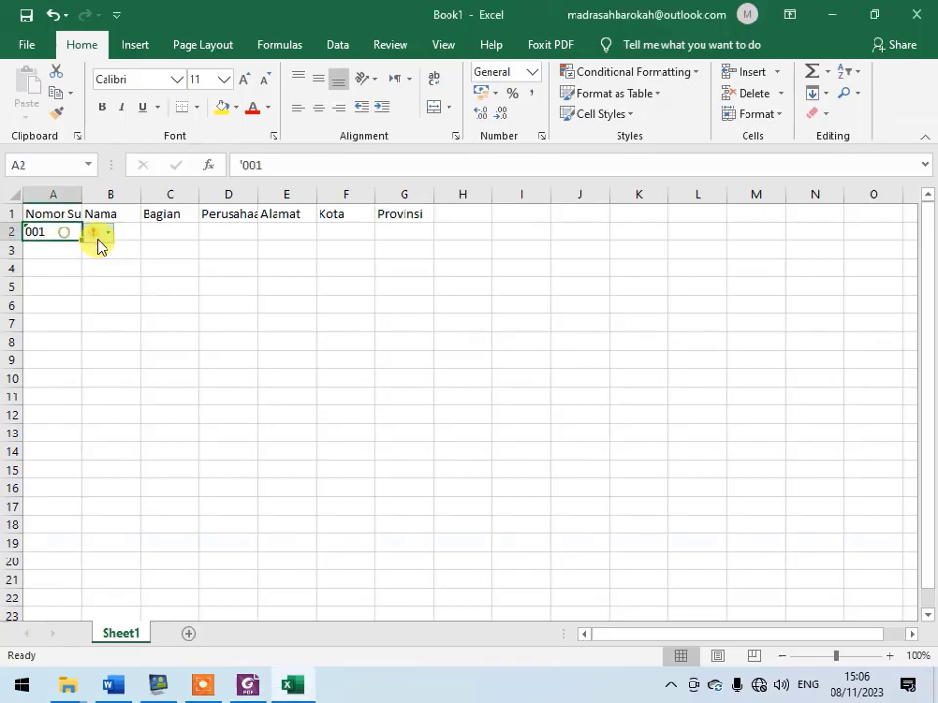
pyautogui.write('SSCE/00')
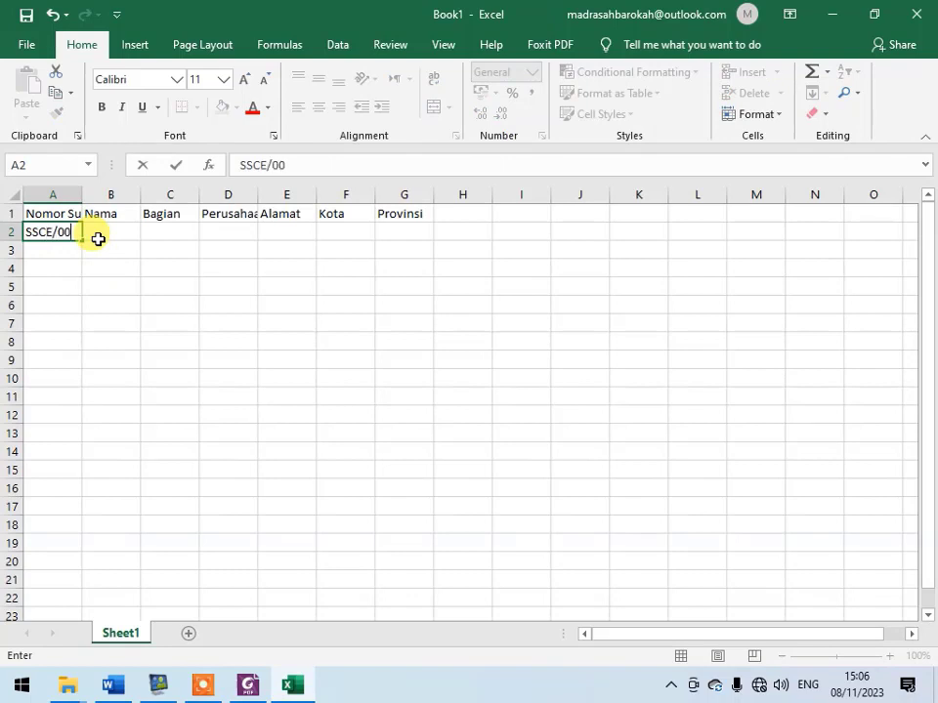
pyautogui.write('1')
pyautogui.press('Return')
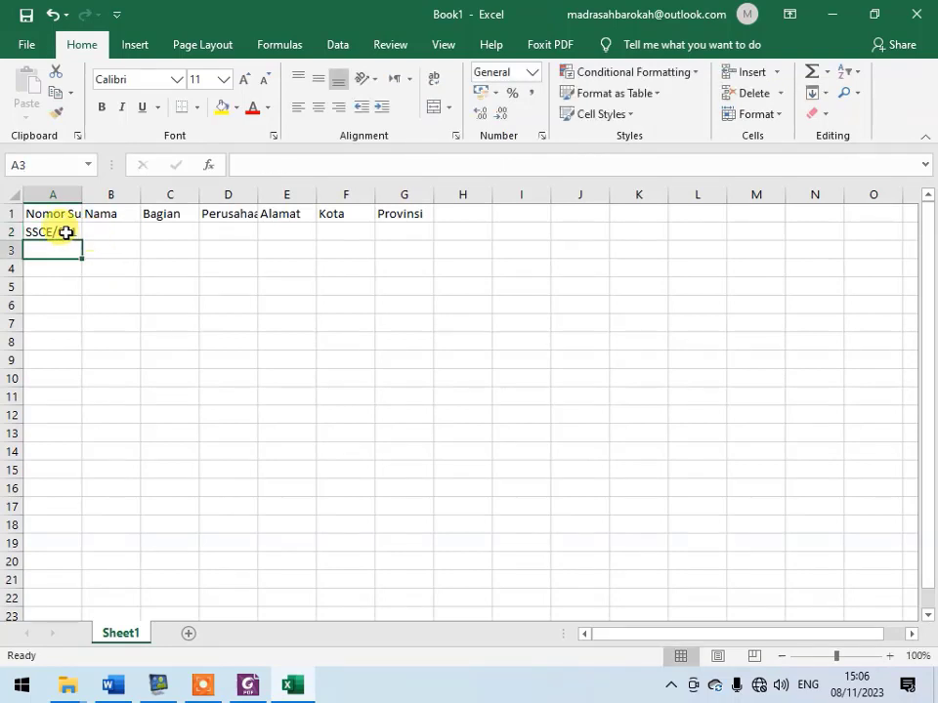
pyautogui.click(65, 232)
pyautogui.moveTo(83, 242); pyautogui.dragTo(73, 295)
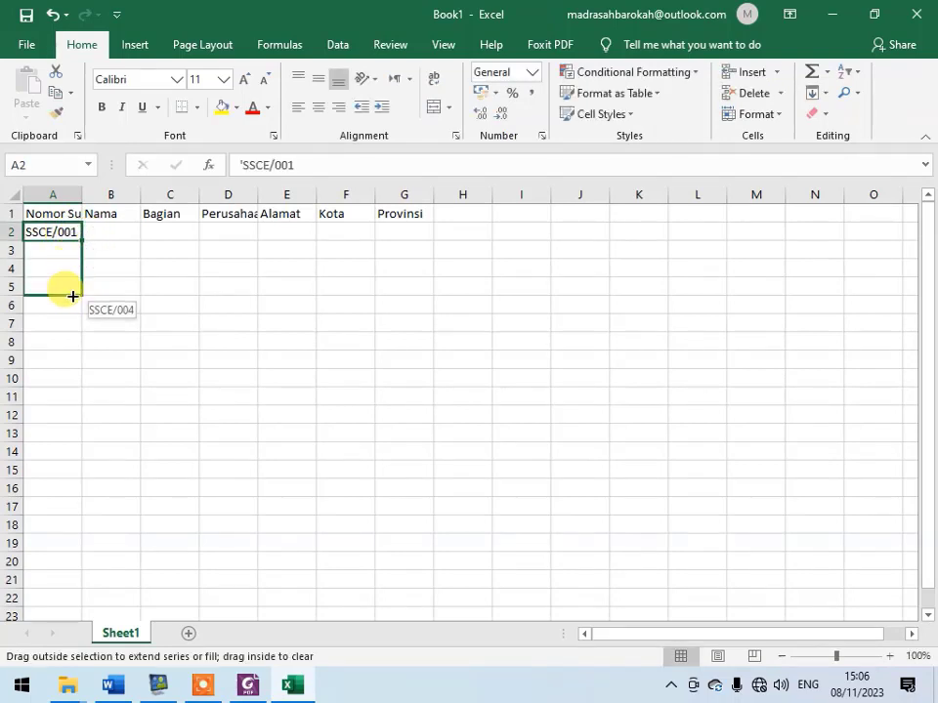
# - Glance at the PDF's recipient table, and enter the placeholder names A, B, C and D in cells B2 to B5 of the Excel sheet
pyautogui.click(111, 236)
pyautogui.hotkey('alt', 'Tab')
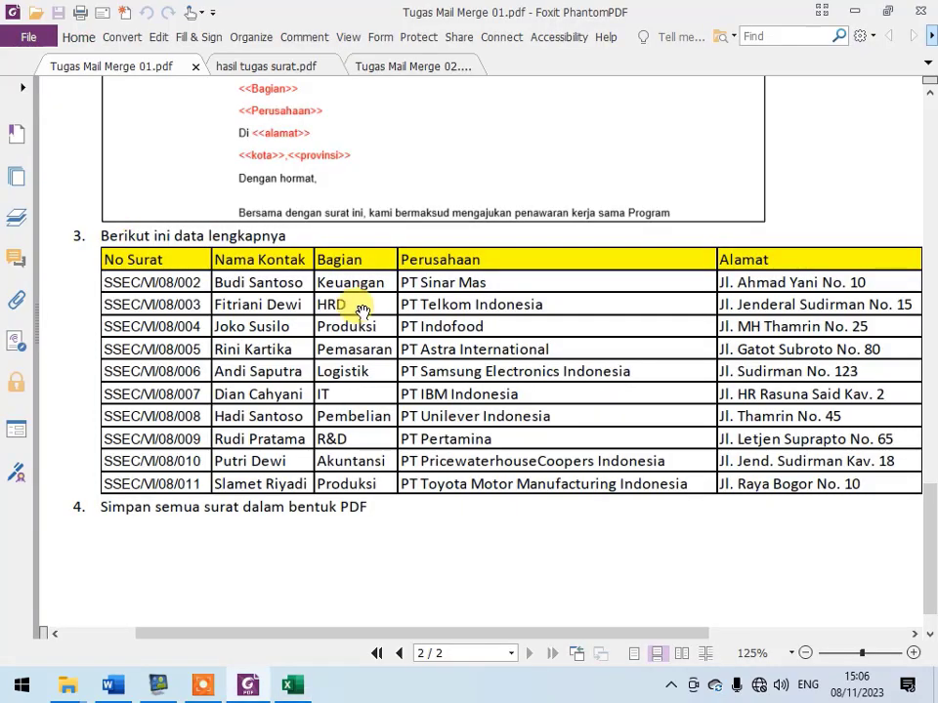
pyautogui.hotkey('alt', 'Tab')
pyautogui.write('A')
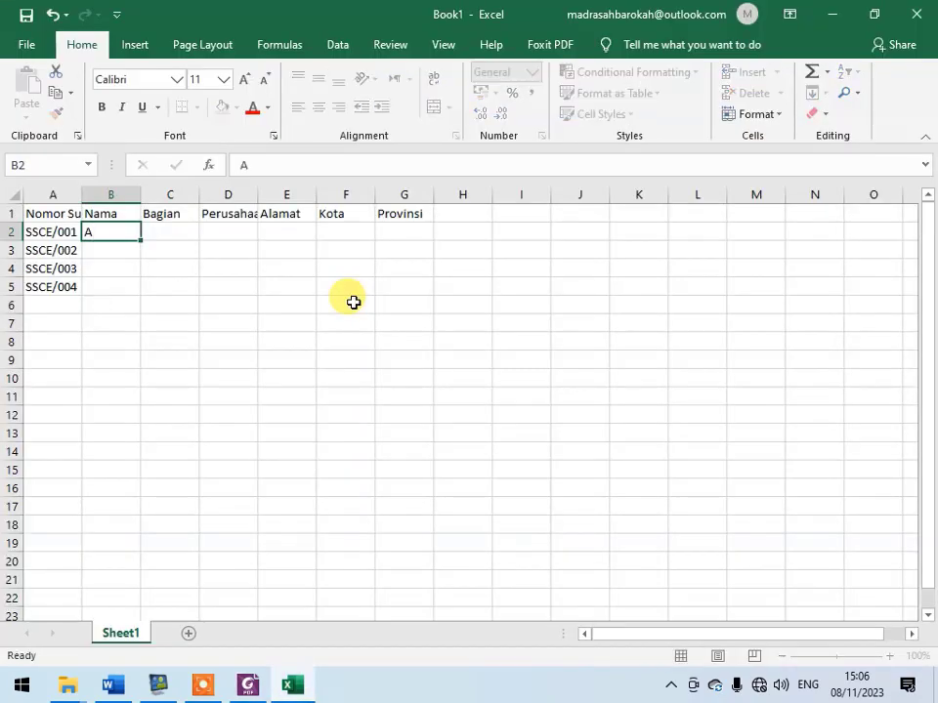
pyautogui.press('Return')
pyautogui.write('B')
pyautogui.press('Return')
pyautogui.write('C')
pyautogui.press('Return')
pyautogui.write('D')
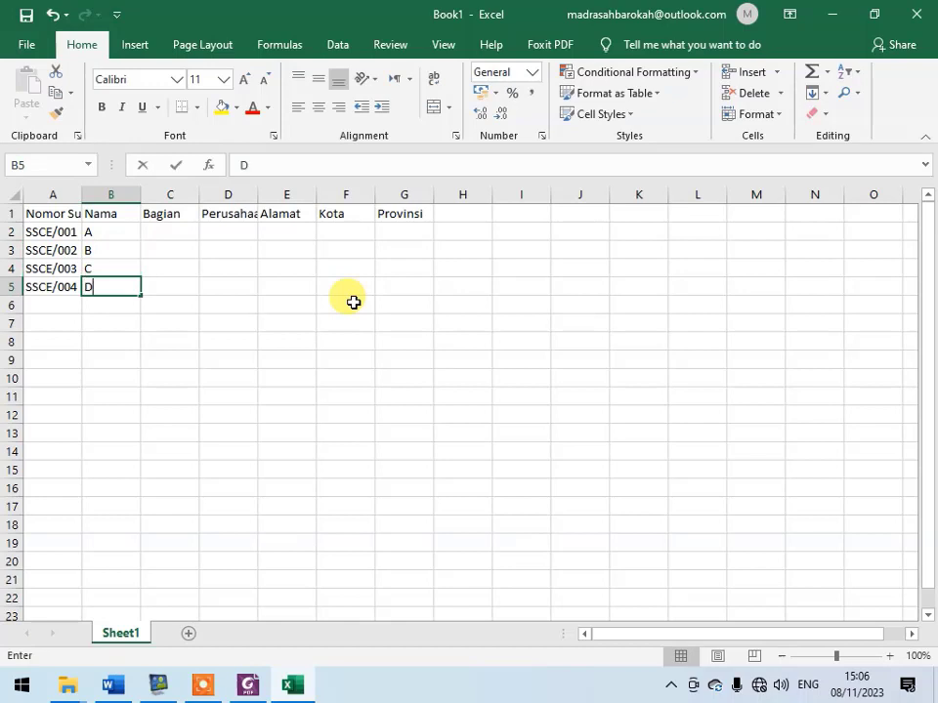
pyautogui.press('Tab')
# - Fill the Bagian column with Keuangan, HRD, IT and Sistem in cells C2 to C5
pyautogui.press('Up')
pyautogui.press('Up')
pyautogui.press('Up')
pyautogui.write('Keu')
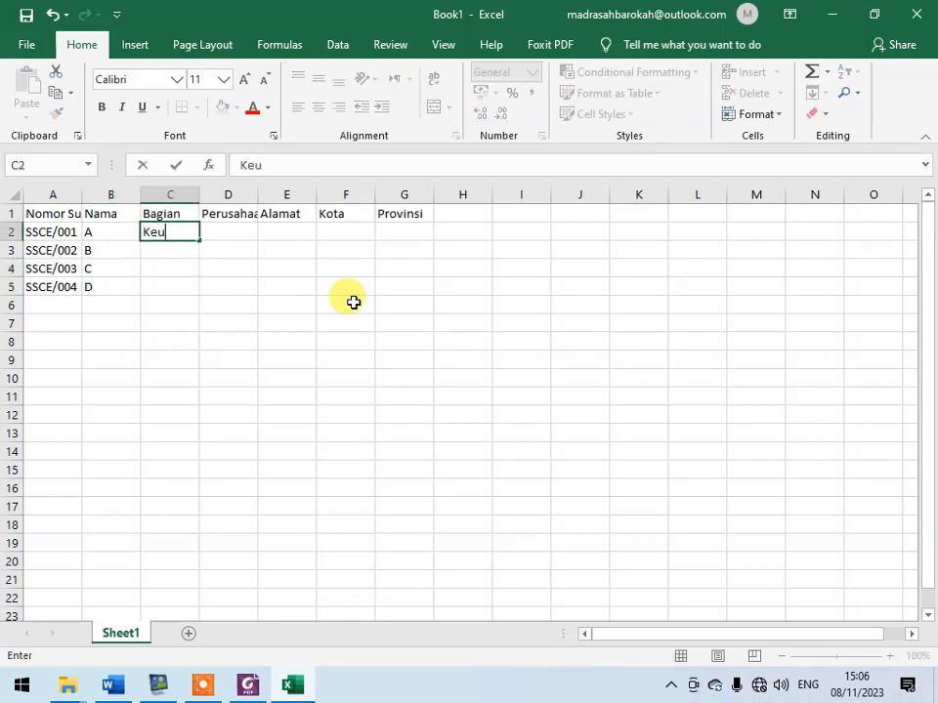
pyautogui.write('angan')
pyautogui.press('Return')
pyautogui.write('HRD')
pyautogui.press('Return')
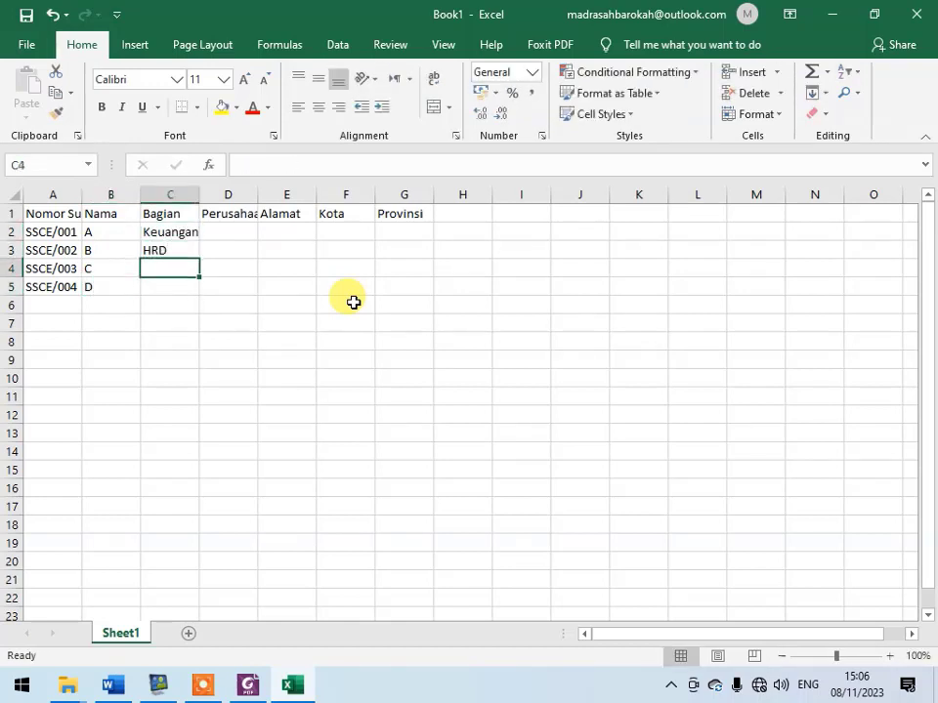
pyautogui.write('IT')
pyautogui.press('Return')
pyautogui.write('Si')
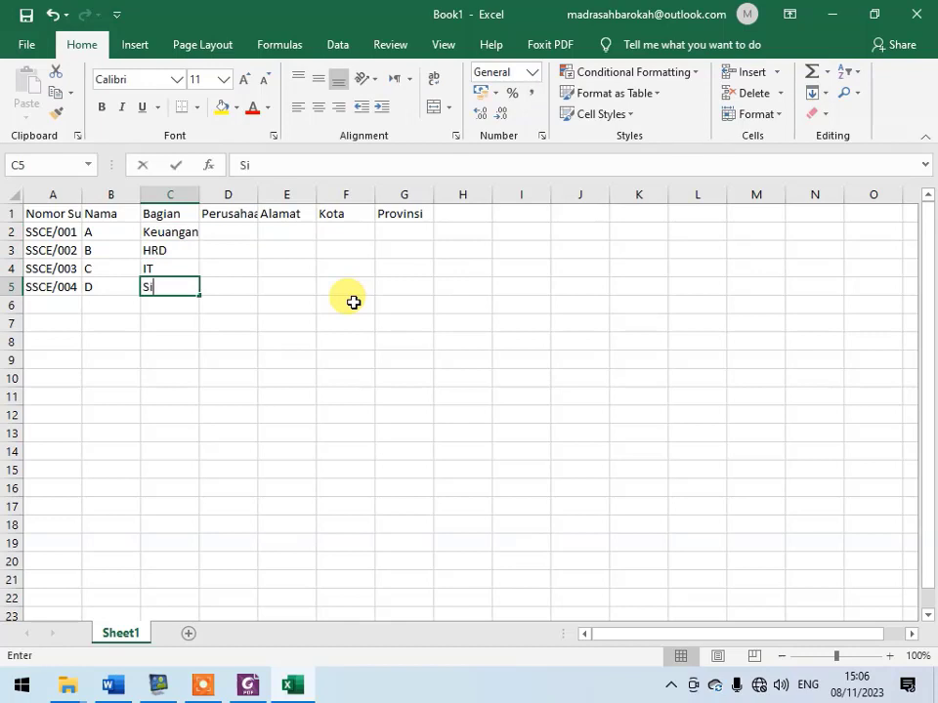
pyautogui.write('stem')
pyautogui.press('Right')
# - Enter "Per A" in D2 under Perusahaan and complete D3 to D5 with "Per B" through "Per D" using Flash Fill
pyautogui.press('Up')
pyautogui.press('Up')
pyautogui.press('Up')
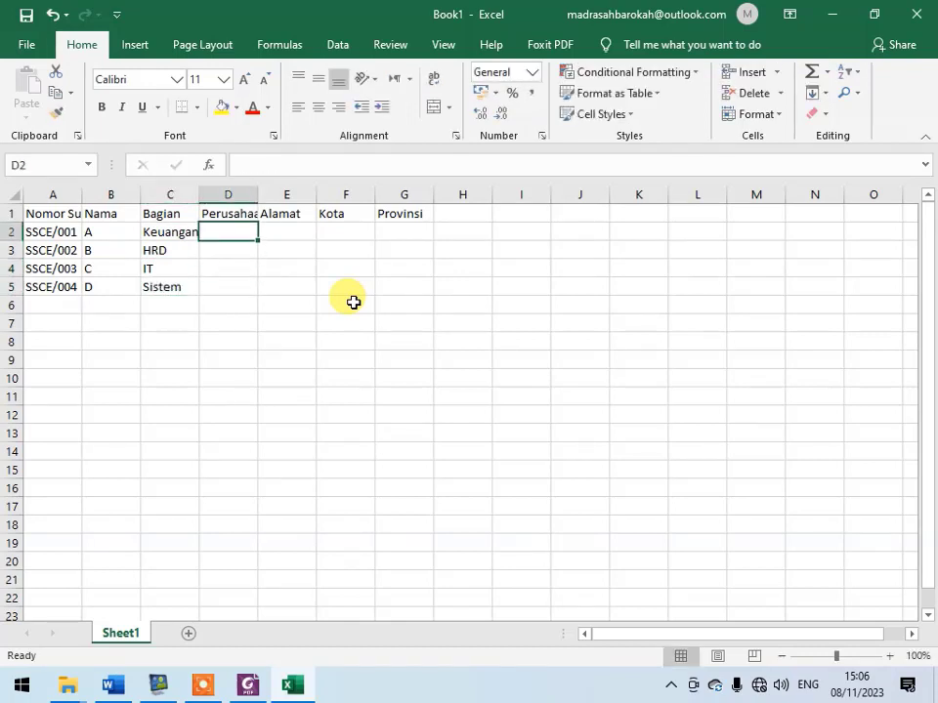
pyautogui.write('Per')
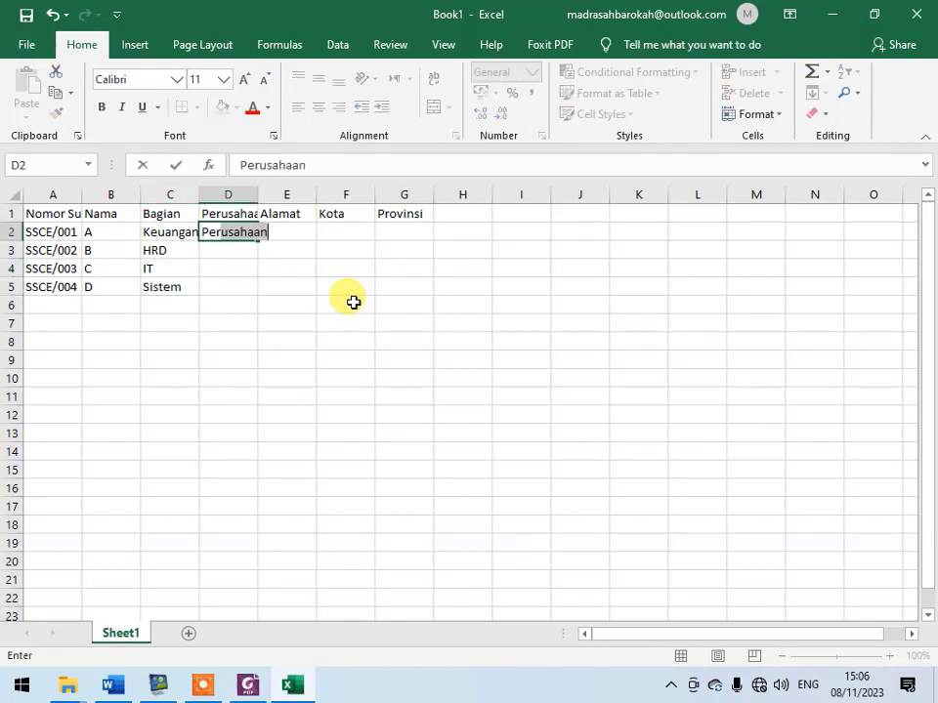
pyautogui.press('BackSpace')
pyautogui.write('A')
pyautogui.press('Return')
pyautogui.write('Per B')
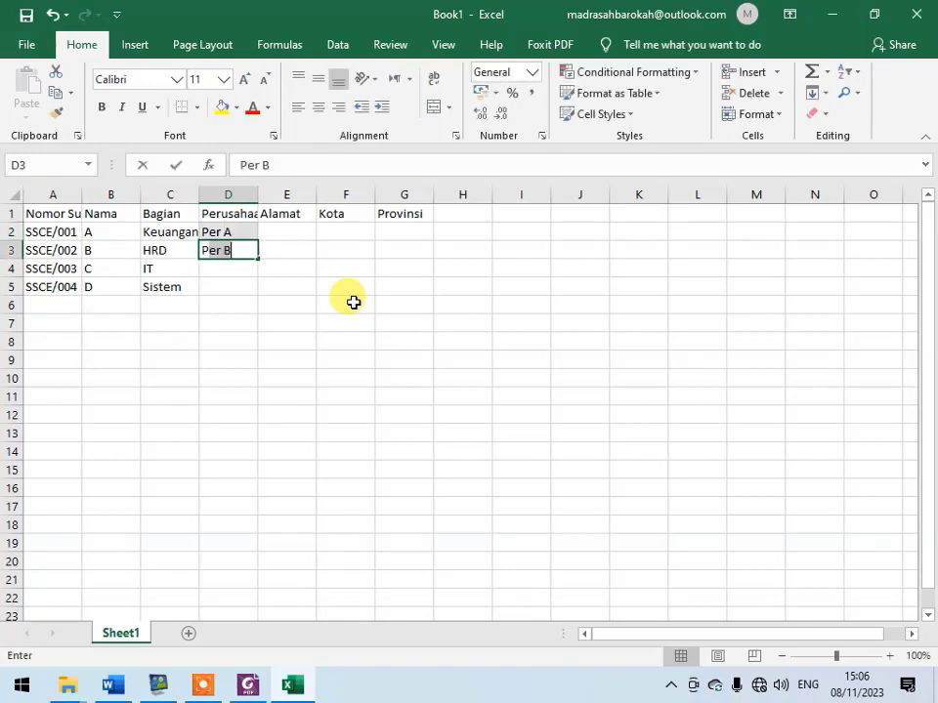
pyautogui.press('Return')
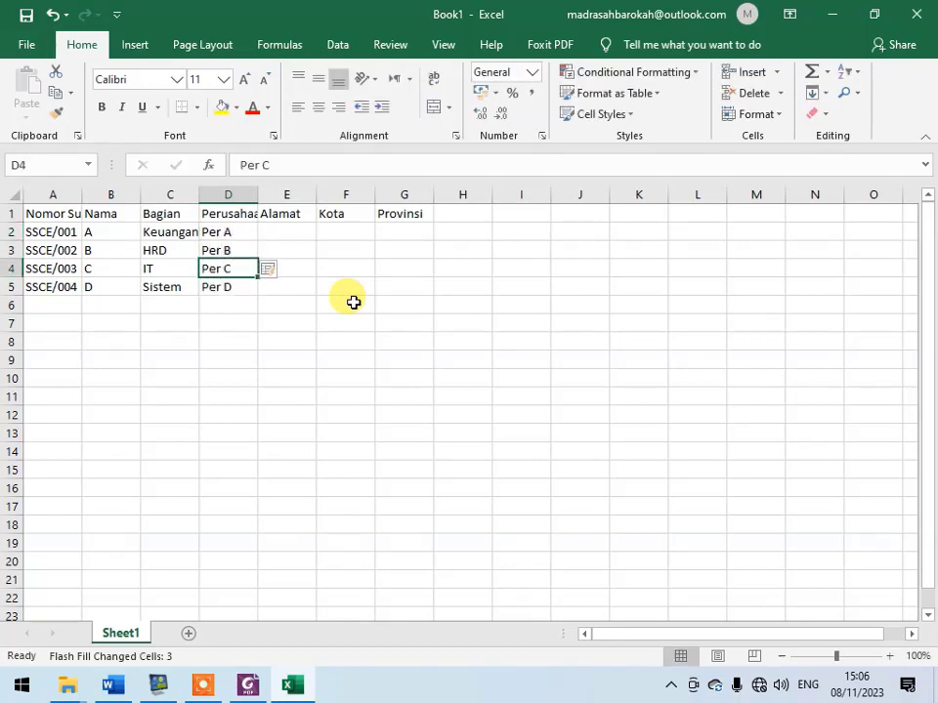
# - Fill the Alamat column with "Alamat A", "Alamat B", "Alamat C" and "Alamat D" in cells E2 to E5
pyautogui.press('Right')
pyautogui.press('Up')
pyautogui.press('Up')
pyautogui.write('Al')
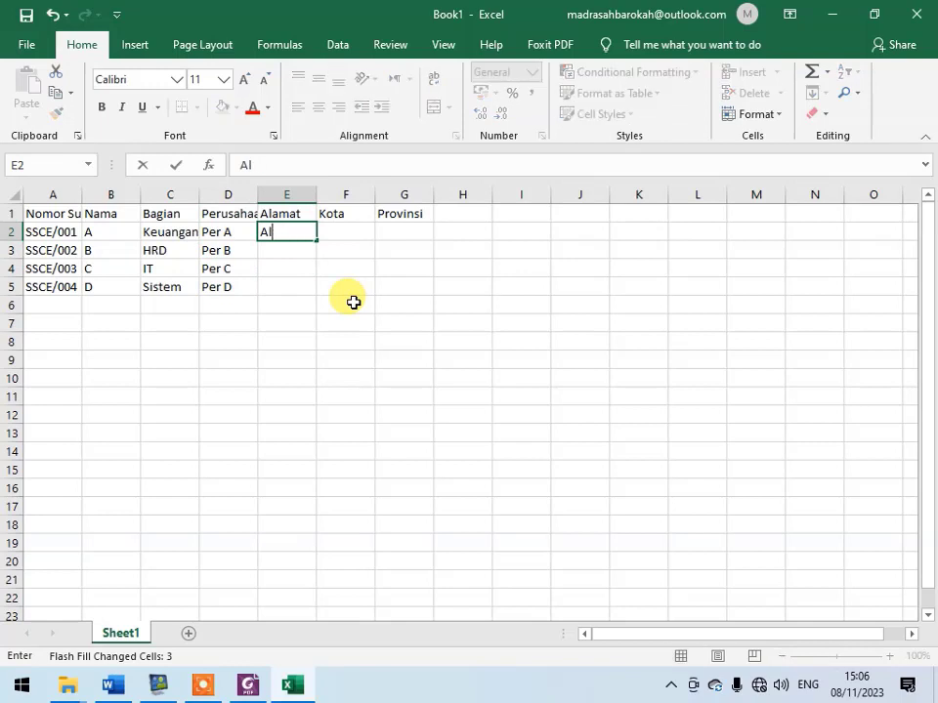
pyautogui.write('amat A')
pyautogui.press('Return')
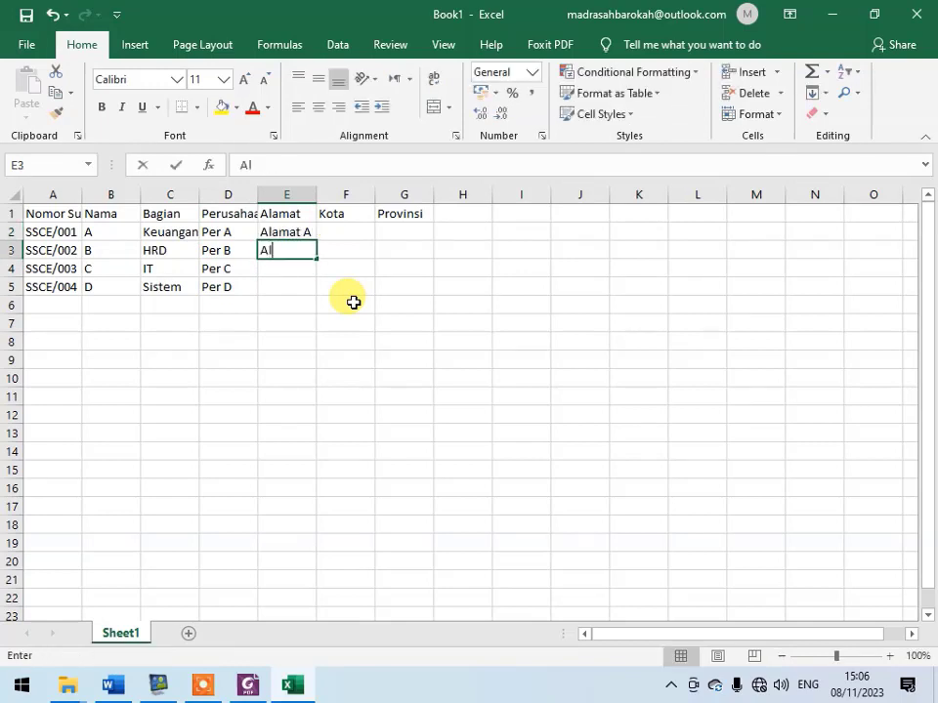
pyautogui.press('Return')
pyautogui.write('Alam')
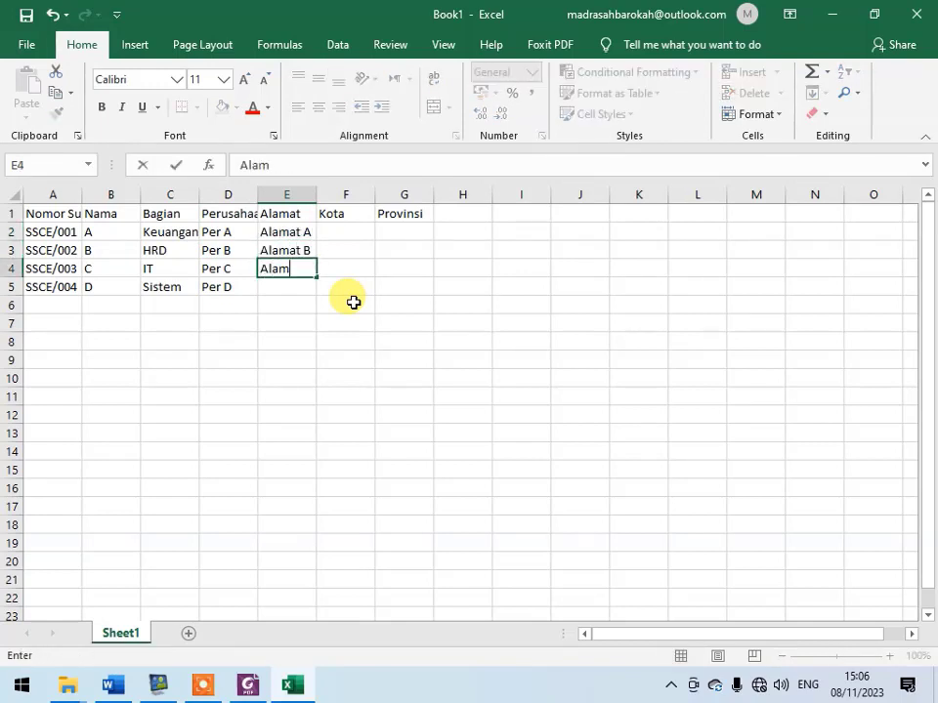
pyautogui.write('at C')
pyautogui.press('Return')
pyautogui.write('Alamat D')
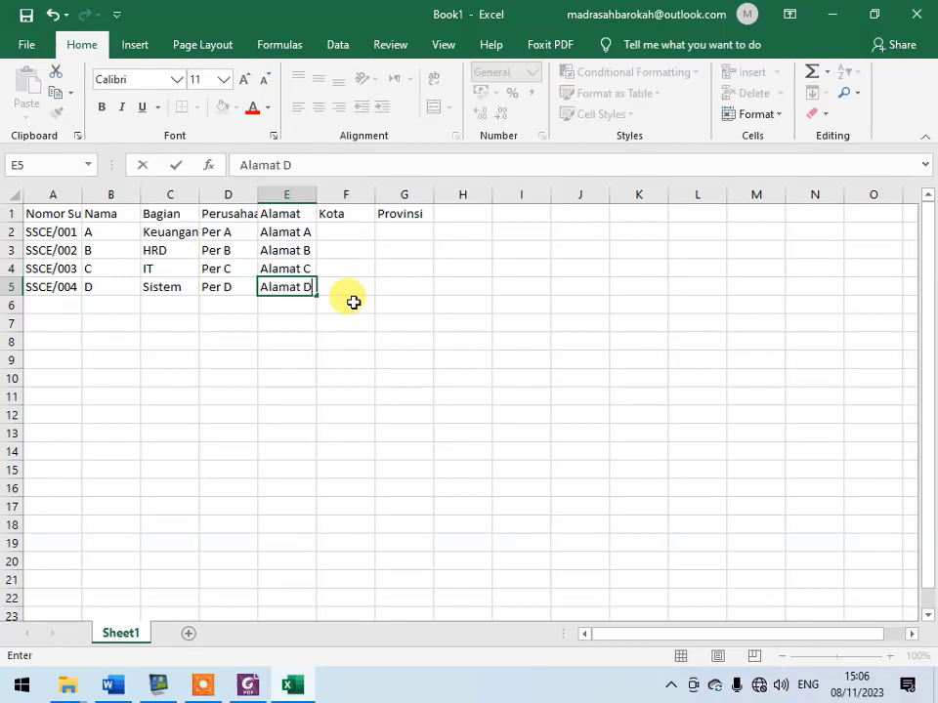
pyautogui.press('Tab')
# - Fill the Kota column with "Kota A", "Kota B", "Kota C" and "Kota D" in cells F2 to F5
pyautogui.press('Up')
pyautogui.press('Up')
pyautogui.press('Up')
pyautogui.write('Kota ')
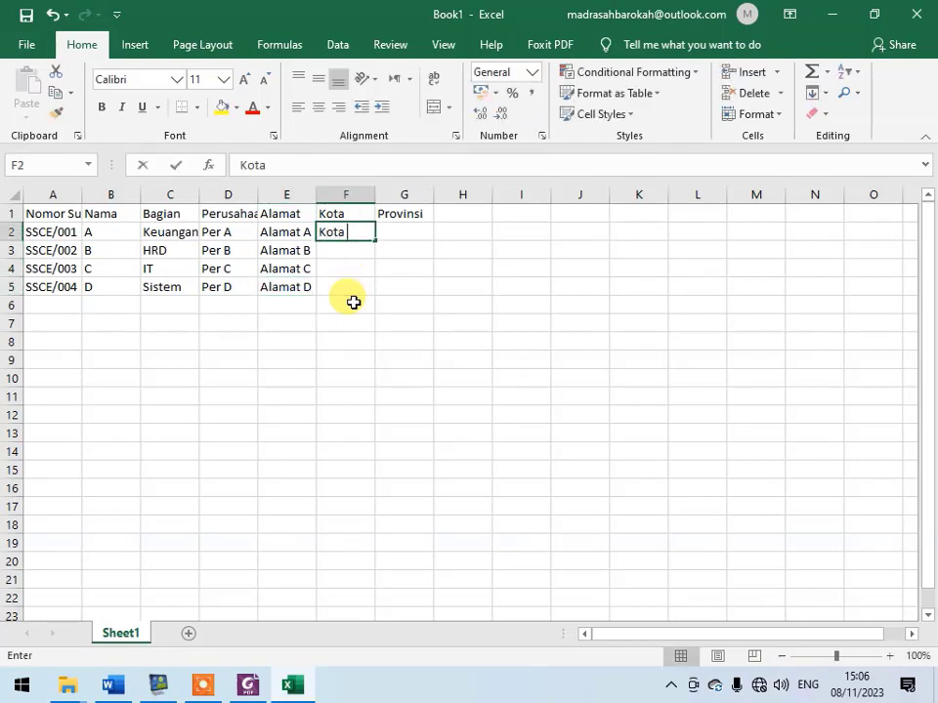
pyautogui.write('A')
pyautogui.press('Return')
pyautogui.write('Kota ')
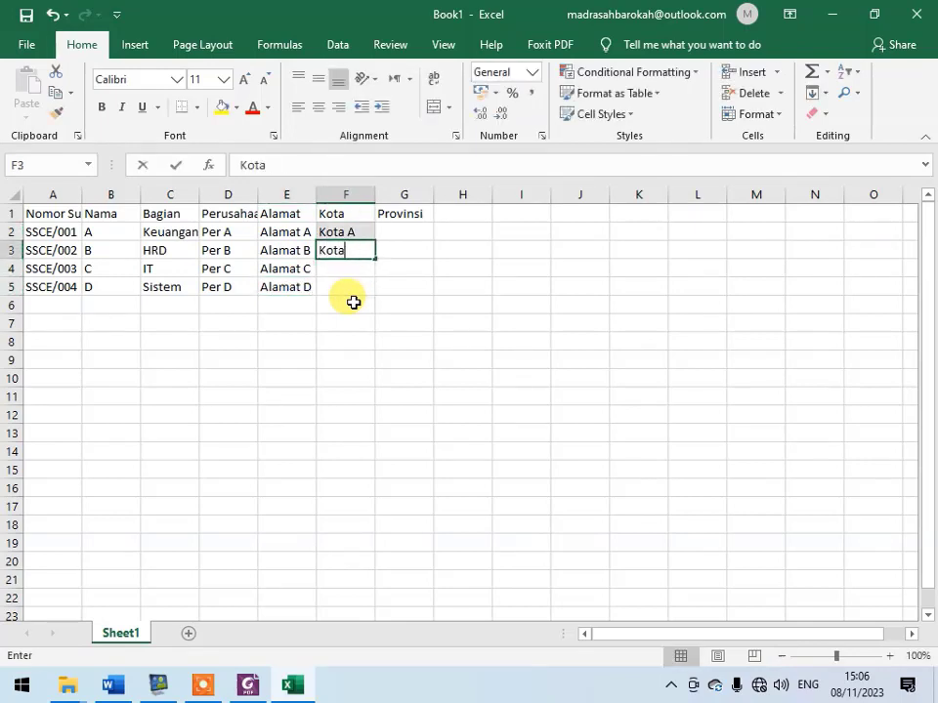
pyautogui.write('B')
pyautogui.press('Return')
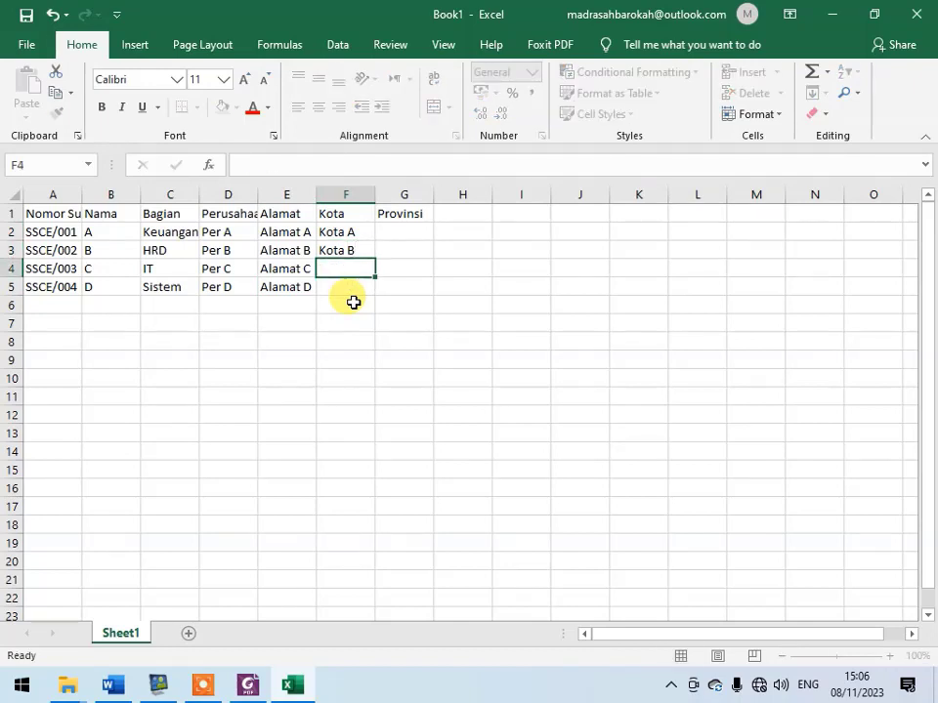
pyautogui.write('Kota C')
pyautogui.press('Return')
pyautogui.write('Kota')
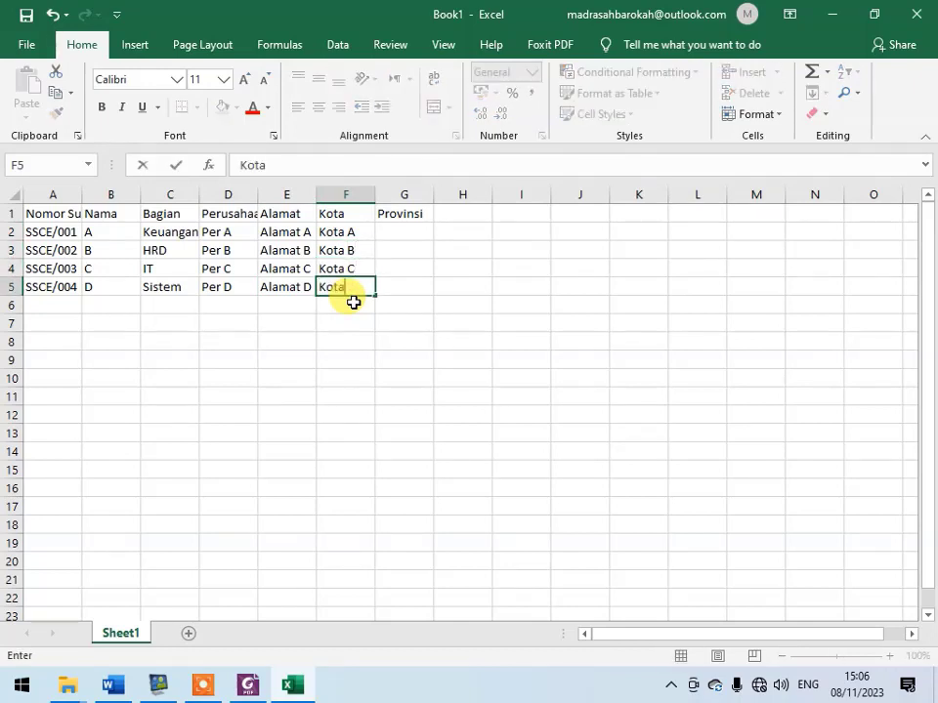
pyautogui.write(' D')
pyautogui.press('Right')
# - Enter "Provinsi A" in G2 and complete G3 to G5 with "Provinsi B" through "Provinsi D" using Flash Fill
pyautogui.press('Up')
pyautogui.press('Up')
pyautogui.press('Up')
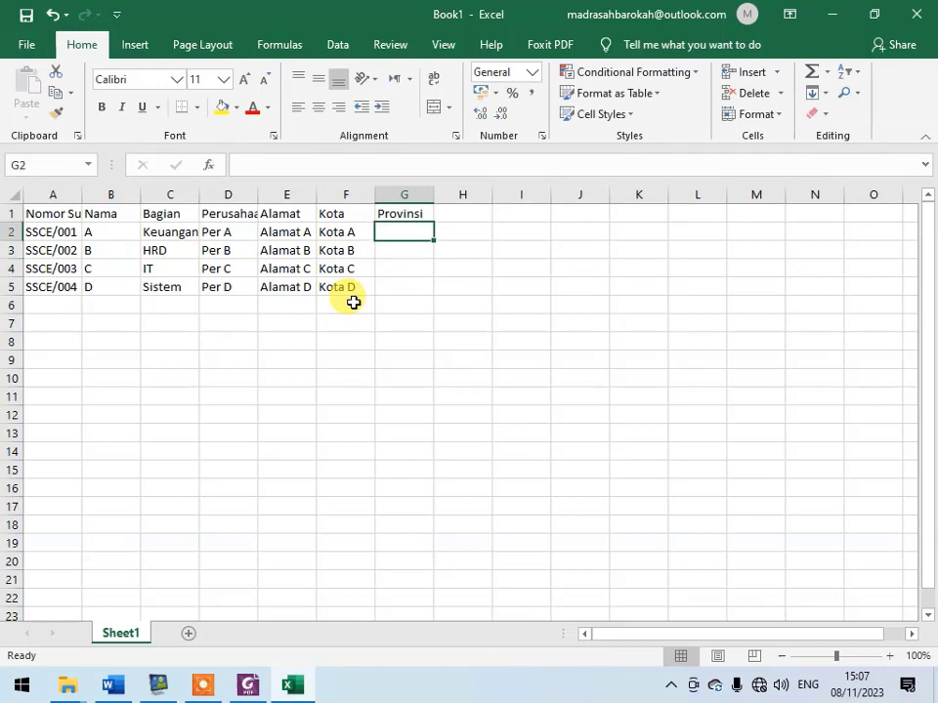
pyautogui.write('Provinsi ')
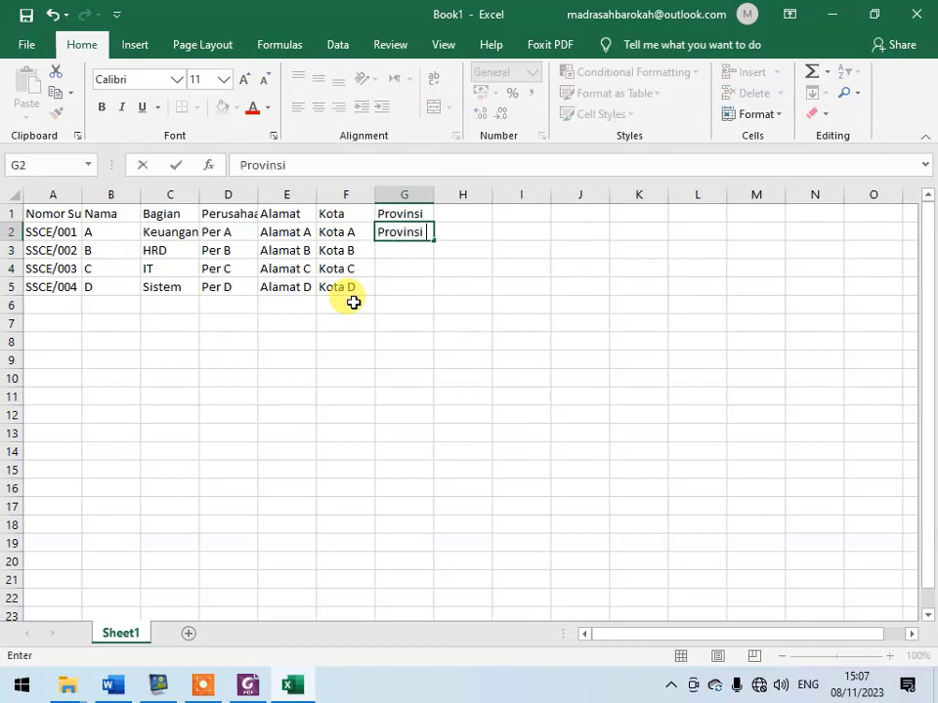
pyautogui.write('A')
pyautogui.press('Return')
pyautogui.write('Provinsi B')
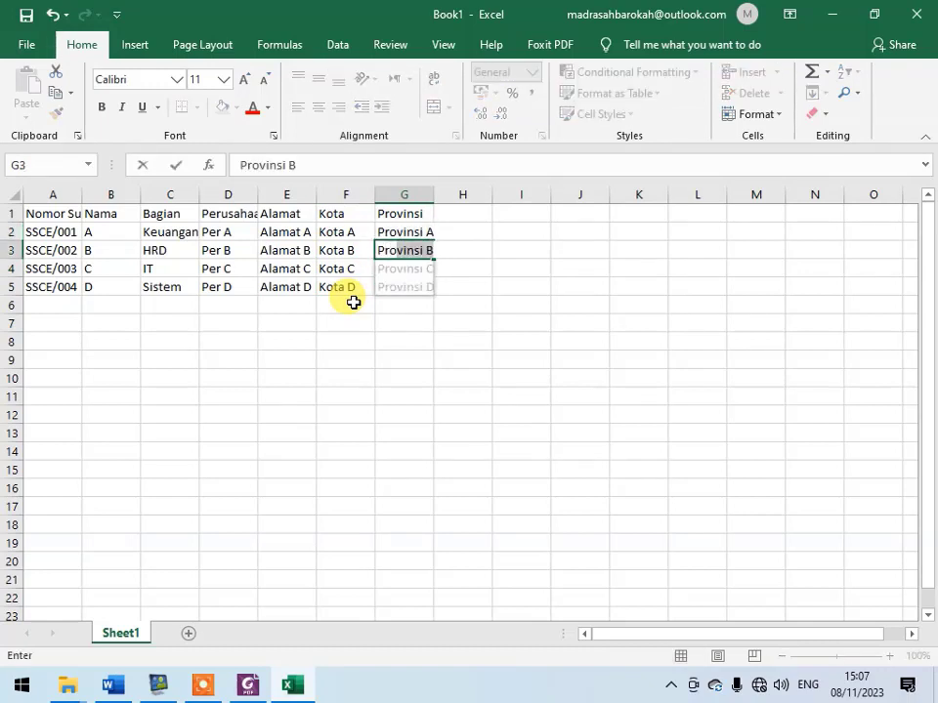
pyautogui.press('Return')
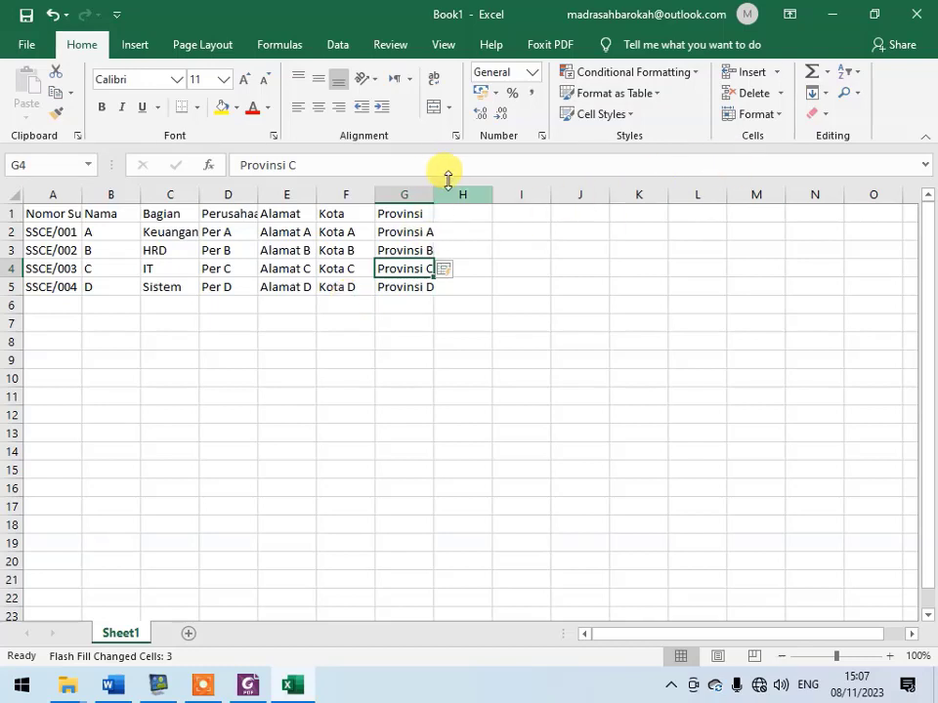
# - Widen column G slightly and format the header cells A1 to G1 with a yellow fill and bold text
pyautogui.moveTo(435, 195); pyautogui.dragTo(41, 214)
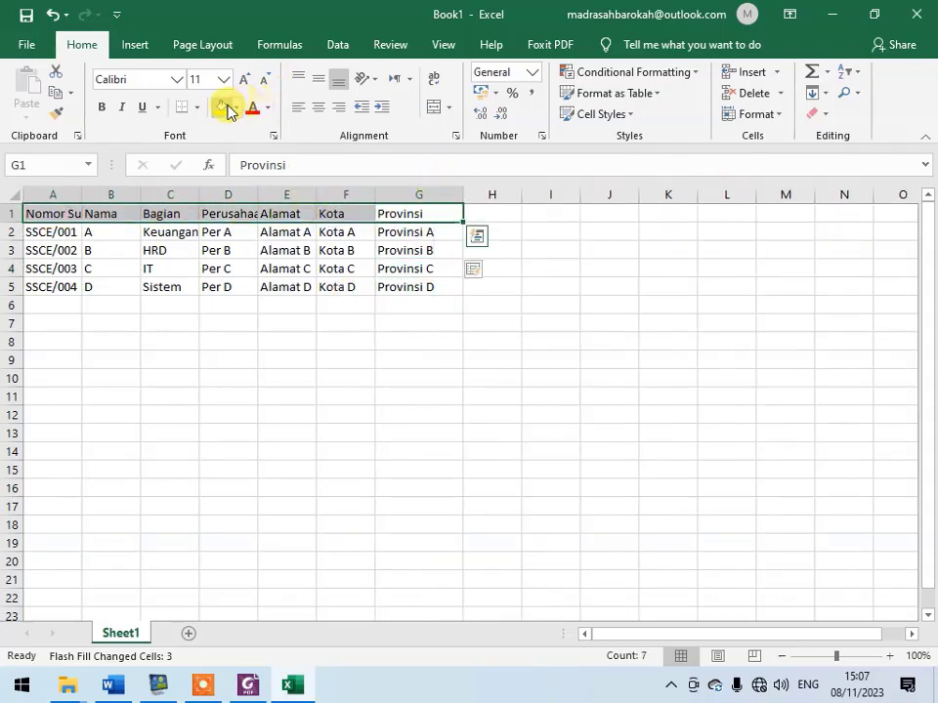
pyautogui.click(225, 108)
pyautogui.click(253, 248)
pyautogui.click(64, 216)
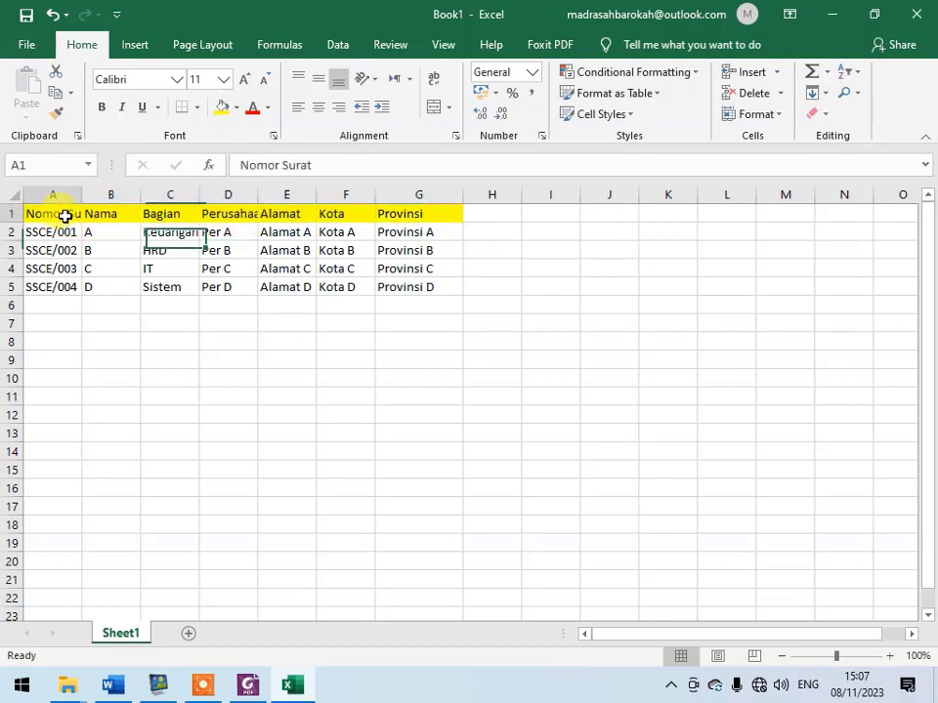
pyautogui.moveTo(65, 216); pyautogui.dragTo(441, 213)
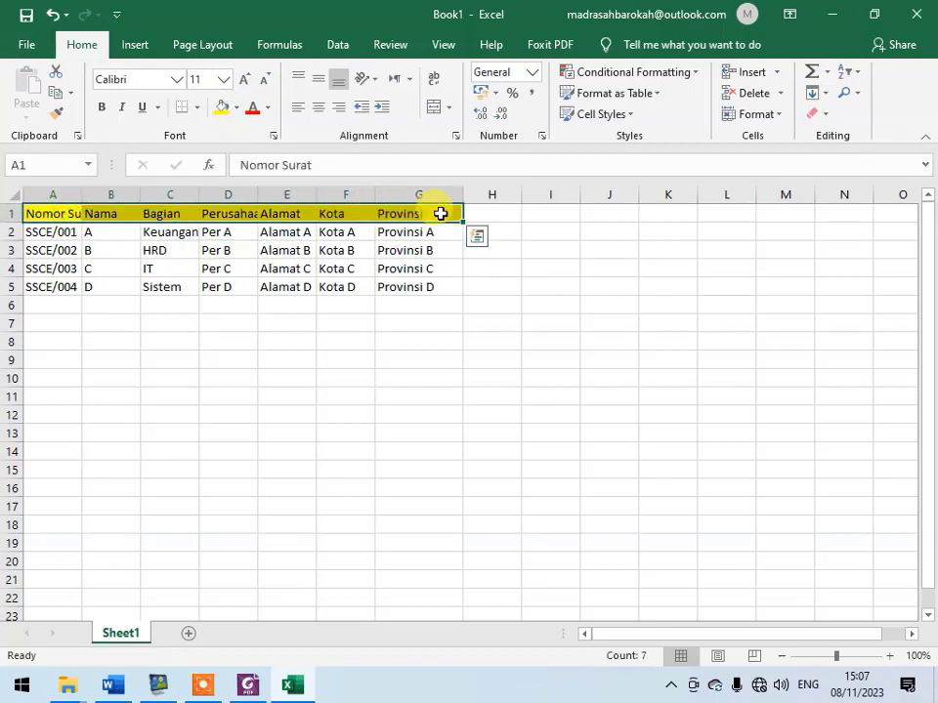
pyautogui.click(487, 268)
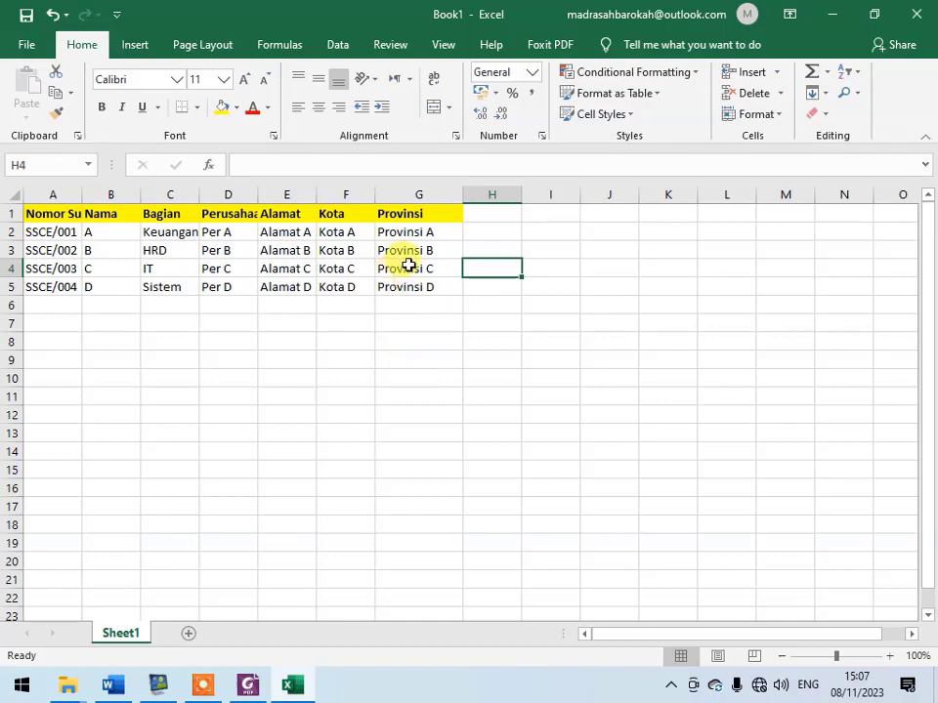
# - Save the workbook to the Desktop as an Excel Workbook named "data tugas"
pyautogui.click(27, 45)
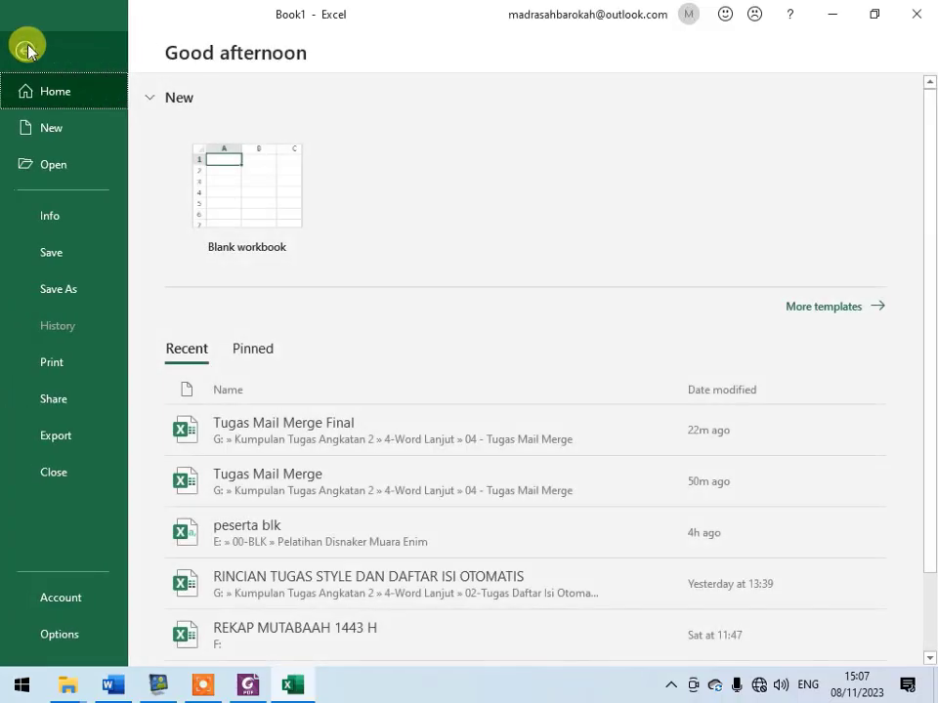
pyautogui.click(103, 261)
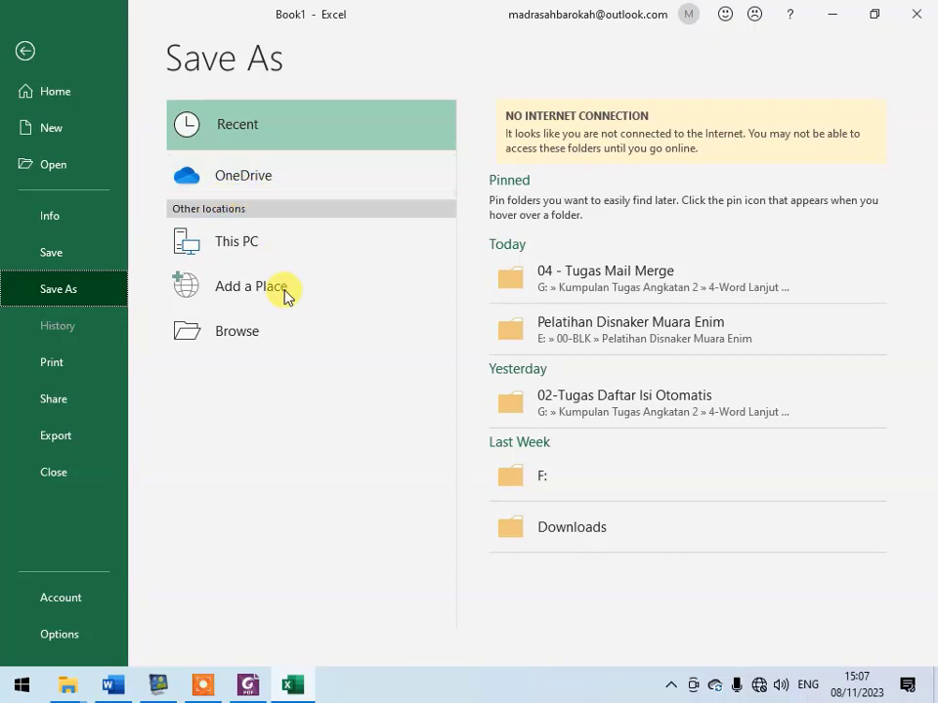
pyautogui.click(286, 334)
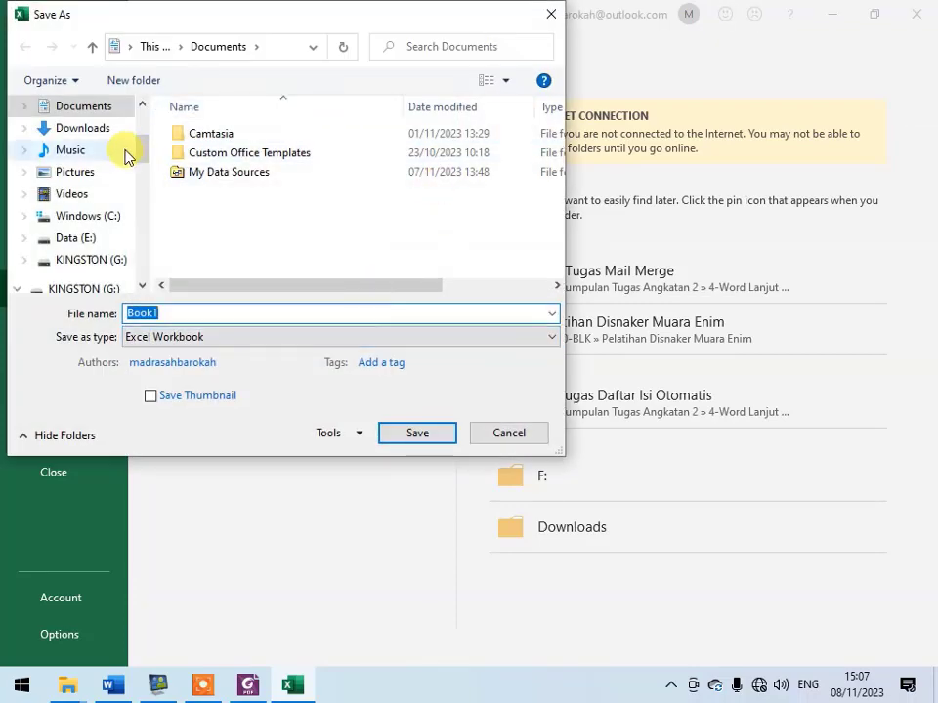
pyautogui.scroll(2, 76, 161)
pyautogui.scroll(1, 88, 174)
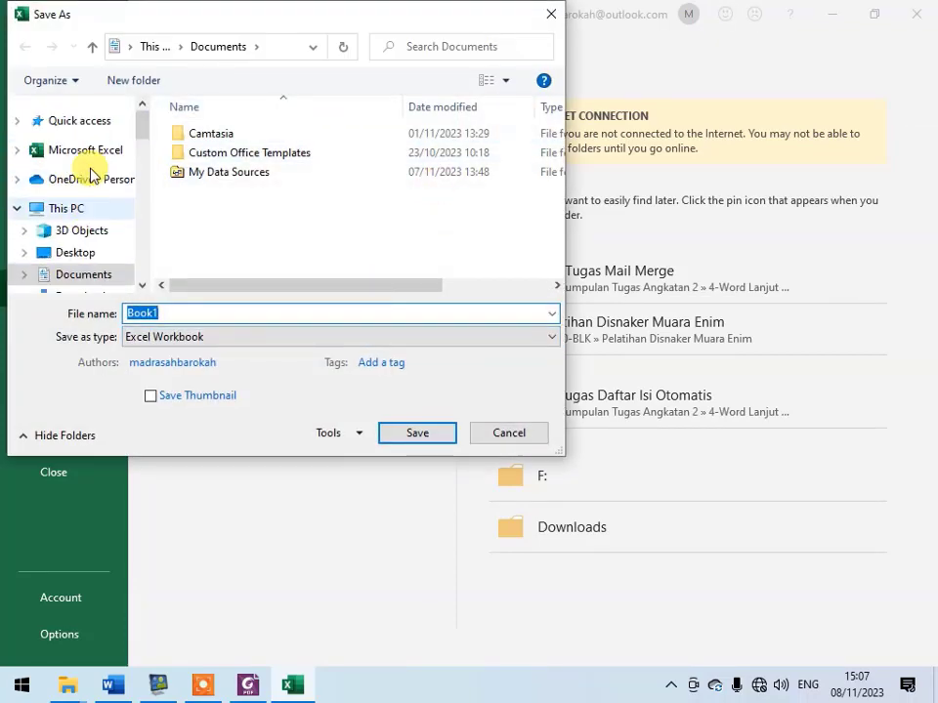
pyautogui.click(77, 253)
pyautogui.doubleClick(185, 312)
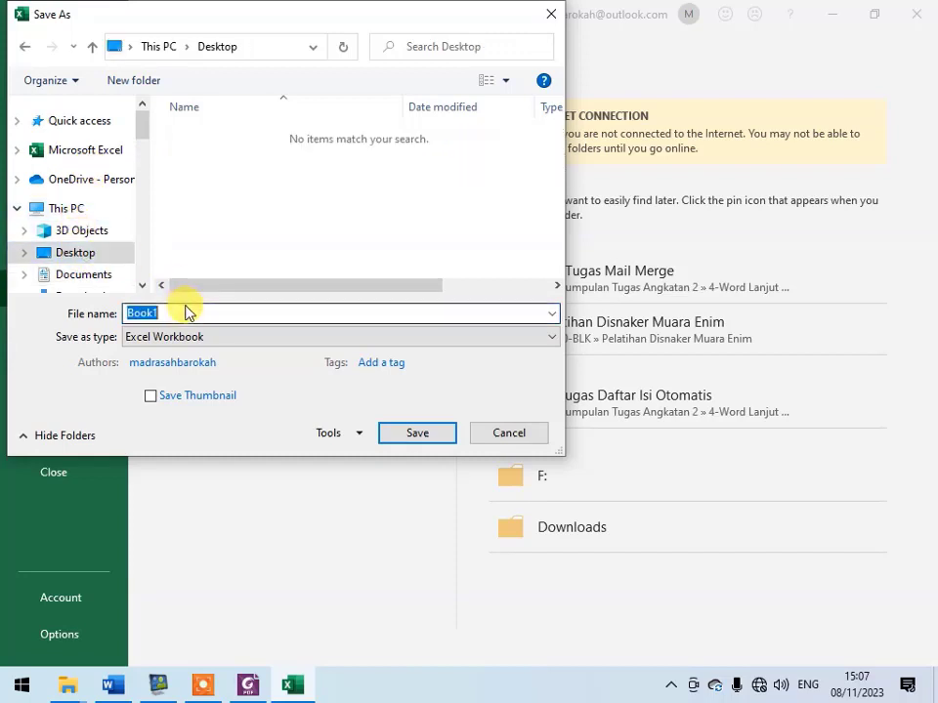
pyautogui.write('data tugas')
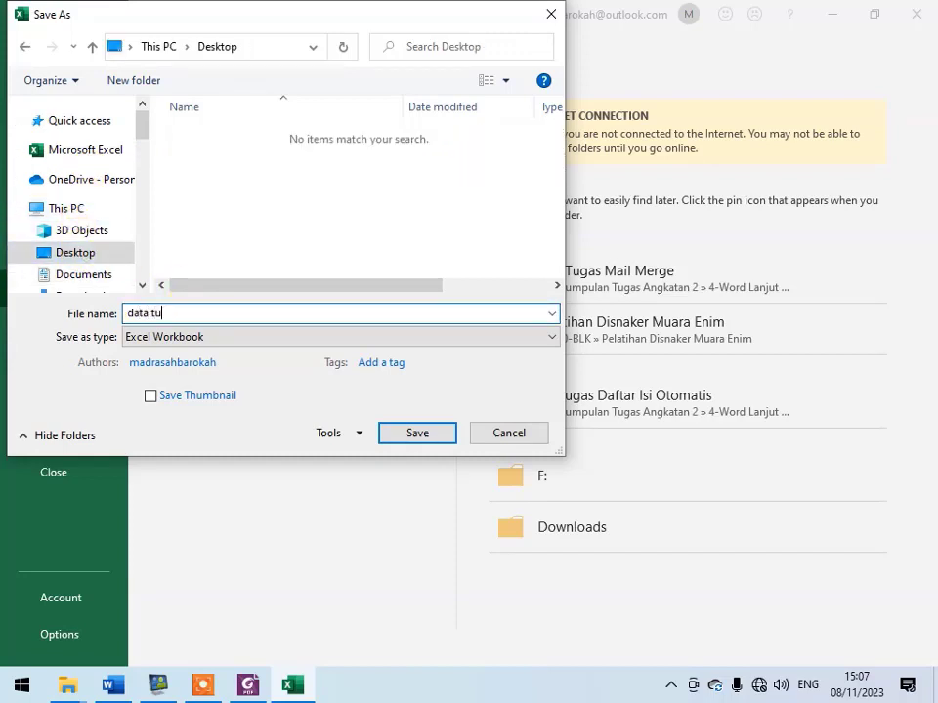
pyautogui.click(427, 436)
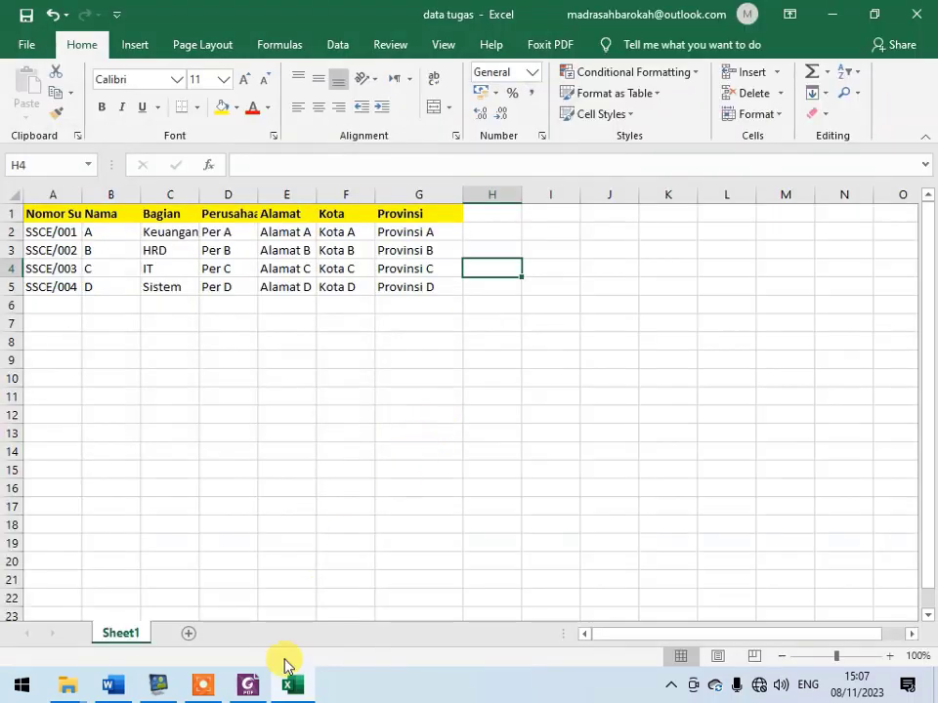
# - Switch to the Word letter "tugas surat 02" and attach Sheet1$ of "data tugas" from the Desktop as its recipient list, with first-row column headers
pyautogui.click(113, 686)
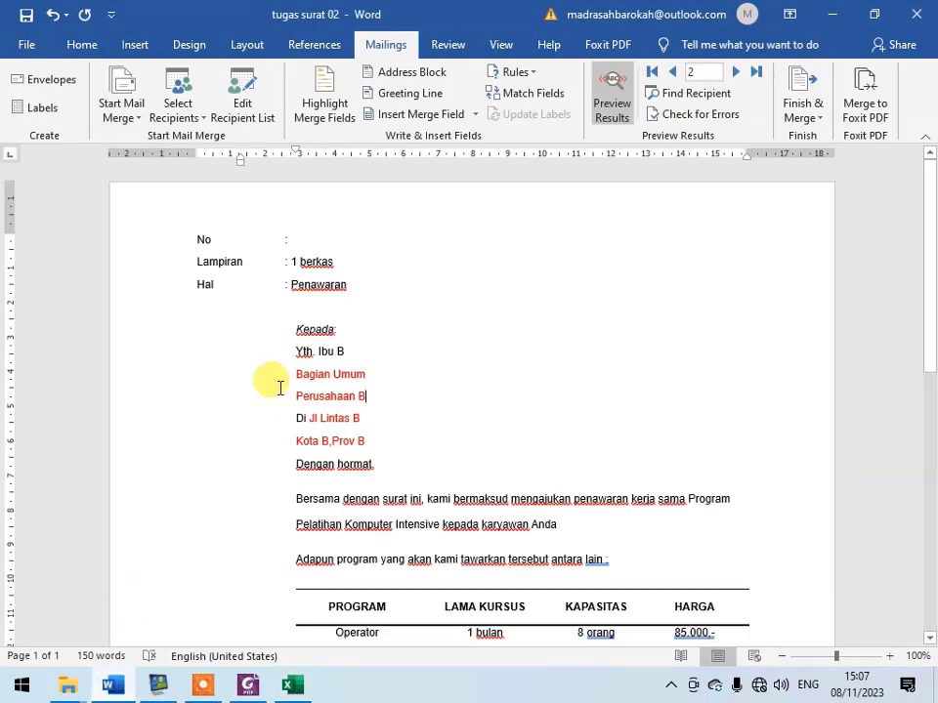
pyautogui.click(326, 240)
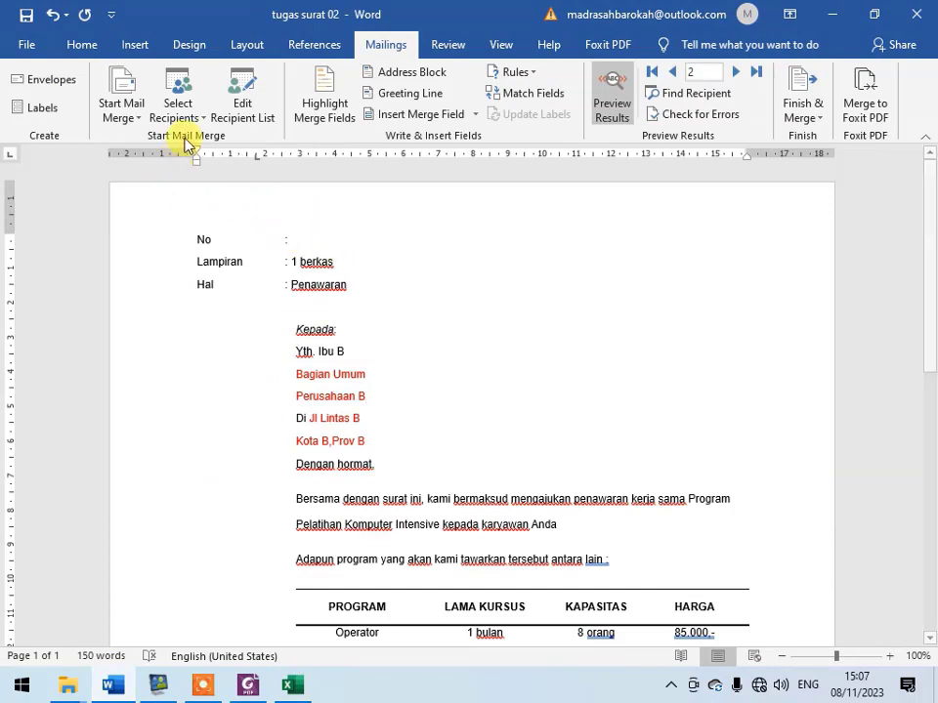
pyautogui.click(189, 117)
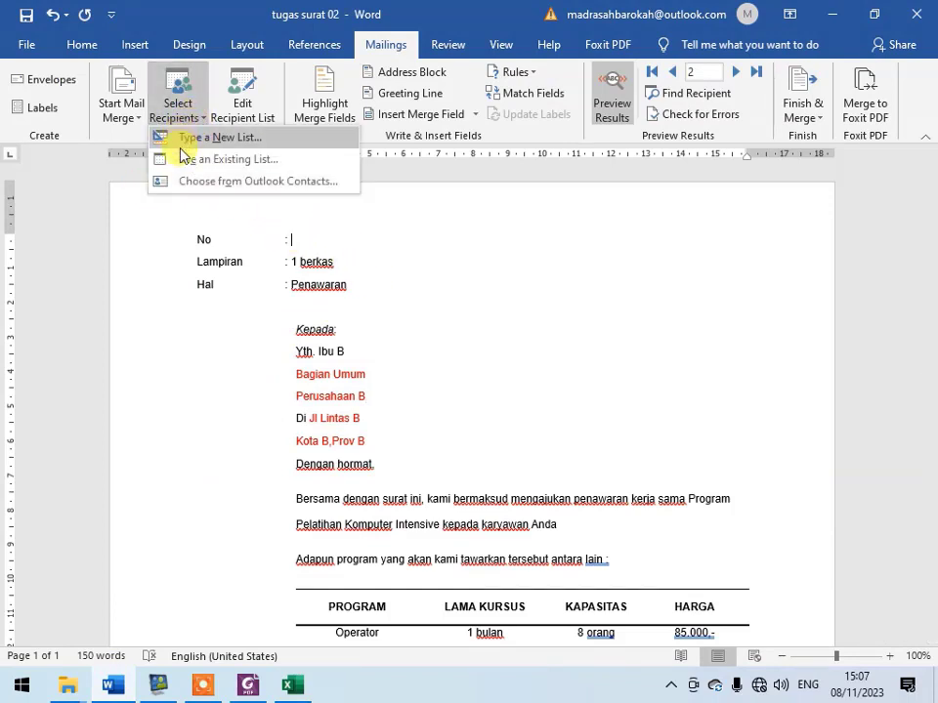
pyautogui.click(304, 160)
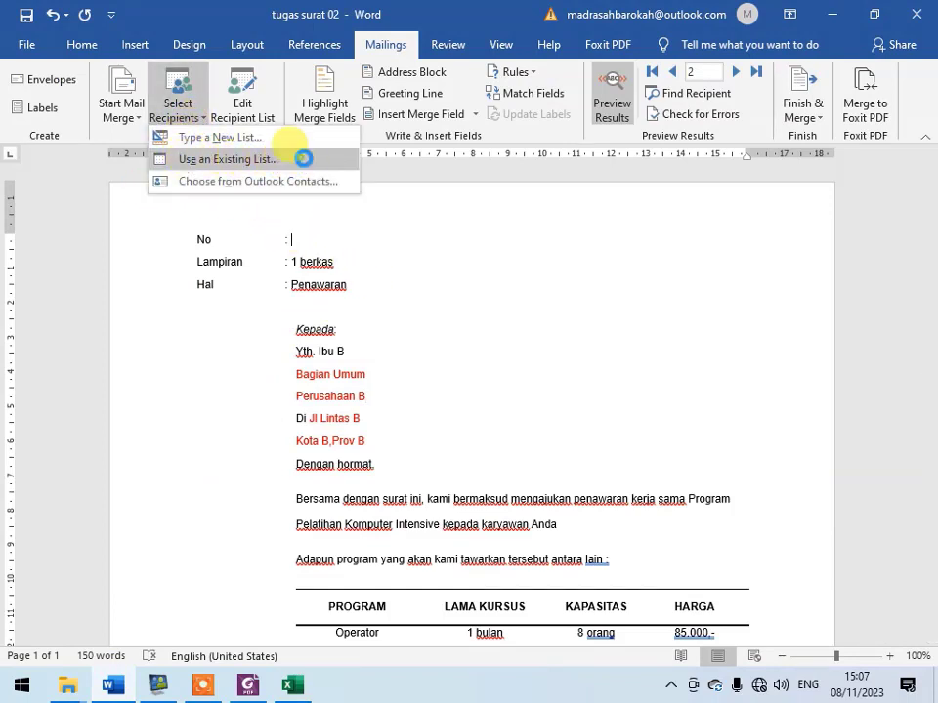
pyautogui.scroll(3, 107, 240)
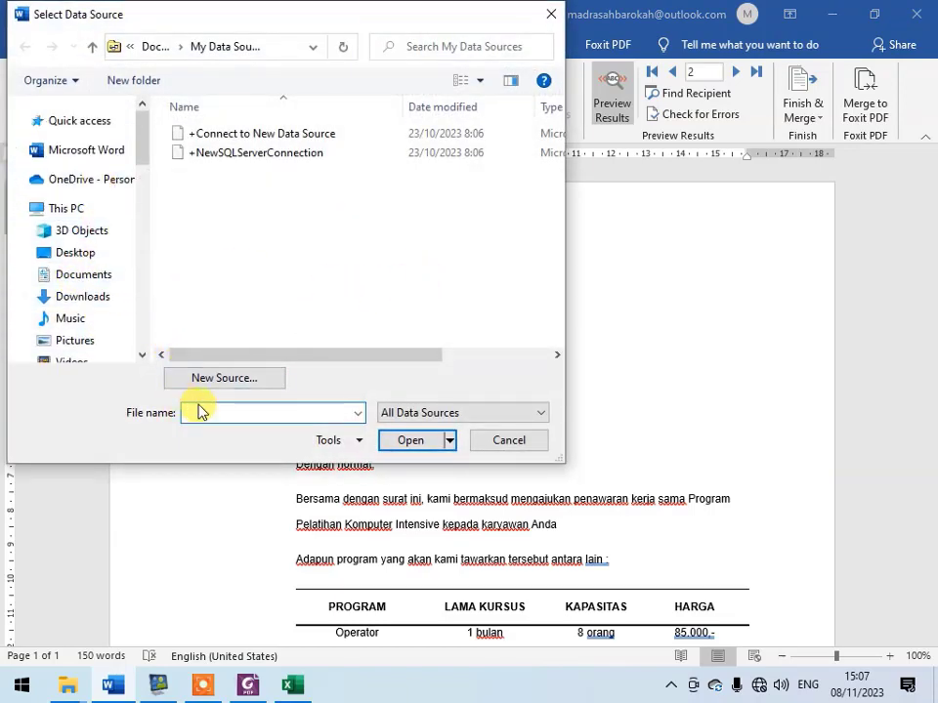
pyautogui.click(91, 256)
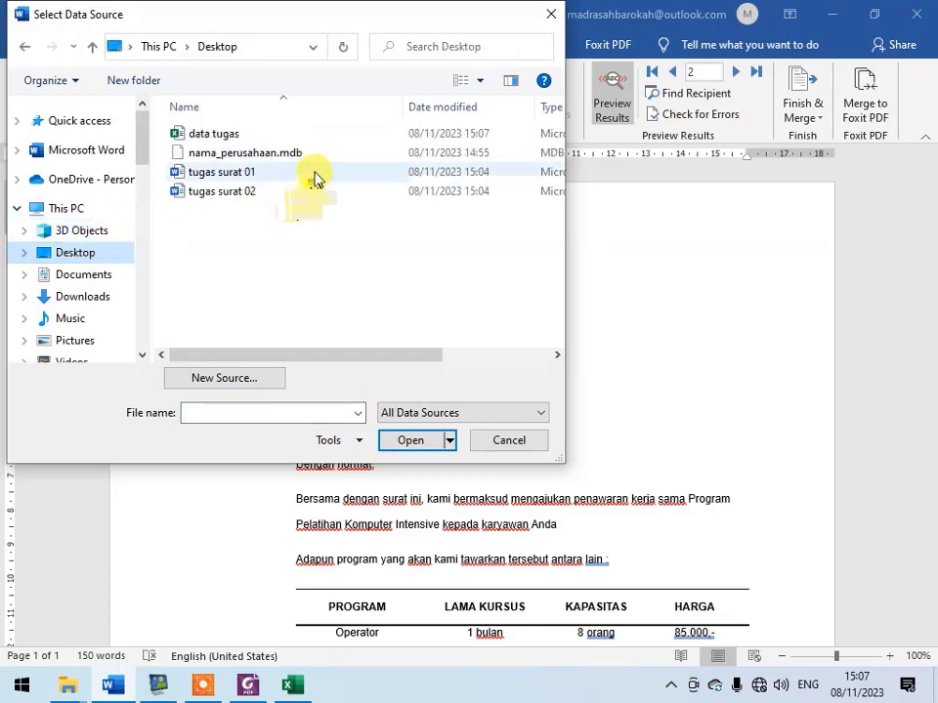
pyautogui.click(220, 134)
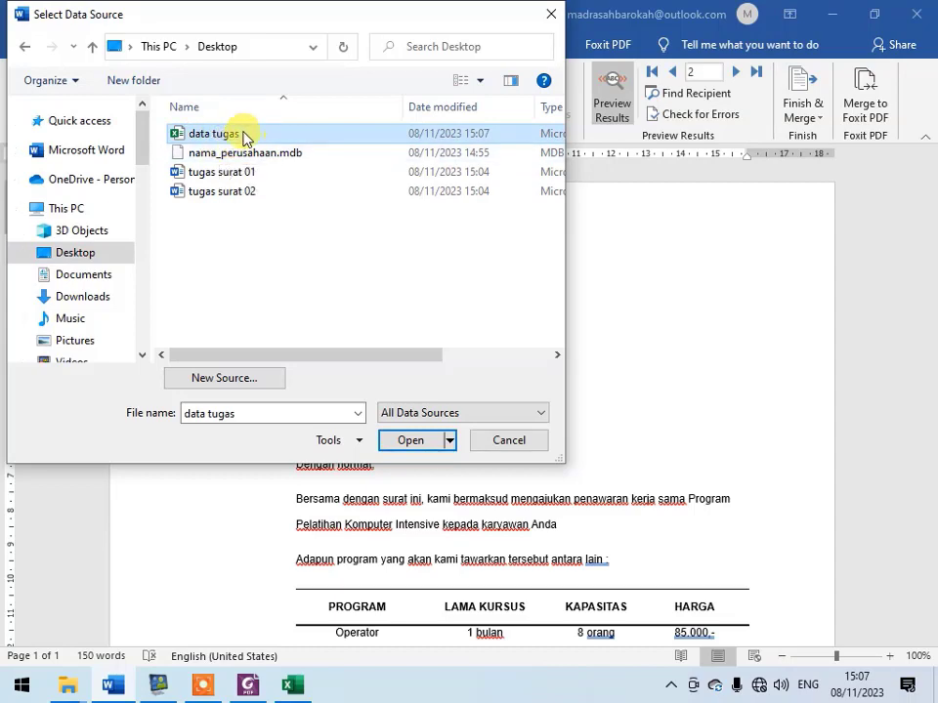
pyautogui.click(411, 440)
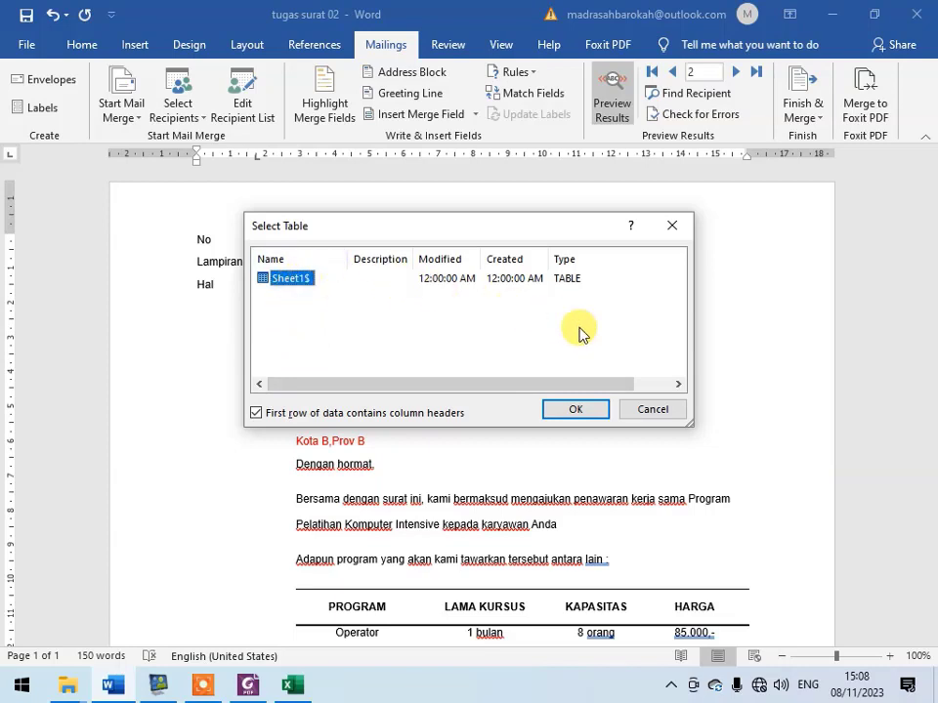
pyautogui.click(256, 414)
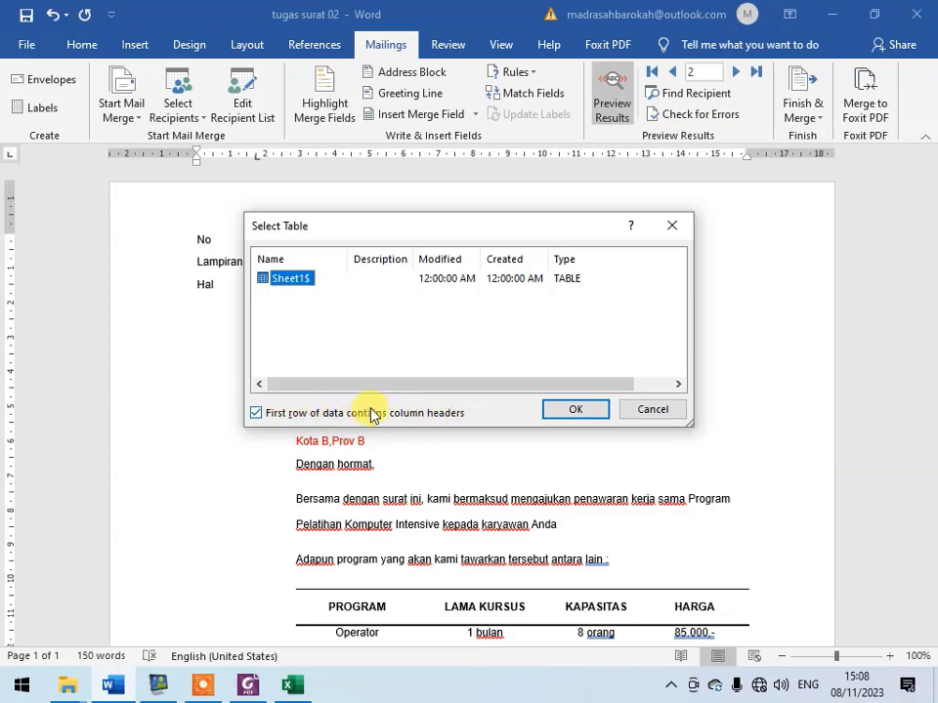
pyautogui.click(575, 409)
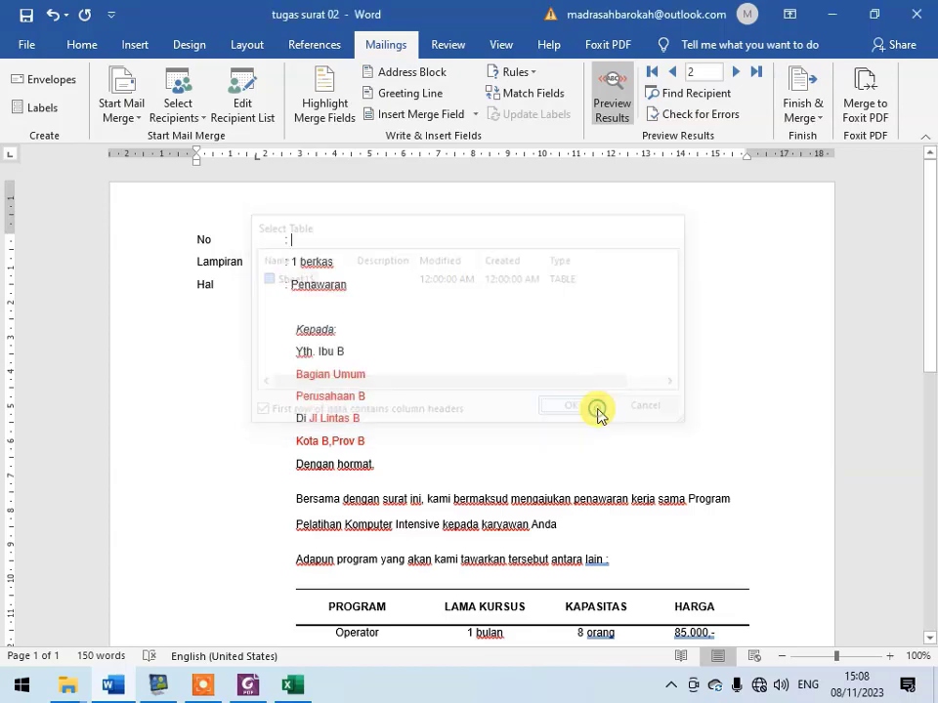
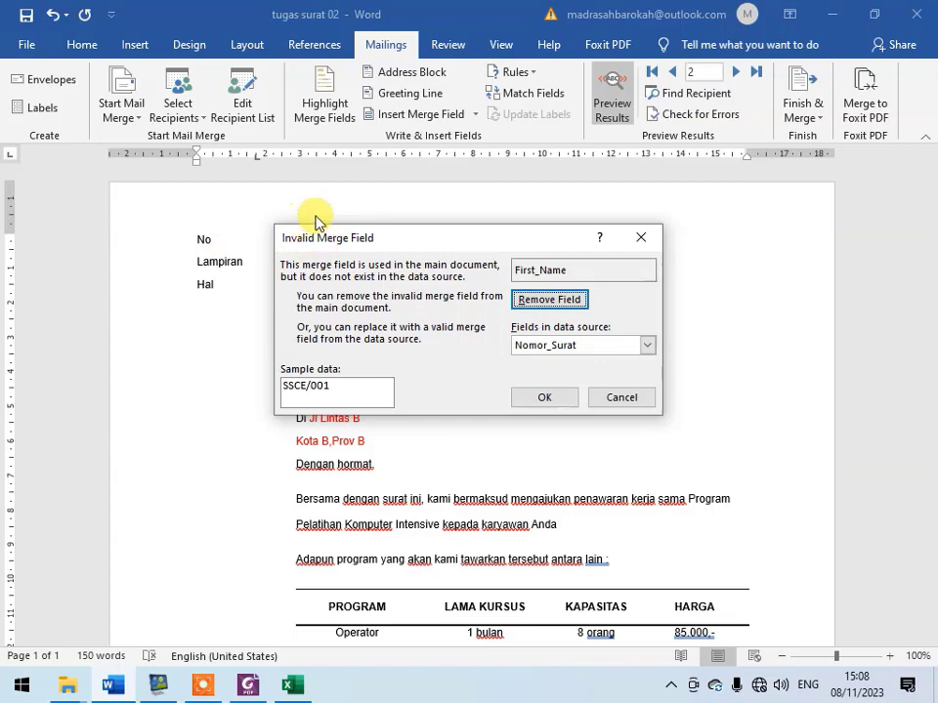
# - Remove all invalid merge fields left from the previous data source from the letter
pyautogui.click(580, 305)
pyautogui.click(579, 306)
pyautogui.click(579, 305)
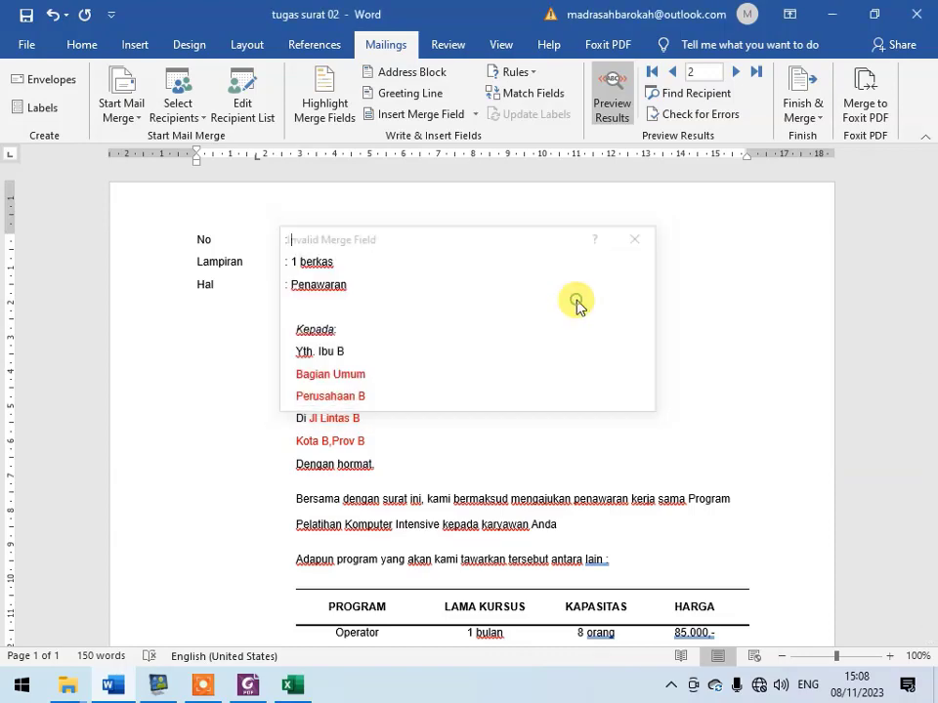
pyautogui.click(576, 301)
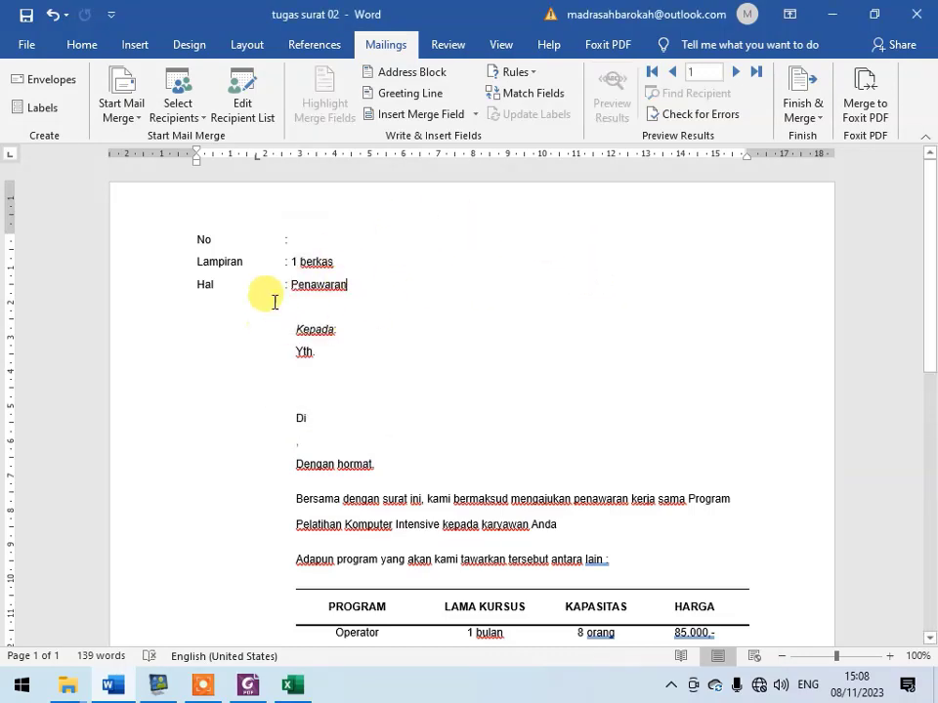
# - Insert the Nomor_Surat merge field on the letter's No line and switch from previewed results to field codes
pyautogui.click(321, 242)
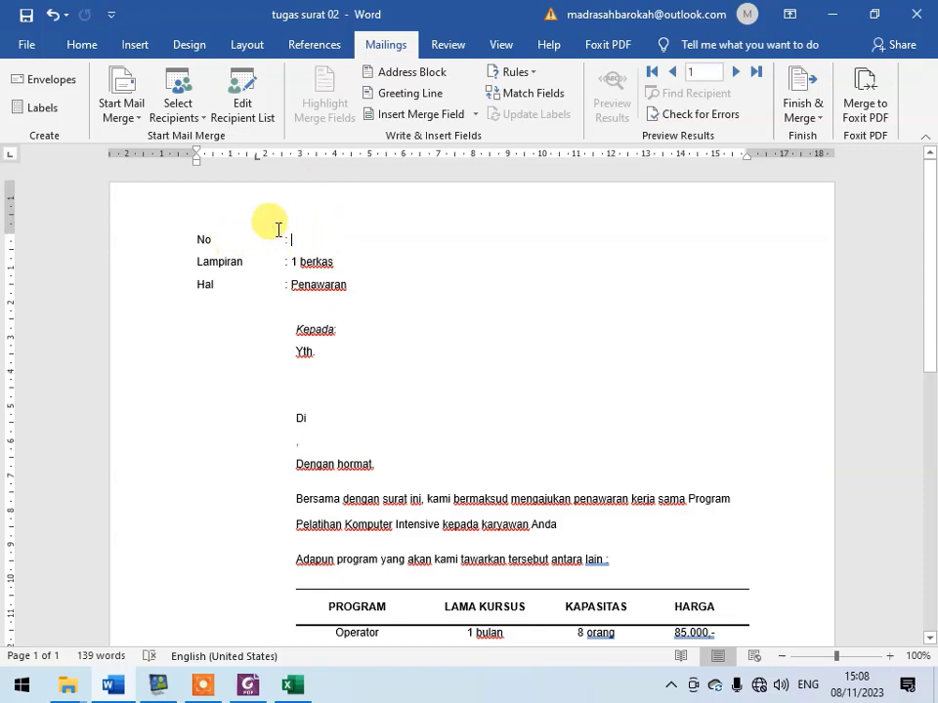
pyautogui.click(475, 115)
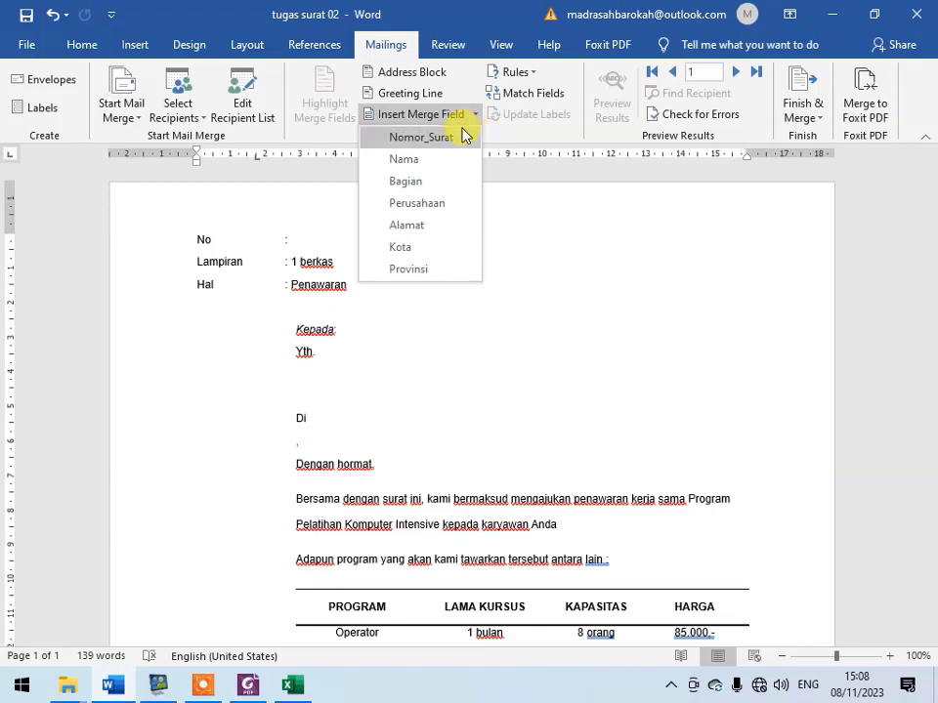
pyautogui.click(463, 137)
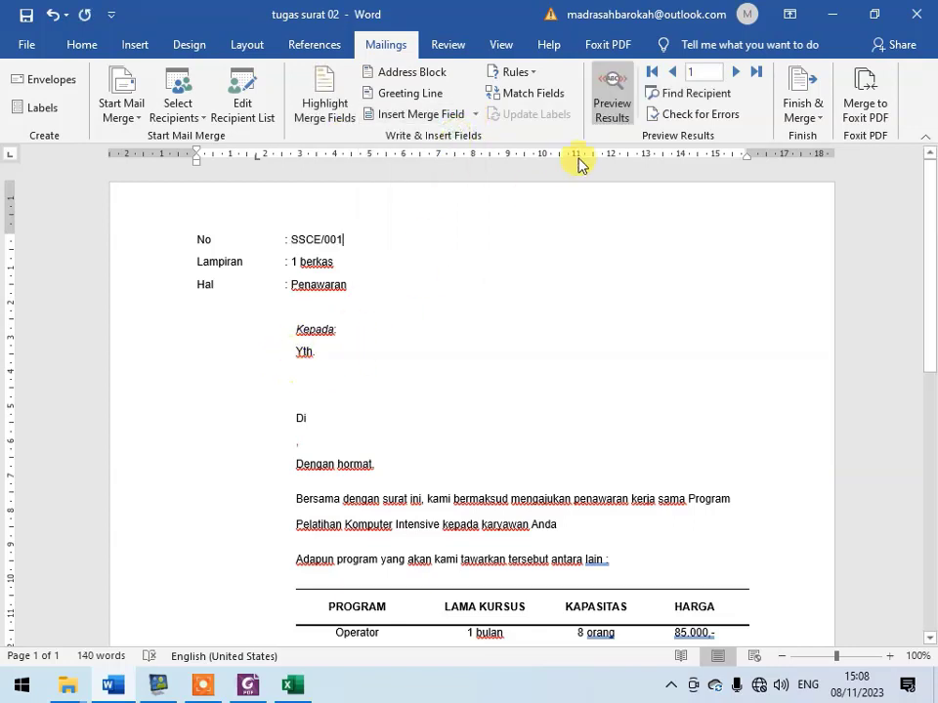
pyautogui.click(613, 96)
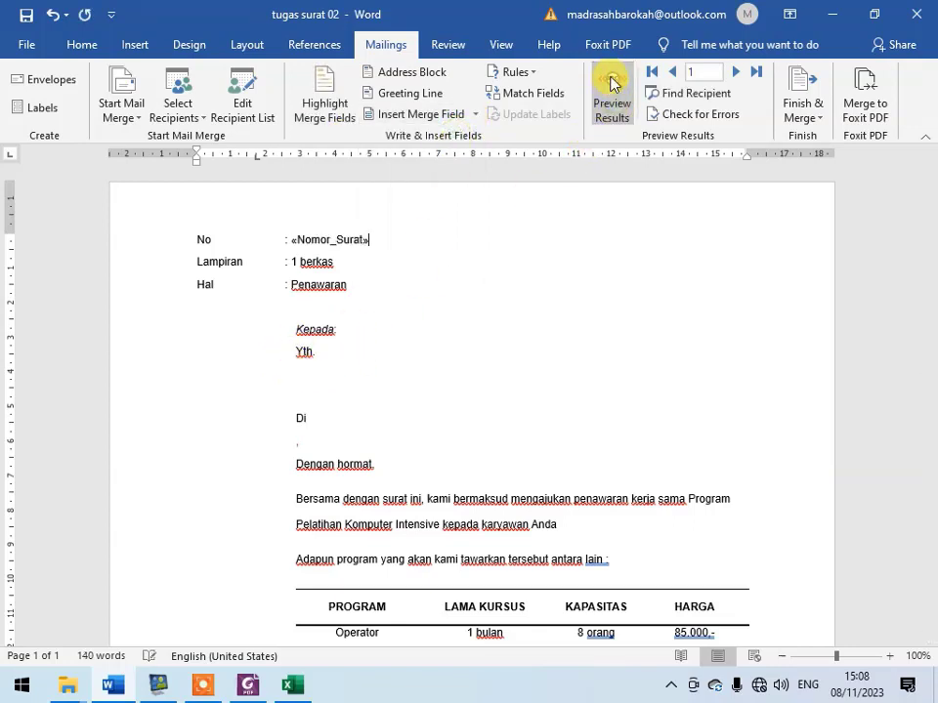
# - Insert the Nama merge field after "Yth." and the Bagian and Perusahaan fields on the two lines below it
pyautogui.click(345, 355)
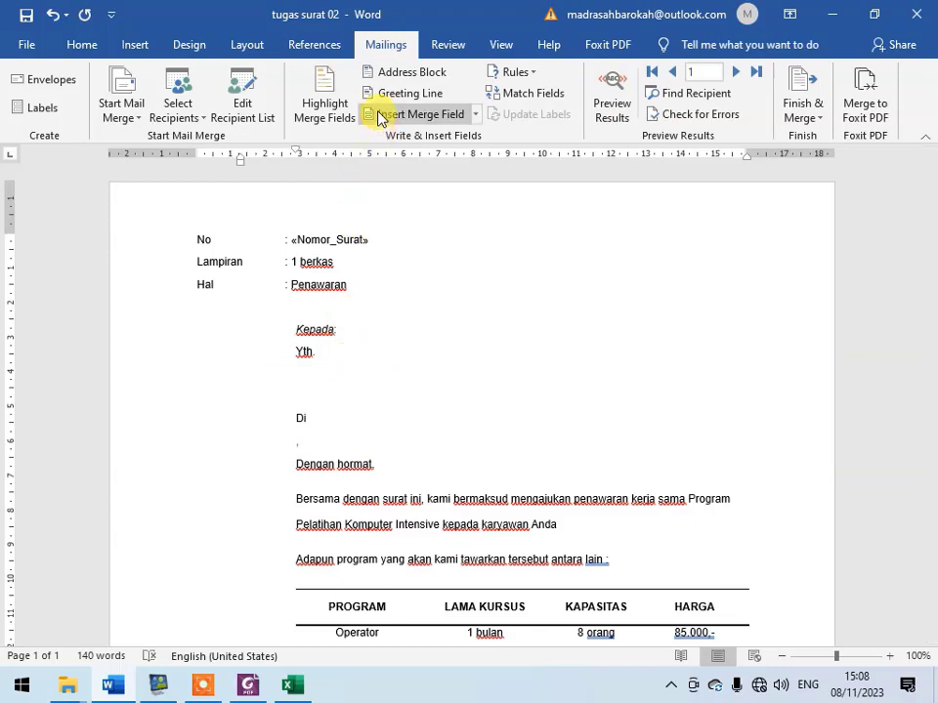
pyautogui.click(474, 118)
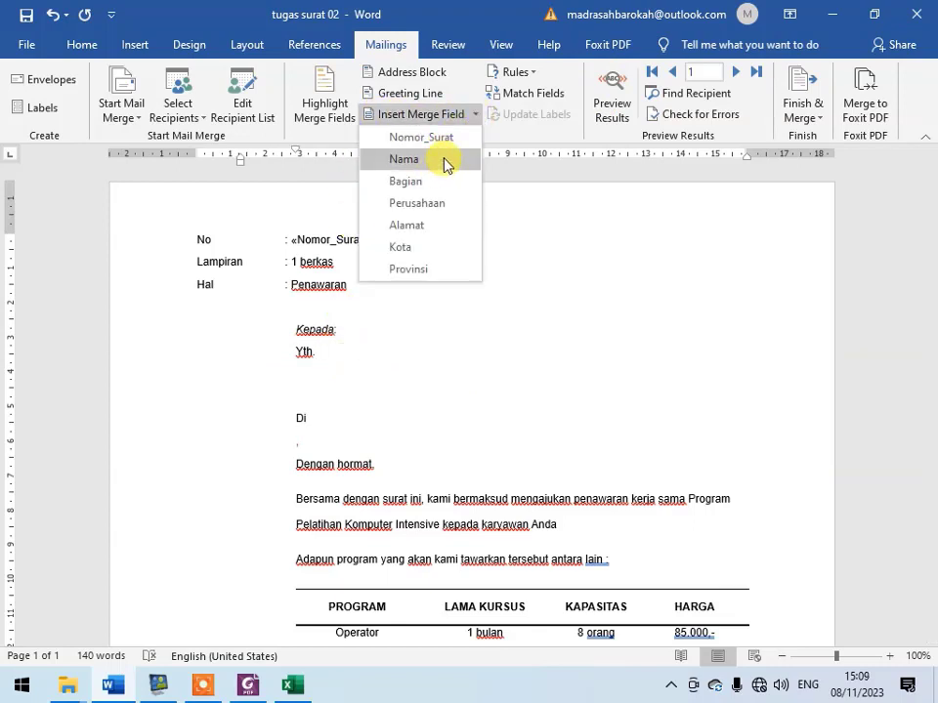
pyautogui.click(404, 160)
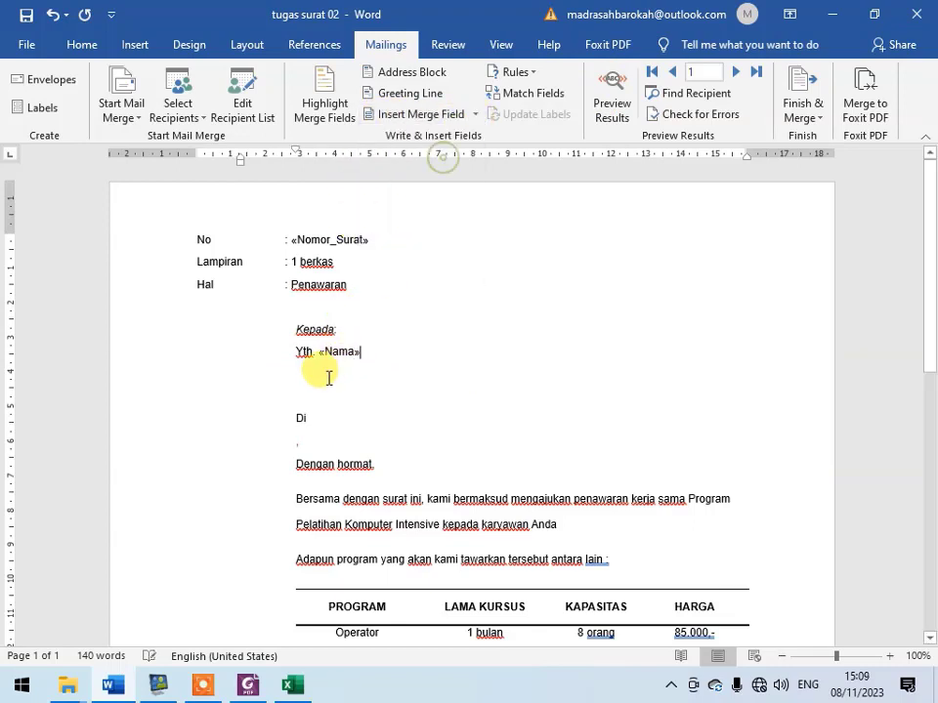
pyautogui.click(475, 118)
pyautogui.click(454, 180)
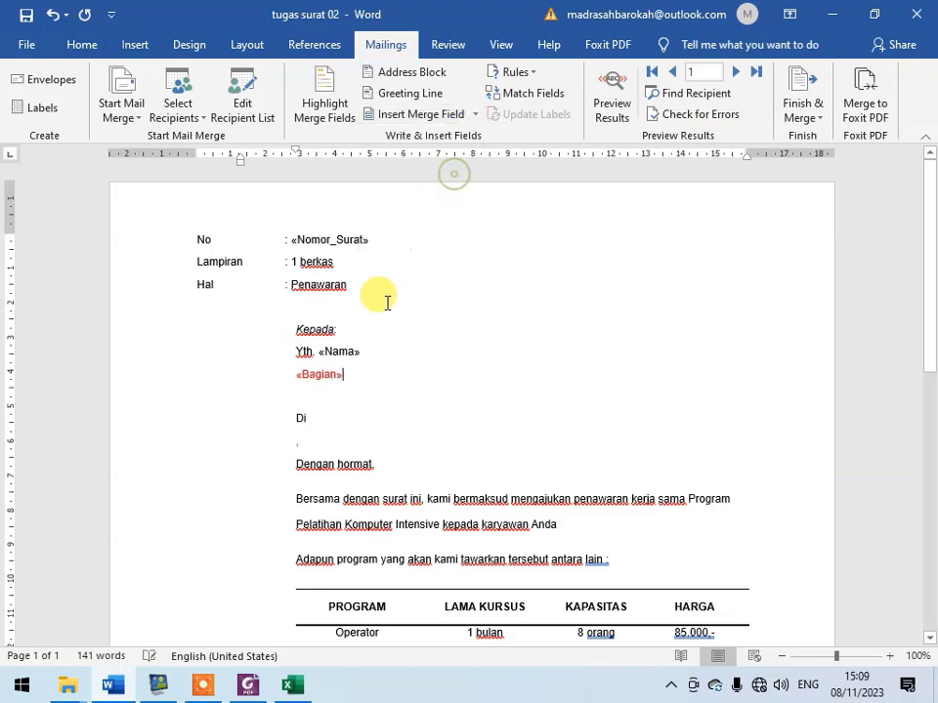
pyautogui.click(322, 388)
pyautogui.click(476, 114)
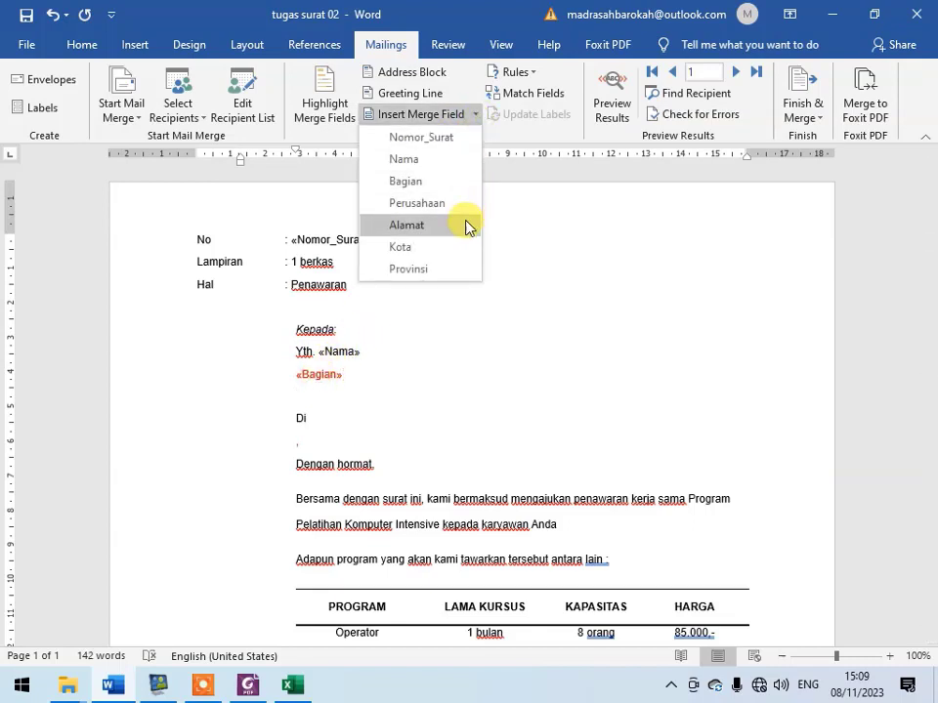
pyautogui.click(469, 205)
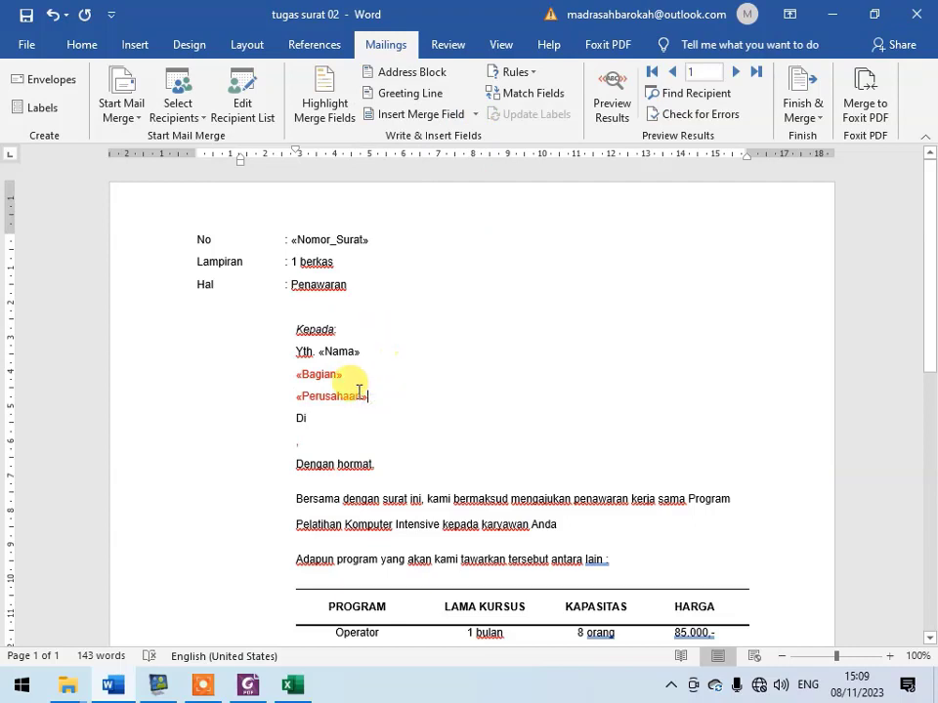
# - Insert the Alamat merge field after "Di" and the Kota and Provinsi fields, separated by a comma, on the line below
pyautogui.click(354, 418)
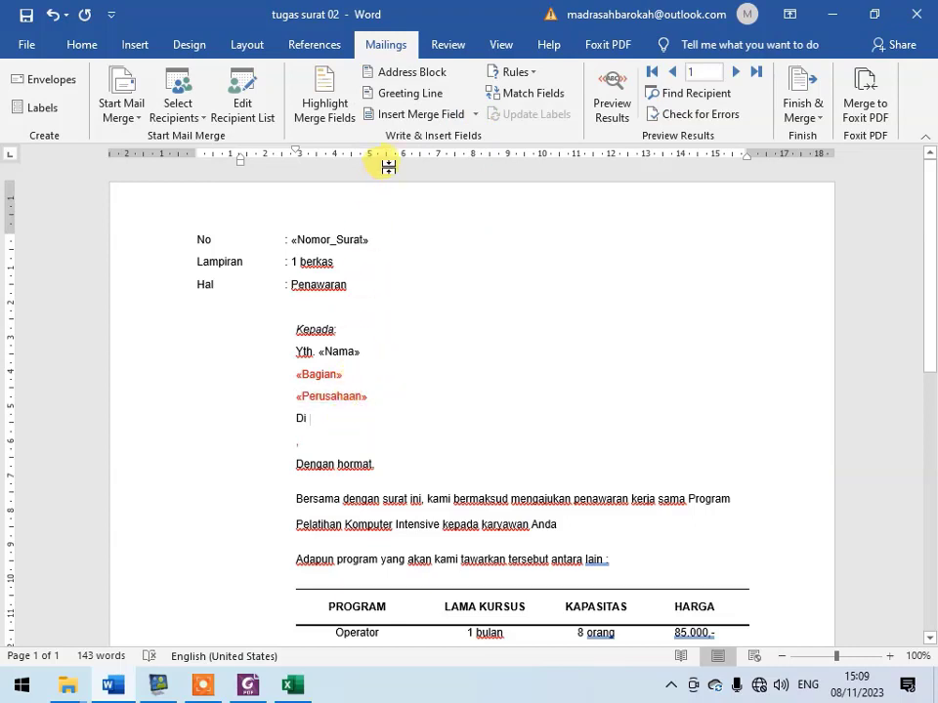
pyautogui.click(476, 114)
pyautogui.click(437, 225)
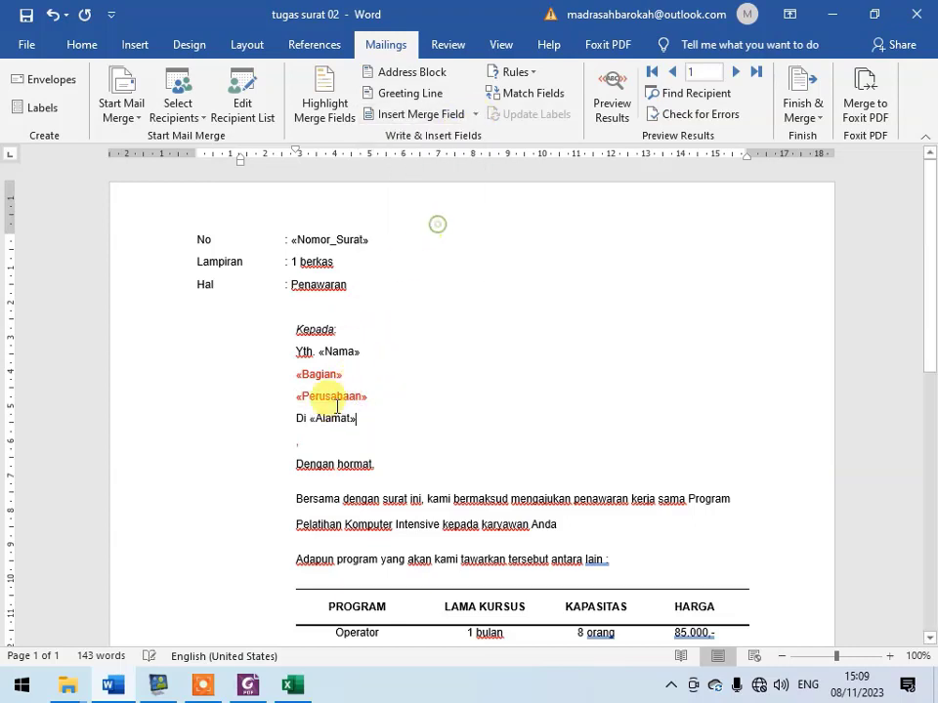
pyautogui.click(312, 433)
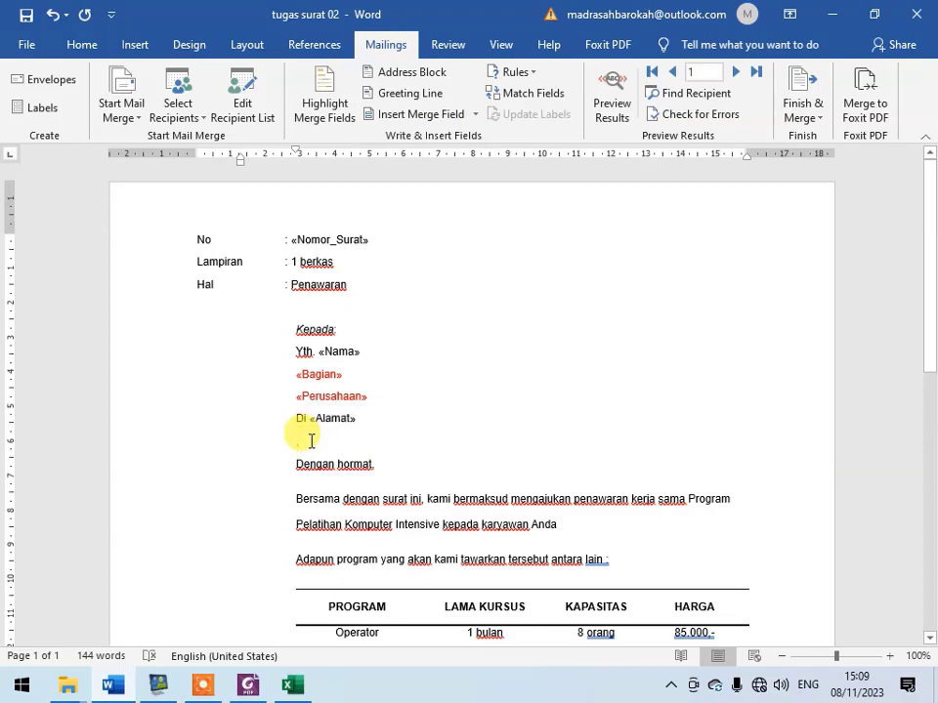
pyautogui.click(476, 116)
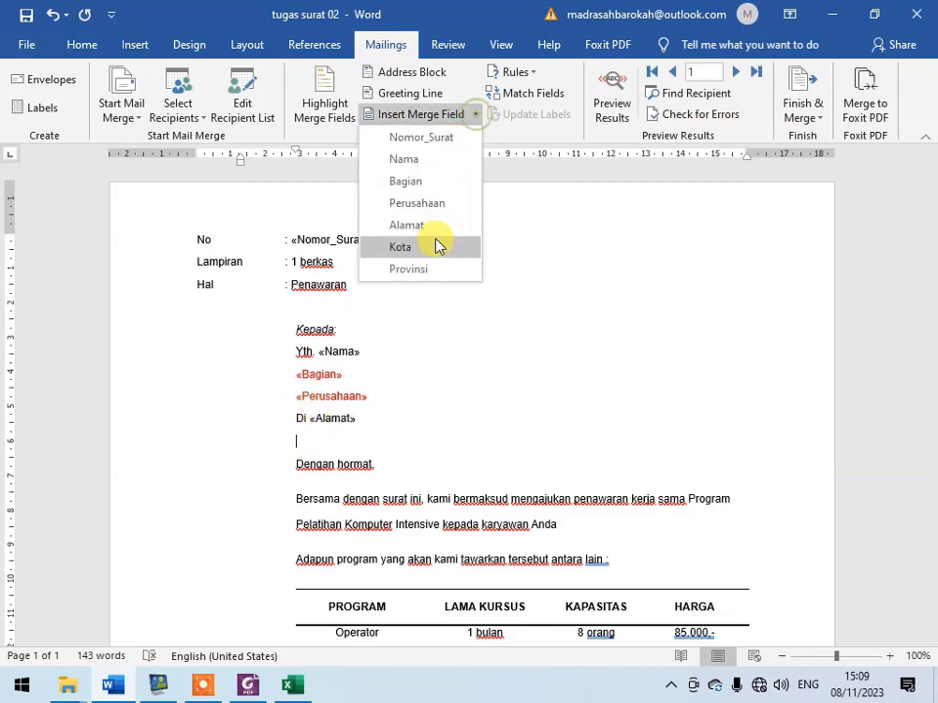
pyautogui.click(436, 245)
pyautogui.write(',')
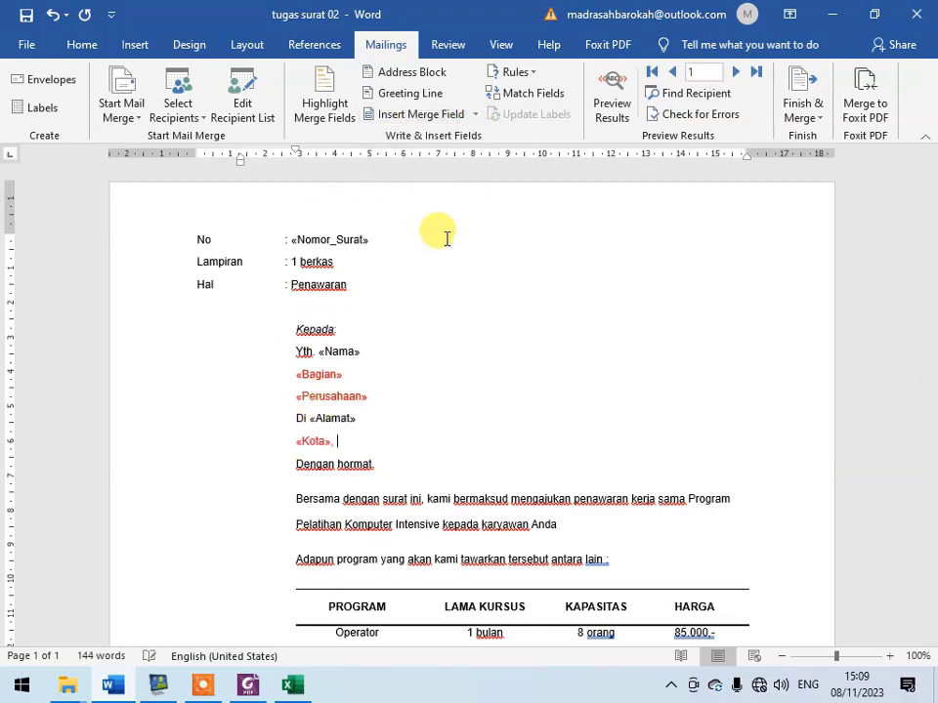
pyautogui.click(476, 114)
pyautogui.click(442, 267)
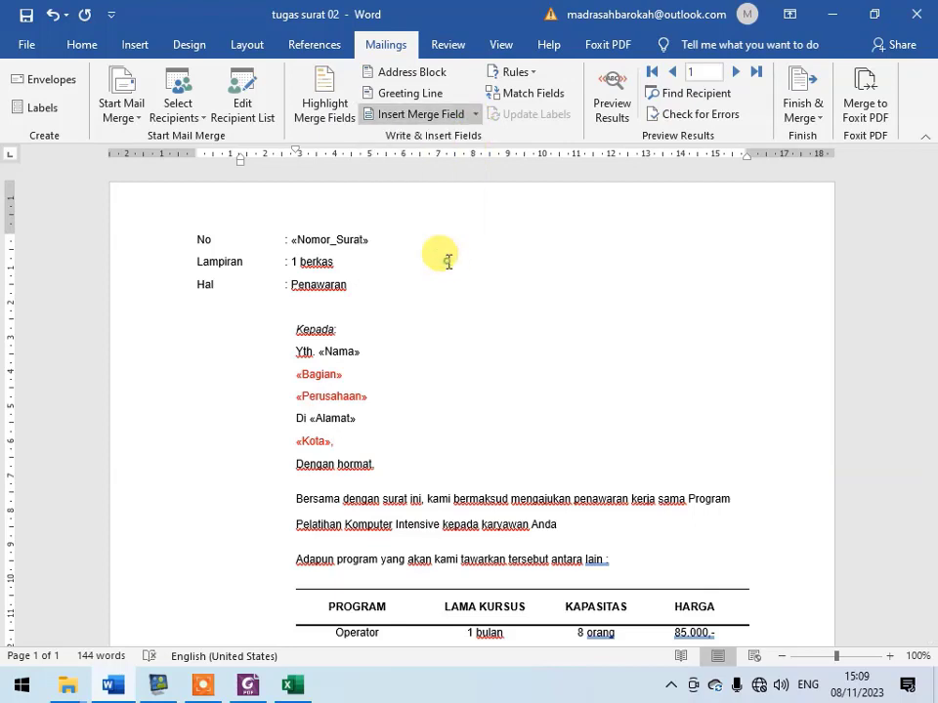
# - Preview the merged letter and browse the recipient records up to record 4
pyautogui.click(620, 98)
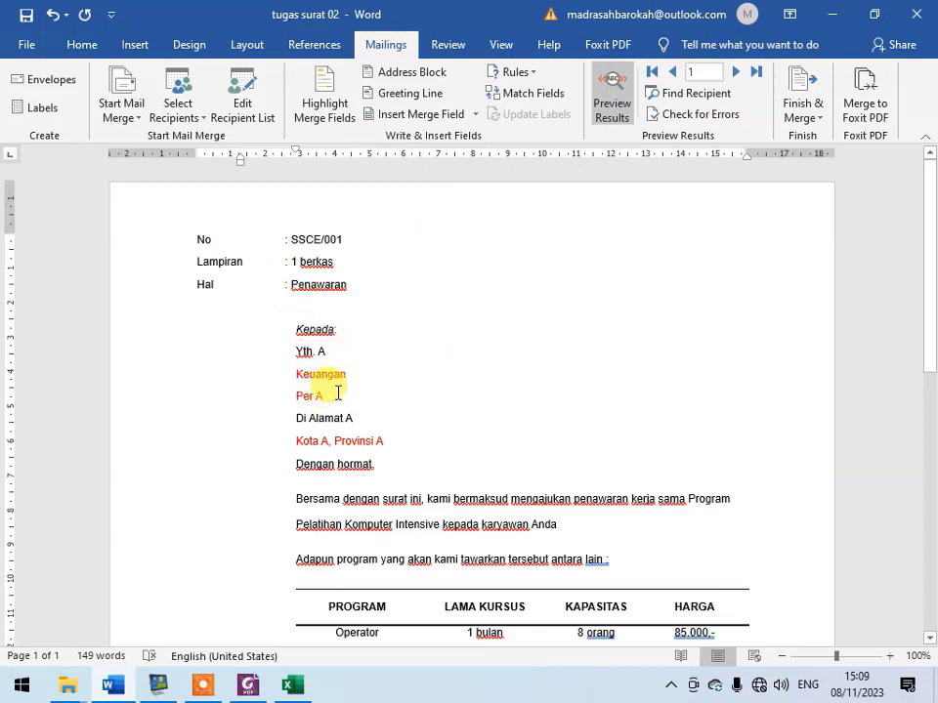
pyautogui.click(383, 440)
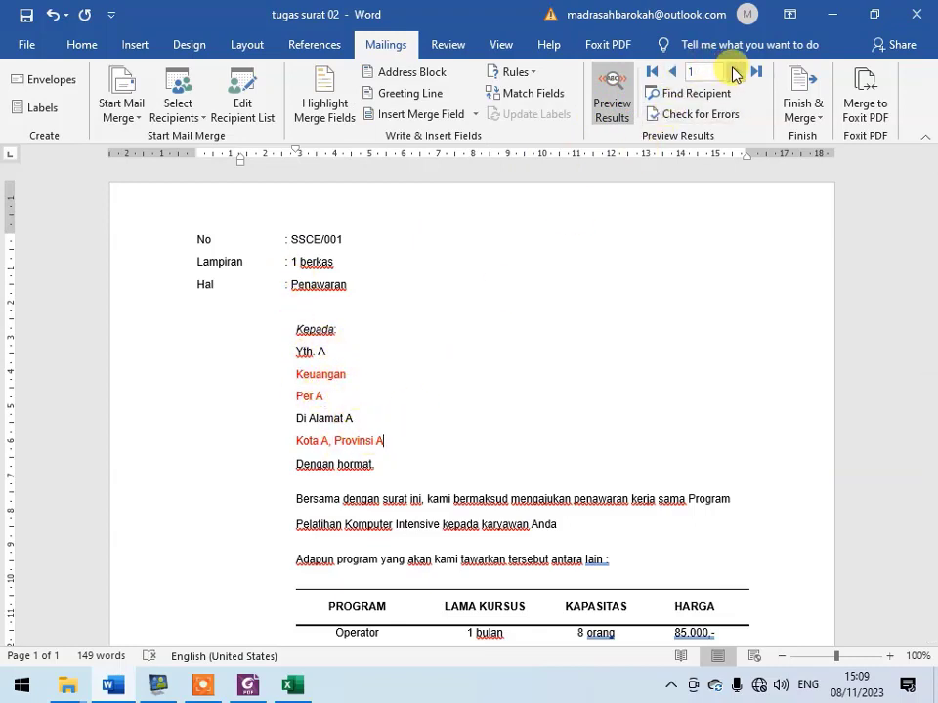
pyautogui.click(734, 74)
pyautogui.click(734, 73)
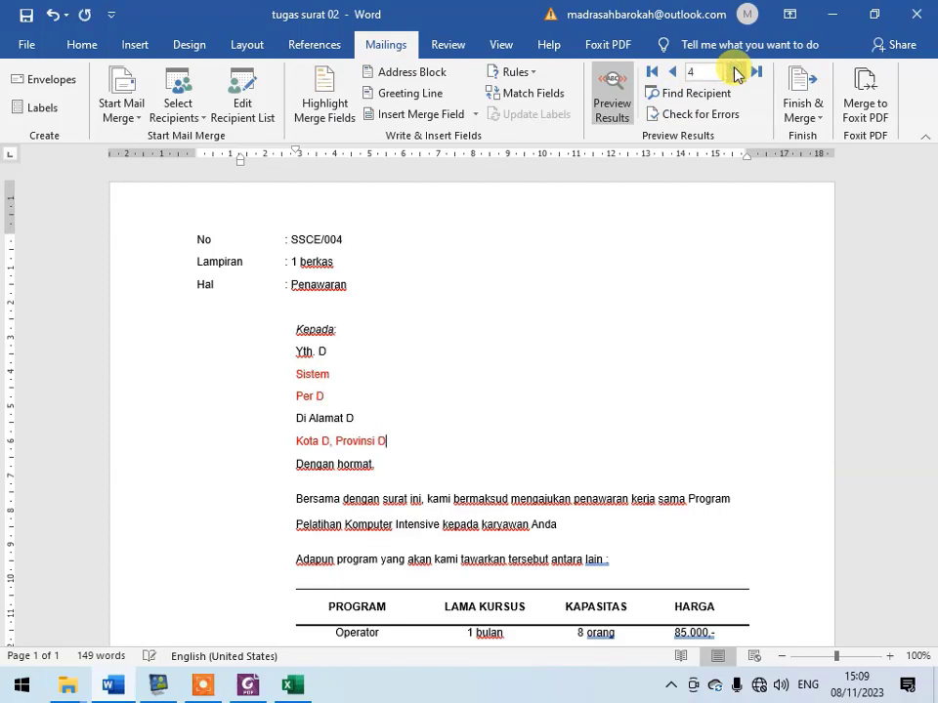
# - Print the merged letters for all records with Microsoft Print to PDF, saving to the Desktop as "hasil surat tugas B"
pyautogui.click(807, 116)
pyautogui.click(830, 166)
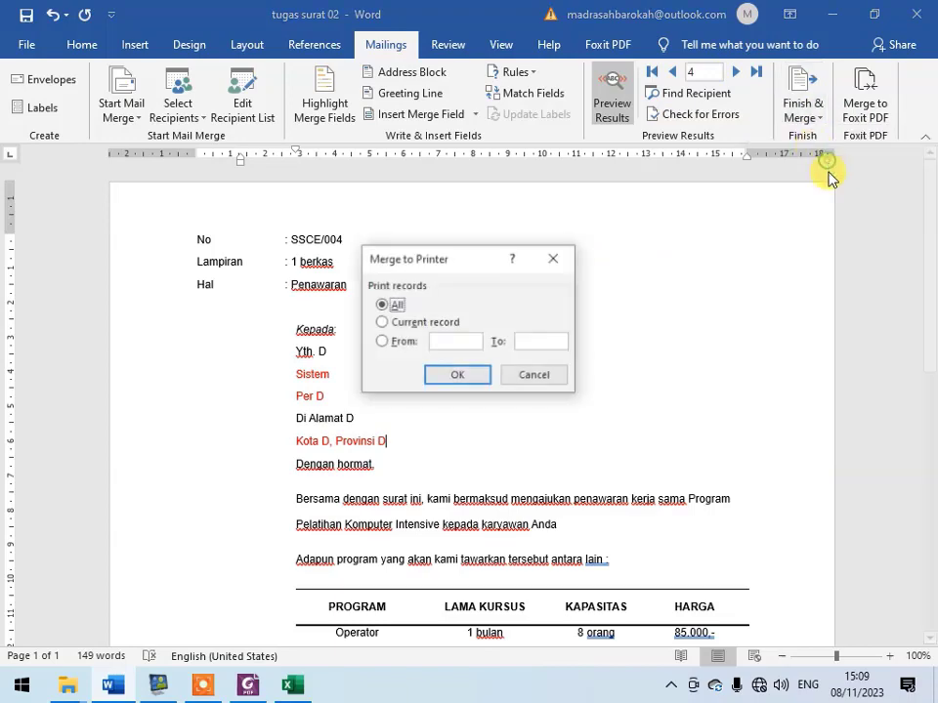
pyautogui.click(445, 376)
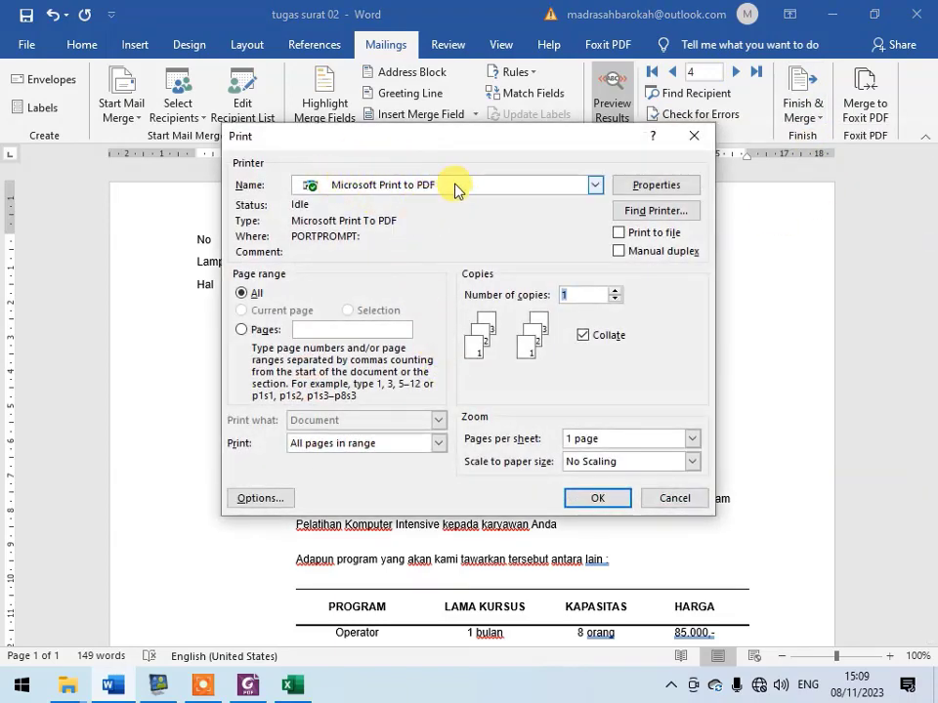
pyautogui.click(592, 500)
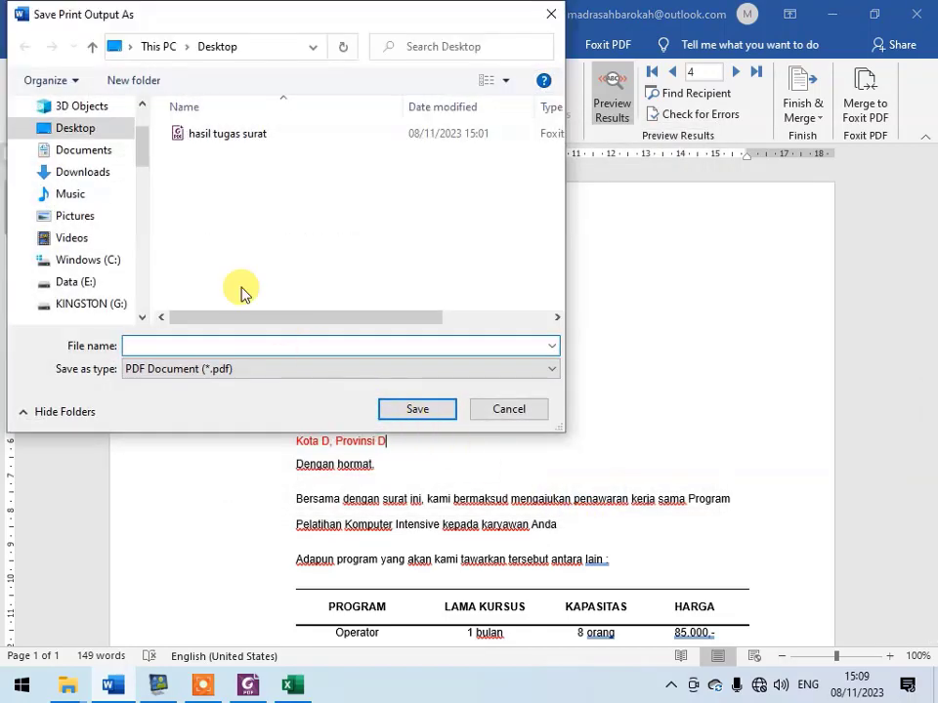
pyautogui.write('hasil surat tugas B')
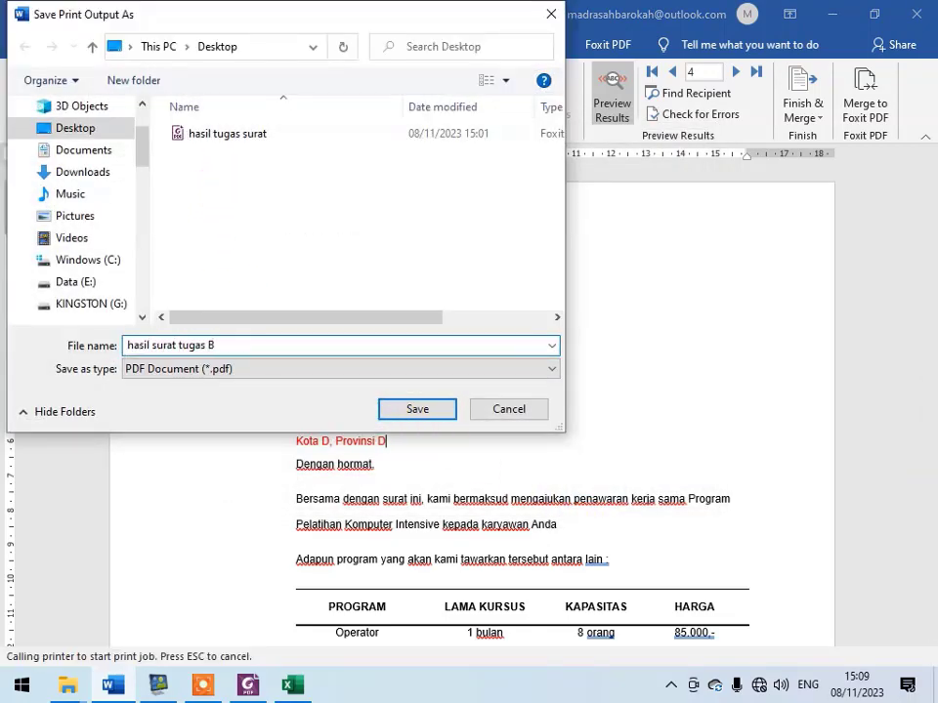
pyautogui.click(419, 411)
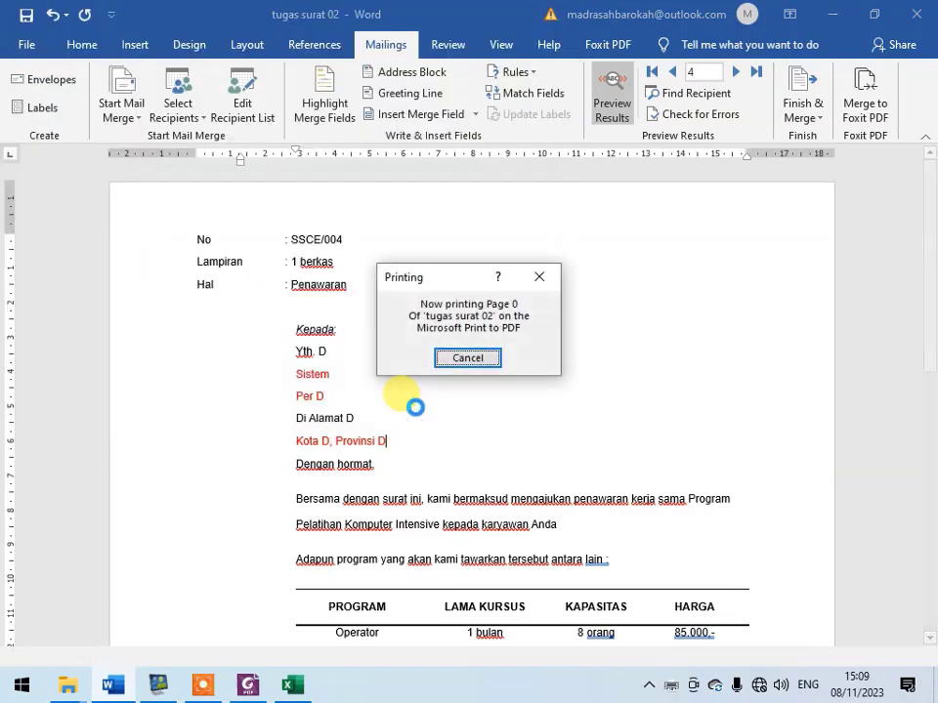
# - Open "hasil surat tugas B" from the Desktop in Foxit PhantomPDF and review its letters through page 4
pyautogui.click(832, 15)
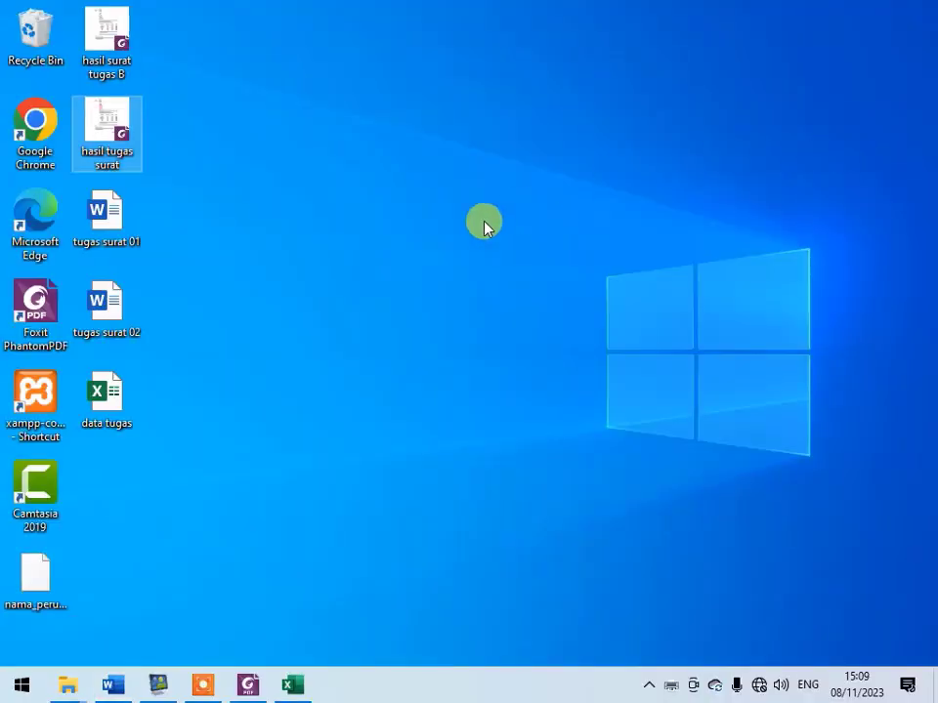
pyautogui.click(453, 238)
pyautogui.doubleClick(125, 23)
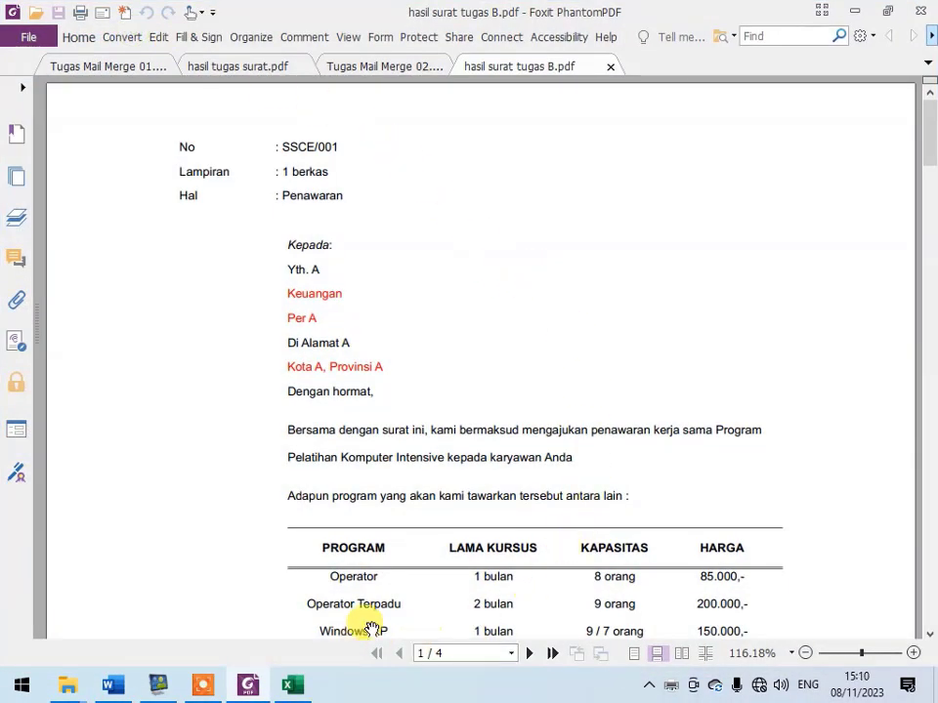
pyautogui.click(529, 653)
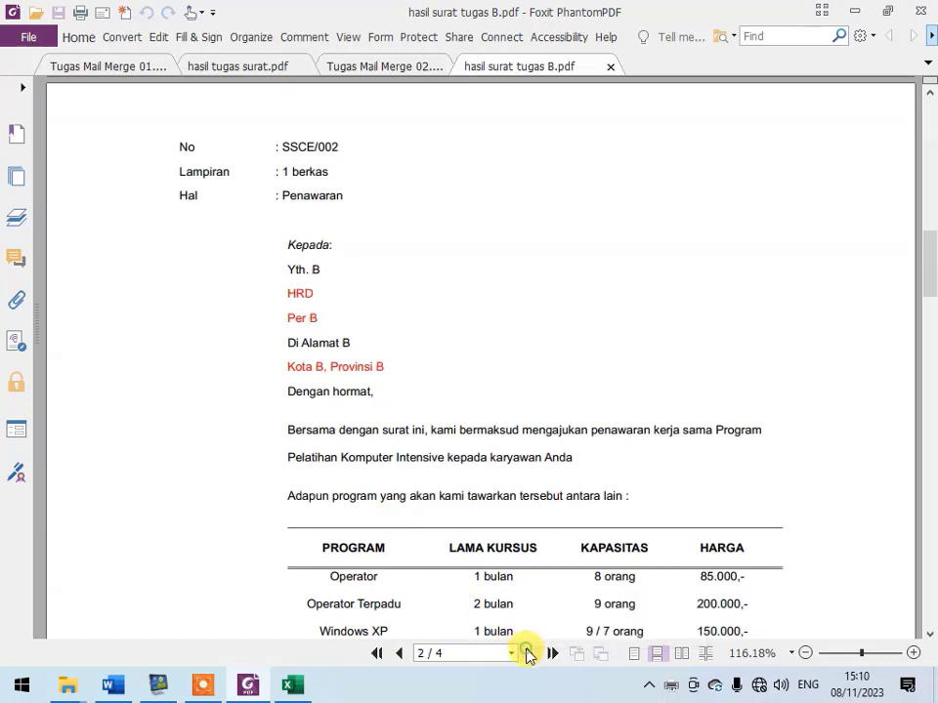
pyautogui.click(529, 654)
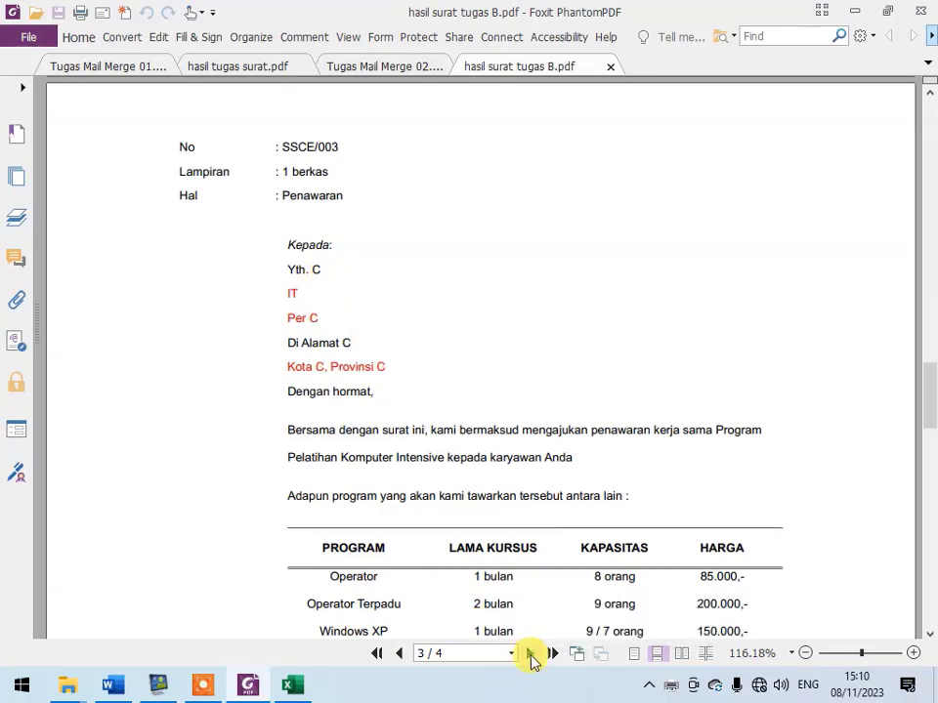
pyautogui.click(529, 654)
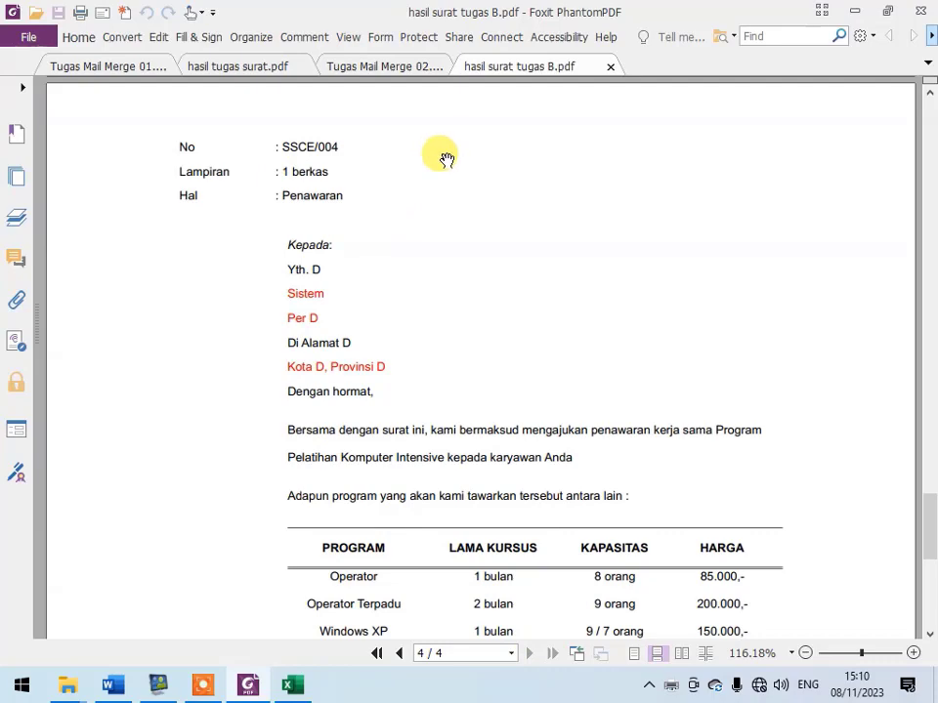
# - Check the recipient table in the "data tugas" workbook and the data in "Tugas Mail Merge 01.pdf", and return to the Word letter
pyautogui.click(290, 684)
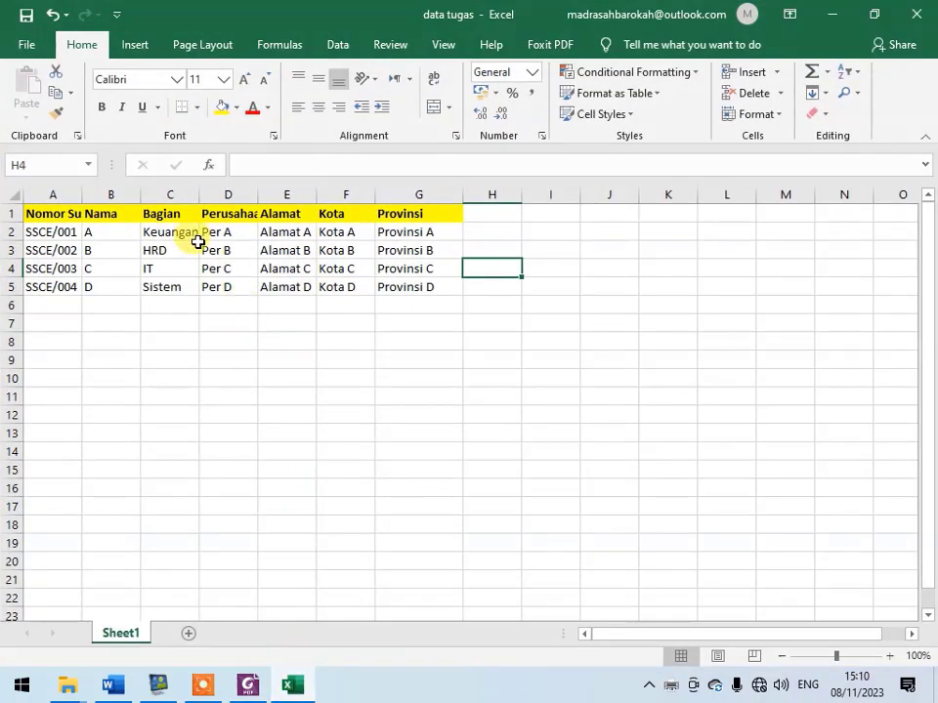
pyautogui.click(164, 232)
pyautogui.moveTo(46, 216); pyautogui.dragTo(423, 299)
pyautogui.click(247, 685)
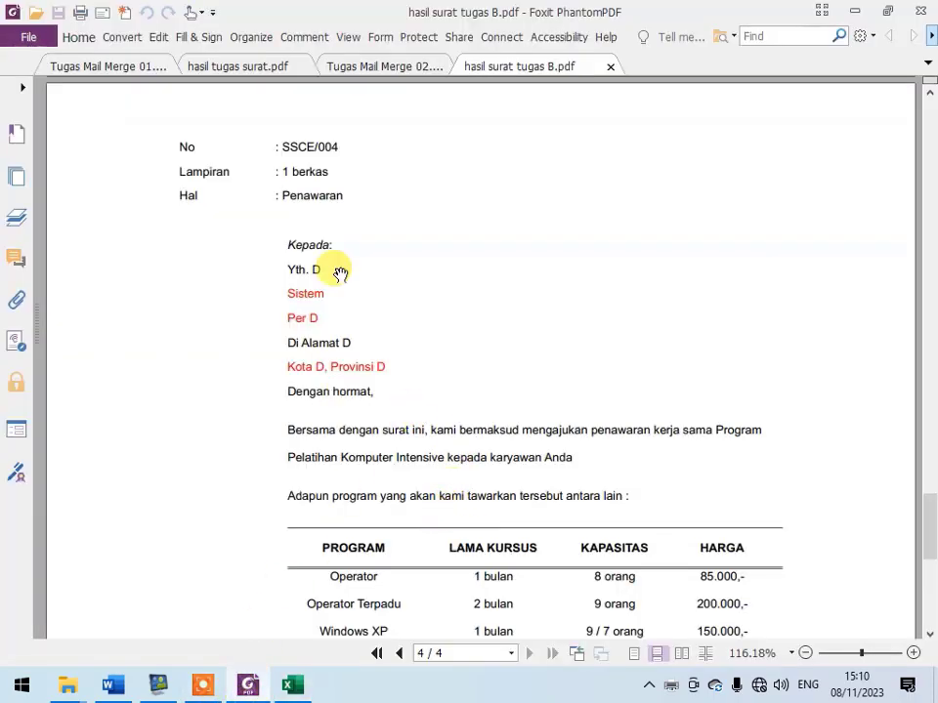
pyautogui.click(118, 71)
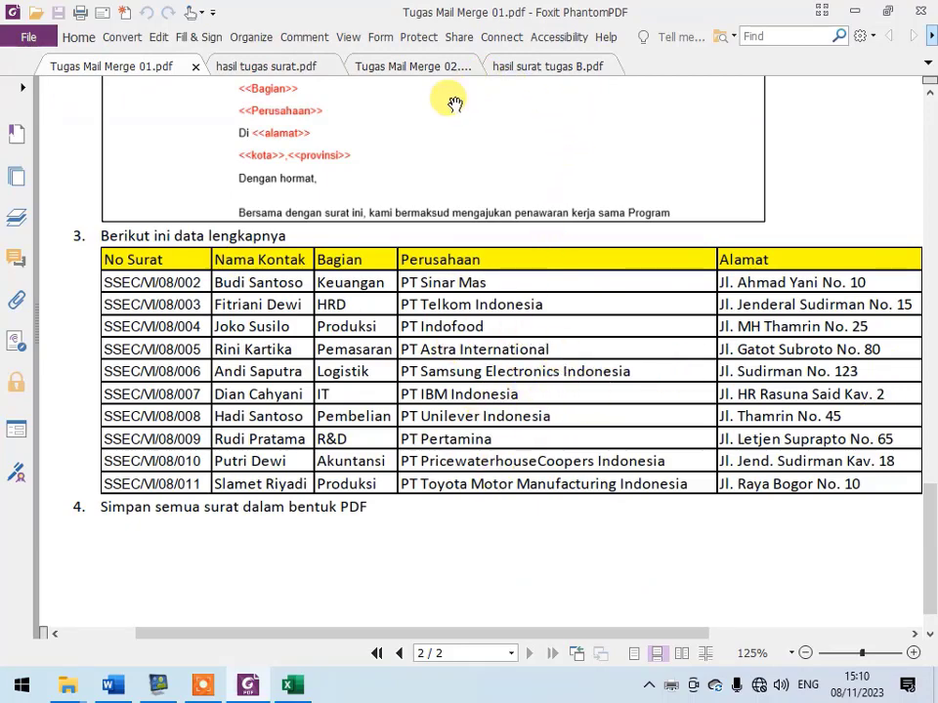
pyautogui.click(110, 685)
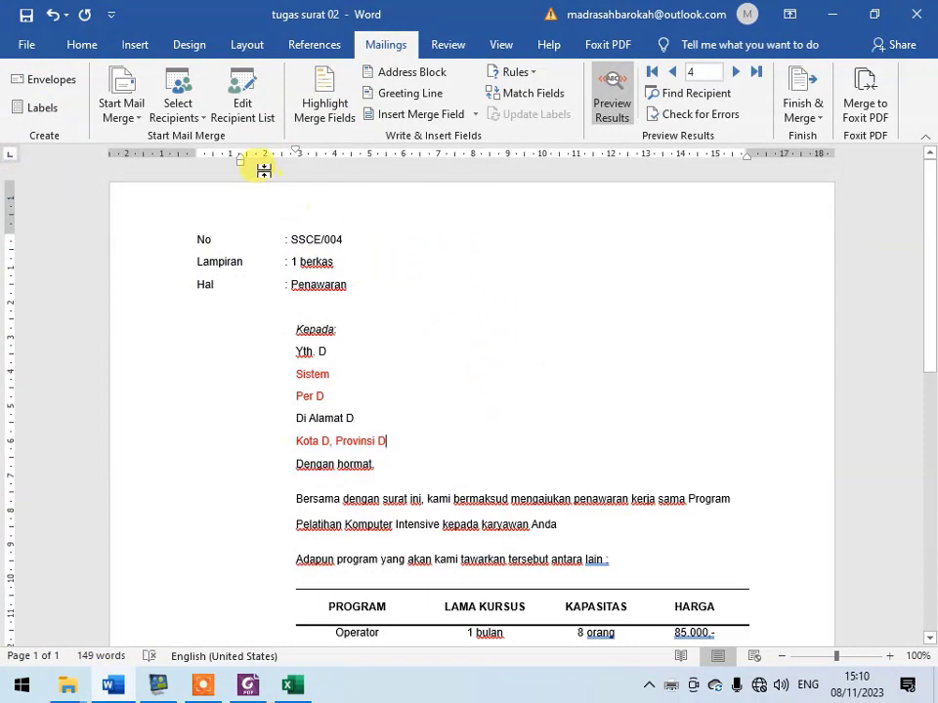
pyautogui.click(178, 117)
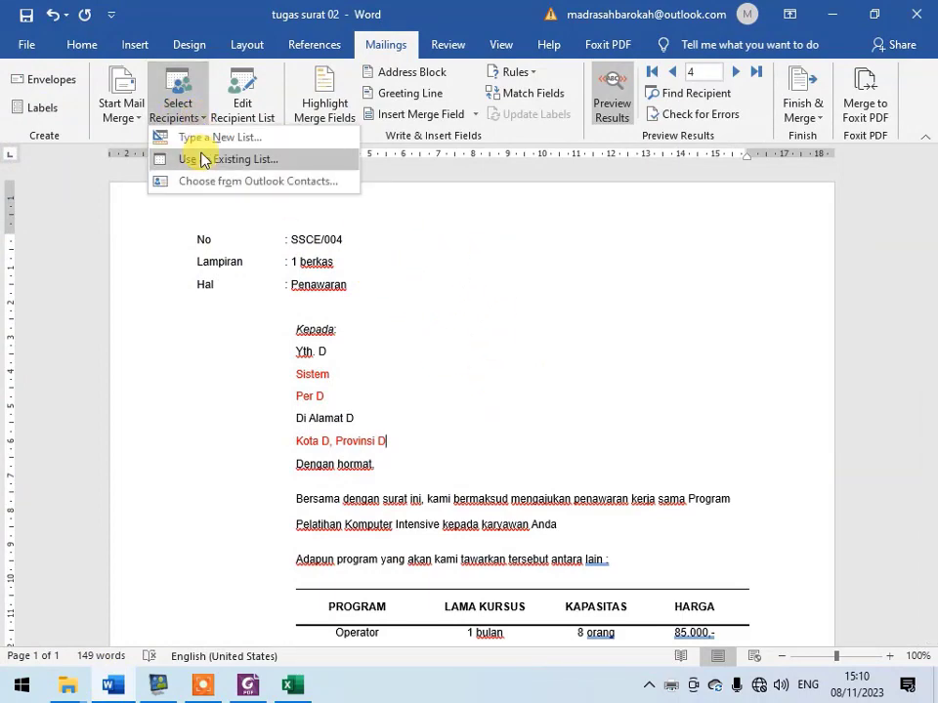
pyautogui.click(201, 159)
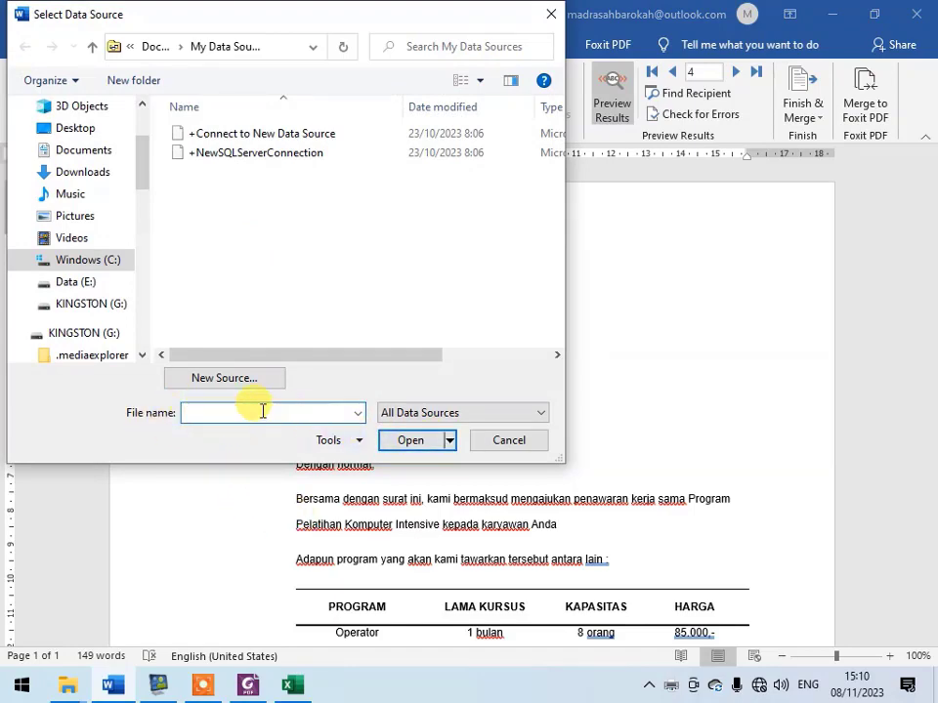
pyautogui.click(499, 441)
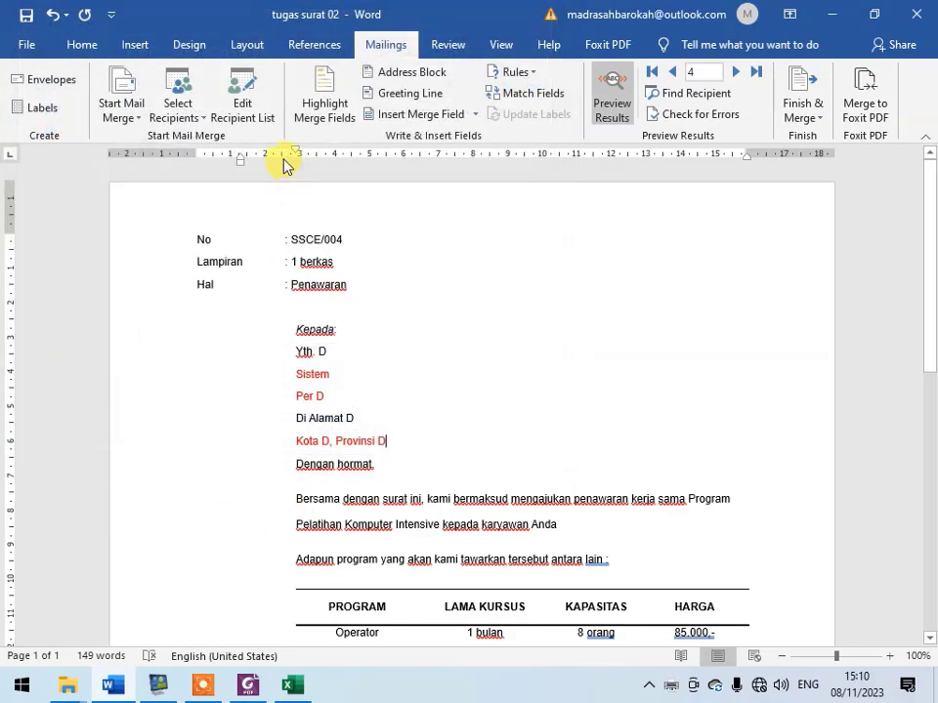
pyautogui.click(200, 119)
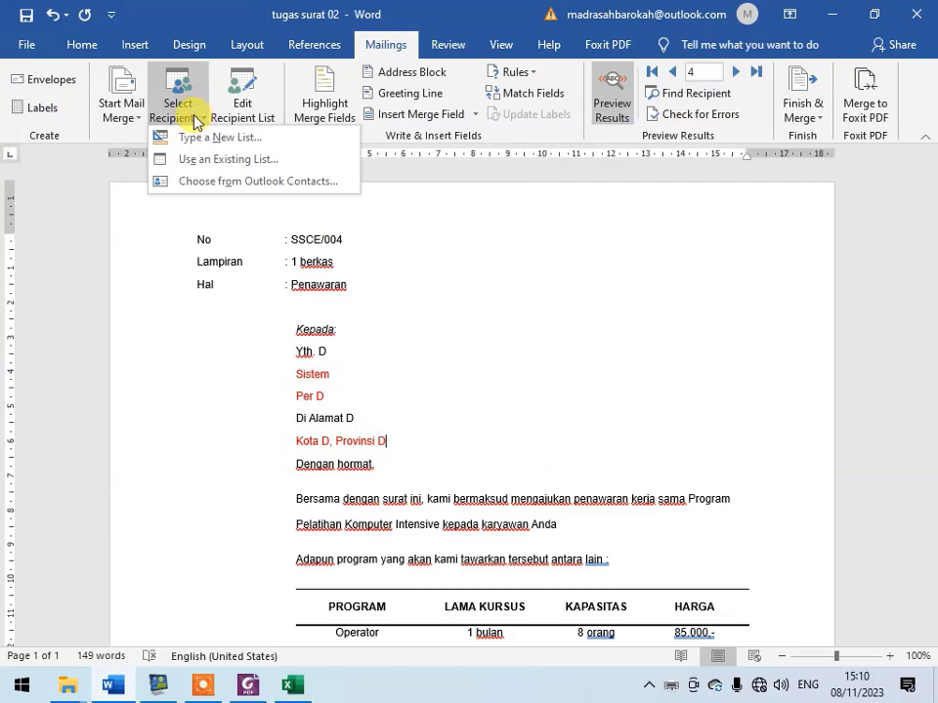
pyautogui.click(471, 452)
# - Switch to Foxit PhantomPDF and examine the item, quantity, price and total columns in "Tugas Mail Merge 02.pdf"
pyautogui.click(247, 687)
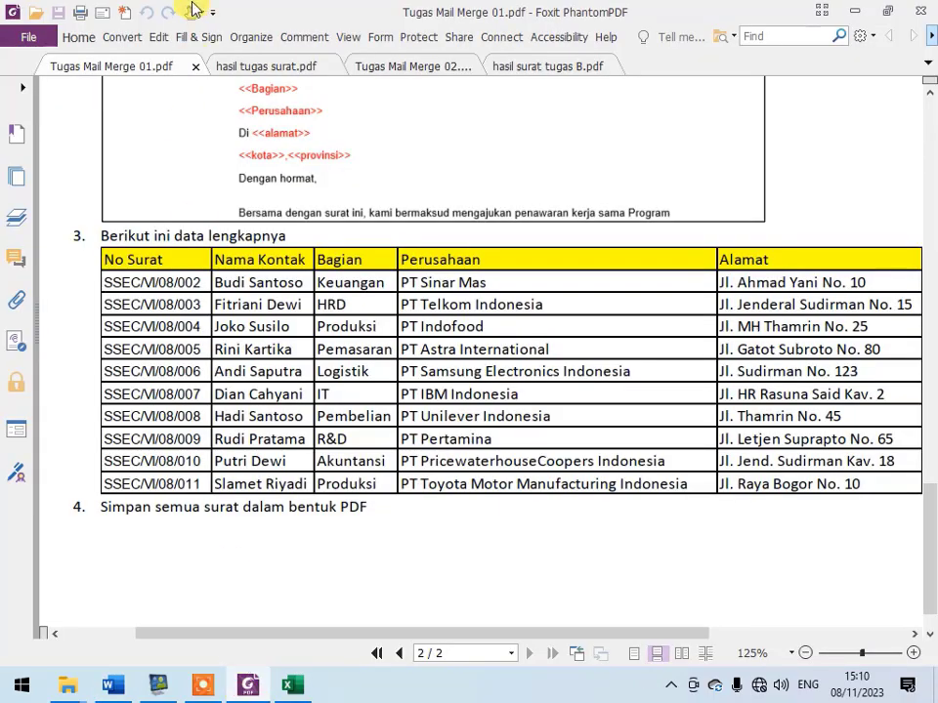
pyautogui.click(279, 66)
pyautogui.click(399, 66)
pyautogui.scroll(-2, 515, 314)
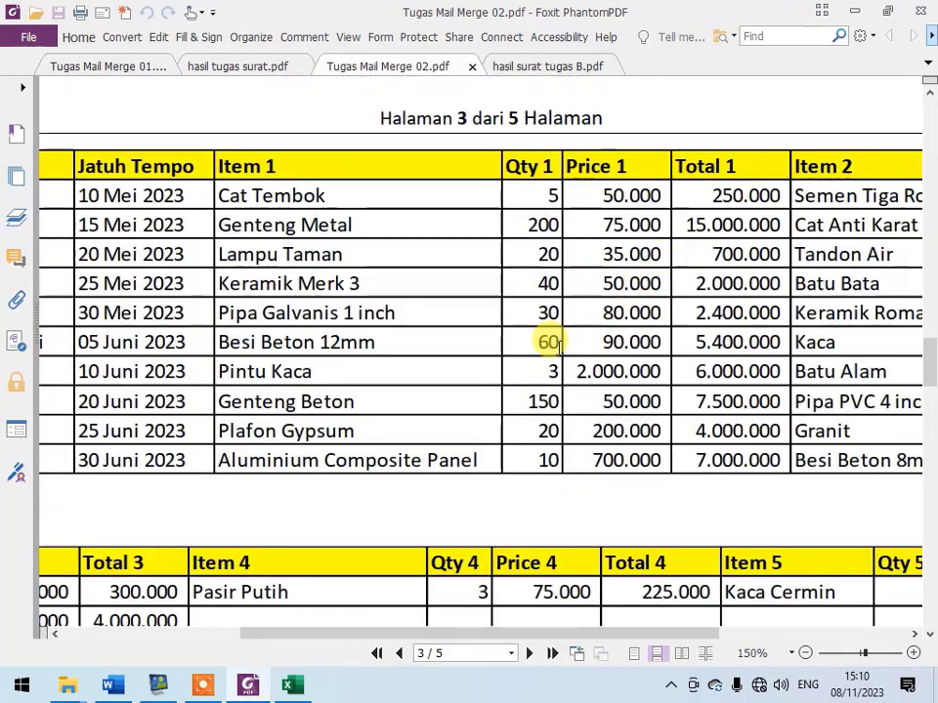
pyautogui.moveTo(560, 347); pyautogui.dragTo(668, 358)
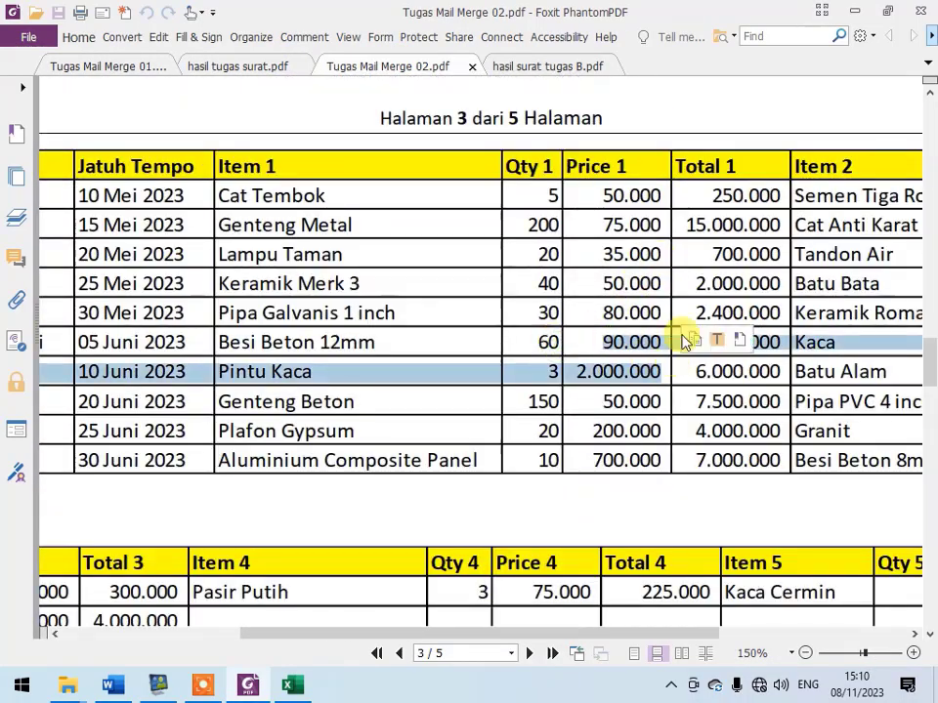
pyautogui.click(670, 210)
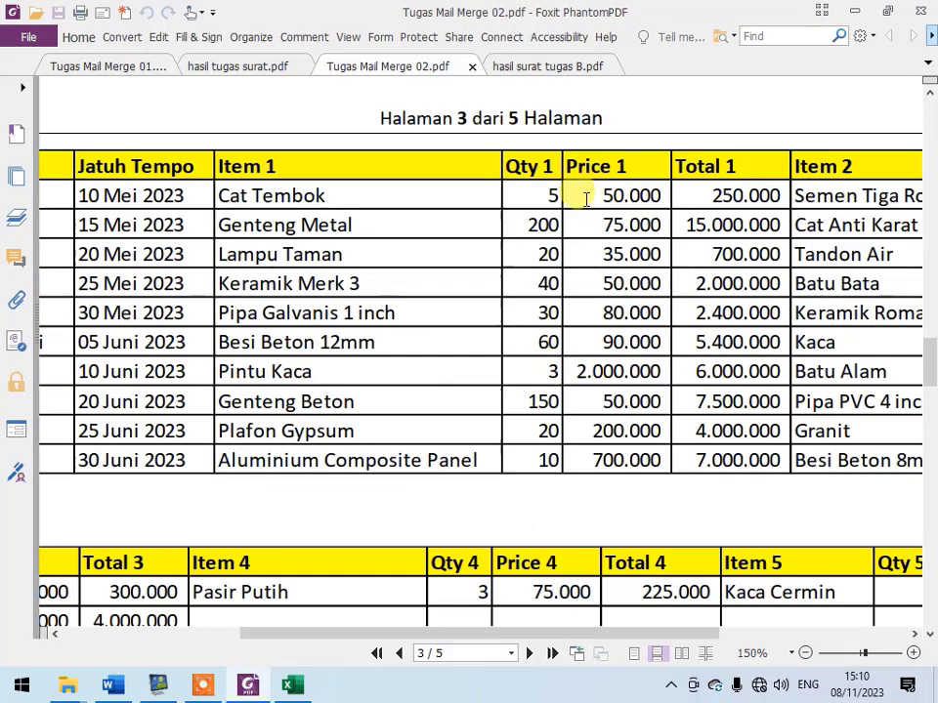
# - In the "data tugas" Excel workbook, add a Jml column in column H with 50000, 250000, 300000 and 350000 for the four recipients
pyautogui.click(292, 686)
pyautogui.click(450, 226)
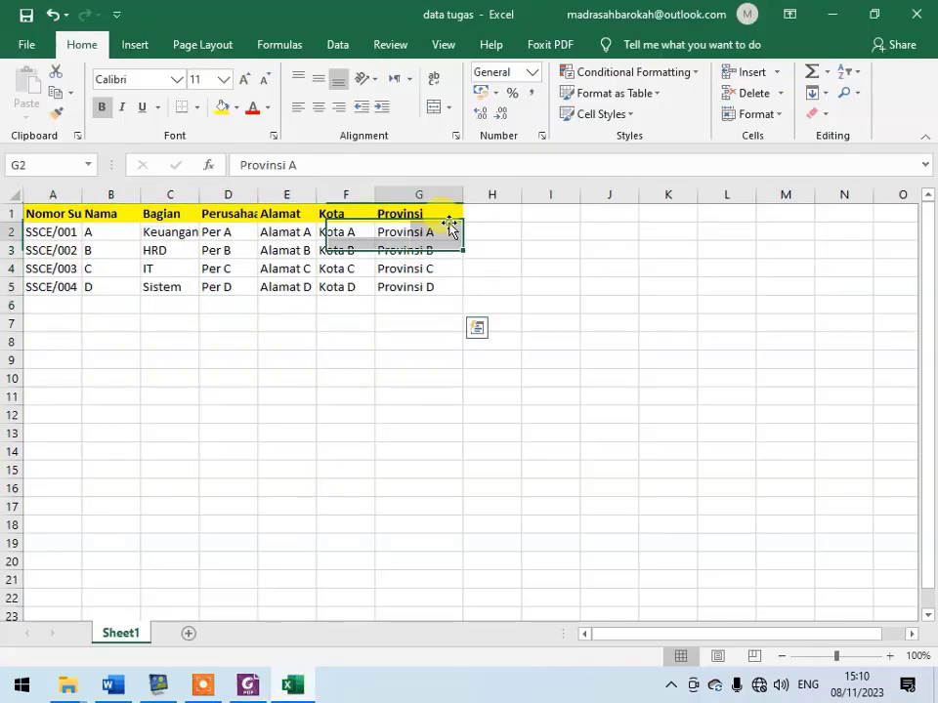
pyautogui.click(481, 213)
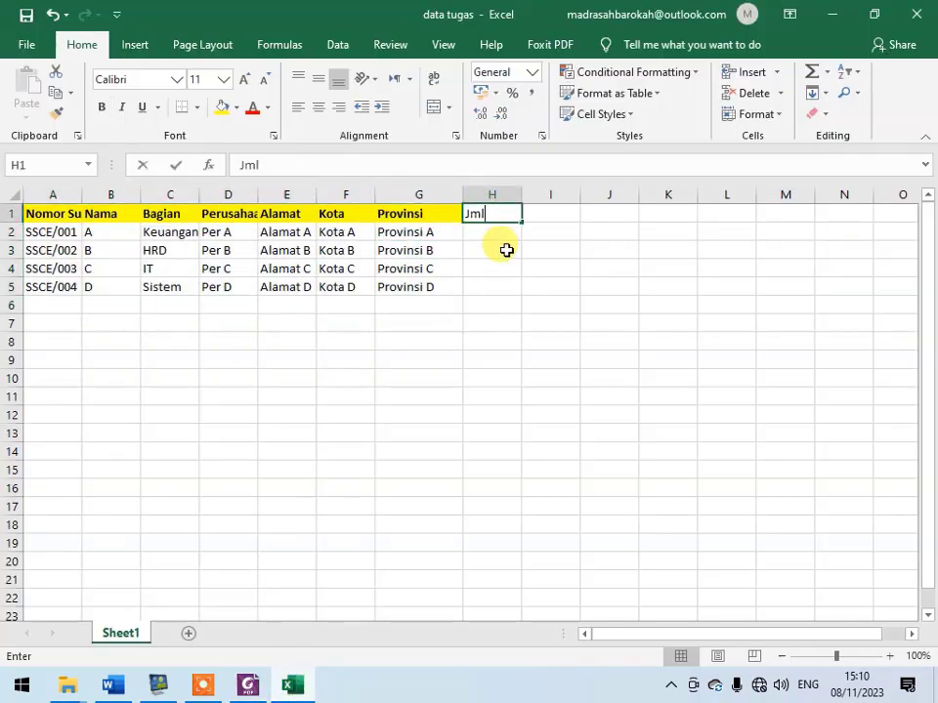
pyautogui.press('Return')
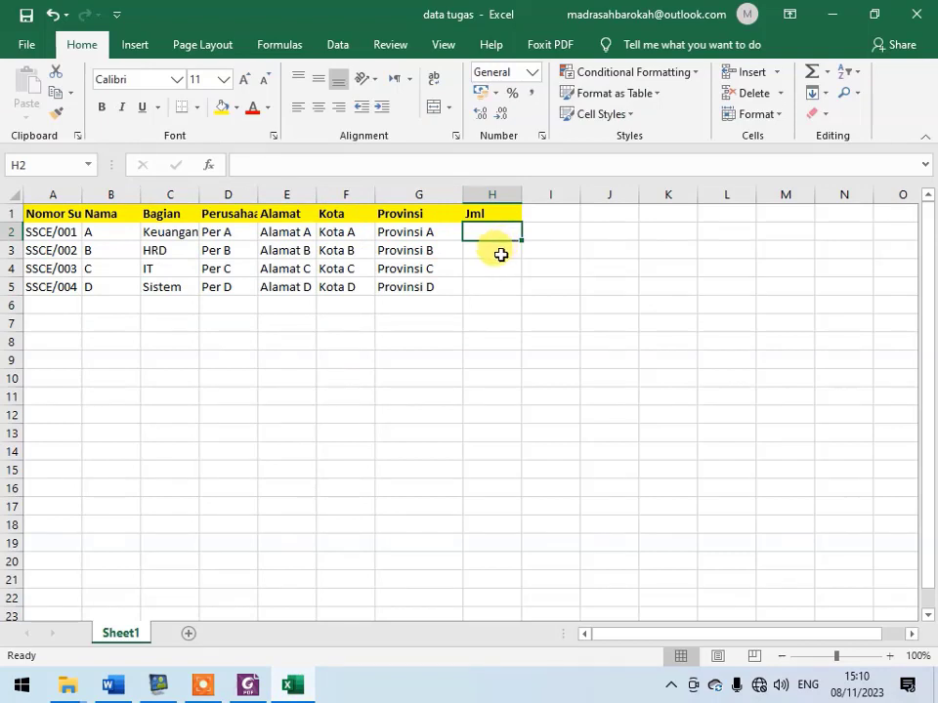
pyautogui.write('50000')
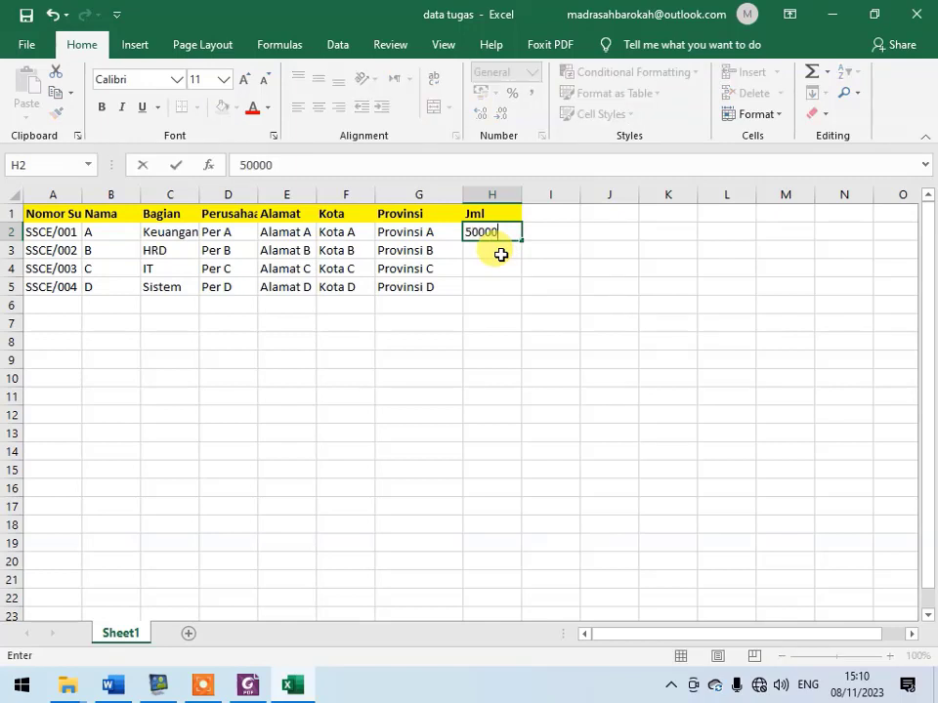
pyautogui.press('Return')
pyautogui.write('2500')
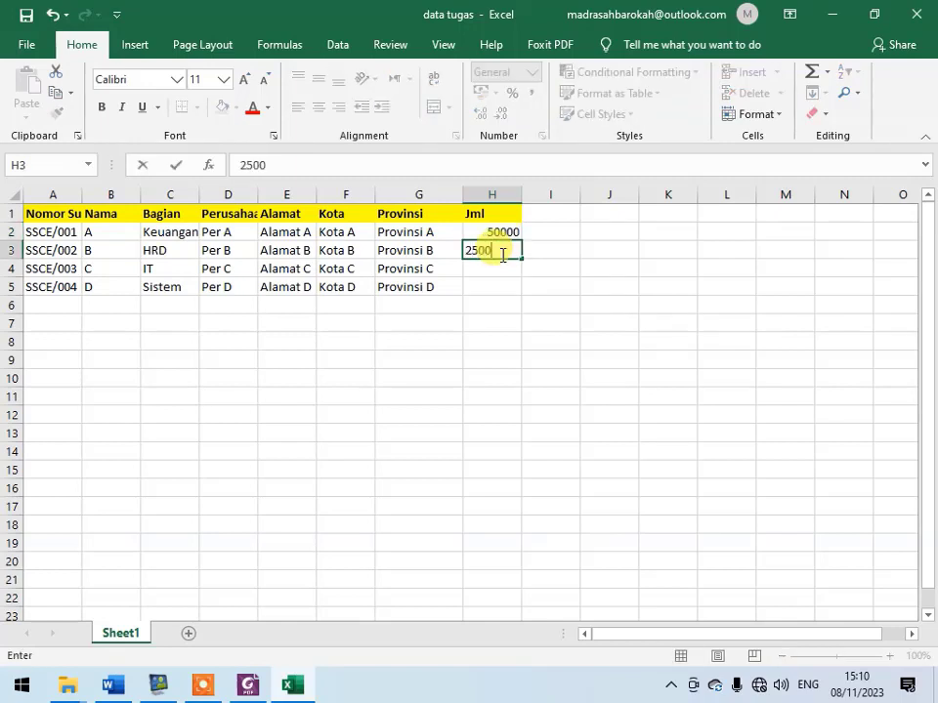
pyautogui.write('0')
pyautogui.press('Return')
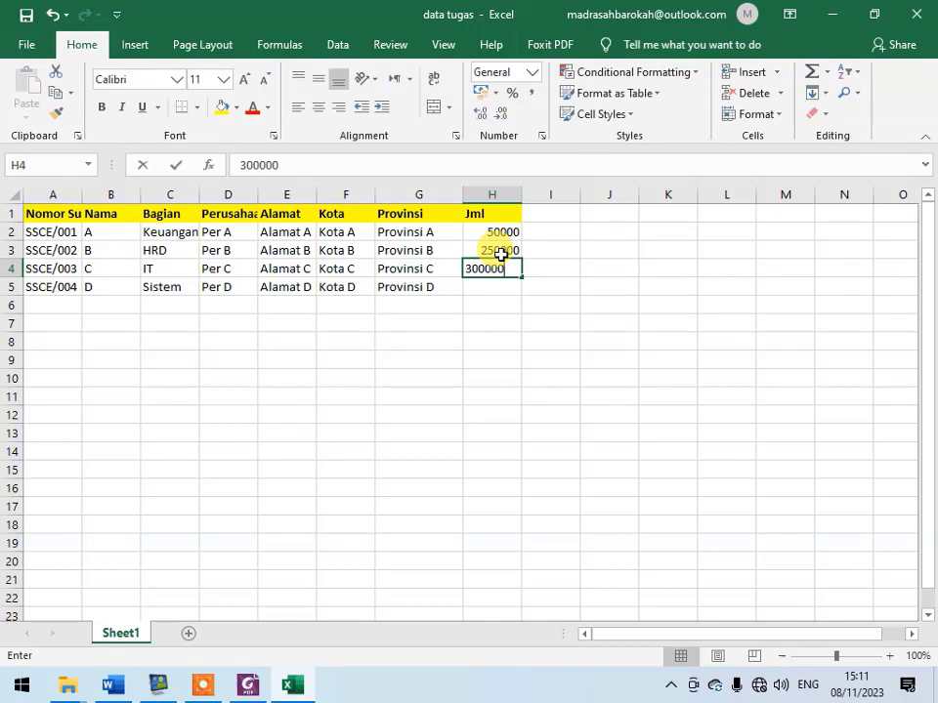
pyautogui.press('Return')
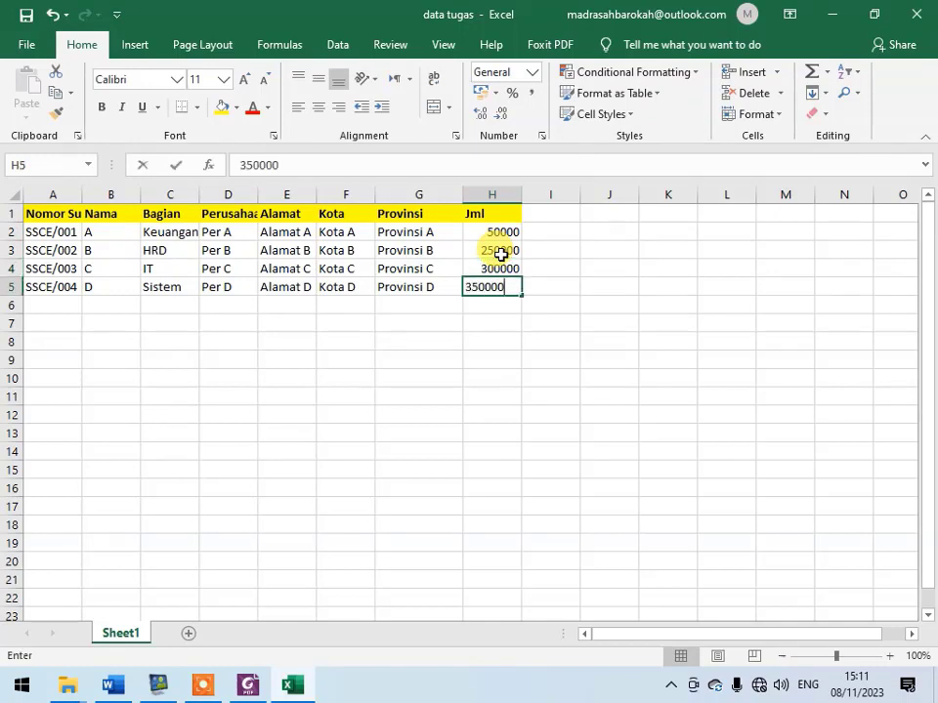
pyautogui.write('350000')
pyautogui.press('Return')
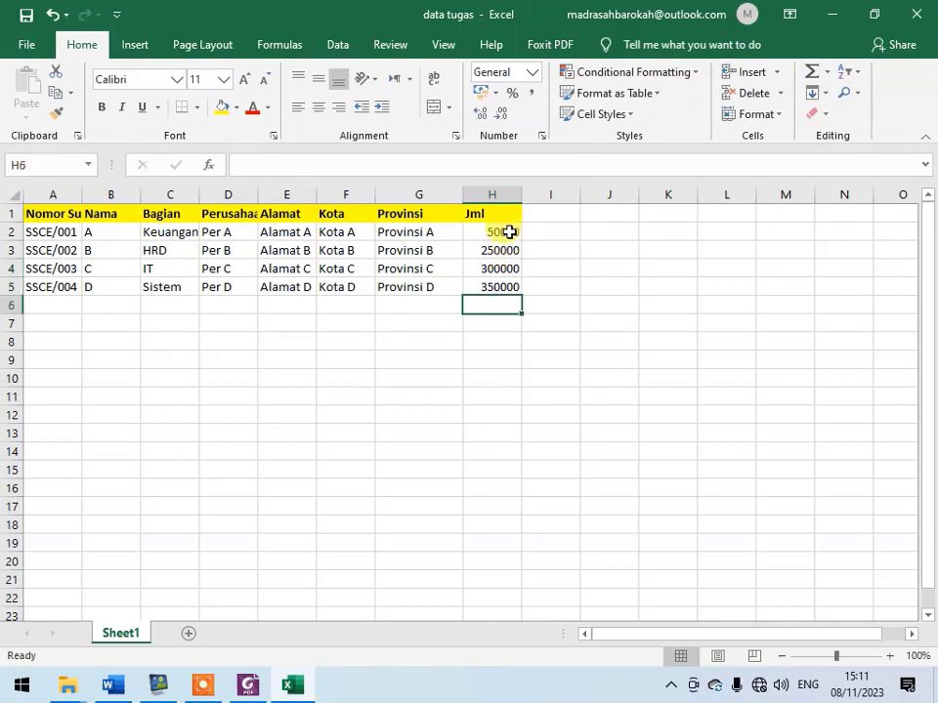
# - Apply Comma Style to the Jml amounts in H2:H5 and save the workbook
pyautogui.moveTo(509, 231); pyautogui.dragTo(516, 279)
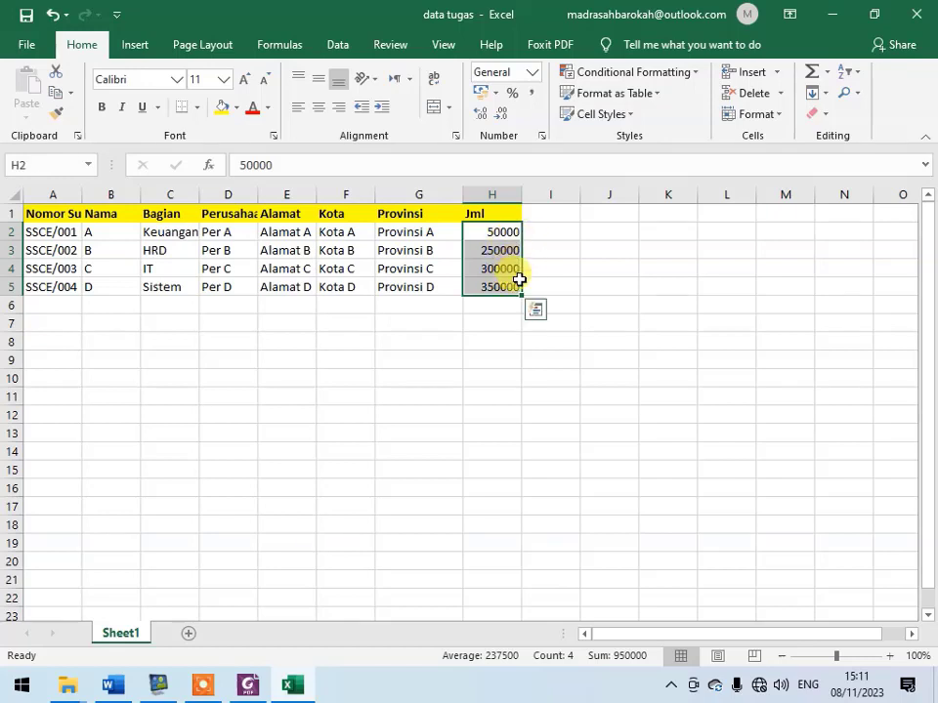
pyautogui.click(534, 94)
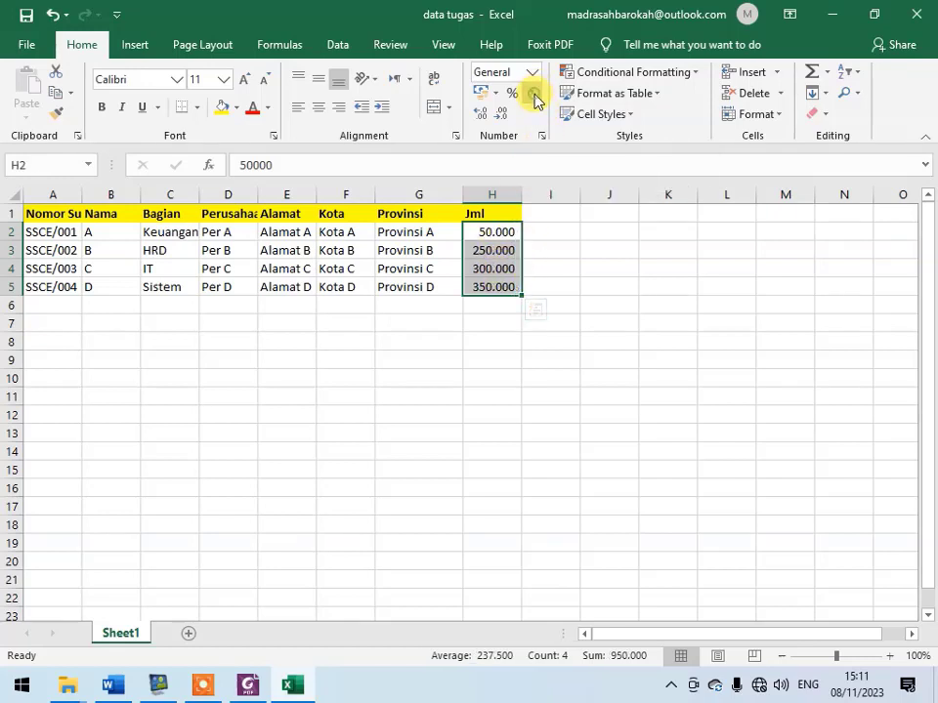
pyautogui.click(545, 265)
pyautogui.click(515, 232)
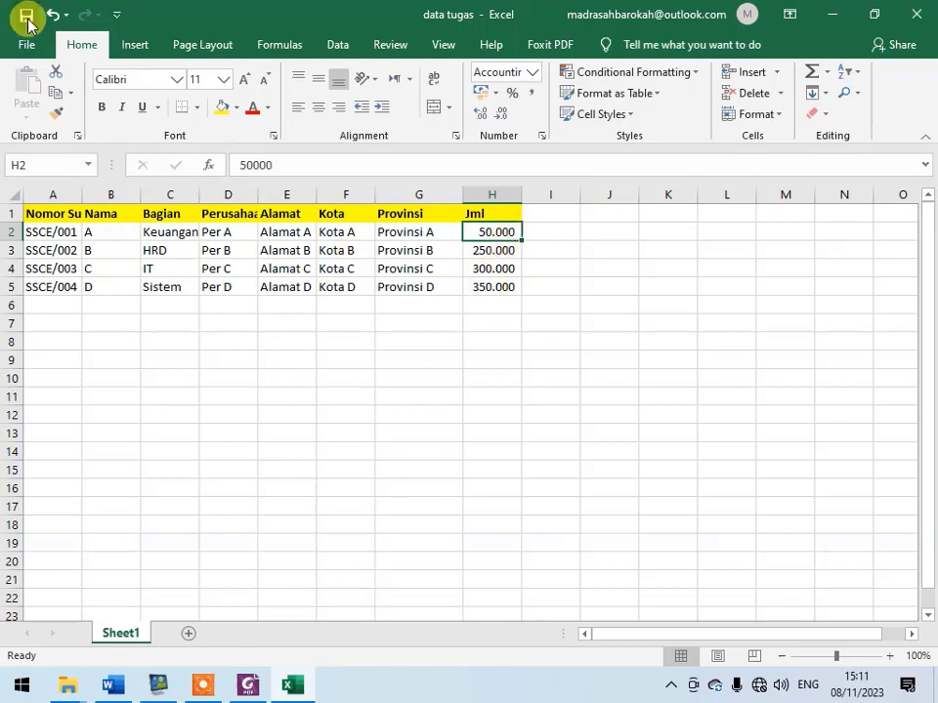
# - Return to the Word letter and check its merge fields and recipient list for the Jml column
pyautogui.click(112, 684)
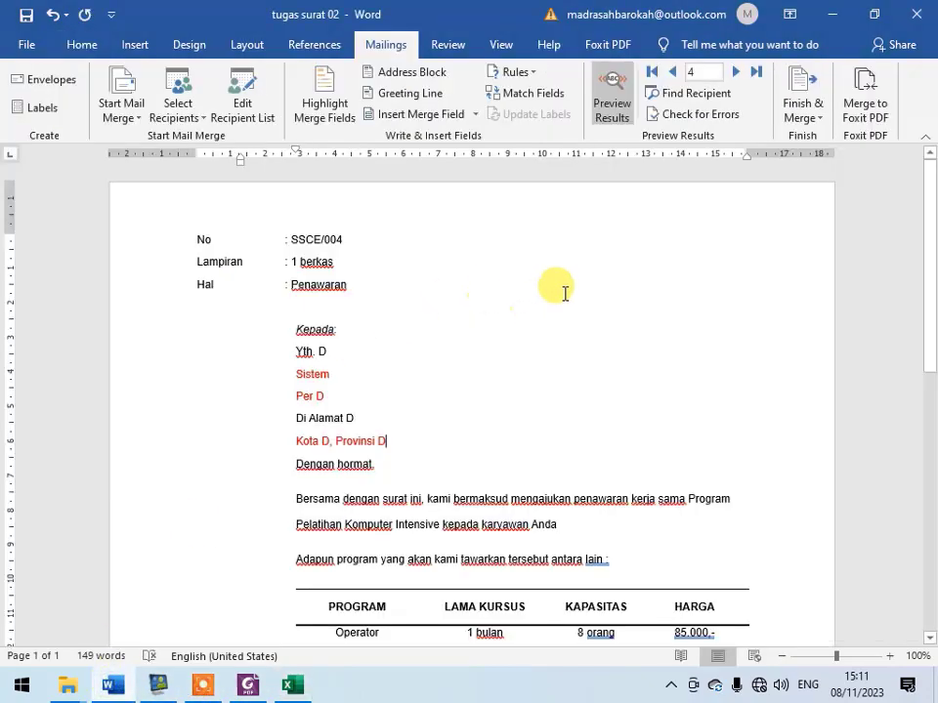
pyautogui.click(474, 114)
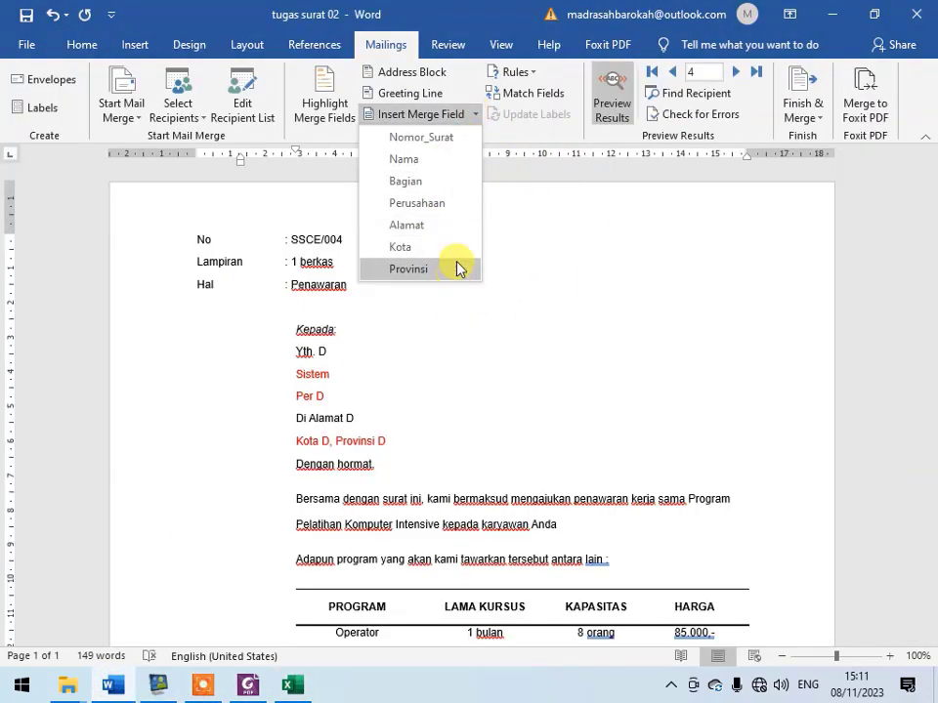
pyautogui.click(468, 332)
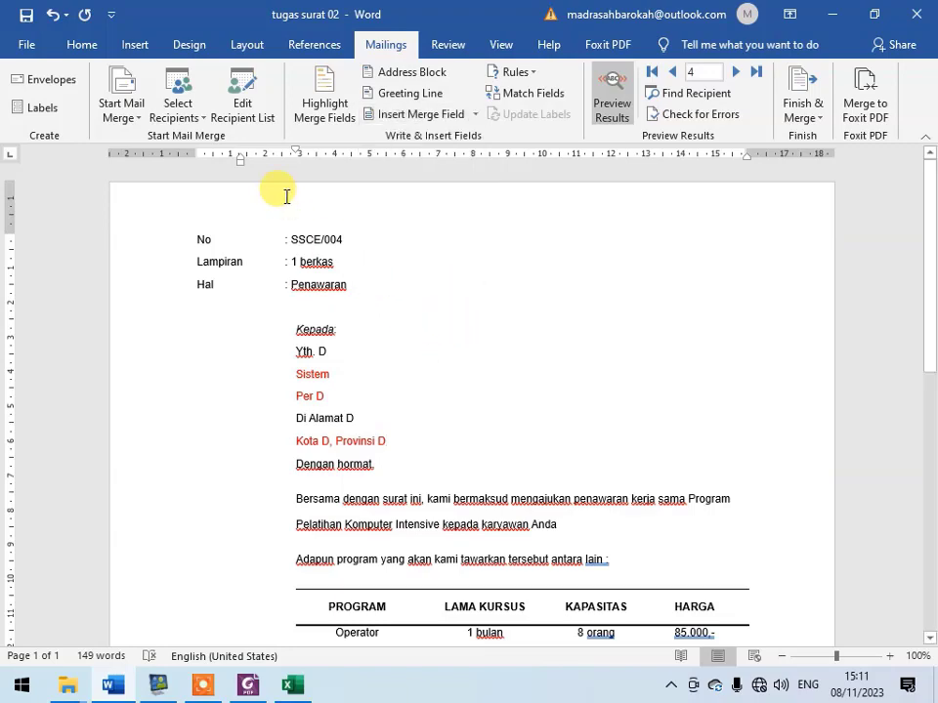
pyautogui.click(241, 93)
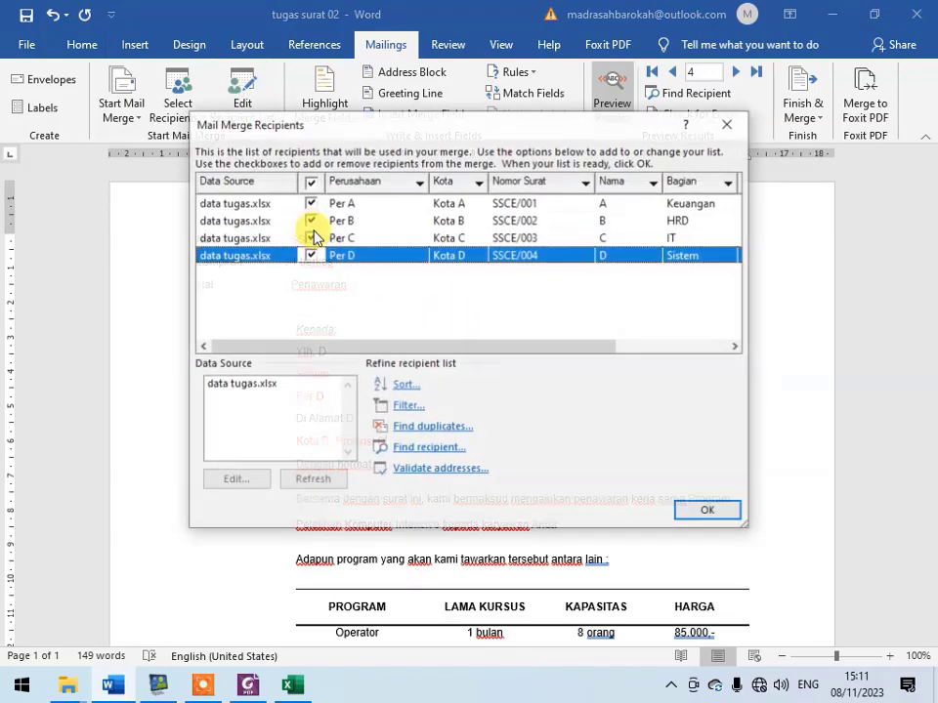
pyautogui.moveTo(501, 346); pyautogui.dragTo(643, 362)
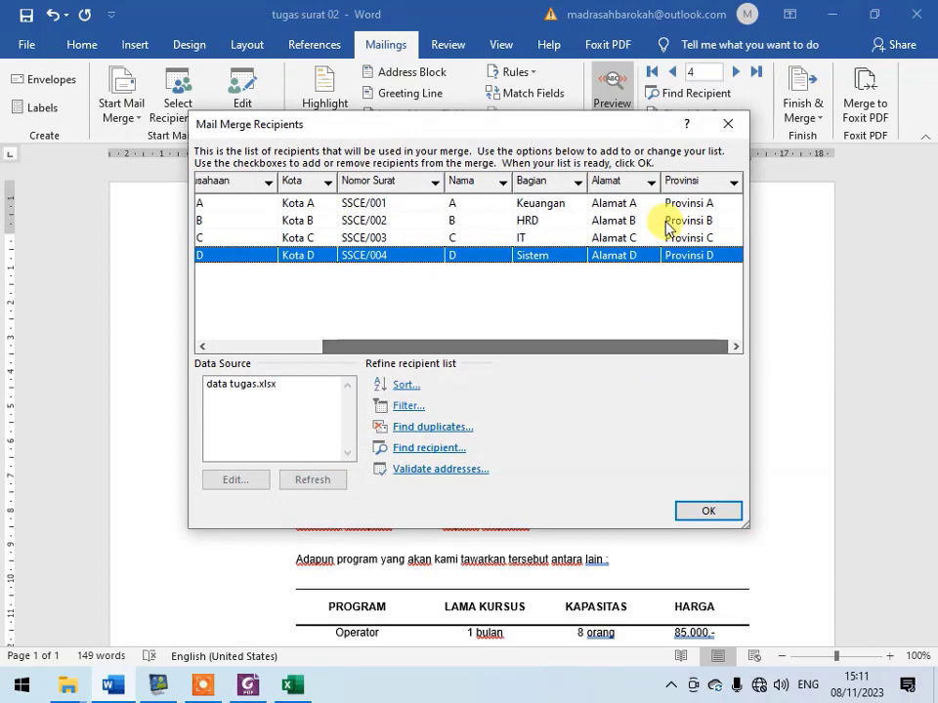
pyautogui.click(729, 127)
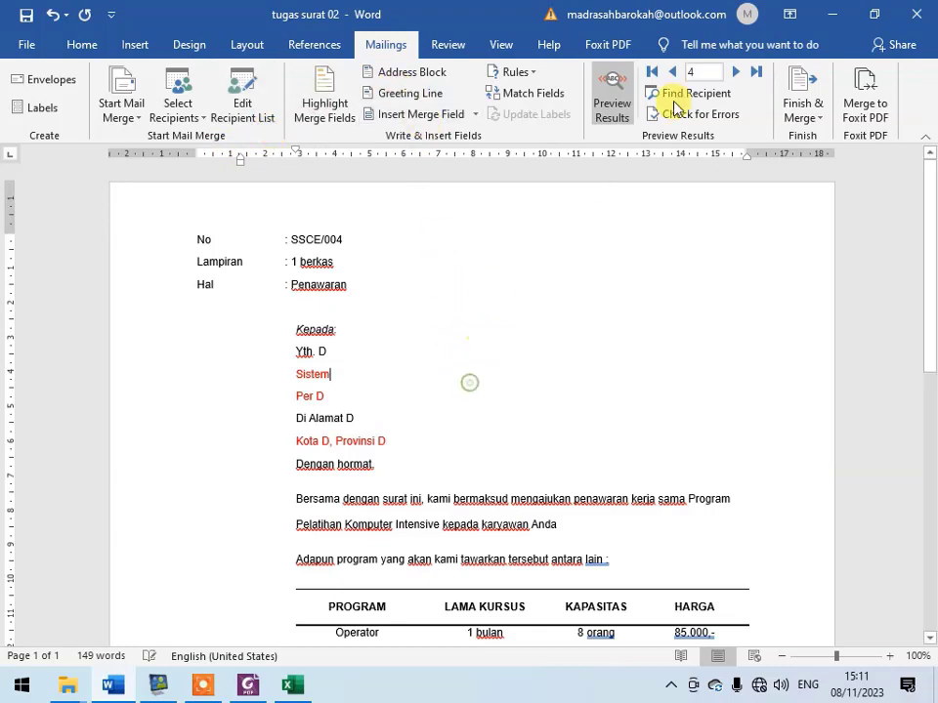
# - Close the letter and reopen "tugas surat 02" from the Desktop, allowing its SQL command on Sheet1 to run
pyautogui.click(922, 15)
pyautogui.click(391, 378)
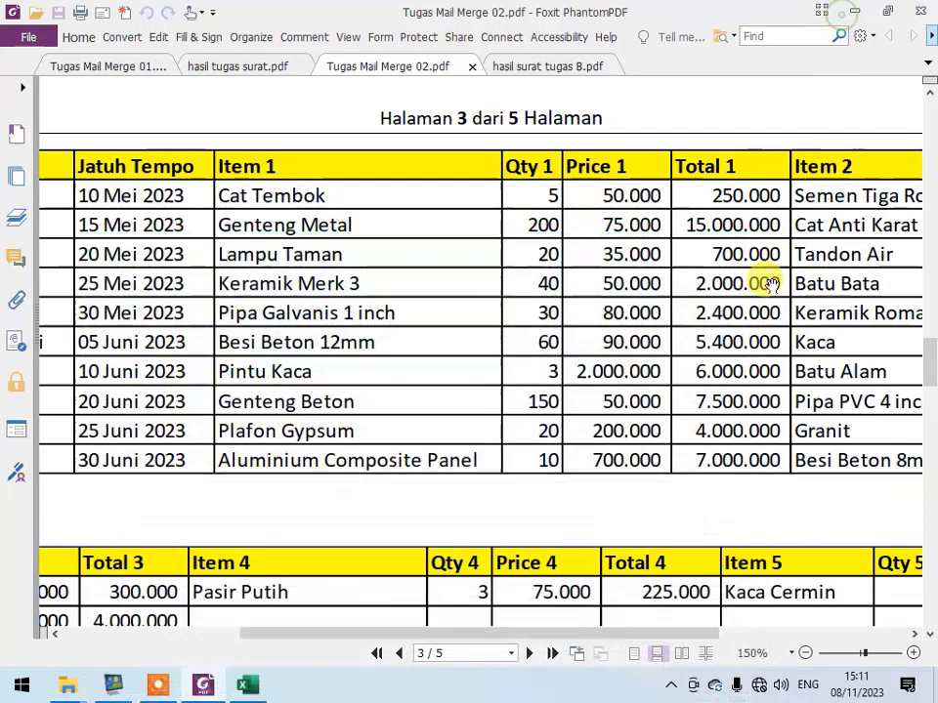
pyautogui.click(854, 11)
pyautogui.rightClick(237, 216)
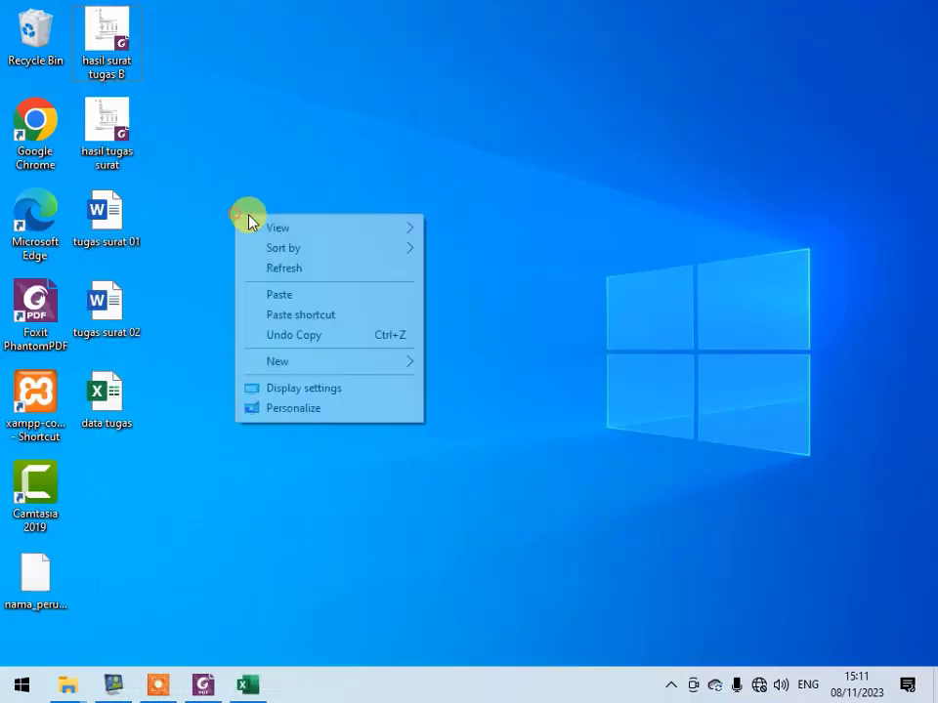
pyautogui.click(275, 267)
pyautogui.doubleClick(120, 320)
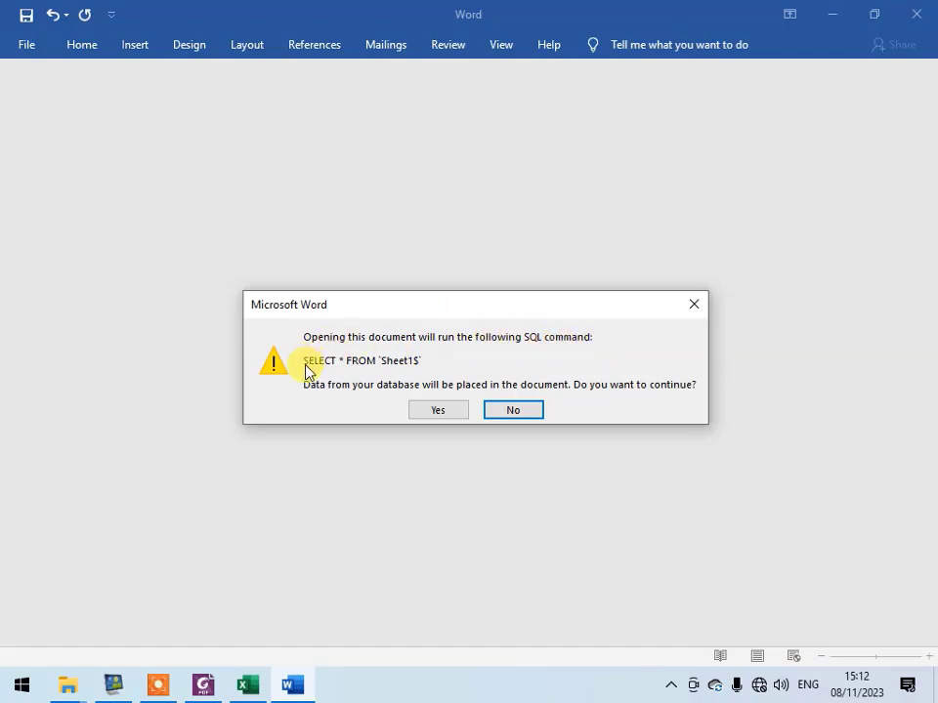
pyautogui.click(431, 409)
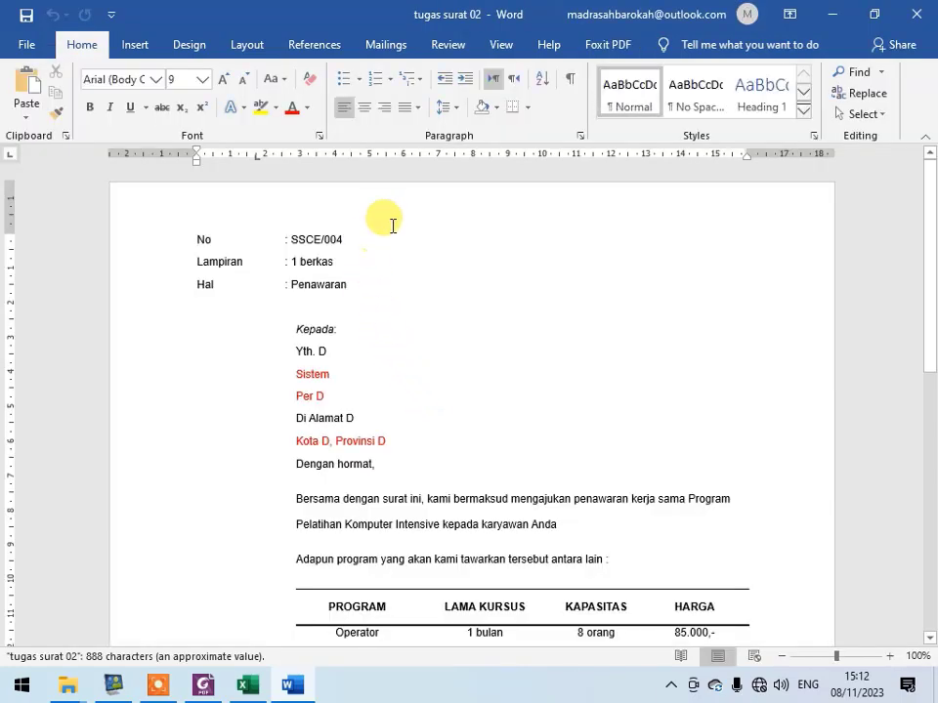
# - Check the reopened letter's available merge fields for Jml
pyautogui.click(392, 44)
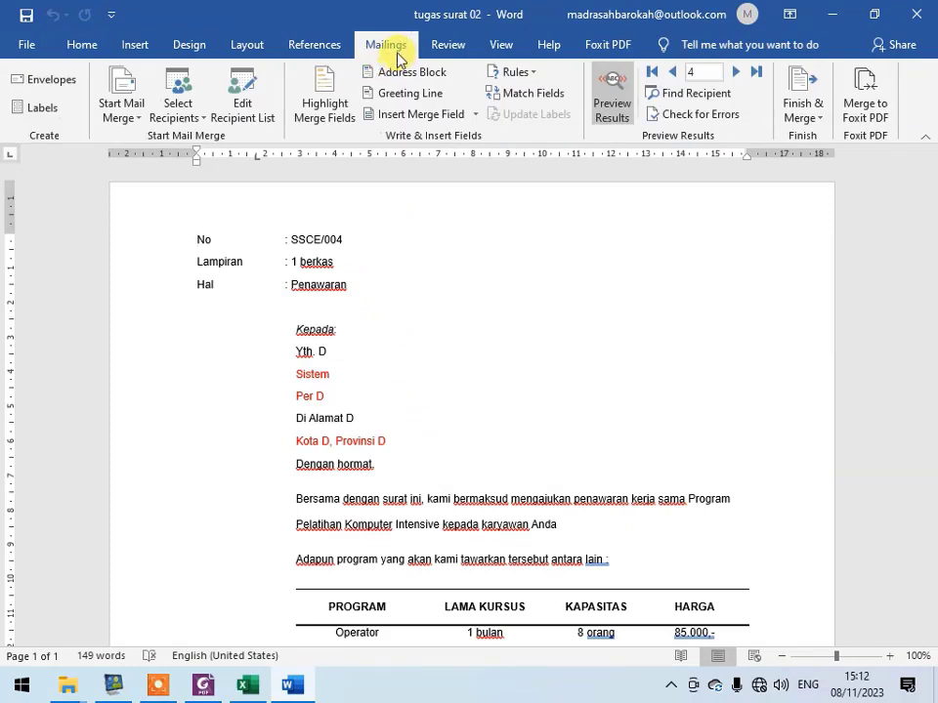
pyautogui.click(478, 115)
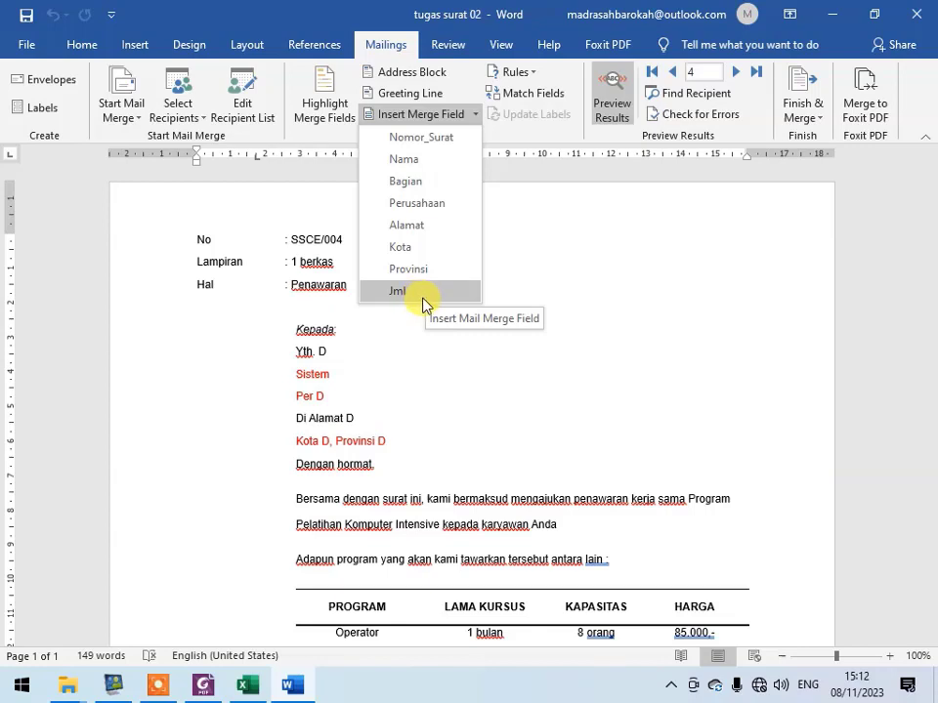
pyautogui.click(383, 425)
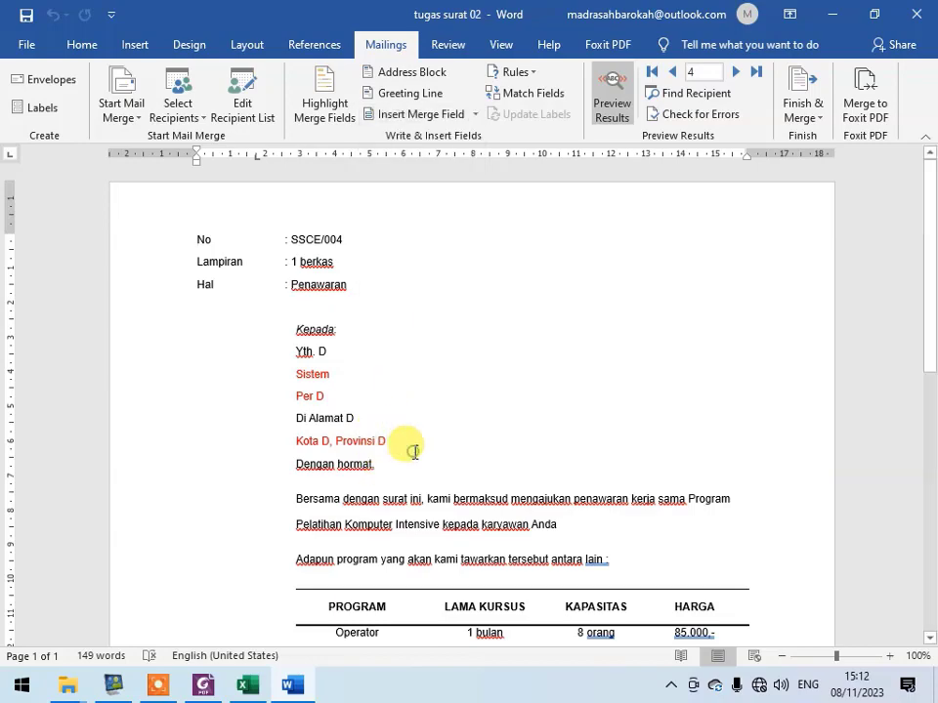
# - Replace the Operator row's price in the HARGA column with the Jml merge field
pyautogui.scroll(-2, 634, 507)
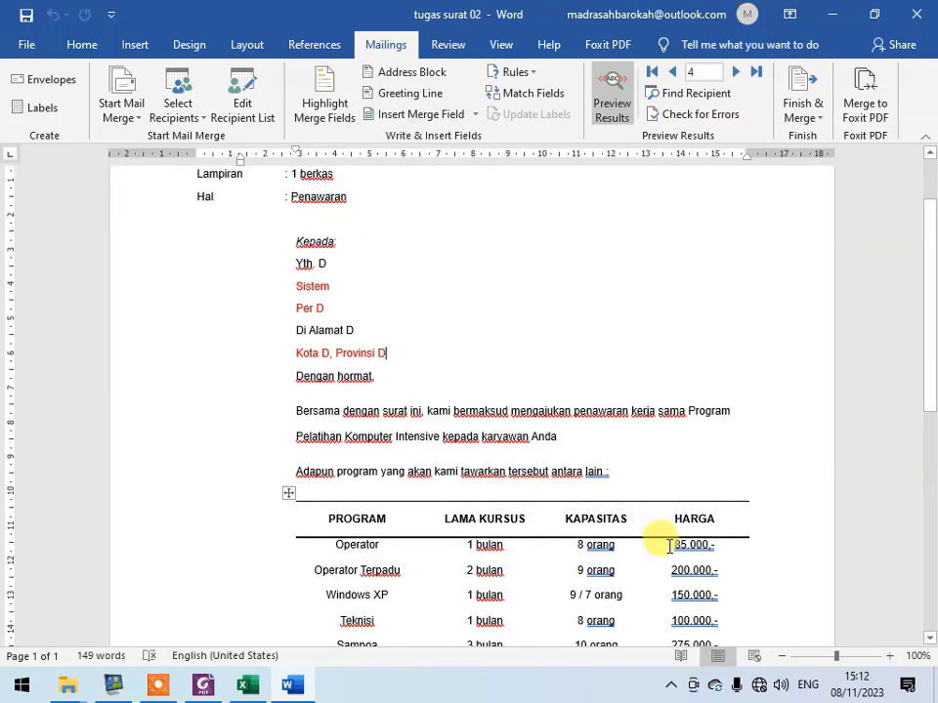
pyautogui.moveTo(673, 547); pyautogui.dragTo(712, 555)
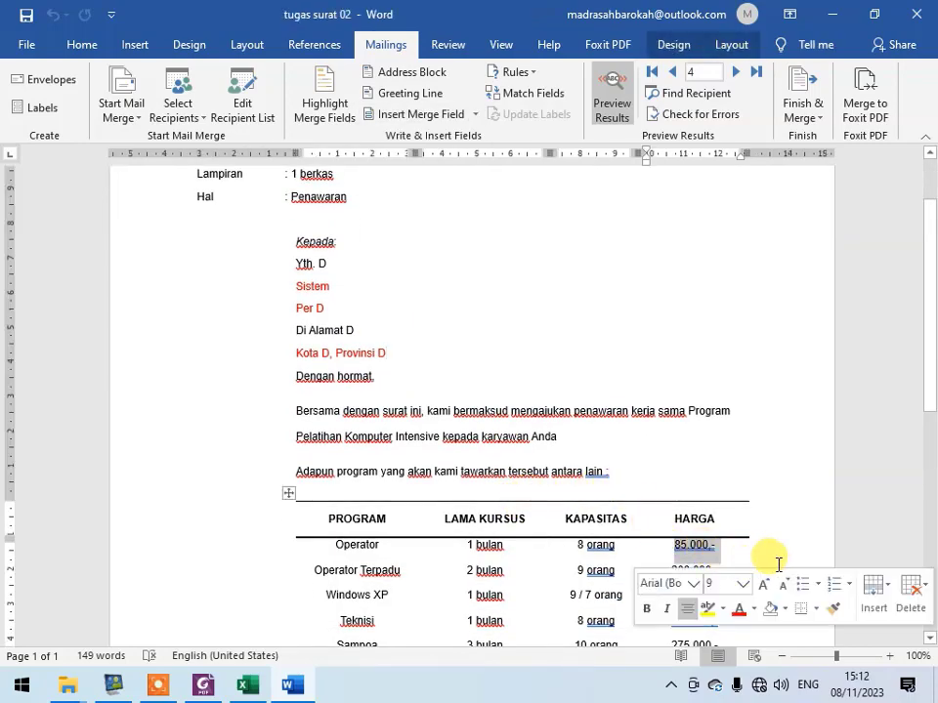
pyautogui.press('BackSpace')
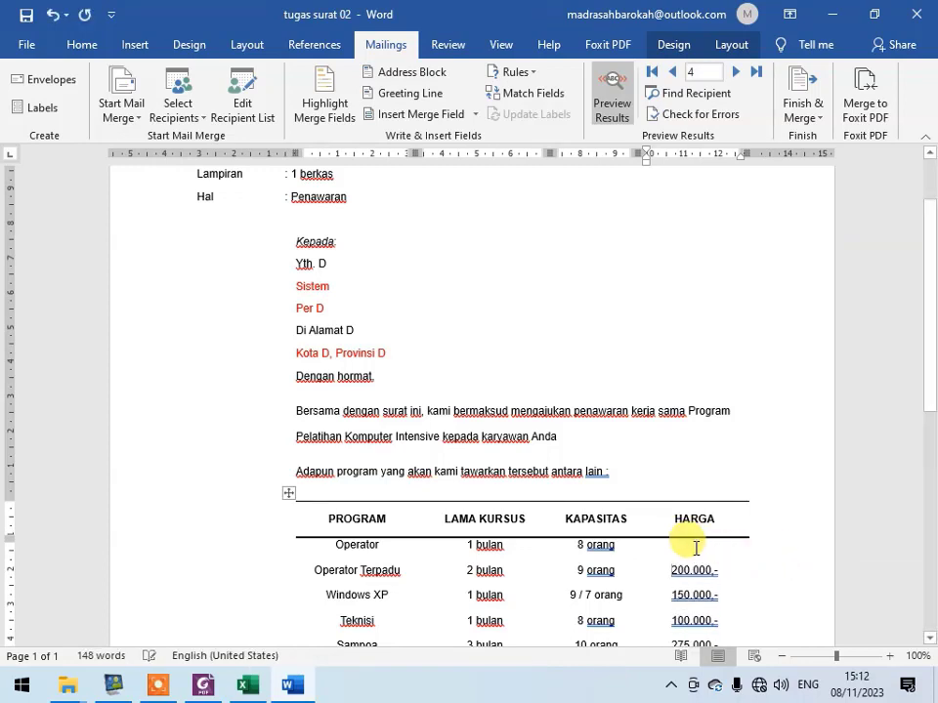
pyautogui.click(696, 549)
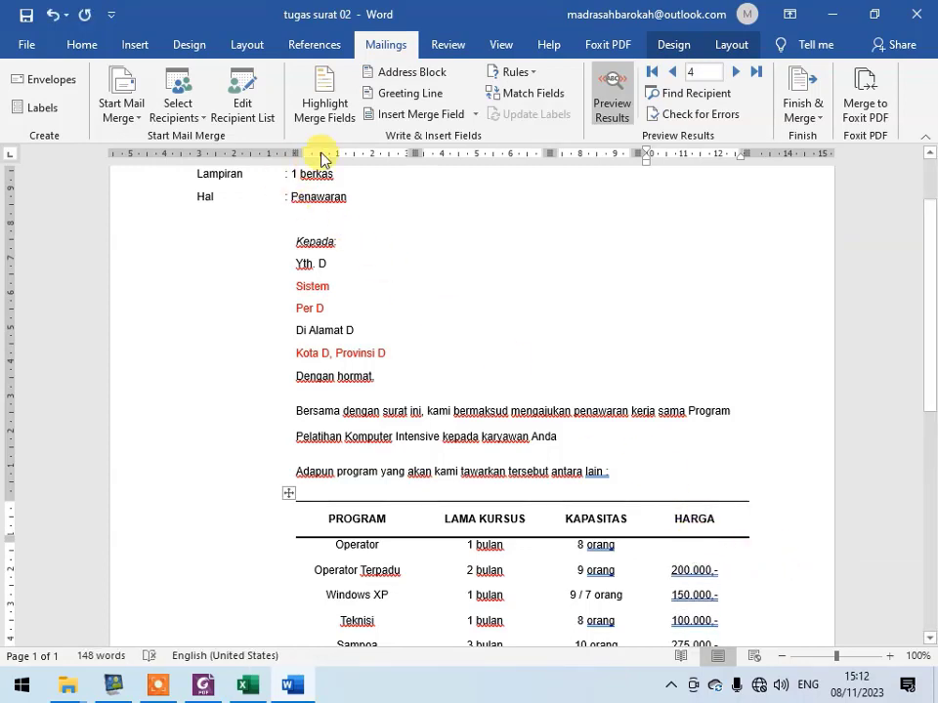
pyautogui.click(477, 115)
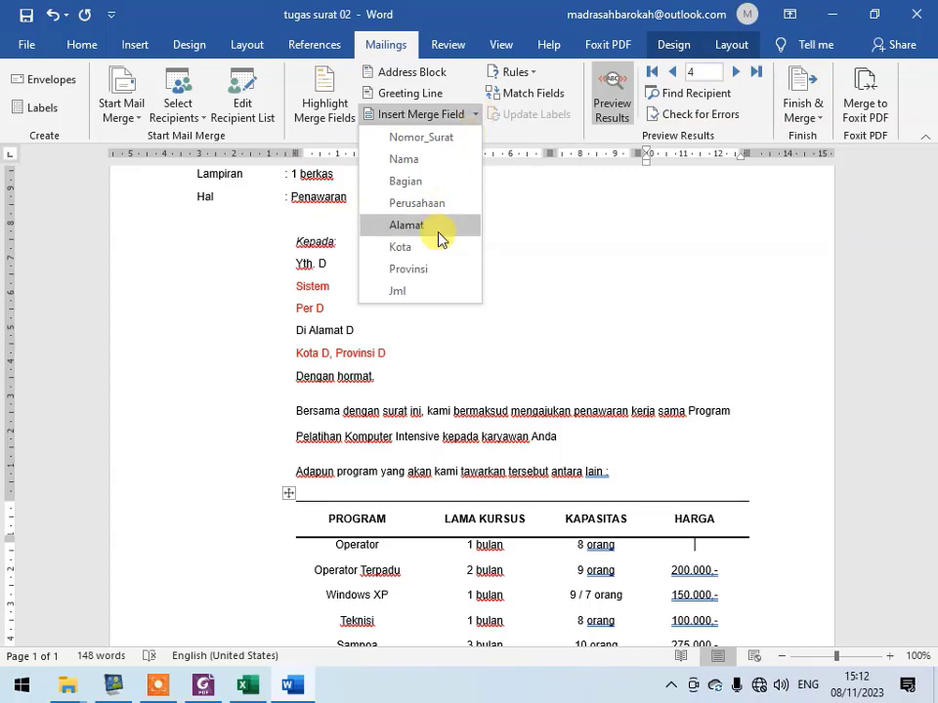
pyautogui.click(437, 292)
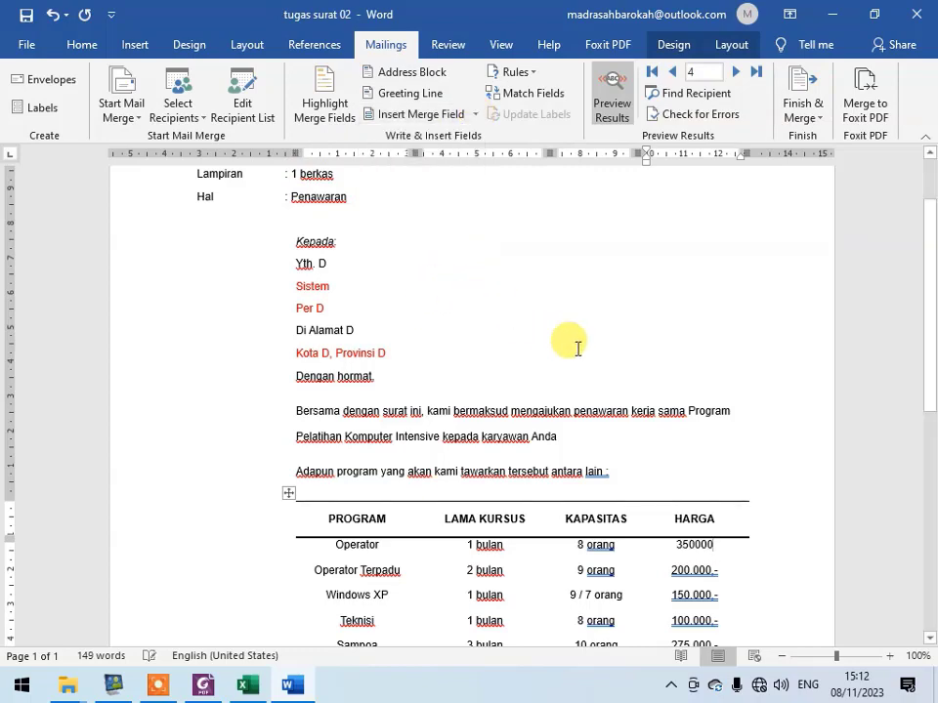
# - Compare the number format of the merged Jml value in the letter with the Jml amounts in the Excel workbook
pyautogui.scroll(-3, 689, 525)
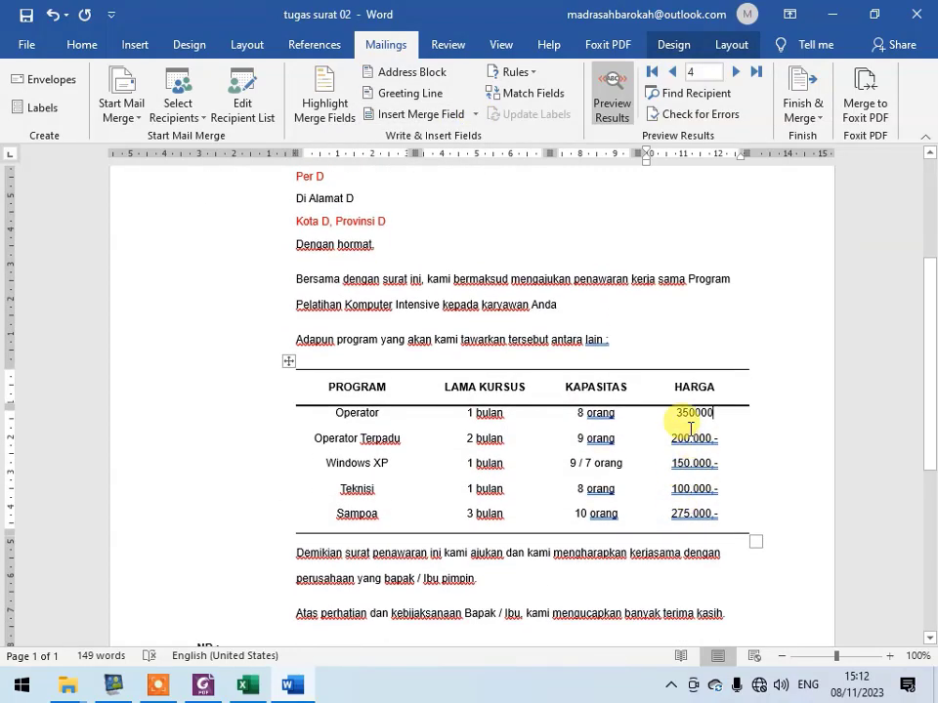
pyautogui.keyDown('ctrl'); pyautogui.scroll(10, 691, 427); pyautogui.keyUp('ctrl')
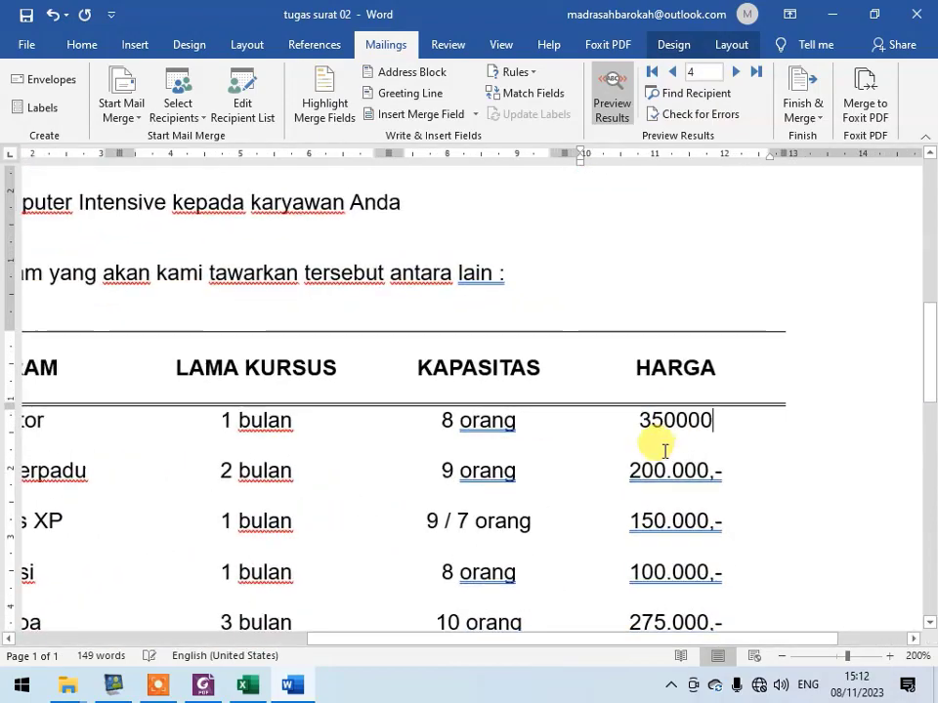
pyautogui.click(247, 685)
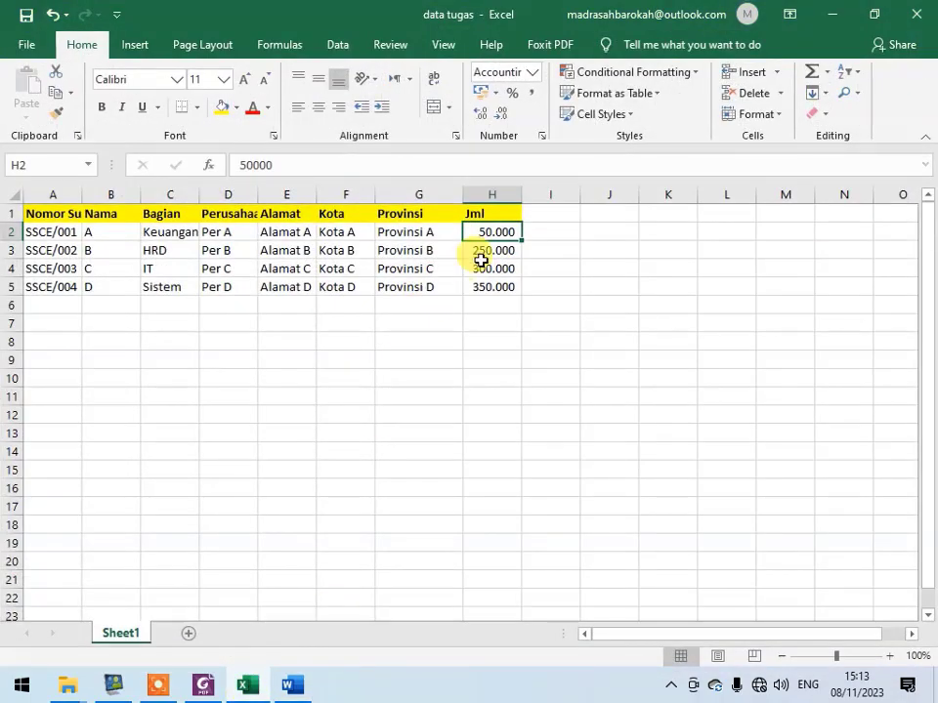
pyautogui.keyDown('ctrl'); pyautogui.scroll(4, 506, 244); pyautogui.keyUp('ctrl')
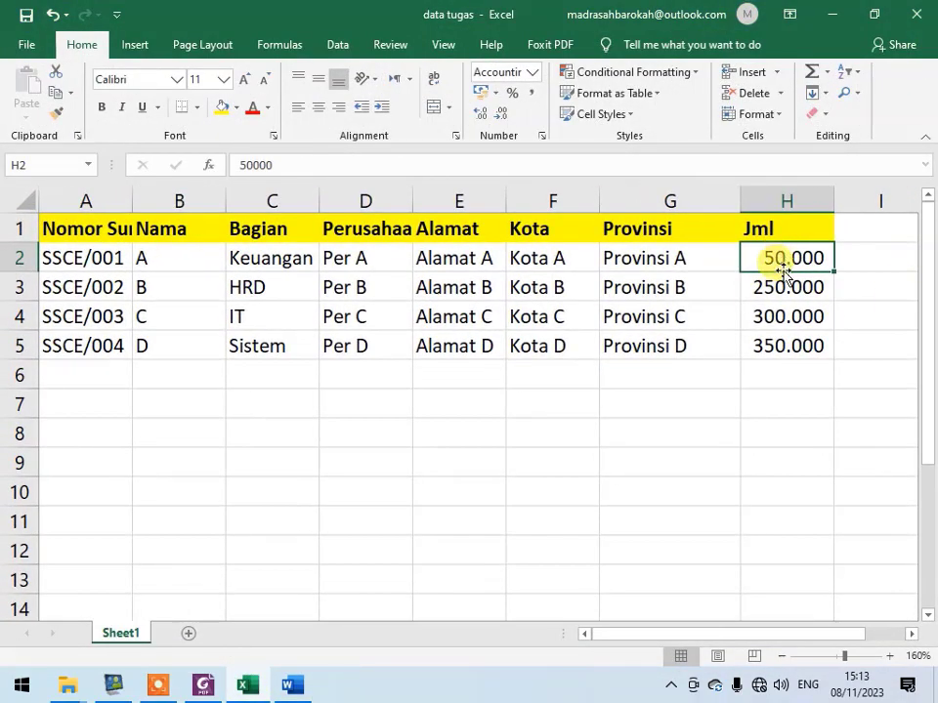
pyautogui.hotkey('alt', 'Tab')
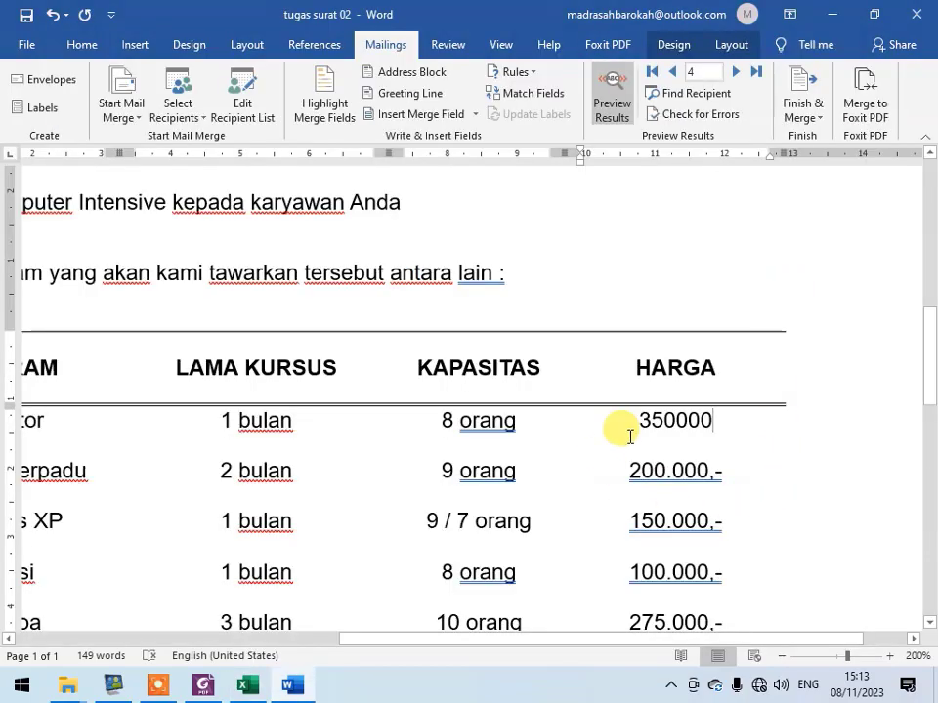
pyautogui.hotkey('alt', 'Tab')
pyautogui.hotkey('alt', 'Tab')
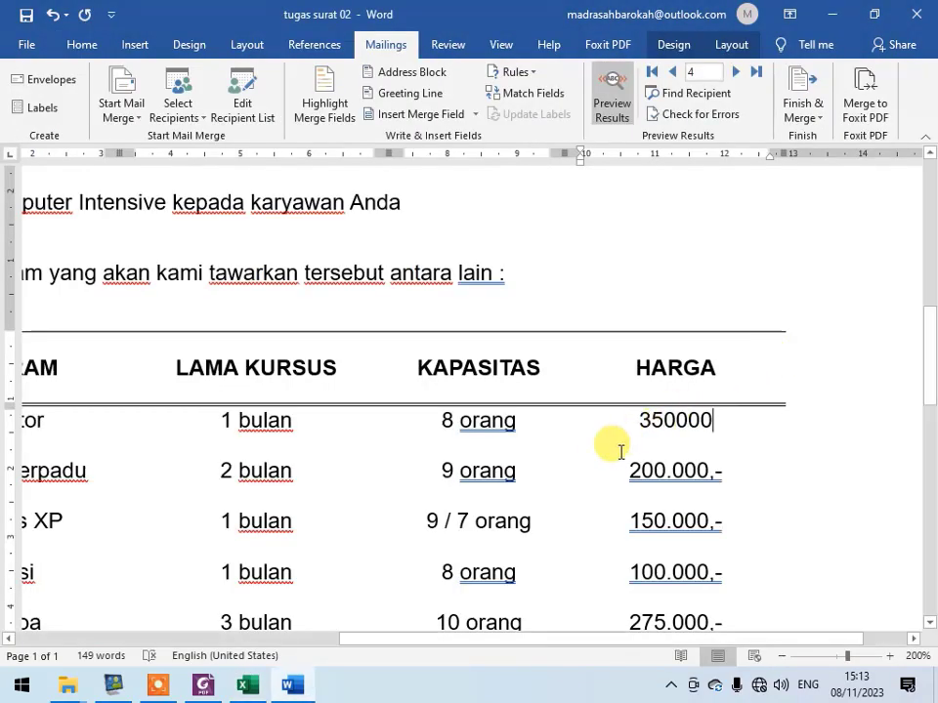
pyautogui.keyDown('ctrl'); pyautogui.scroll(-4, 621, 450); pyautogui.keyUp('ctrl')
pyautogui.keyDown('ctrl'); pyautogui.scroll(-4, 596, 454); pyautogui.keyUp('ctrl')
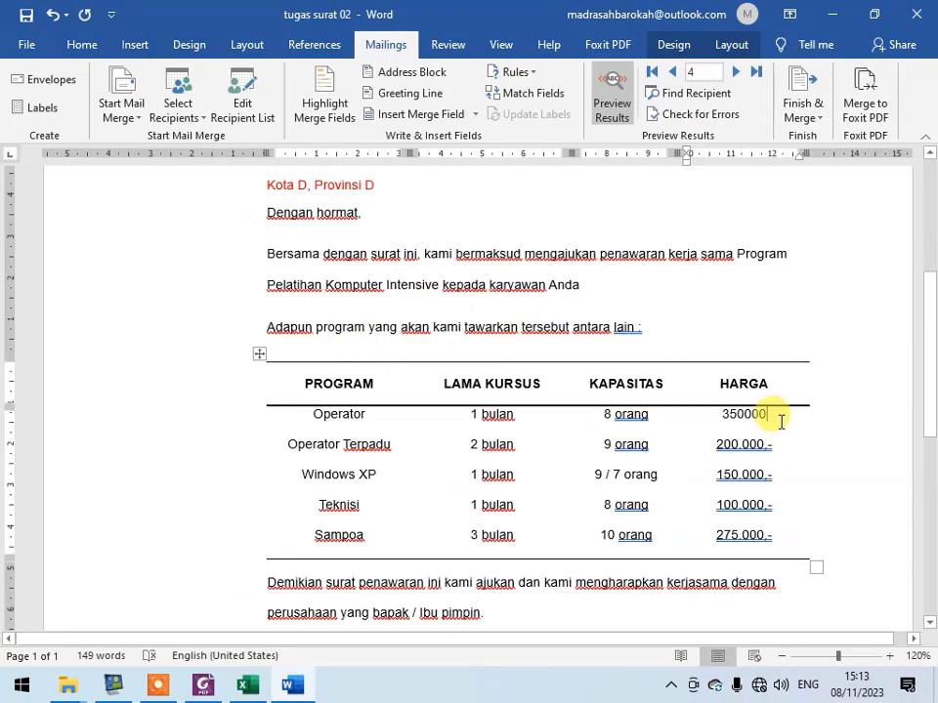
# - Switch to Tugas Mail Merge 02.pdf and read the first instruction in item 4 on adding a thousands separator to merged numbers
pyautogui.click(202, 685)
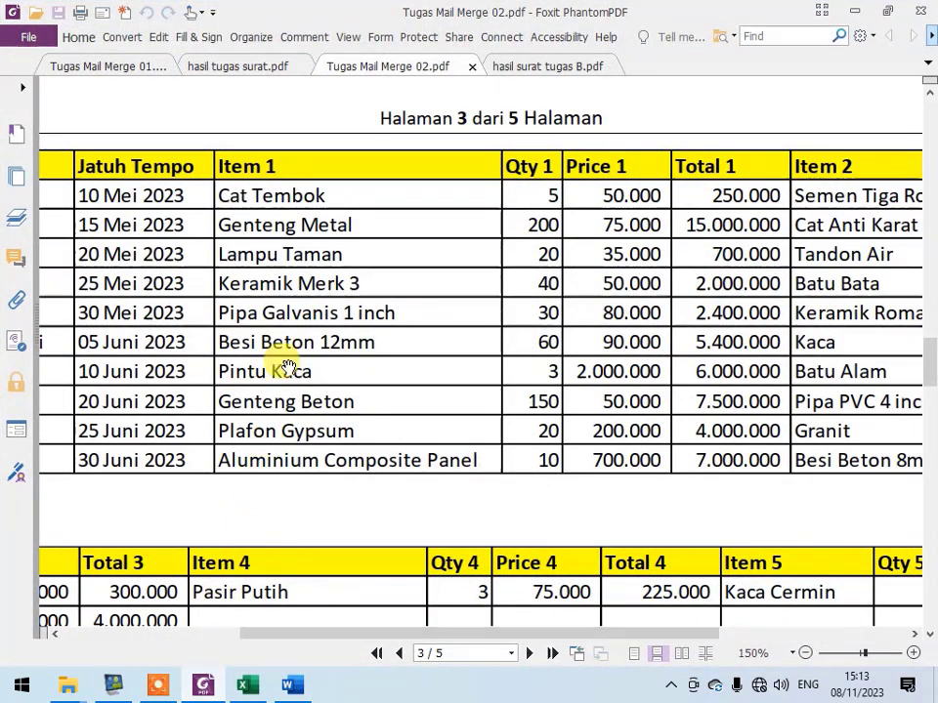
pyautogui.keyDown('ctrl'); pyautogui.scroll(-2, 245, 323); pyautogui.keyUp('ctrl')
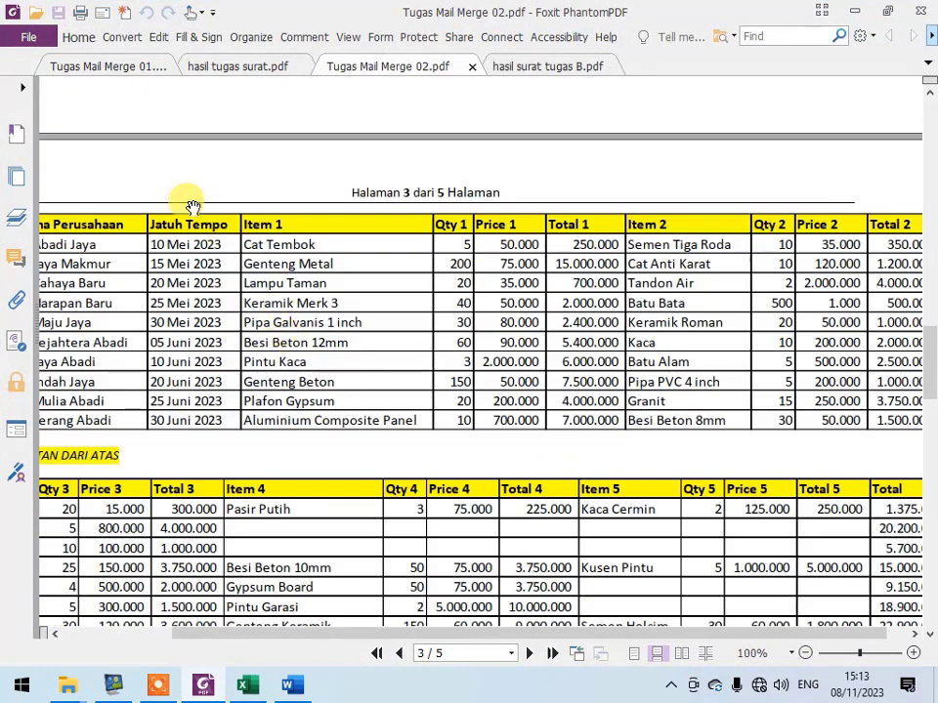
pyautogui.moveTo(69, 684)
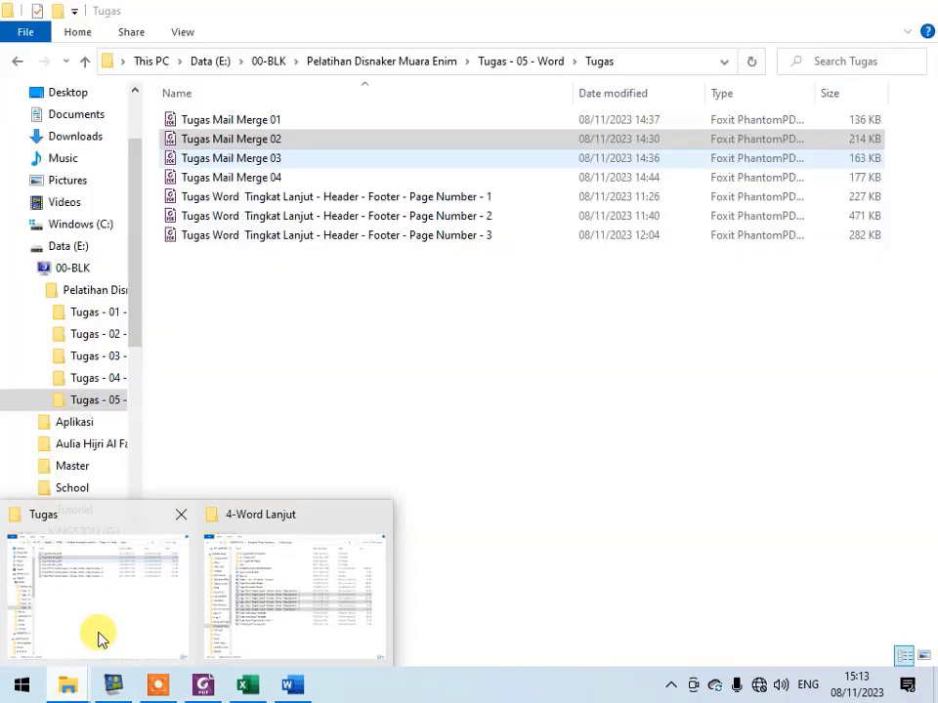
pyautogui.click(101, 637)
pyautogui.doubleClick(328, 138)
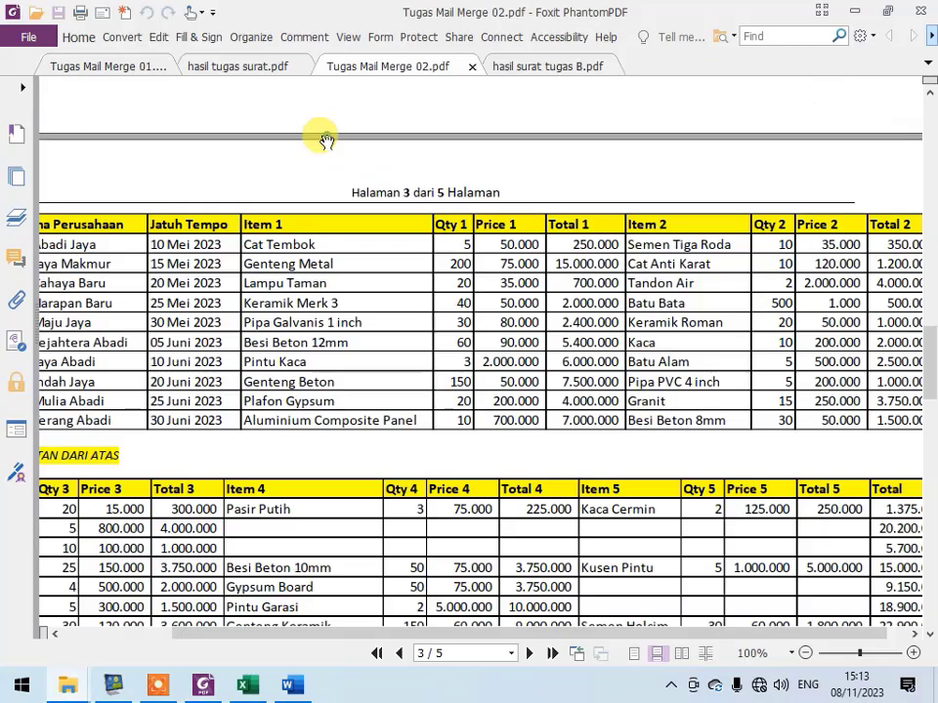
pyautogui.scroll(-10, 355, 321)
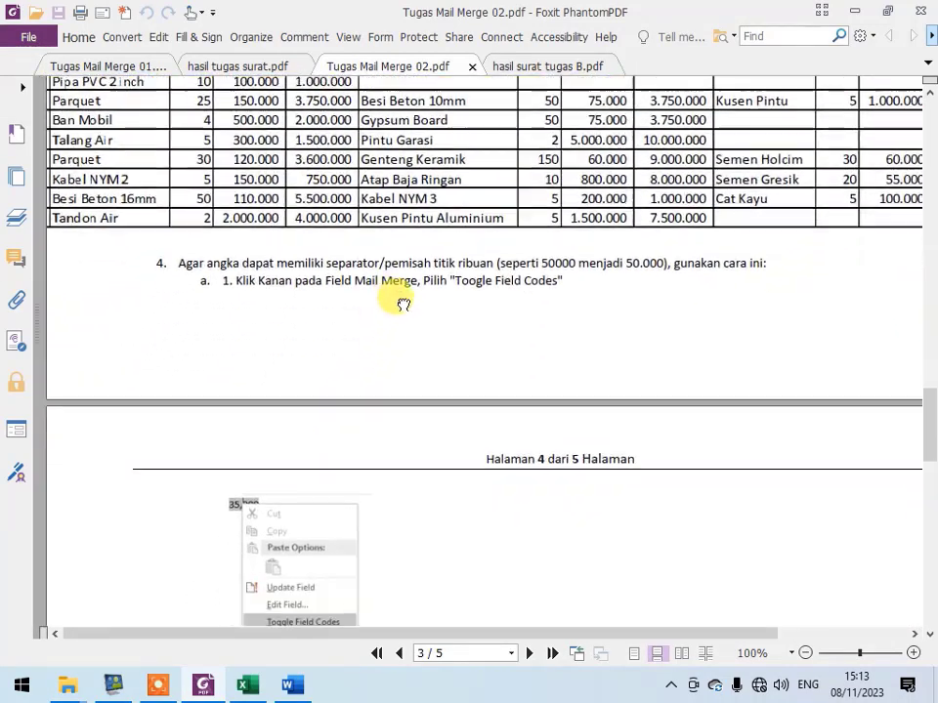
pyautogui.scroll(4, 304, 275)
pyautogui.moveTo(304, 275); pyautogui.dragTo(481, 370)
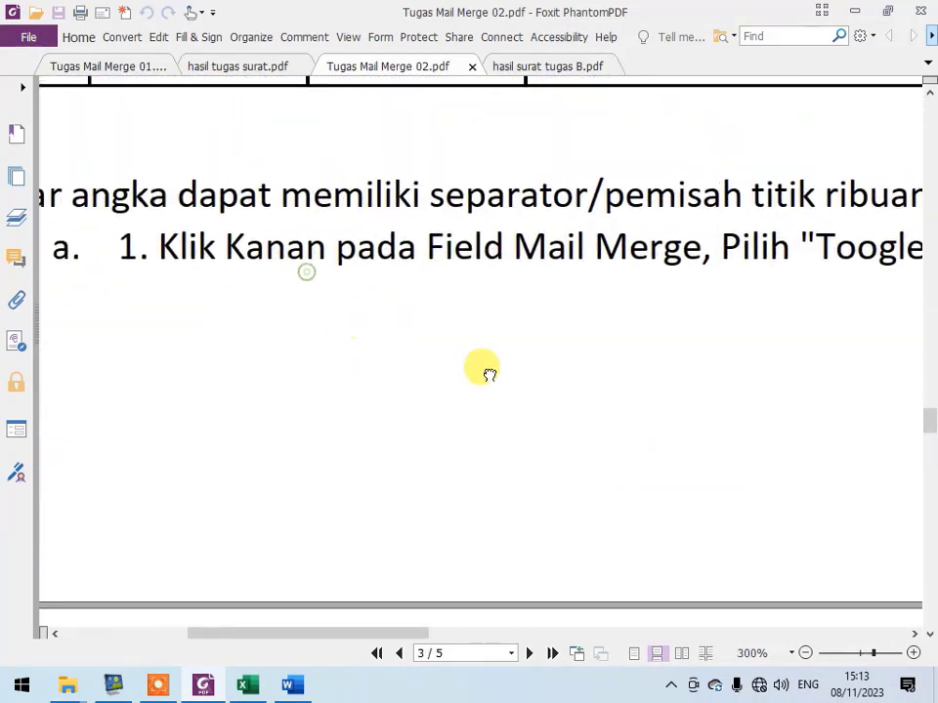
pyautogui.scroll(-2, 487, 374)
pyautogui.moveTo(513, 478); pyautogui.dragTo(443, 427)
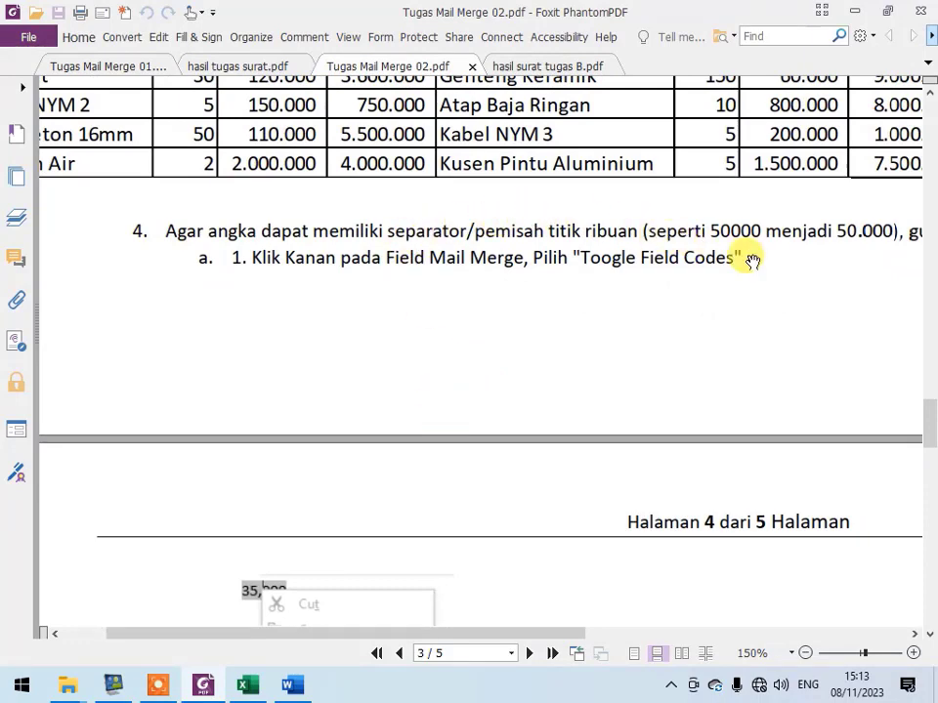
pyautogui.moveTo(514, 342); pyautogui.dragTo(440, 293)
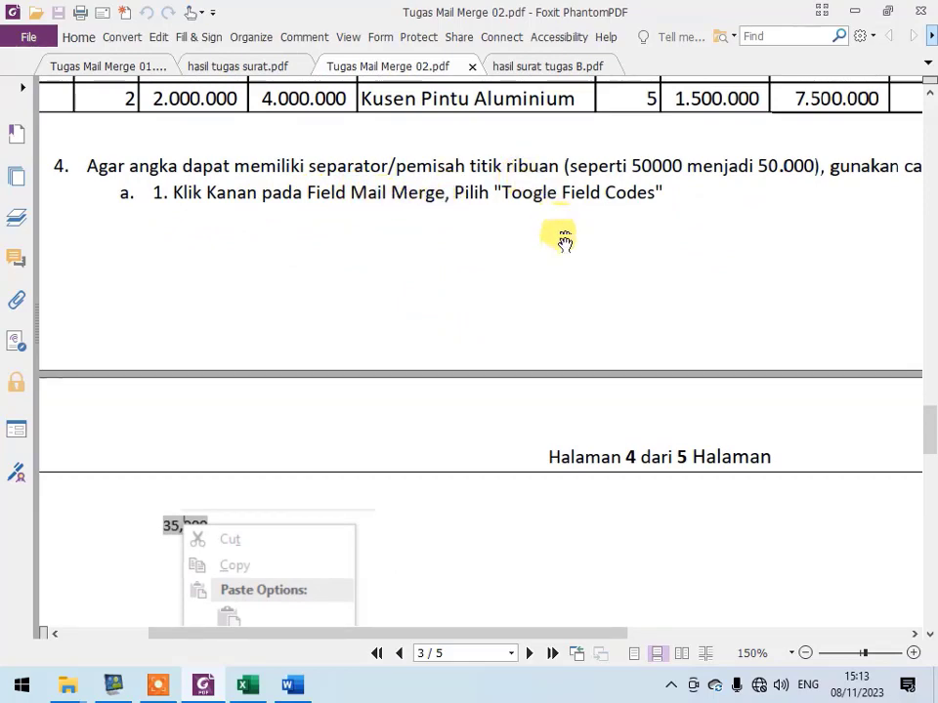
pyautogui.moveTo(554, 257); pyautogui.dragTo(543, 204)
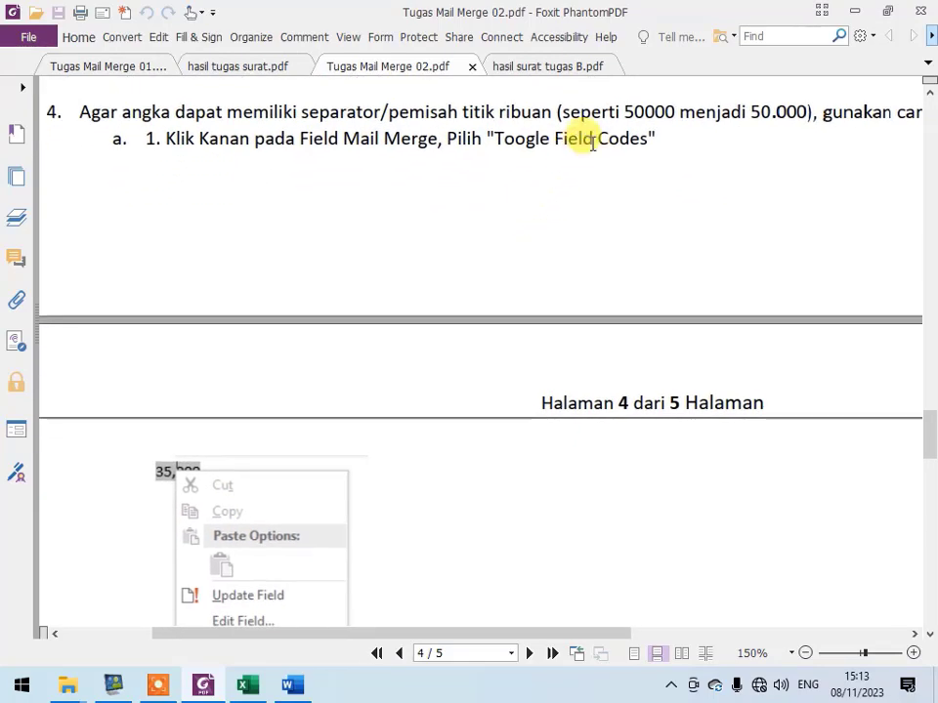
pyautogui.moveTo(310, 540); pyautogui.dragTo(320, 409)
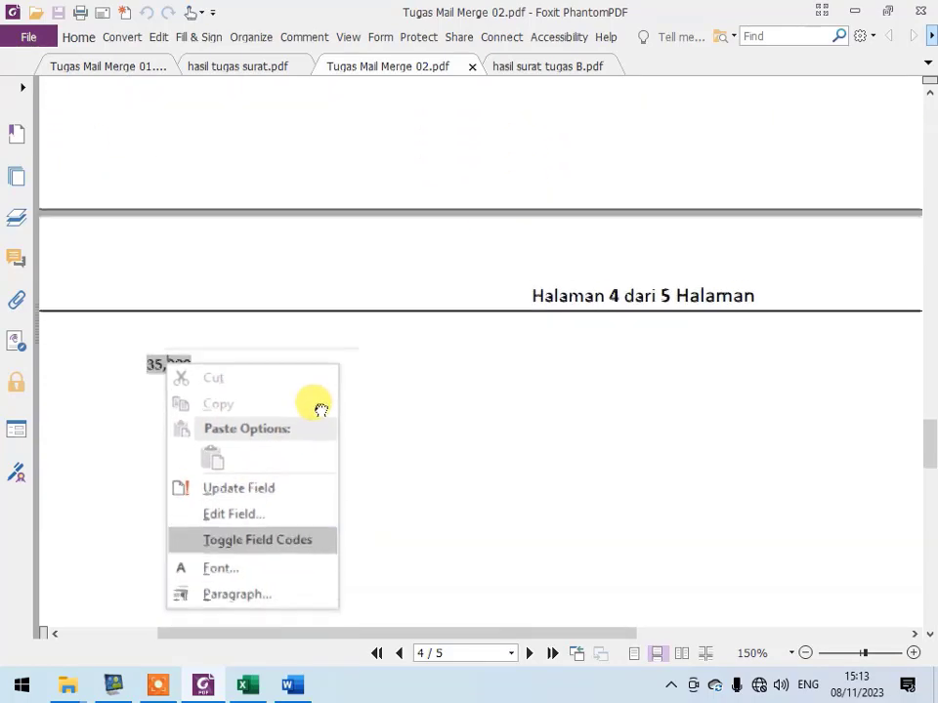
# - Return to the Word letter, turn off the results preview and toggle the field codes of the Jml field in the Operator row
pyautogui.click(300, 690)
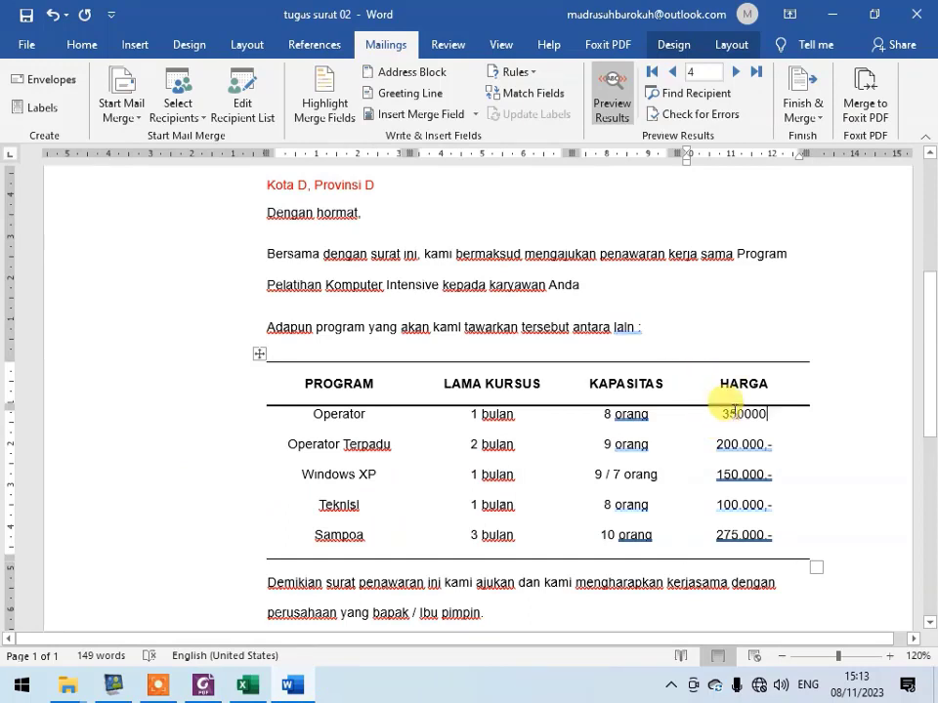
pyautogui.click(613, 96)
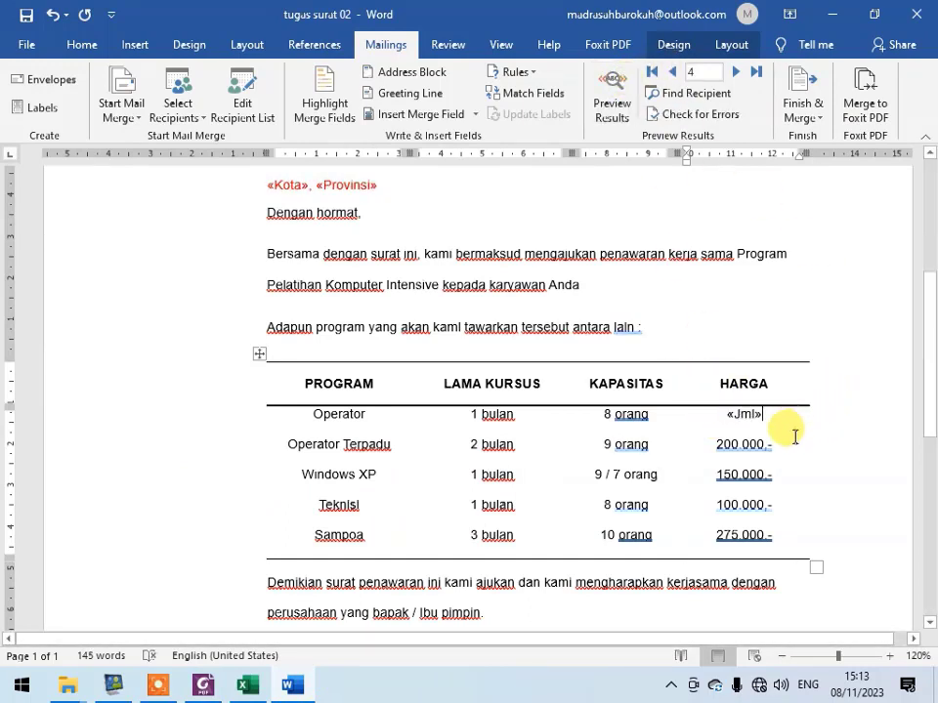
pyautogui.rightClick(747, 415)
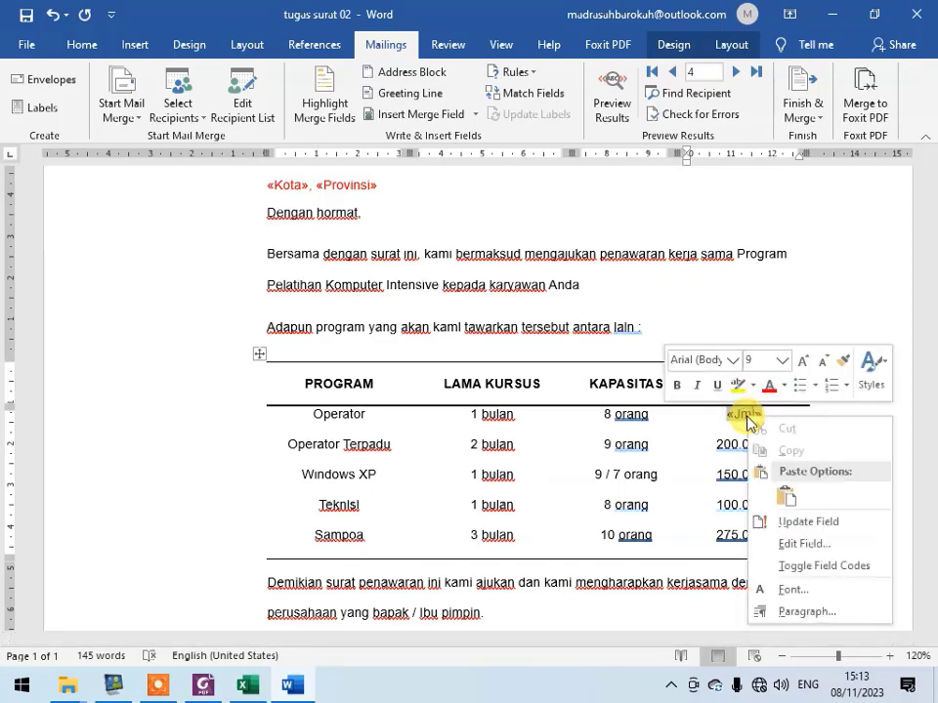
pyautogui.click(819, 568)
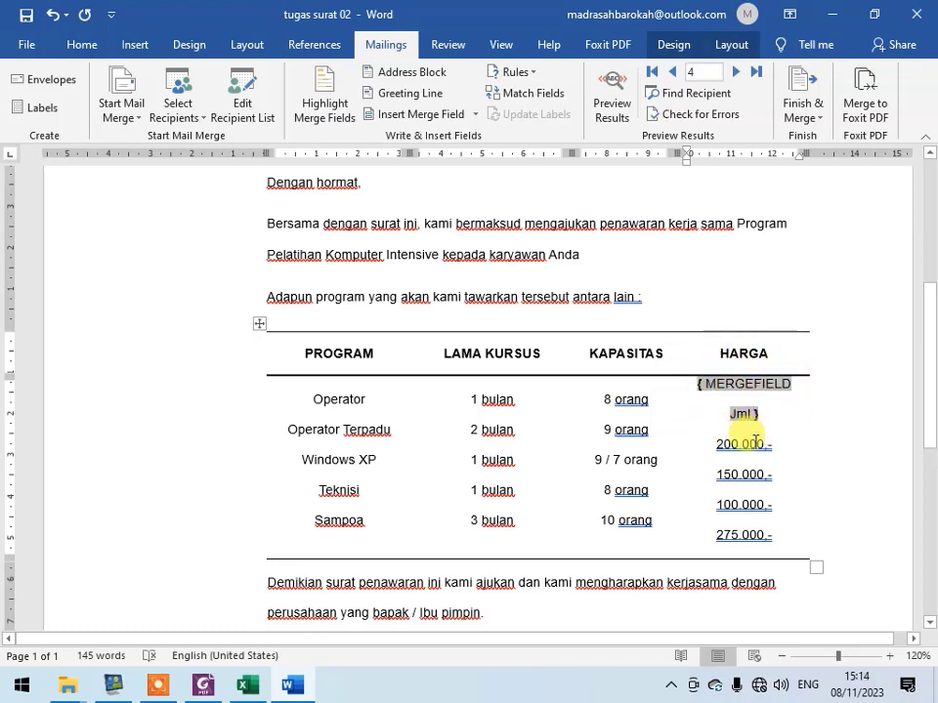
# - Read step b in the assignment PDF for the number format switch to write inside the MERGEFIELD code
pyautogui.click(204, 685)
pyautogui.scroll(-4, 467, 208)
pyautogui.moveTo(467, 208); pyautogui.dragTo(480, 147)
pyautogui.moveTo(467, 350); pyautogui.dragTo(505, 308)
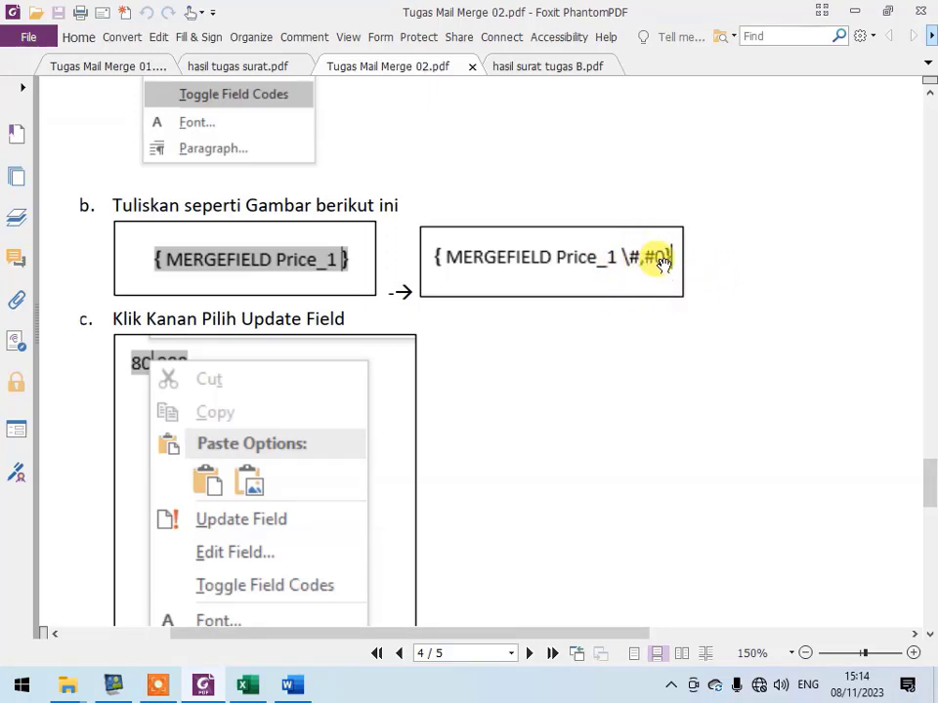
pyautogui.scroll(-1, 586, 432)
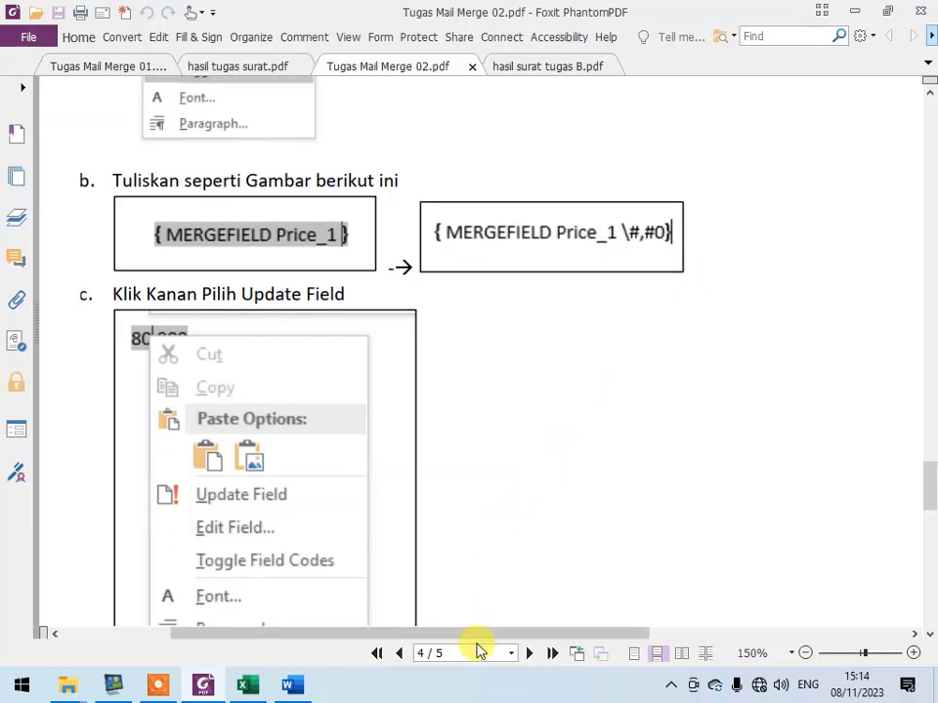
# - Add the number format switch \#,#0 after Jml in the Operator row's MERGEFIELD code, checking it against step b of the assignment PDF
pyautogui.click(293, 687)
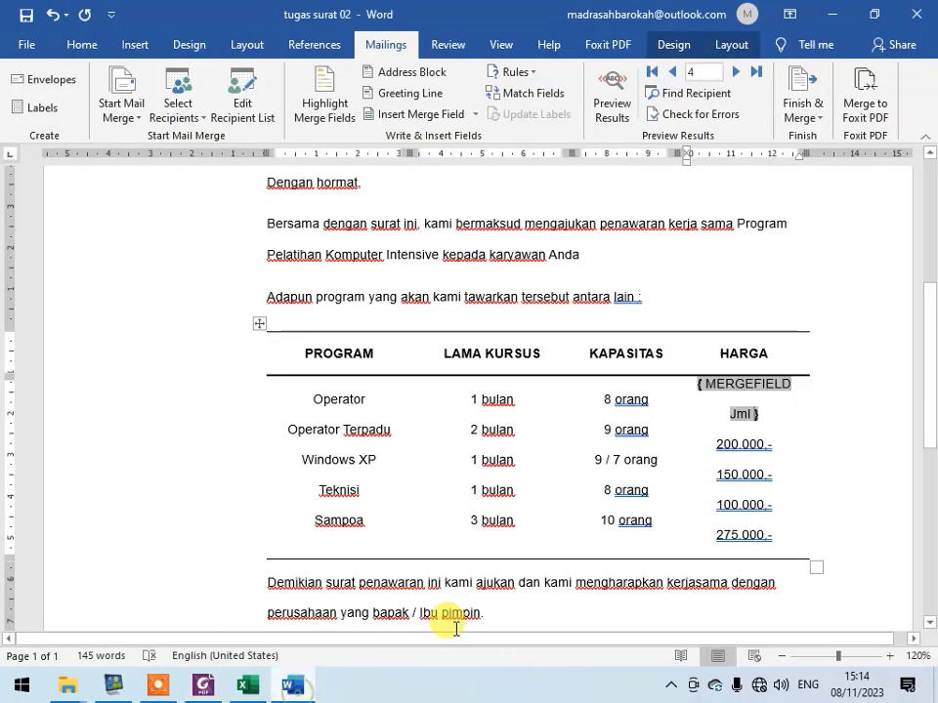
pyautogui.click(744, 414)
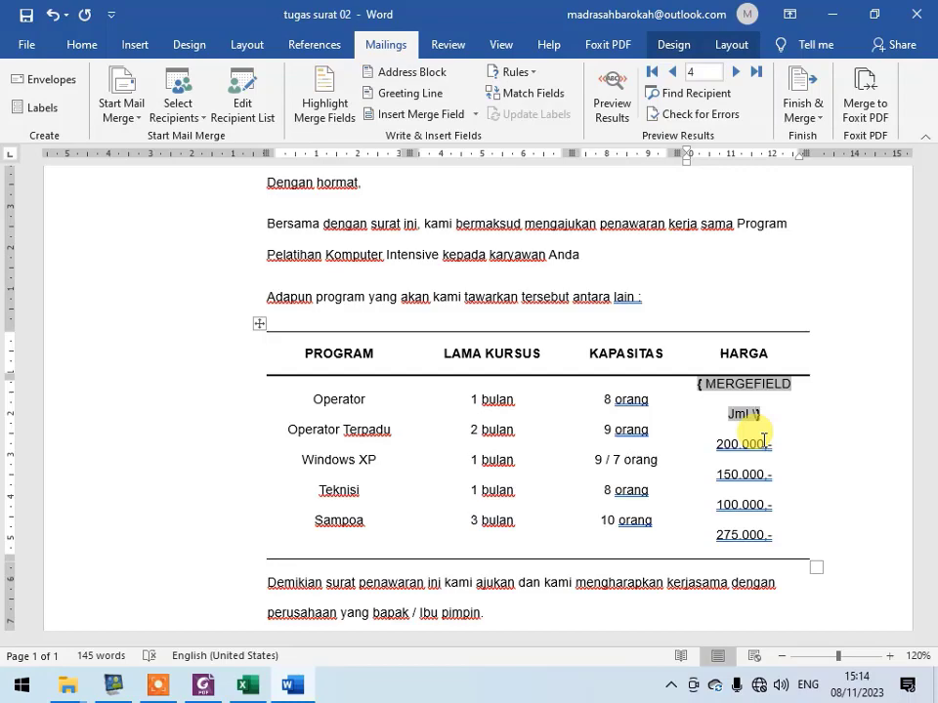
pyautogui.hotkey('alt', 'Tab')
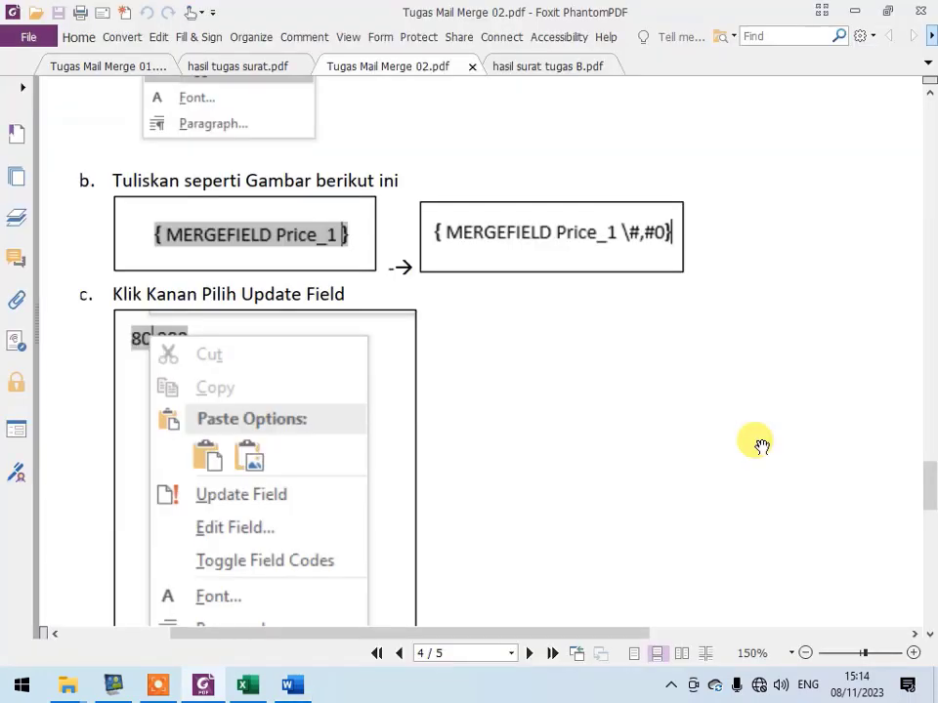
pyautogui.hotkey('alt', 'Tab')
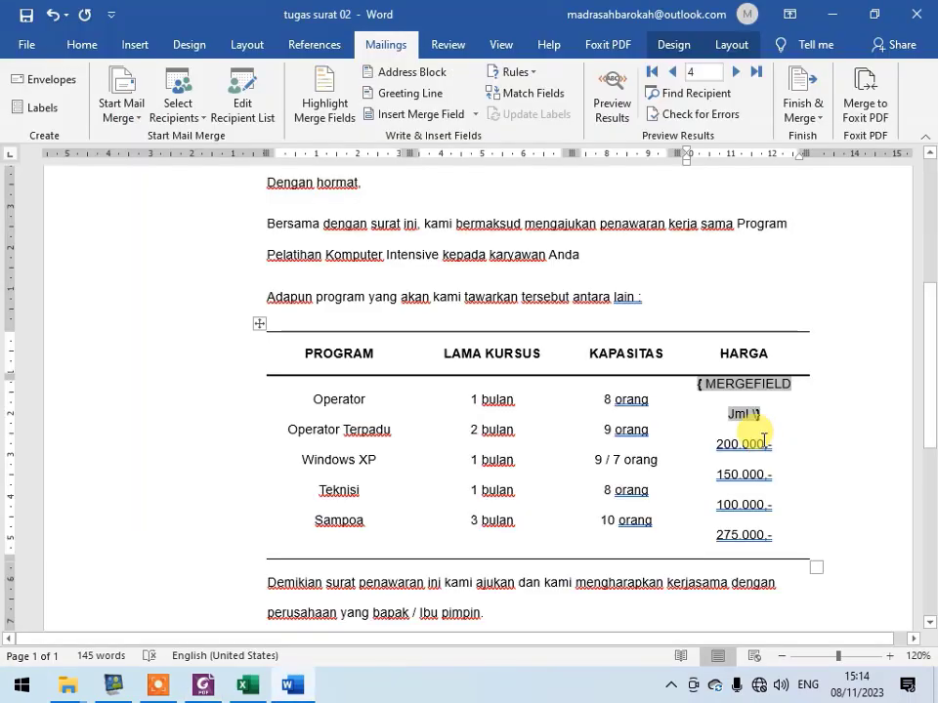
pyautogui.write('#')
pyautogui.hotkey('alt', 'Tab')
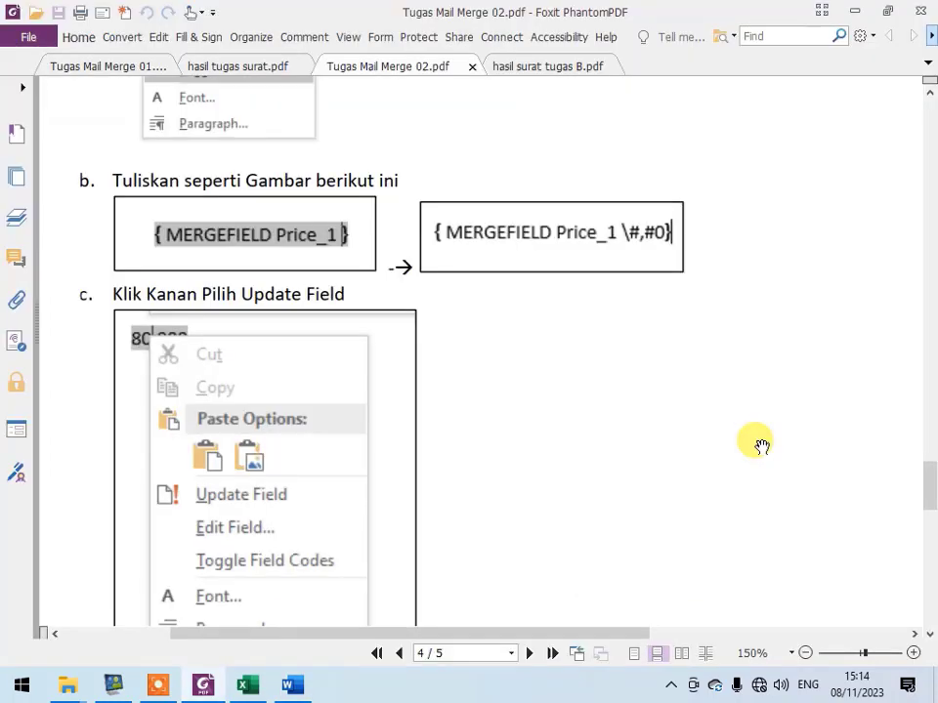
pyautogui.hotkey('alt', 'Tab')
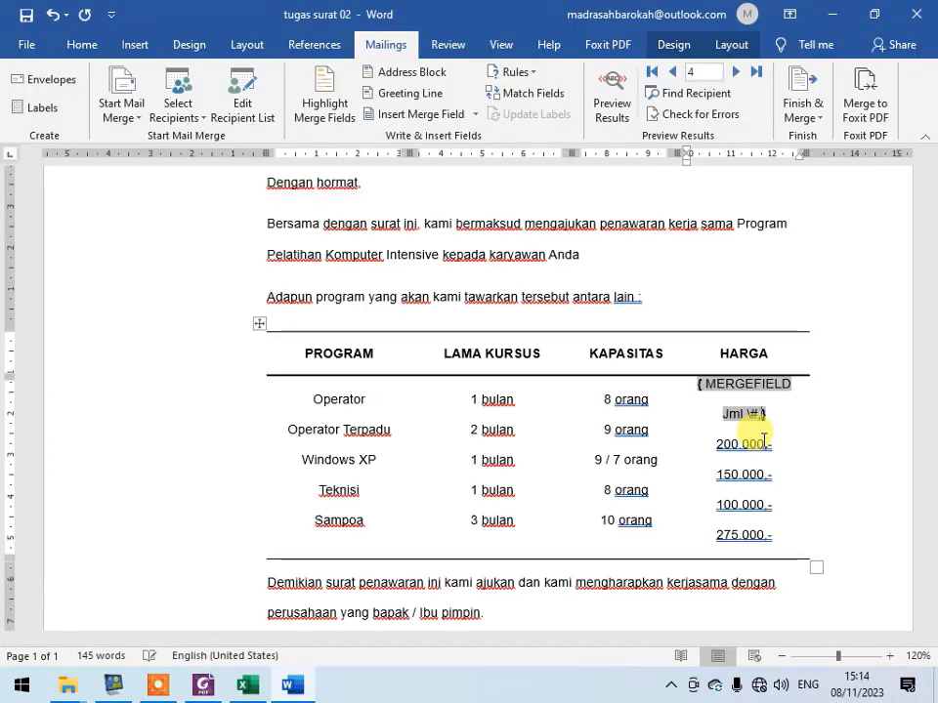
pyautogui.hotkey('alt', 'Tab')
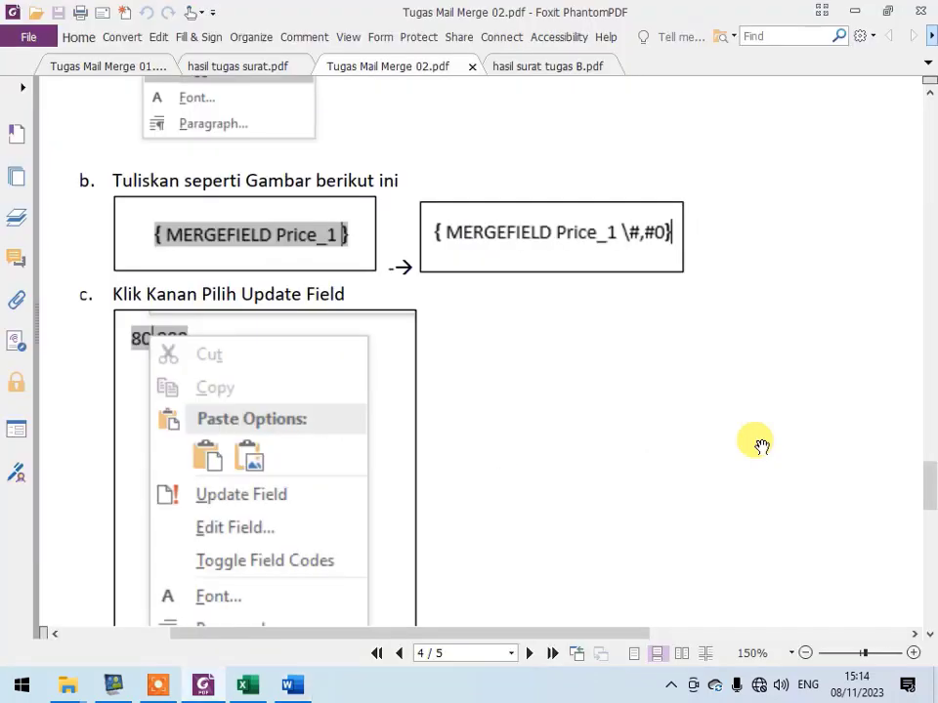
pyautogui.hotkey('alt', 'Tab')
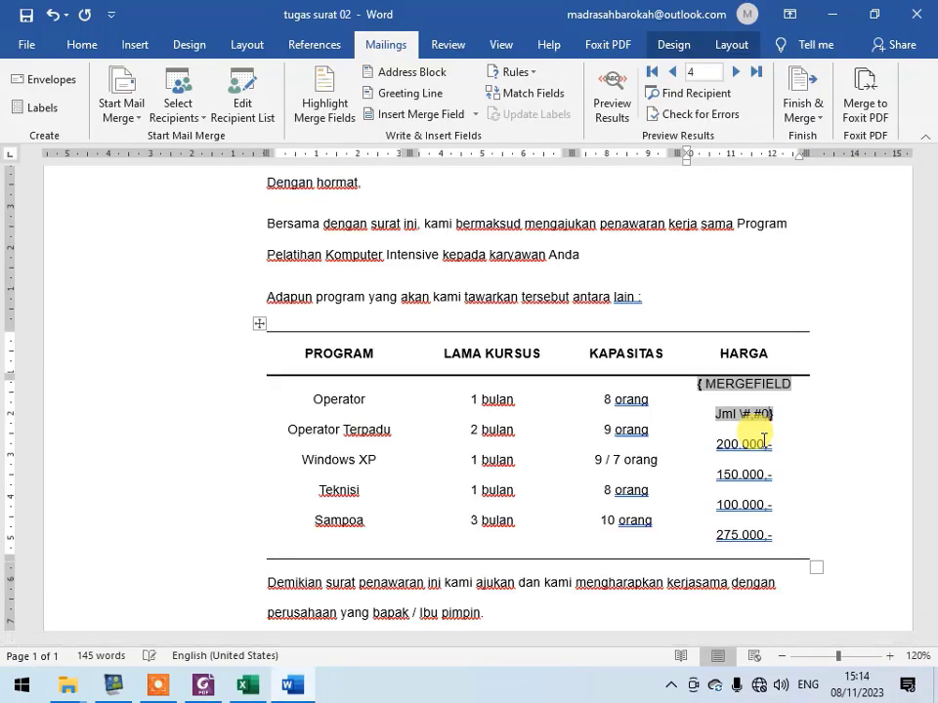
# - Following step c of the assignment PDF, update the Jml field in the Word letter and preview the merge results
pyautogui.hotkey('alt', 'Tab')
pyautogui.moveTo(88, 347); pyautogui.dragTo(150, 235)
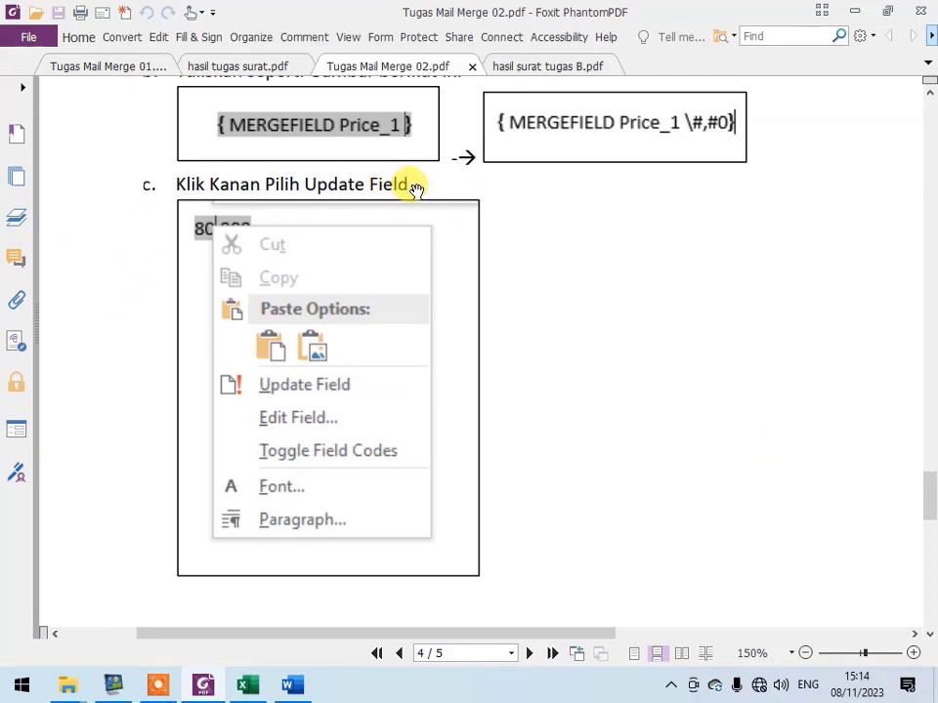
pyautogui.hotkey('alt', 'Tab')
pyautogui.rightClick(758, 384)
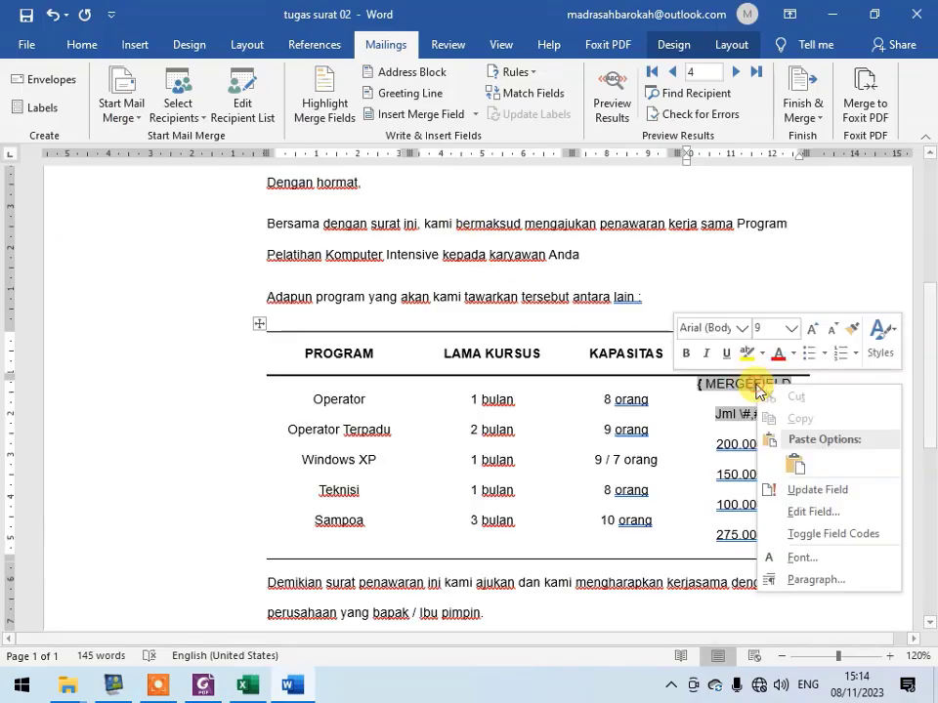
pyautogui.click(817, 490)
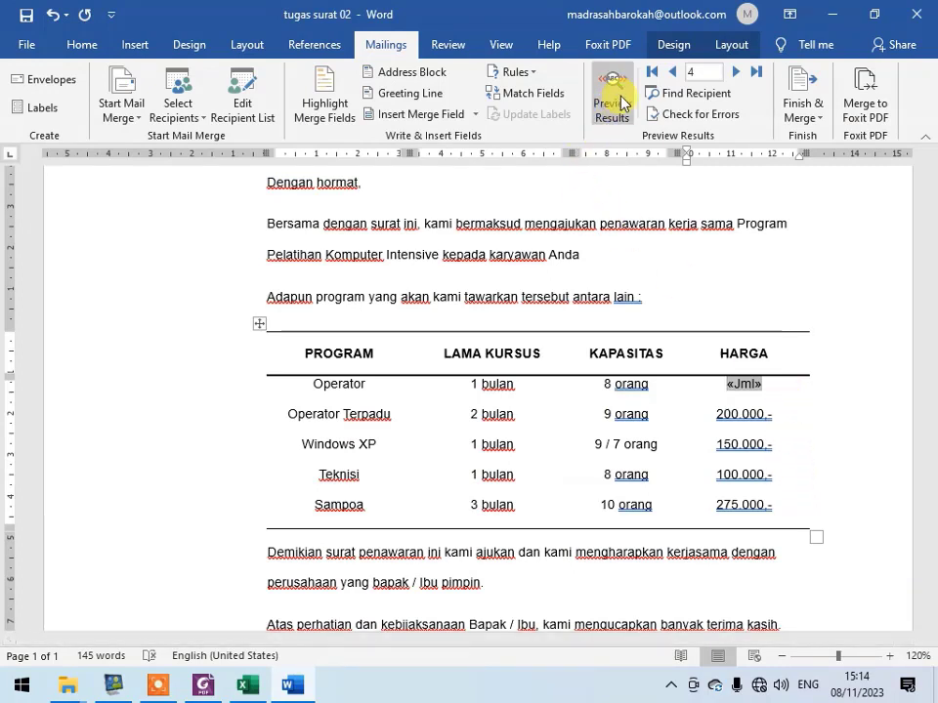
# - Toggle the Jml field to its code again and read step d on page 5 of the assignment PDF about the separator
pyautogui.rightClick(745, 382)
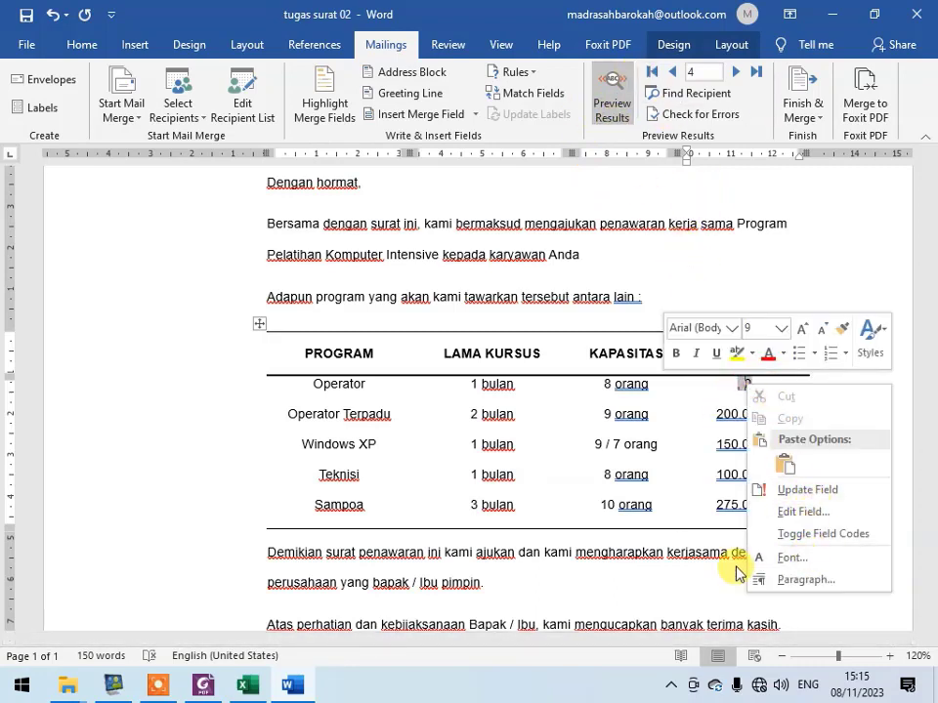
pyautogui.click(864, 536)
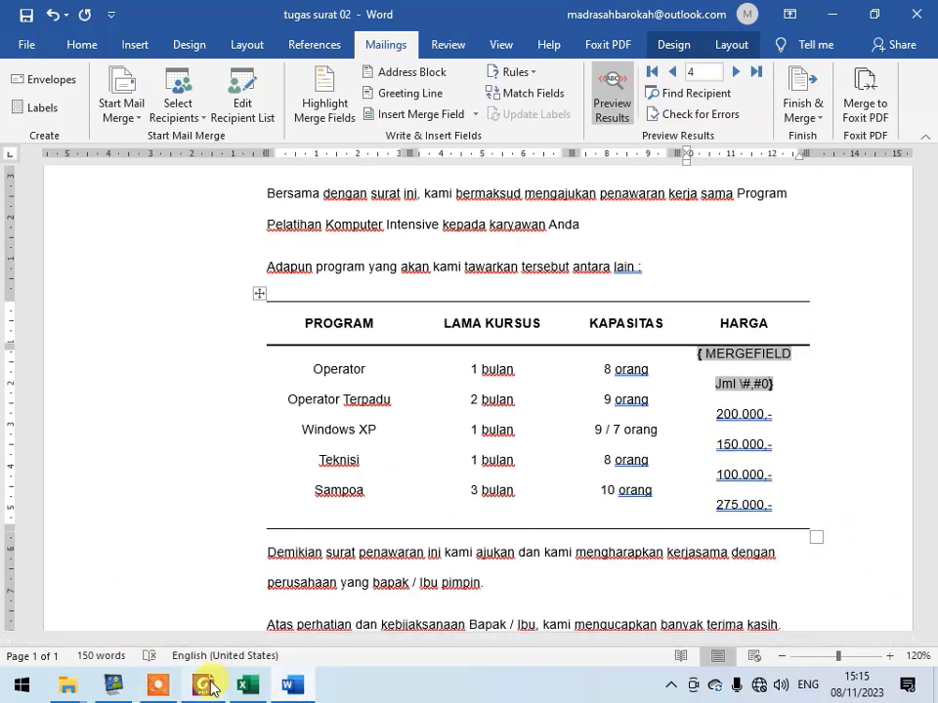
pyautogui.click(205, 685)
pyautogui.scroll(-10, 341, 294)
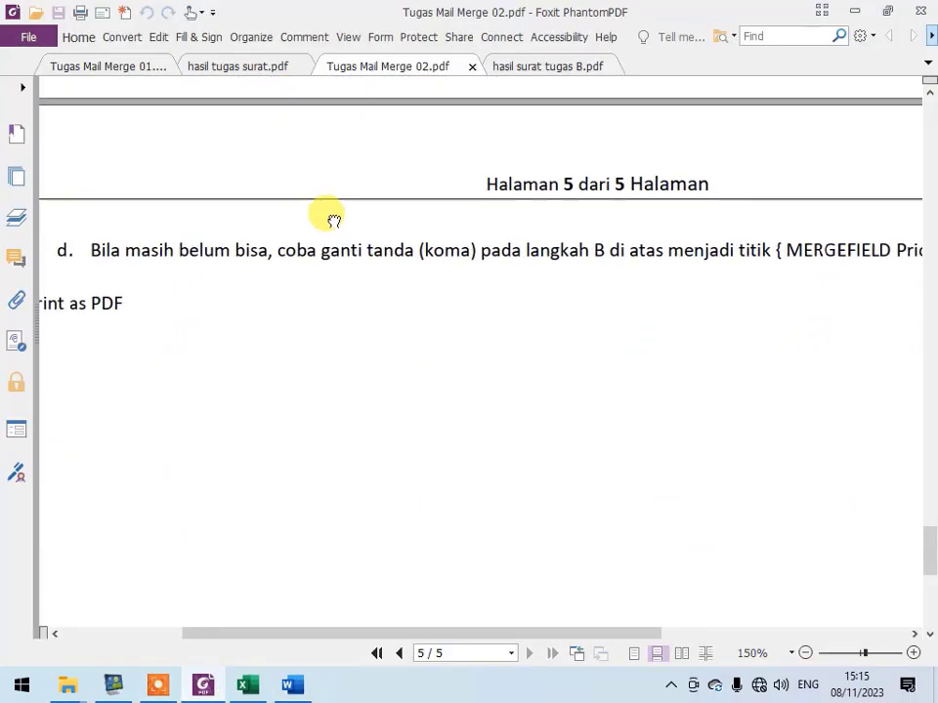
pyautogui.moveTo(445, 289); pyautogui.dragTo(360, 314)
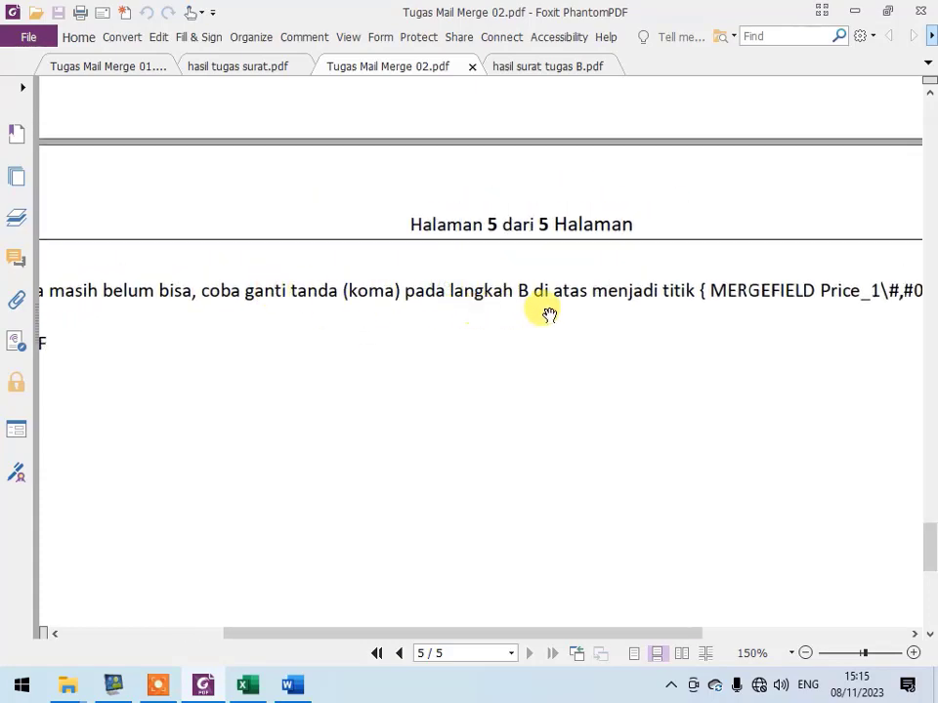
pyautogui.moveTo(550, 314); pyautogui.dragTo(448, 327)
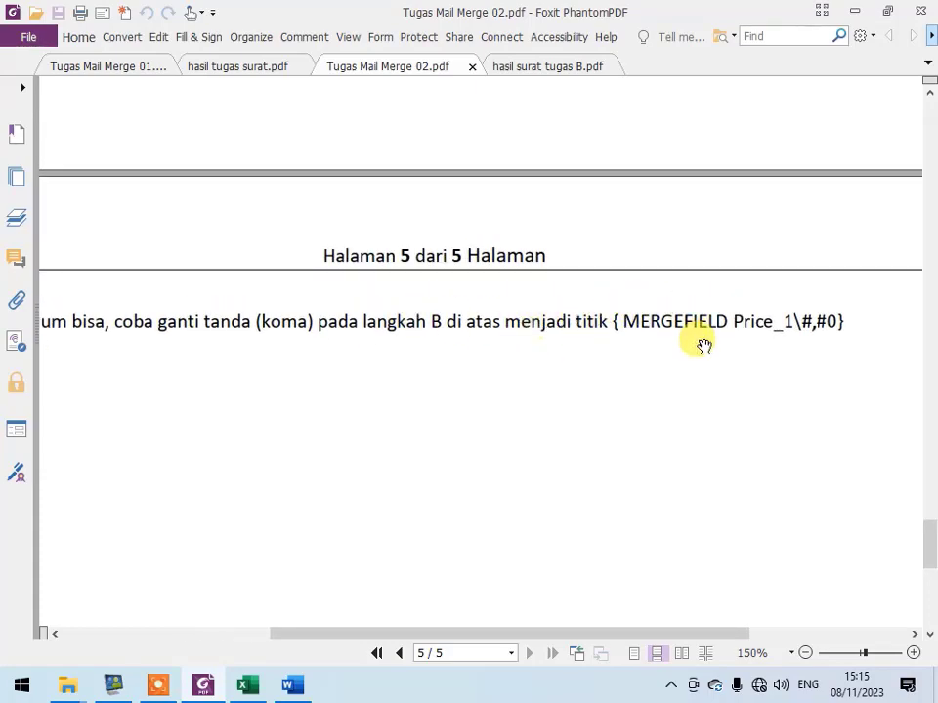
# - Replace the comma with a dot in the Jml field's switch, making it \#.#0, and update the field in the letter
pyautogui.hotkey('alt', 'Tab')
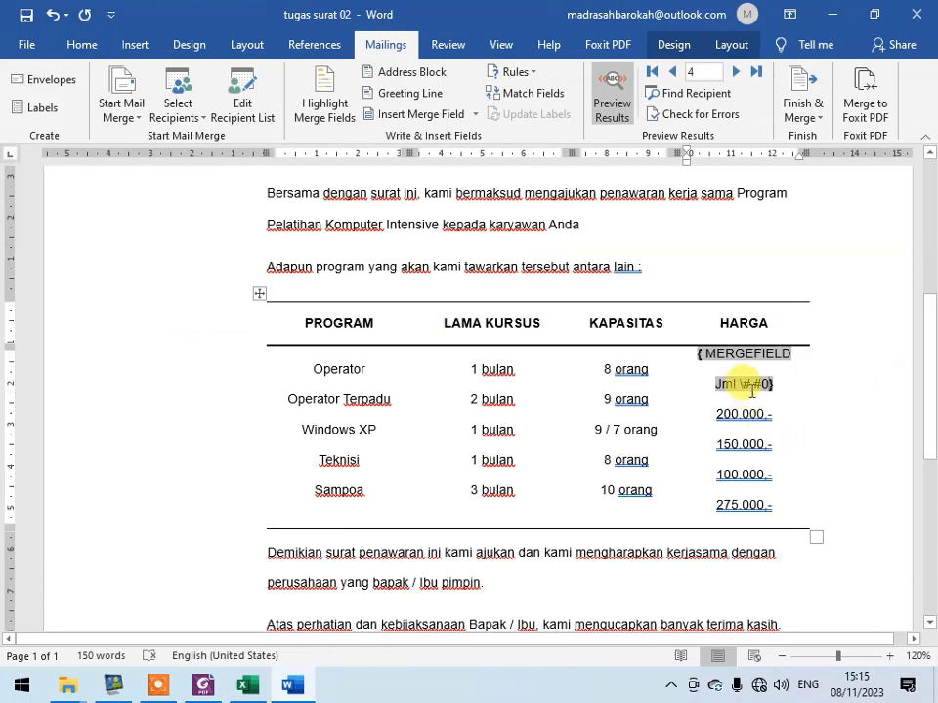
pyautogui.press('BackSpace')
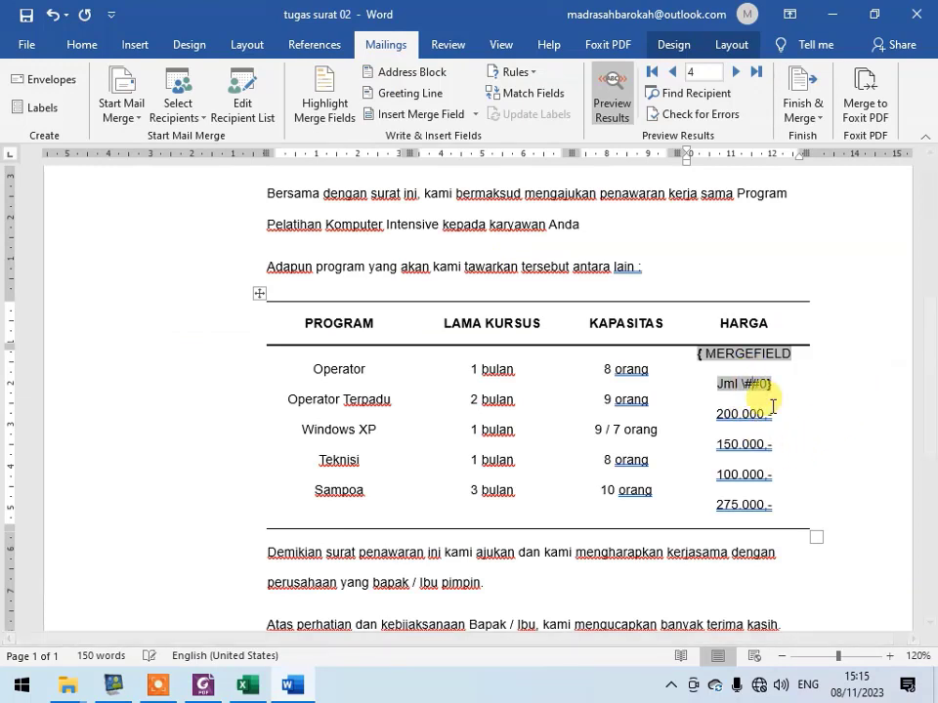
pyautogui.rightClick(760, 356)
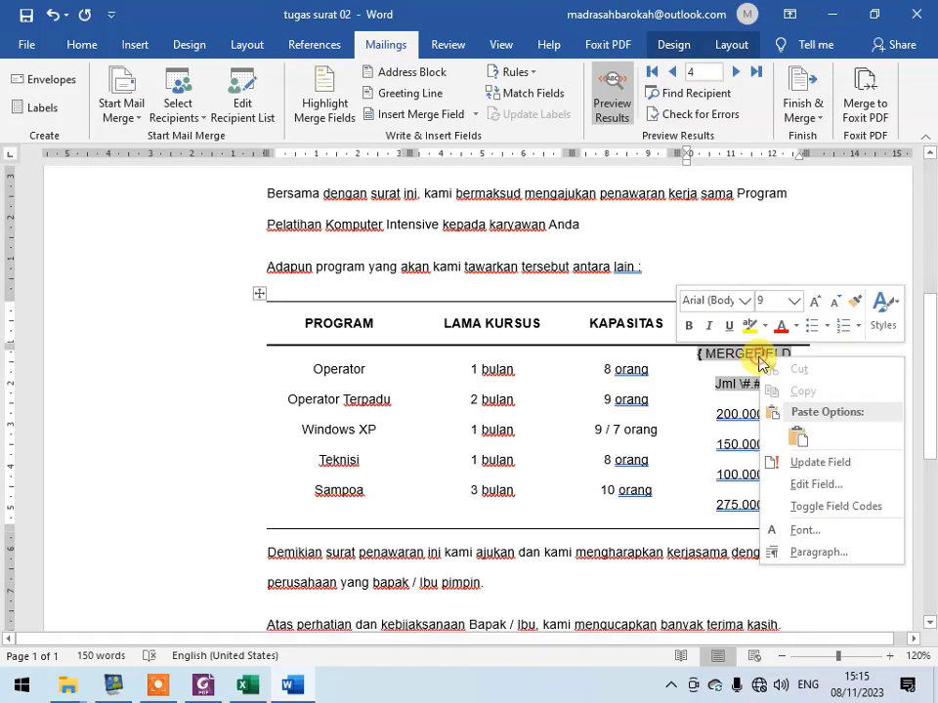
pyautogui.click(864, 473)
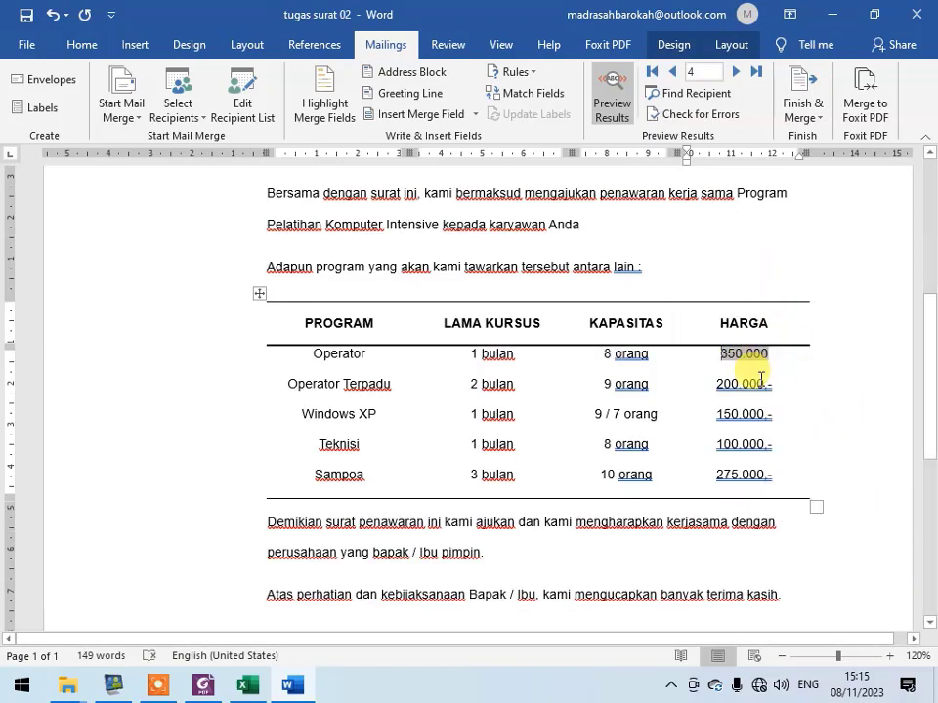
pyautogui.scroll(6, 832, 383)
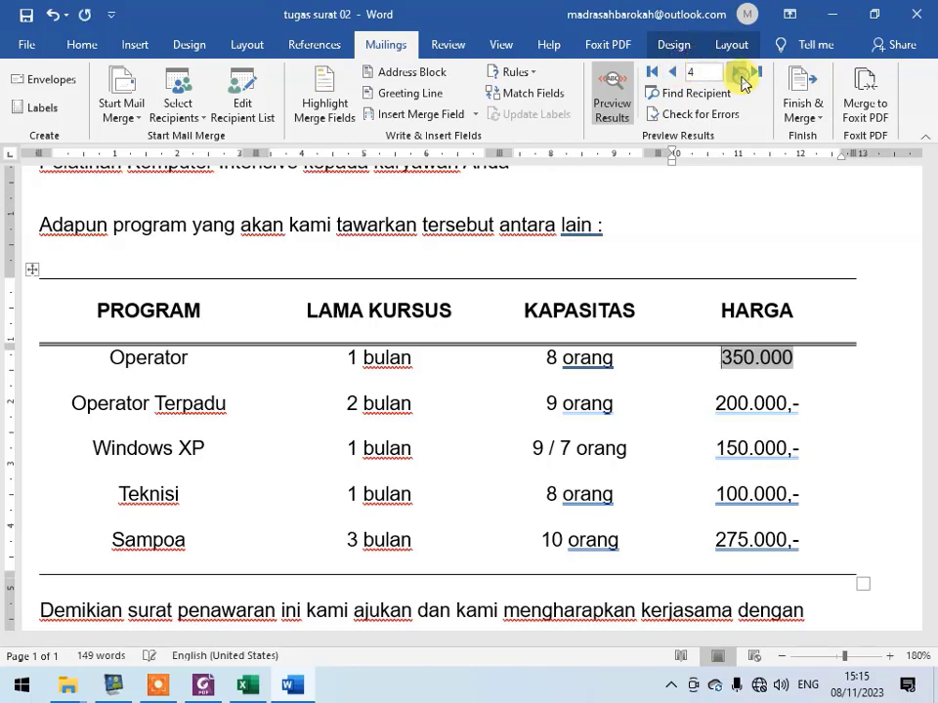
# - Check the last instructions in Tugas Mail Merge 02.pdf and open Tugas Mail Merge 03.pdf from the Tugas folder
pyautogui.click(215, 691)
pyautogui.scroll(1, 363, 394)
pyautogui.scroll(-2, 719, 363)
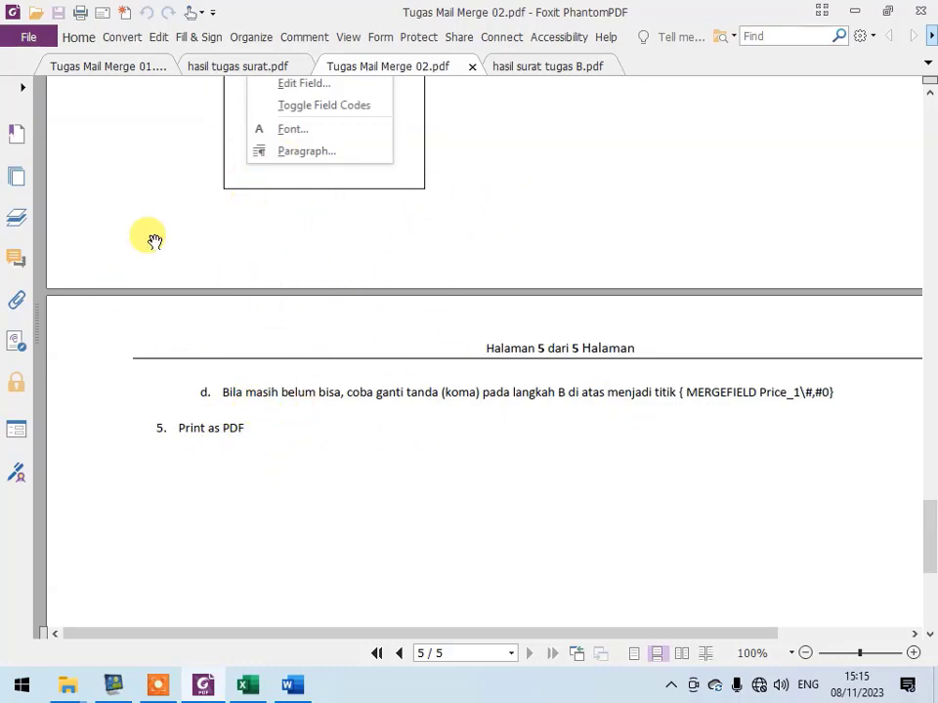
pyautogui.click(66, 687)
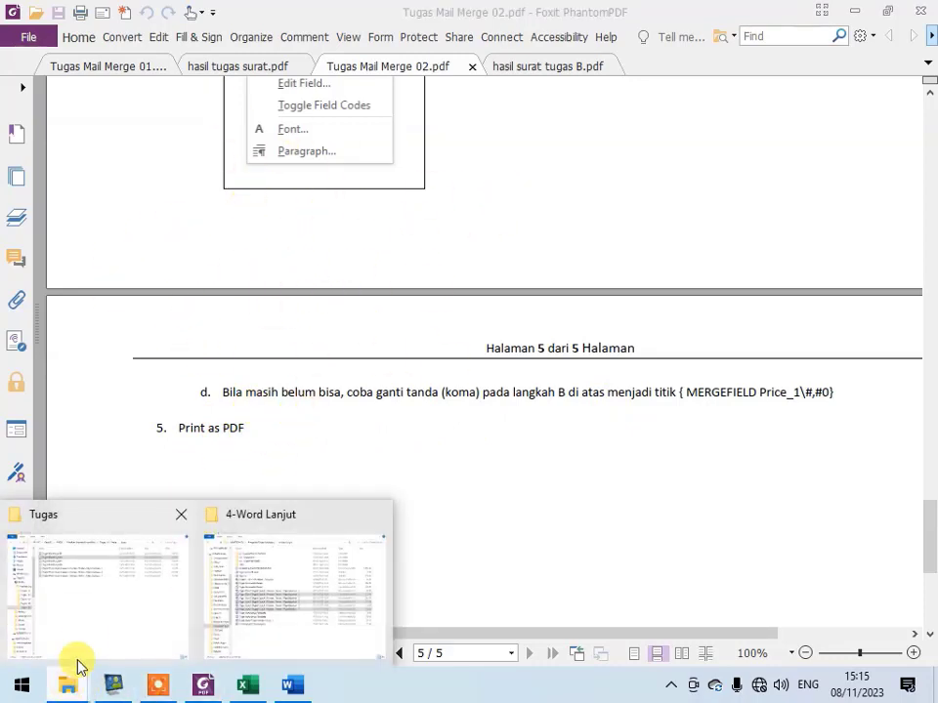
pyautogui.click(78, 664)
pyautogui.doubleClick(330, 166)
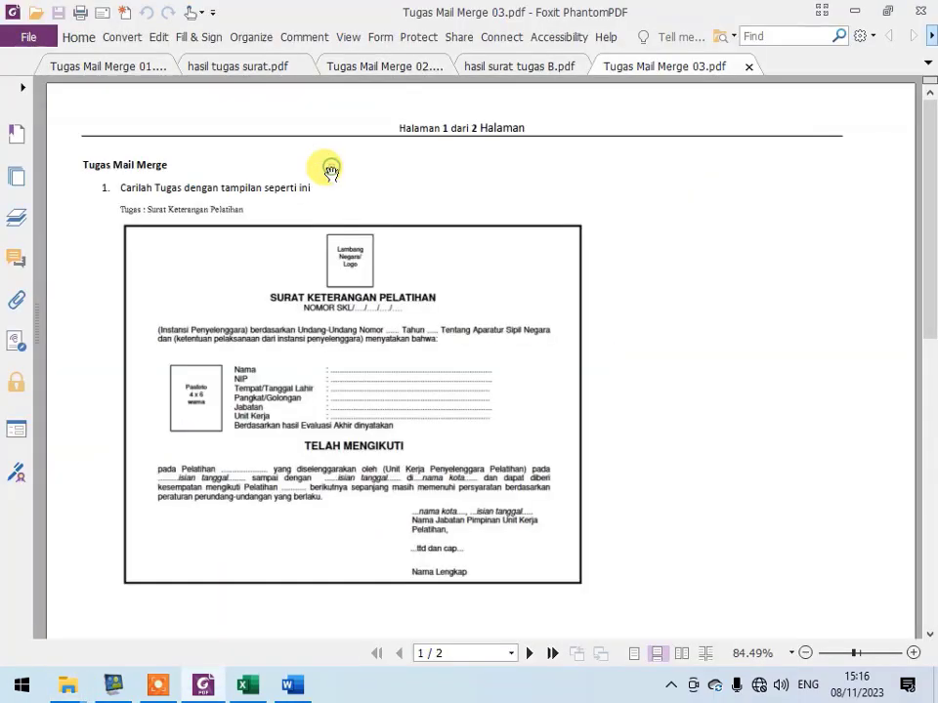
# - Examine the Surat Keterangan Pelatihan certificate layout and its blank fields on page 1 of Tugas Mail Merge 03.pdf
pyautogui.keyDown('ctrl'); pyautogui.scroll(3, 374, 383); pyautogui.keyUp('ctrl')
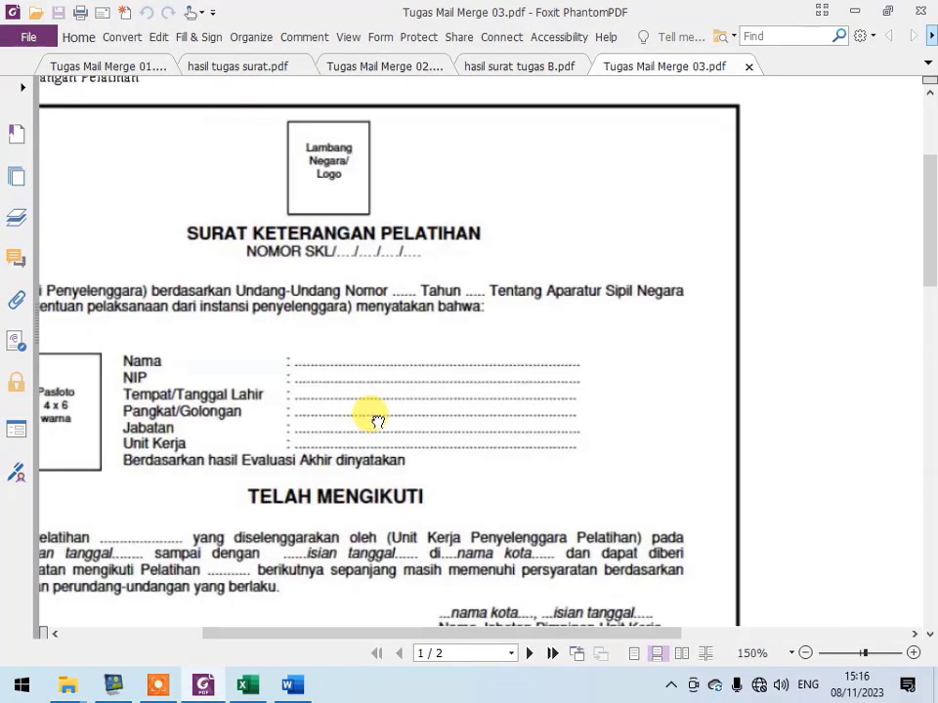
pyautogui.keyDown('ctrl'); pyautogui.scroll(-3, 377, 420); pyautogui.keyUp('ctrl')
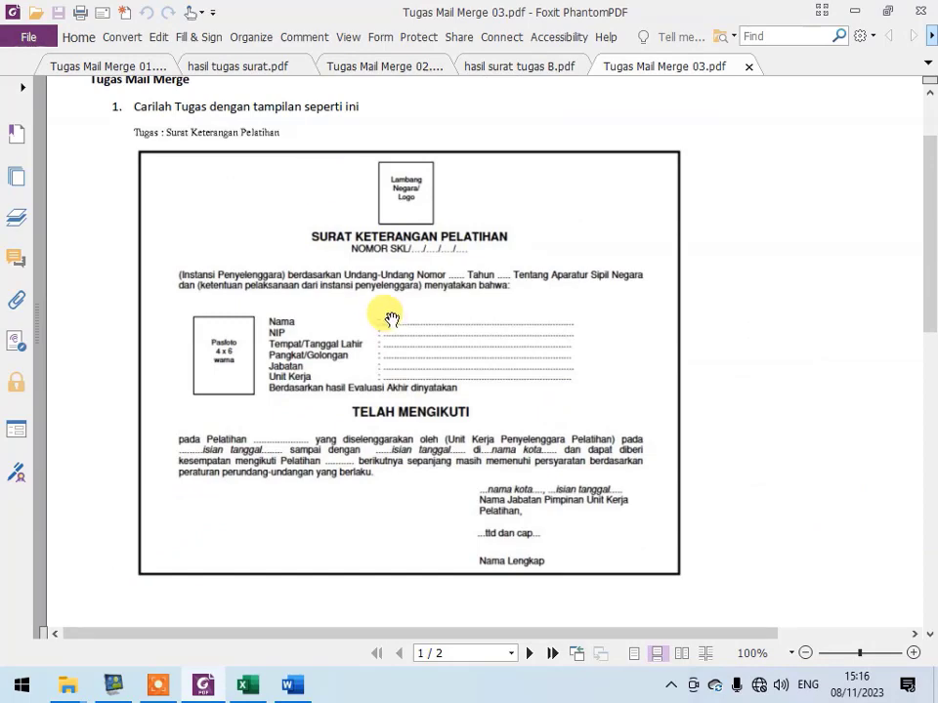
pyautogui.keyDown('ctrl'); pyautogui.scroll(3, 383, 310); pyautogui.keyUp('ctrl')
pyautogui.keyDown('ctrl'); pyautogui.scroll(-1, 479, 397); pyautogui.keyUp('ctrl')
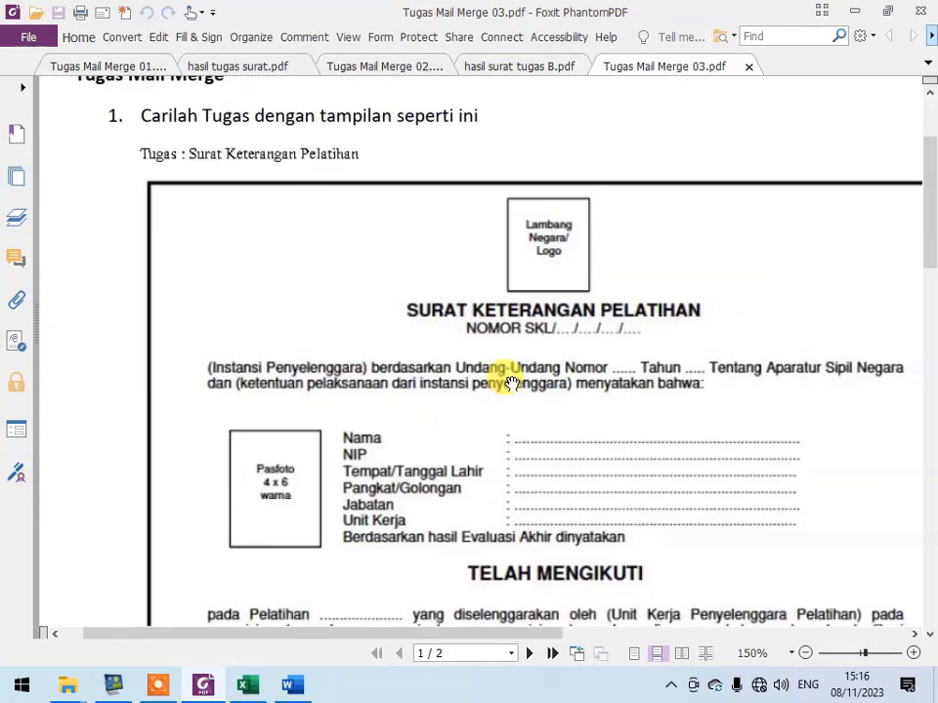
pyautogui.scroll(-2, 626, 390)
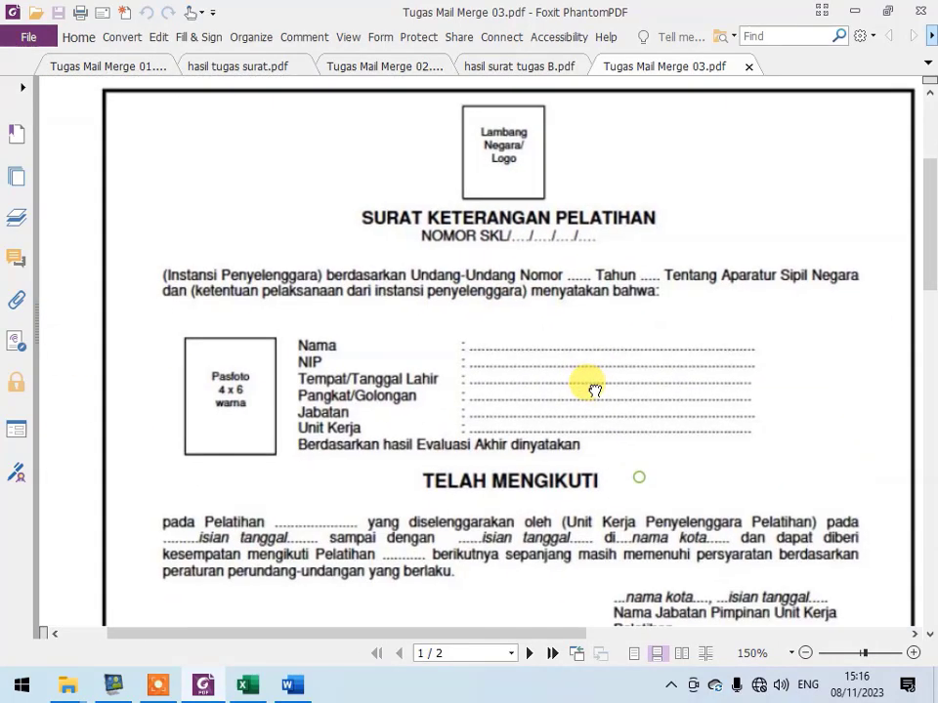
pyautogui.scroll(-3, 610, 478)
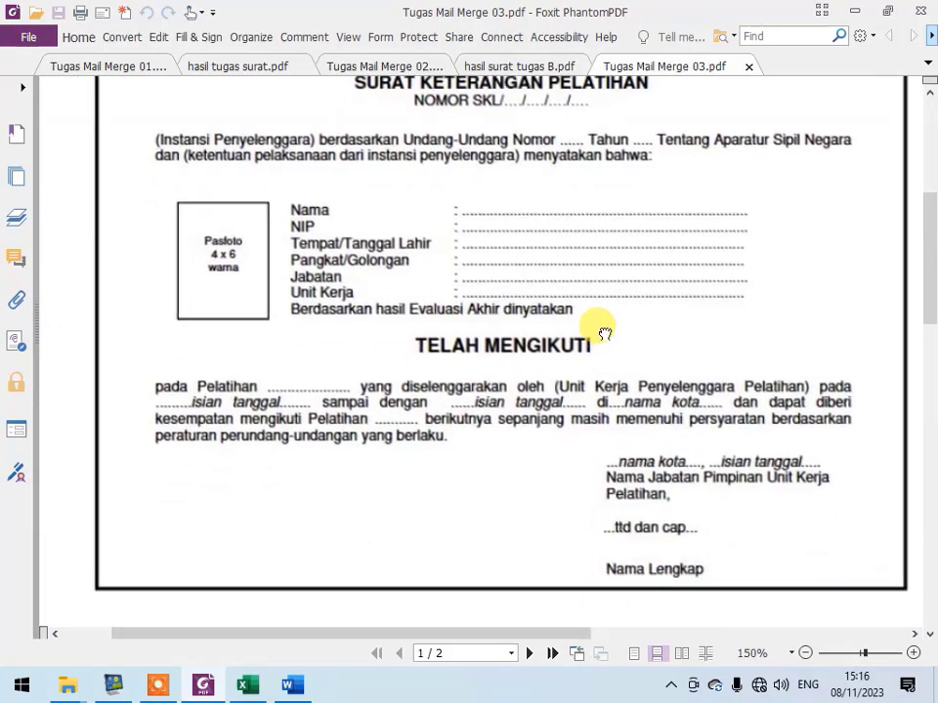
# - Review the three data tables for the merge fields and the saving instruction on page 2 of the assignment
pyautogui.scroll(-15, 527, 576)
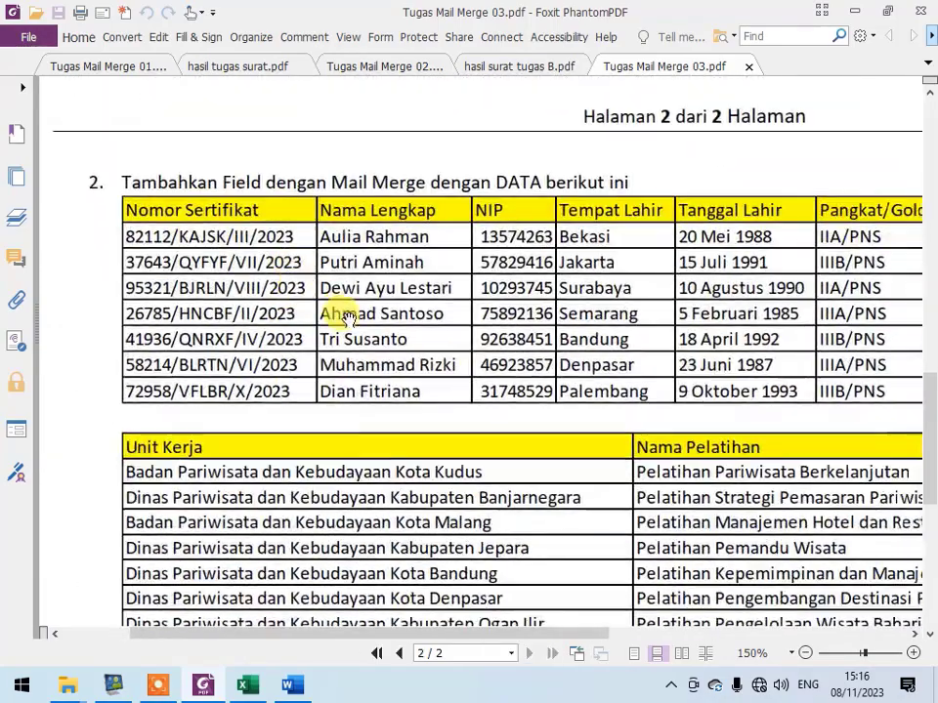
pyautogui.scroll(-2, 349, 318)
pyautogui.moveTo(522, 444); pyautogui.dragTo(433, 284)
pyautogui.moveTo(275, 201); pyautogui.dragTo(293, 273)
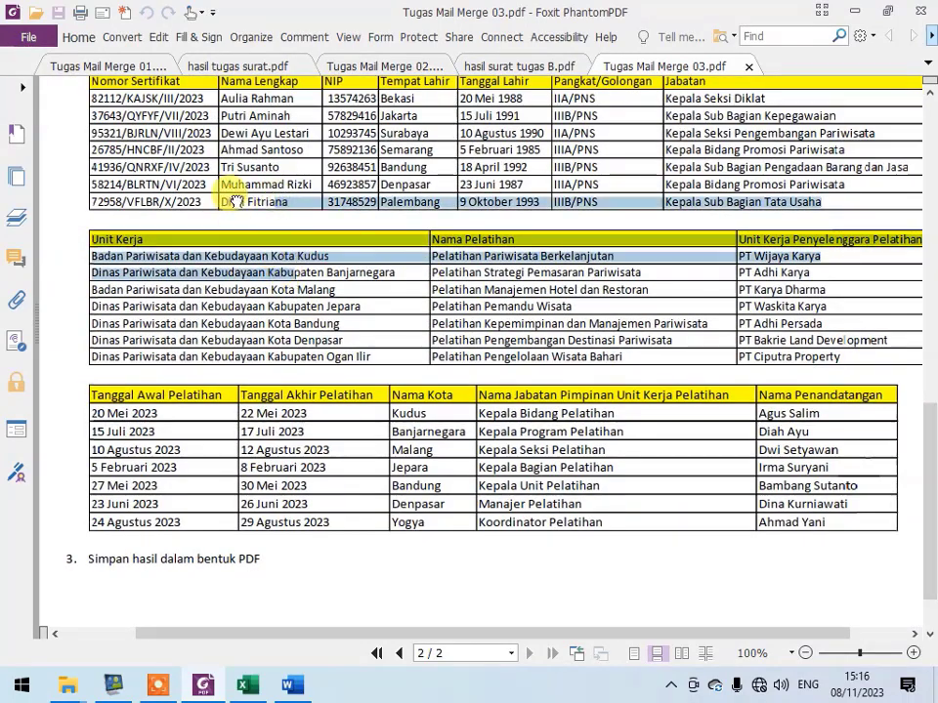
pyautogui.scroll(3, 767, 303)
pyautogui.moveTo(796, 263); pyautogui.dragTo(729, 291)
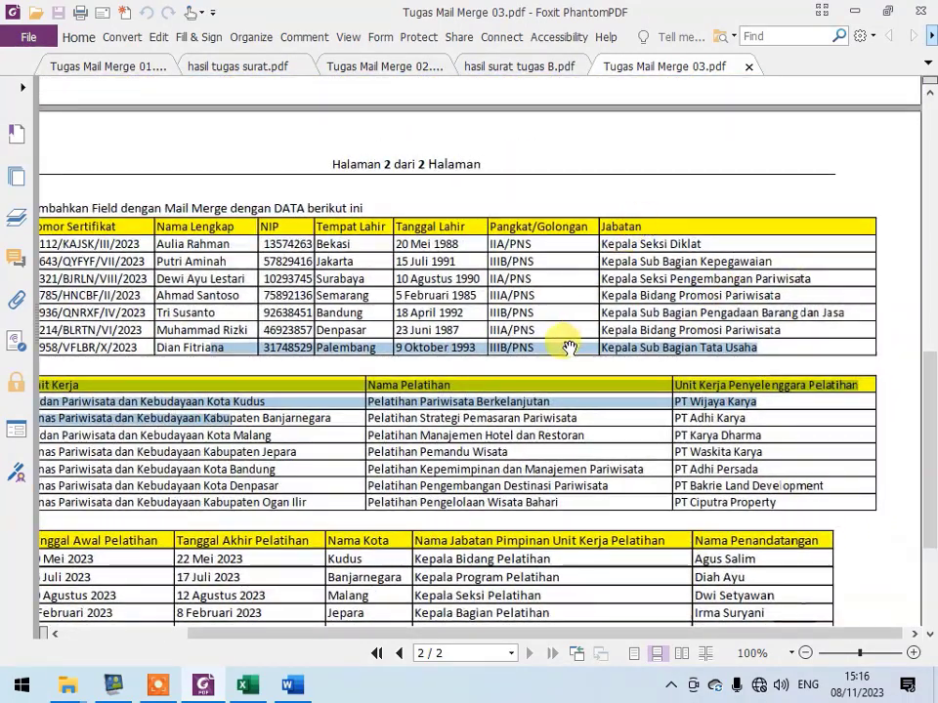
pyautogui.moveTo(570, 343); pyautogui.dragTo(698, 354)
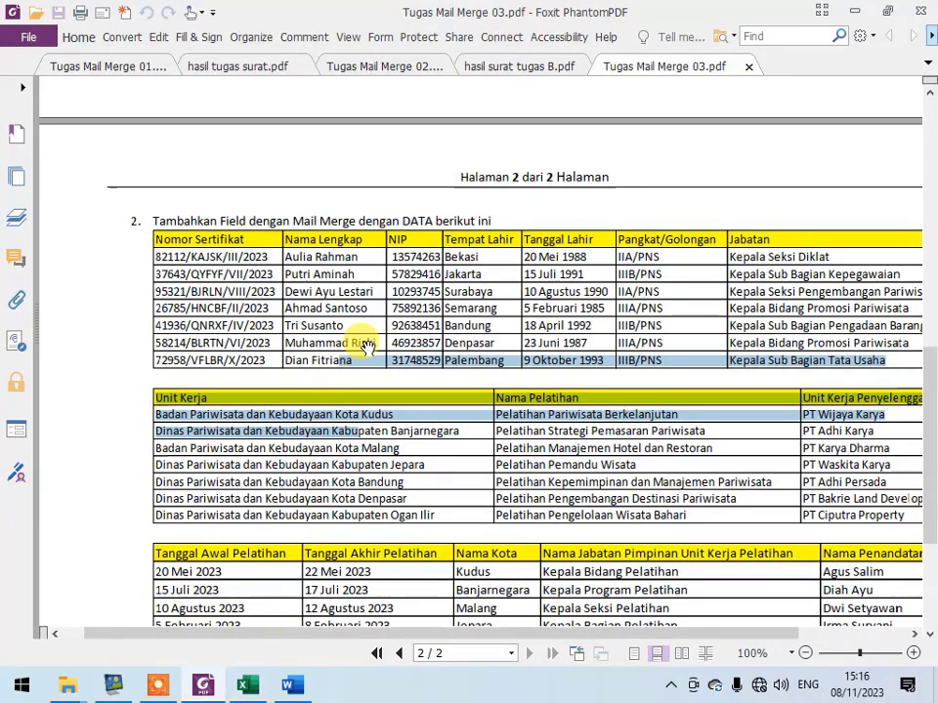
# - Switch to the data tugas workbook in Excel and select an empty cell below the list
pyautogui.click(248, 687)
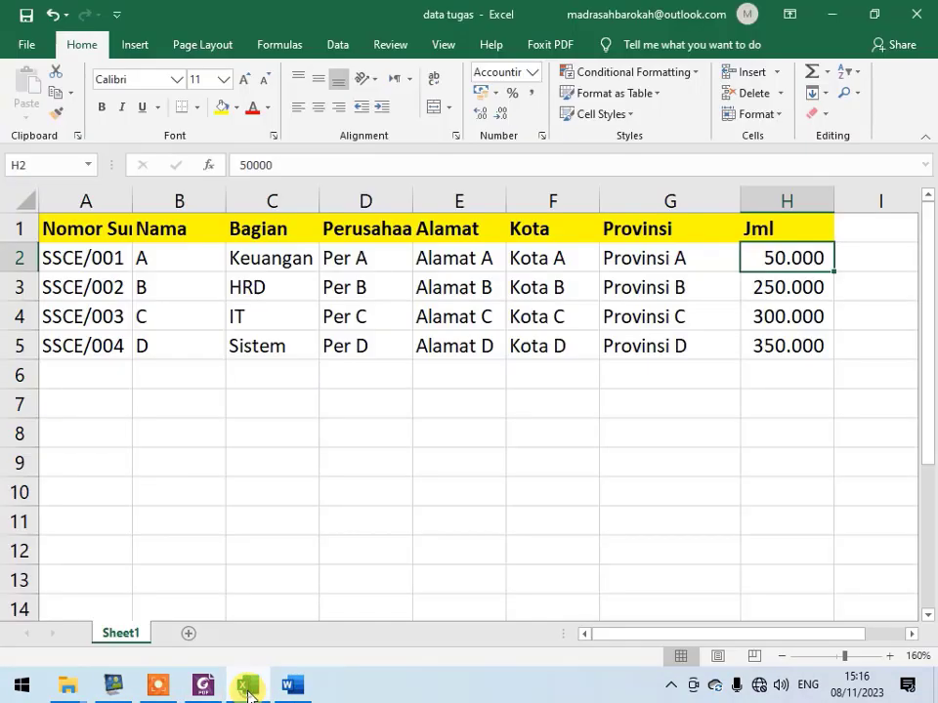
pyautogui.click(257, 492)
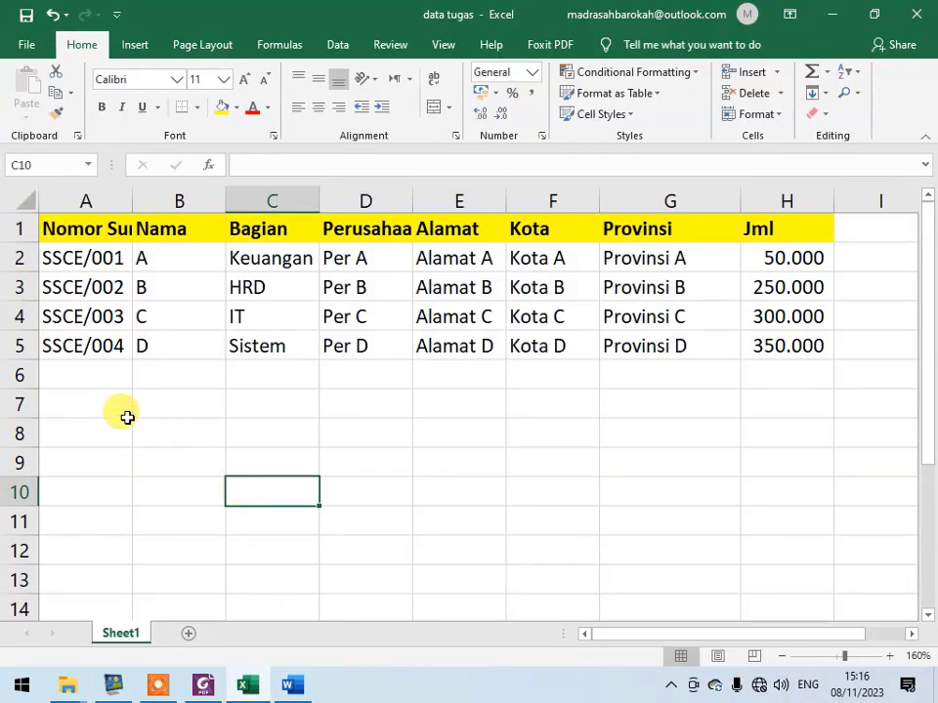
# - Move the Jml column from H1:H5 down to A8:A12 and then back to column H
pyautogui.click(795, 223)
pyautogui.moveTo(794, 224); pyautogui.dragTo(774, 257)
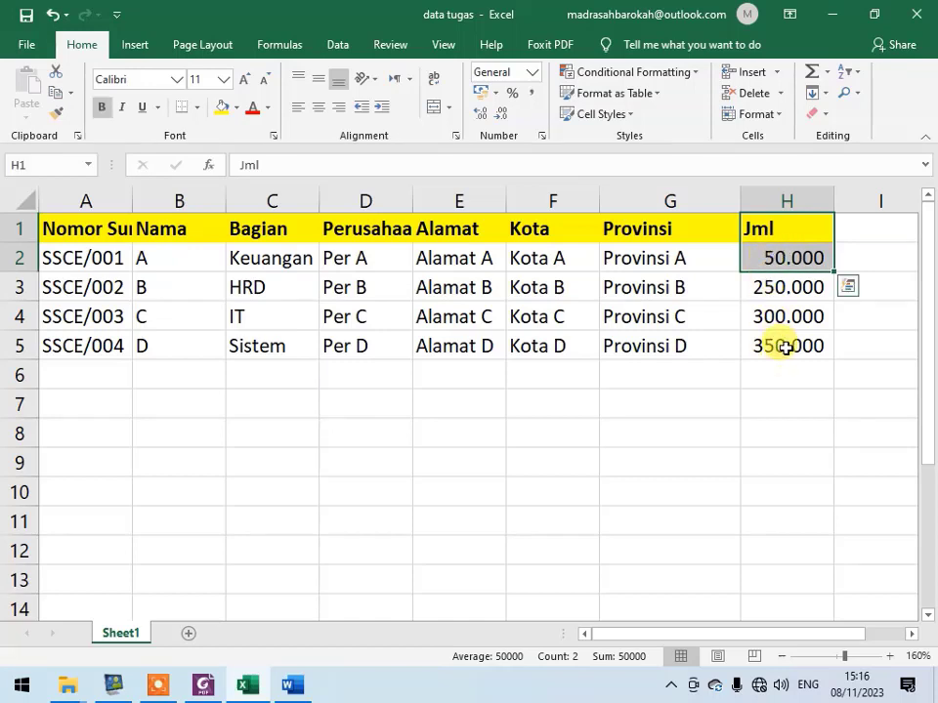
pyautogui.moveTo(785, 347); pyautogui.dragTo(29, 547)
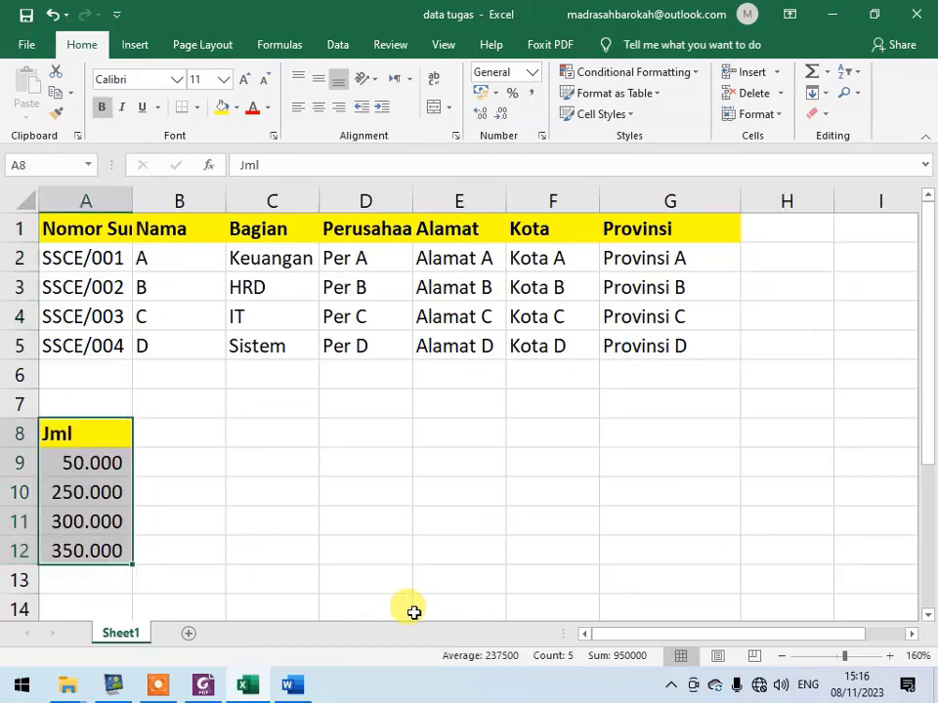
pyautogui.moveTo(126, 509); pyautogui.dragTo(771, 260)
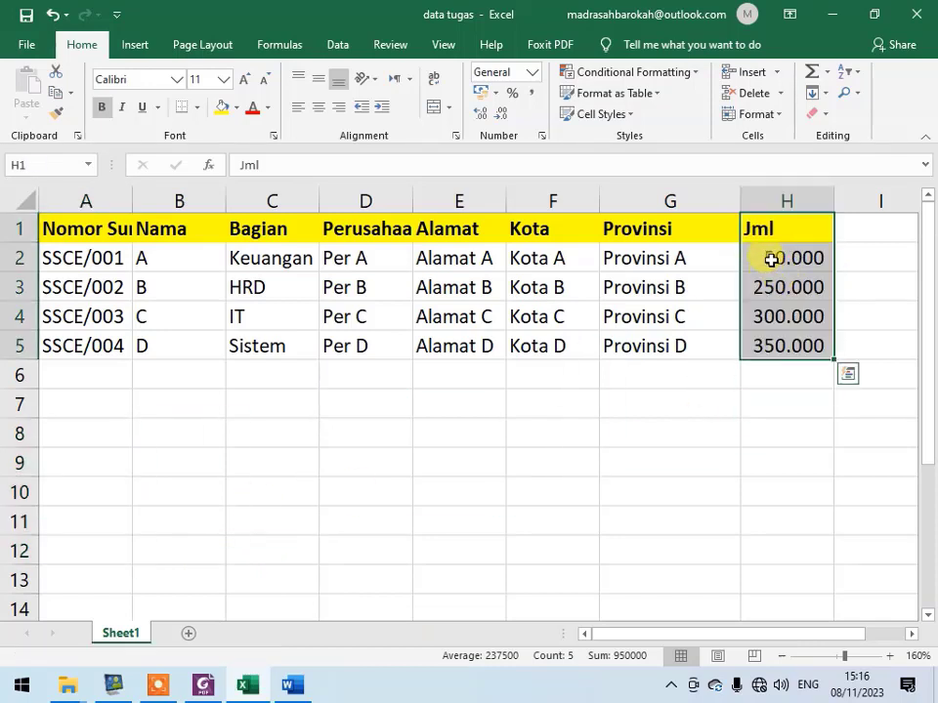
pyautogui.click(776, 228)
# - Check the Jabatan field in Tugas Mail Merge 03.pdf and replace the Provinsi header in G1 with "Jabatan"
pyautogui.hotkey('alt', 'Tab')
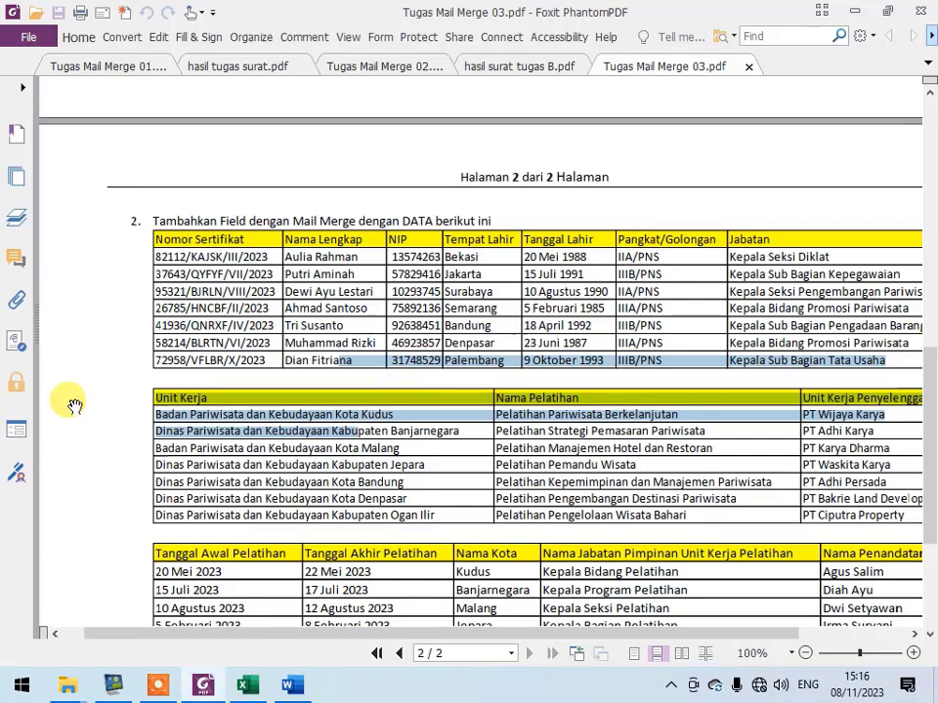
pyautogui.hscroll(3, 677, 178)
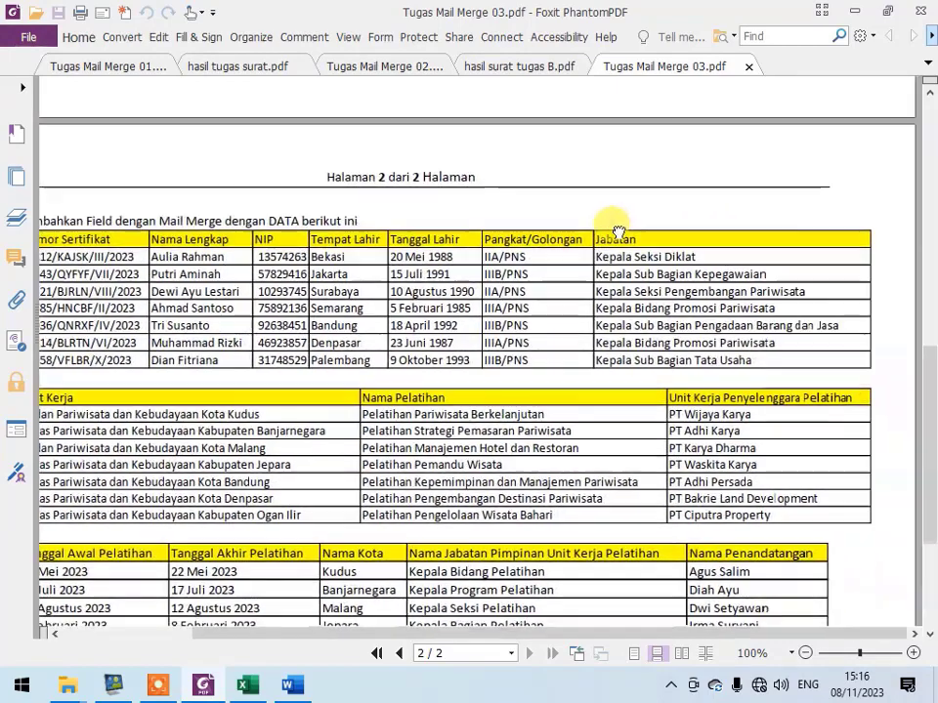
pyautogui.hotkey('alt', 'Tab')
pyautogui.click(627, 232)
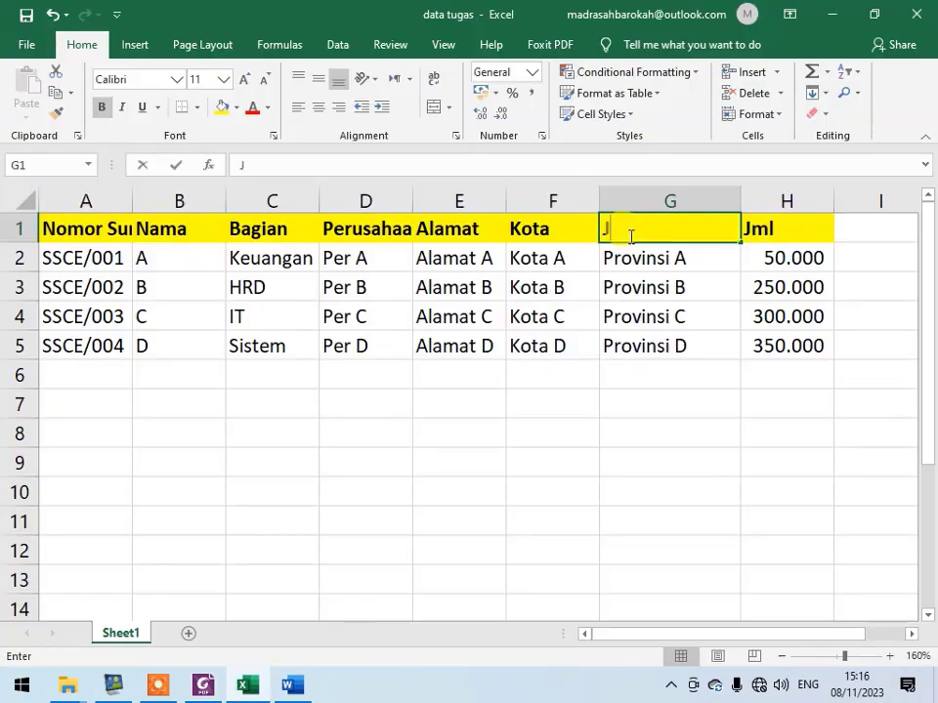
pyautogui.write('Jabatan')
pyautogui.press('Tab')
# - Look up the first field of the second assignment table and replace the Jml header with "Unit Kerja"
pyautogui.hotkey('alt', 'Tab')
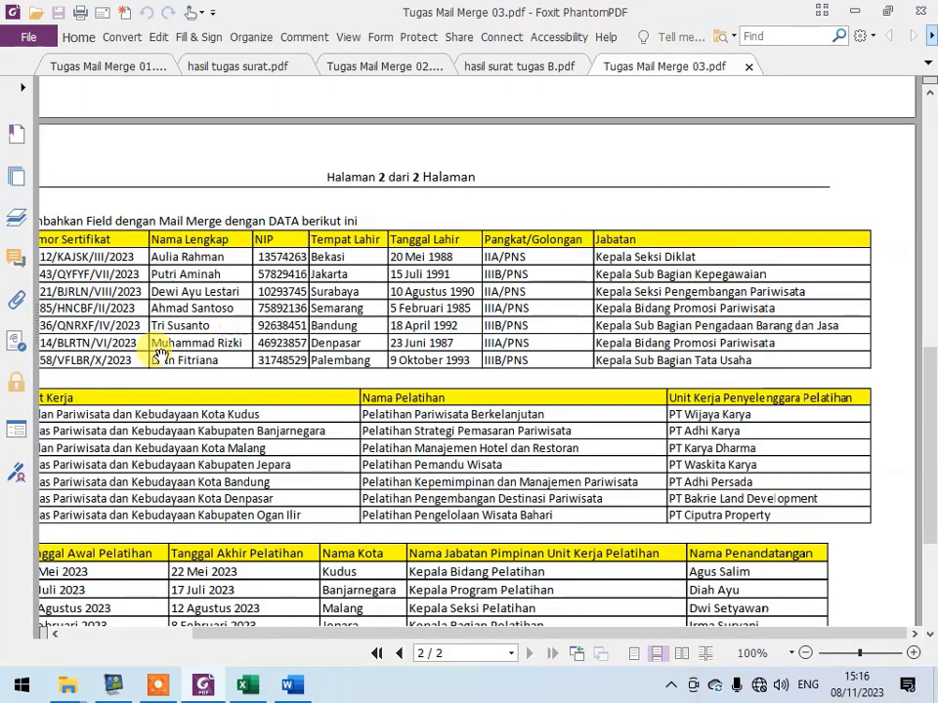
pyautogui.hscroll(-2, 86, 430)
pyautogui.hotkey('alt', 'Tab')
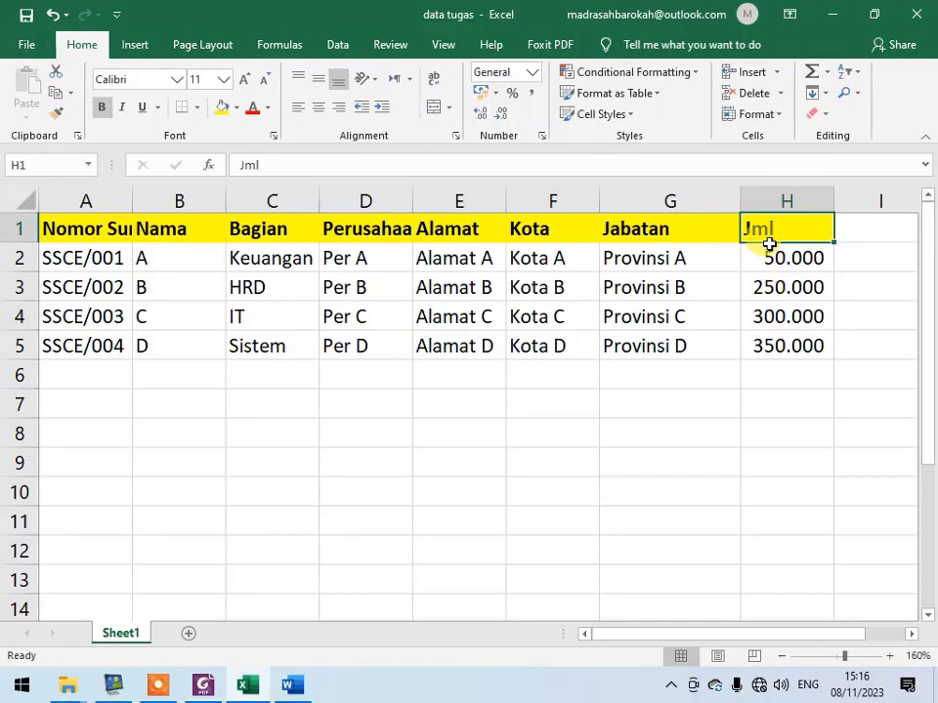
pyautogui.write('Unit Kerja')
pyautogui.press('Return')
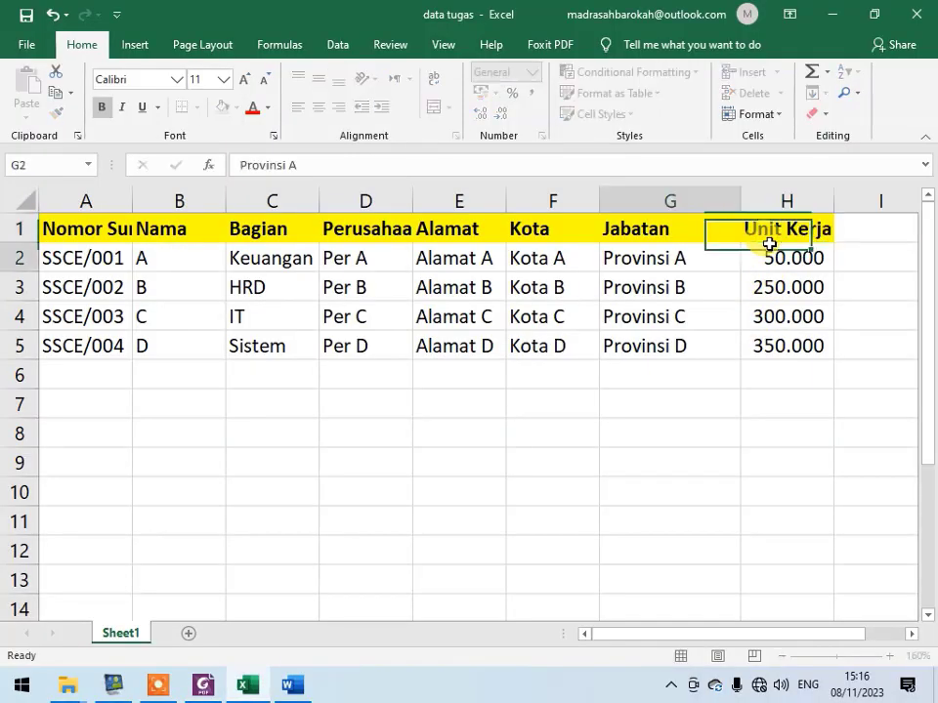
# - Check the remaining fields of the assignment's second table and extend header H1 to "Unit Kerja Penyelenggara Latihan"
pyautogui.hotkey('alt', 'Tab')
pyautogui.moveTo(196, 491); pyautogui.dragTo(262, 444)
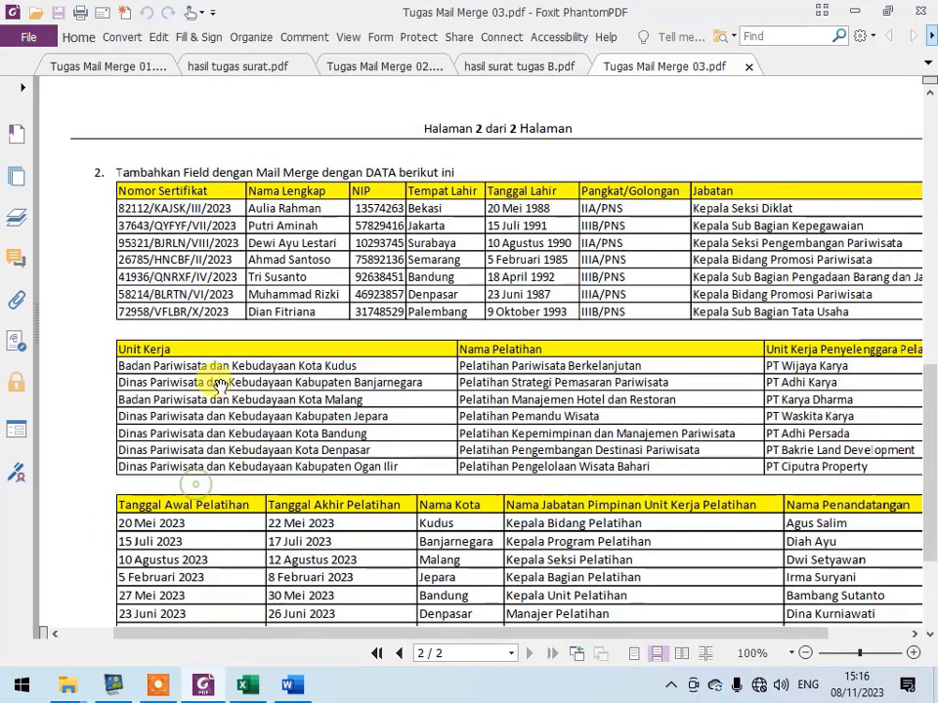
pyautogui.moveTo(448, 449)
pyautogui.mouseDown()
pyautogui.moveTo(423, 349)
pyautogui.moveTo(407, 341)
pyautogui.mouseUp()
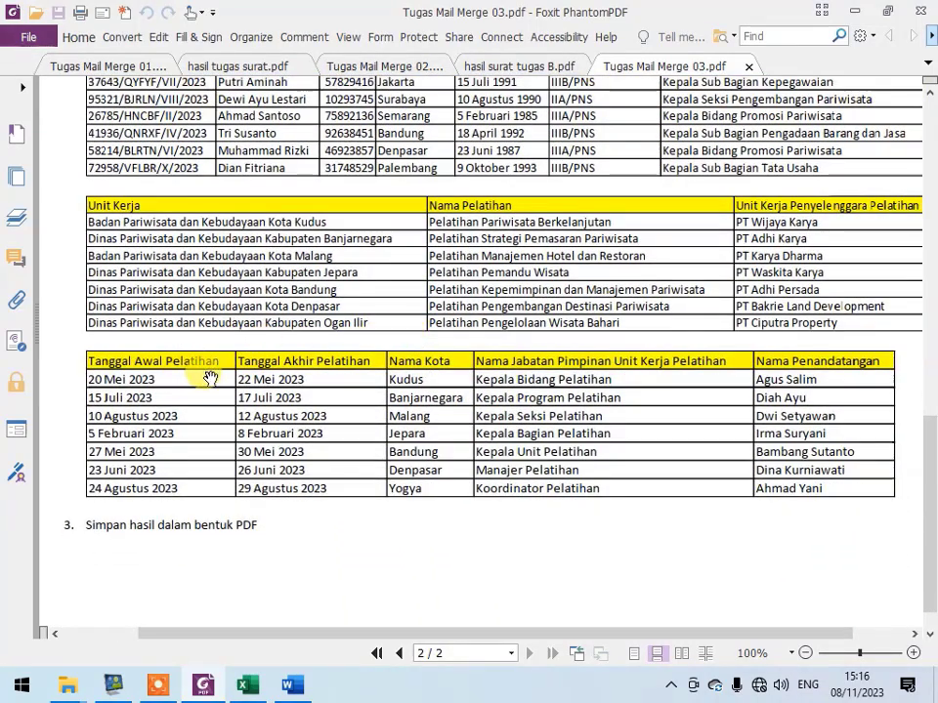
pyautogui.moveTo(802, 247); pyautogui.dragTo(786, 265)
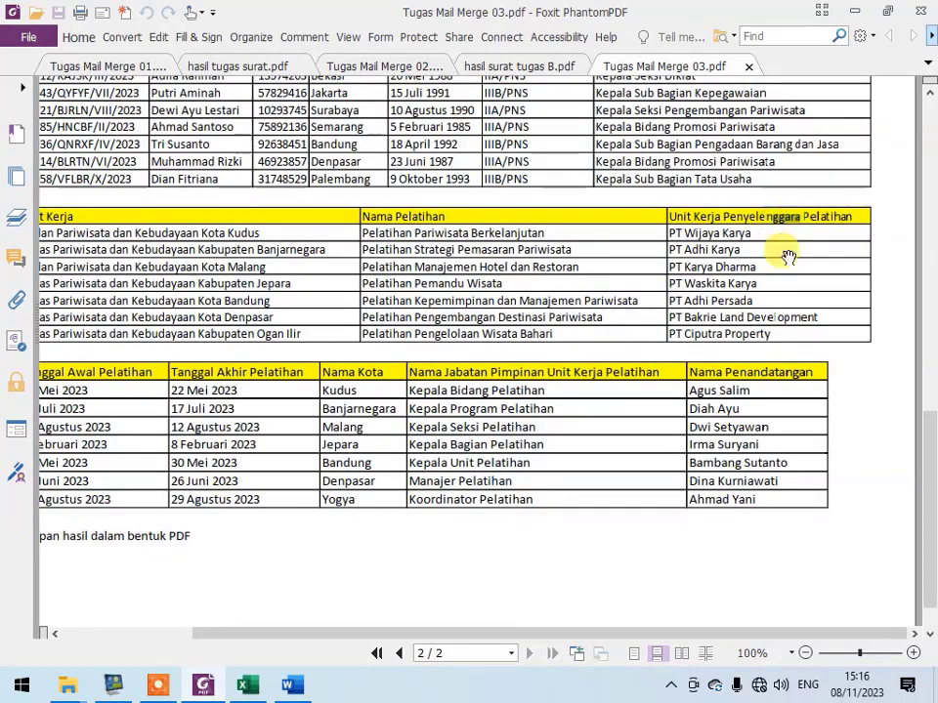
pyautogui.moveTo(763, 334); pyautogui.dragTo(819, 330)
pyautogui.hotkey('alt', 'Tab')
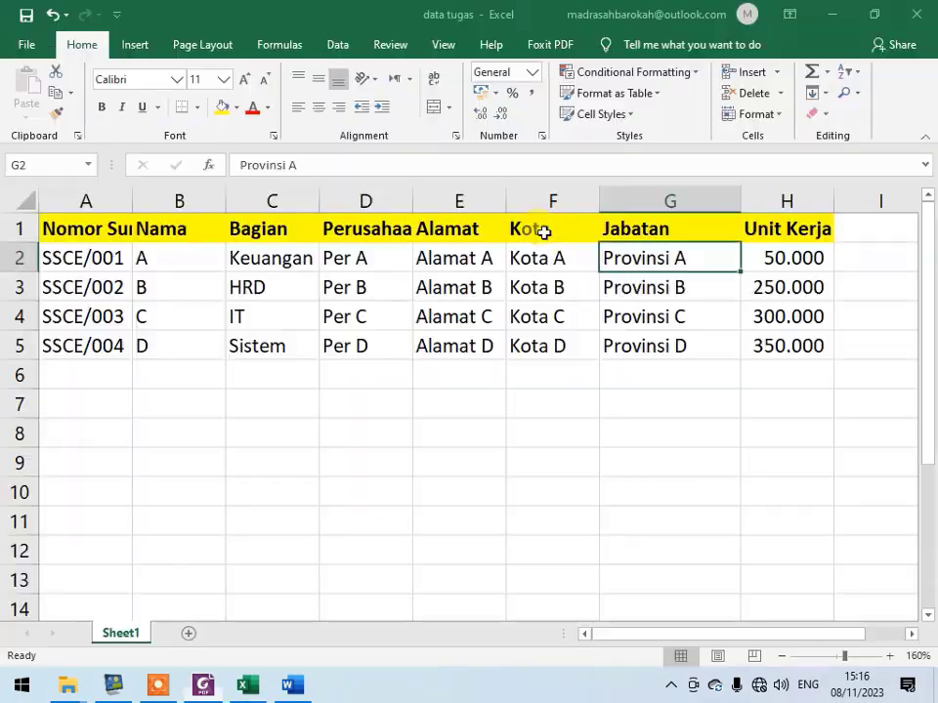
pyautogui.click(810, 240)
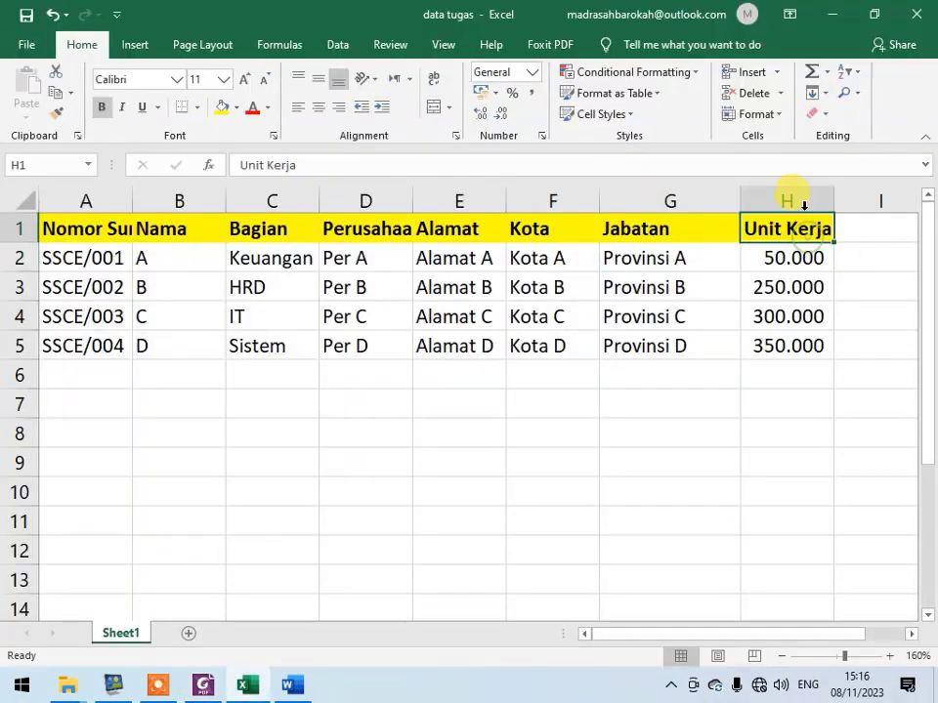
pyautogui.click(496, 159)
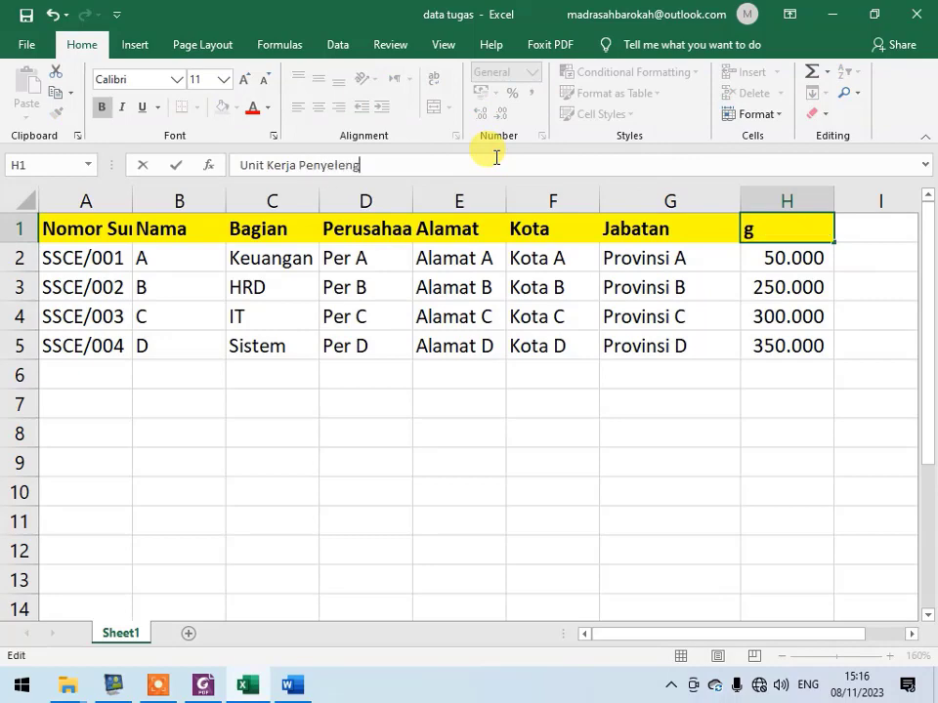
pyautogui.write('Penyelenggara Latihan')
pyautogui.press('Tab')
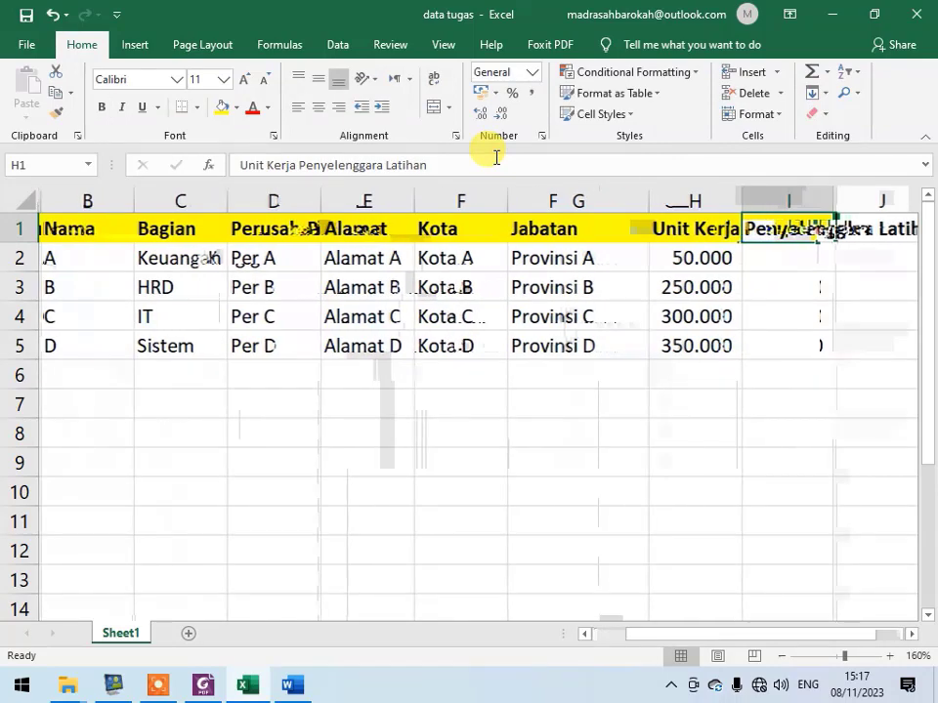
# - Look up the first field of the third assignment table and enter the header "Tanggal Awal Pelatihan" in I1
pyautogui.hotkey('alt', 'Tab')
pyautogui.hotkey('alt', 'Tab')
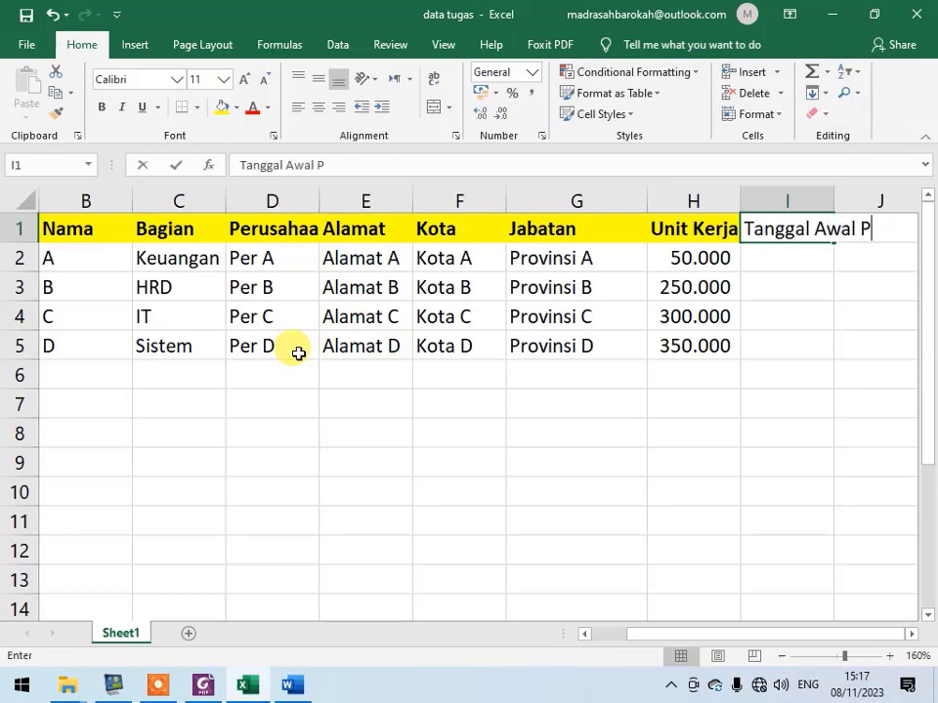
pyautogui.write('Tanggal Awal Pelatihan')
pyautogui.press('Return')
# - Review the second and third data tables in Tugas Mail Merge 03.pdf and compare them with the worksheet's header row
pyautogui.hotkey('alt', 'Tab')
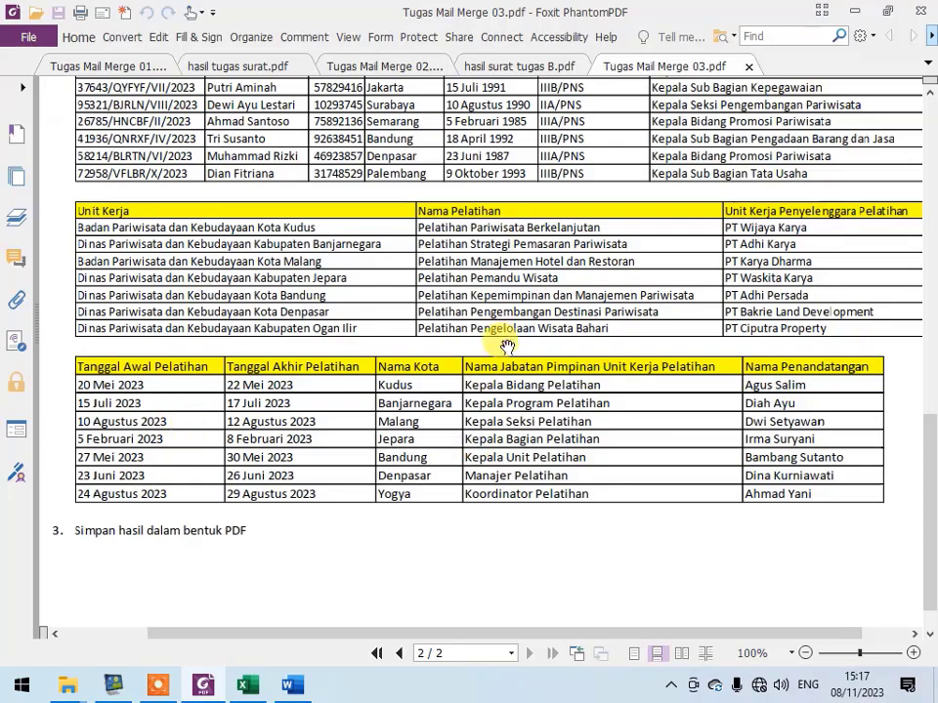
pyautogui.moveTo(515, 329); pyautogui.dragTo(452, 404)
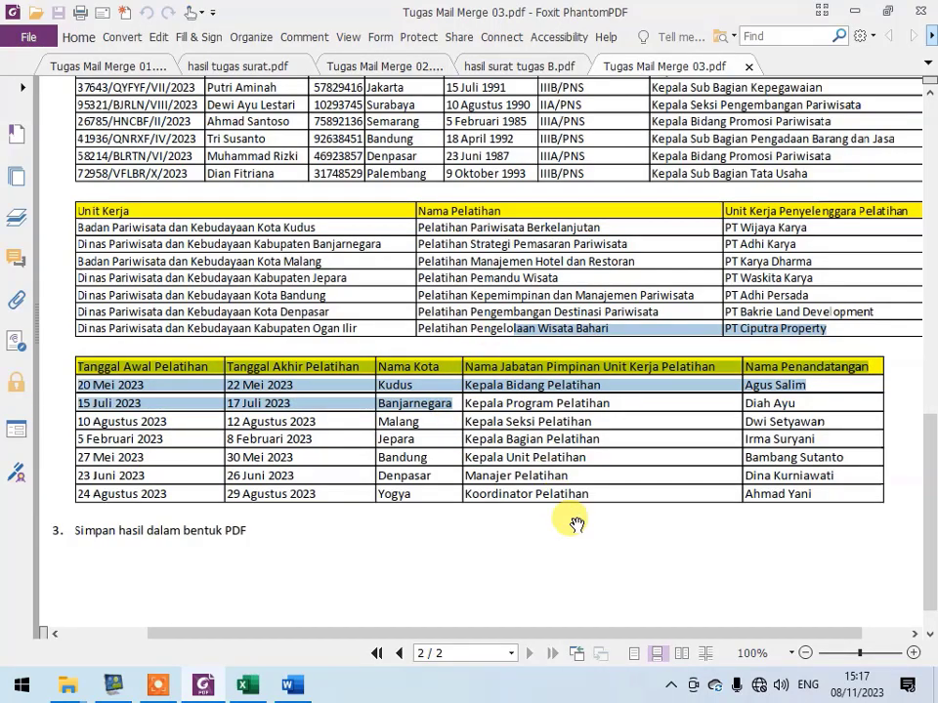
pyautogui.scroll(2, 548, 582)
pyautogui.scroll(-3, 633, 457)
pyautogui.hscroll(-2, 634, 457)
pyautogui.moveTo(633, 457); pyautogui.dragTo(637, 495)
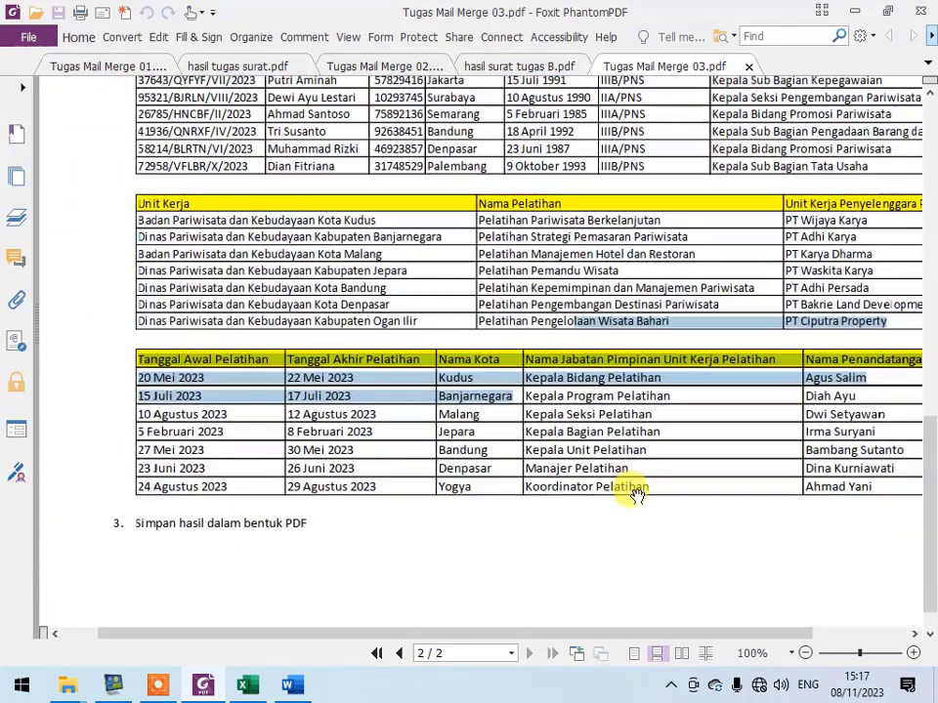
pyautogui.moveTo(424, 304); pyautogui.dragTo(411, 346)
pyautogui.hotkey('alt', 'Tab')
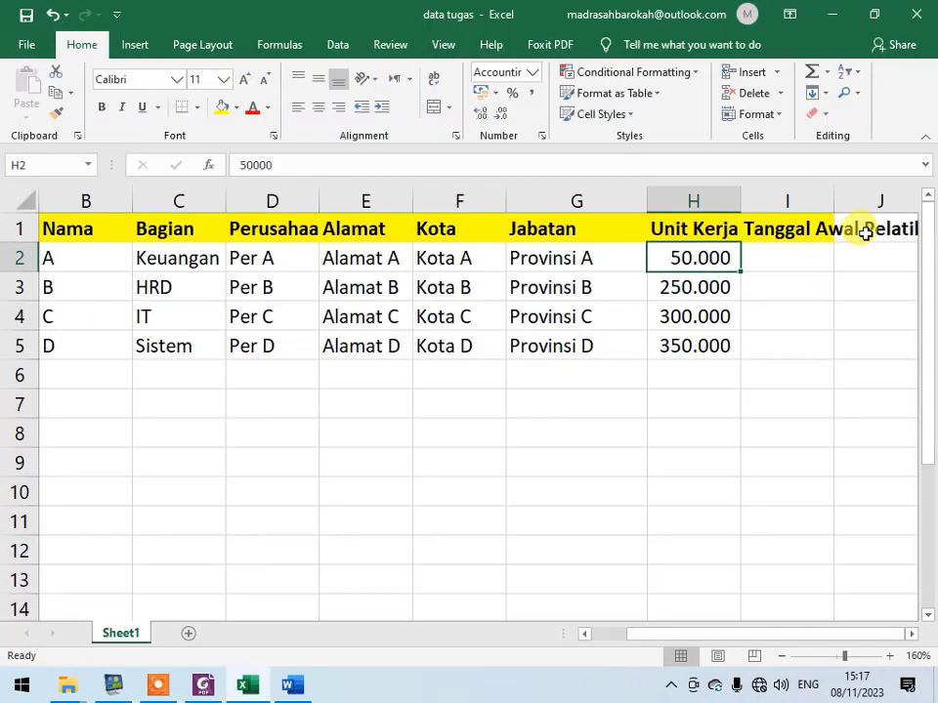
pyautogui.click(865, 232)
pyautogui.click(796, 225)
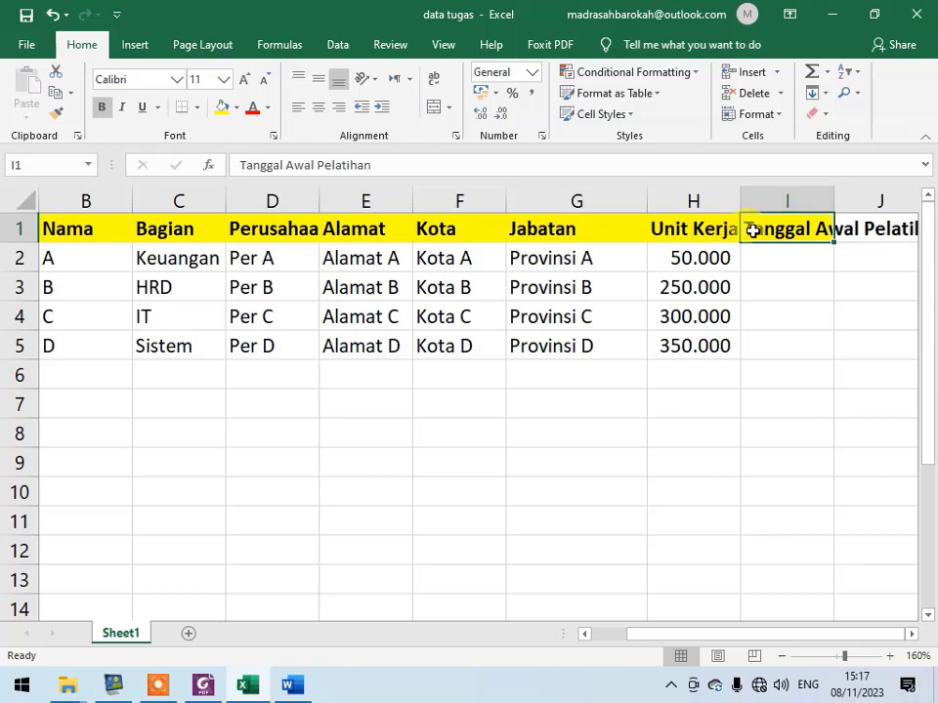
# - Switch to the Tugas folder and open Tugas Mail Merge 04.pdf
pyautogui.hotkey('alt', 'Tab')
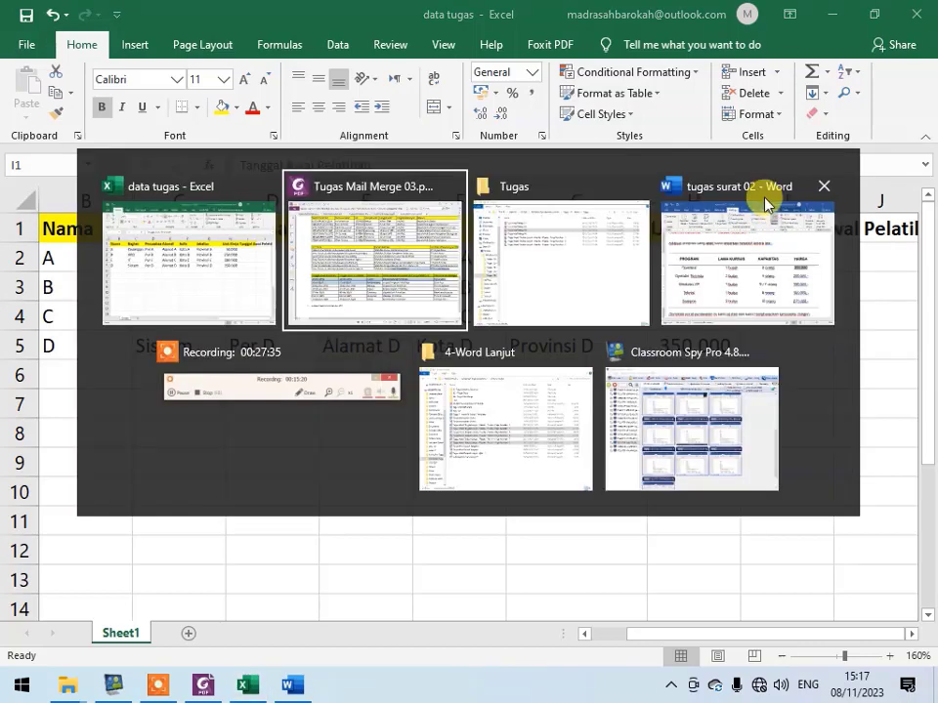
pyautogui.hotkey('alt', 'Tab')
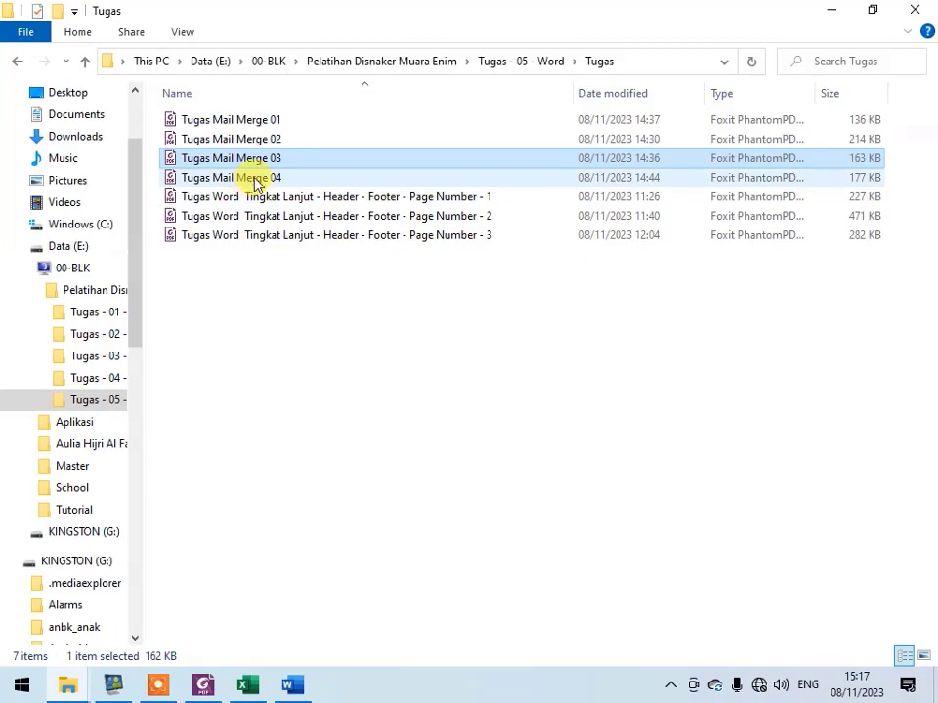
pyautogui.doubleClick(303, 182)
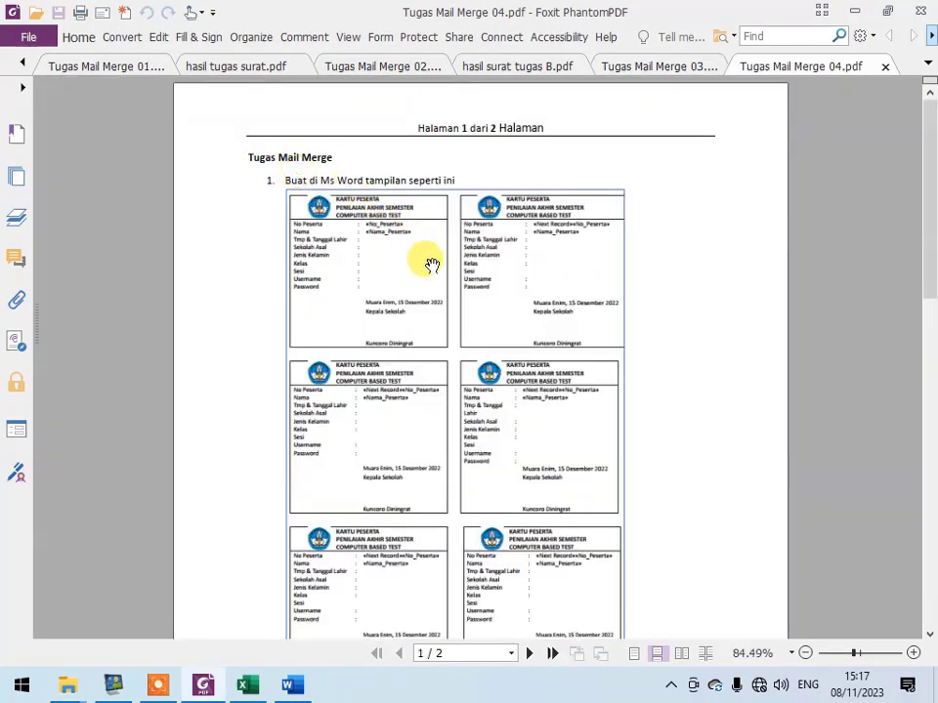
# - Examine the six-card Kartu Peserta layout and the enlarged single card with its fields on page 1 of the assignment
pyautogui.scroll(2, 432, 328)
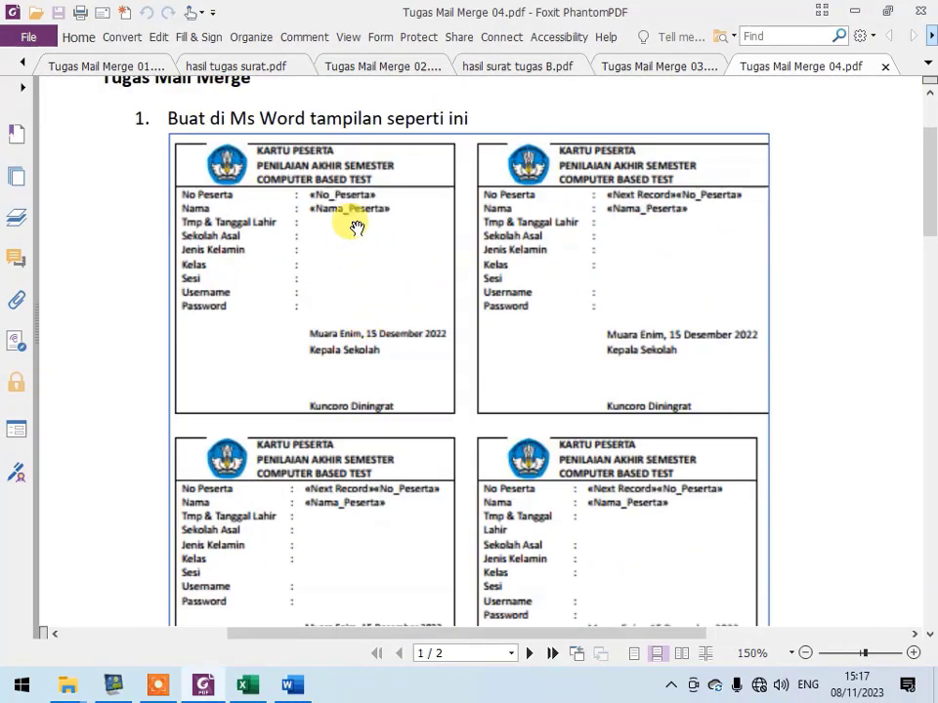
pyautogui.scroll(3, 356, 228)
pyautogui.scroll(-4, 470, 381)
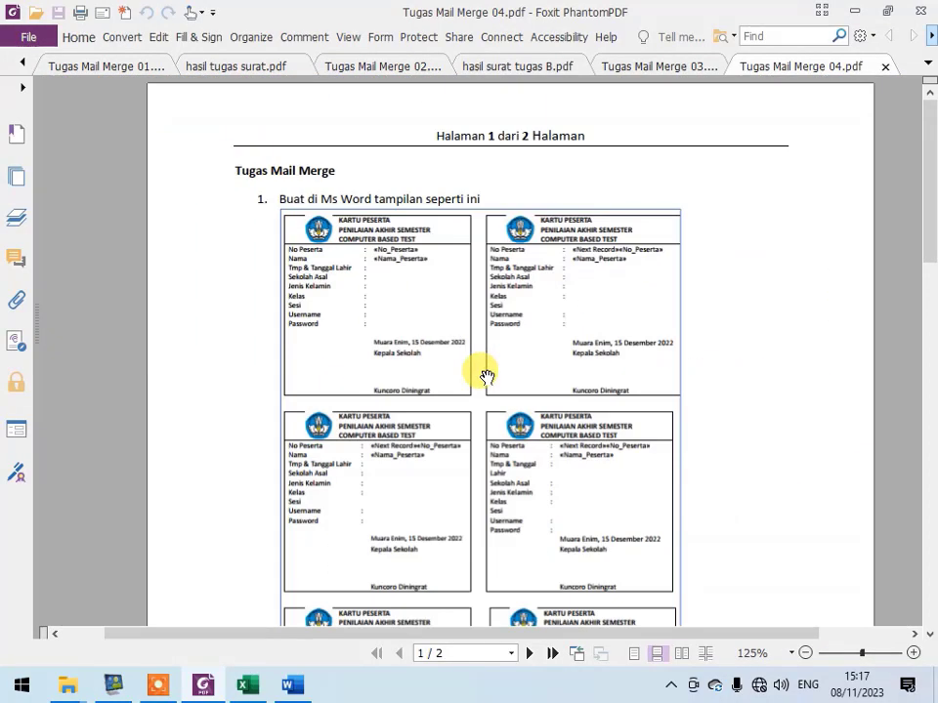
pyautogui.scroll(-3, 502, 478)
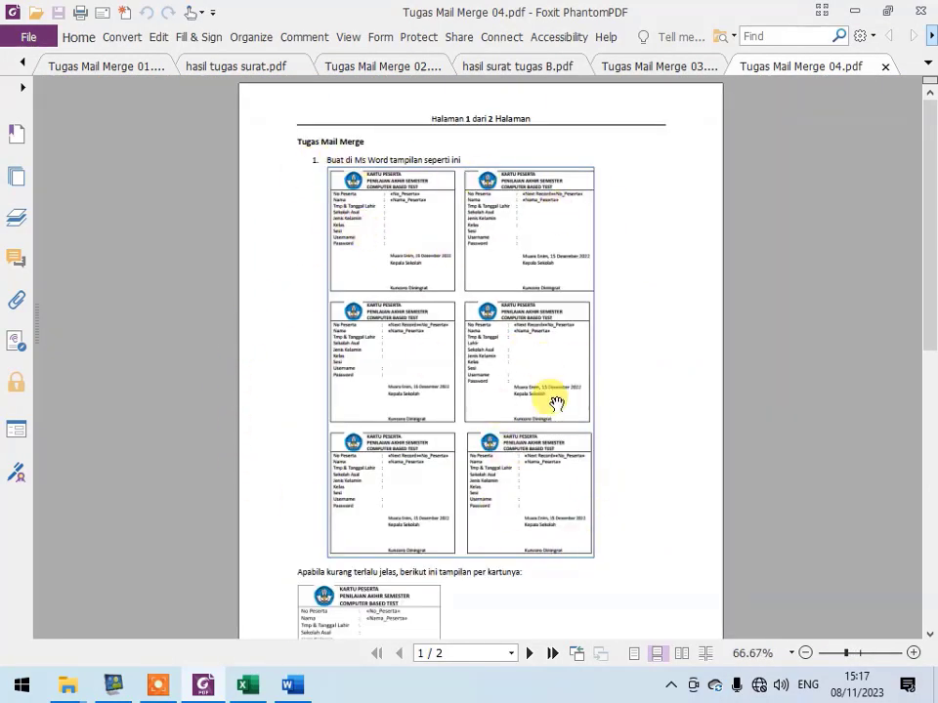
pyautogui.scroll(1, 540, 383)
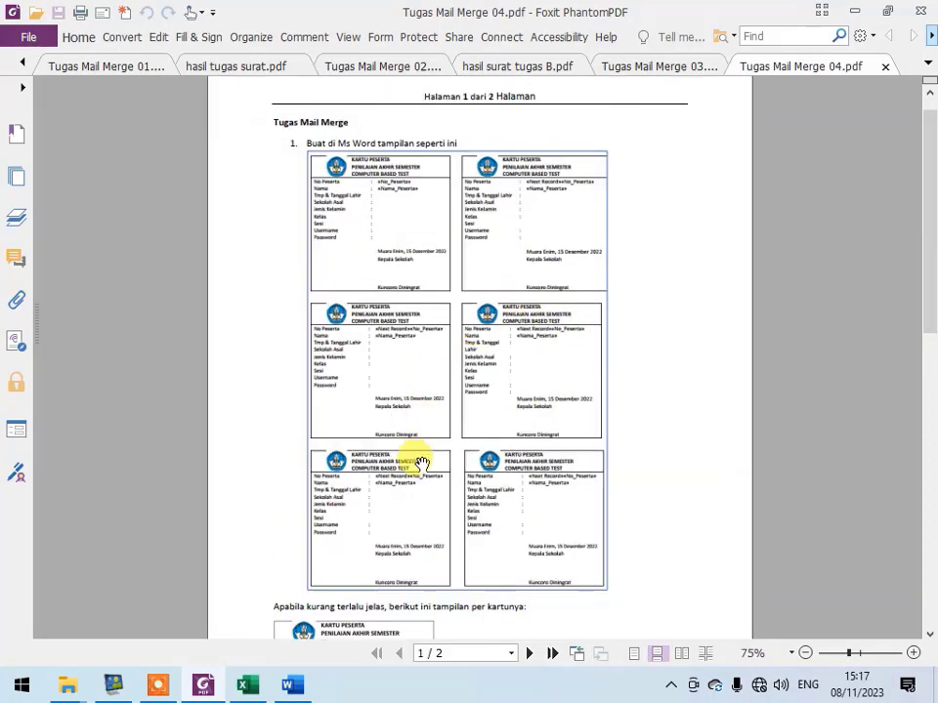
pyautogui.scroll(-3, 405, 363)
pyautogui.scroll(5, 264, 527)
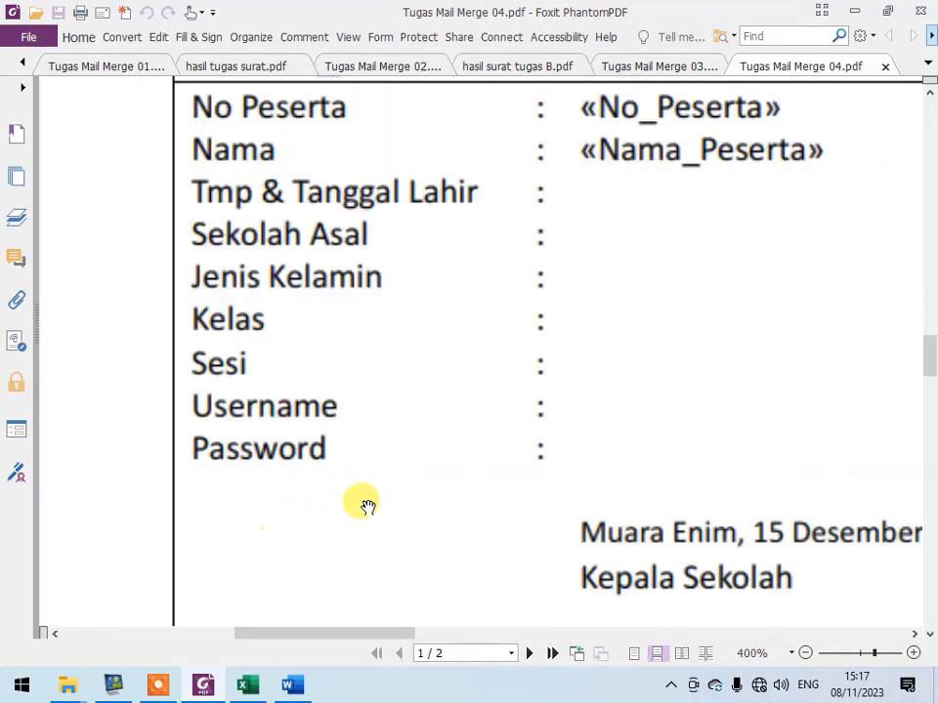
pyautogui.scroll(-1, 367, 506)
pyautogui.scroll(-1, 433, 444)
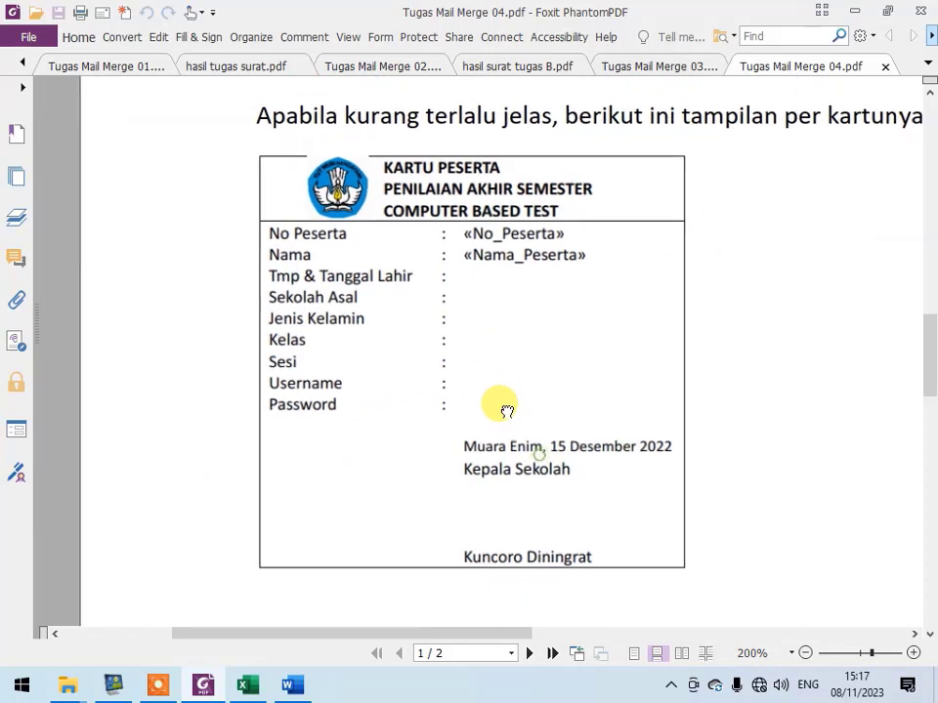
pyautogui.moveTo(477, 211); pyautogui.dragTo(377, 217)
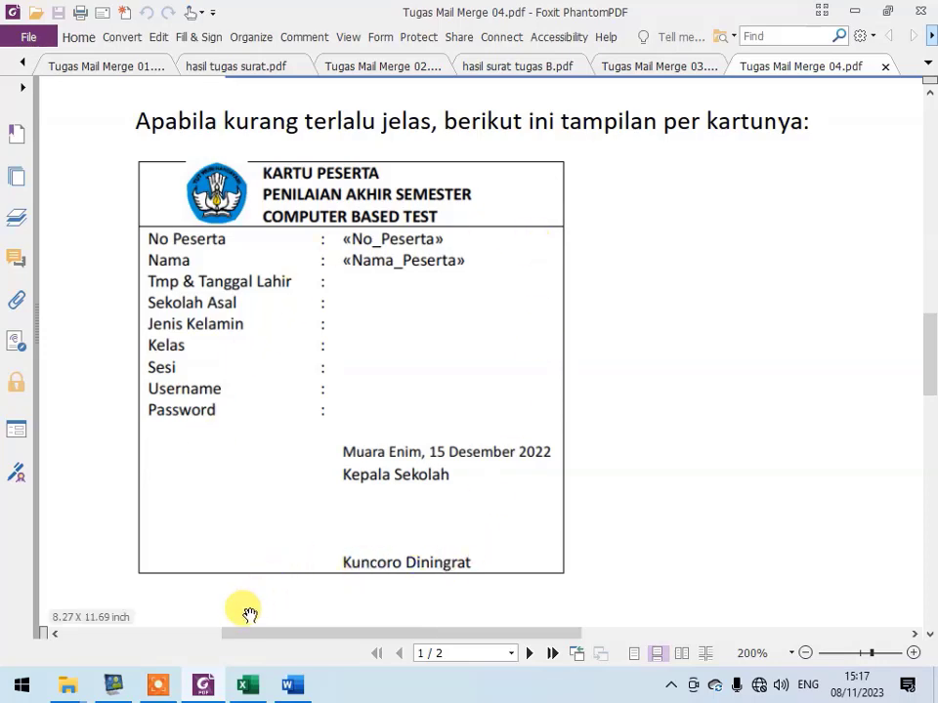
# - Switch to Word, create a new blank document and bring up the insert commands
pyautogui.click(294, 688)
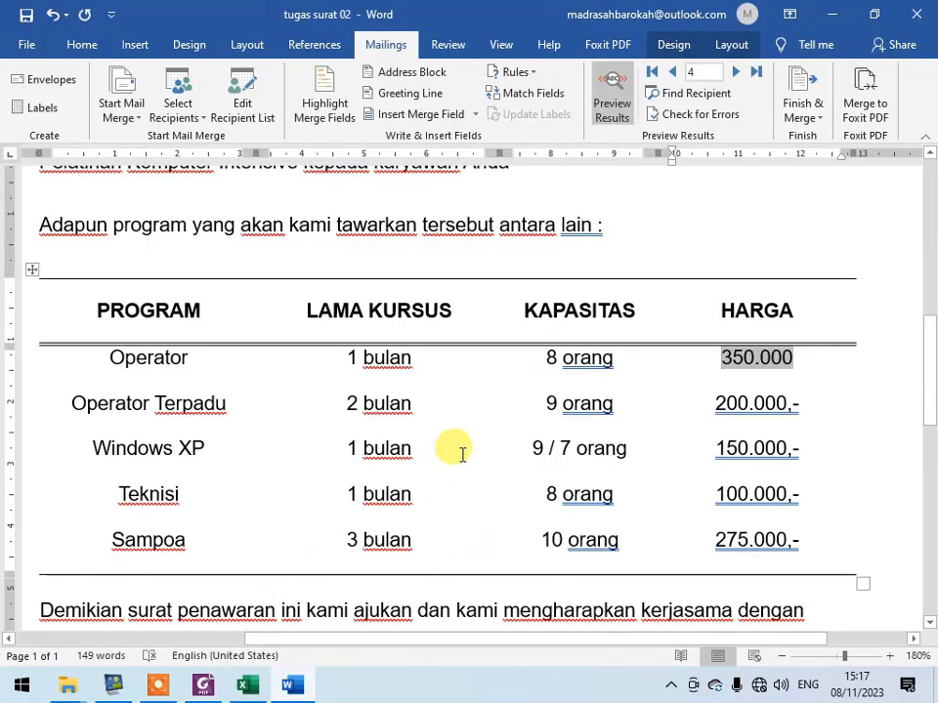
pyautogui.hotkey('ctrl', 'n')
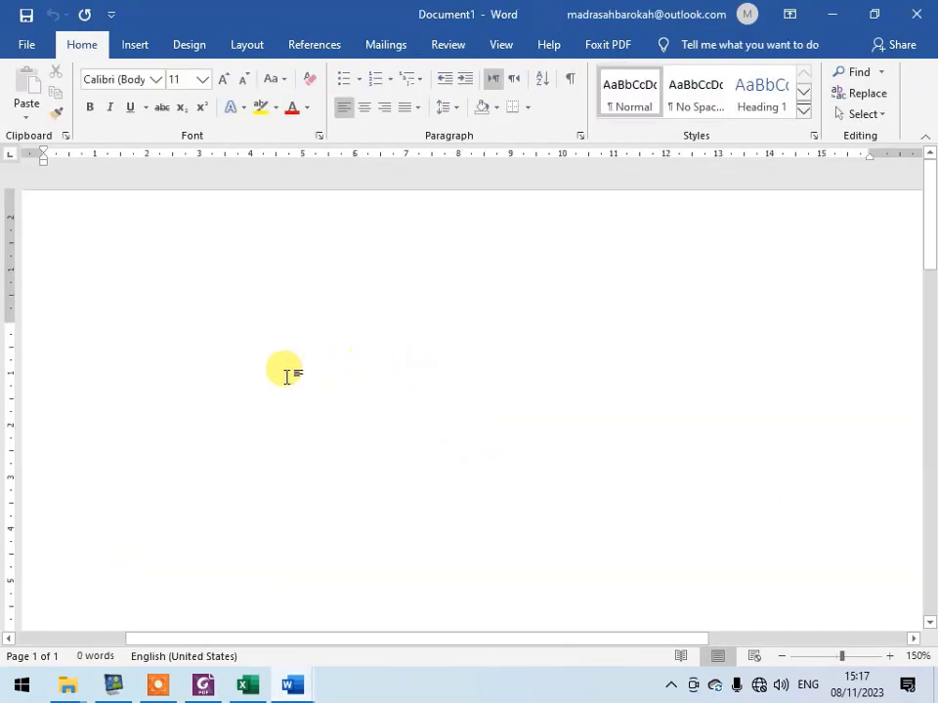
pyautogui.click(135, 45)
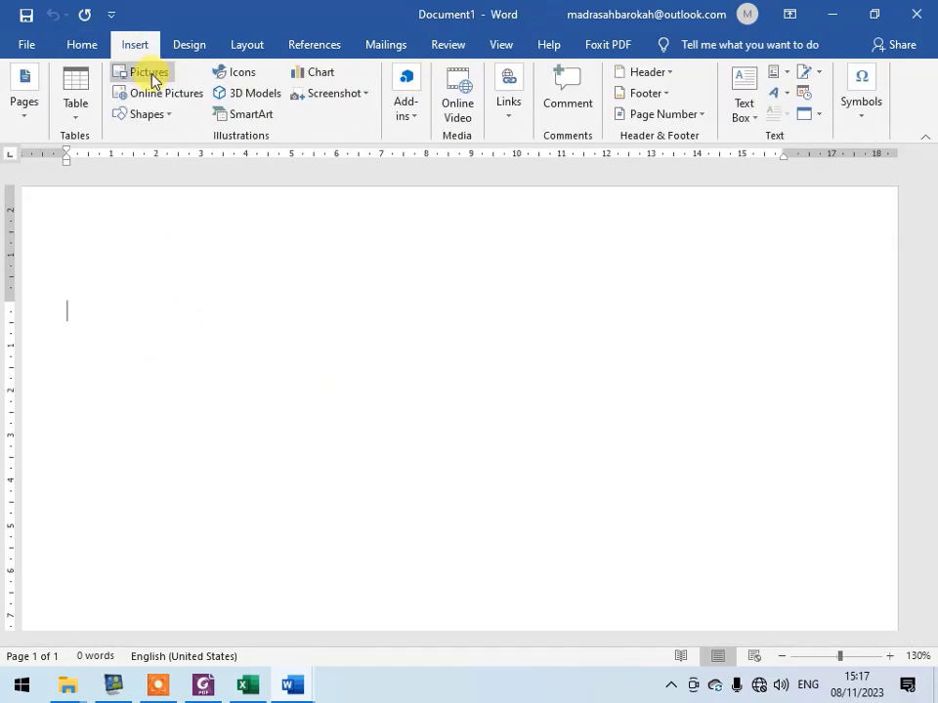
# - Insert a table of four columns by eight rows and compare it with the sample card in Tugas Mail Merge 04.pdf
pyautogui.click(86, 120)
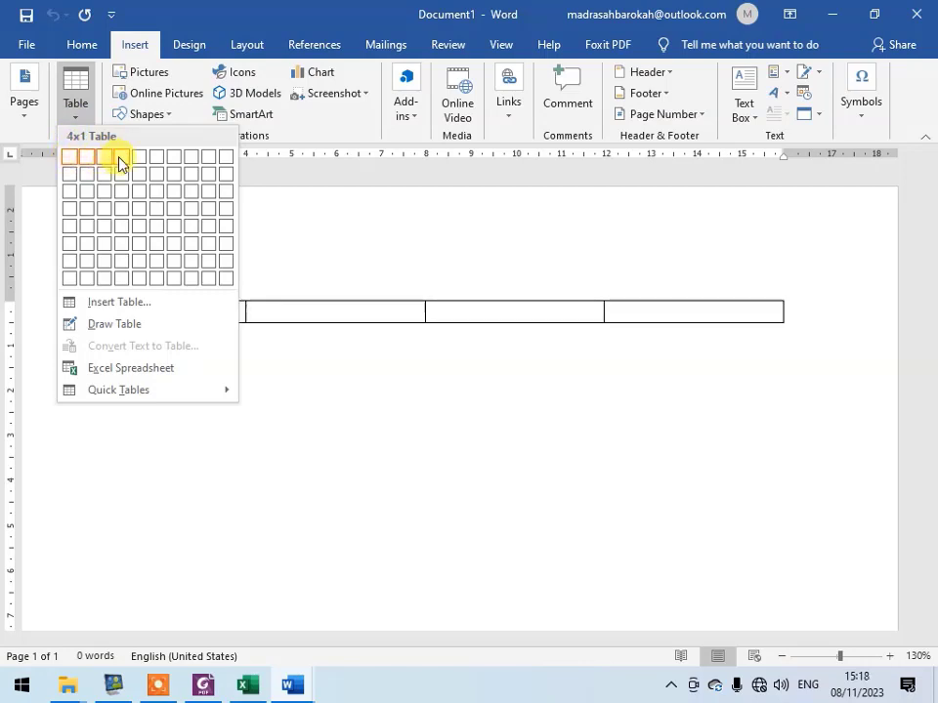
pyautogui.click(122, 277)
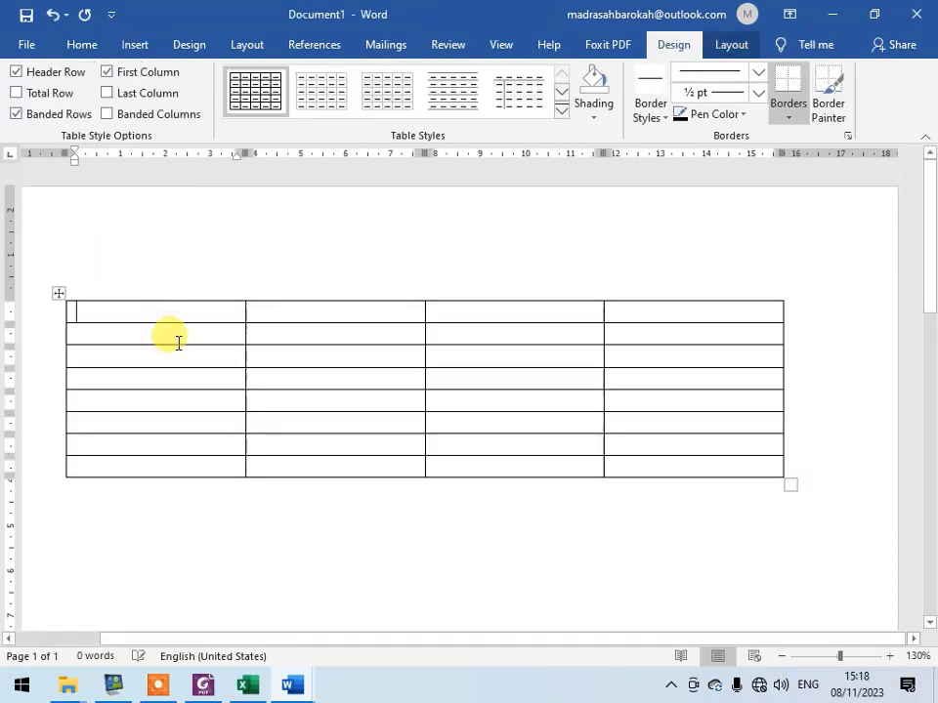
pyautogui.hotkey('alt', 'Tab')
pyautogui.hotkey('alt', 'Tab')
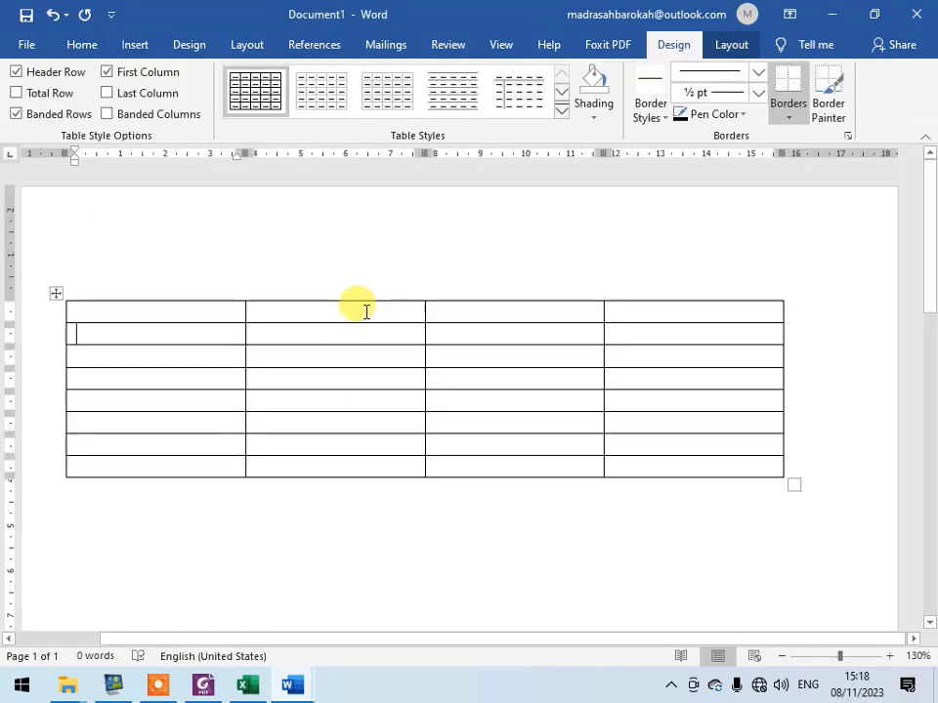
pyautogui.hotkey('alt', 'Tab')
pyautogui.hotkey('alt', 'Tab')
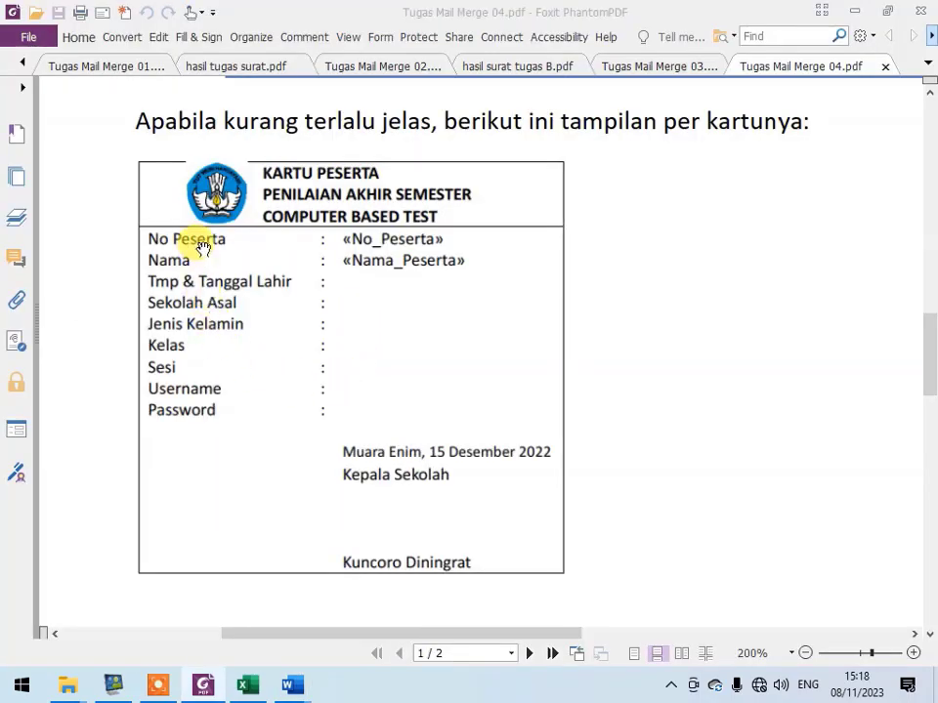
# - Enter the label No Peserta in the first cell of the table's second row in the Word document
pyautogui.hotkey('alt', 'Tab')
pyautogui.press('Down')
pyautogui.write('No')
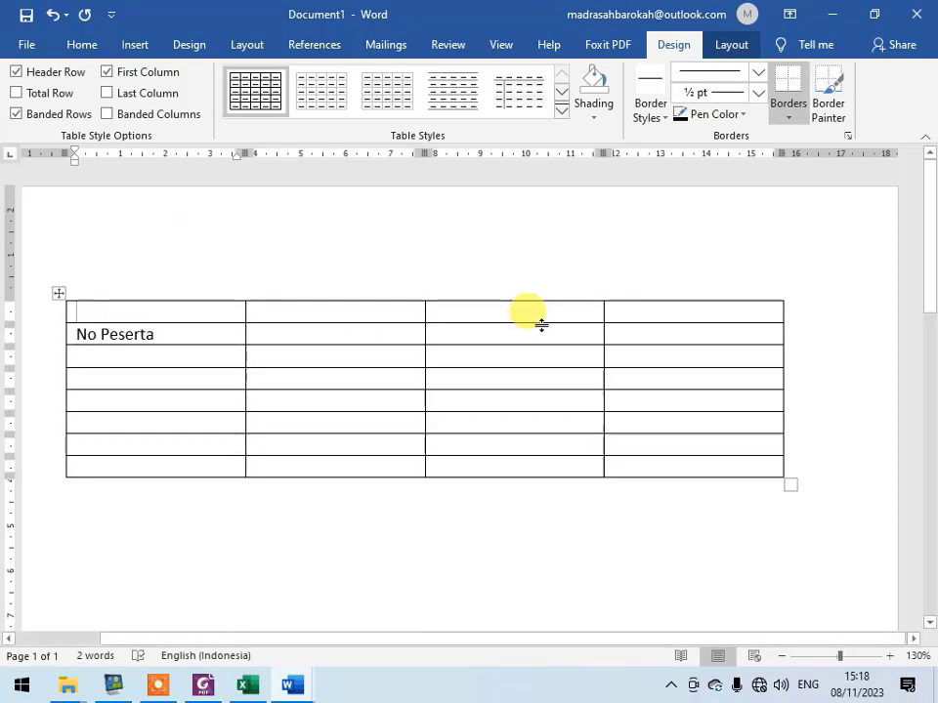
# - Merge the four cells of the table's top row and enter the heading KARTU PESERTA
pyautogui.keyDown('shift'); pyautogui.click(623, 313); pyautogui.keyUp('shift')
pyautogui.click(727, 44)
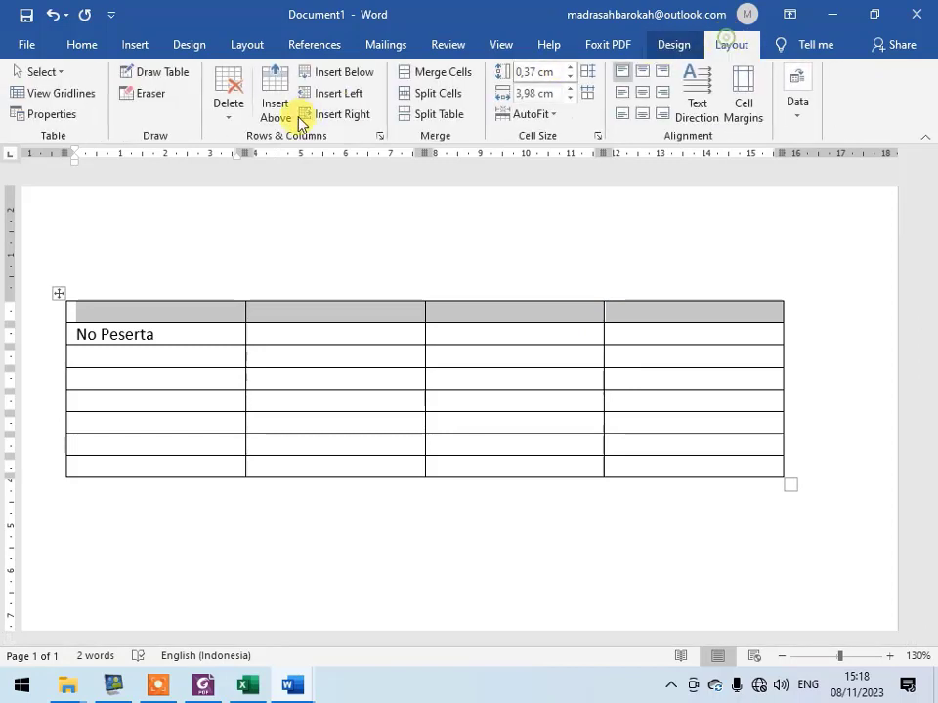
pyautogui.click(435, 72)
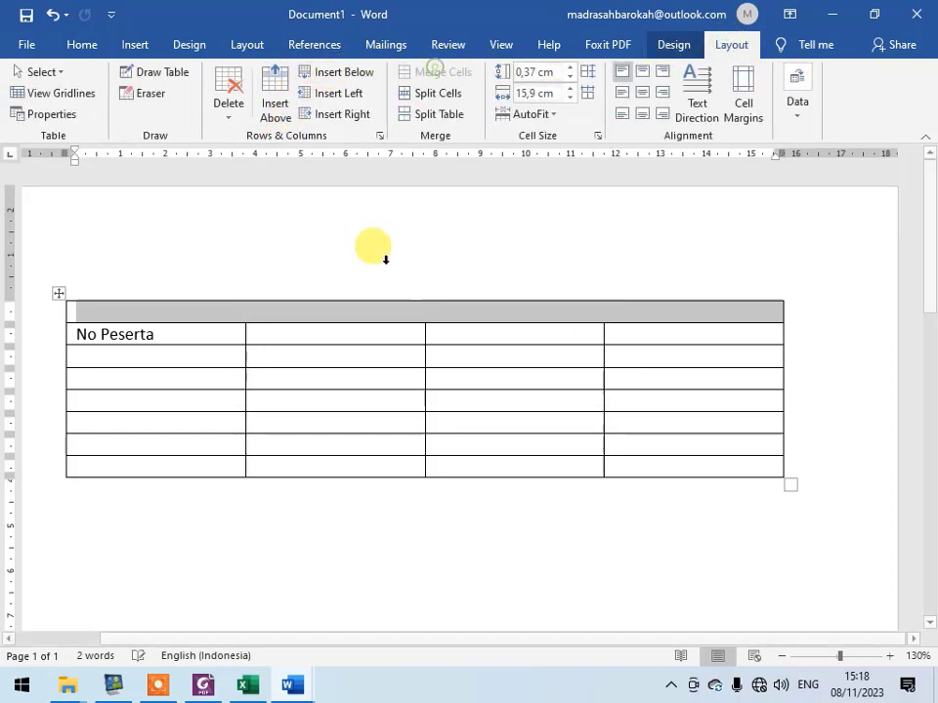
pyautogui.click(368, 315)
pyautogui.write('ka')
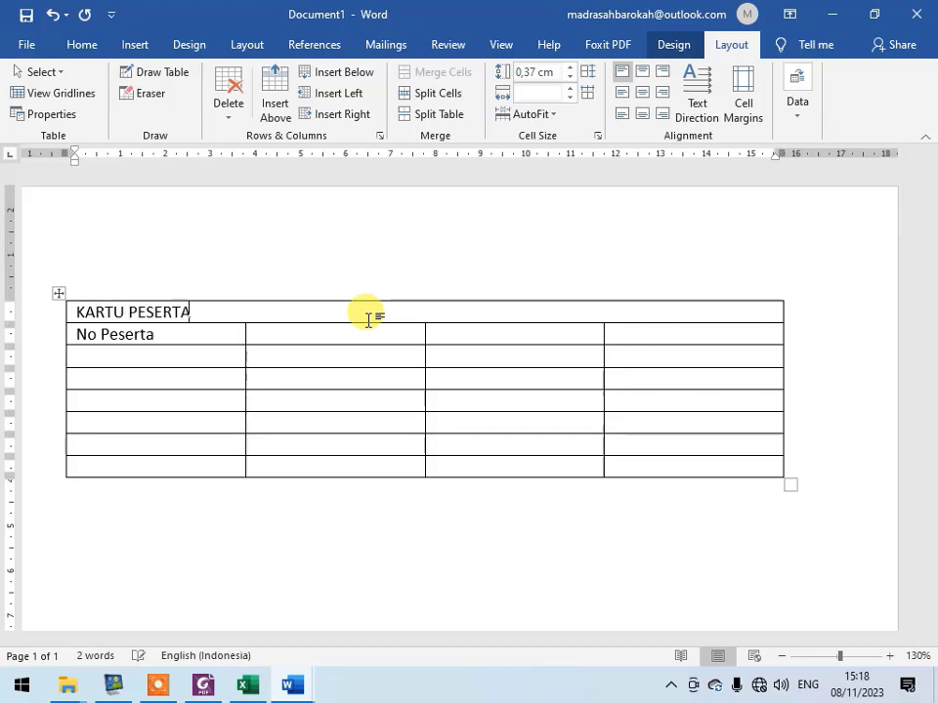
# - Following the sample card, complete the No Peserta row with a colon and the placeholder No
pyautogui.hotkey('alt', 'Tab')
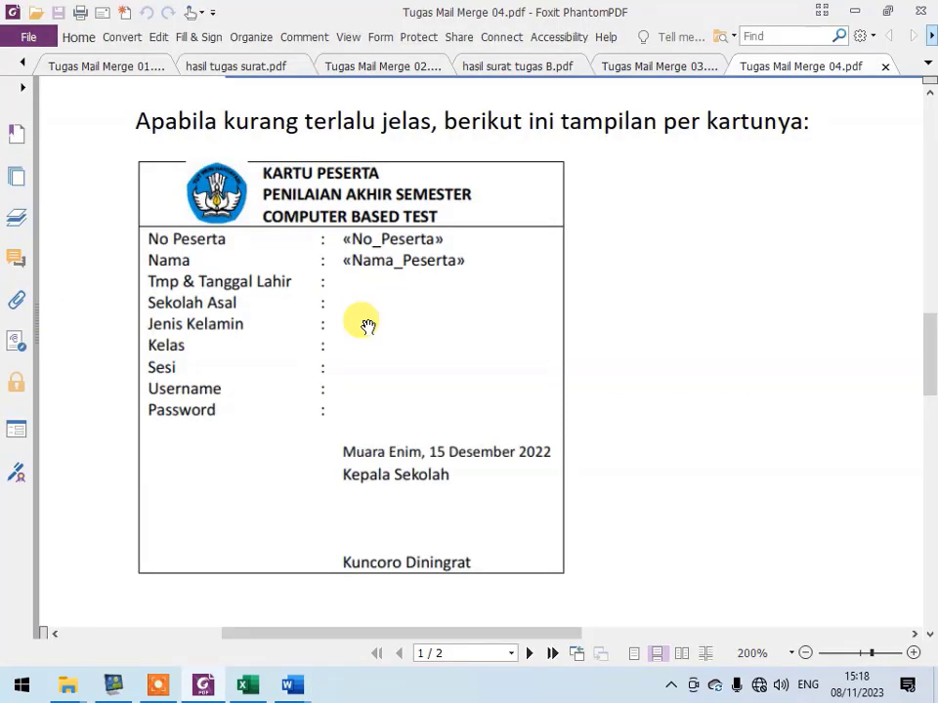
pyautogui.hotkey('alt', 'Tab')
pyautogui.write(':')
pyautogui.press('Tab')
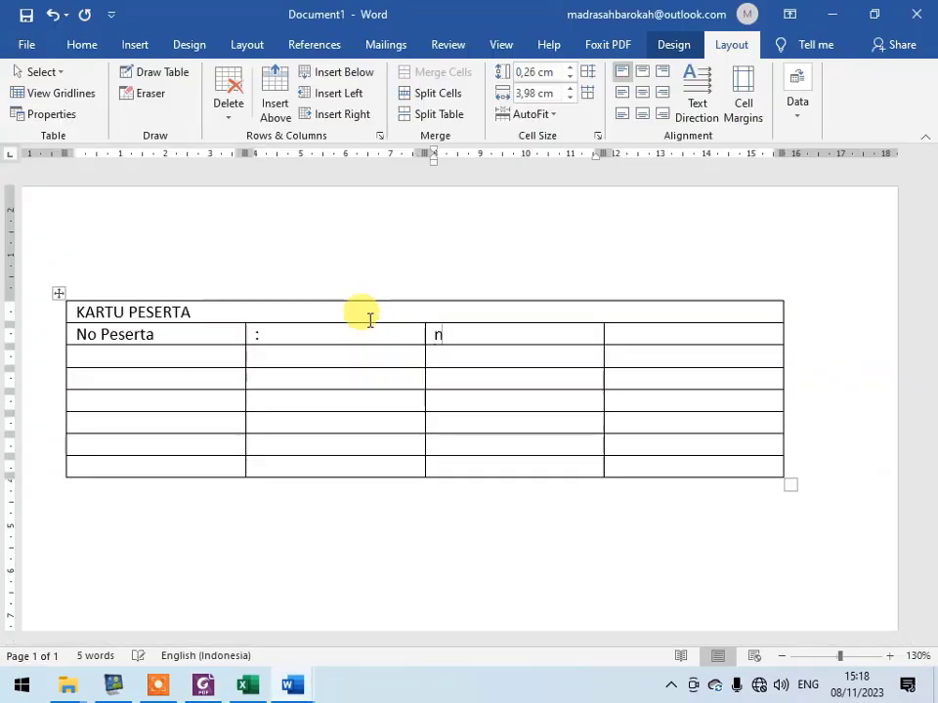
pyautogui.hotkey('alt', 'Tab')
pyautogui.hotkey('alt', 'Tab')
pyautogui.write('nO')
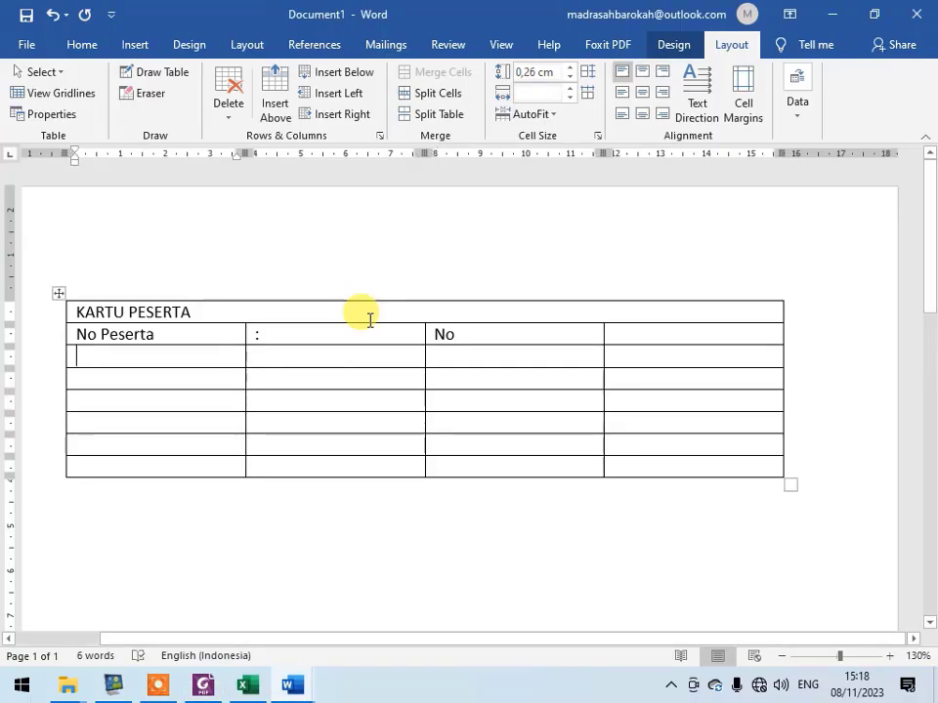
# - Fill the third row with Nama, a colon and Nama, and narrow the label and colon columns
pyautogui.press('Tab')
pyautogui.press('Tab')
pyautogui.write('Nam')
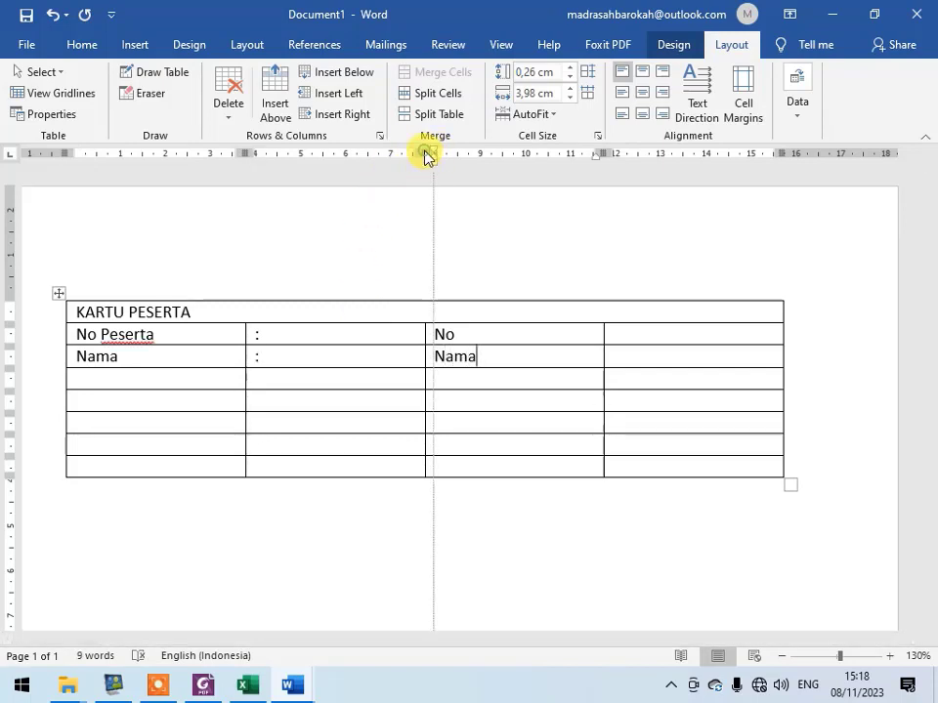
pyautogui.moveTo(420, 151); pyautogui.dragTo(167, 150)
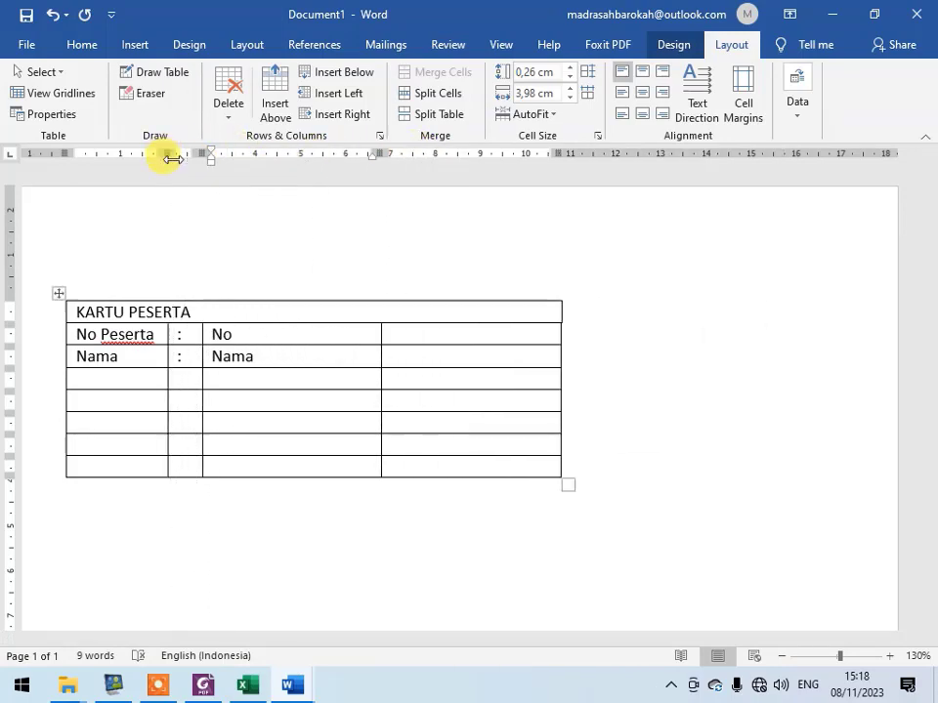
# - Check the PDF's data table, add a Tempat Lahir row with a colon and placeholder, and widen the label column to fit
pyautogui.hotkey('alt', 'Tab')
pyautogui.scroll(-6, 383, 379)
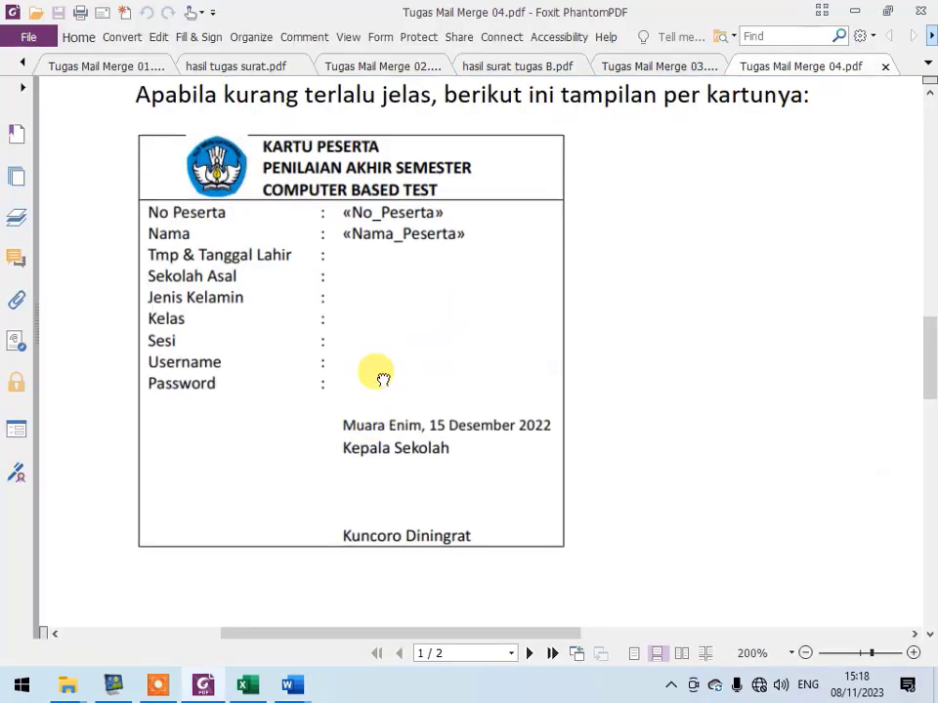
pyautogui.scroll(-3, 649, 325)
pyautogui.scroll(-3, 404, 523)
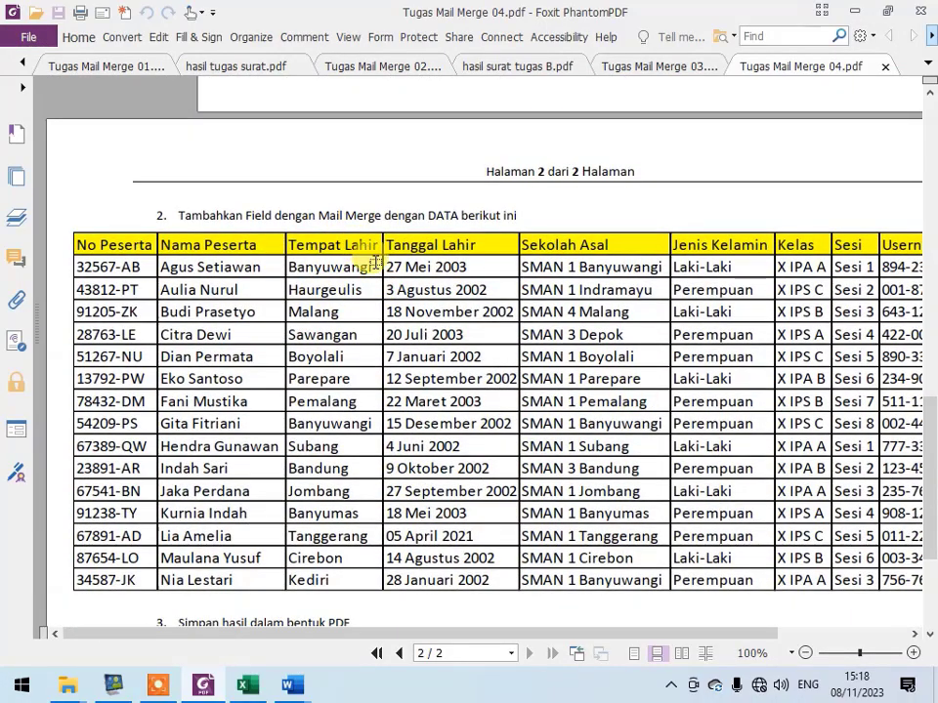
pyautogui.hotkey('alt', 'Tab')
pyautogui.write('Te')
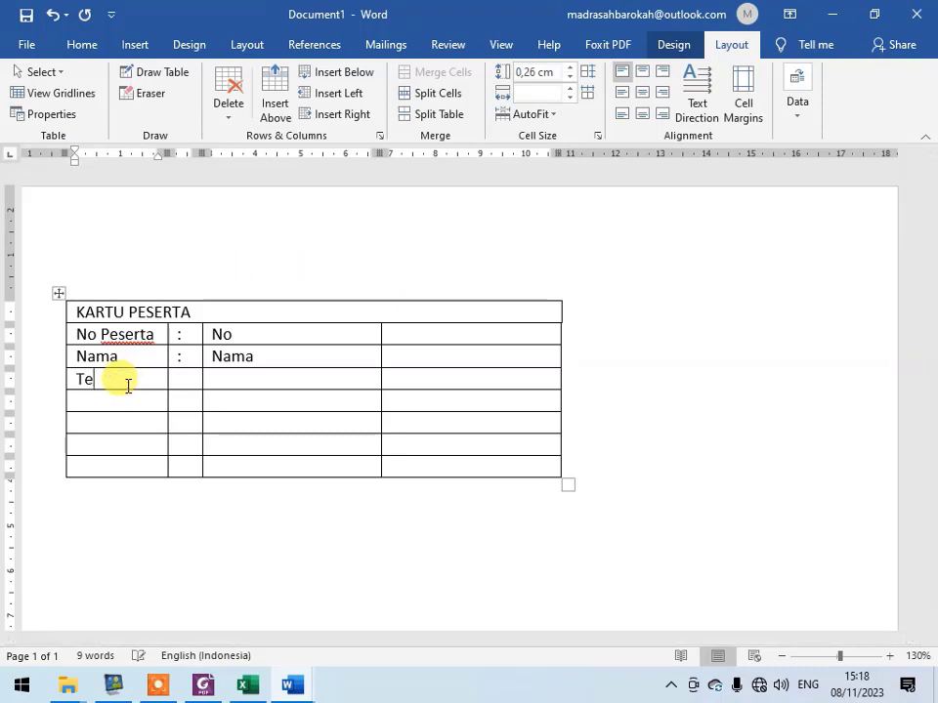
pyautogui.write('mpat Lahir')
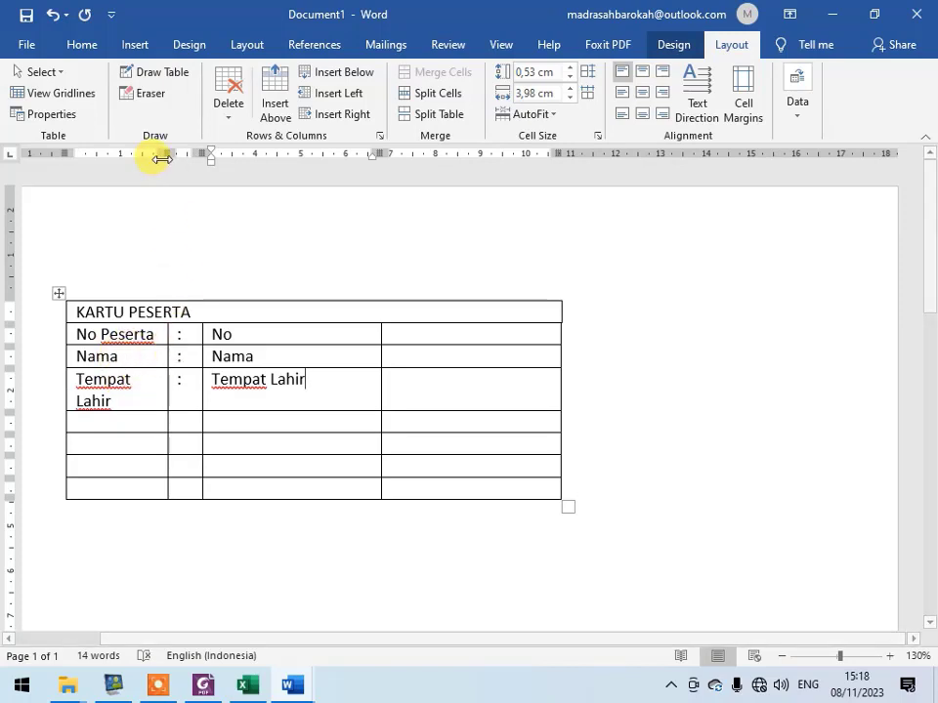
pyautogui.moveTo(161, 155); pyautogui.dragTo(200, 153)
pyautogui.click(513, 328)
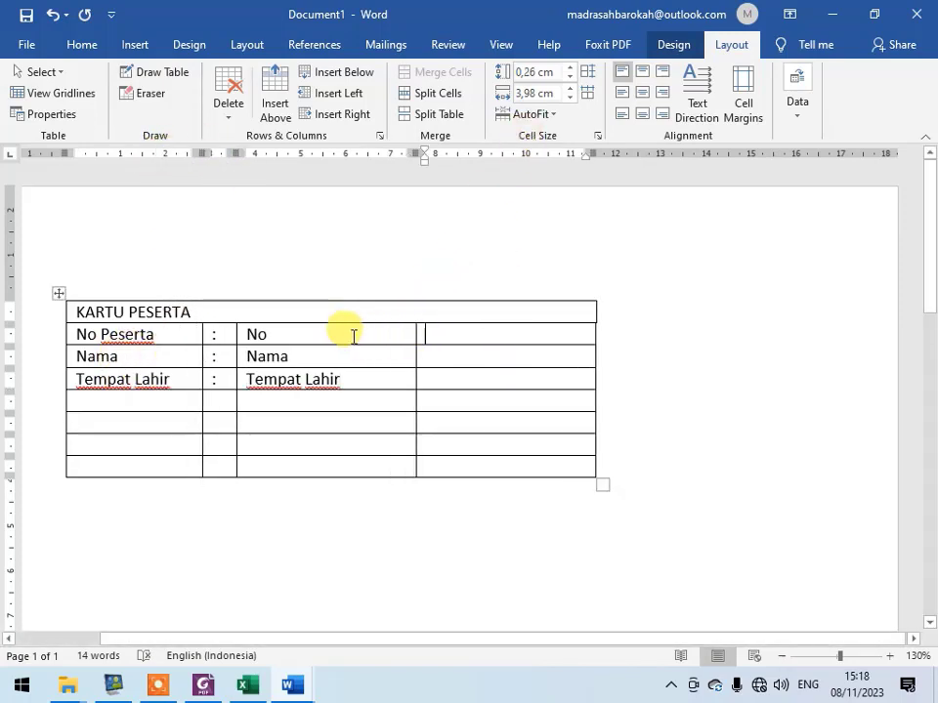
pyautogui.click(457, 312)
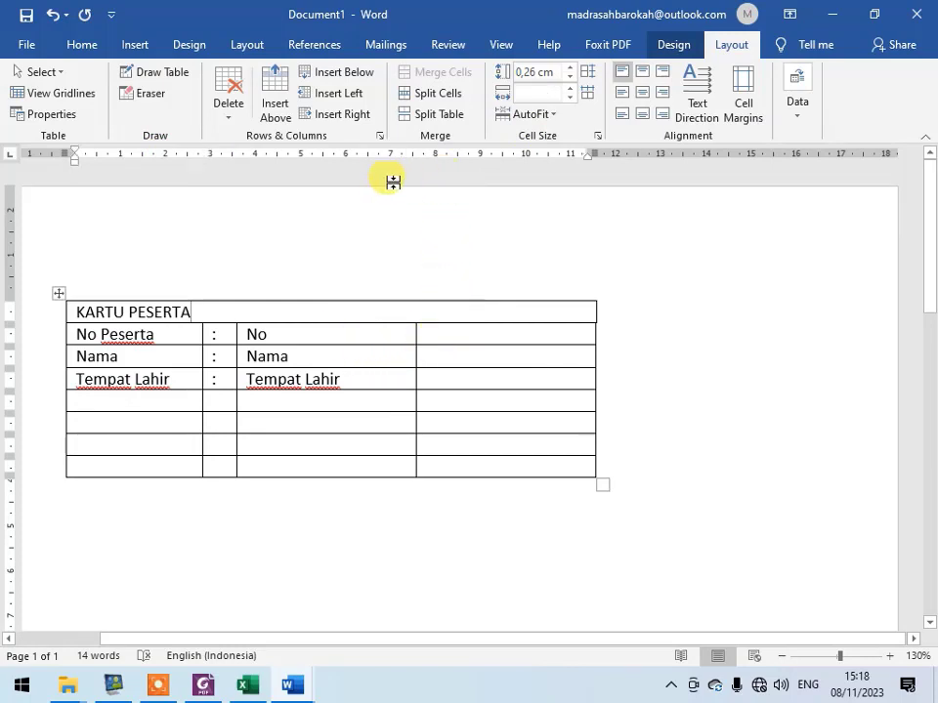
pyautogui.moveTo(116, 308); pyautogui.dragTo(174, 309)
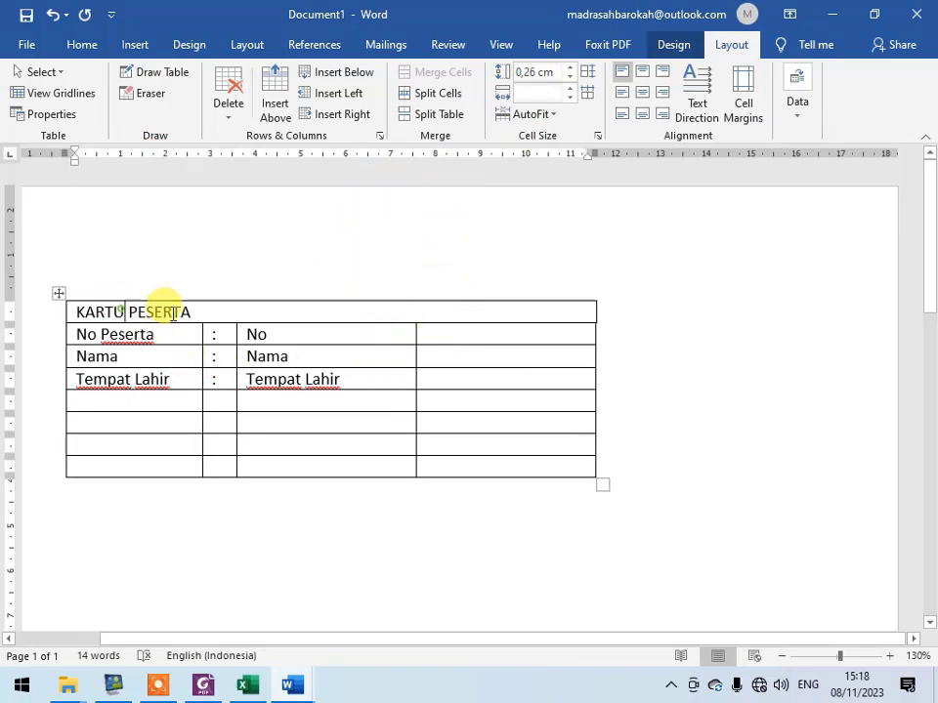
pyautogui.keyDown('shift'); pyautogui.click(518, 459); pyautogui.keyUp('shift')
# - Copy the whole KARTU PESERTA table and paste two copies below it, separated by a blank line
pyautogui.scroll(-2, 517, 458)
pyautogui.scroll(-2, 516, 459)
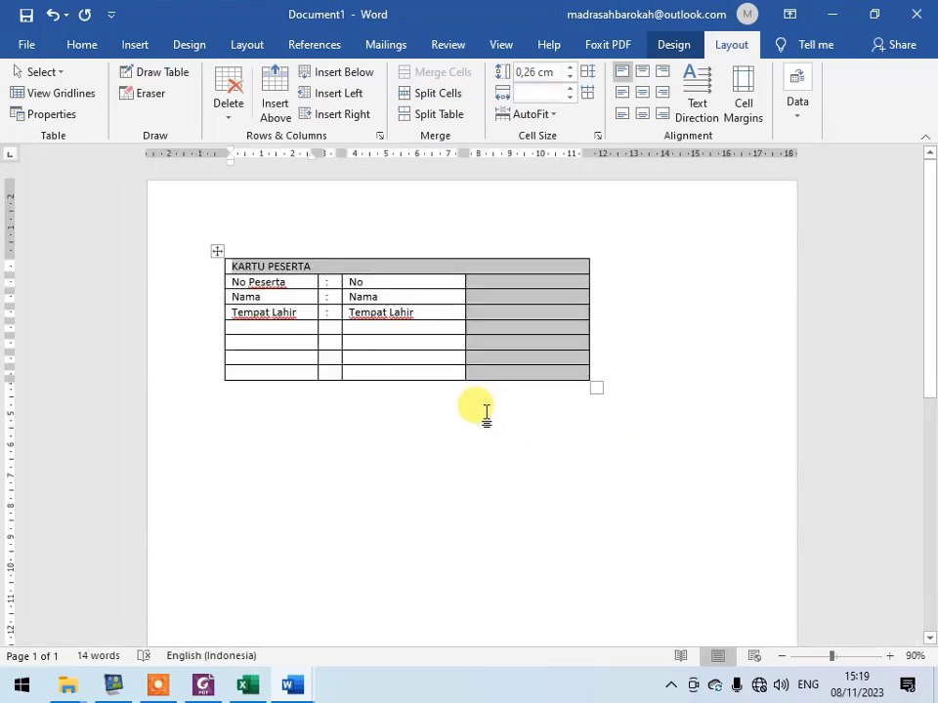
pyautogui.click(215, 252)
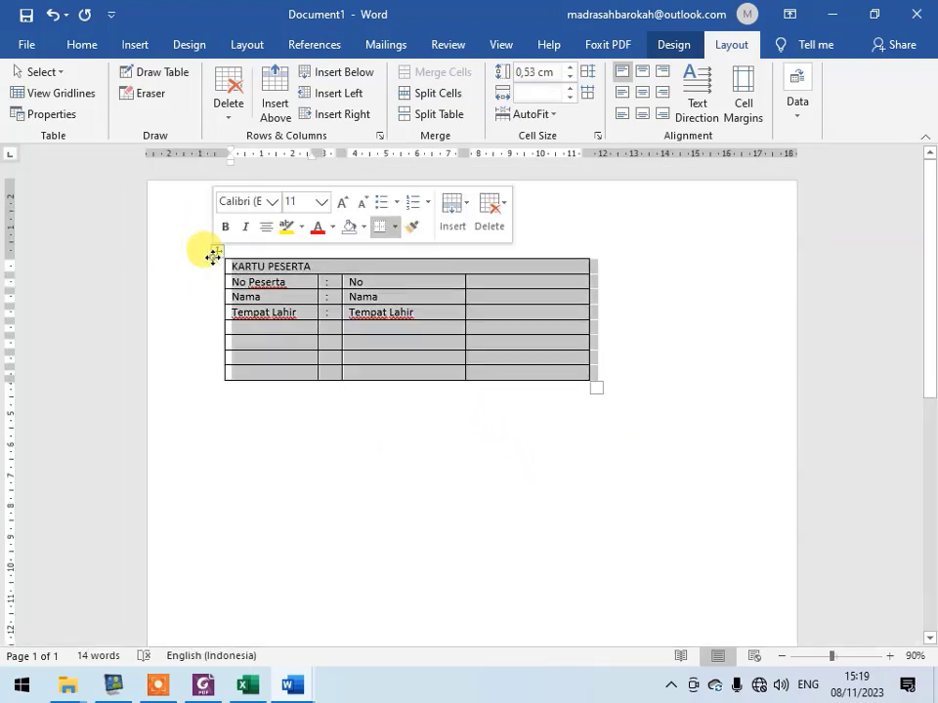
pyautogui.click(256, 396)
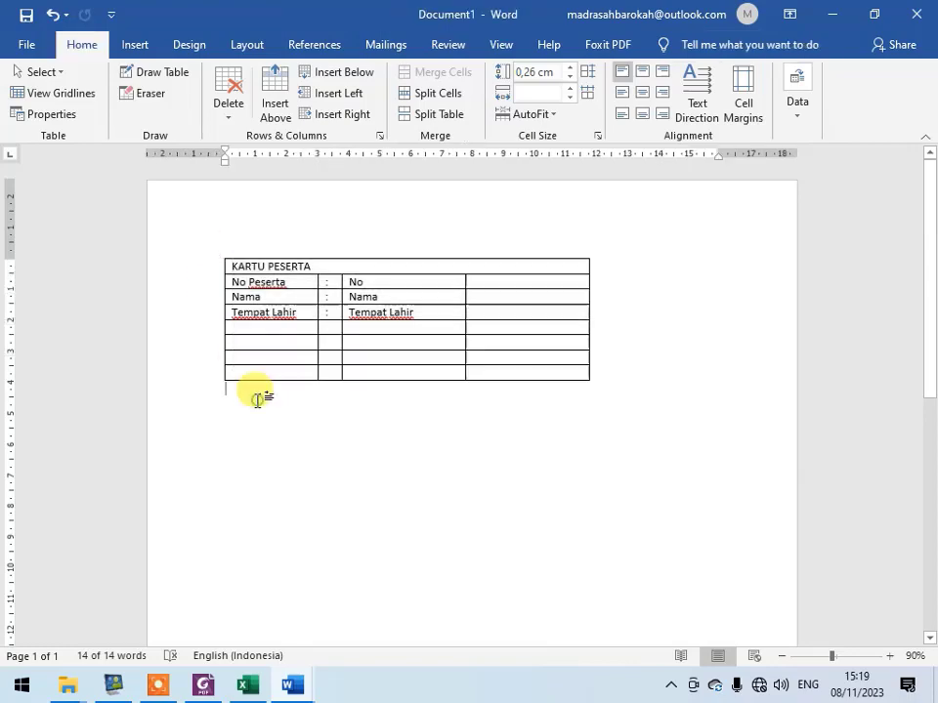
pyautogui.hotkey('ctrl', 'v')
pyautogui.press('Return')
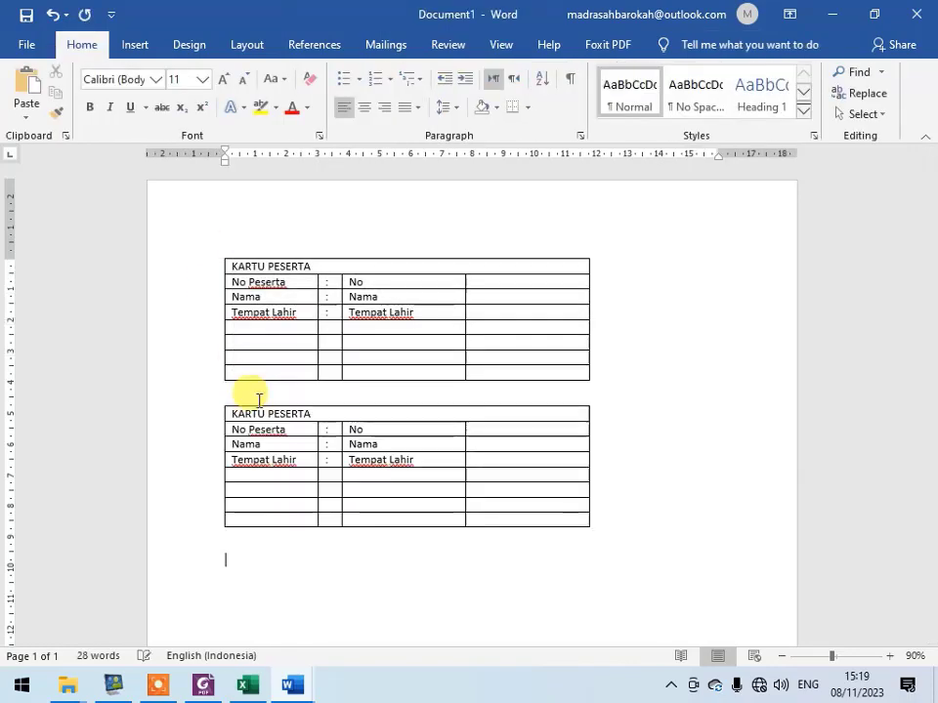
pyautogui.hotkey('ctrl', 'v')
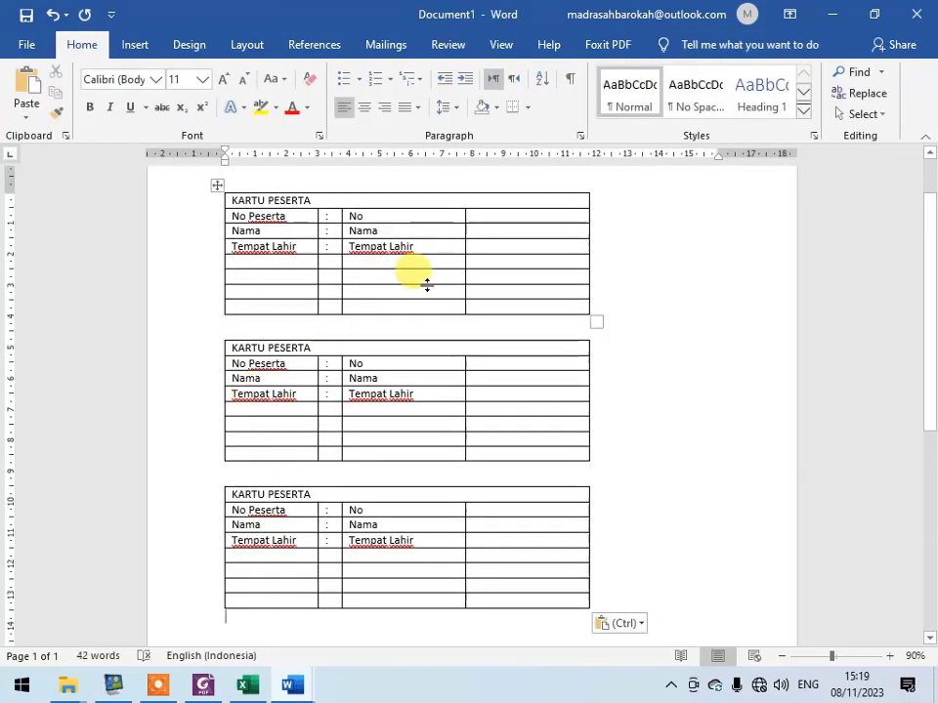
# - Set the document's page layout to two columns
pyautogui.scroll(-2, 615, 210)
pyautogui.click(247, 44)
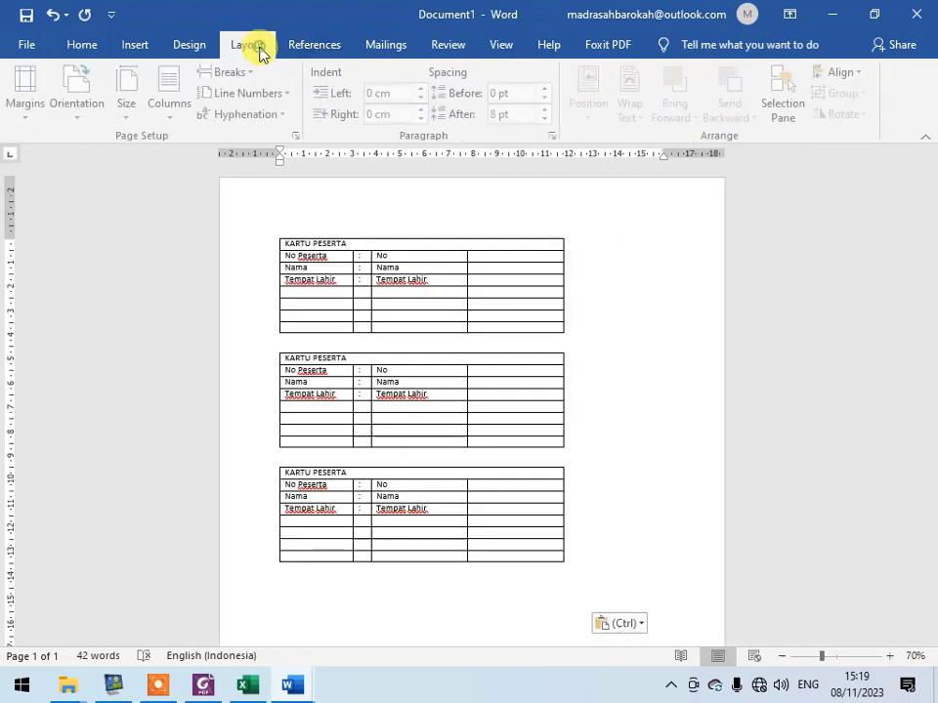
pyautogui.click(178, 96)
pyautogui.click(182, 161)
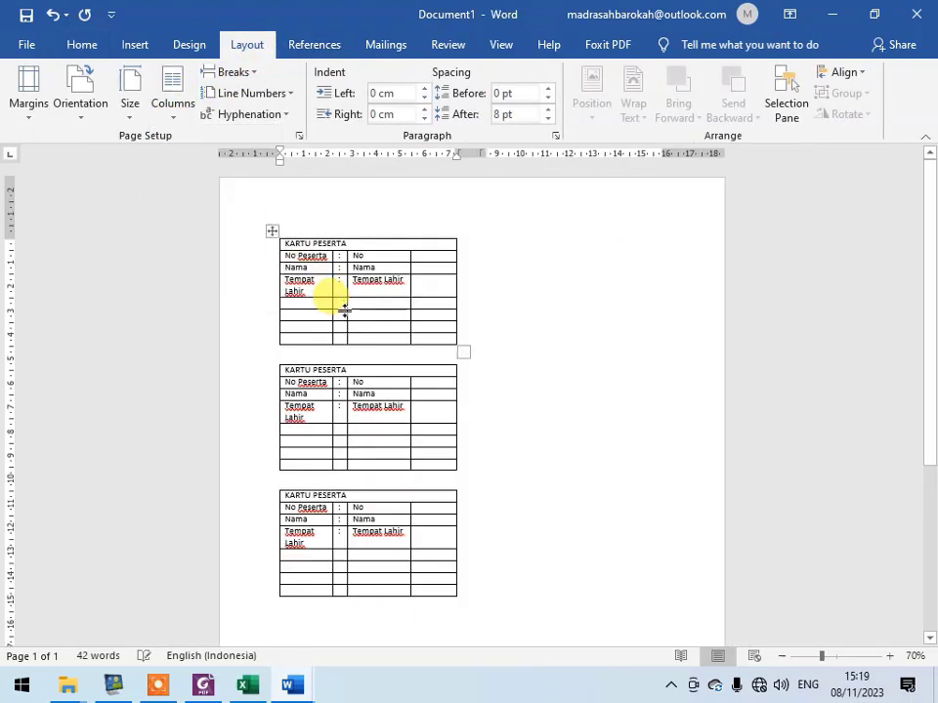
# - Paste six more copies of the KARTU PESERTA table below the last one, continuing into the second column
pyautogui.scroll(-3, 420, 469)
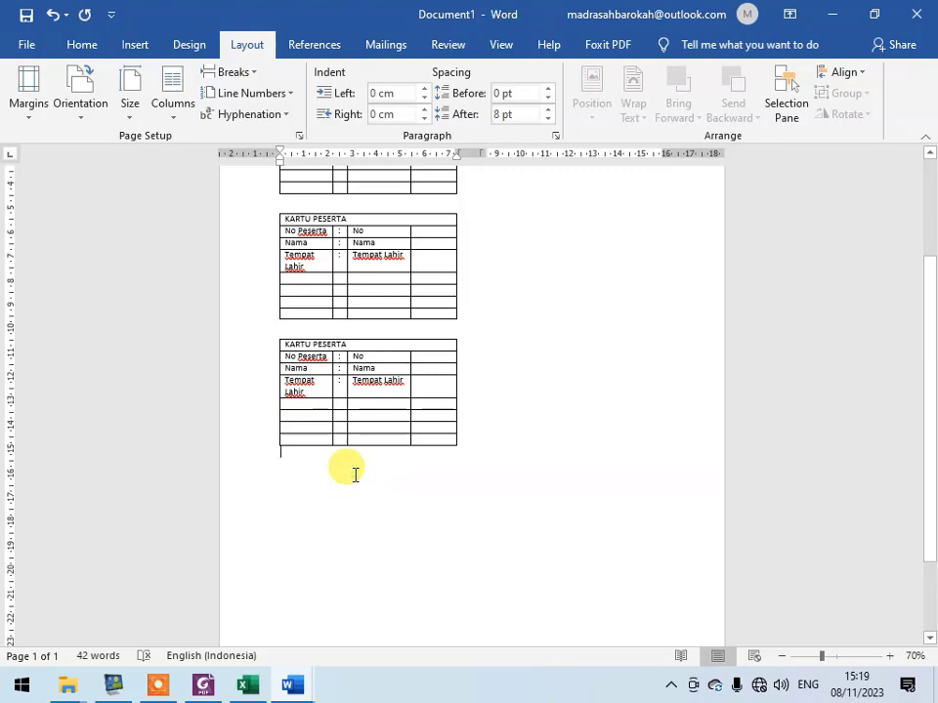
pyautogui.hotkey('ctrl', 'v')
pyautogui.hotkey('ctrl', 'v')
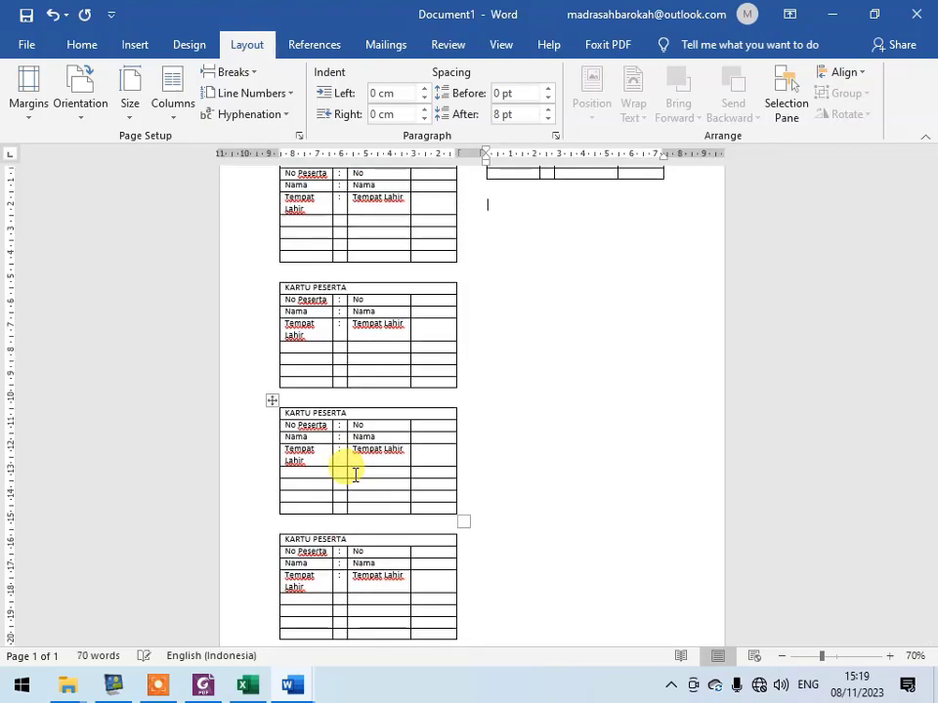
pyautogui.hotkey('ctrl', 'v')
pyautogui.hotkey('ctrl', 'v')
pyautogui.hotkey('ctrl', 'v')
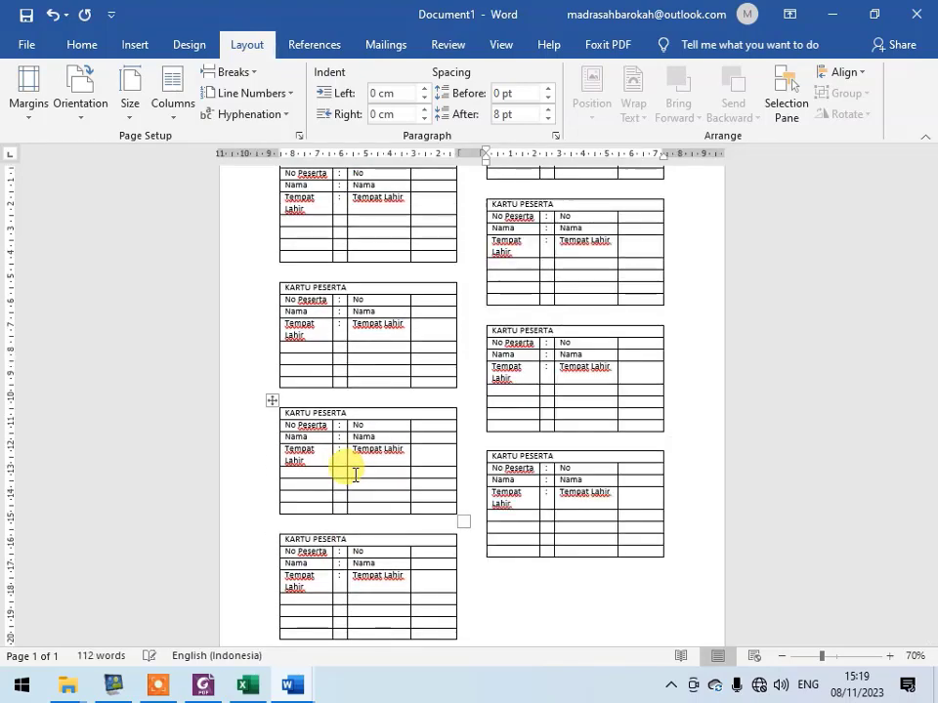
pyautogui.hotkey('ctrl', 'v')
# - Reduce the page's top margin slightly to move the card tables up
pyautogui.scroll(3, 342, 469)
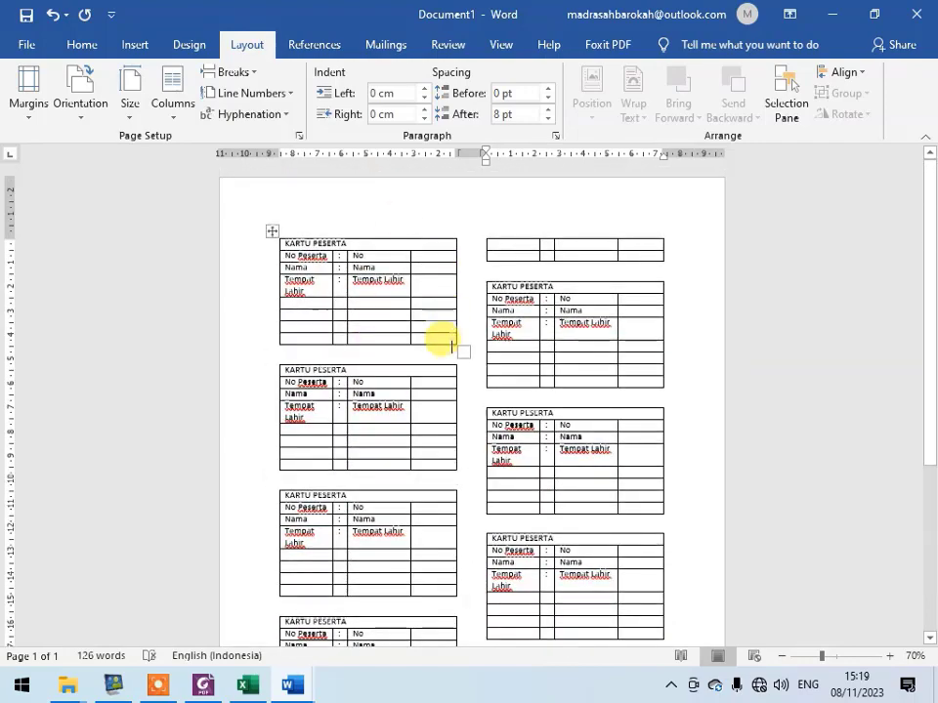
pyautogui.scroll(5, 452, 344)
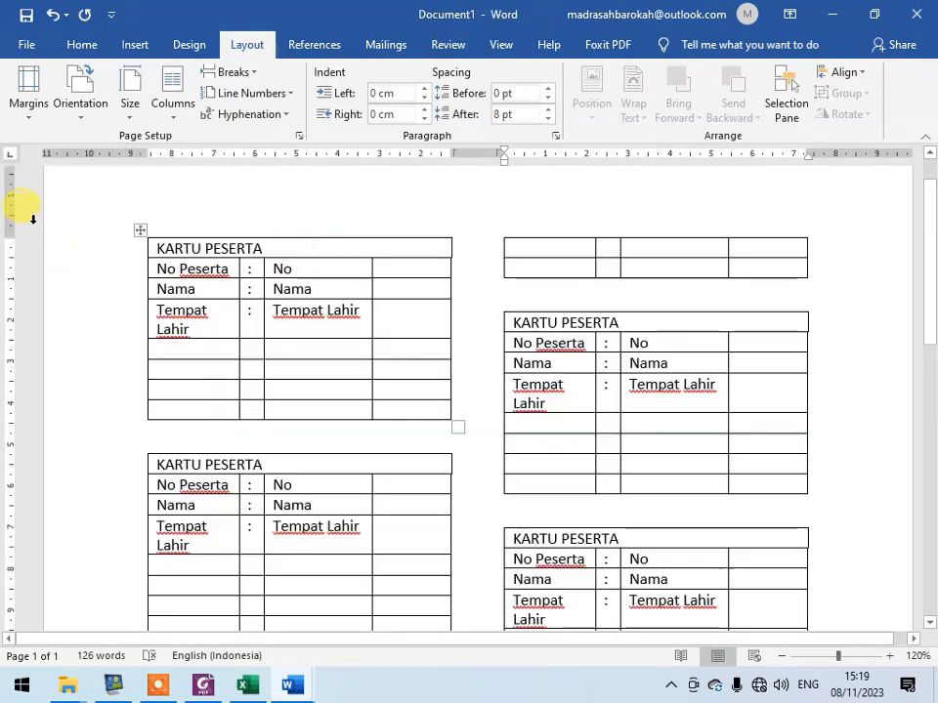
pyautogui.moveTo(14, 238); pyautogui.dragTo(16, 209)
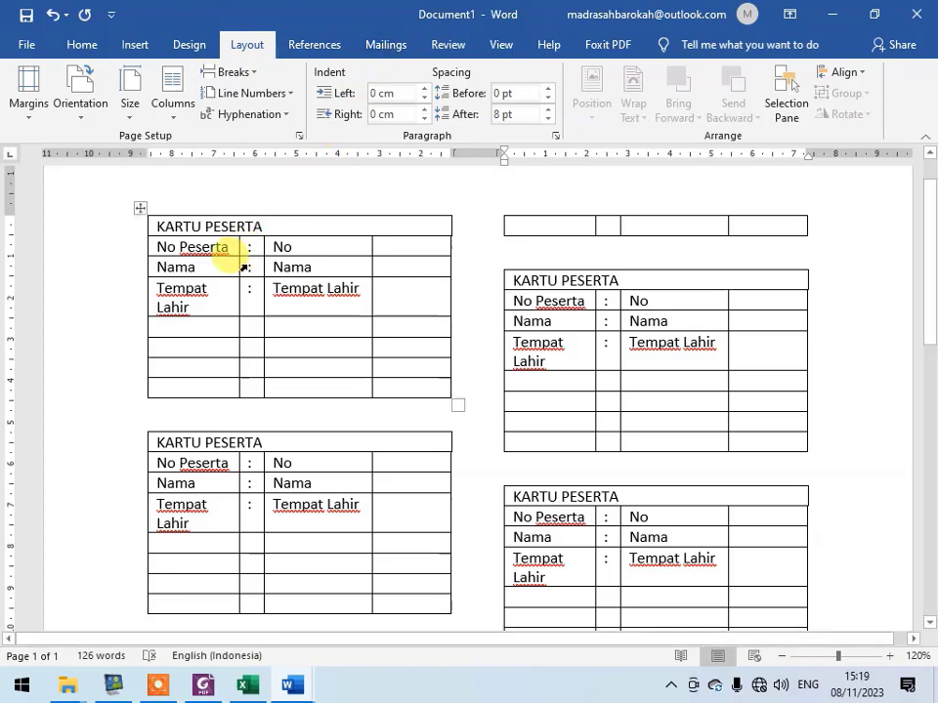
# - Switch to the data tugas workbook in Excel and add a new blank sheet
pyautogui.click(244, 688)
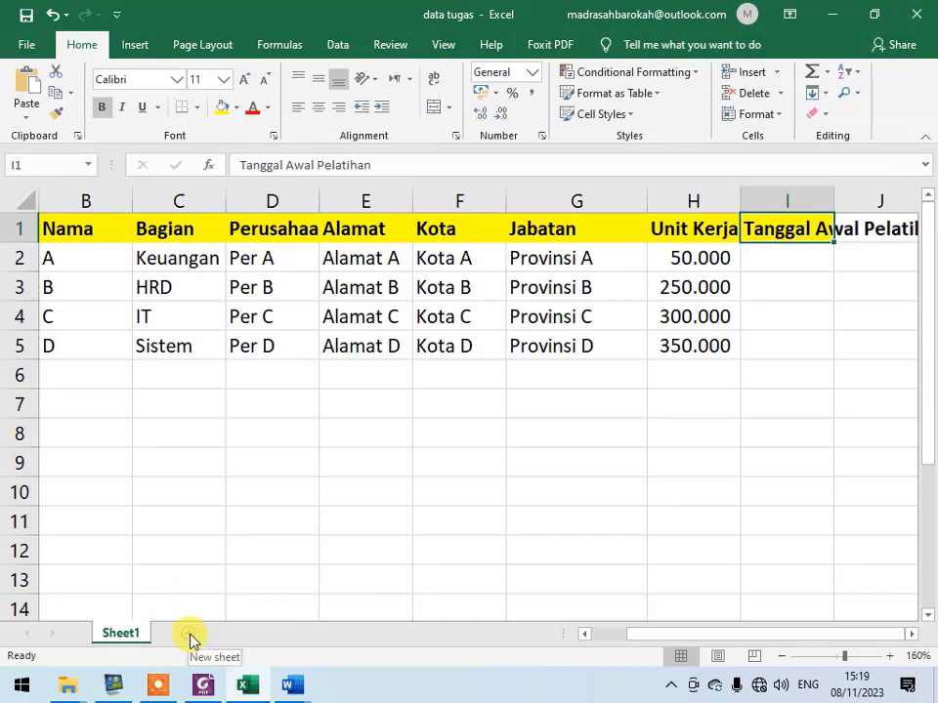
pyautogui.click(190, 637)
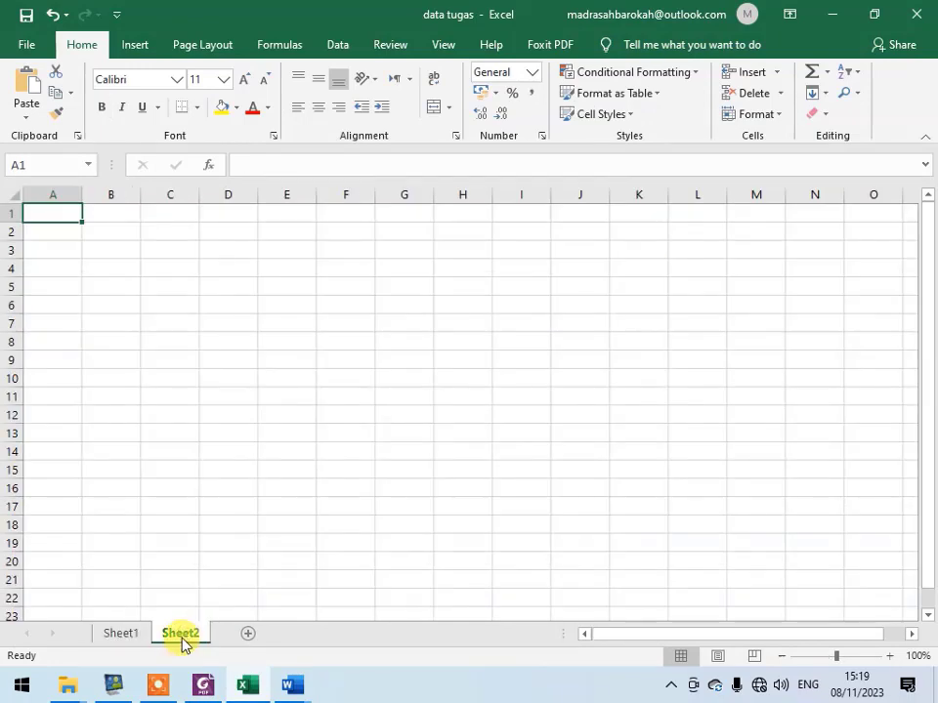
# - Rename the new sheet as peserta-ujian
pyautogui.doubleClick(193, 637)
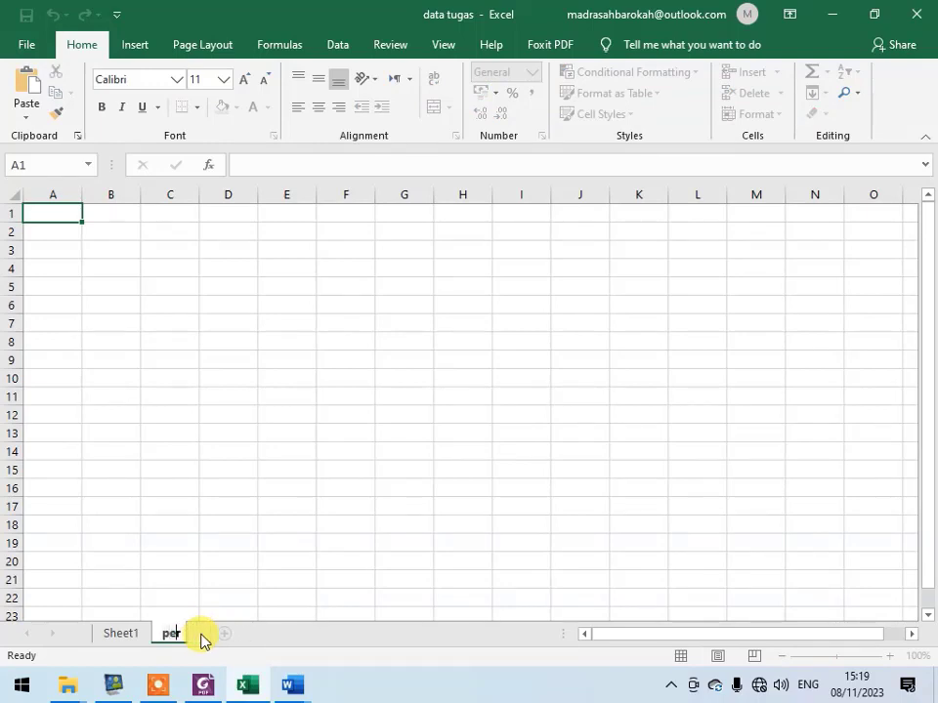
pyautogui.write('peserta-ujia')
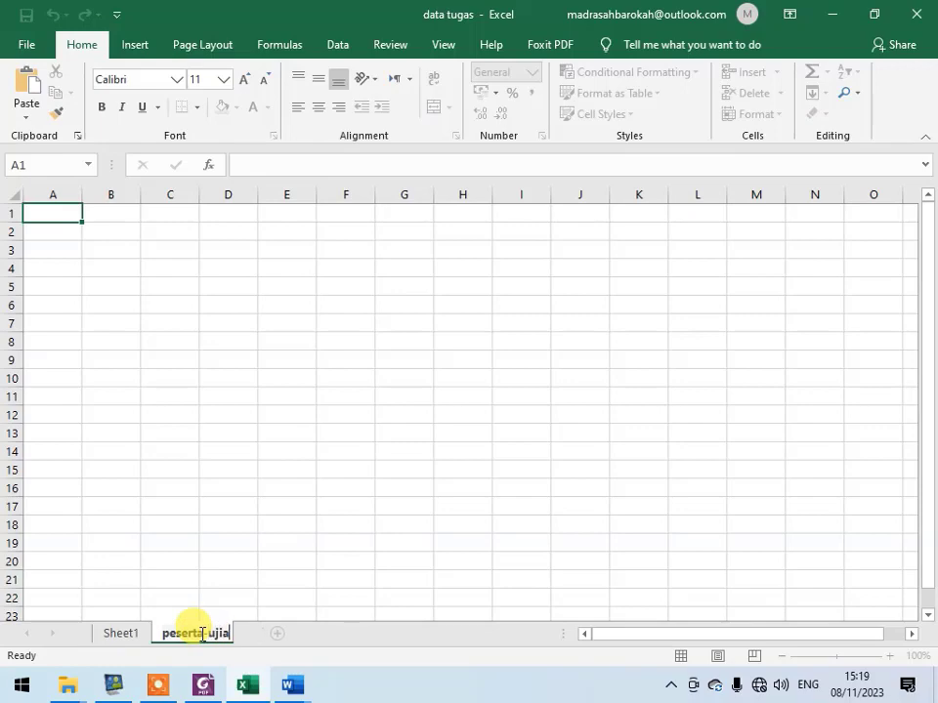
pyautogui.write('n')
pyautogui.press('Return')
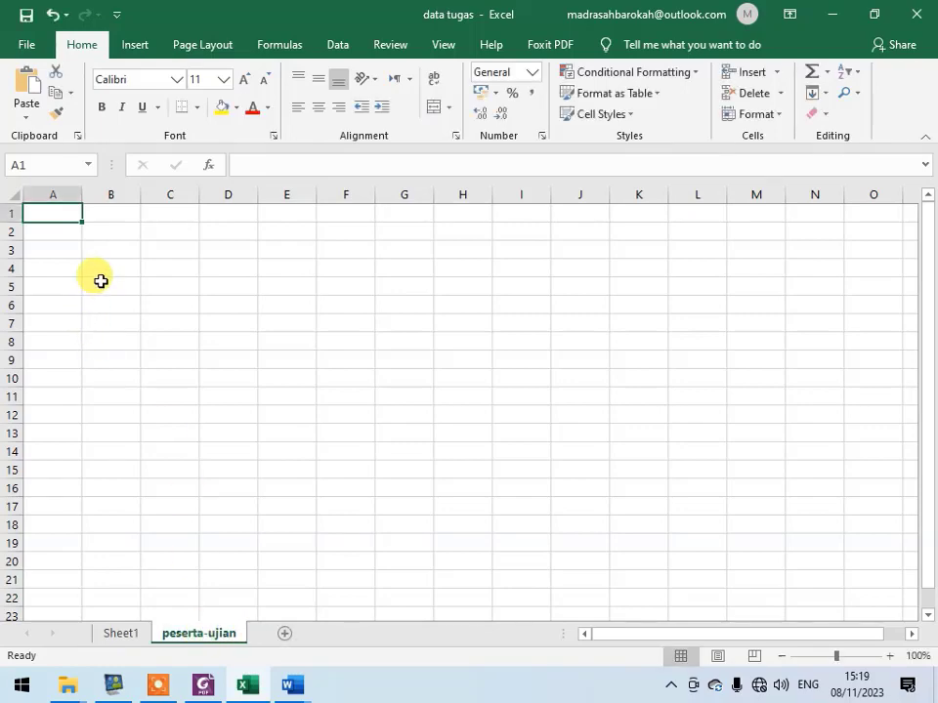
# - Enter the column headers No Peserta, Nama and TTL in cells A1 to C1, matching the card's fields
pyautogui.hotkey('alt', 'Tab')
pyautogui.hotkey('alt', 'Tab')
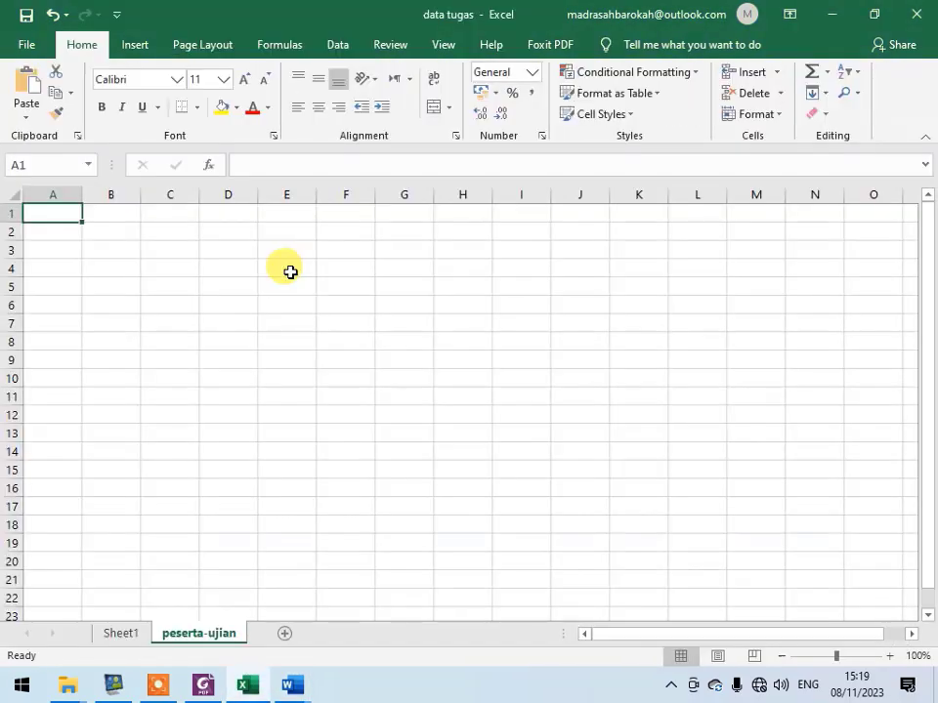
pyautogui.write('No Peserta')
pyautogui.press('Tab')
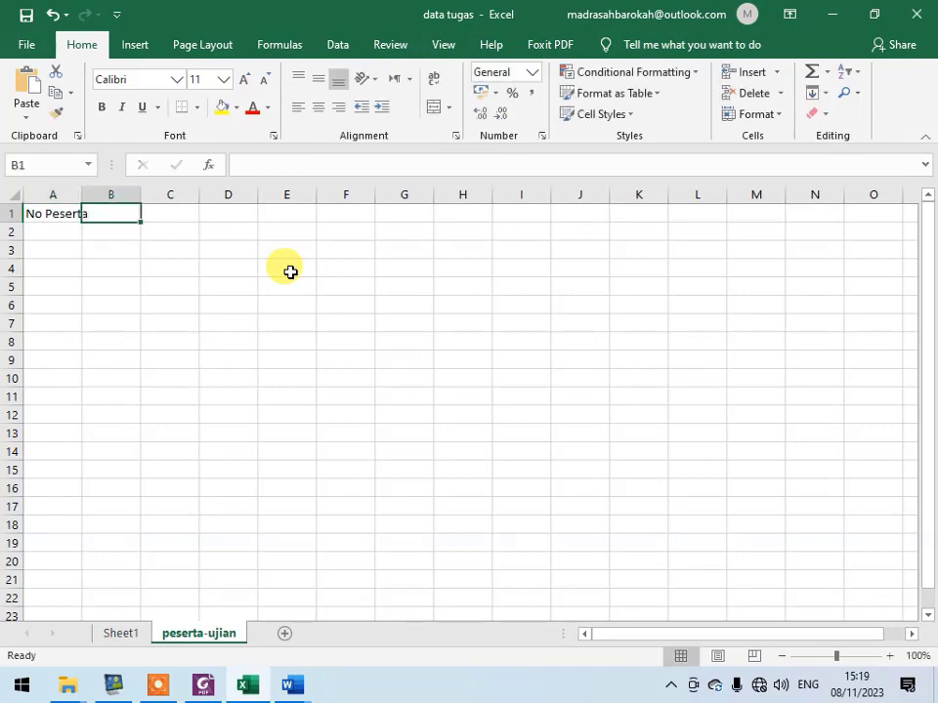
pyautogui.hotkey('alt', 'Tab')
pyautogui.hotkey('alt', 'Tab')
pyautogui.write('N')
pyautogui.press('Tab')
pyautogui.write('T')
pyautogui.press('Return')
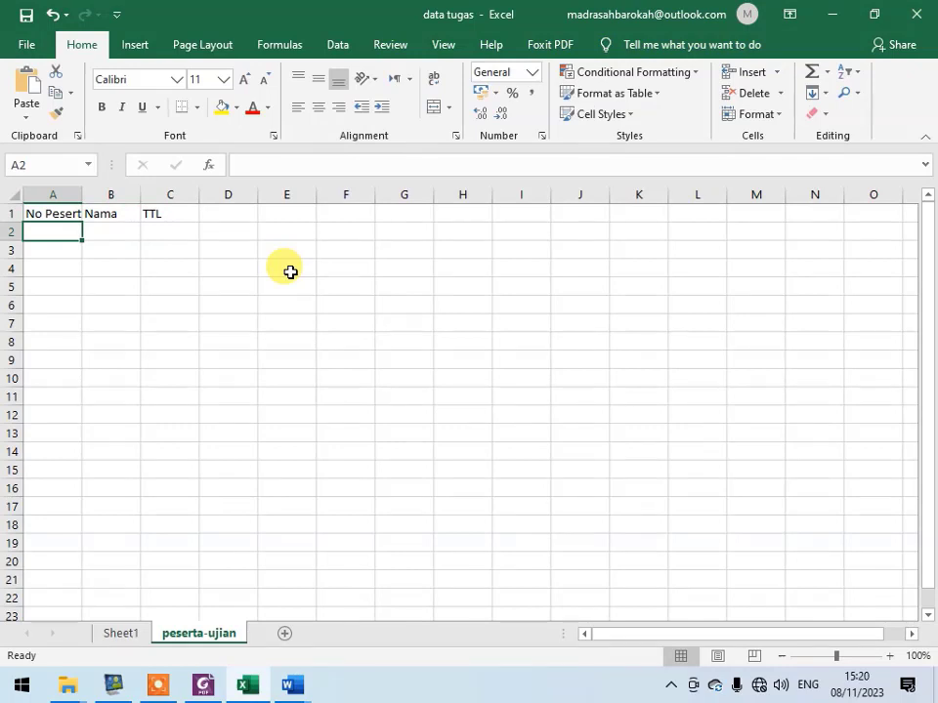
# - Enter A001 in cell A2 and fill the participant number series down to A010 in row 11
pyautogui.write('A001')
pyautogui.press('Return')
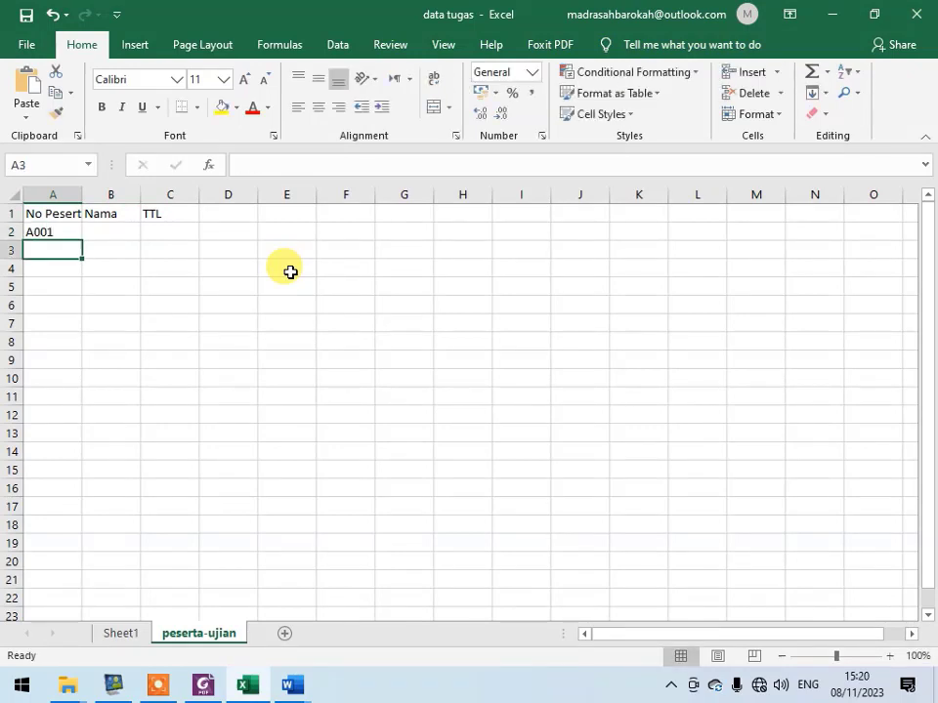
pyautogui.click(77, 237)
pyautogui.moveTo(81, 239); pyautogui.dragTo(70, 399)
# - Enter B001 in cell B2 and fill the Nama column down to B010 in row 11
pyautogui.click(128, 236)
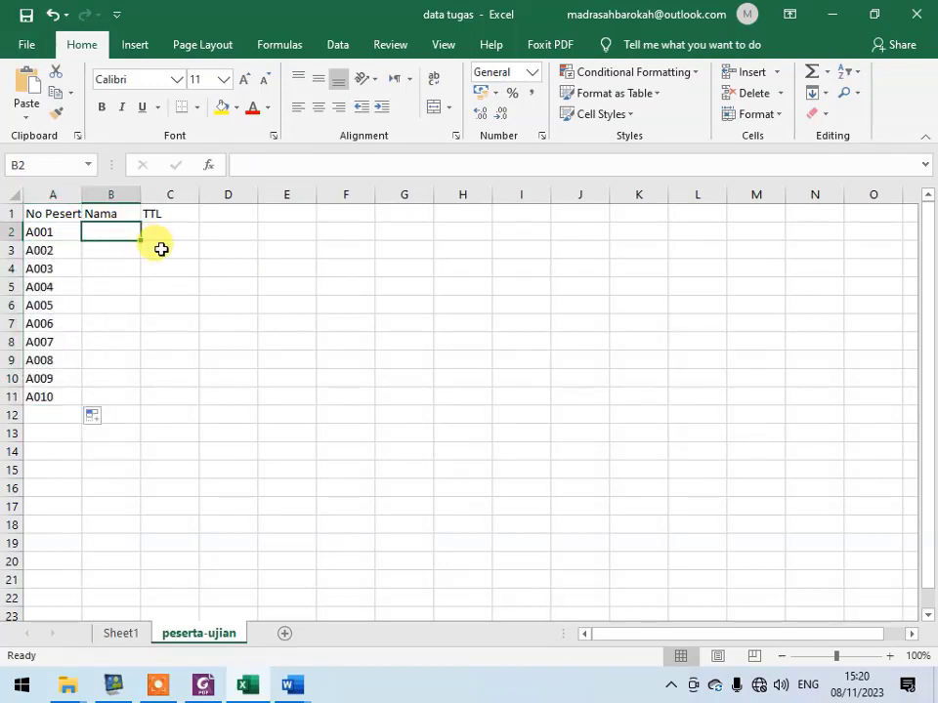
pyautogui.write('A')
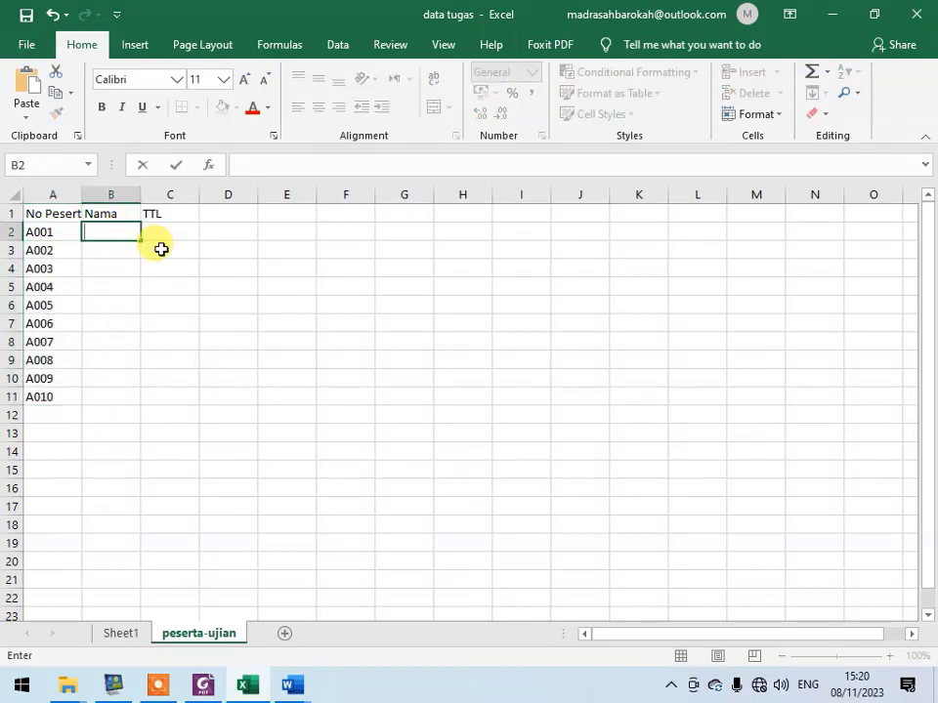
pyautogui.write('001')
pyautogui.press('Return')
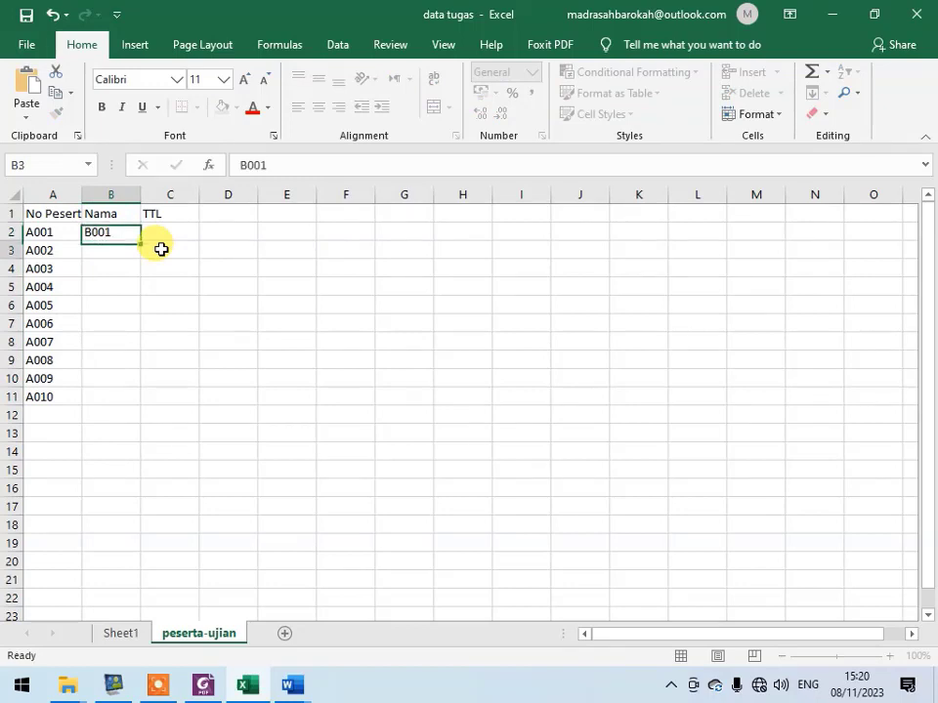
pyautogui.click(130, 229)
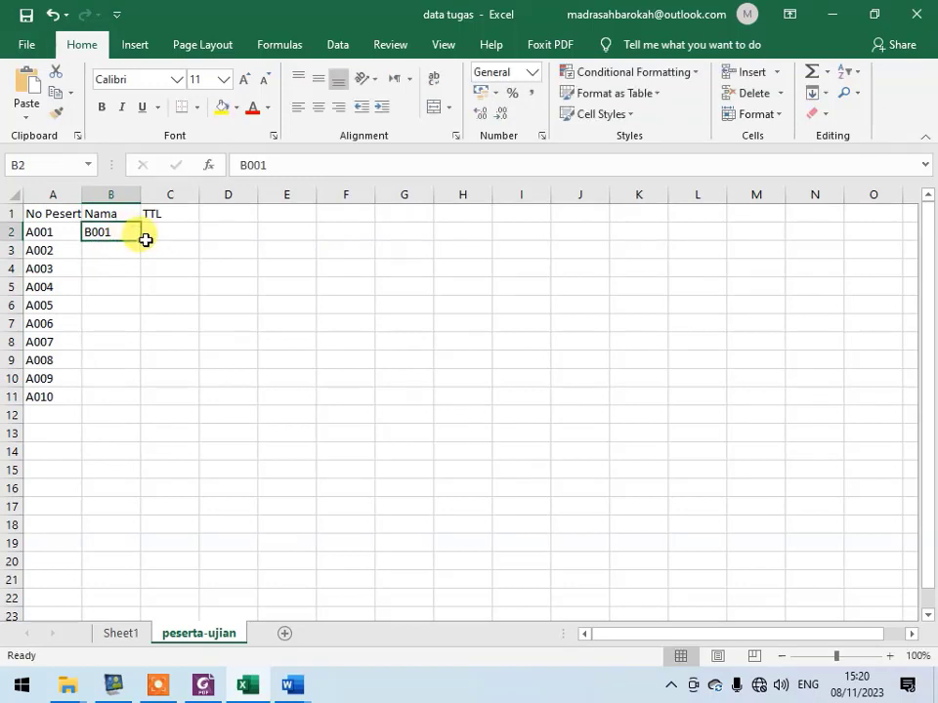
pyautogui.moveTo(142, 240); pyautogui.dragTo(100, 397)
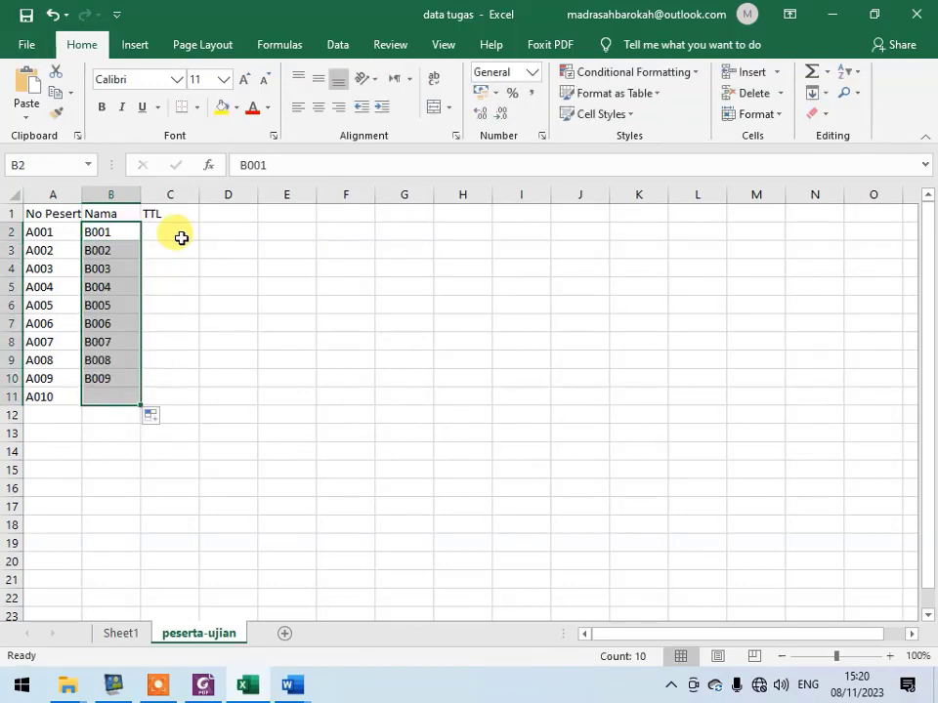
# - Enter TTL001 in cell C2 and fill the TTL column down to TTL010 in row 11
pyautogui.click(183, 231)
pyautogui.write('TTL')
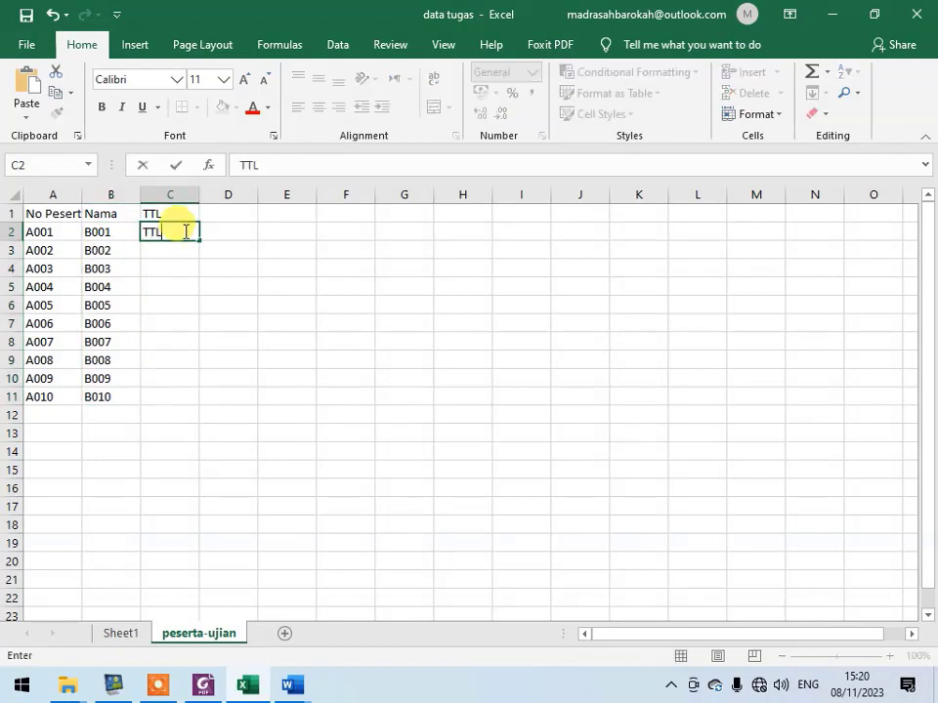
pyautogui.write('001')
pyautogui.press('Return')
pyautogui.click(184, 232)
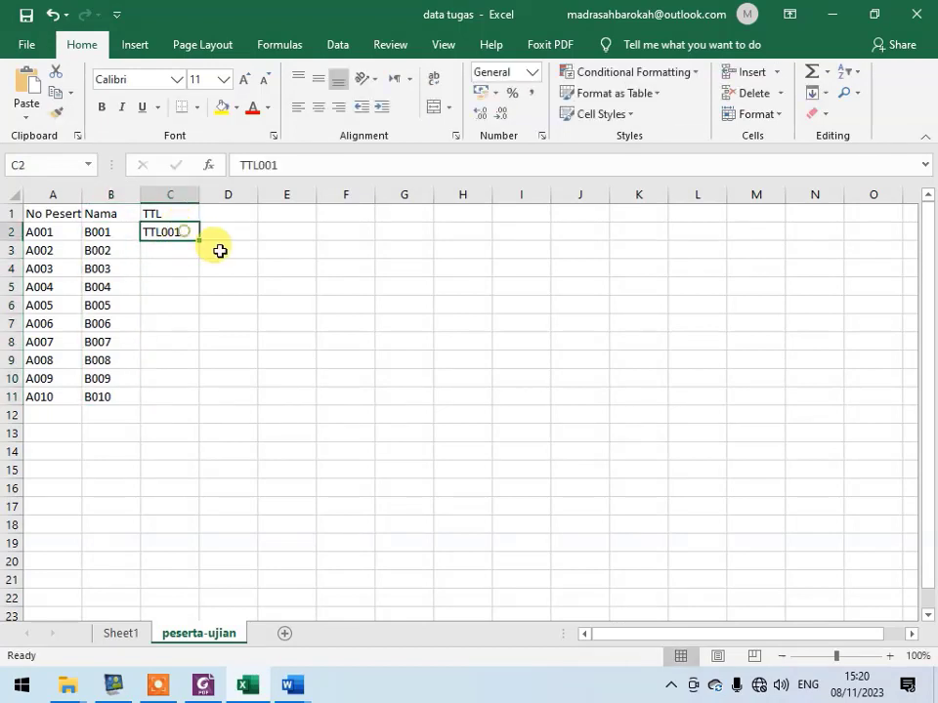
pyautogui.moveTo(199, 244); pyautogui.dragTo(188, 402)
pyautogui.click(253, 357)
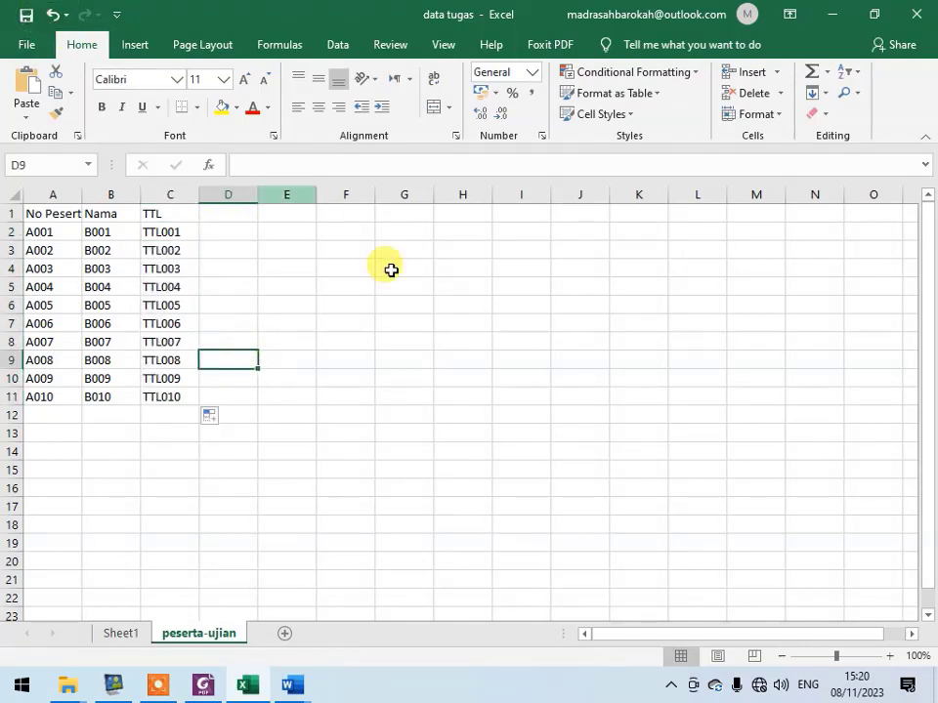
pyautogui.click(414, 303)
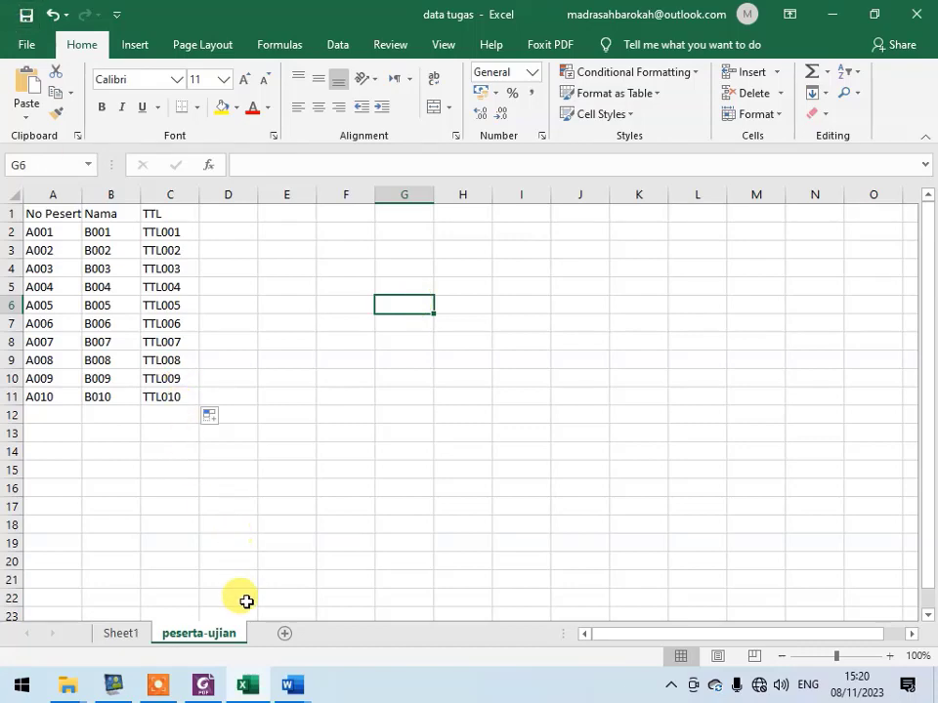
# - Switch to Document1 in Word and try to use the data tugas workbook on the Desktop as the existing recipient list
pyautogui.moveTo(290, 690)
pyautogui.click(403, 601)
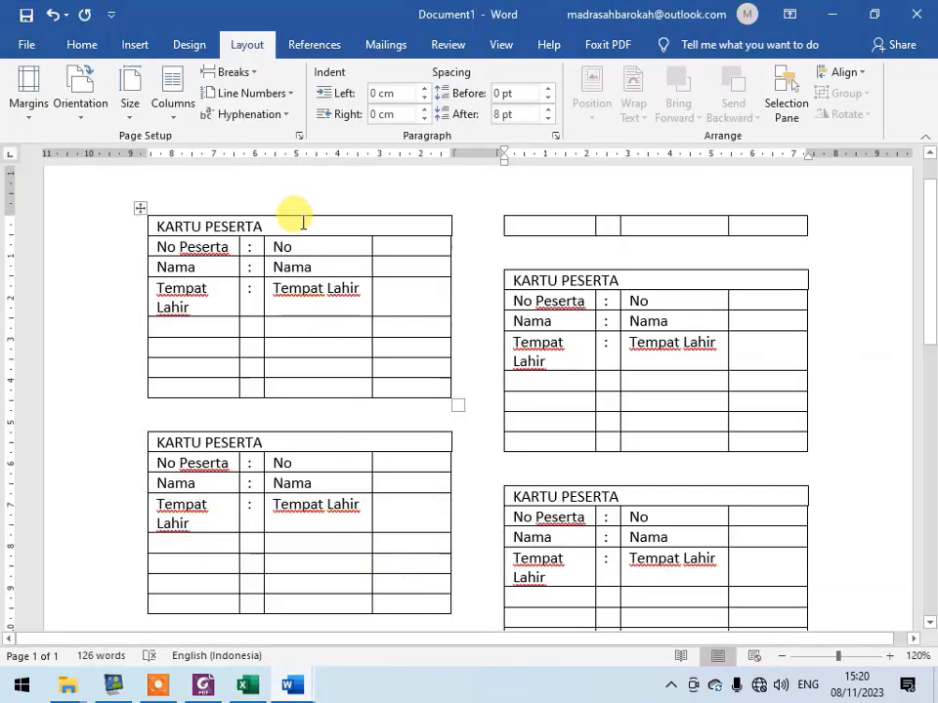
pyautogui.click(387, 45)
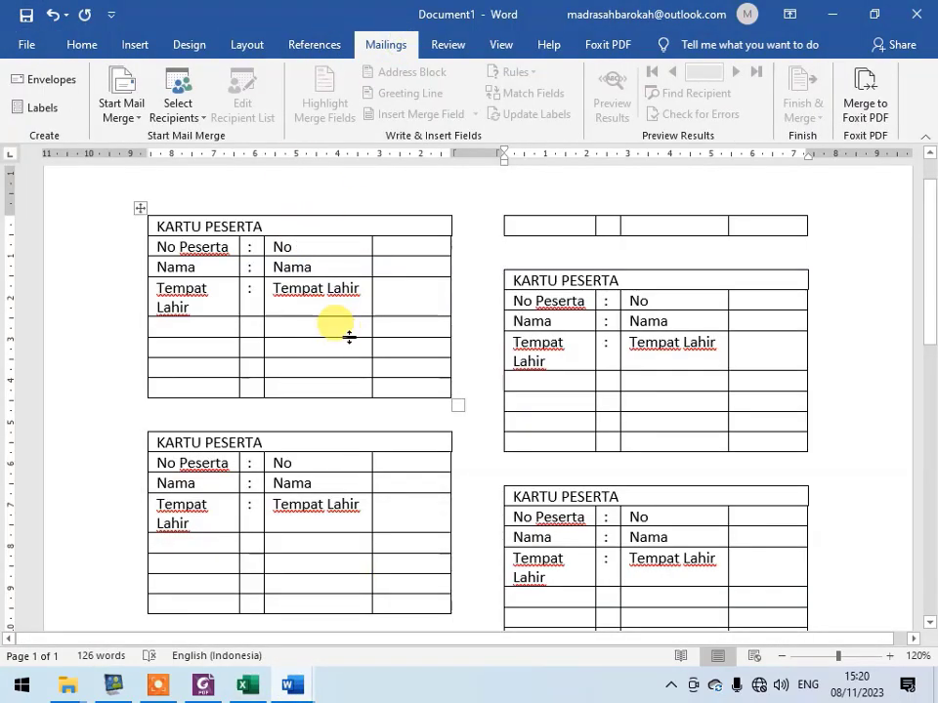
pyautogui.click(182, 120)
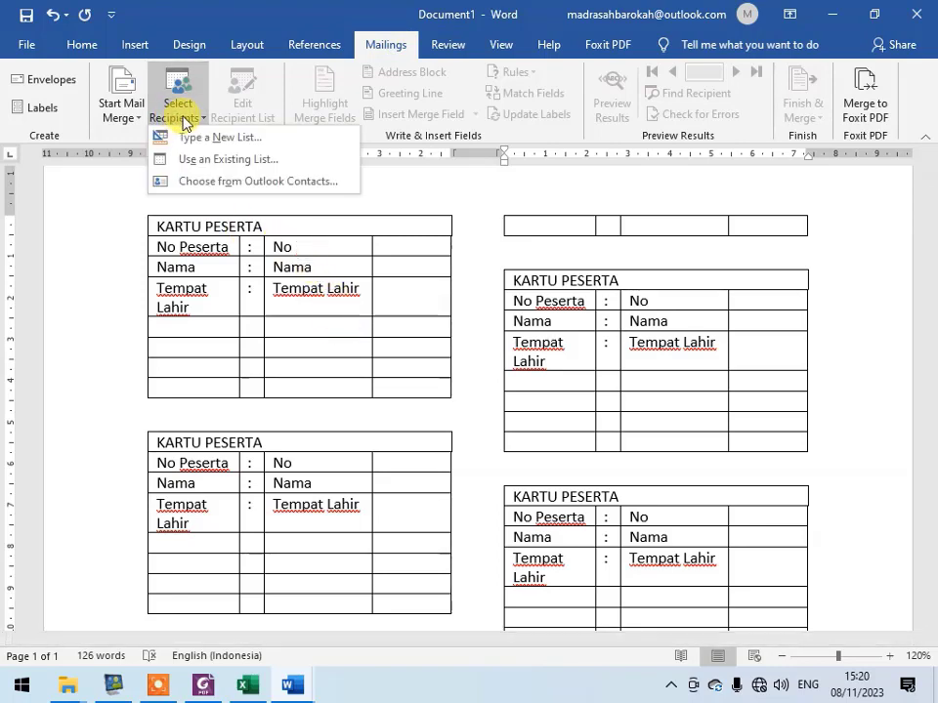
pyautogui.click(254, 159)
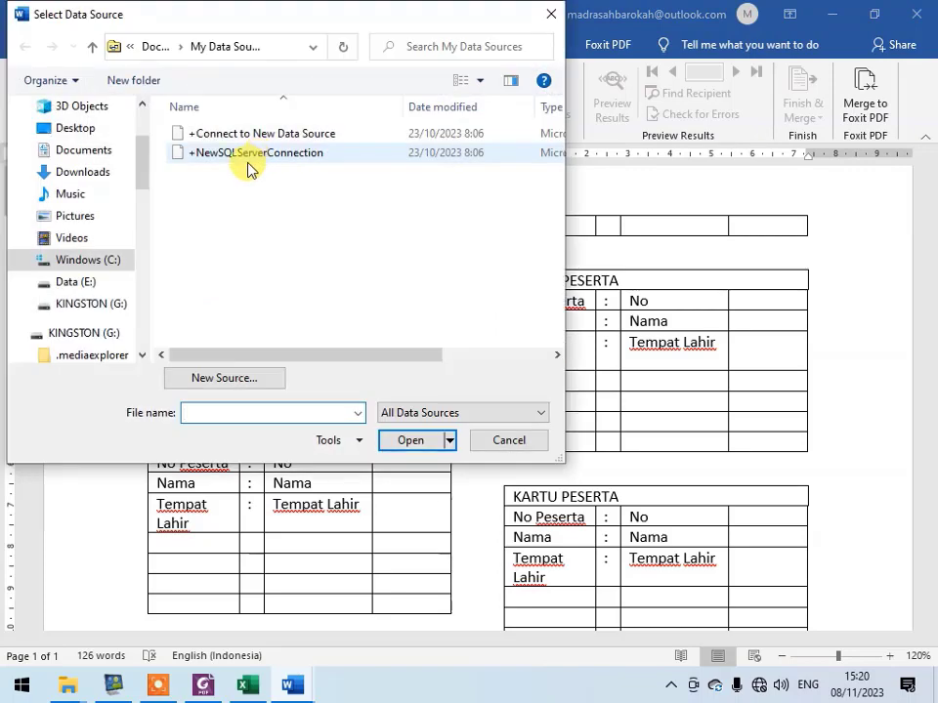
pyautogui.moveTo(146, 184); pyautogui.dragTo(143, 158)
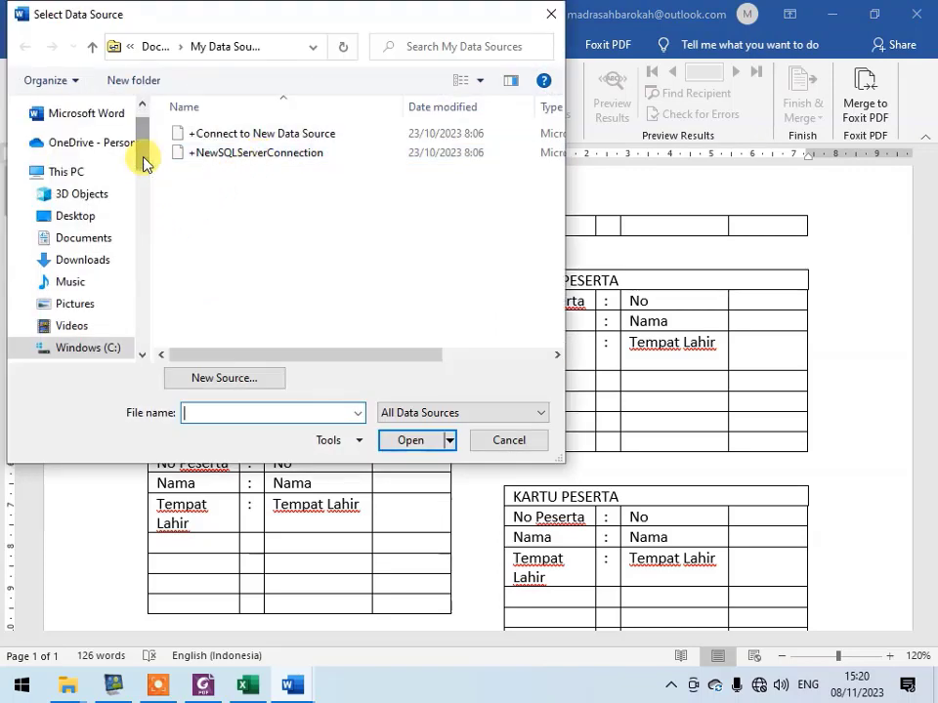
pyautogui.click(107, 215)
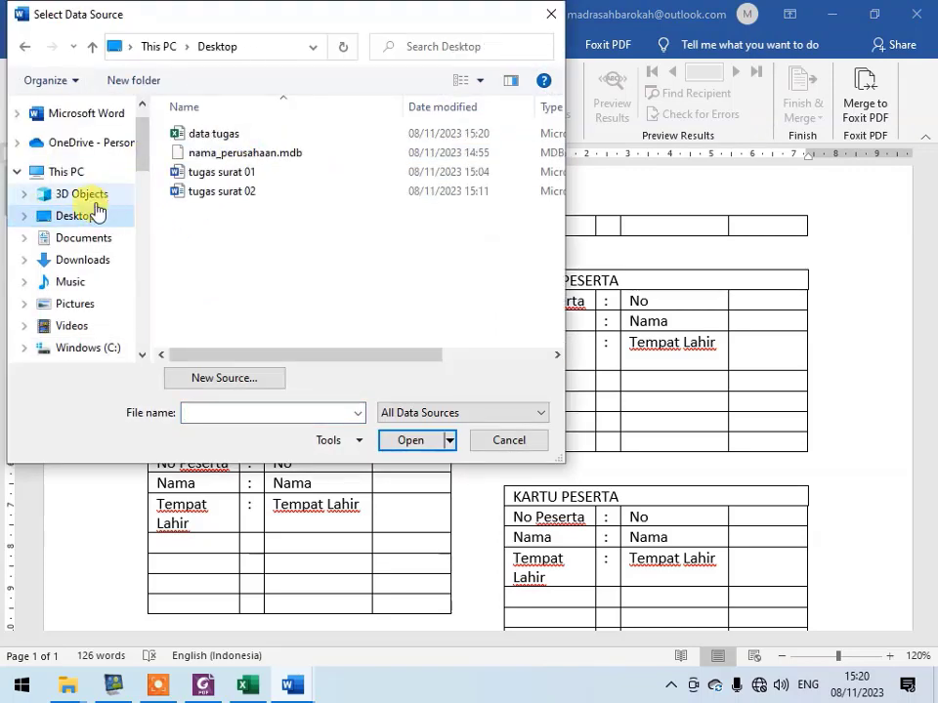
pyautogui.click(213, 137)
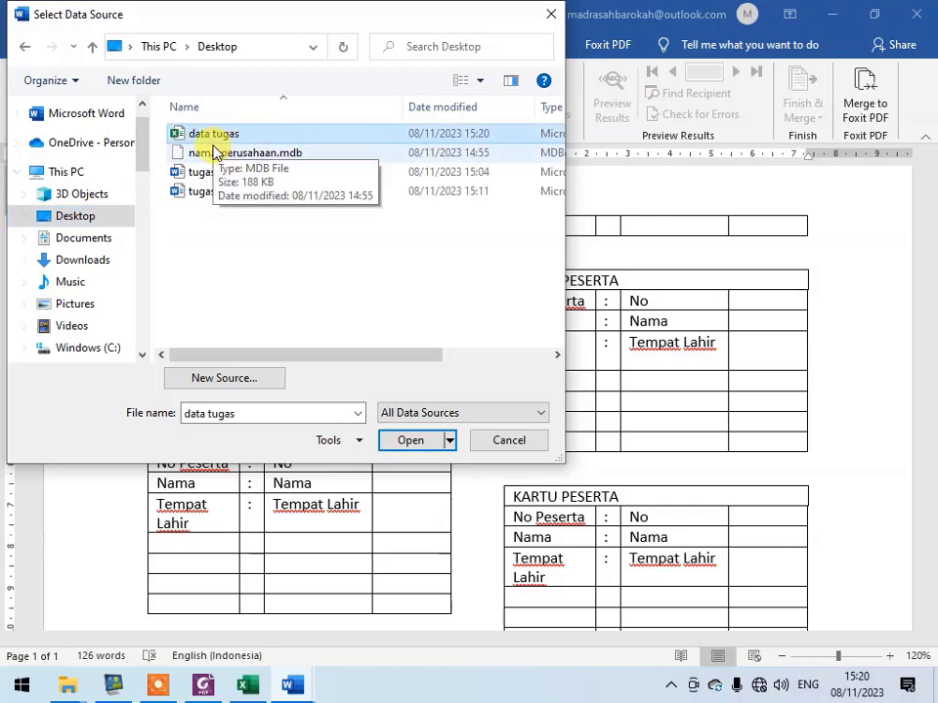
pyautogui.click(406, 442)
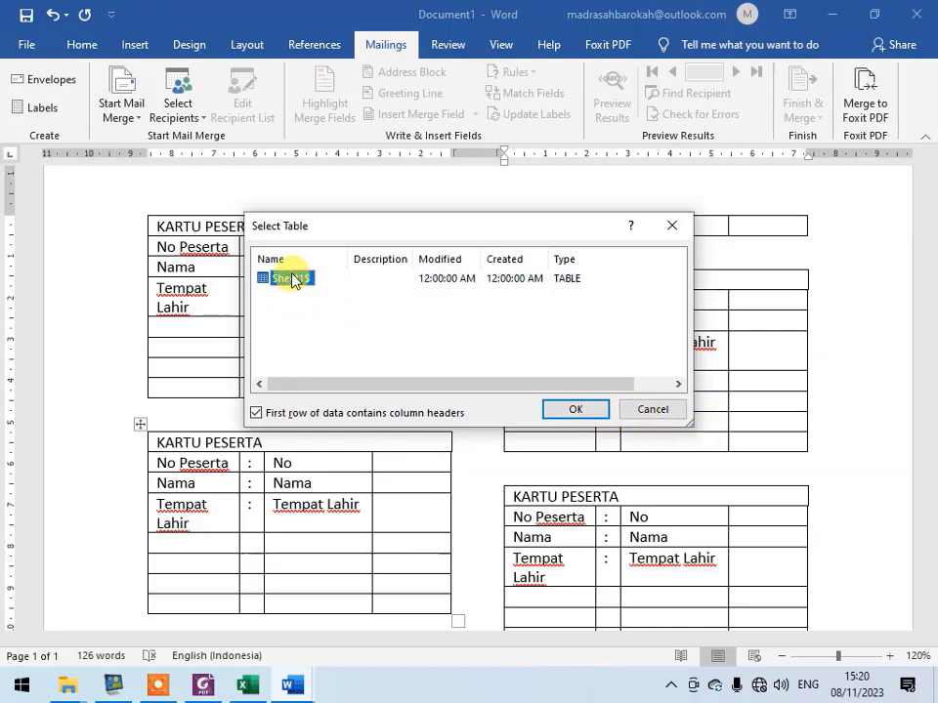
pyautogui.click(630, 407)
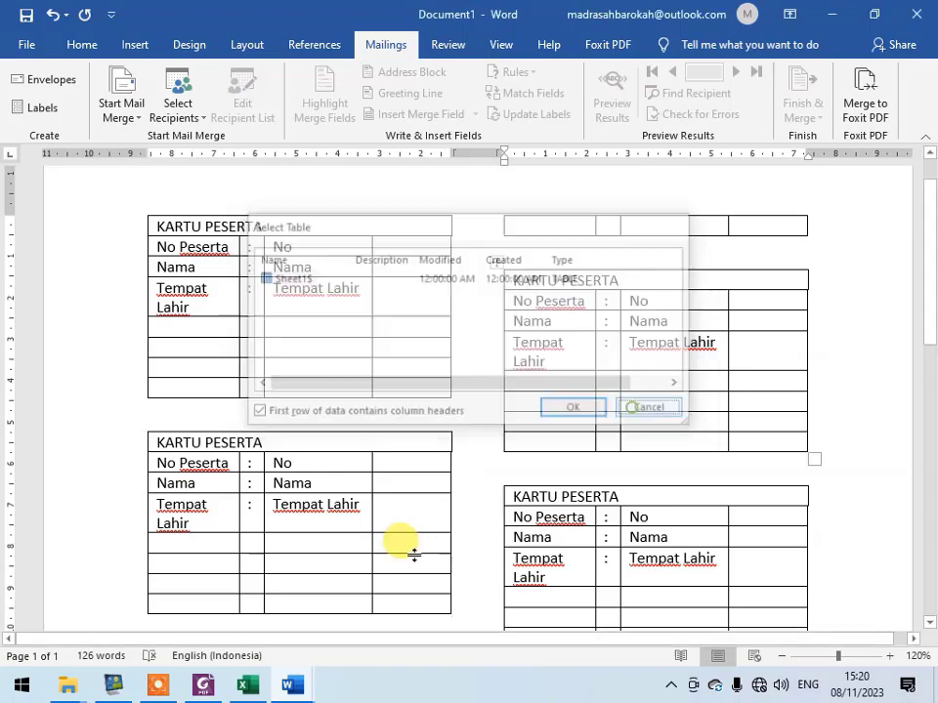
# - Switch to Excel and close the data tugas workbook
pyautogui.click(247, 684)
pyautogui.click(228, 432)
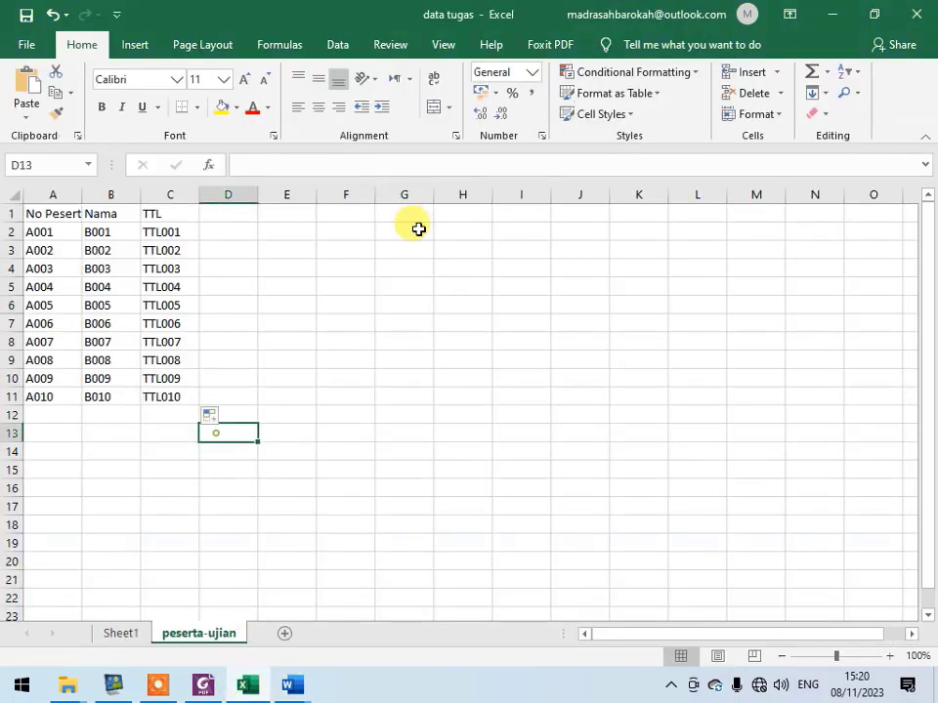
pyautogui.click(917, 14)
# - Return to Document1 and retry loading the data tugas workbook from the Desktop as the mail merge data source
pyautogui.moveTo(247, 683)
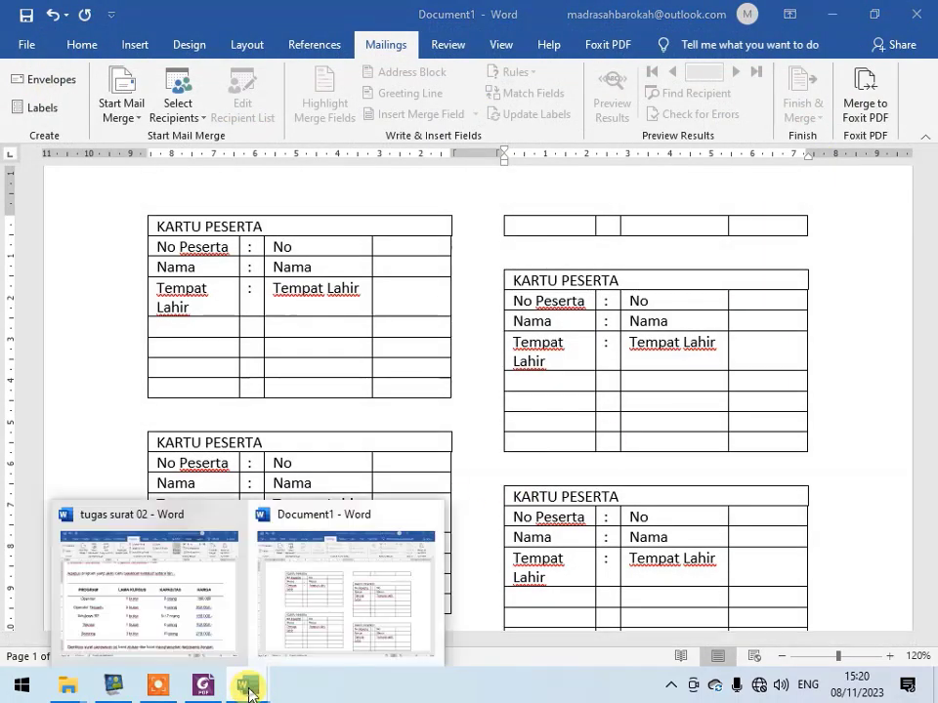
pyautogui.click(353, 538)
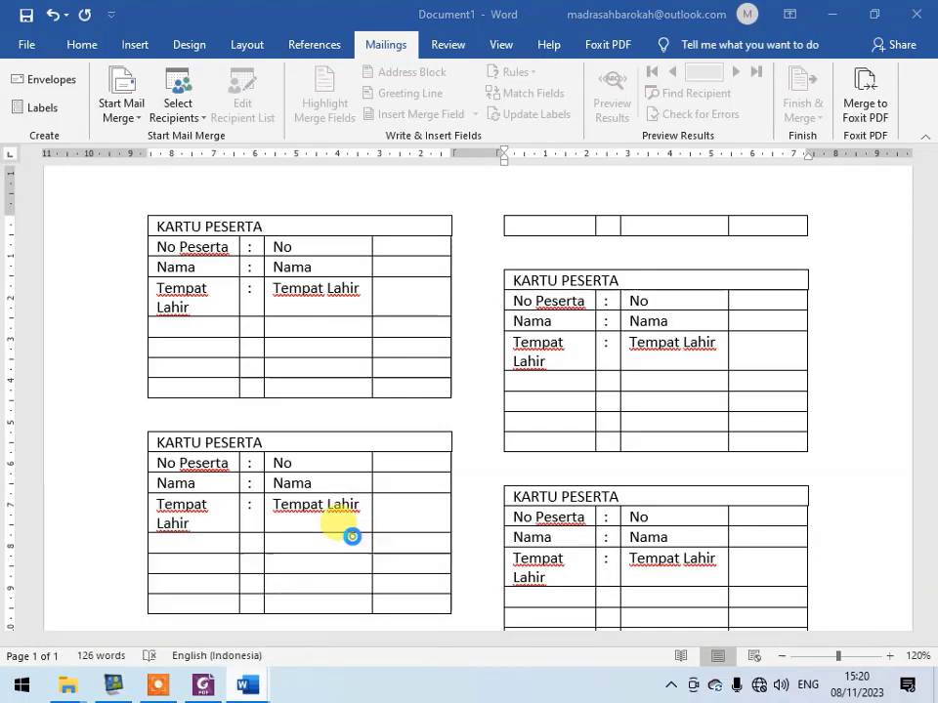
pyautogui.click(185, 117)
pyautogui.click(210, 170)
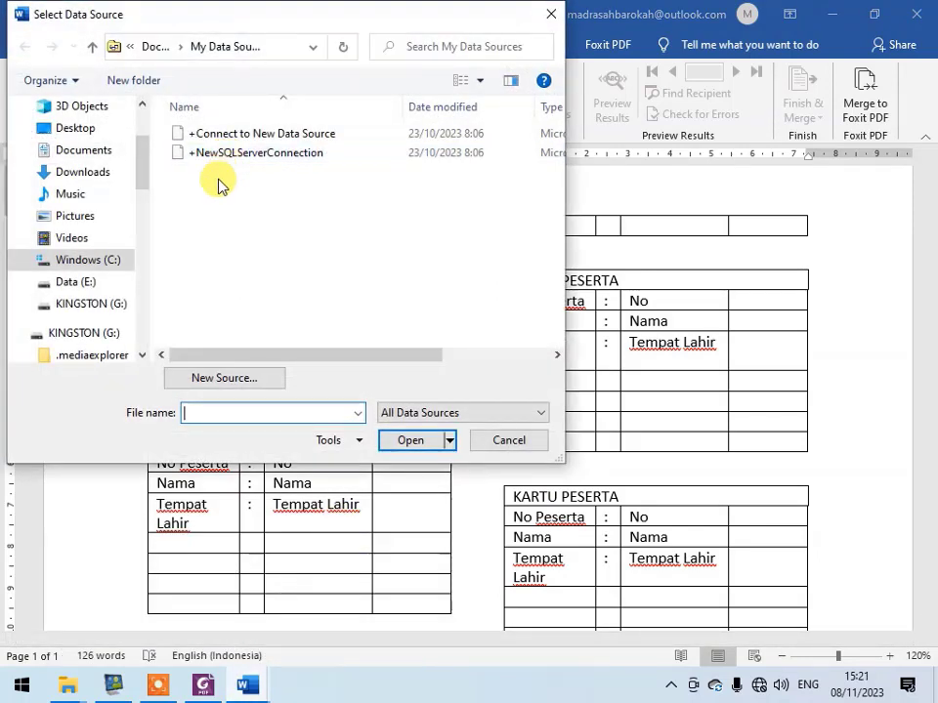
pyautogui.scroll(2, 84, 182)
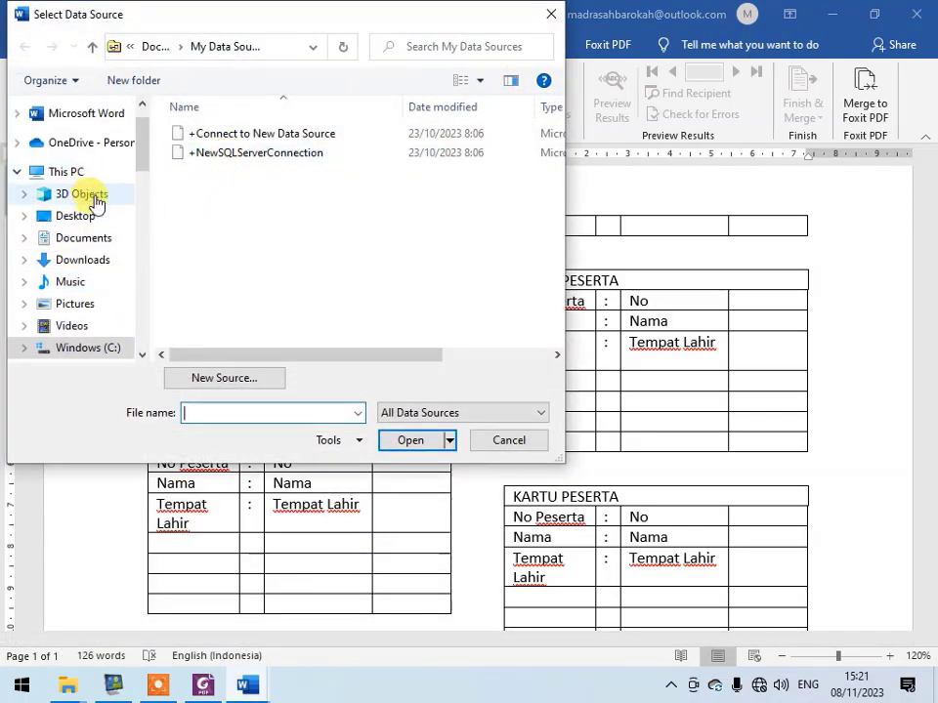
pyautogui.click(93, 216)
pyautogui.click(234, 134)
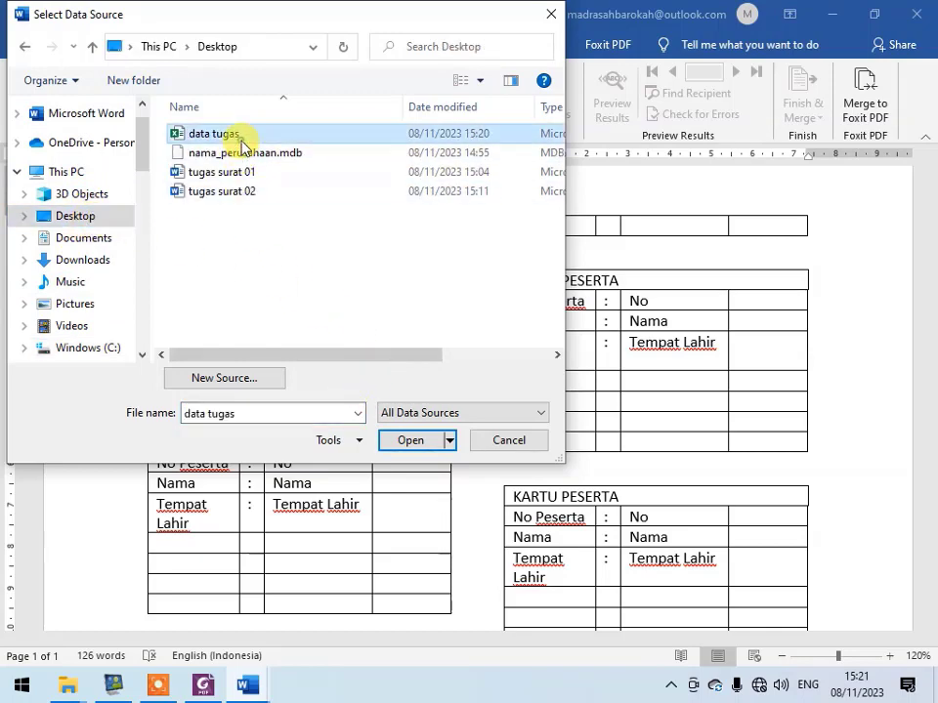
pyautogui.click(418, 445)
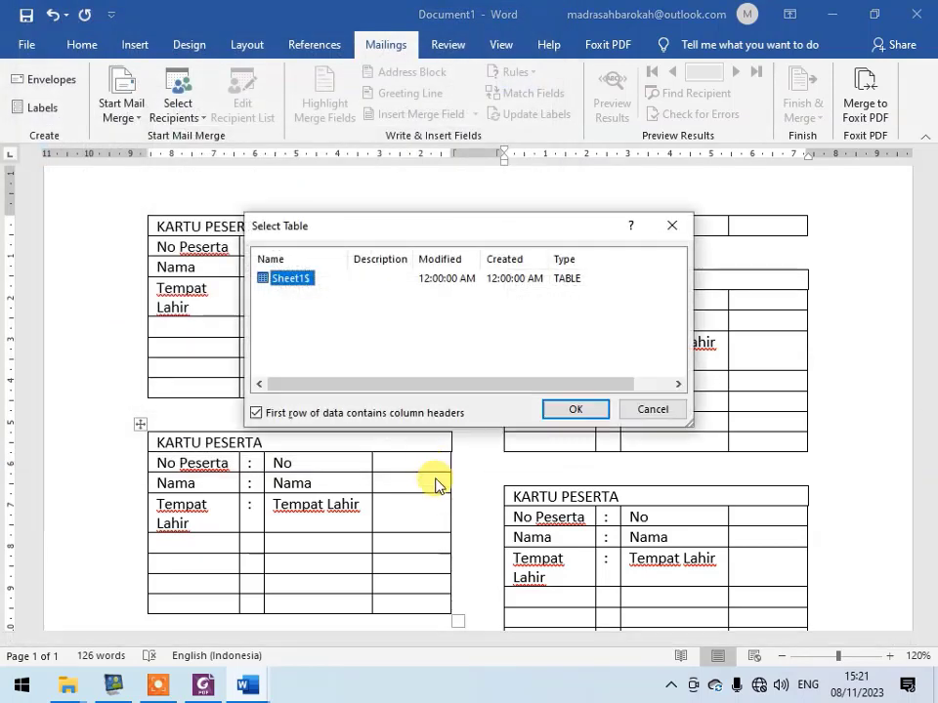
pyautogui.moveTo(436, 383); pyautogui.dragTo(324, 372)
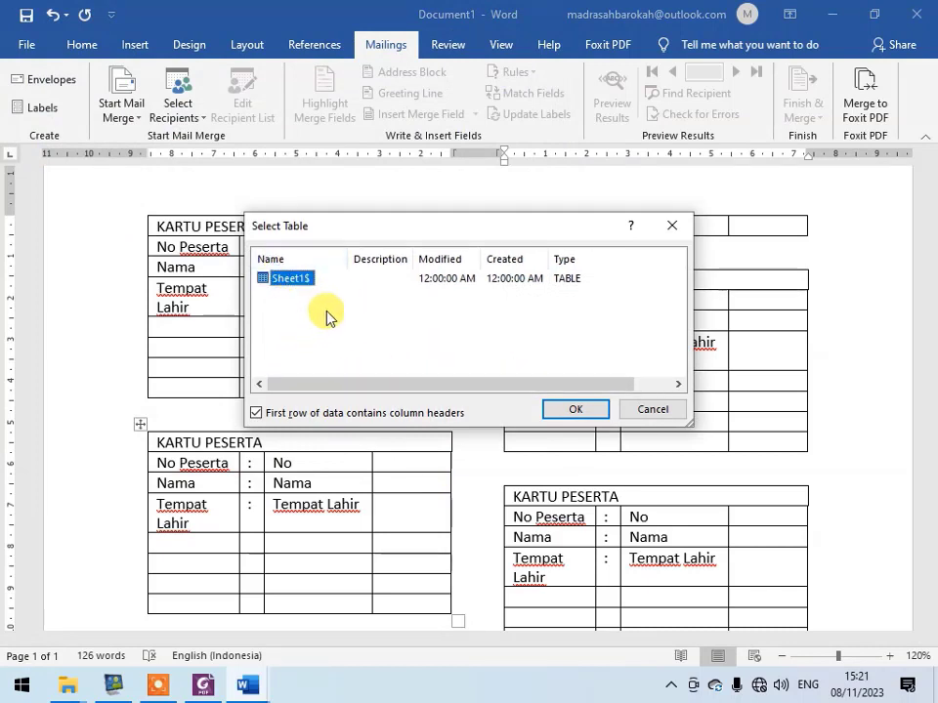
pyautogui.click(650, 403)
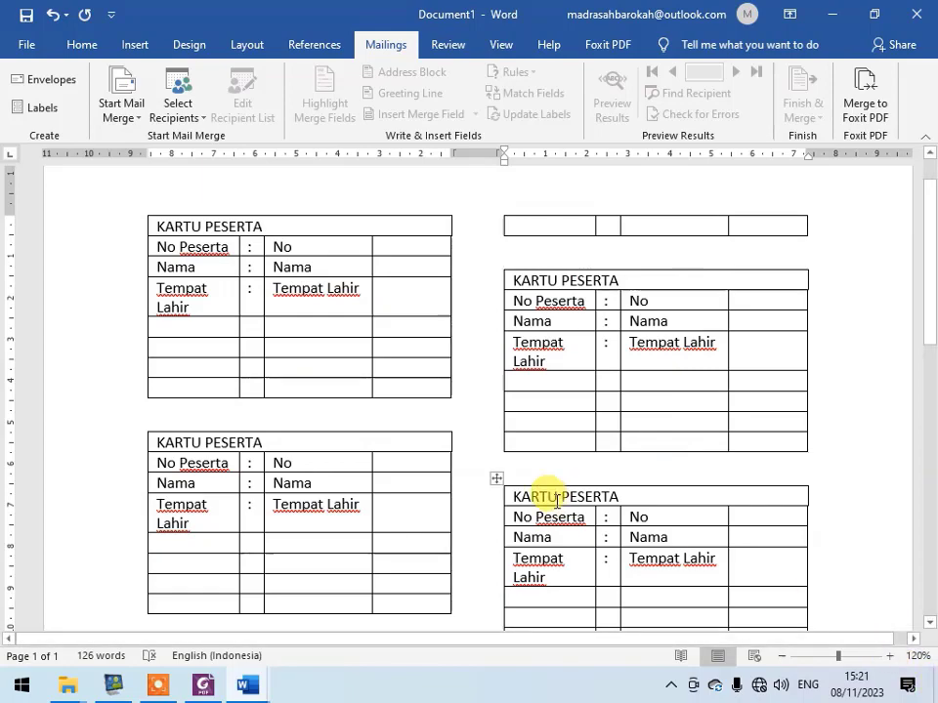
# - Minimize the Word and Foxit PhantomPDF windows and reopen the data tugas workbook from the desktop in Excel
pyautogui.press('super+s')
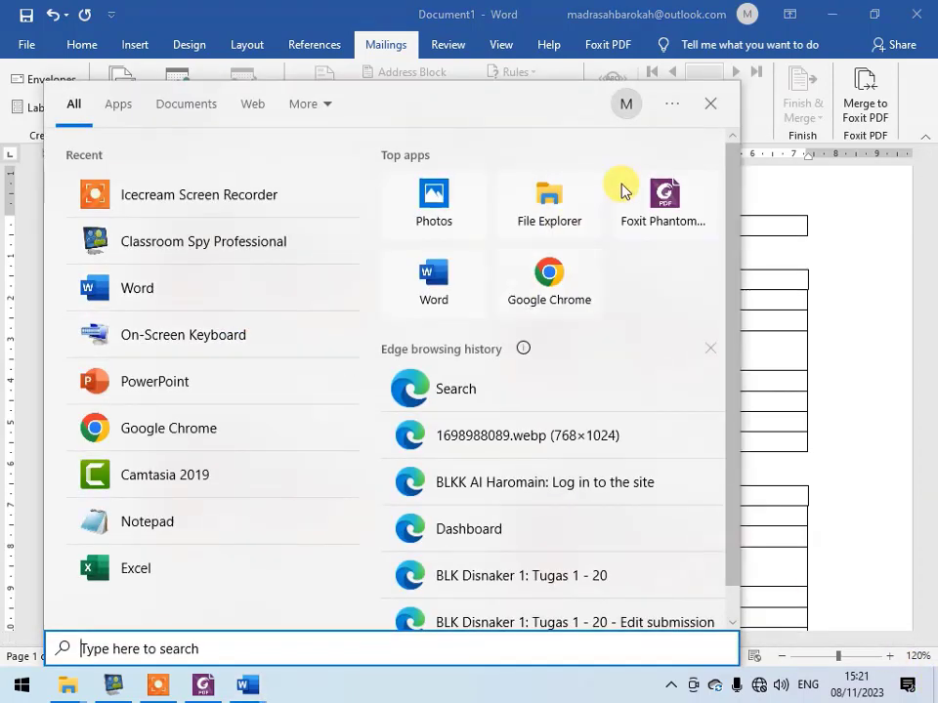
pyautogui.click(830, 305)
pyautogui.click(834, 17)
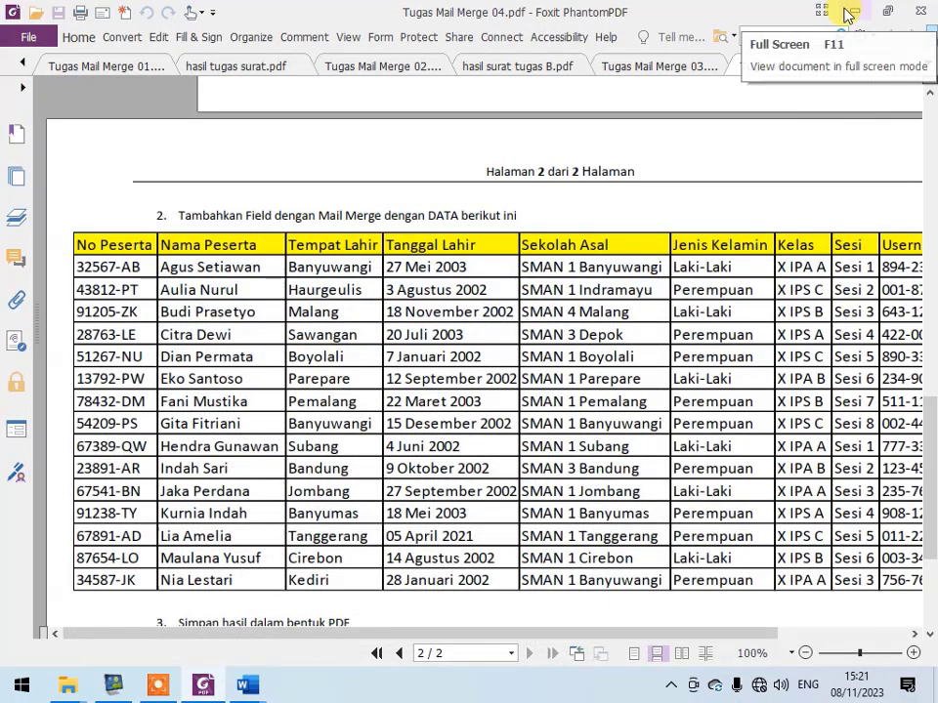
pyautogui.click(848, 15)
pyautogui.click(846, 14)
pyautogui.click(839, 10)
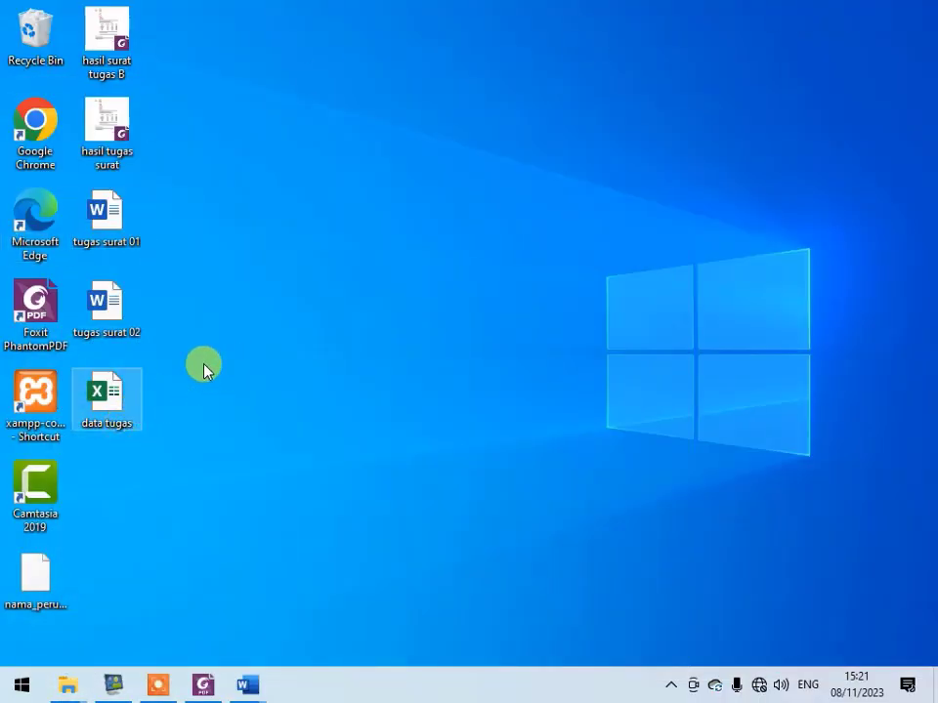
pyautogui.doubleClick(97, 396)
# - Rename the peserta-ujian worksheet as sheet2
pyautogui.click(237, 304)
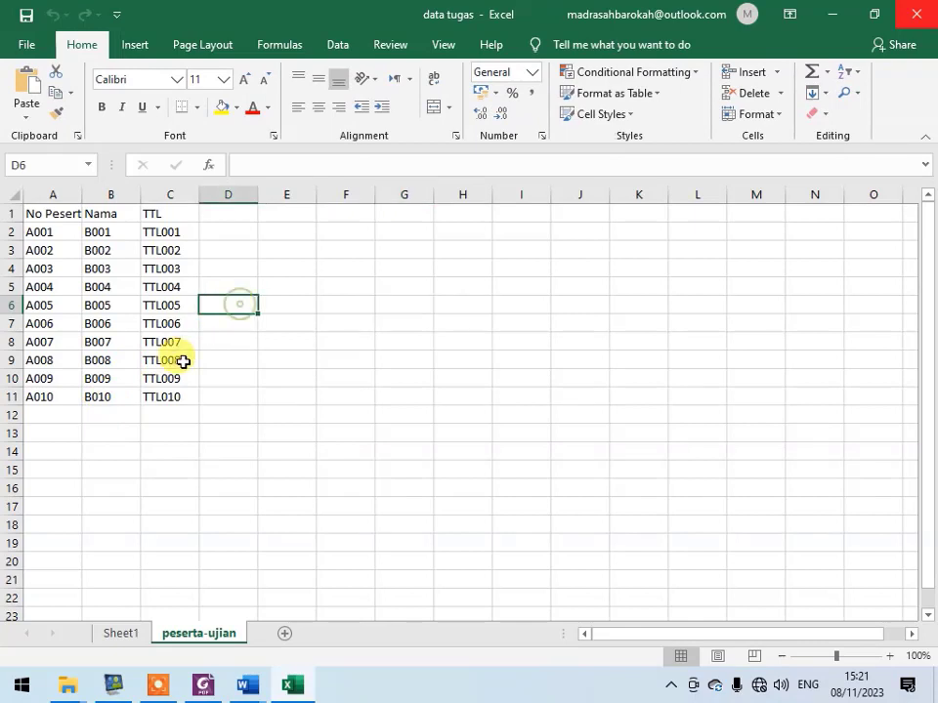
pyautogui.moveTo(45, 214); pyautogui.dragTo(165, 214)
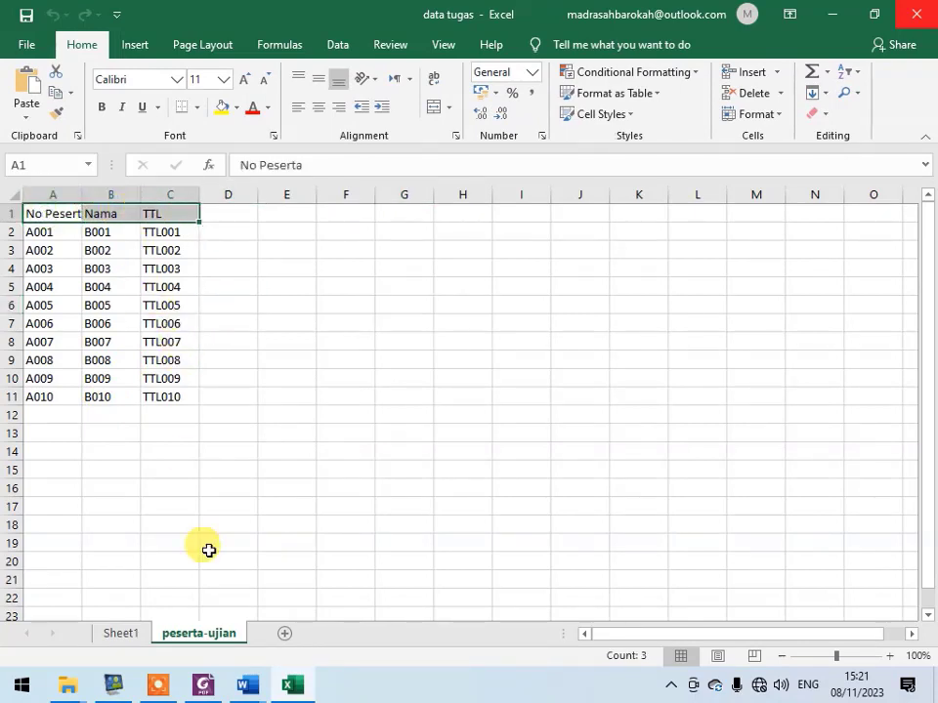
pyautogui.doubleClick(224, 634)
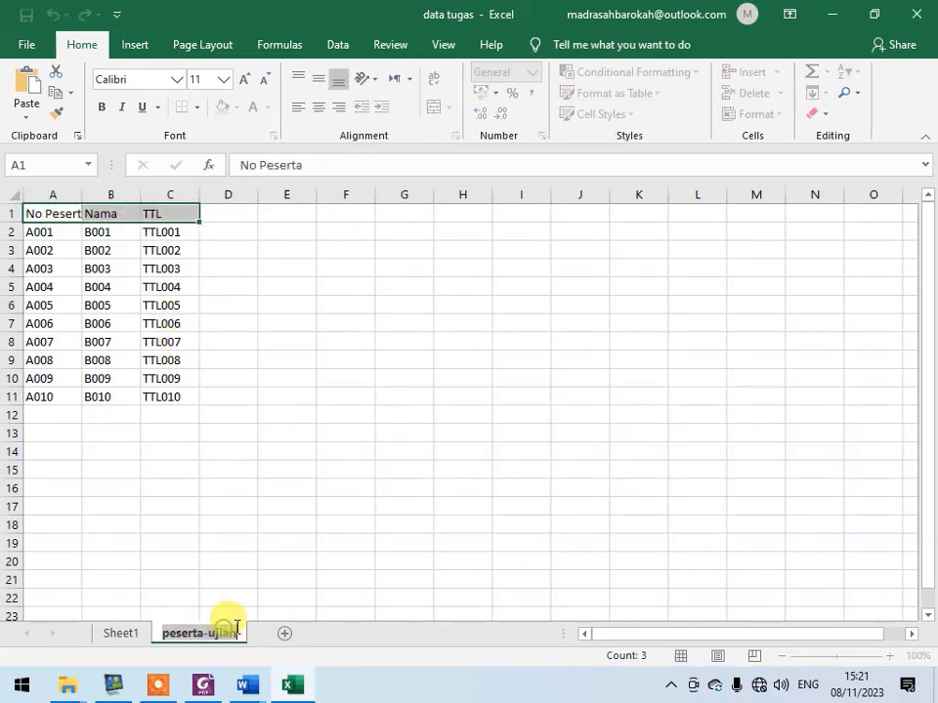
pyautogui.write('sheet2')
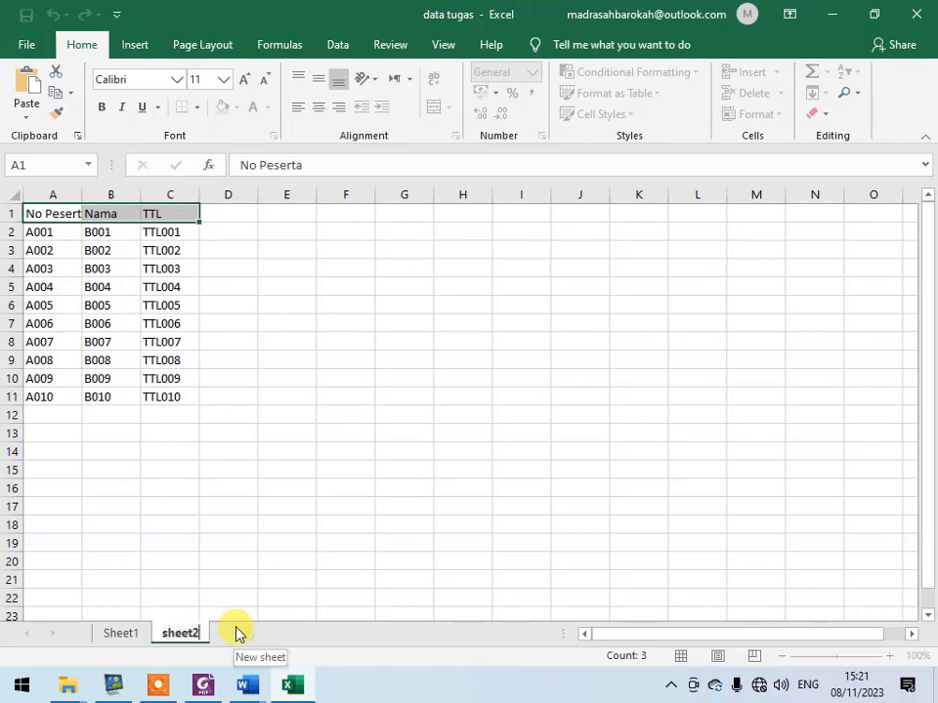
pyautogui.press('Return')
pyautogui.click(284, 467)
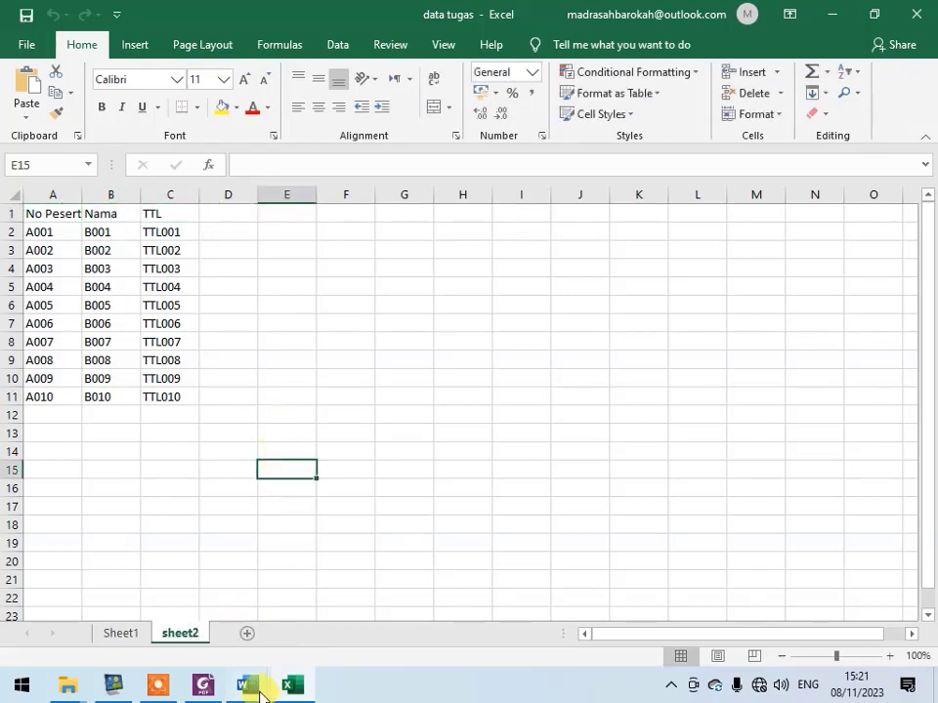
# - Switch to Document1 in Word and try again to use the data tugas workbook on the Desktop as the existing recipient list
pyautogui.moveTo(250, 688)
pyautogui.click(324, 605)
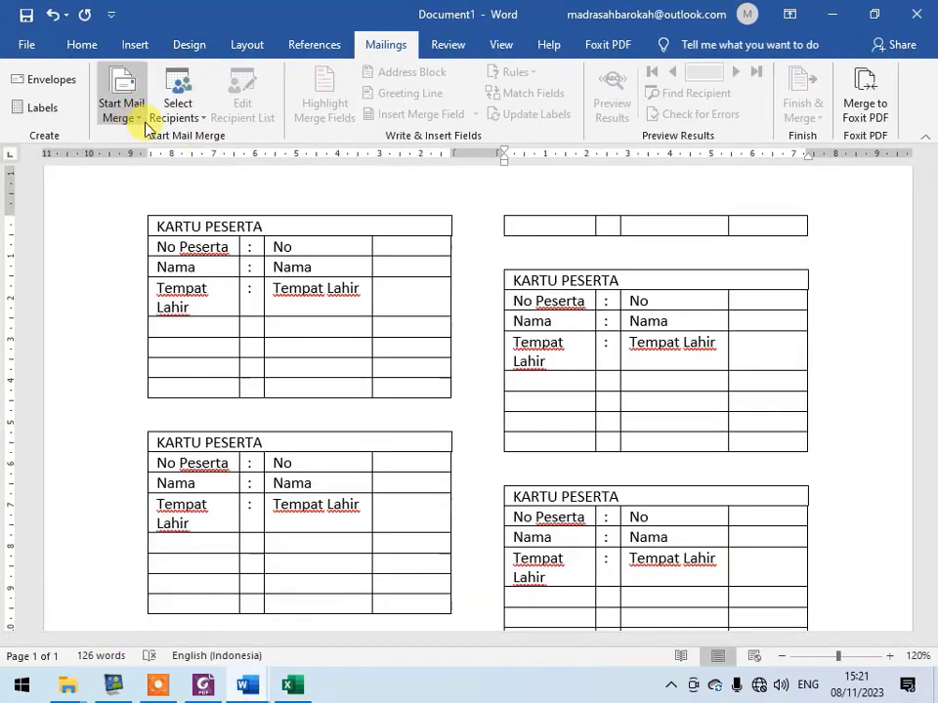
pyautogui.click(184, 119)
pyautogui.click(245, 158)
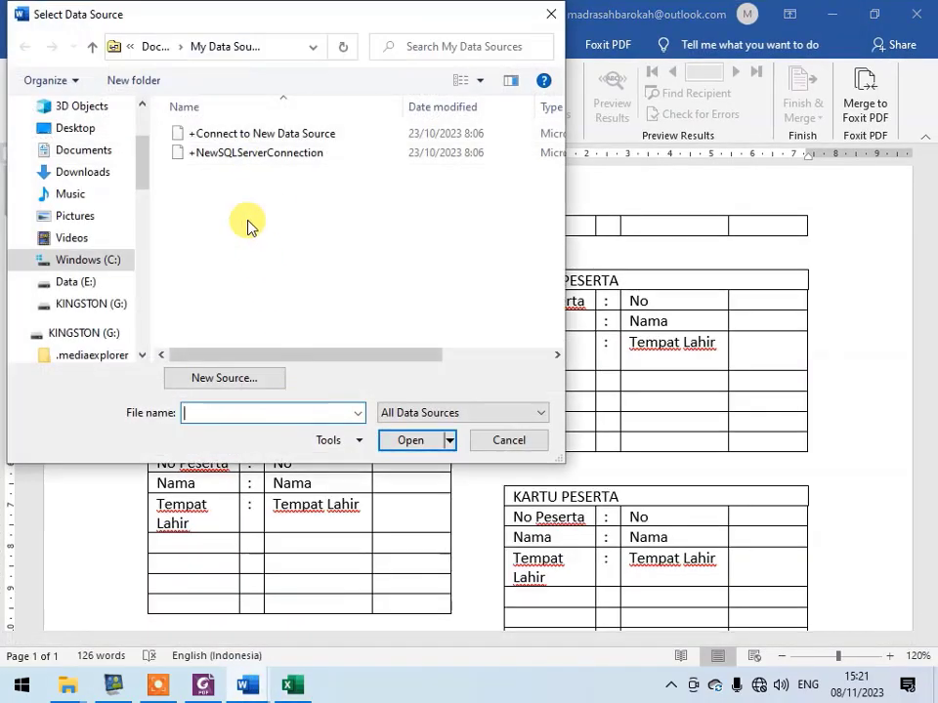
pyautogui.scroll(3, 63, 236)
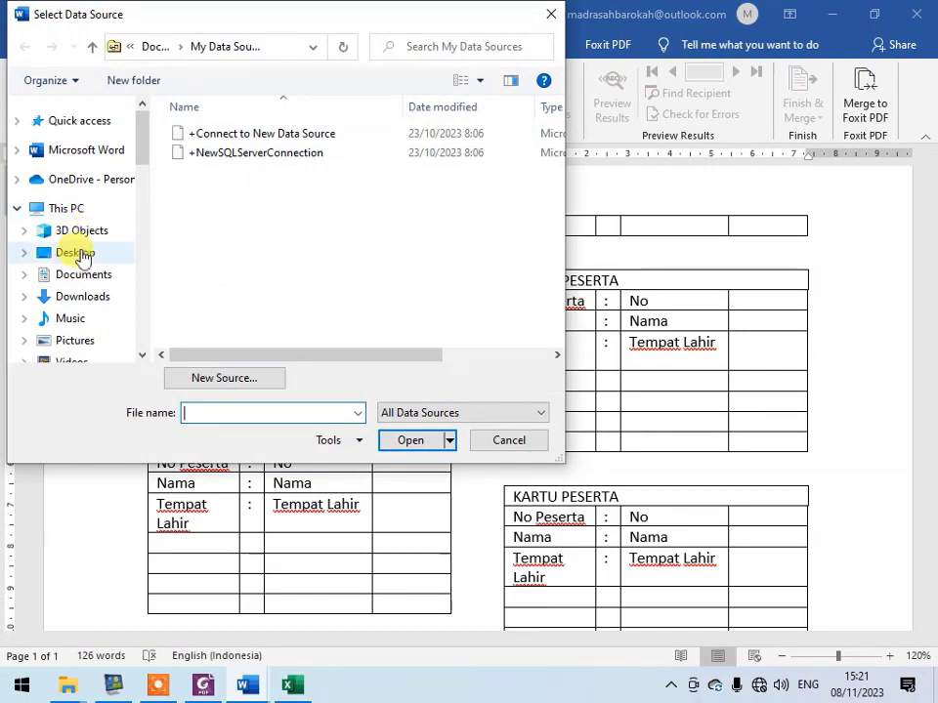
pyautogui.click(80, 254)
pyautogui.click(265, 135)
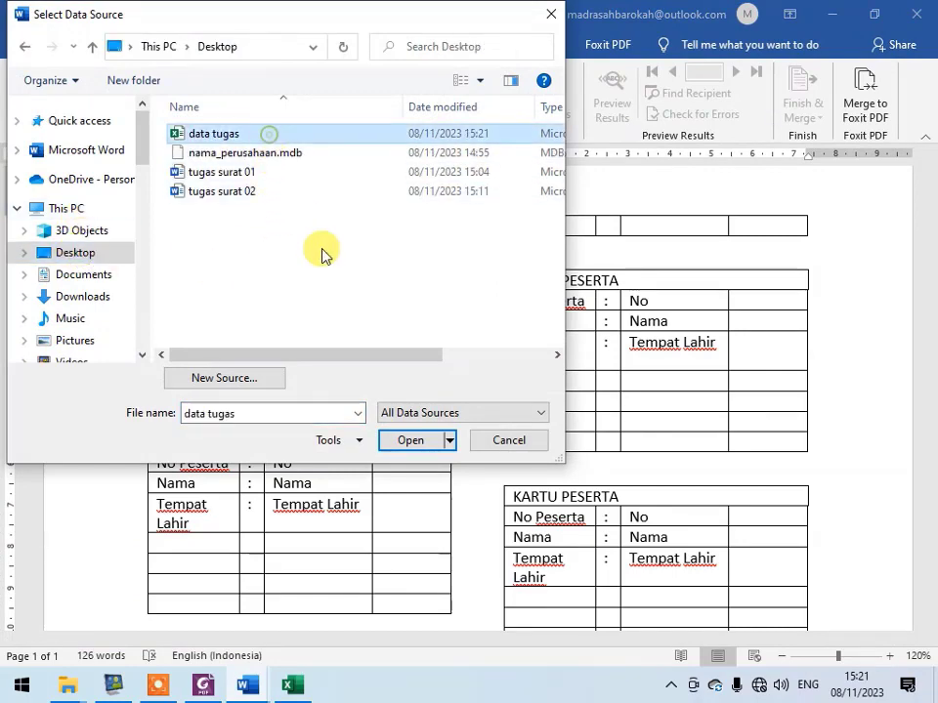
pyautogui.click(411, 441)
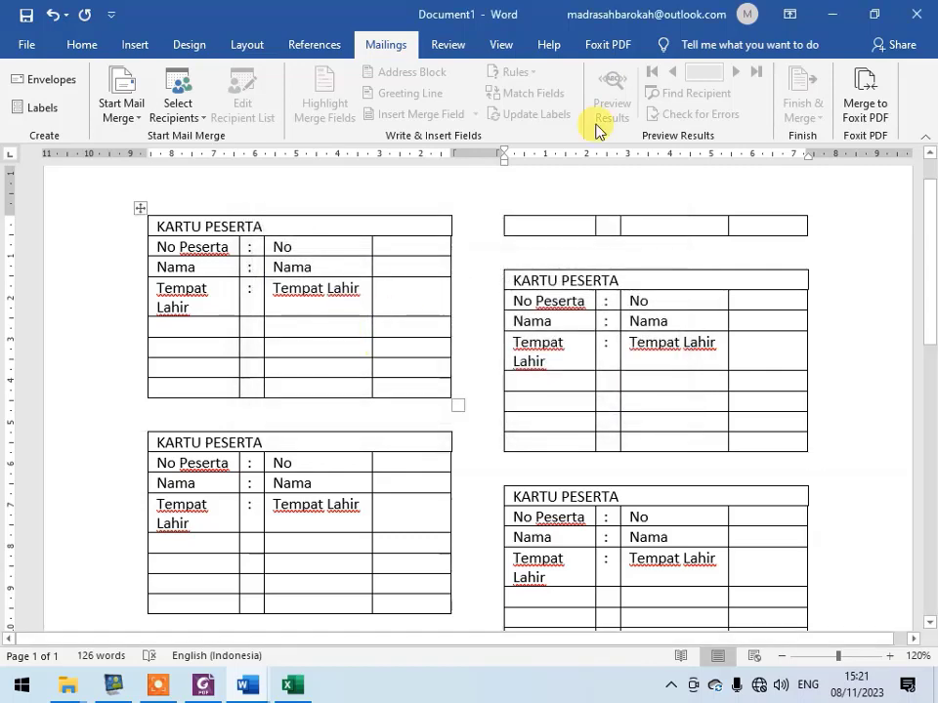
# - Switch to Excel and copy the participant table A1:C11 from sheet2 into cell A1 of a new blank workbook
pyautogui.click(831, 14)
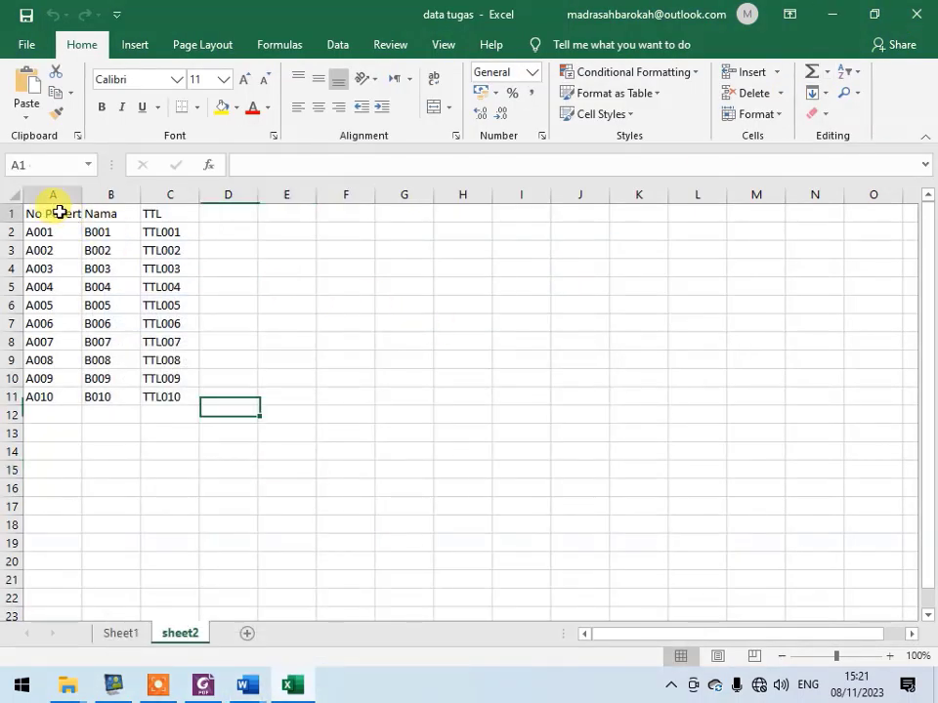
pyautogui.moveTo(58, 210); pyautogui.dragTo(178, 398)
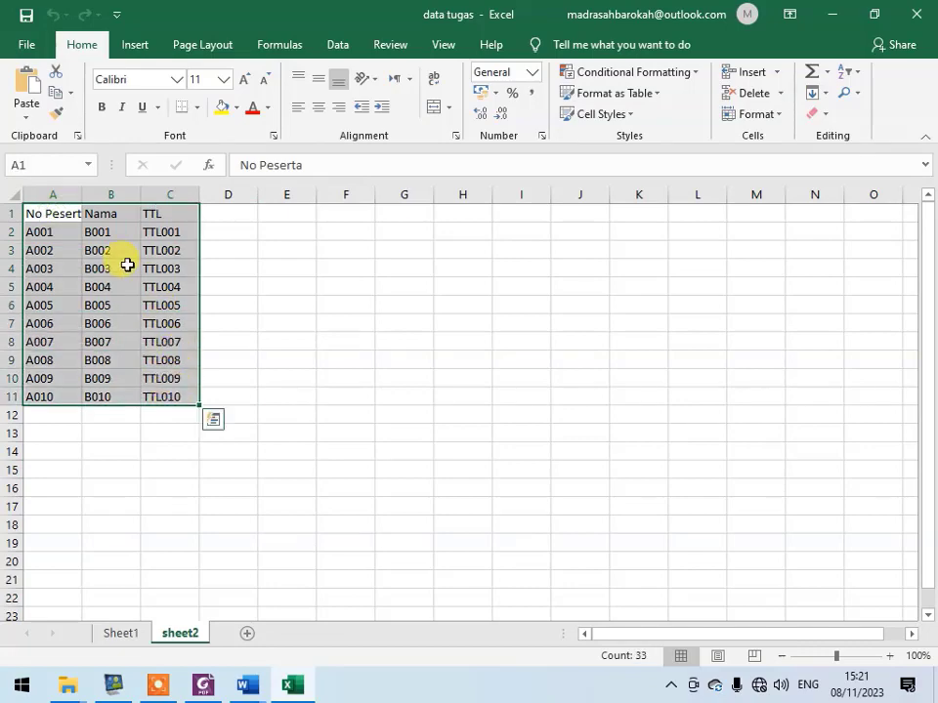
pyautogui.click(53, 93)
pyautogui.click(35, 38)
pyautogui.click(84, 128)
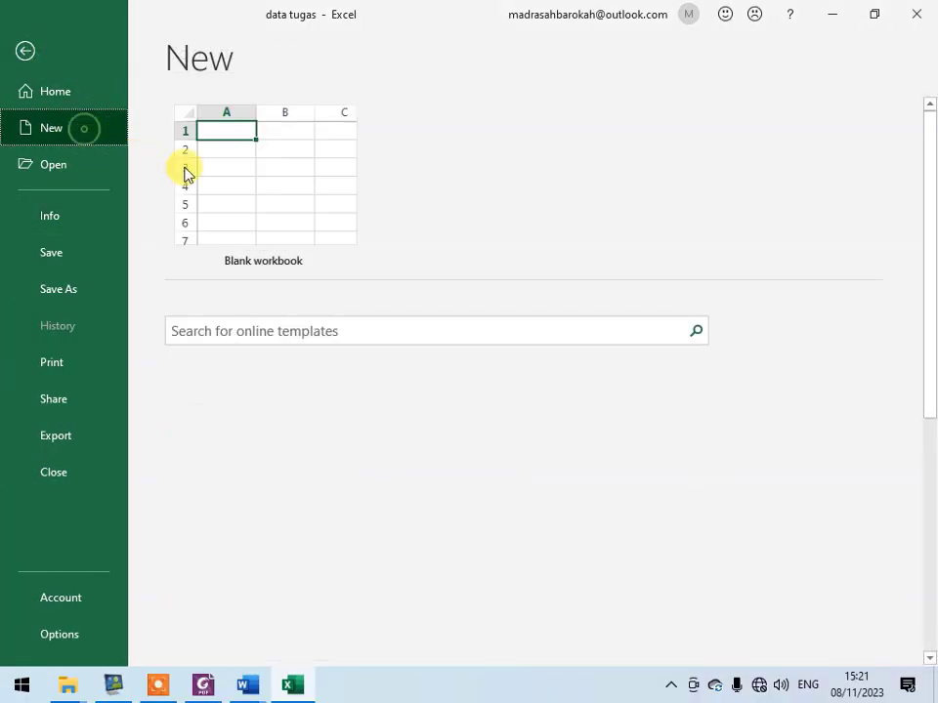
pyautogui.click(322, 172)
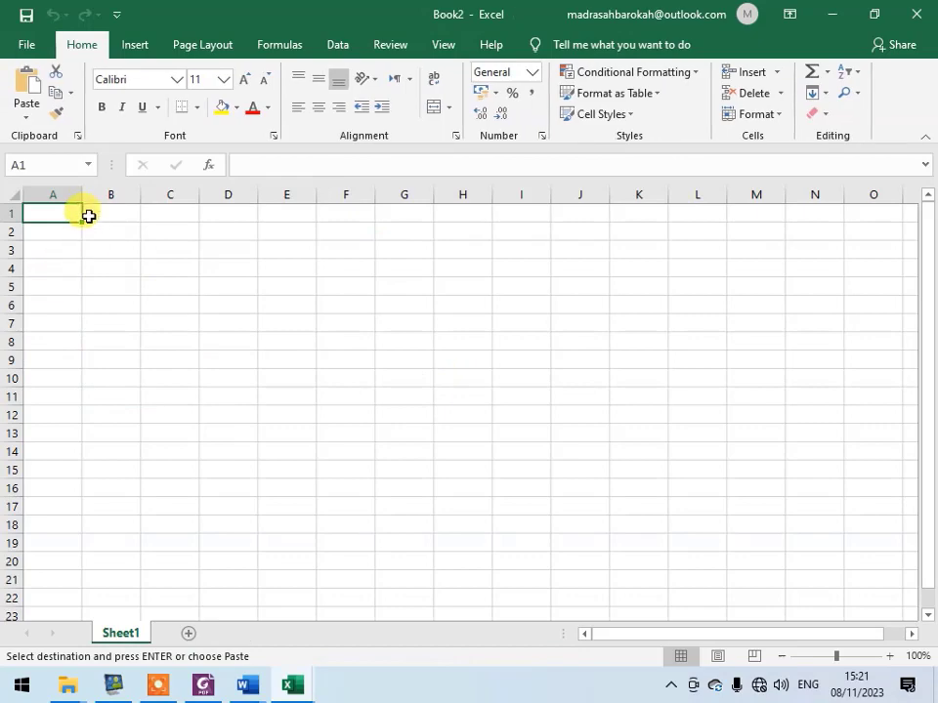
pyautogui.click(30, 88)
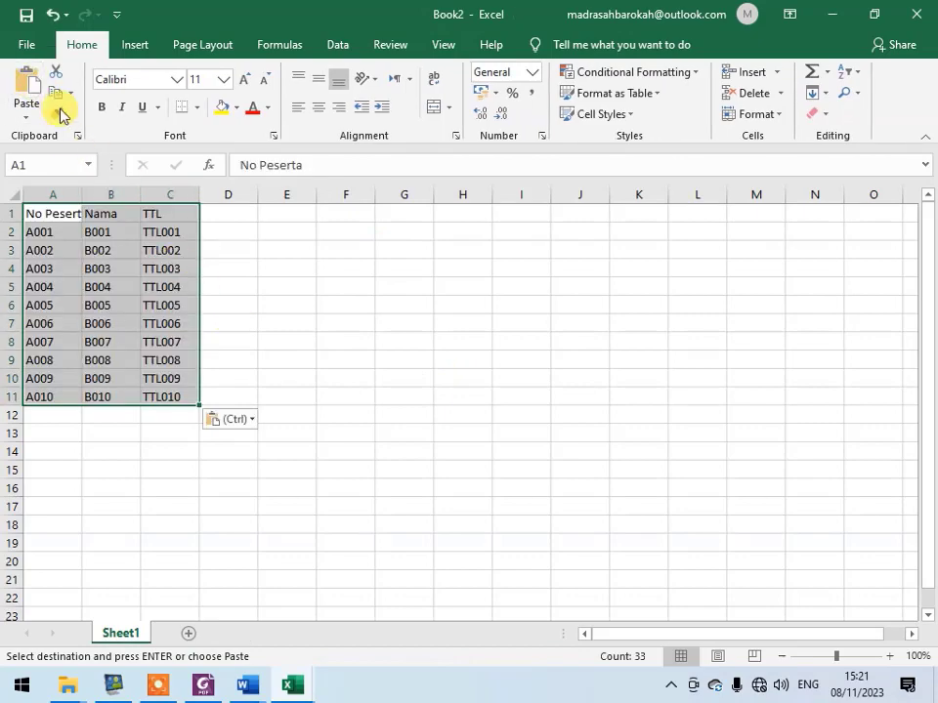
# - Save the new workbook to the Desktop as data peserta
pyautogui.click(27, 15)
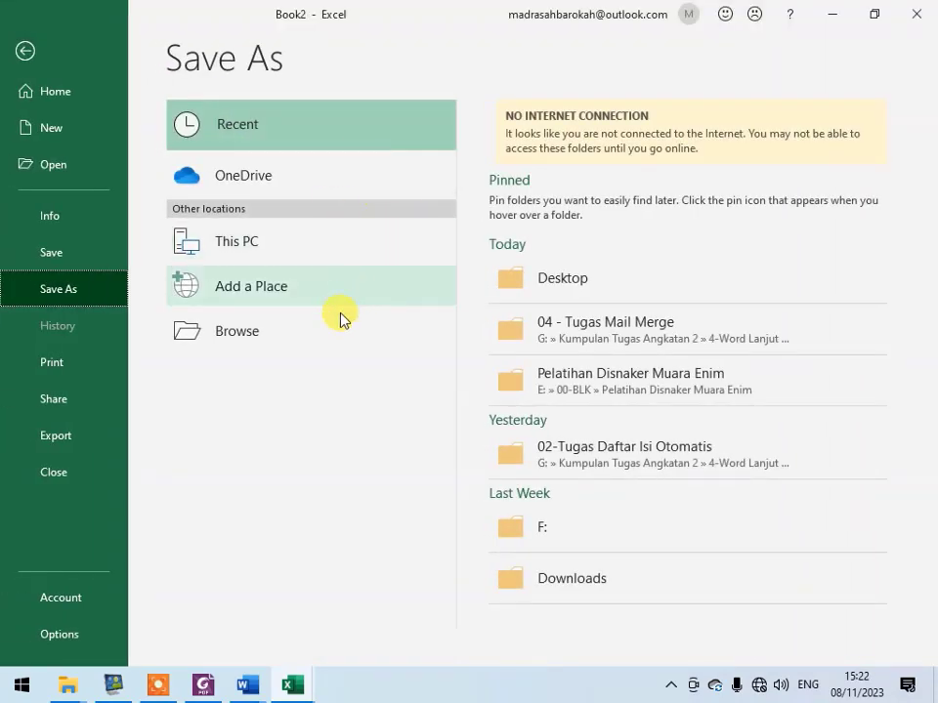
pyautogui.click(576, 293)
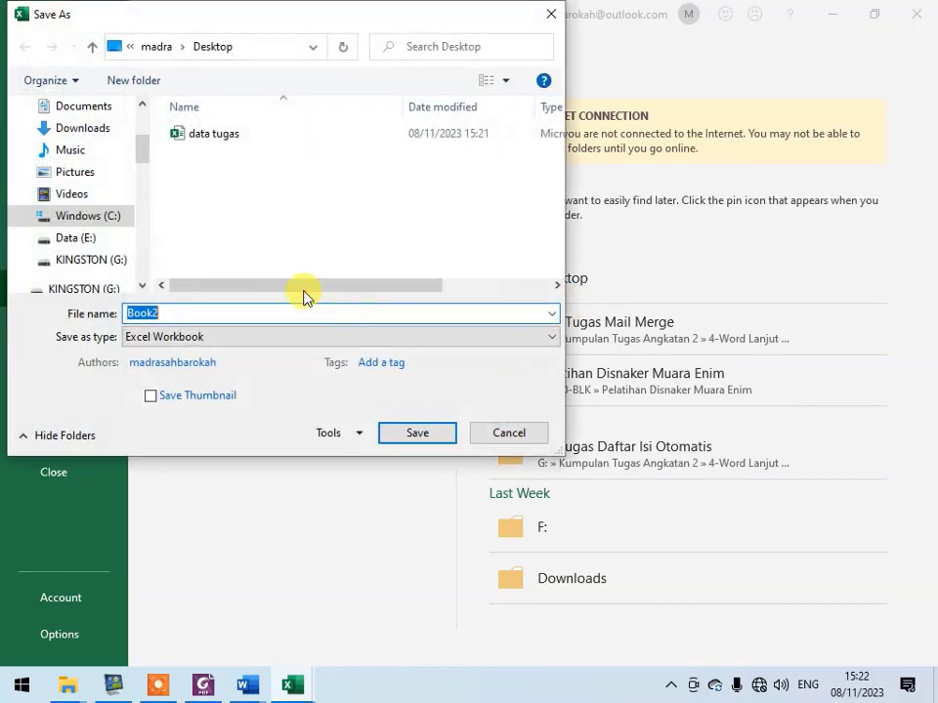
pyautogui.write('data peserta')
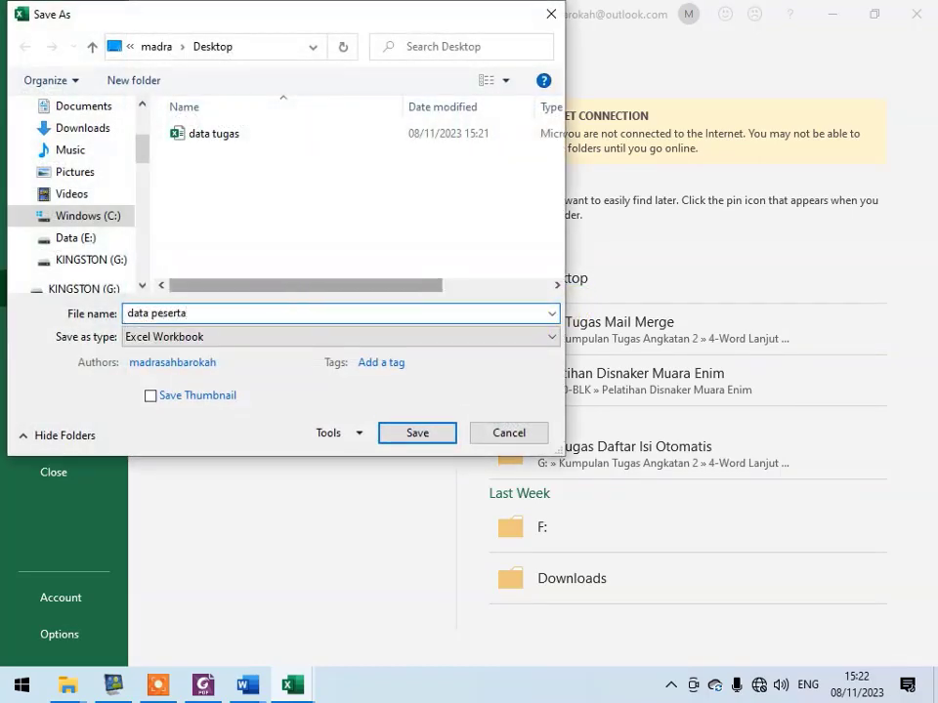
pyautogui.click(409, 436)
# - Switch to Document1 in Word and link Sheet1$ of the data peserta workbook on the Desktop as the recipient list
pyautogui.click(247, 691)
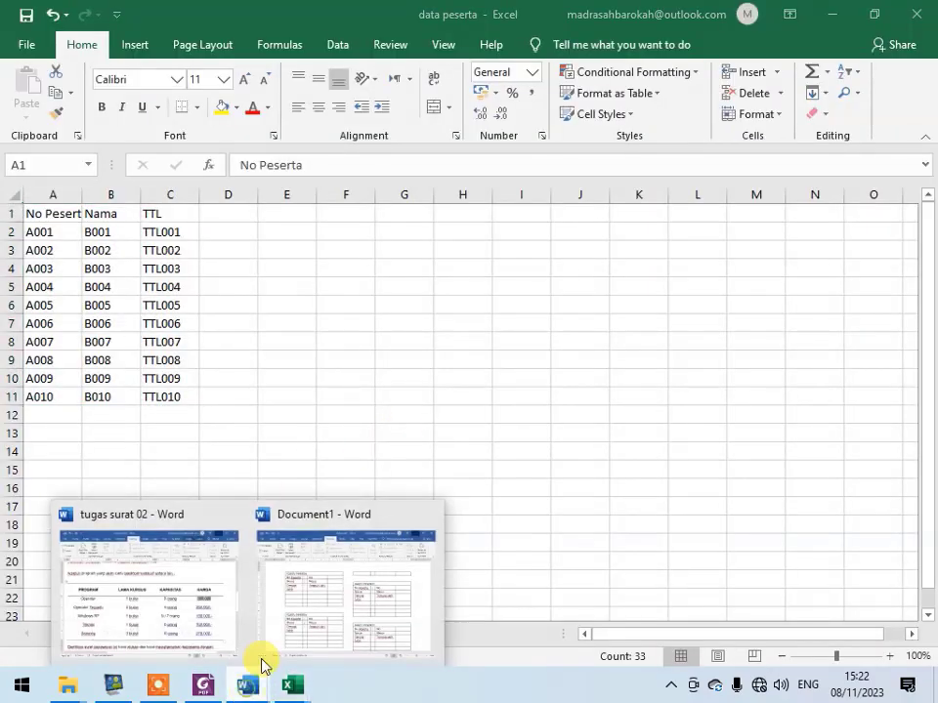
pyautogui.click(333, 583)
pyautogui.click(281, 247)
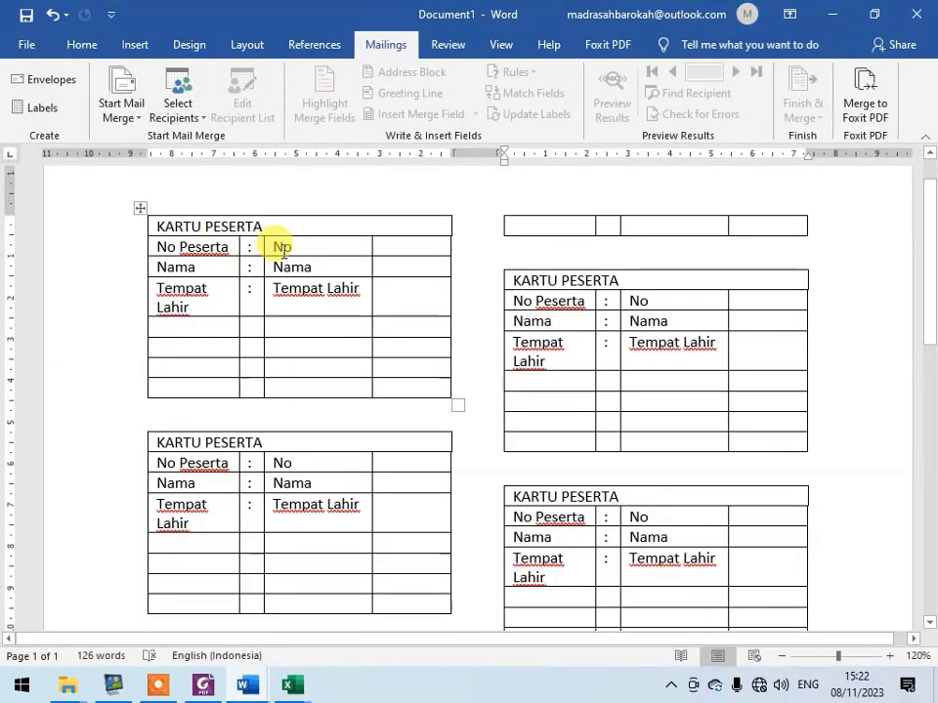
pyautogui.click(176, 115)
pyautogui.click(220, 158)
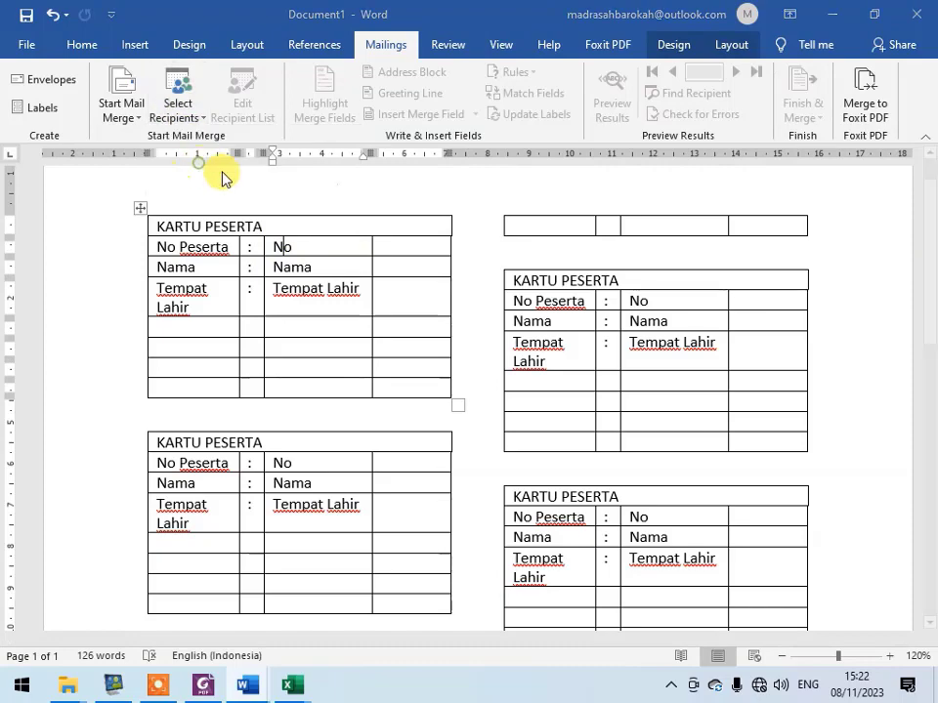
pyautogui.scroll(1, 75, 195)
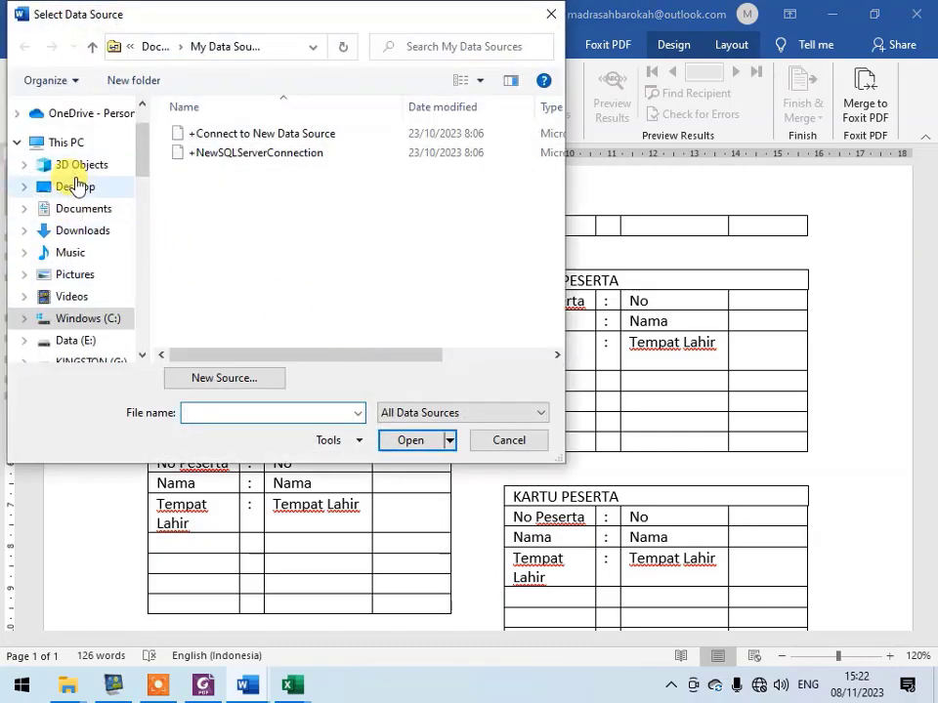
pyautogui.click(75, 186)
pyautogui.click(238, 135)
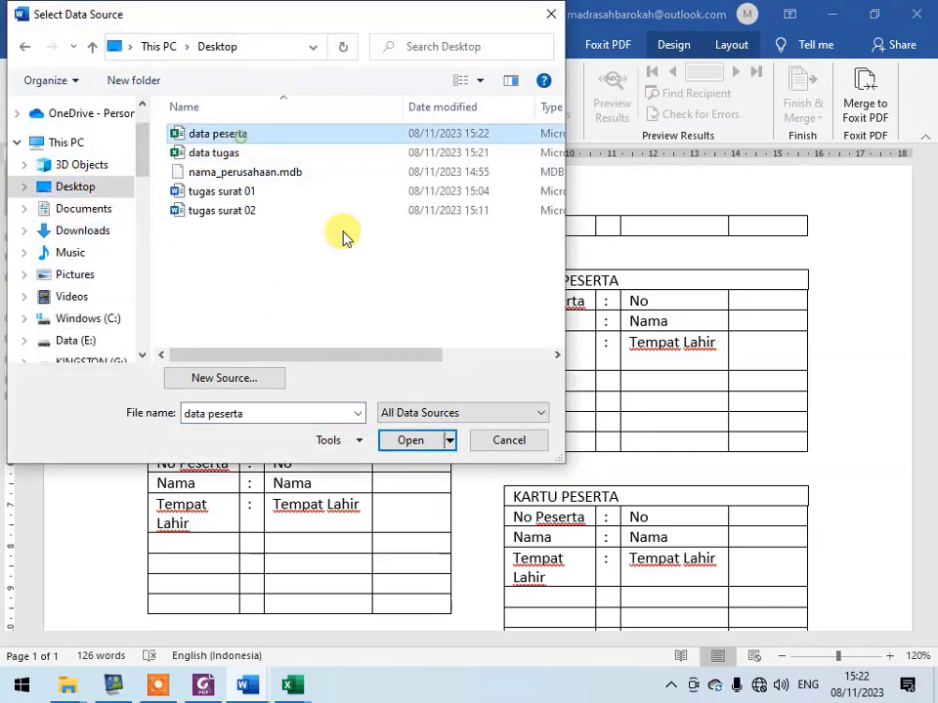
pyautogui.click(429, 443)
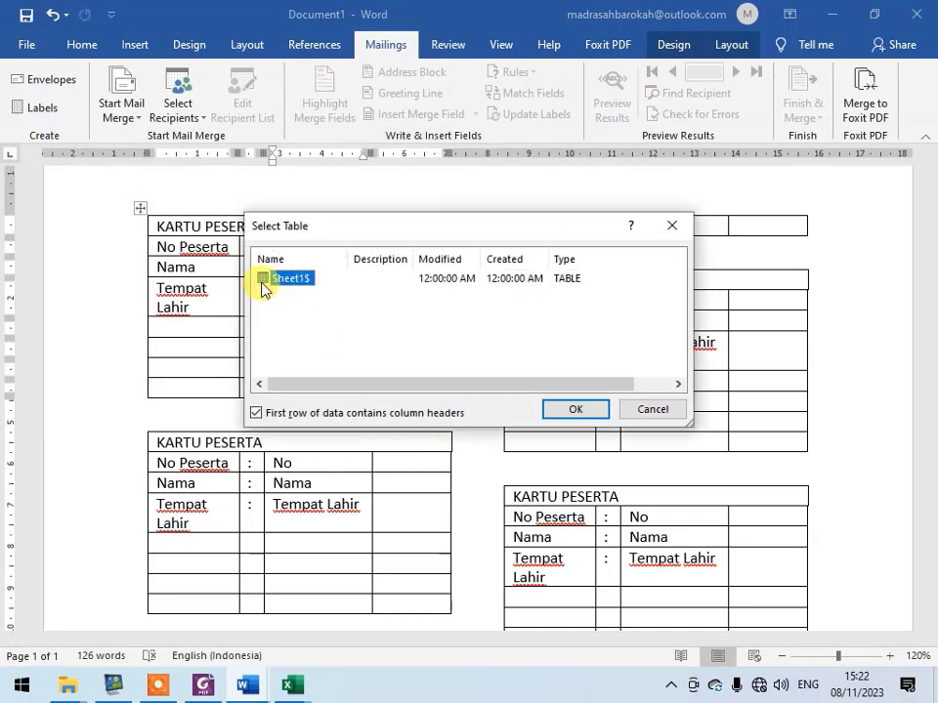
pyautogui.click(584, 412)
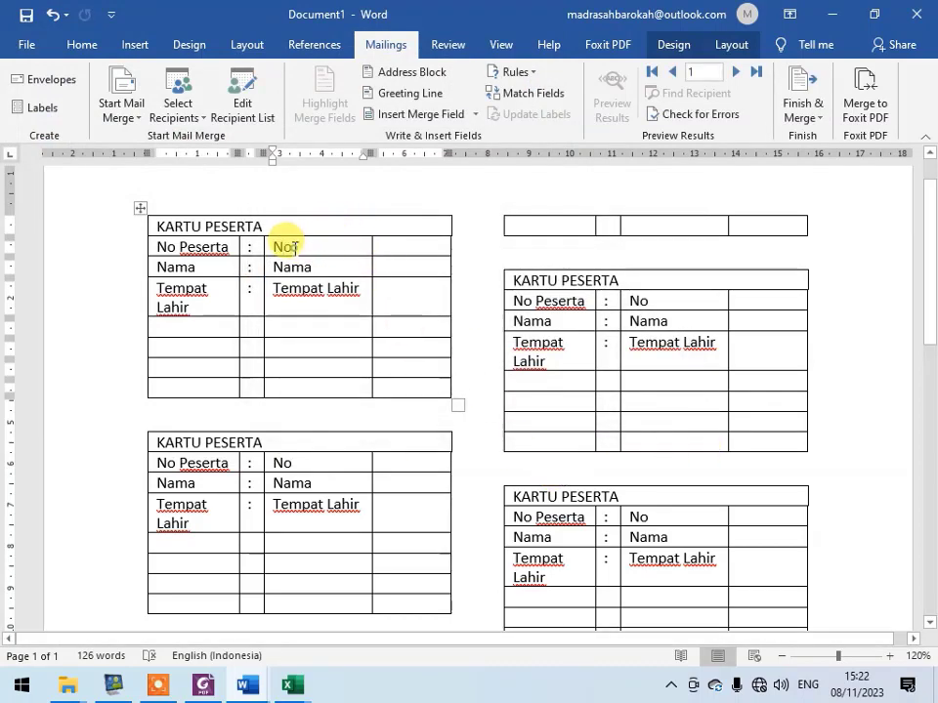
# - Replace the No and Nama placeholders in the first Kartu Peserta card with the No_Peserta and Nama merge fields
pyautogui.doubleClick(280, 248)
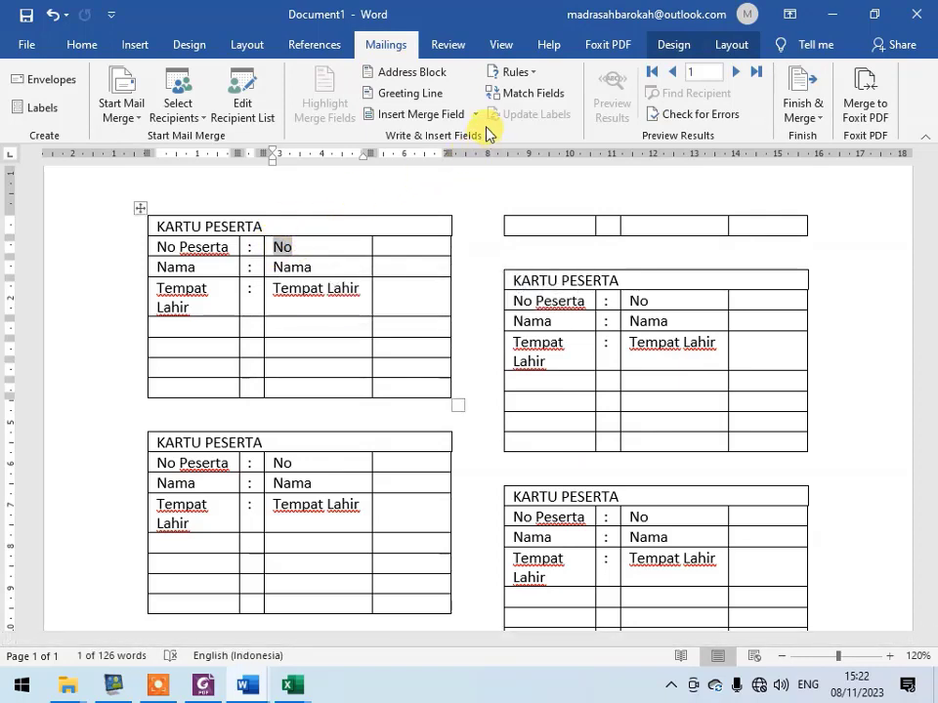
pyautogui.click(476, 115)
pyautogui.click(416, 138)
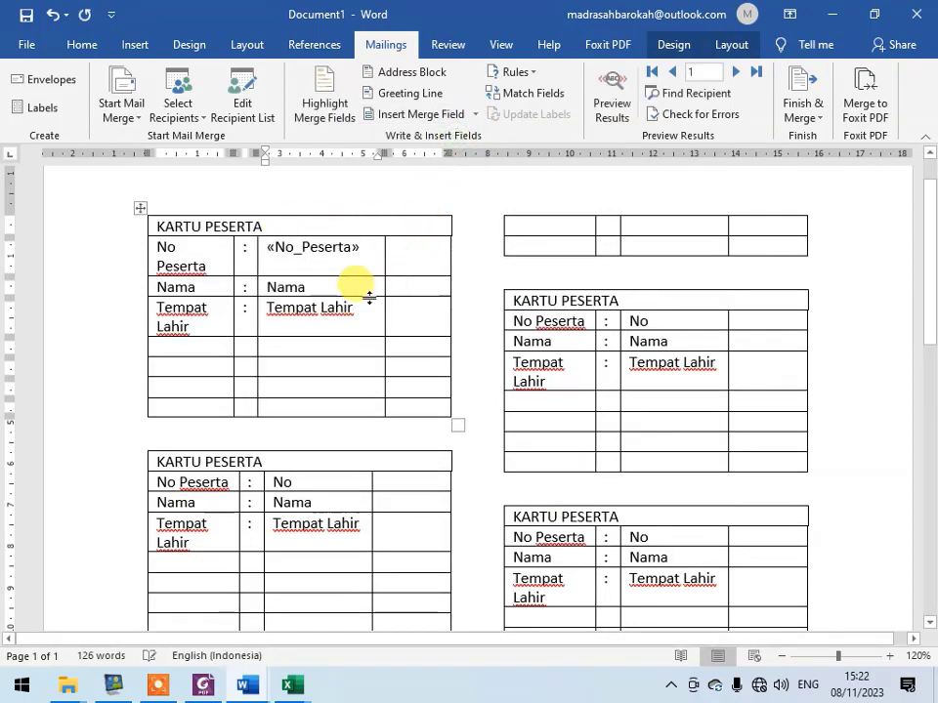
pyautogui.doubleClick(285, 286)
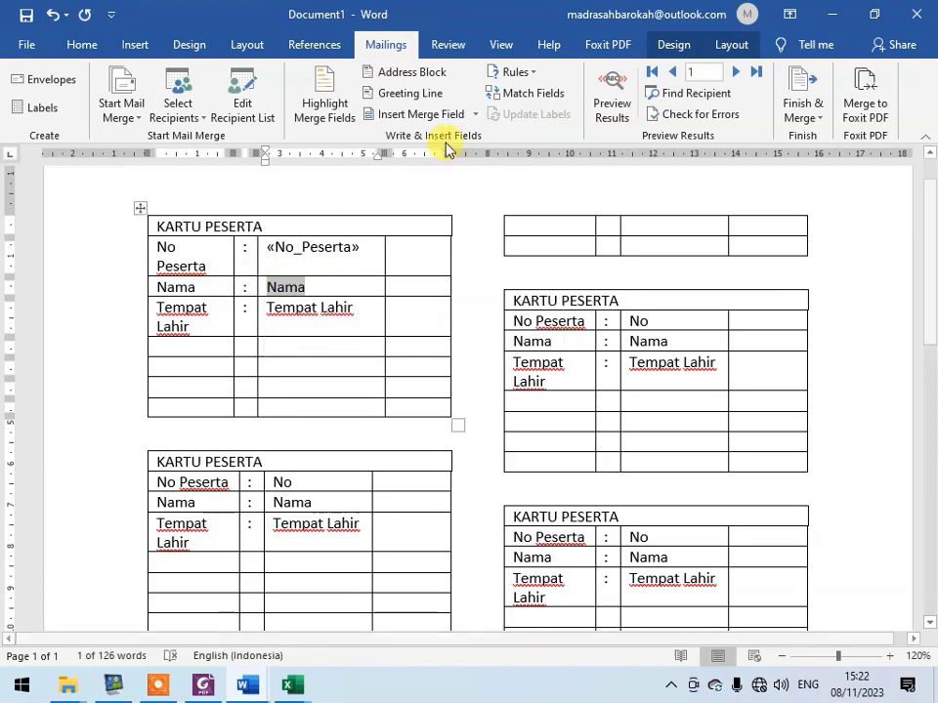
pyautogui.click(476, 114)
pyautogui.click(449, 170)
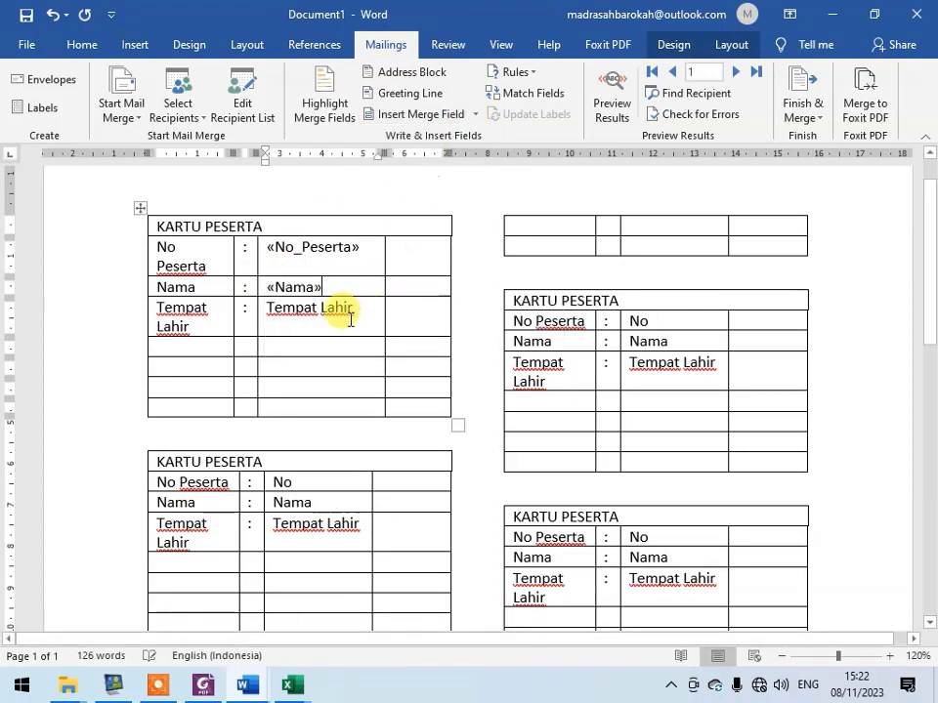
# - Replace the first card's Tempat Lahir placeholder with the TTL merge field and preview the merge results
pyautogui.moveTo(354, 308); pyautogui.dragTo(269, 308)
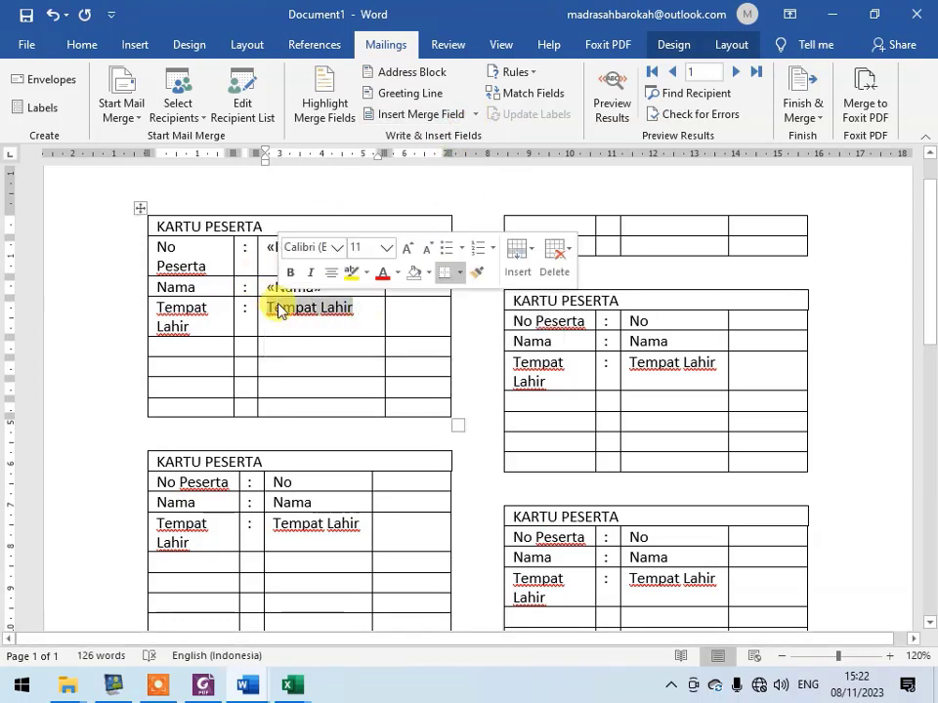
pyautogui.click(478, 114)
pyautogui.click(444, 181)
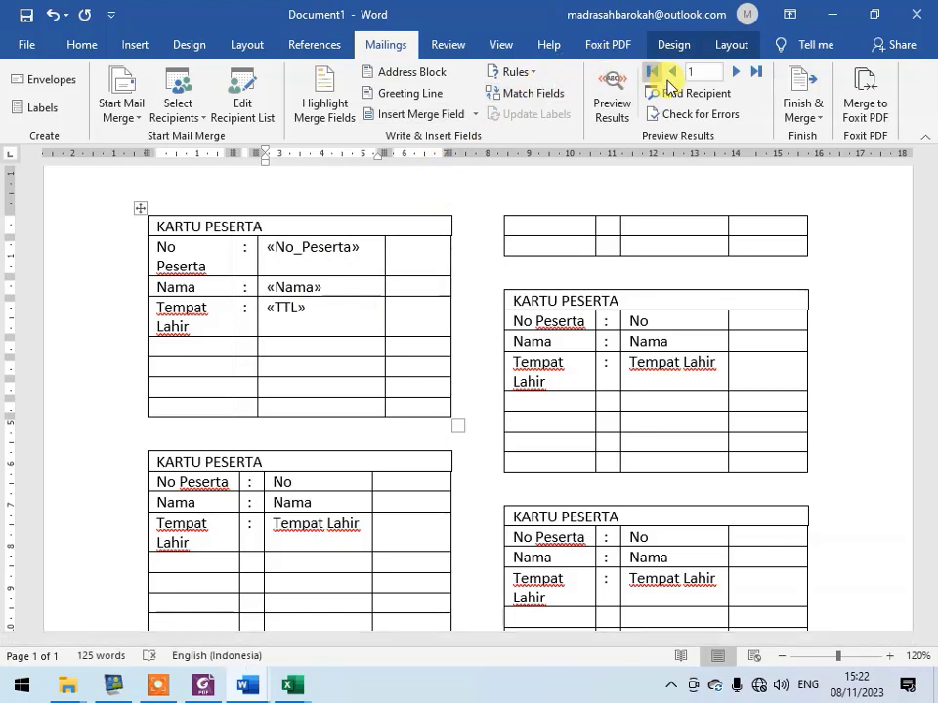
pyautogui.click(613, 86)
pyautogui.click(298, 248)
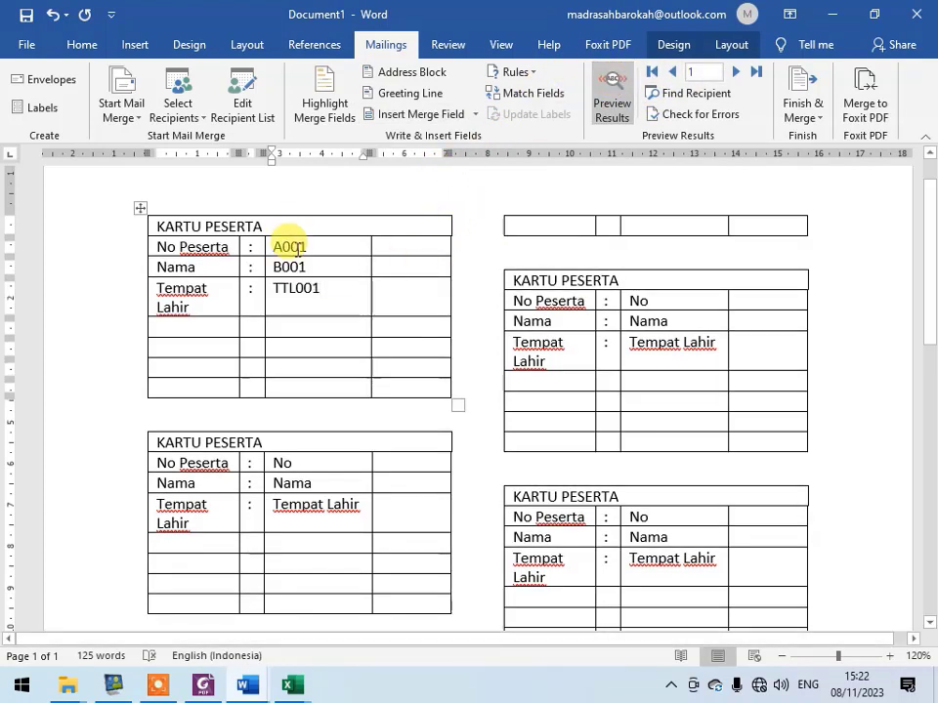
# - Clear the No, Nama and Tempat Lahir placeholders from the Kartu Peserta card directly below the first one
pyautogui.click(293, 295)
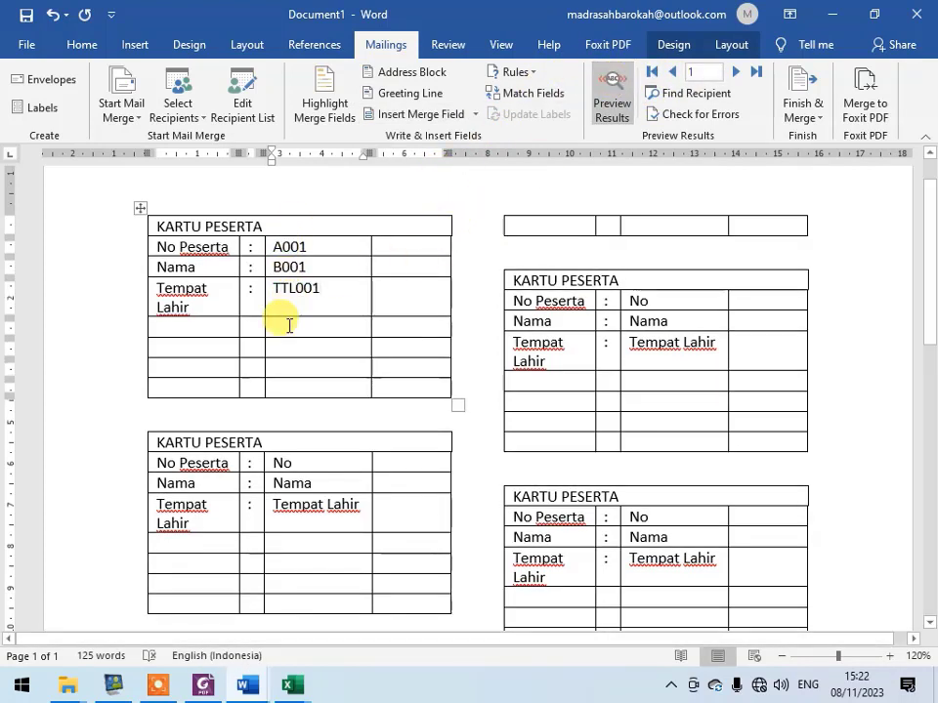
pyautogui.click(294, 315)
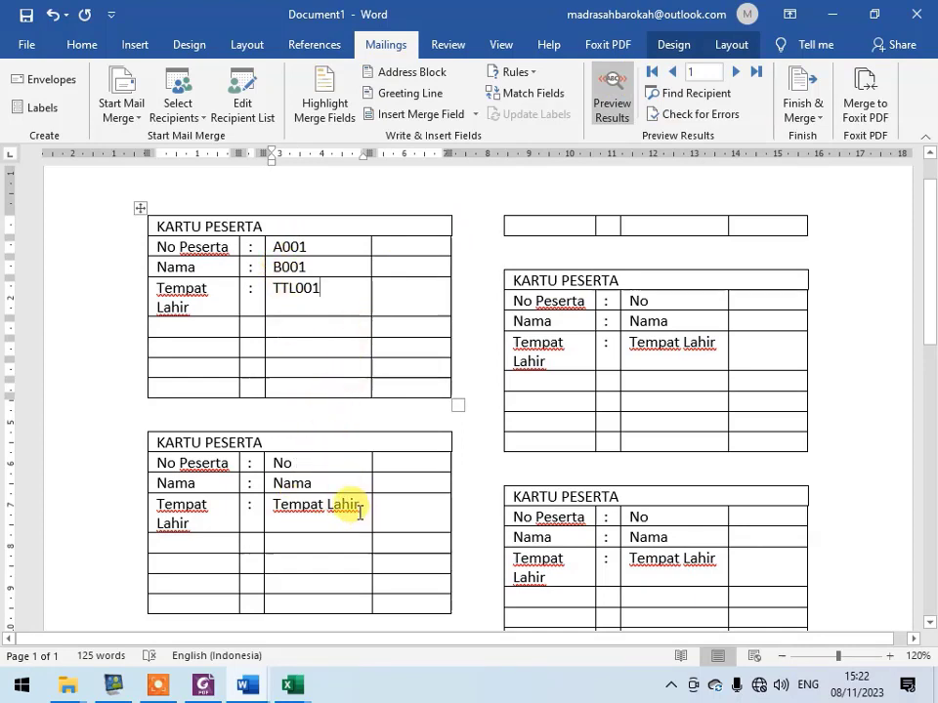
pyautogui.moveTo(359, 513); pyautogui.dragTo(280, 466)
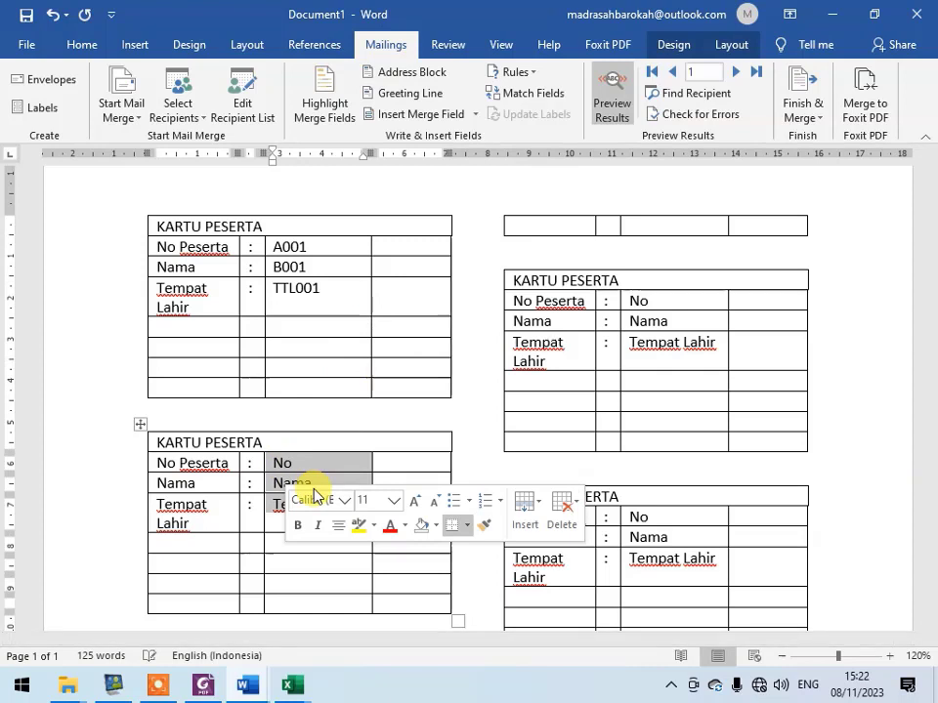
pyautogui.press('Delete')
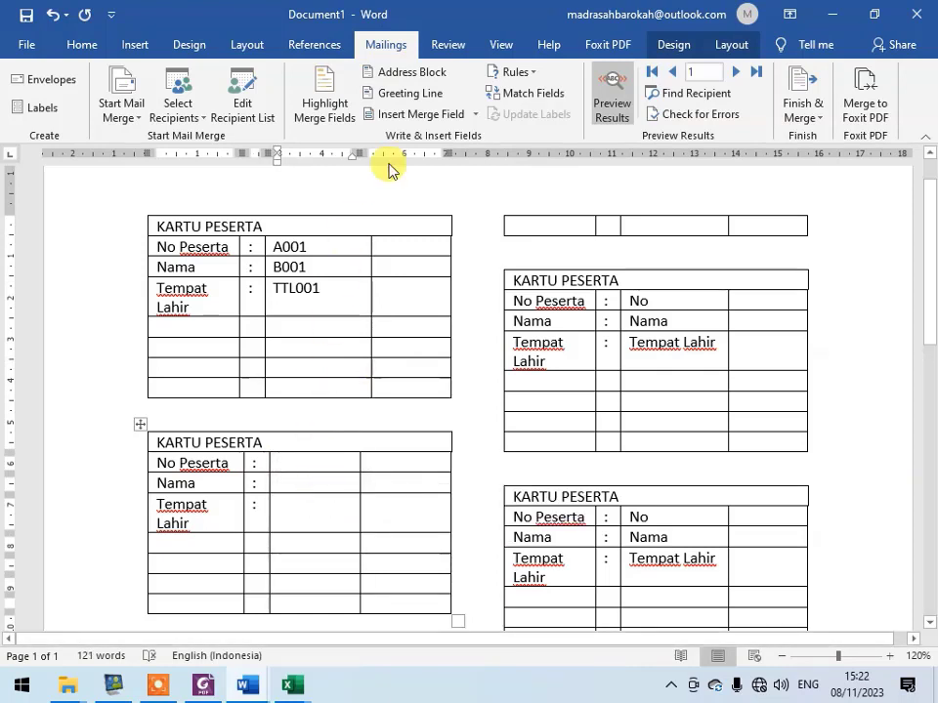
# - Turn off the results preview and insert the No_Peserta and Nama merge fields into the matching rows of the card below the first
pyautogui.click(618, 96)
pyautogui.click(477, 121)
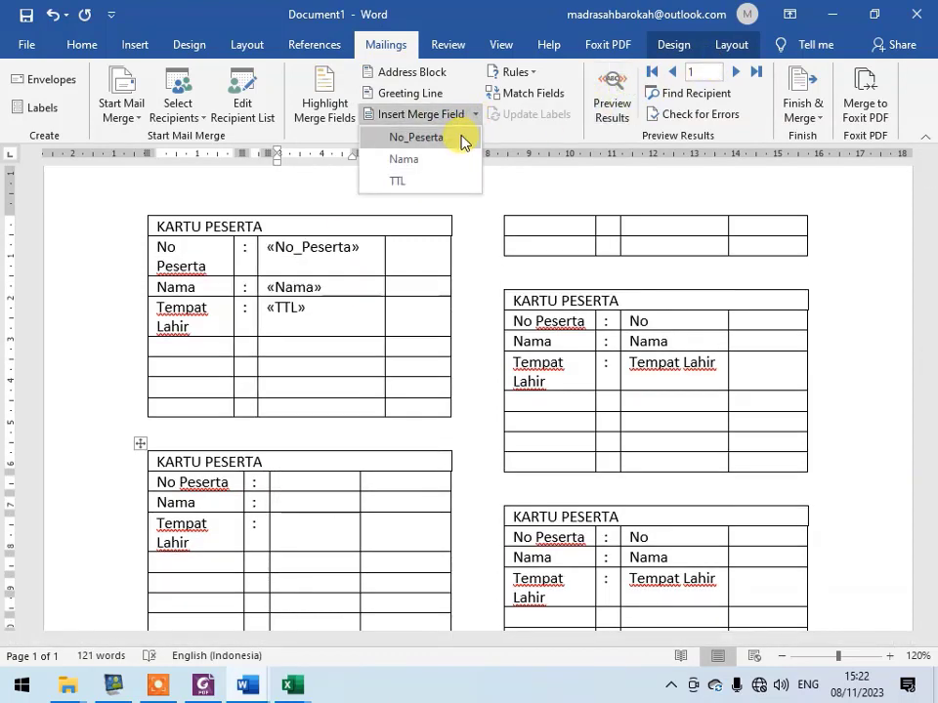
pyautogui.click(461, 138)
pyautogui.click(314, 522)
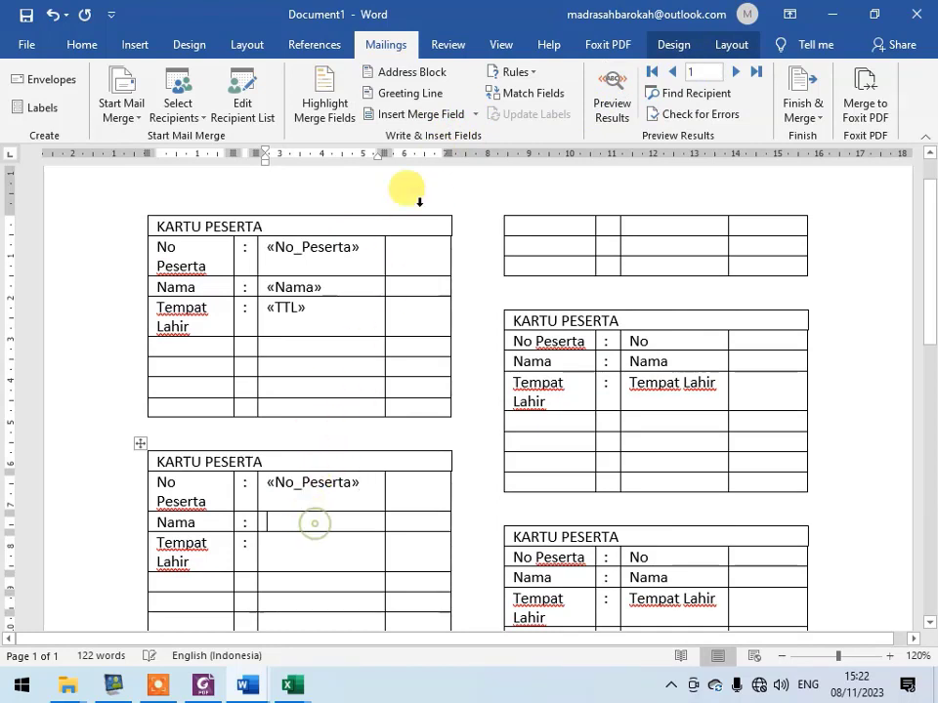
pyautogui.click(475, 116)
pyautogui.click(455, 160)
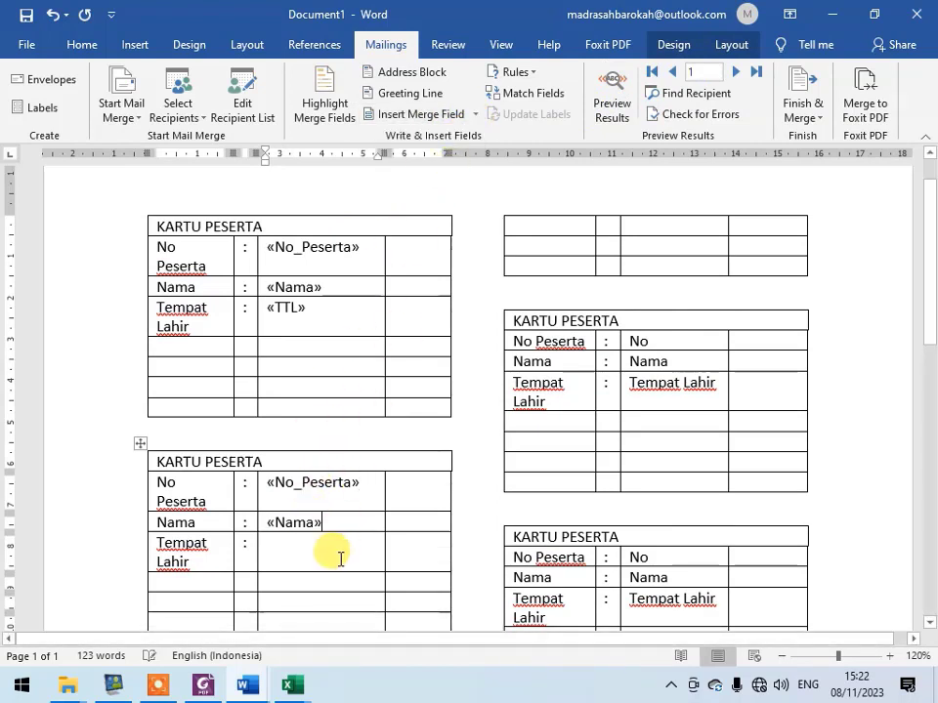
# - Insert the TTL merge field in the same card's Tempat Lahir row and preview the merge results
pyautogui.press('Down')
pyautogui.click(478, 119)
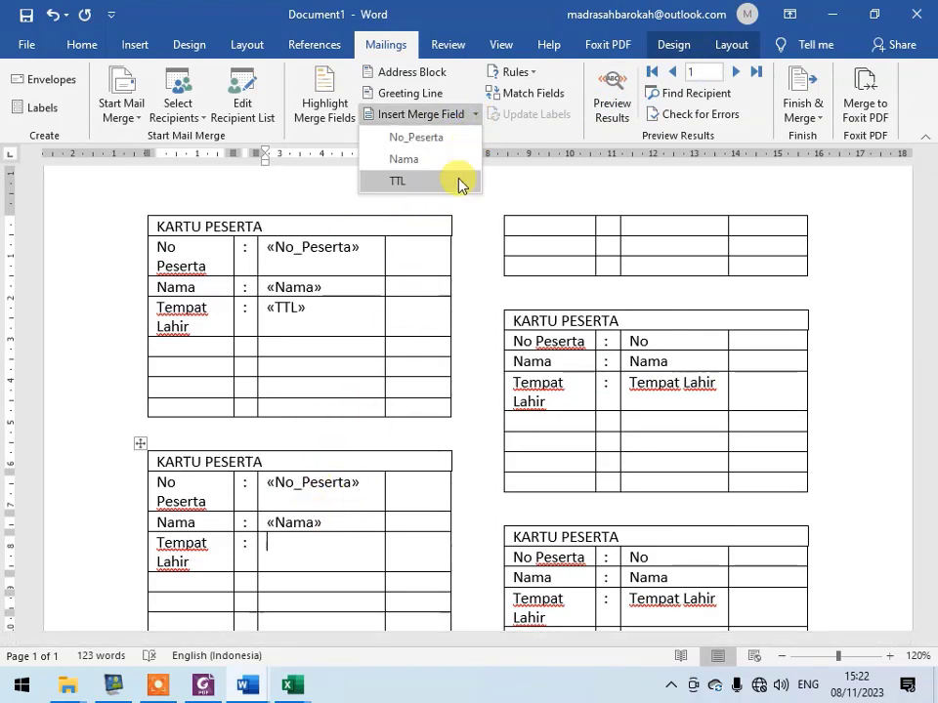
pyautogui.click(456, 180)
pyautogui.click(622, 119)
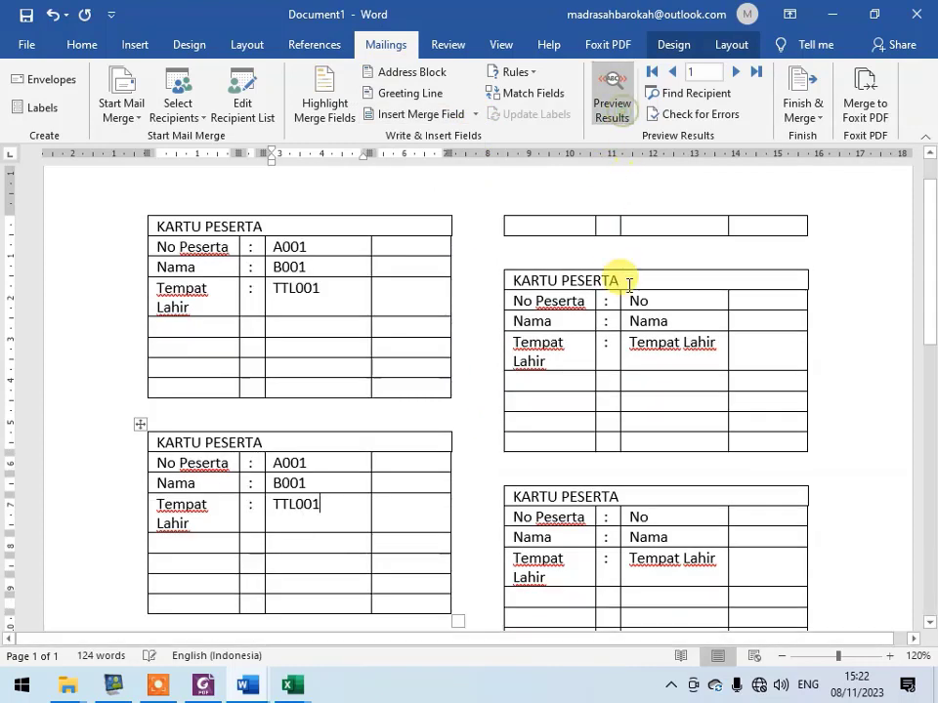
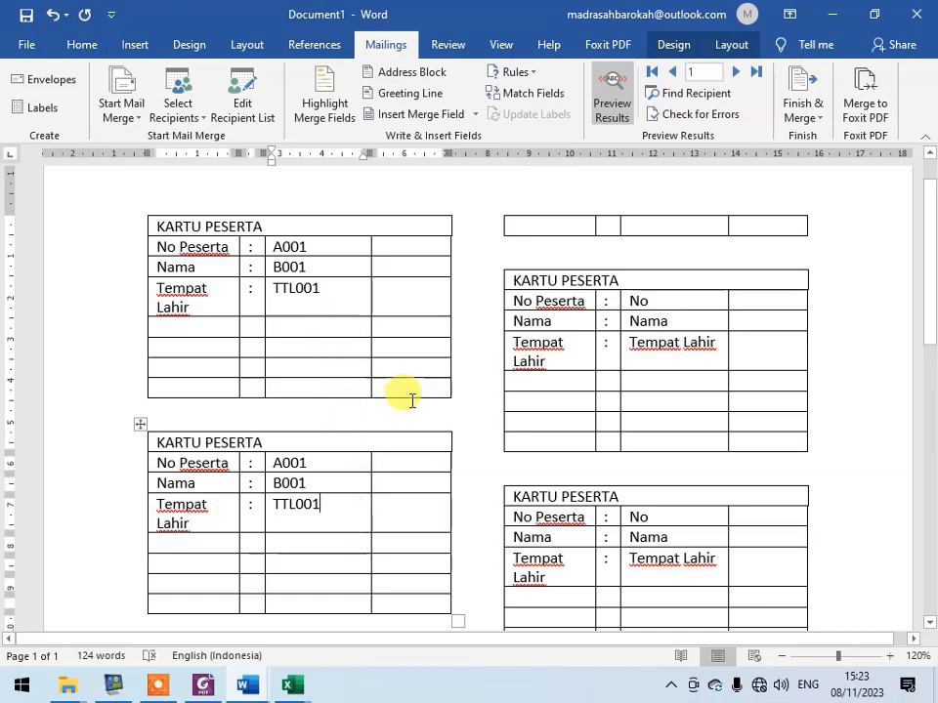
# - Insert a Next Record rule before the No_Peserta field in the second Kartu Peserta card and preview the merge results
pyautogui.click(295, 447)
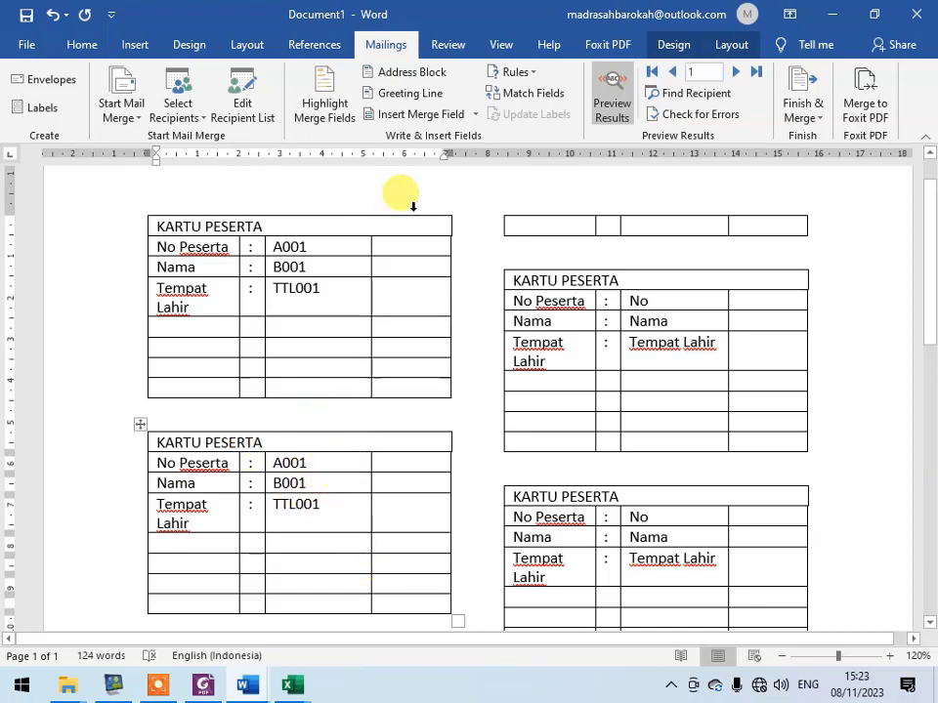
pyautogui.click(611, 112)
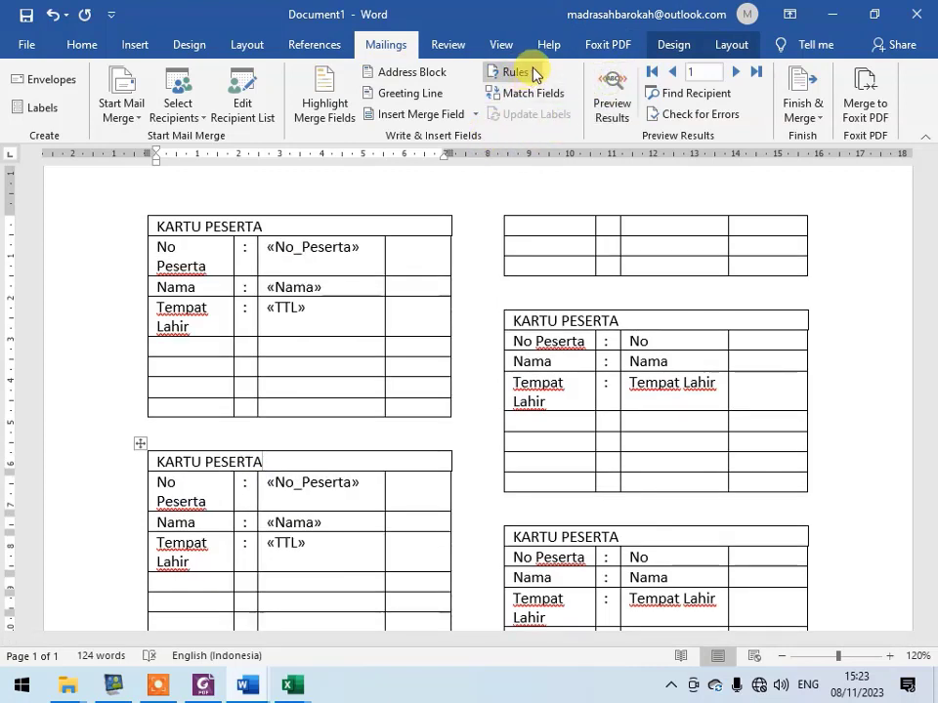
pyautogui.click(269, 482)
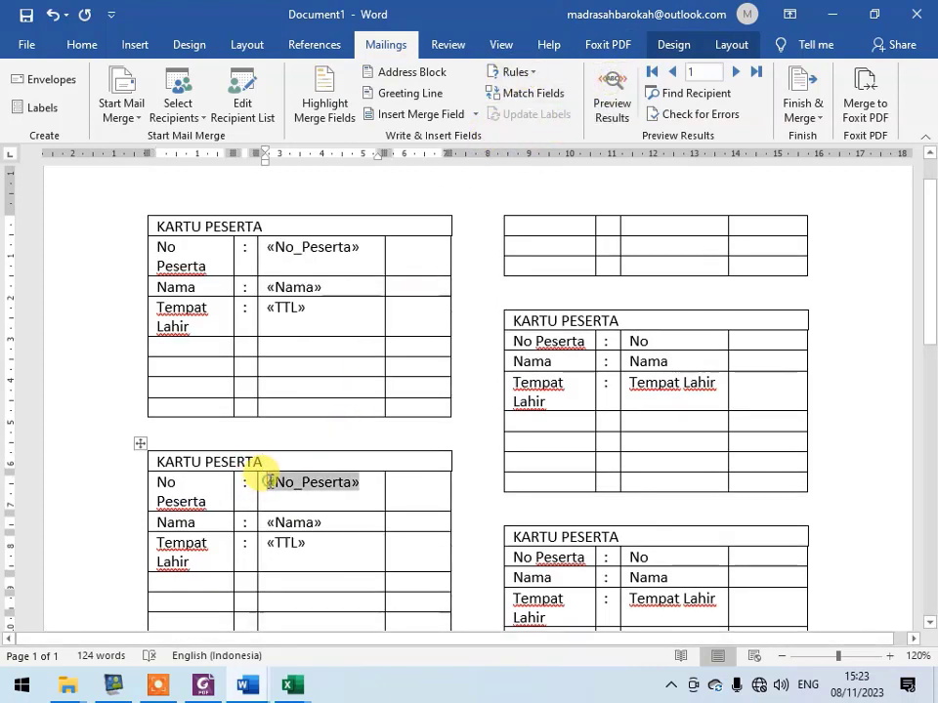
pyautogui.click(524, 76)
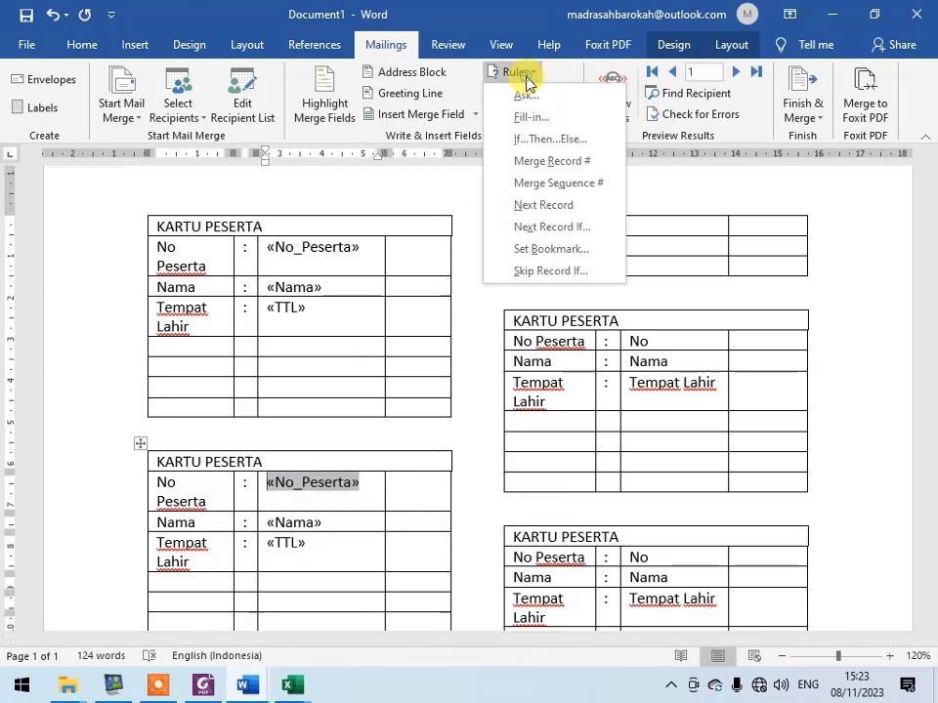
pyautogui.click(534, 206)
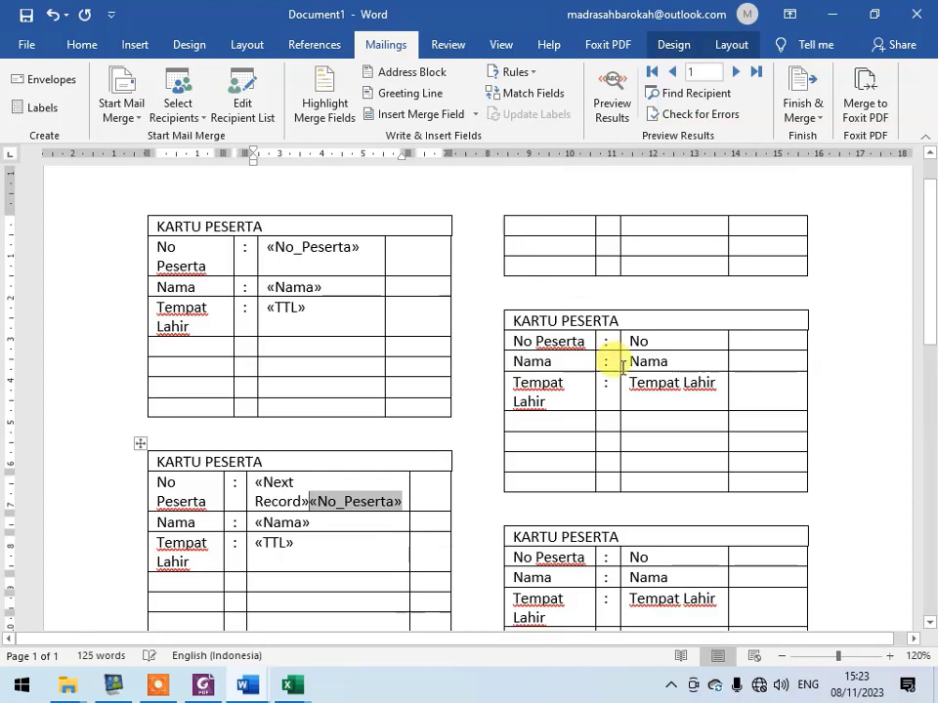
pyautogui.click(612, 88)
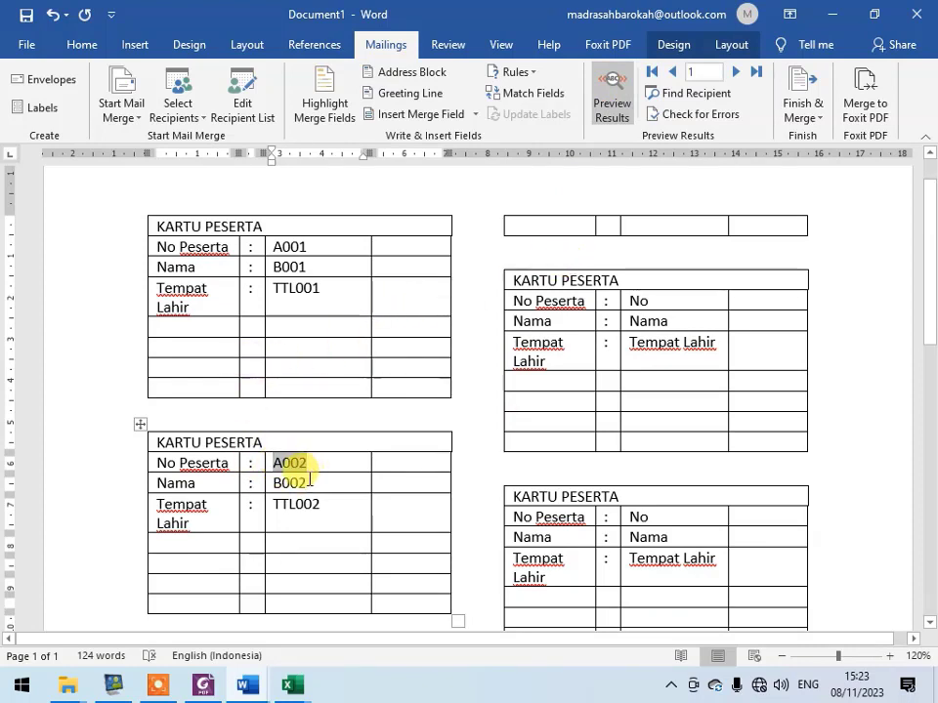
# - Clear the No, Nama and Tempat Lahir placeholders from the third card in the first column
pyautogui.scroll(-3, 308, 473)
pyautogui.scroll(2, 397, 390)
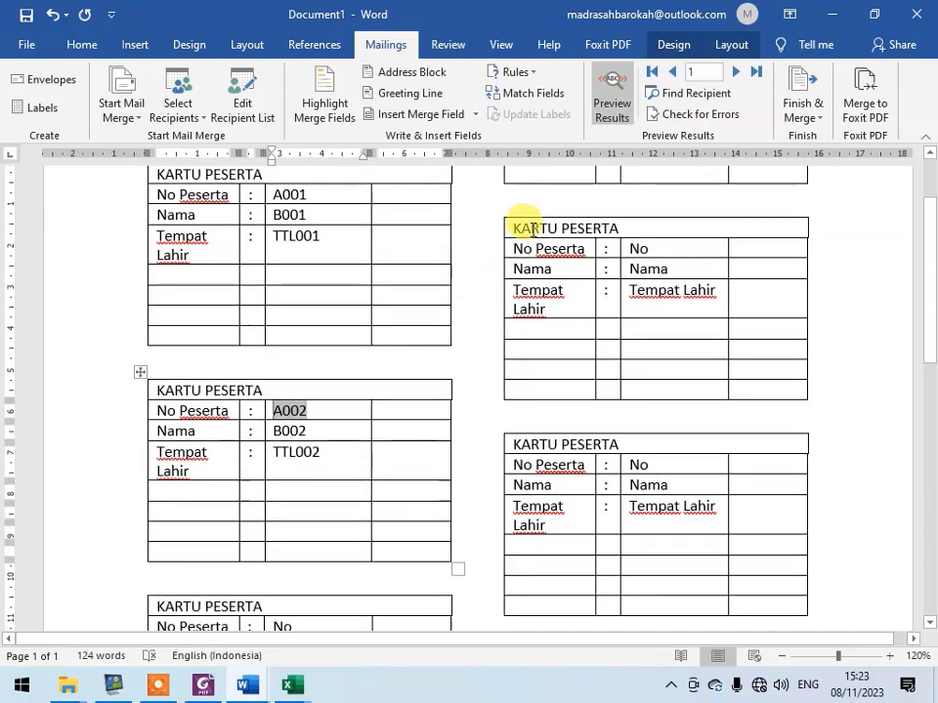
pyautogui.scroll(-5, 554, 465)
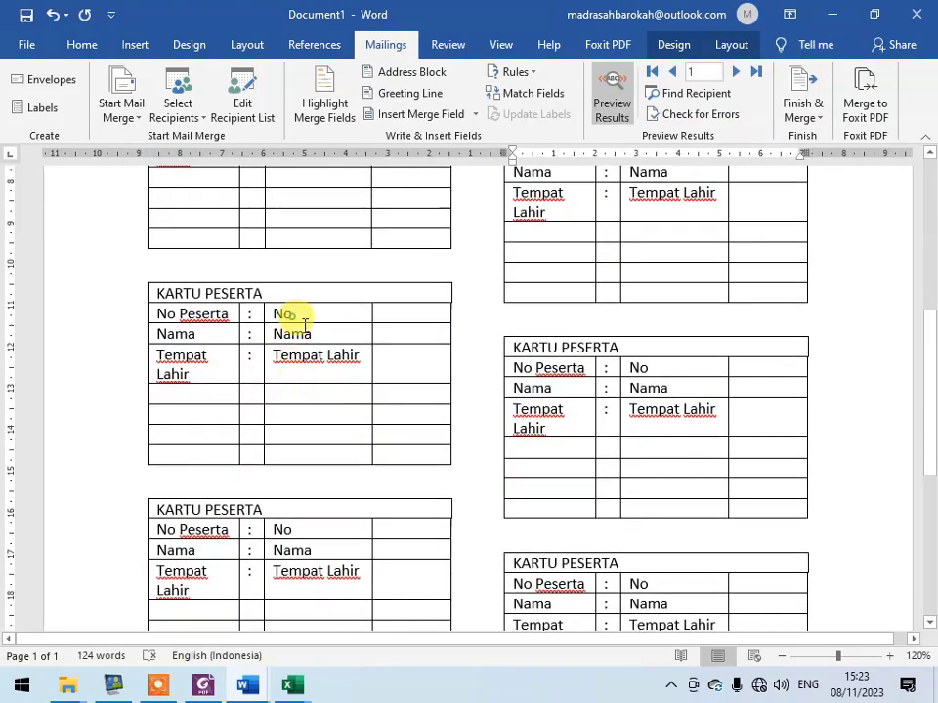
pyautogui.moveTo(305, 324); pyautogui.dragTo(328, 359)
pyautogui.press('Delete')
# - Turn off the results preview and copy the second card's Next Record, No_Peserta, Nama and TTL fields into the third card's matching rows
pyautogui.scroll(3, 359, 341)
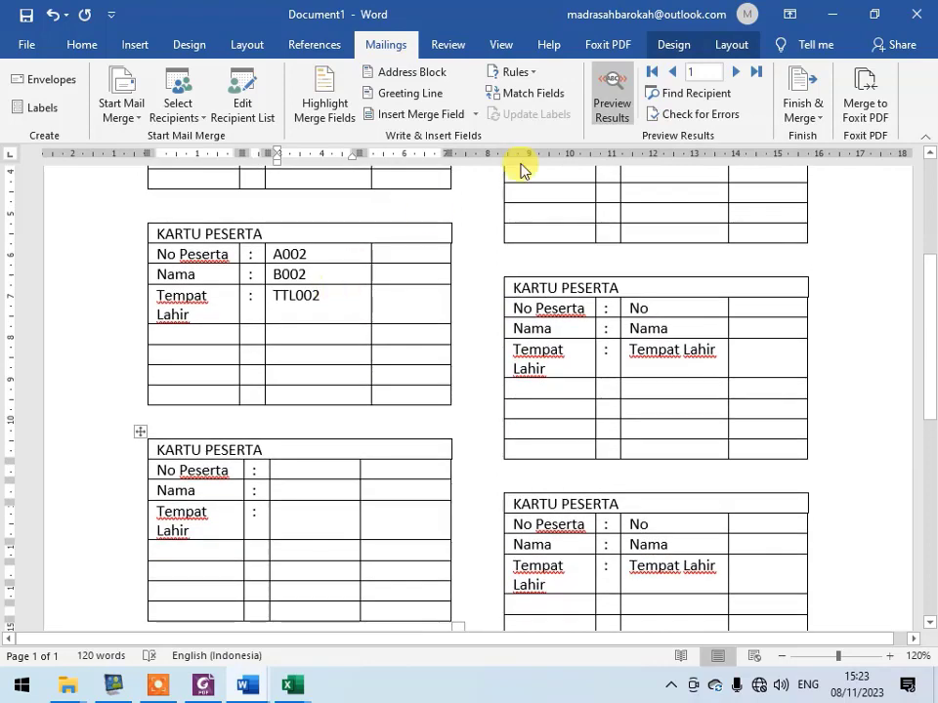
pyautogui.click(625, 98)
pyautogui.moveTo(308, 335); pyautogui.dragTo(256, 282)
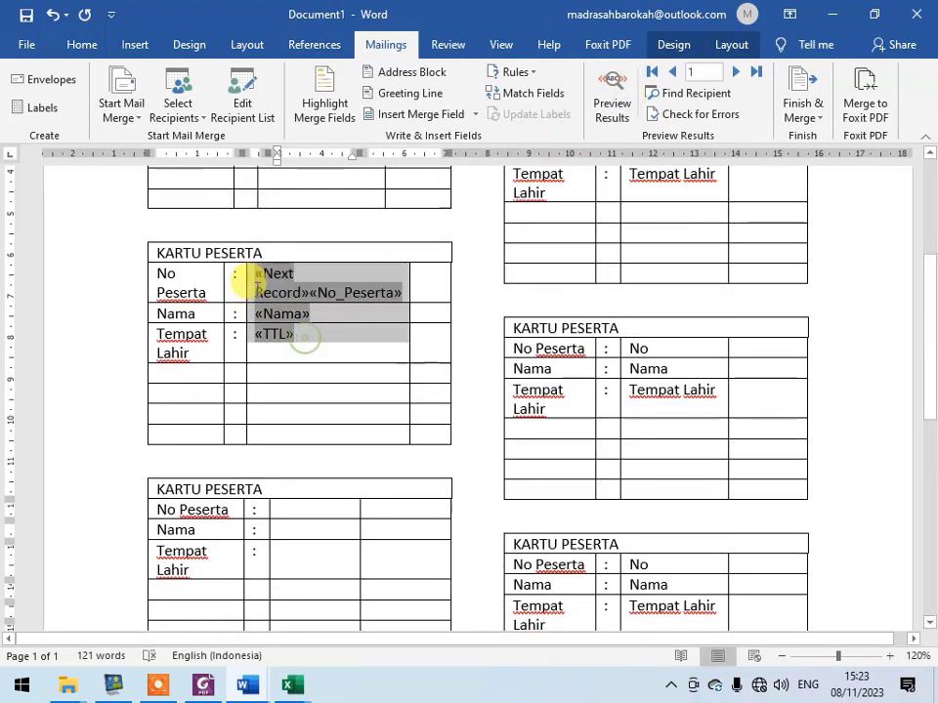
pyautogui.click(86, 45)
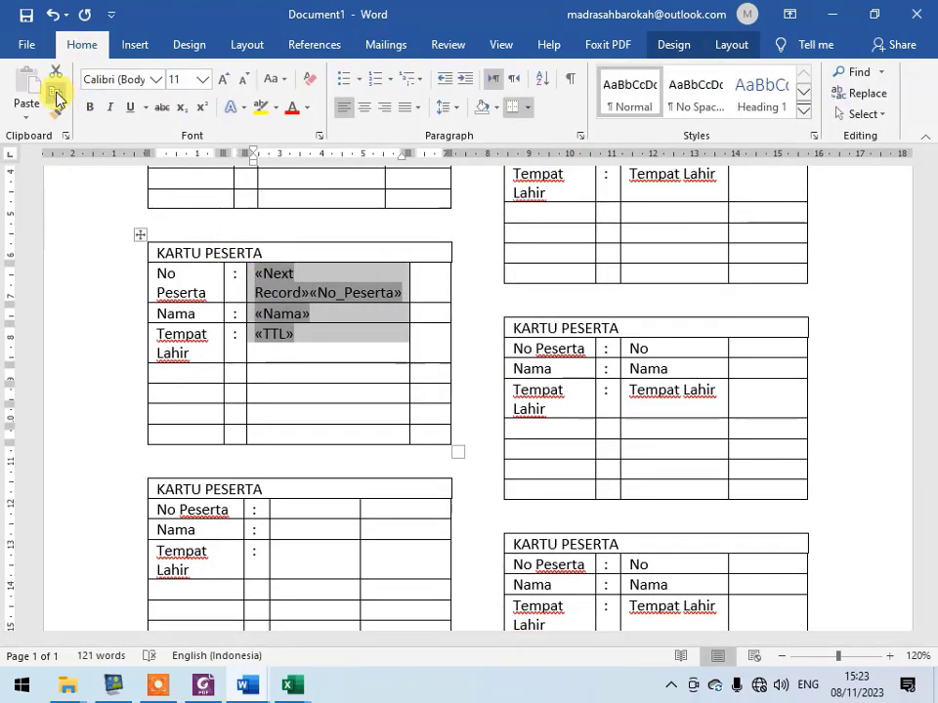
pyautogui.click(55, 95)
pyautogui.moveTo(306, 510); pyautogui.dragTo(305, 555)
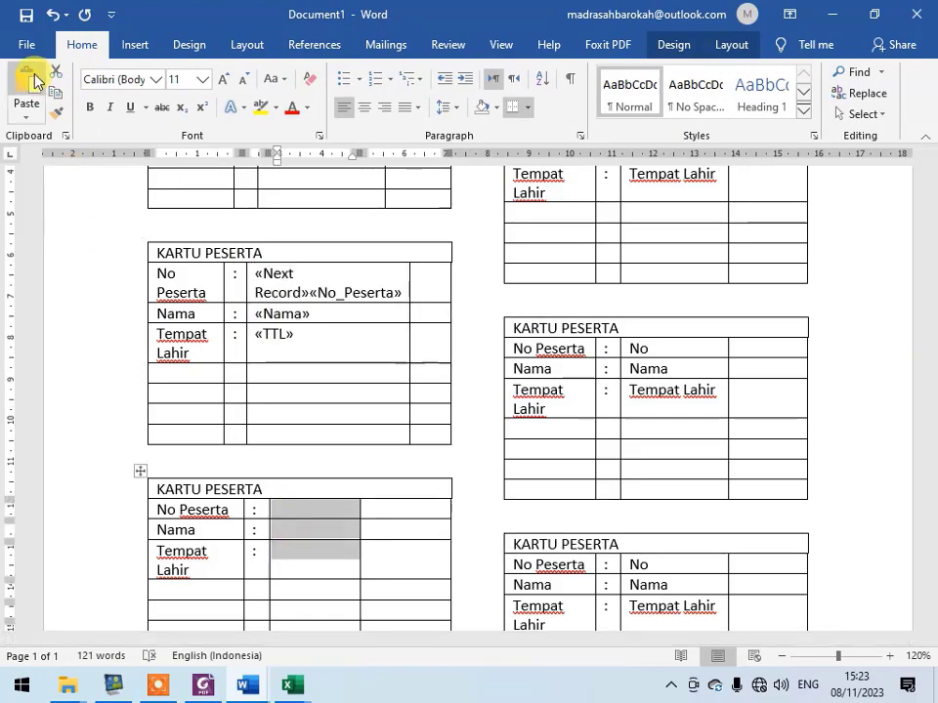
pyautogui.click(34, 81)
# - Replace the fourth card's No, Nama and Tempat Lahir placeholders with the copied Next Record, No_Peserta, Nama and TTL fields
pyautogui.scroll(-6, 428, 519)
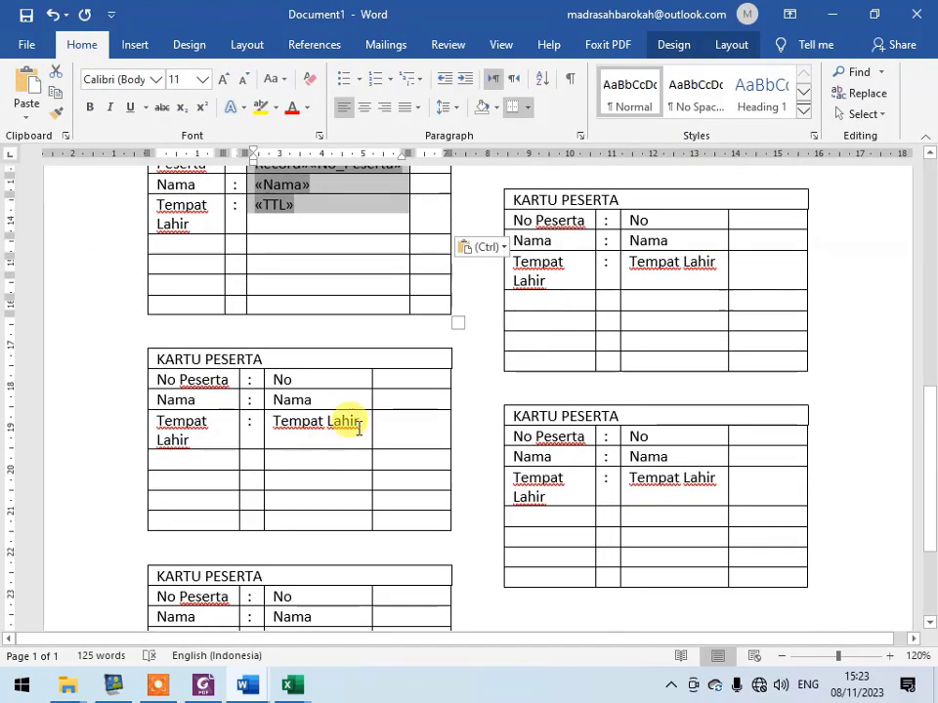
pyautogui.moveTo(359, 430); pyautogui.dragTo(279, 378)
pyautogui.press('Delete')
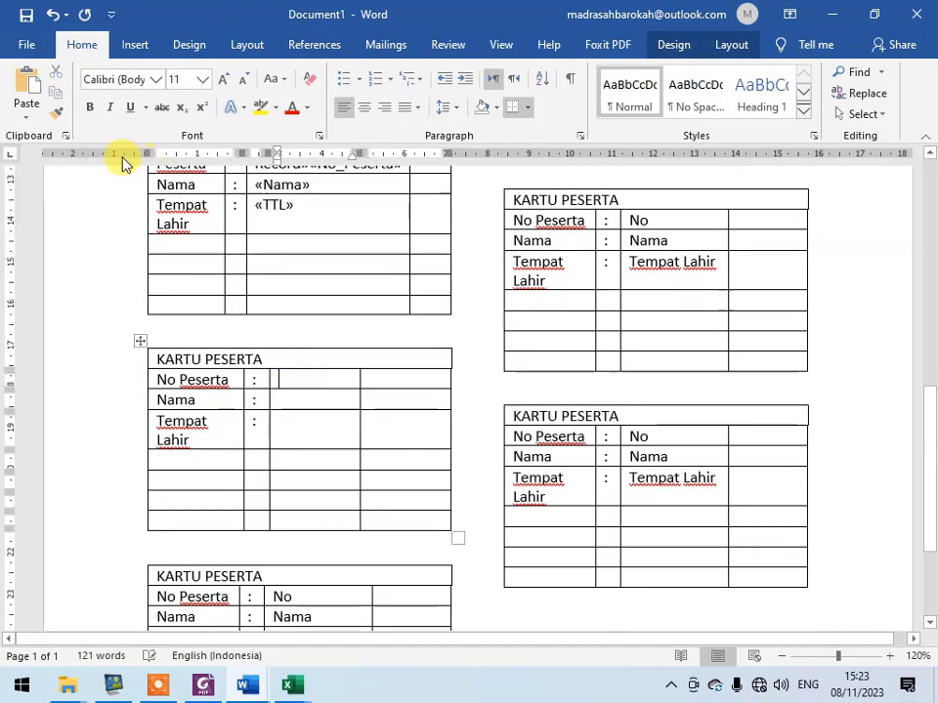
pyautogui.click(29, 115)
pyautogui.click(275, 403)
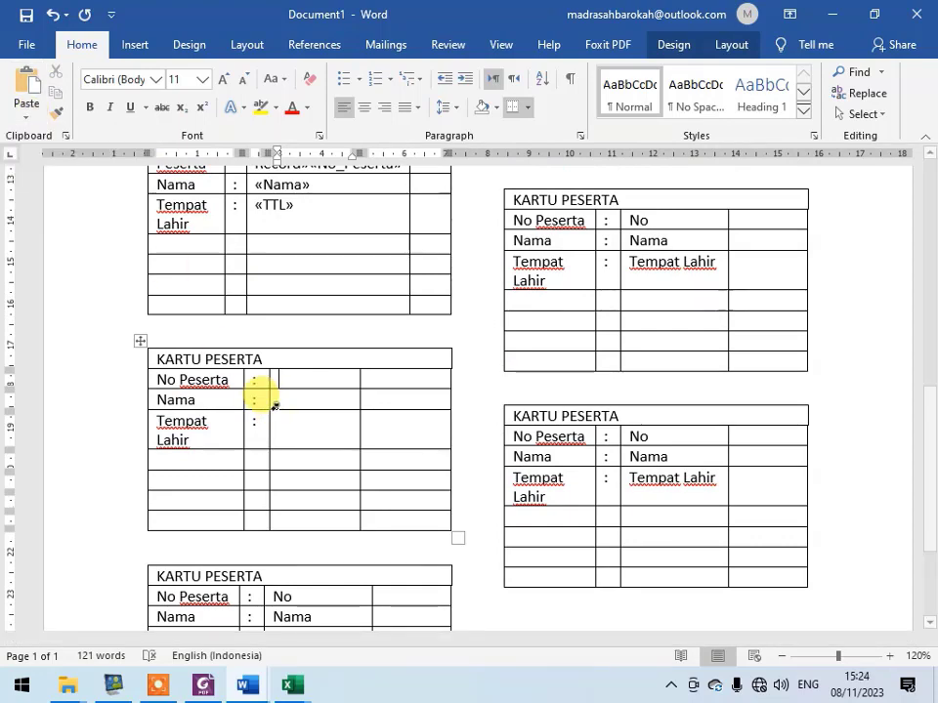
pyautogui.moveTo(279, 381); pyautogui.dragTo(293, 425)
pyautogui.hotkey('ctrl', 'v')
# - Cut all the remaining placeholder cards that follow the fourth card, including those in the second column
pyautogui.scroll(-4, 327, 508)
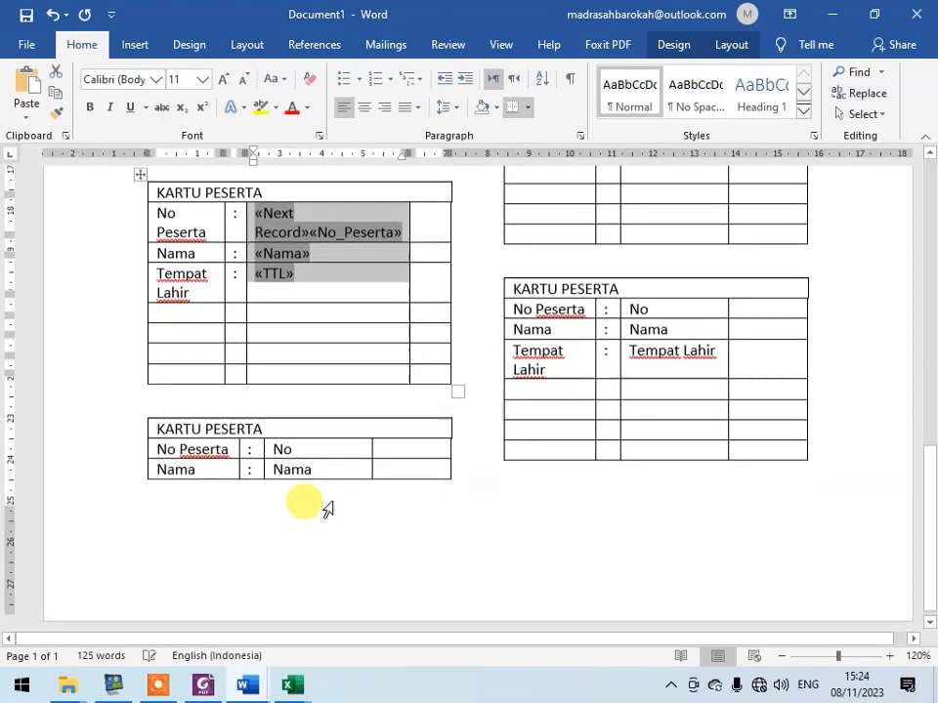
pyautogui.click(311, 403)
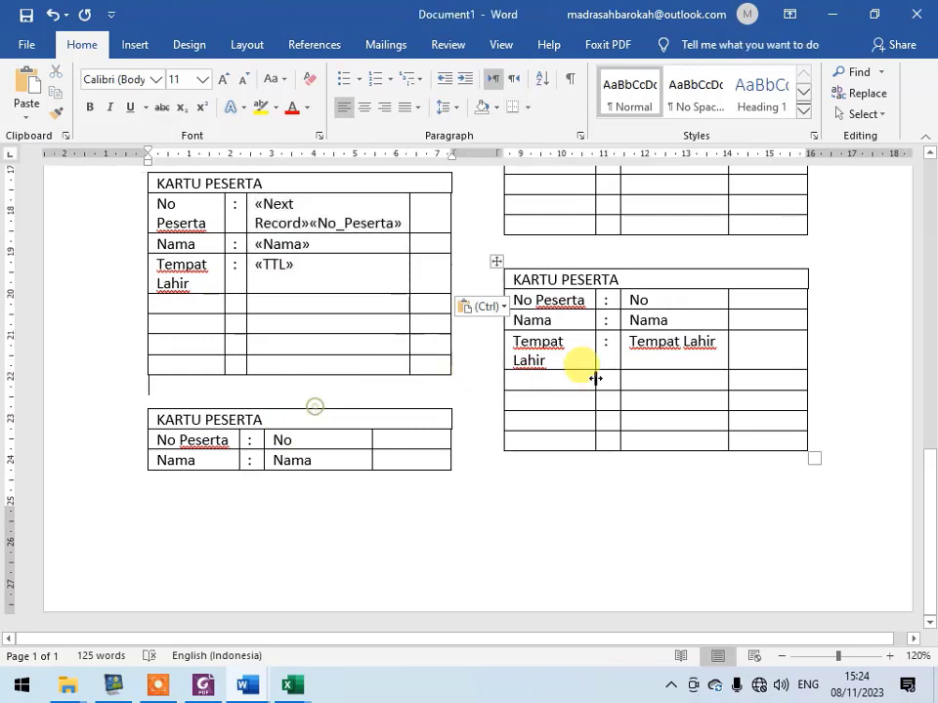
pyautogui.scroll(2, 772, 444)
pyautogui.scroll(4, 778, 527)
pyautogui.scroll(-5, 781, 567)
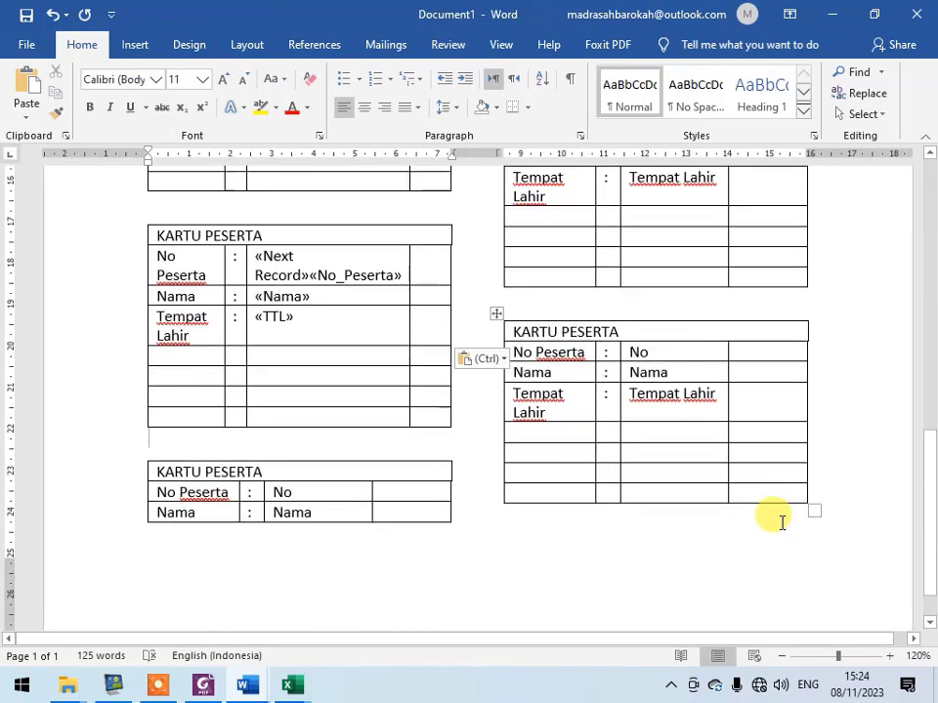
pyautogui.moveTo(775, 498); pyautogui.dragTo(702, 198)
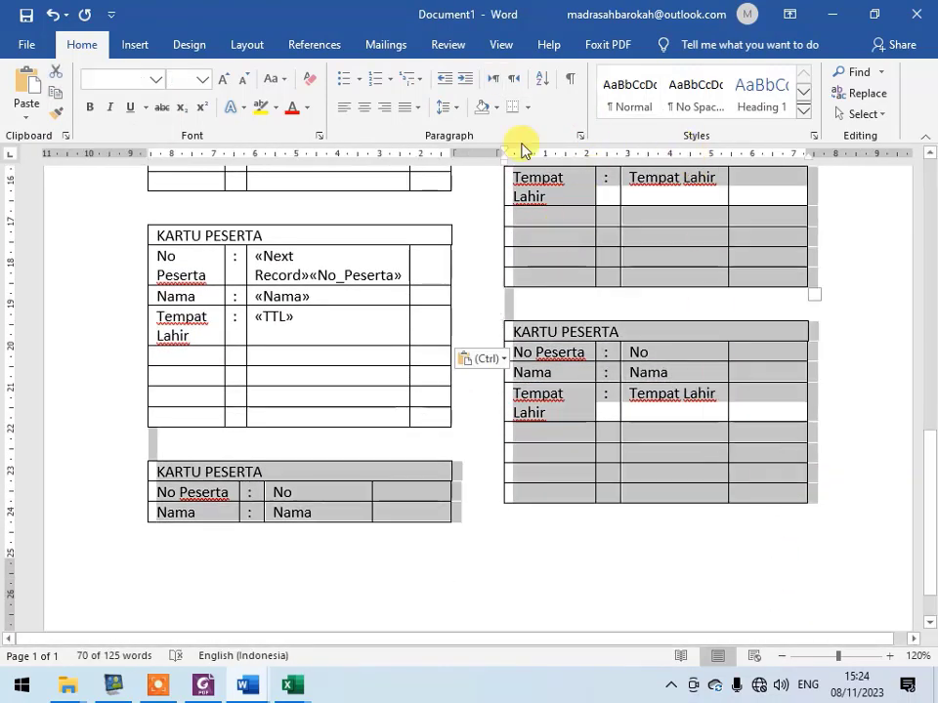
pyautogui.rightClick(578, 226)
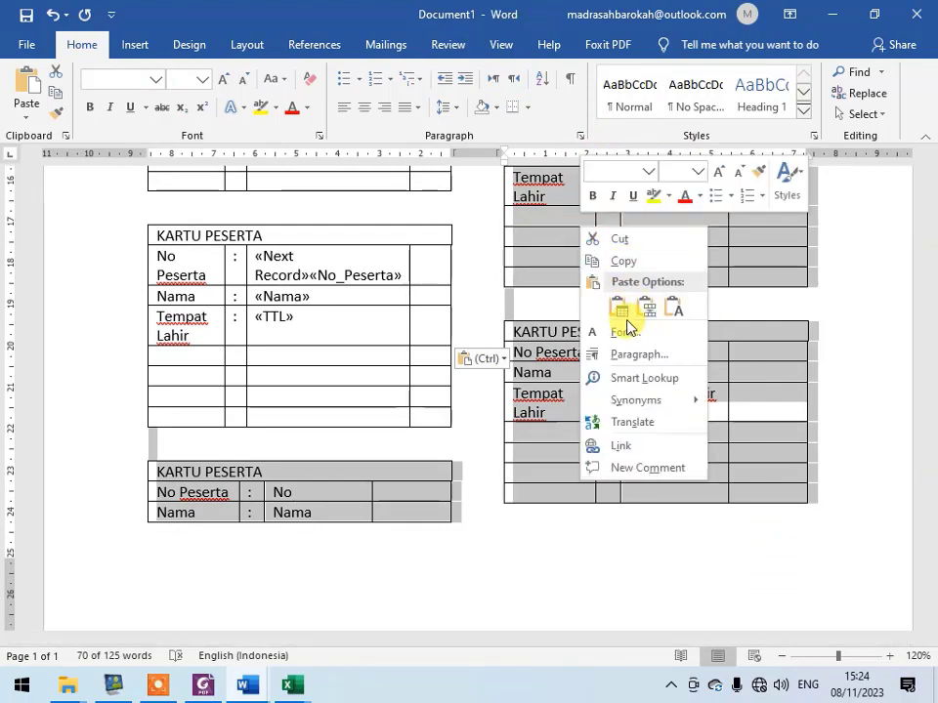
pyautogui.click(626, 241)
# - Copy the entire fourth card and paste it on a new line below, as the first card of the second column
pyautogui.click(139, 218)
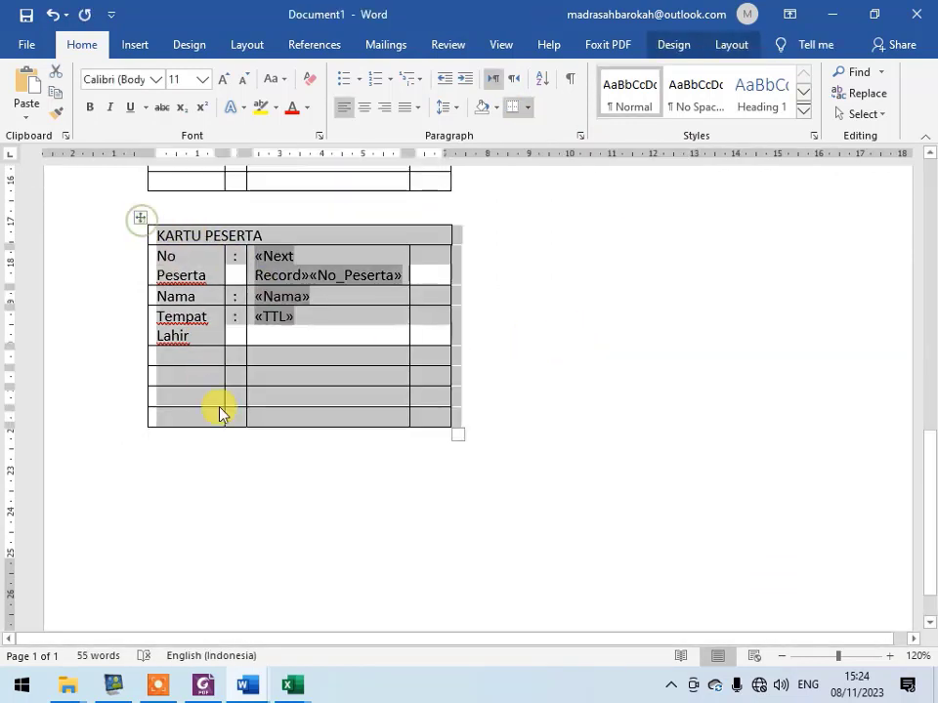
pyautogui.scroll(5, 349, 484)
pyautogui.keyDown('ctrl'); pyautogui.scroll(-6, 348, 483); pyautogui.keyUp('ctrl')
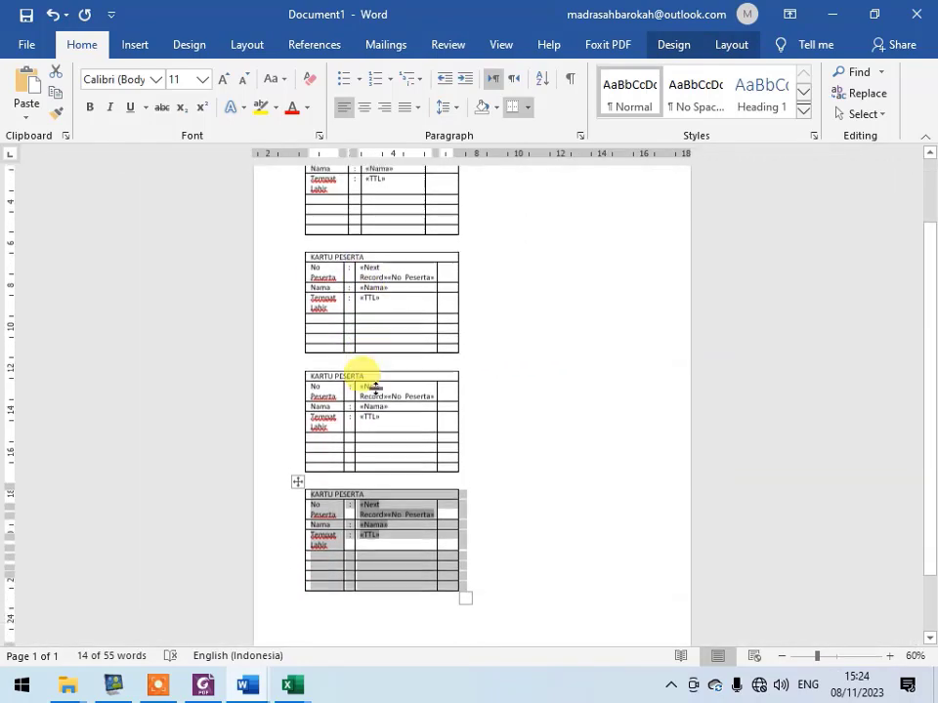
pyautogui.click(379, 627)
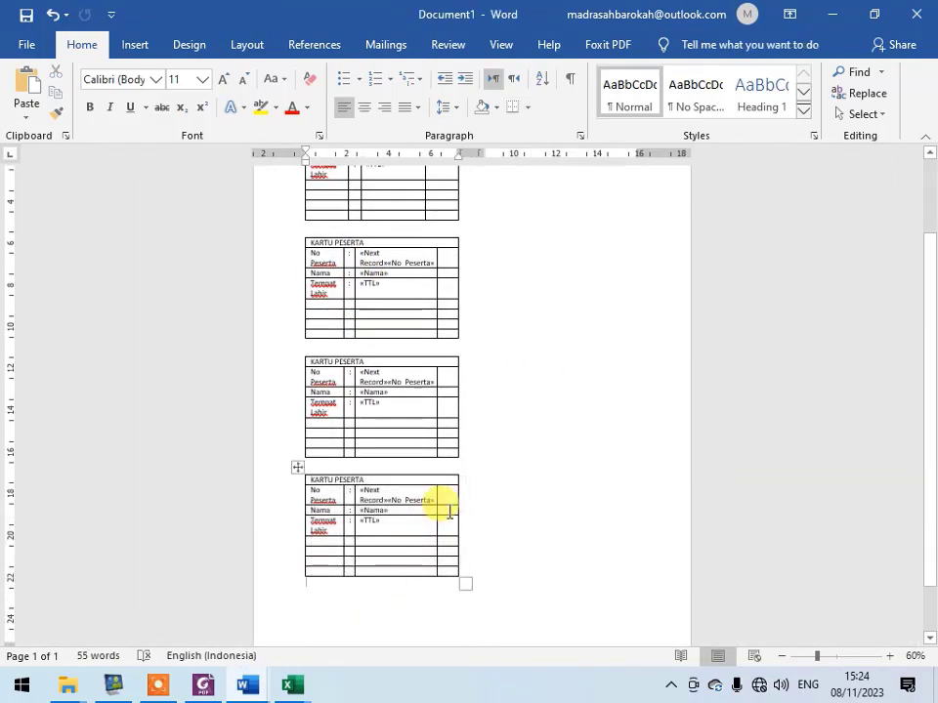
pyautogui.scroll(3, 439, 506)
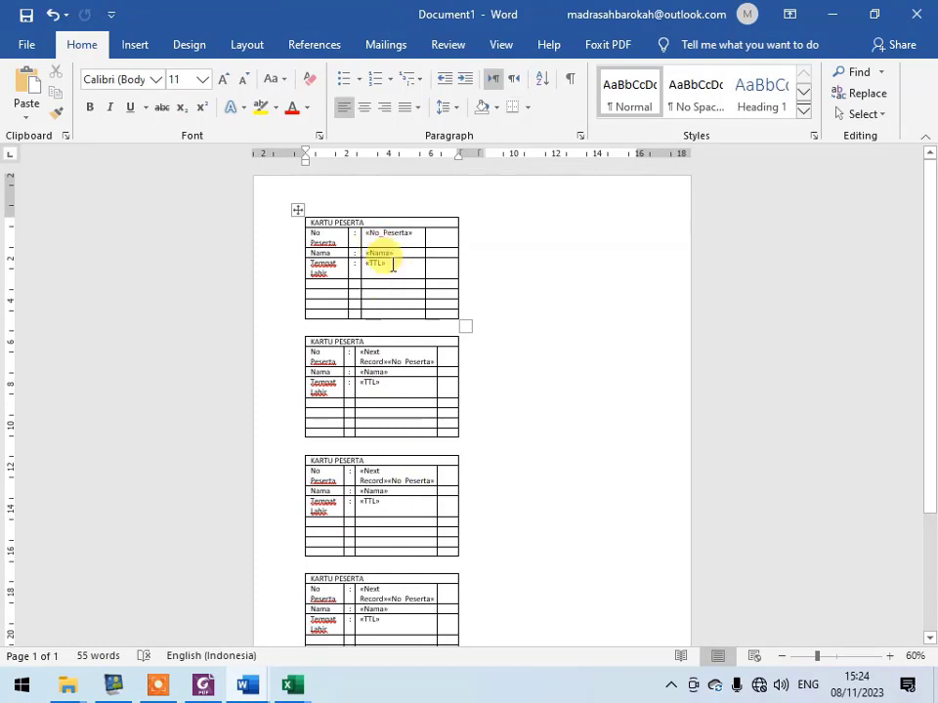
pyautogui.scroll(-3, 303, 469)
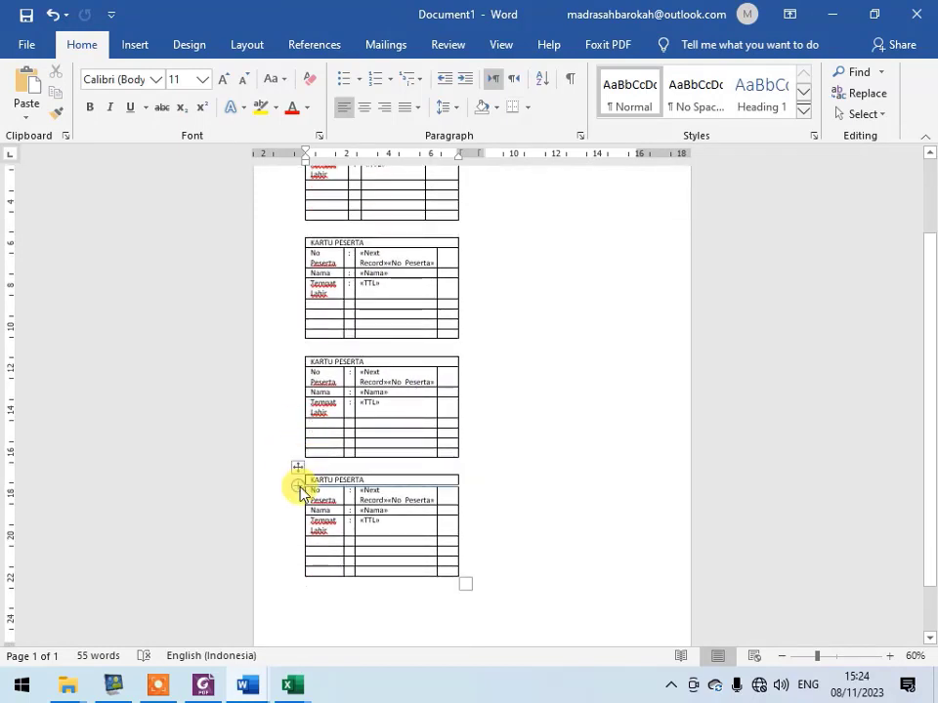
pyautogui.moveTo(325, 481); pyautogui.dragTo(444, 575)
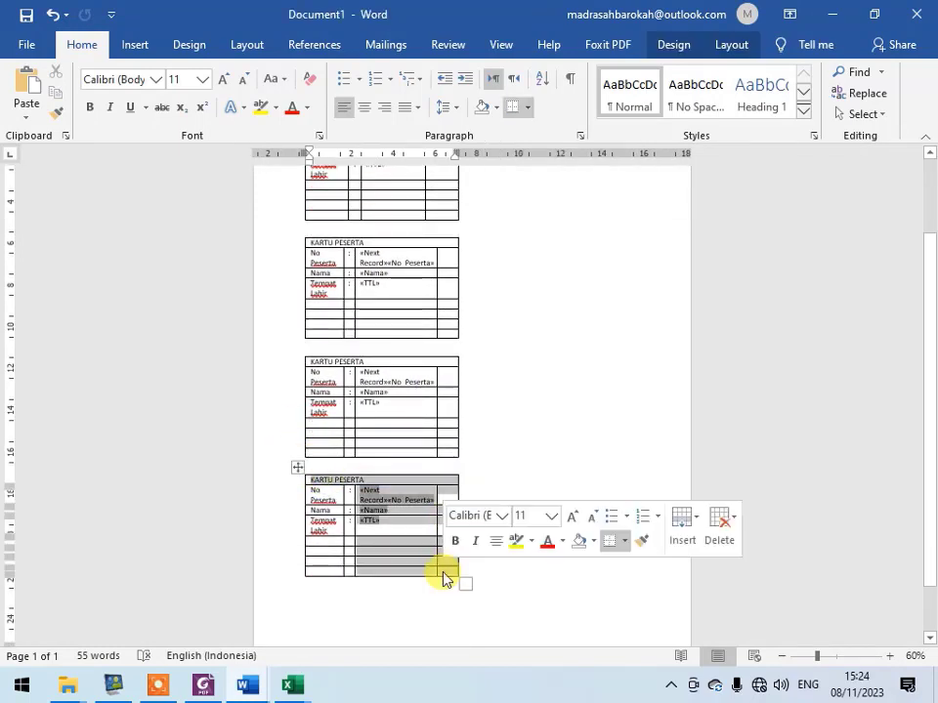
pyautogui.click(298, 470)
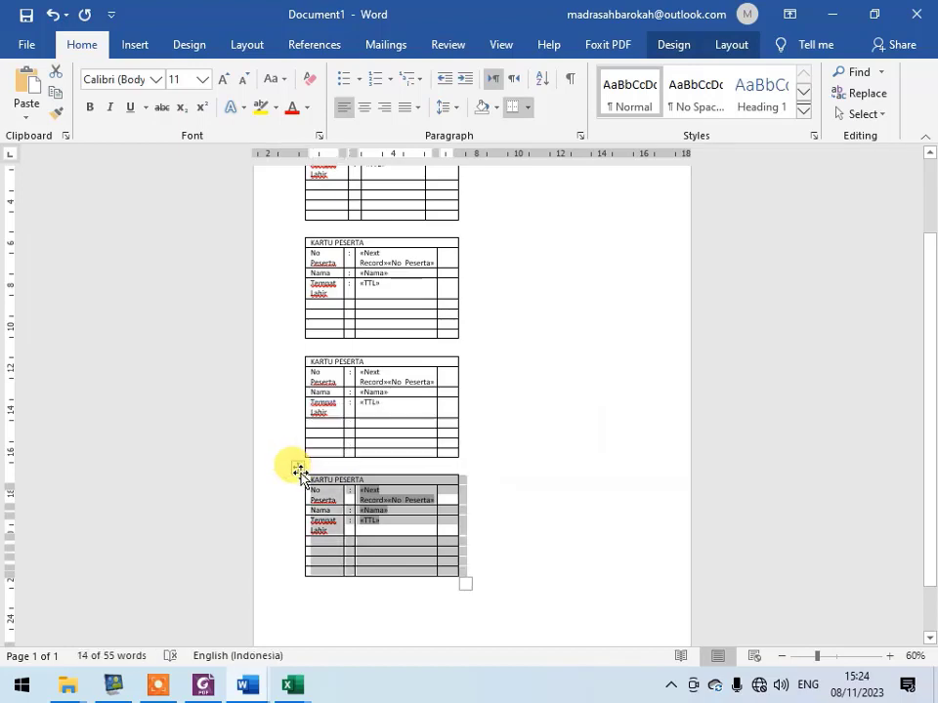
pyautogui.click(321, 598)
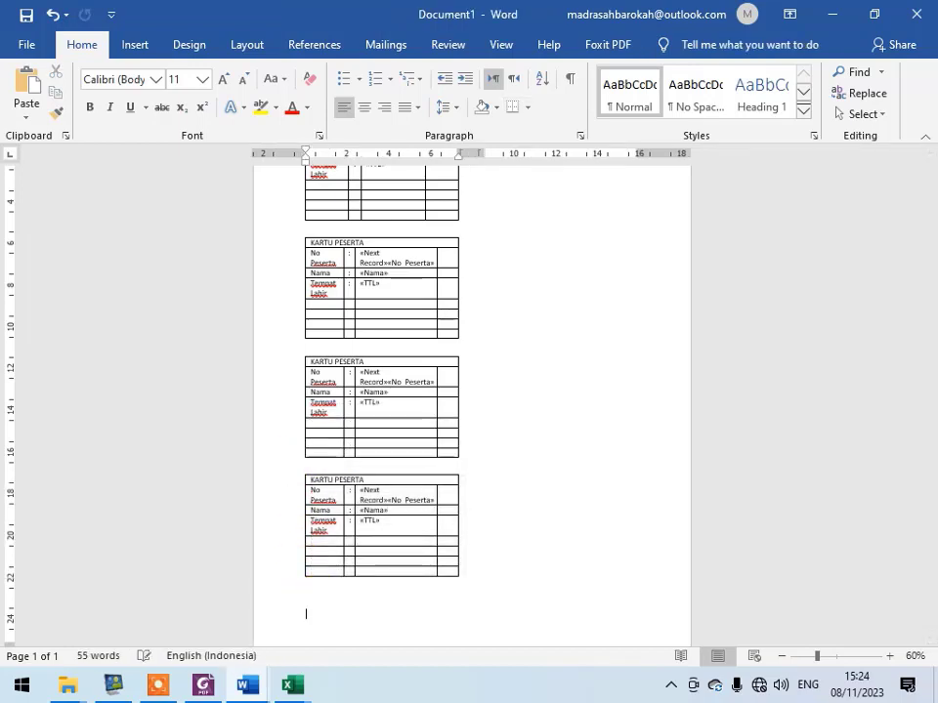
pyautogui.hotkey('ctrl', 'v')
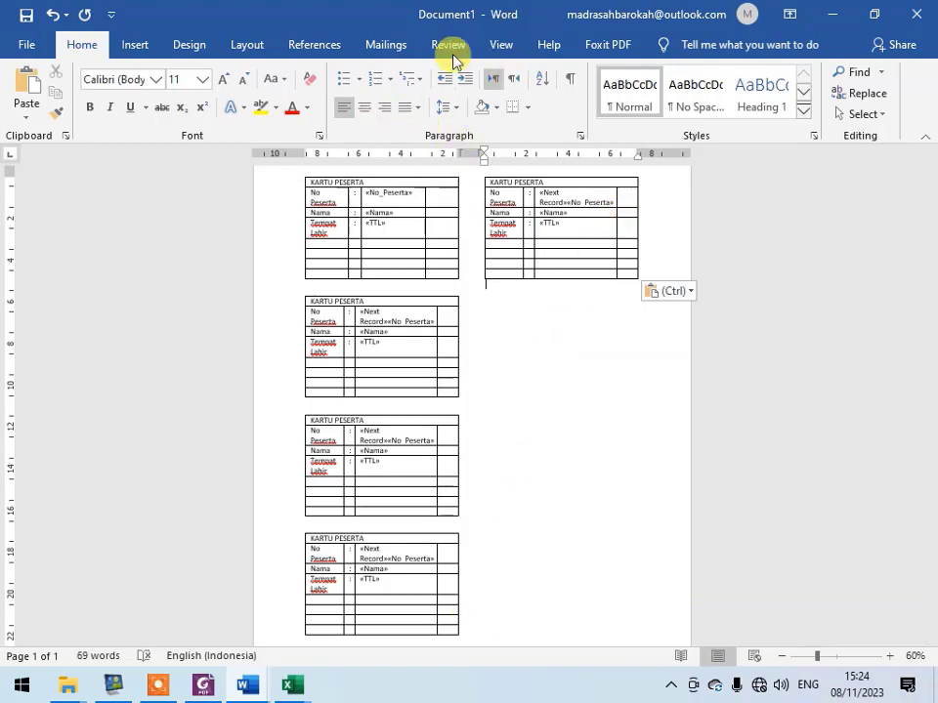
# - Preview the merge results and add blank lines below the fourth card to push the fifth card fully into the second column
pyautogui.click(388, 45)
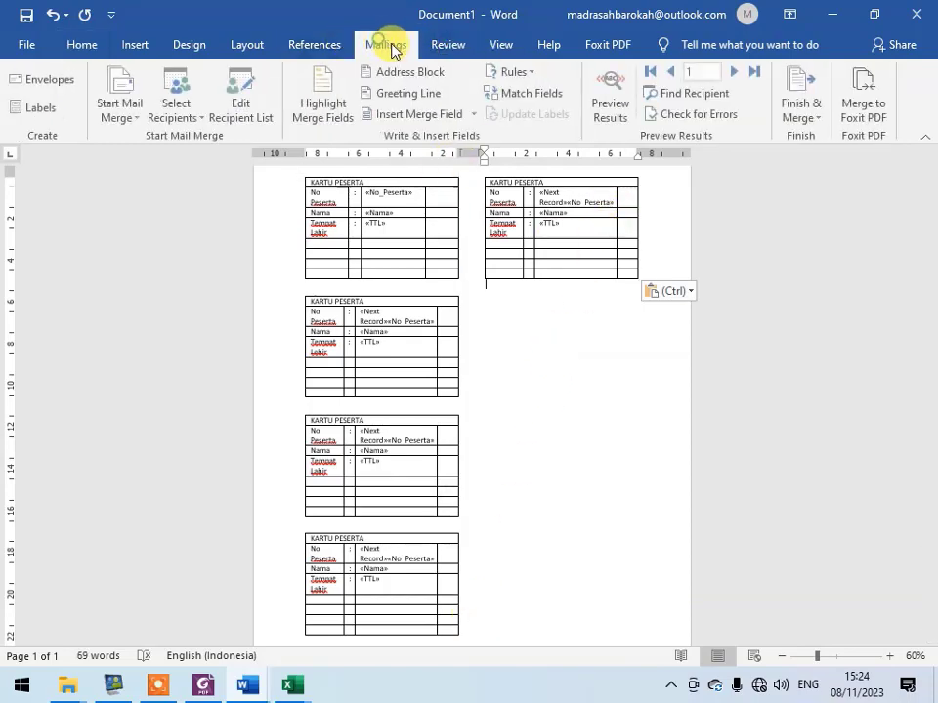
pyautogui.click(608, 97)
pyautogui.scroll(-5, 446, 316)
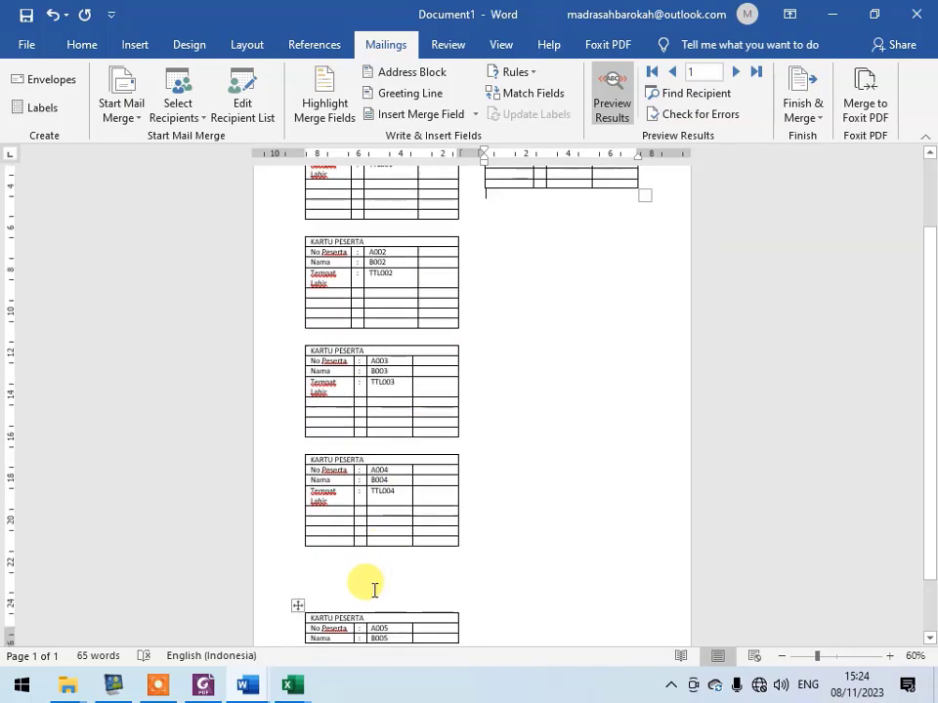
pyautogui.click(380, 498)
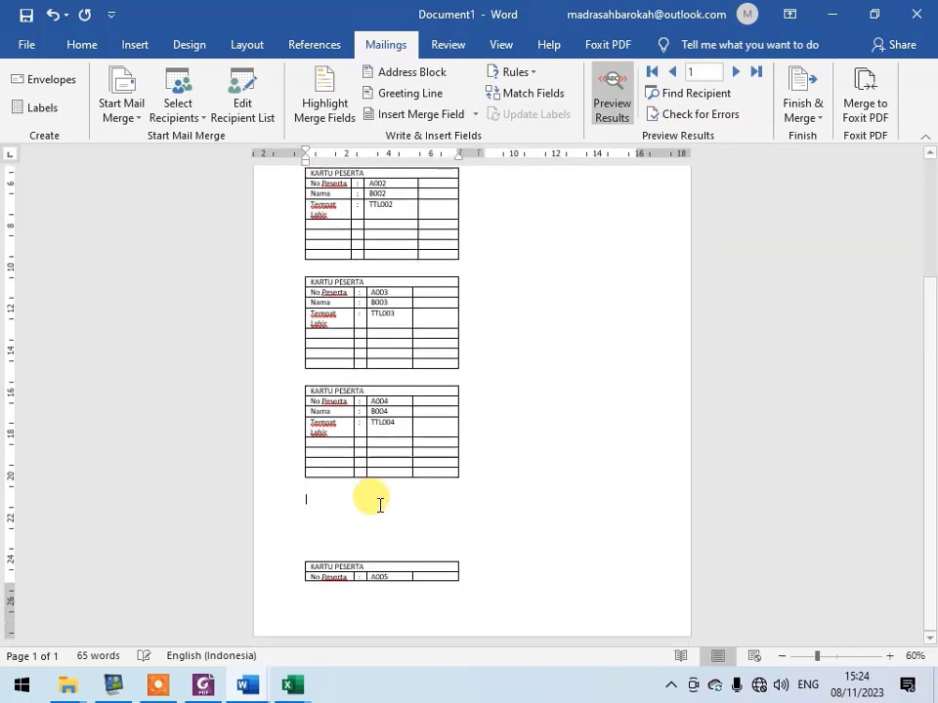
pyautogui.press('Return')
pyautogui.scroll(6, 342, 494)
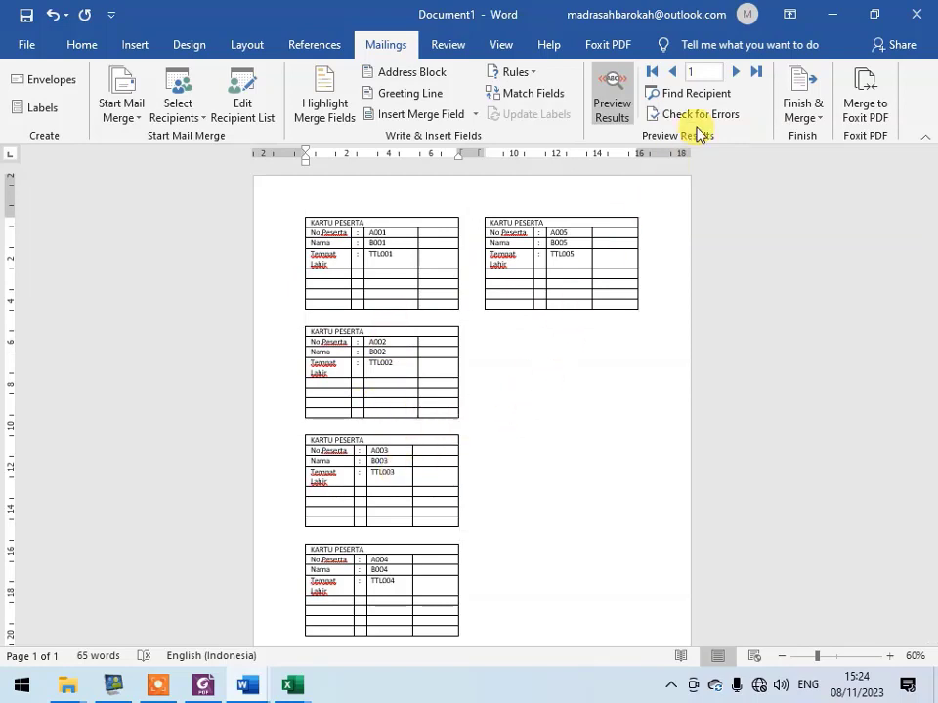
# - Merge all records to the Microsoft Print to PDF printer and save the output on the Desktop as "hasil kartu ujian"
pyautogui.click(814, 120)
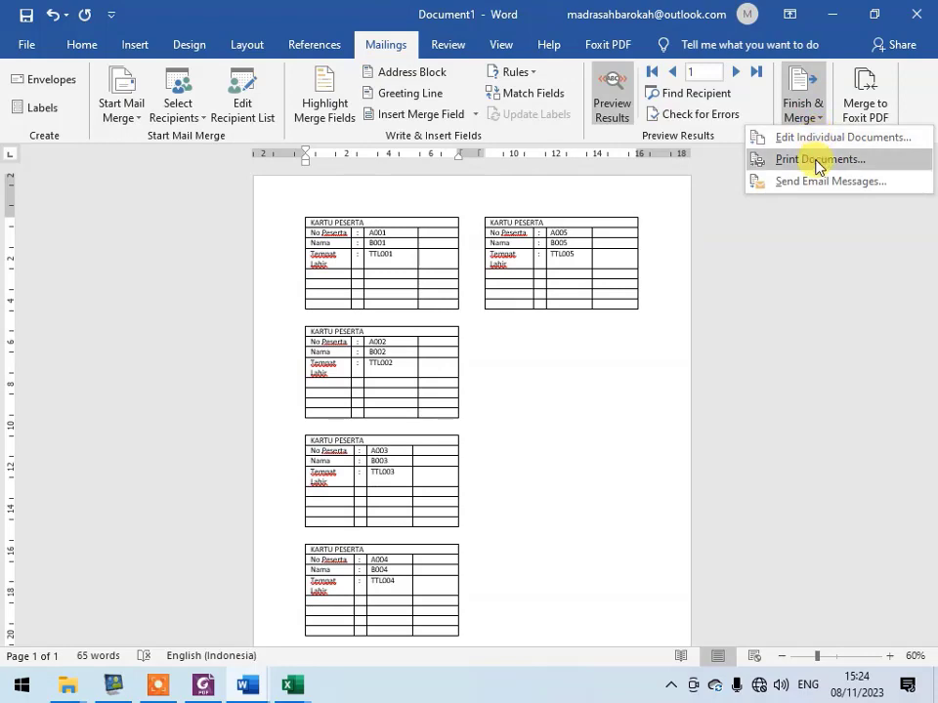
pyautogui.click(817, 160)
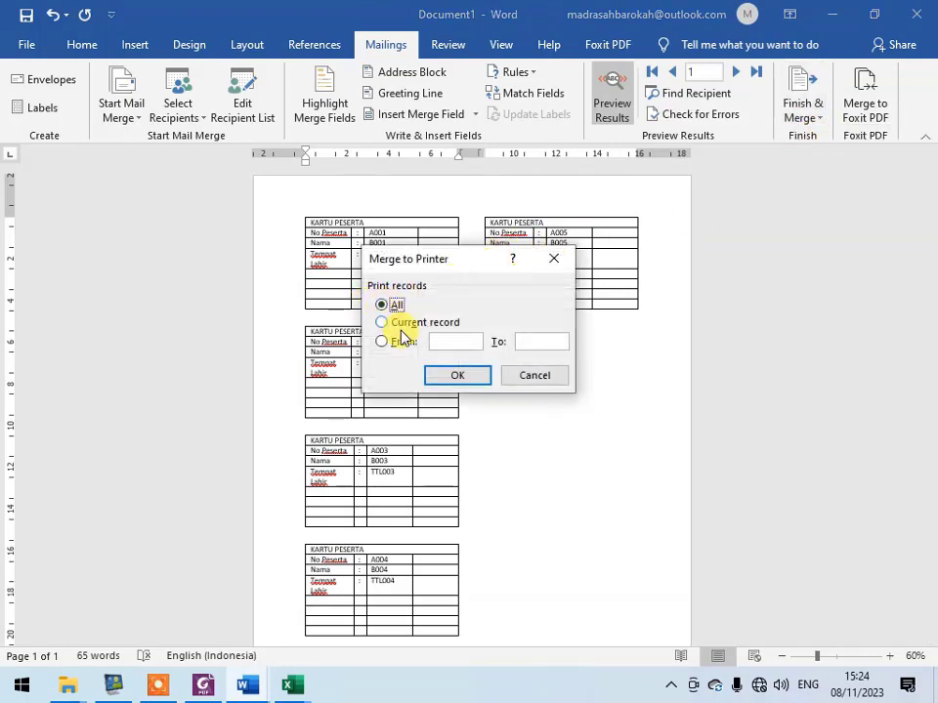
pyautogui.click(433, 377)
pyautogui.click(610, 501)
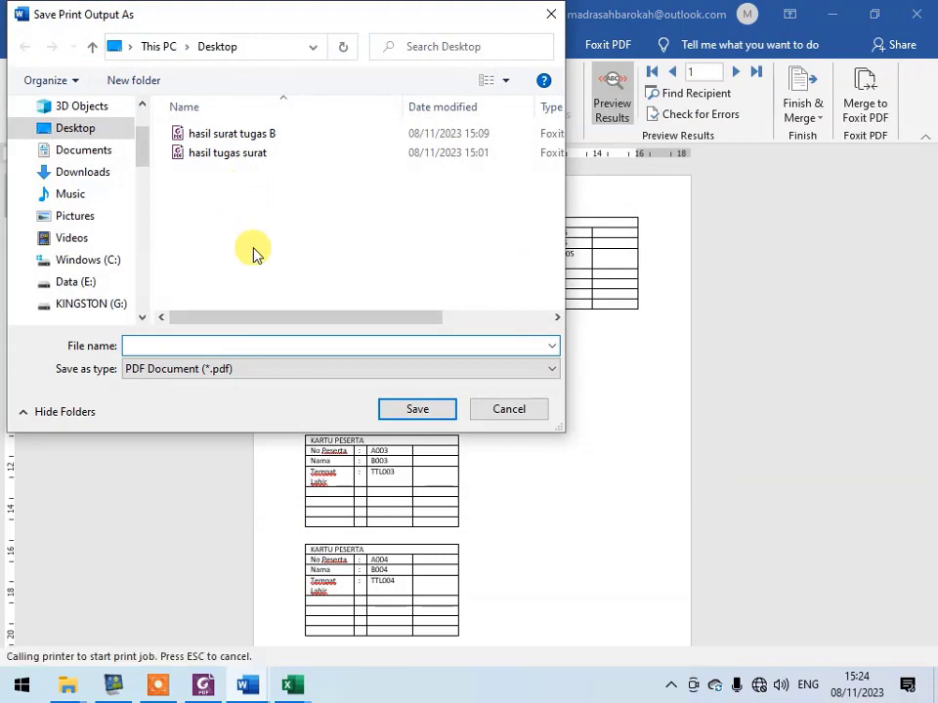
pyautogui.write('hasil a')
pyautogui.press('BackSpace')
pyautogui.write('kartu ujian')
pyautogui.press('Return')
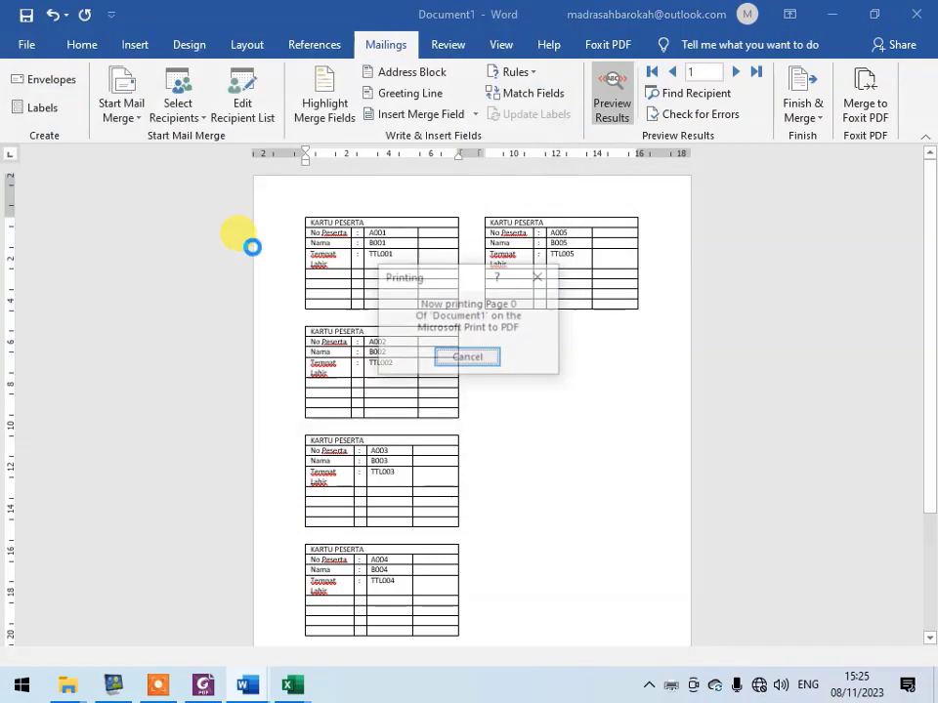
# - Open the "hasil kartu ujian" PDF from the desktop and check the participant data and card layout on both pages
pyautogui.press('super+d')
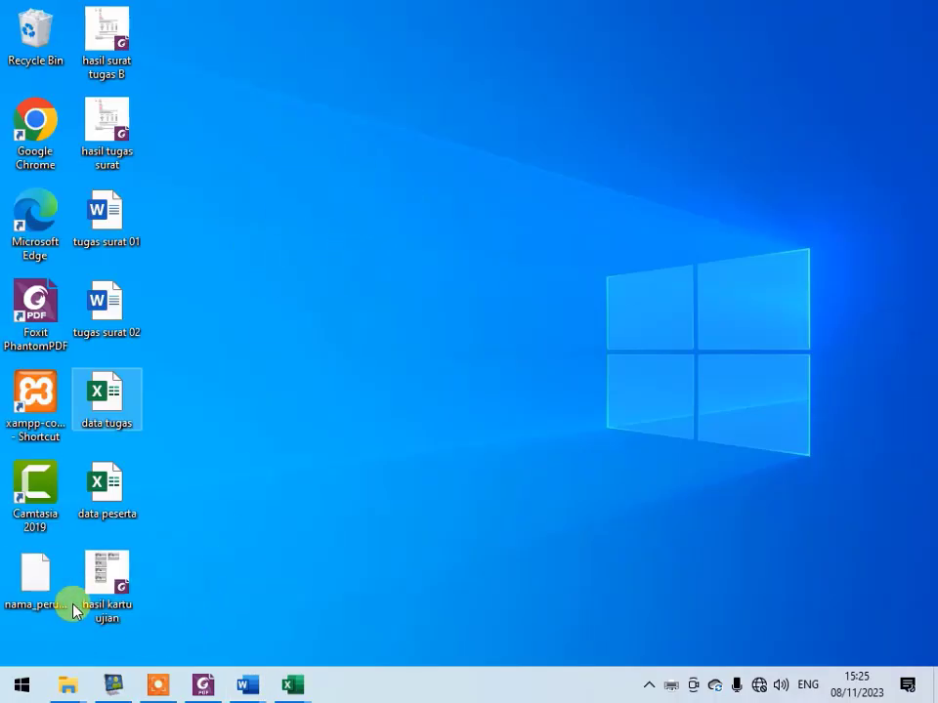
pyautogui.click(105, 586)
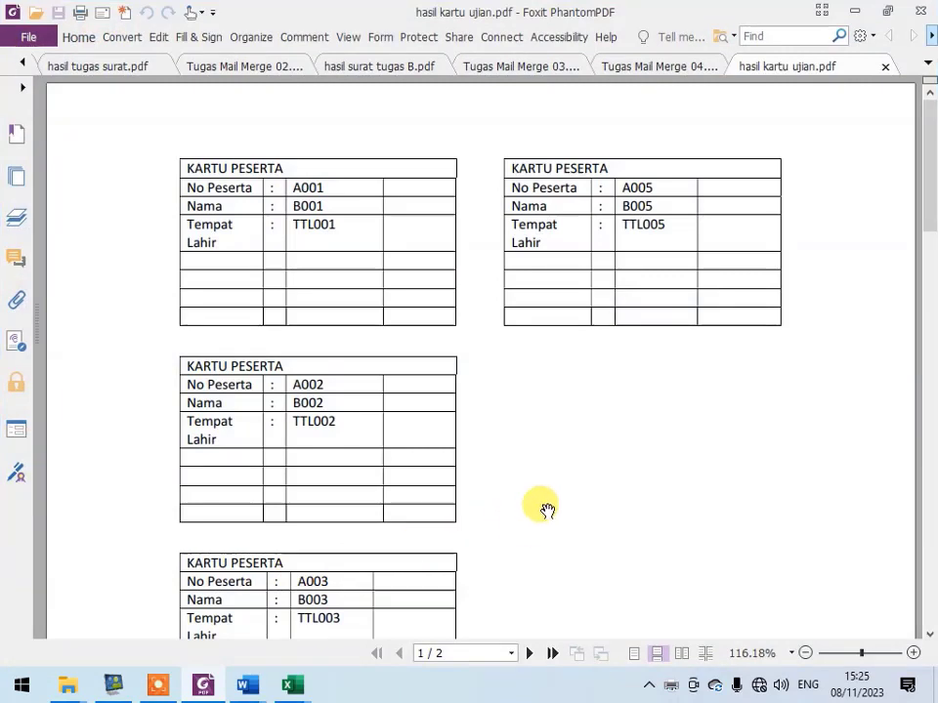
pyautogui.scroll(-2, 549, 516)
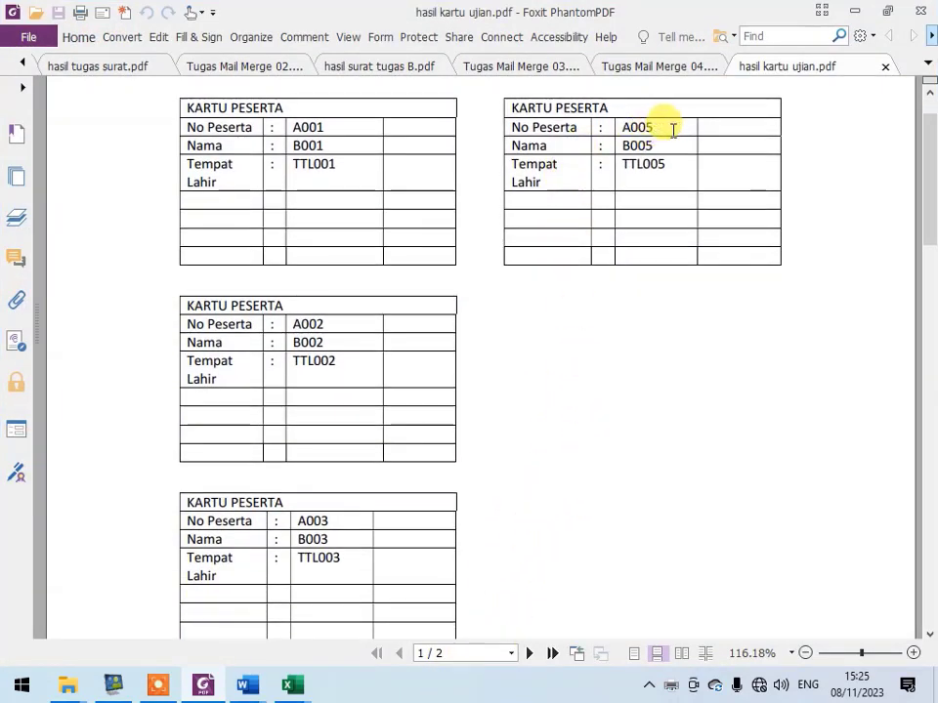
pyautogui.scroll(-5, 650, 458)
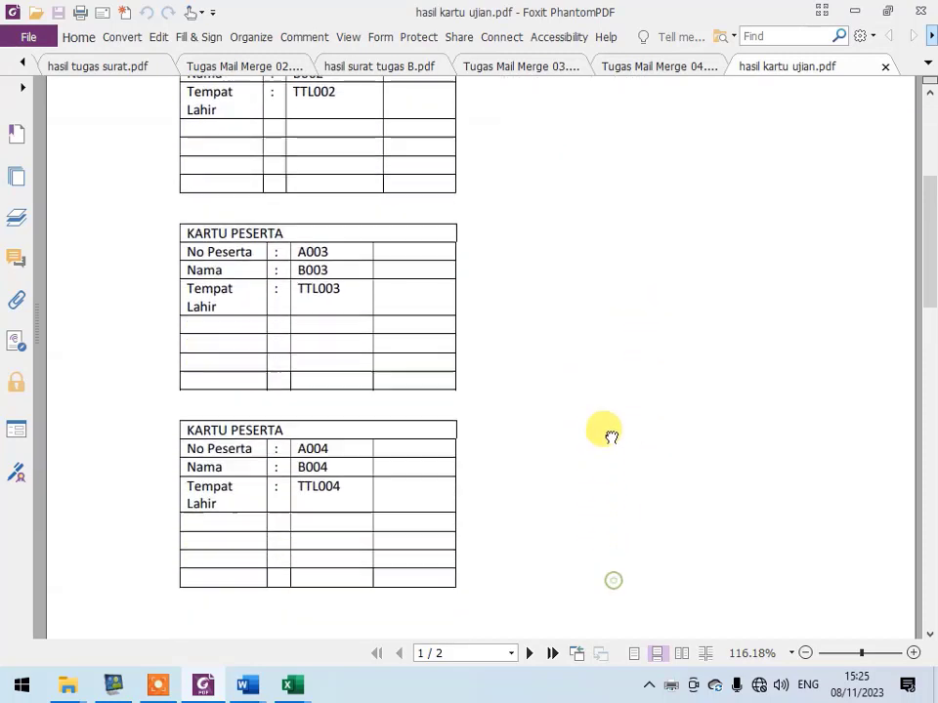
pyautogui.scroll(-15, 611, 436)
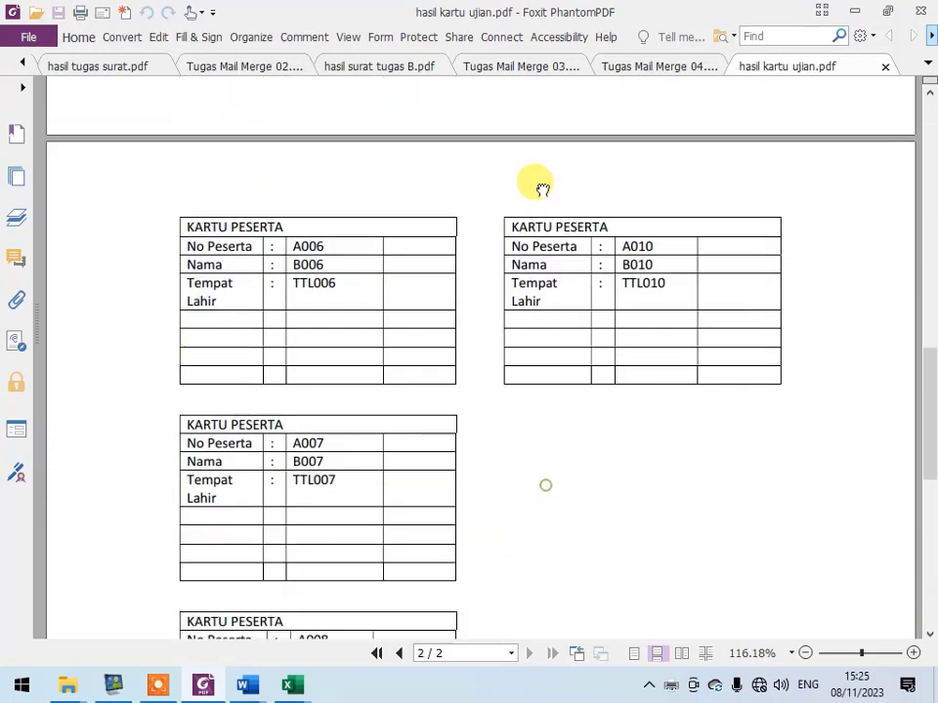
pyautogui.scroll(-2, 543, 189)
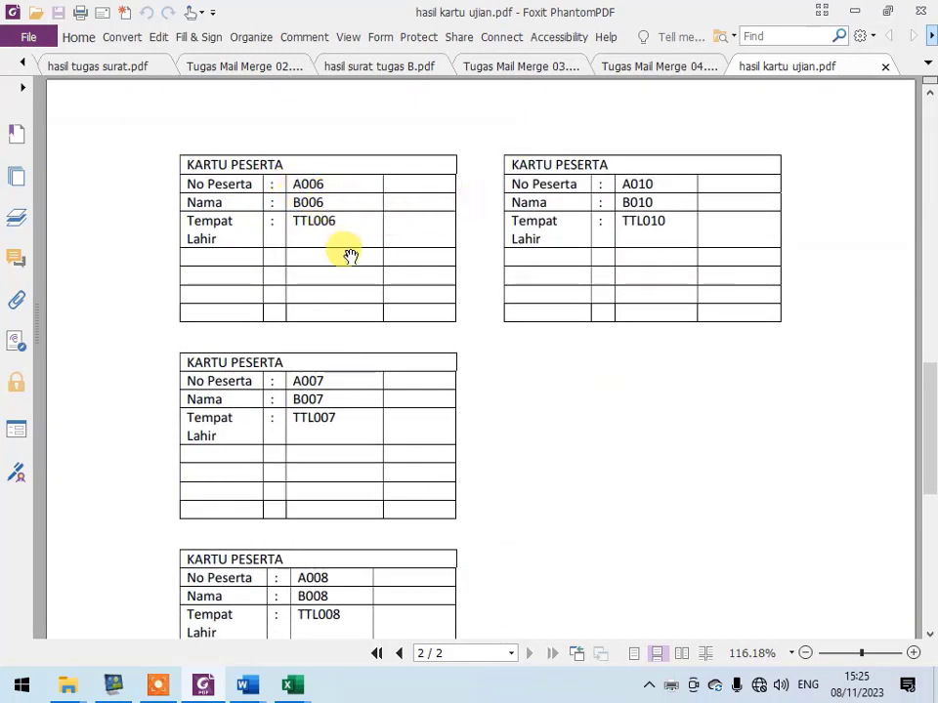
pyautogui.scroll(-4, 390, 331)
pyautogui.scroll(-3, 366, 505)
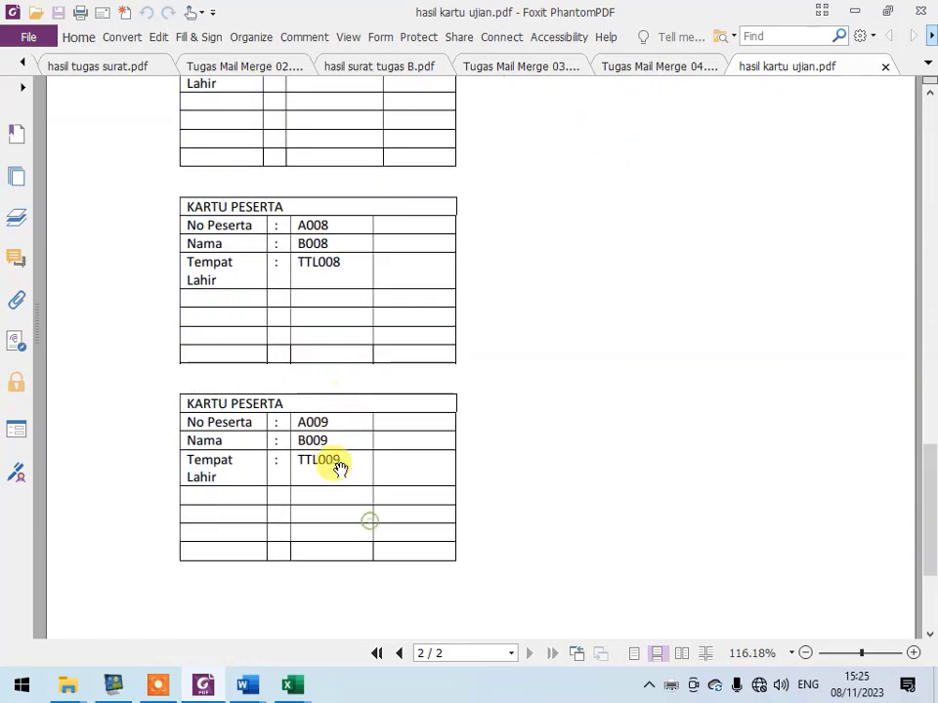
pyautogui.scroll(8, 427, 561)
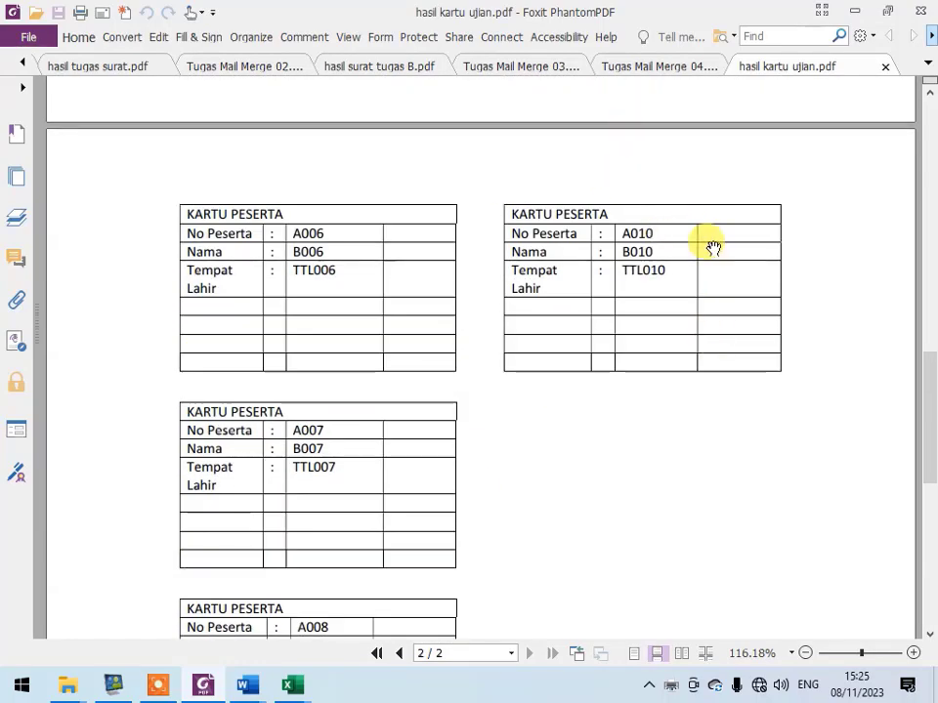
pyautogui.scroll(-3, 714, 247)
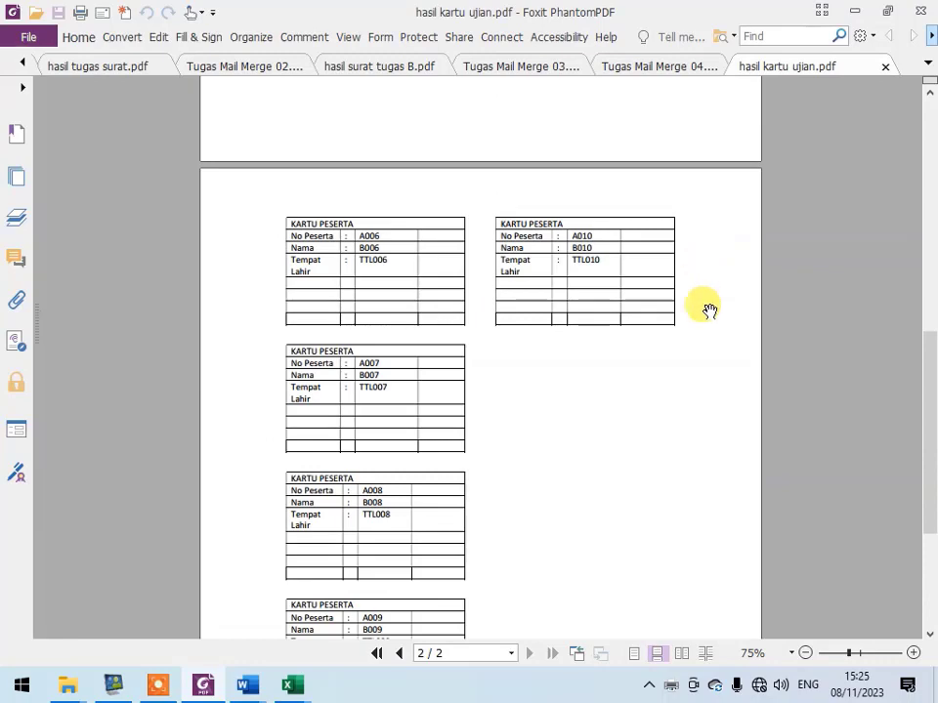
pyautogui.scroll(-2, 712, 310)
pyautogui.scroll(5, 245, 222)
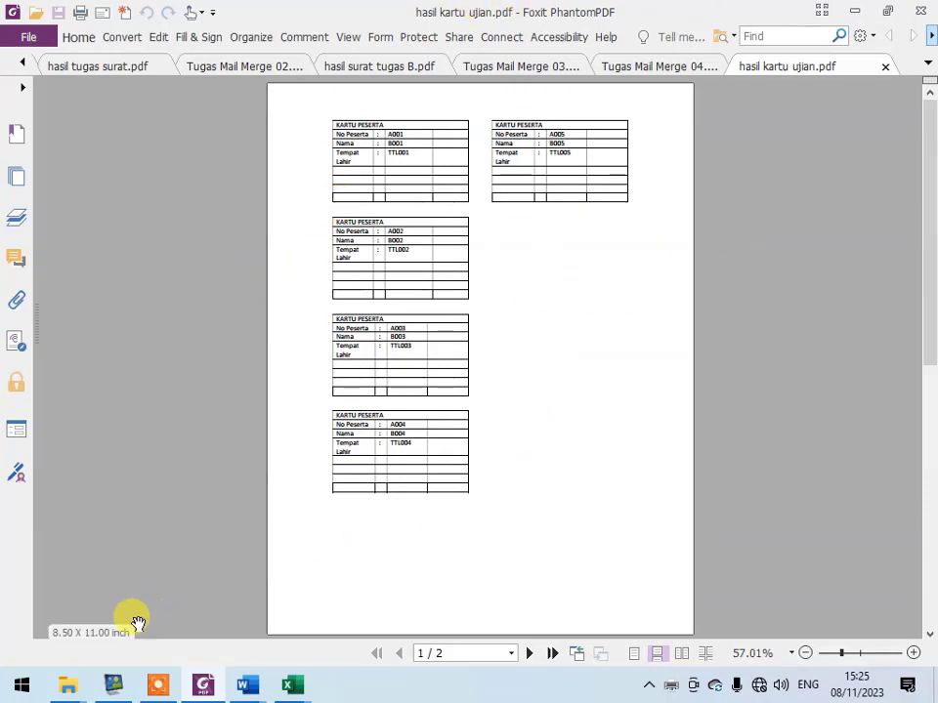
# - Switch to the Tugas folder in File Explorer to look over the list of mail merge assignment files
pyautogui.moveTo(66, 690)
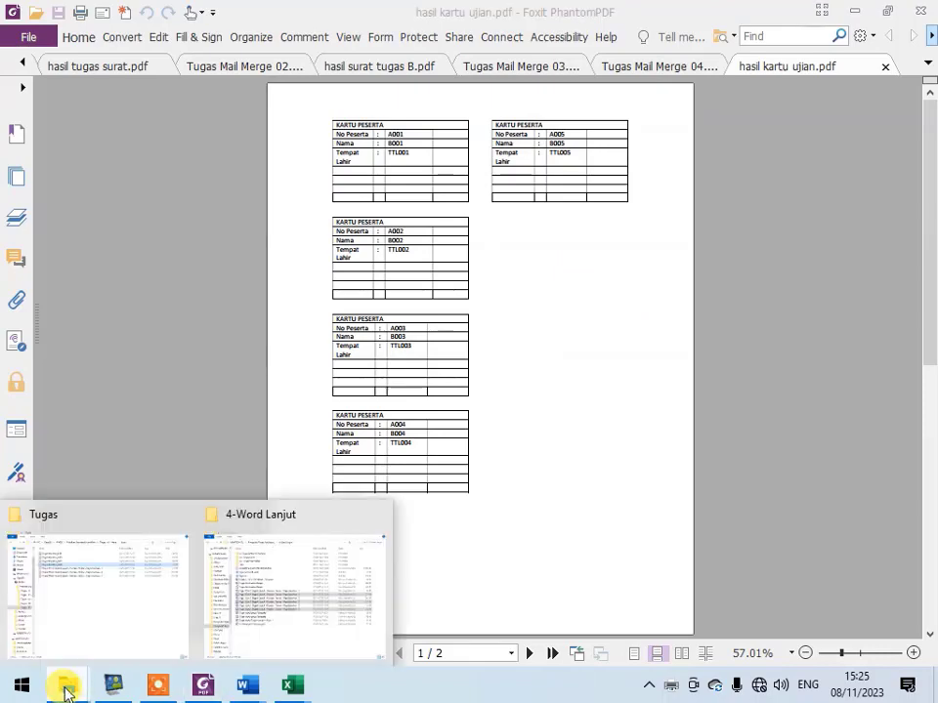
pyautogui.click(97, 640)
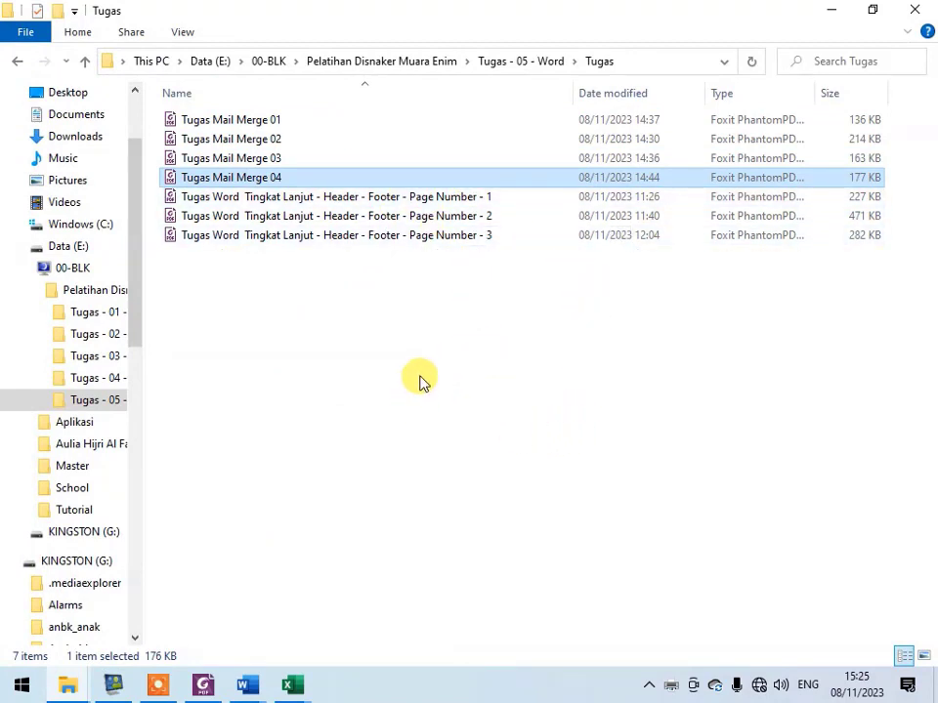
pyautogui.click(160, 688)
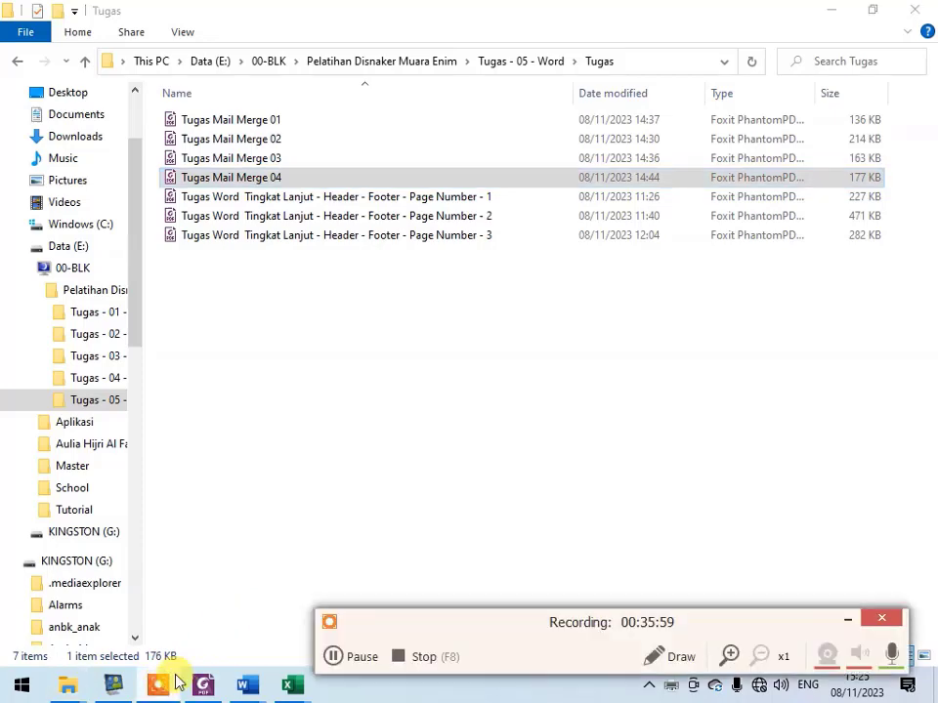